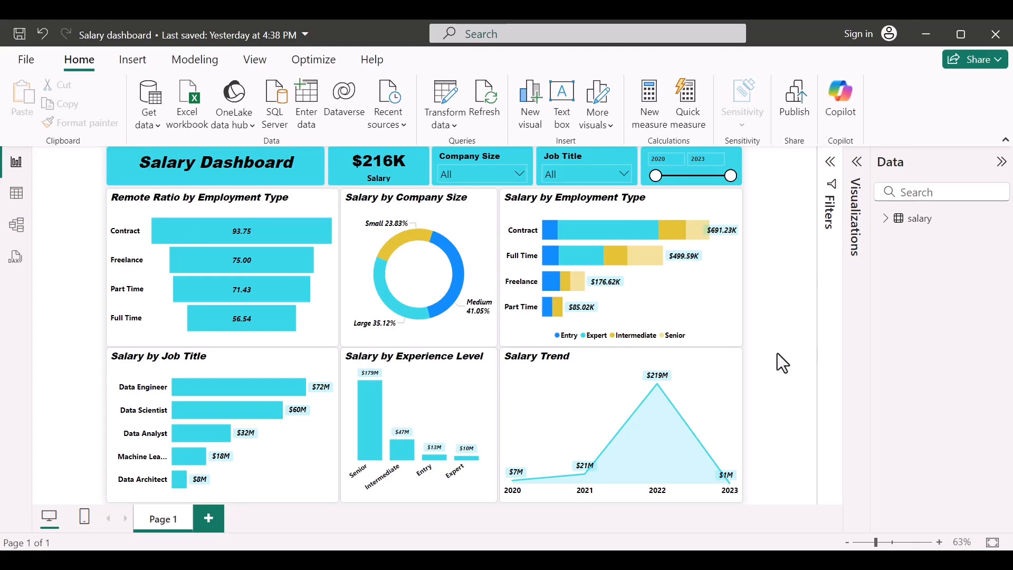
Step: Cross-highlight the dashboard by the Senior experience level, and clear the highlighting again
click(371, 418)
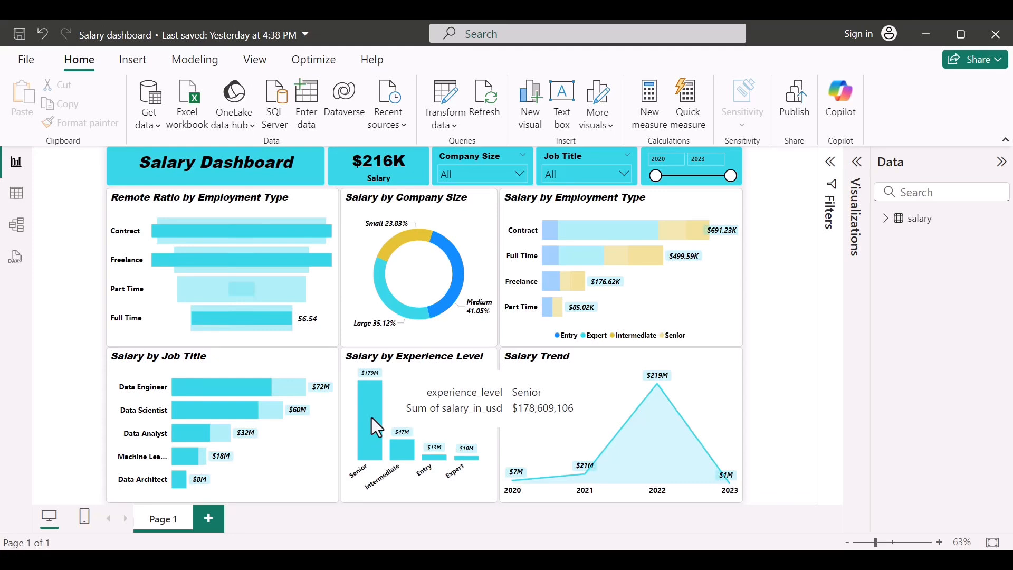
click(371, 416)
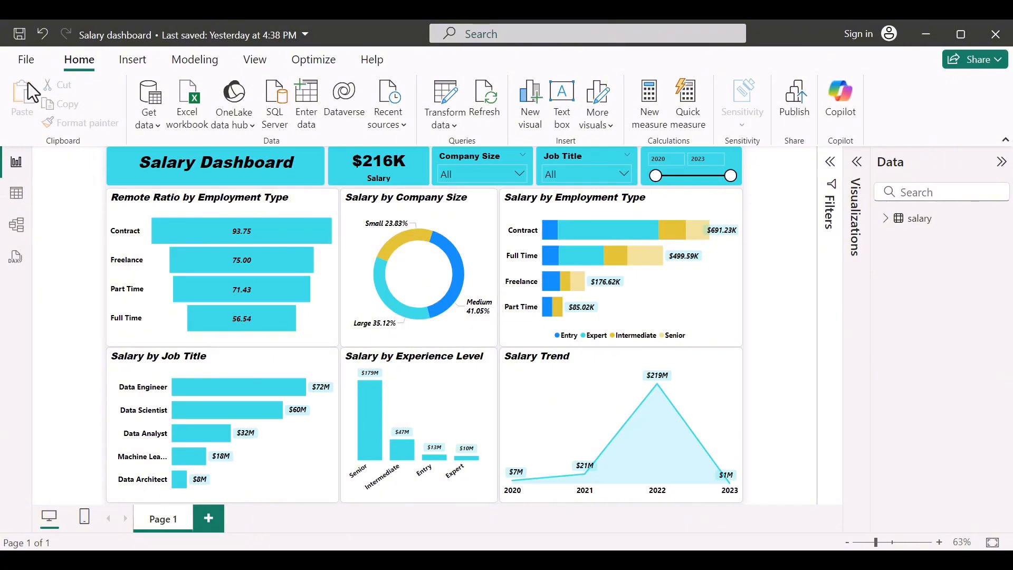
click(30, 61)
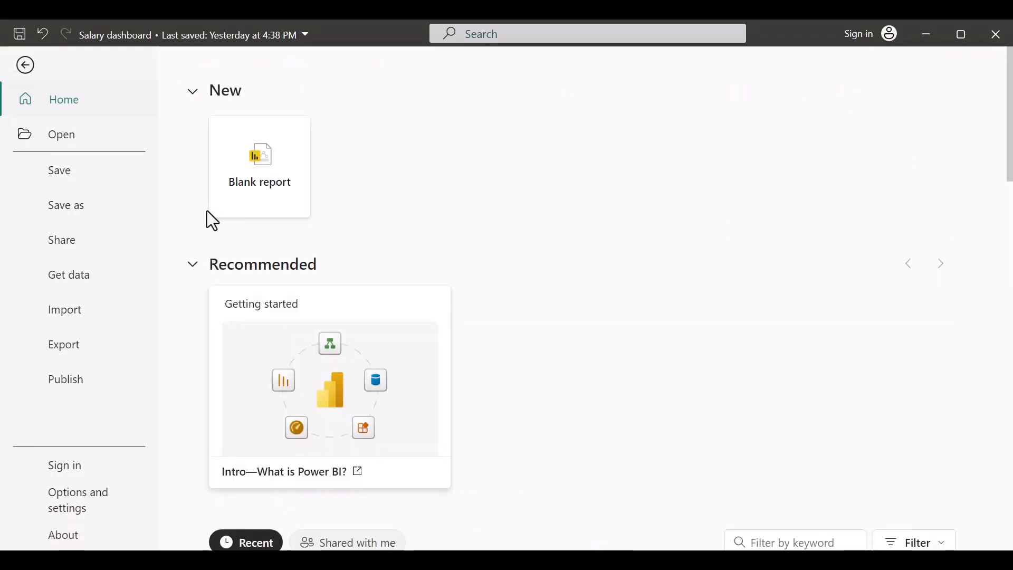
scroll(257, 357, down, 1)
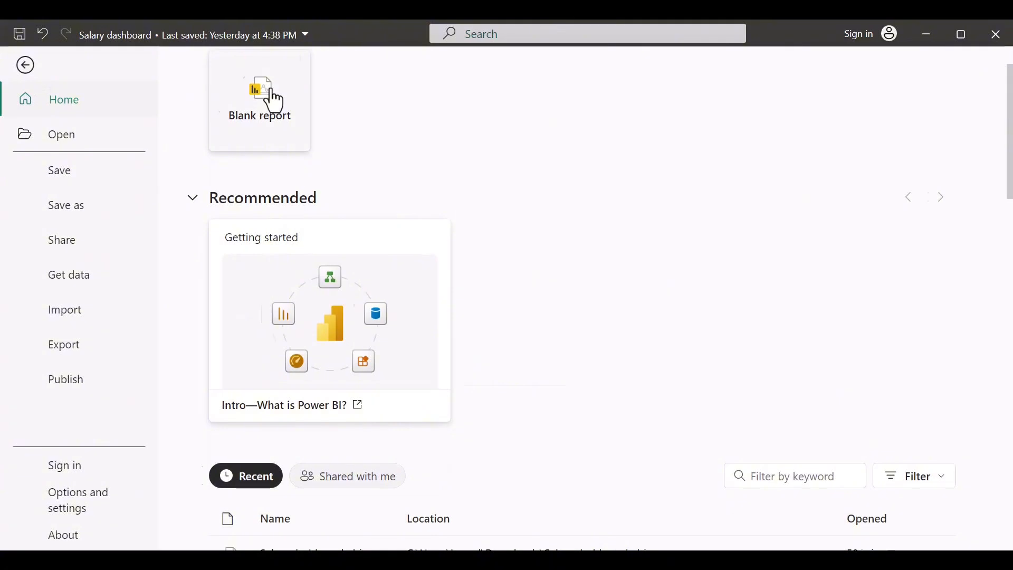
key(Escape)
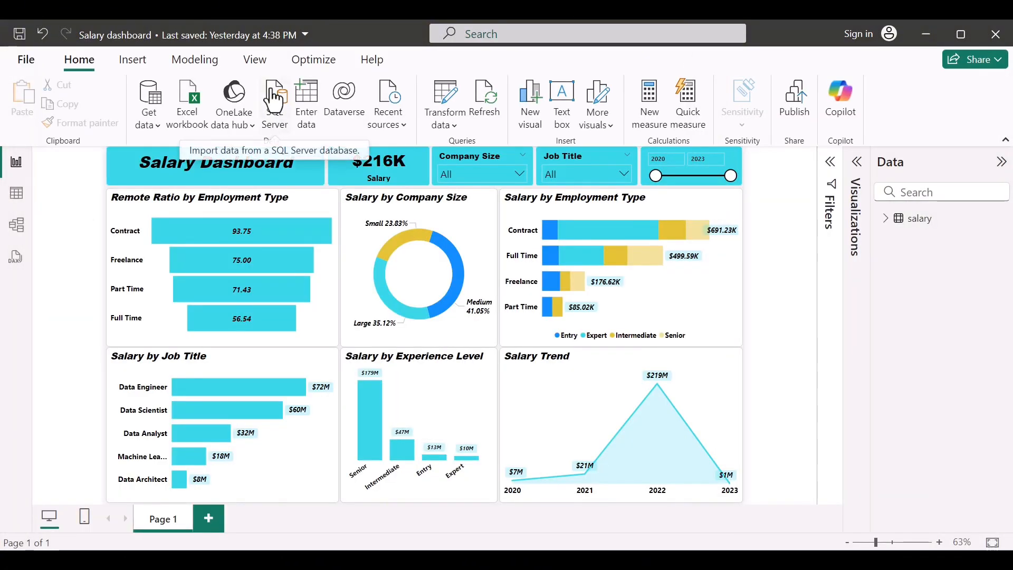
Step: Switch to the Microsoft Edge window with the new tab and open kaggle.com
mouse_move(665, 560)
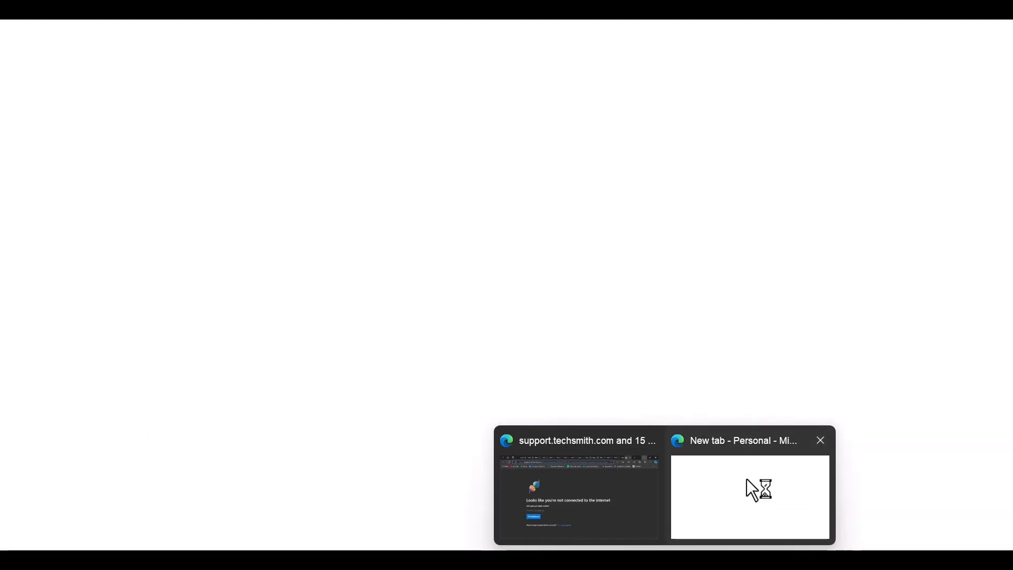
click(746, 479)
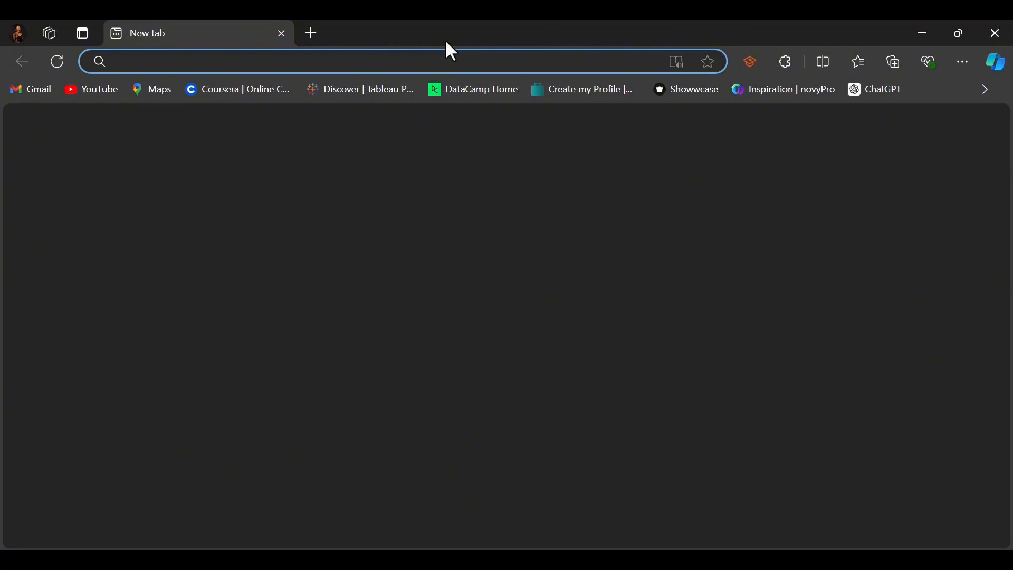
text(kaggle.com)
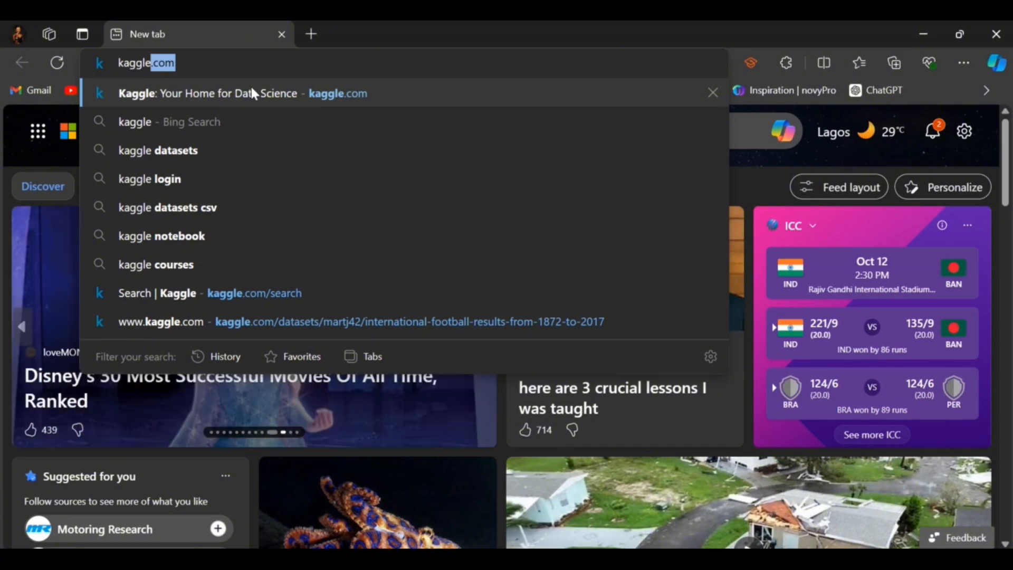
click(251, 89)
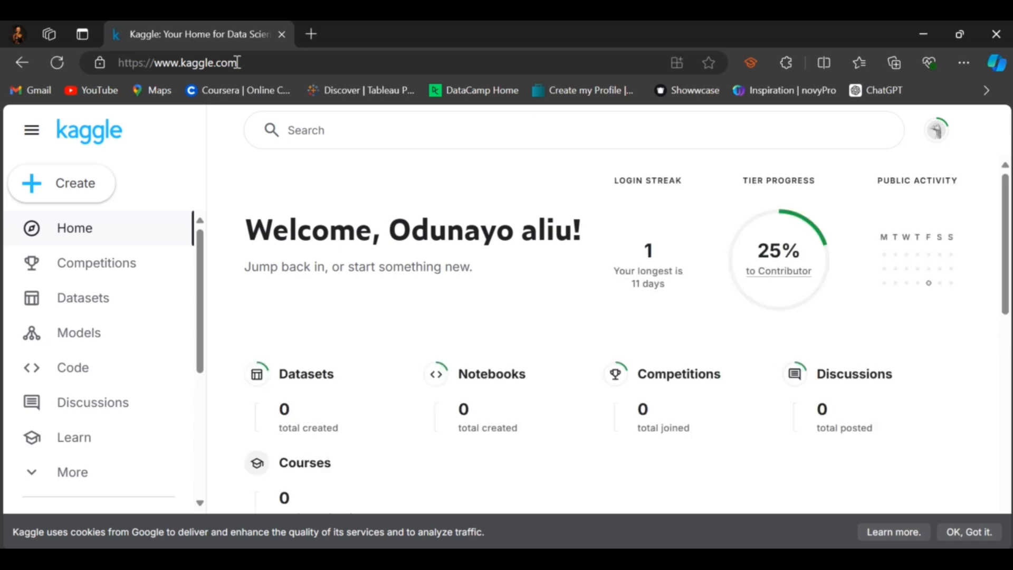
Step: Search Kaggle for "ds_salary" and restrict the results to datasets
click(434, 141)
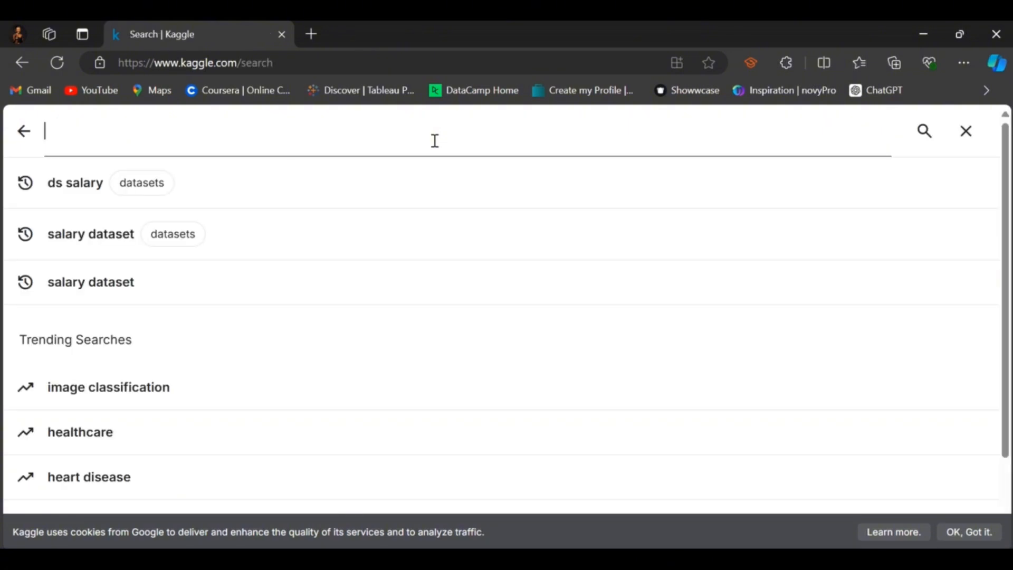
text(ds)
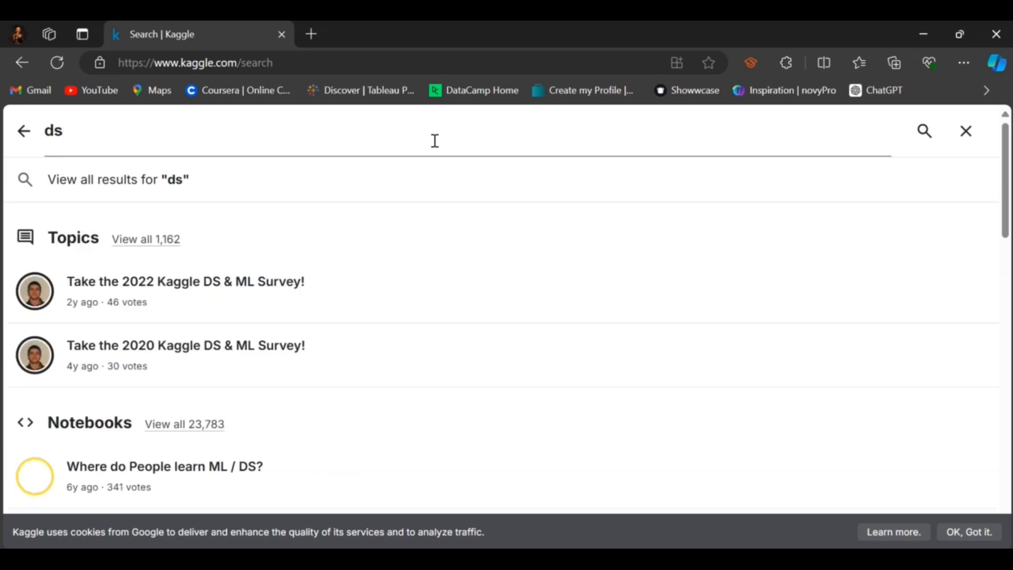
text(_salary)
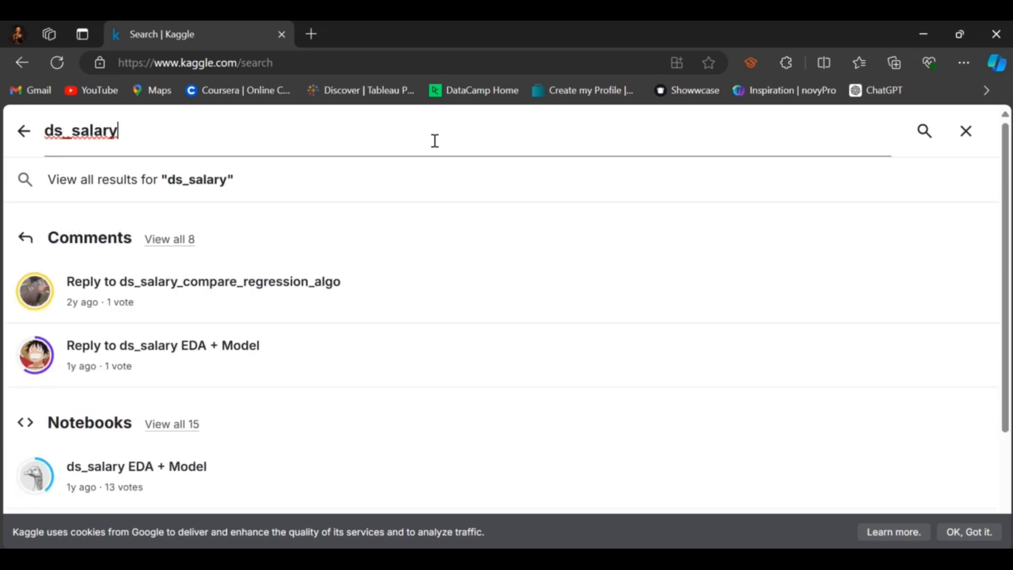
key(Return)
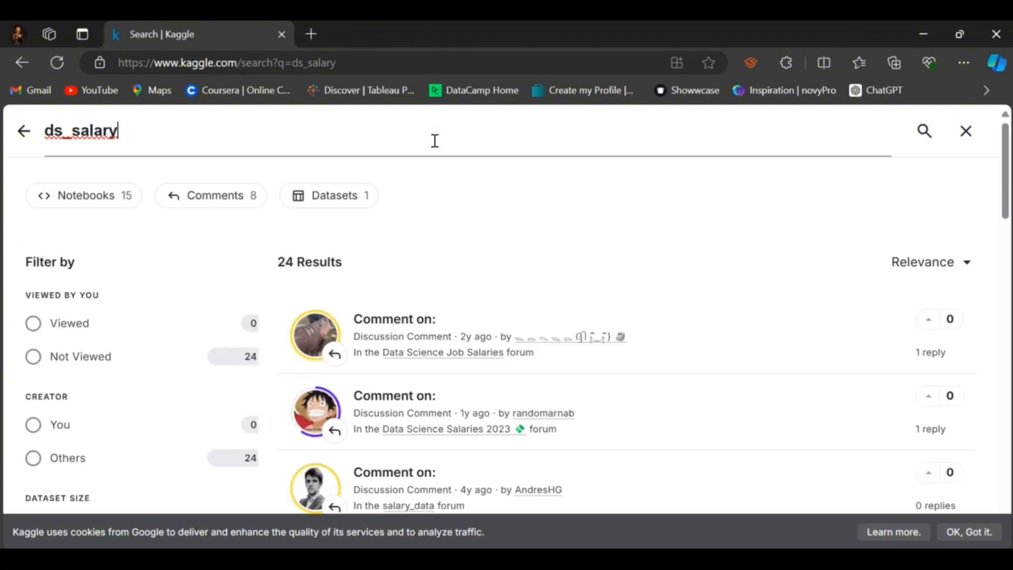
click(315, 214)
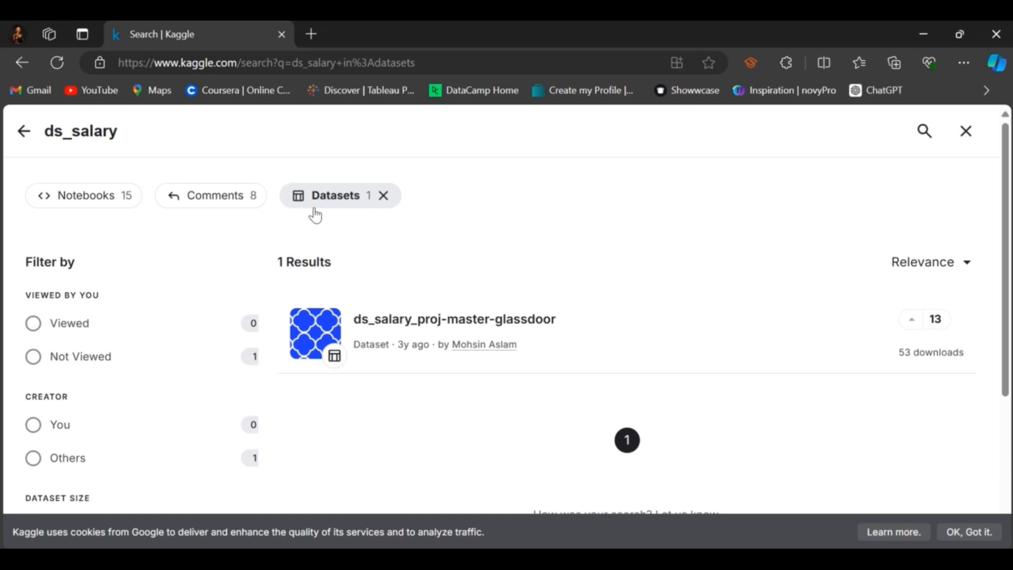
Step: Change the Kaggle search term to "ds salary" and restrict the results to datasets
click(82, 140)
key(Left)
key(Left)
key(BackSpace)
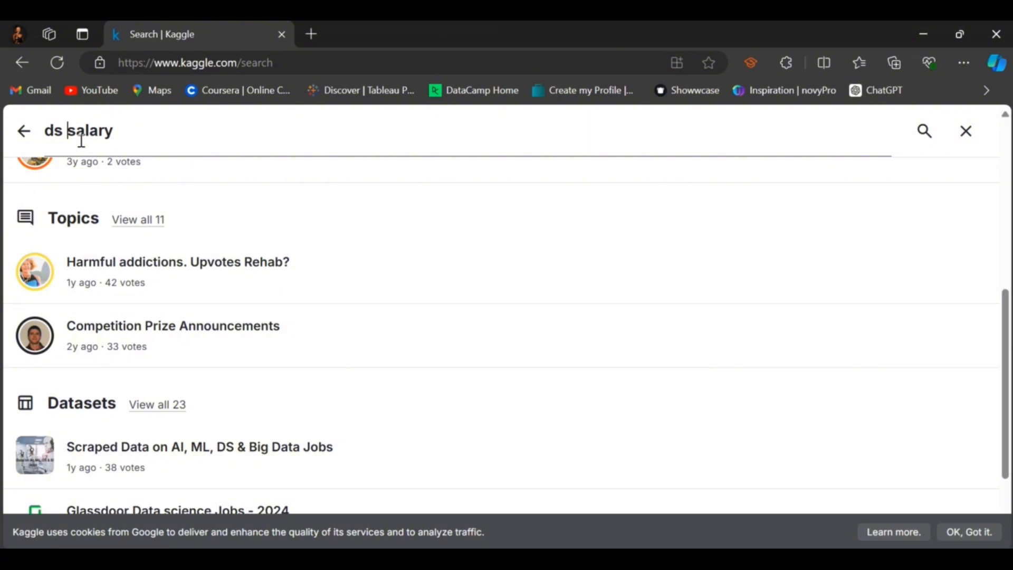
key(Return)
scroll(200, 316, down, 5)
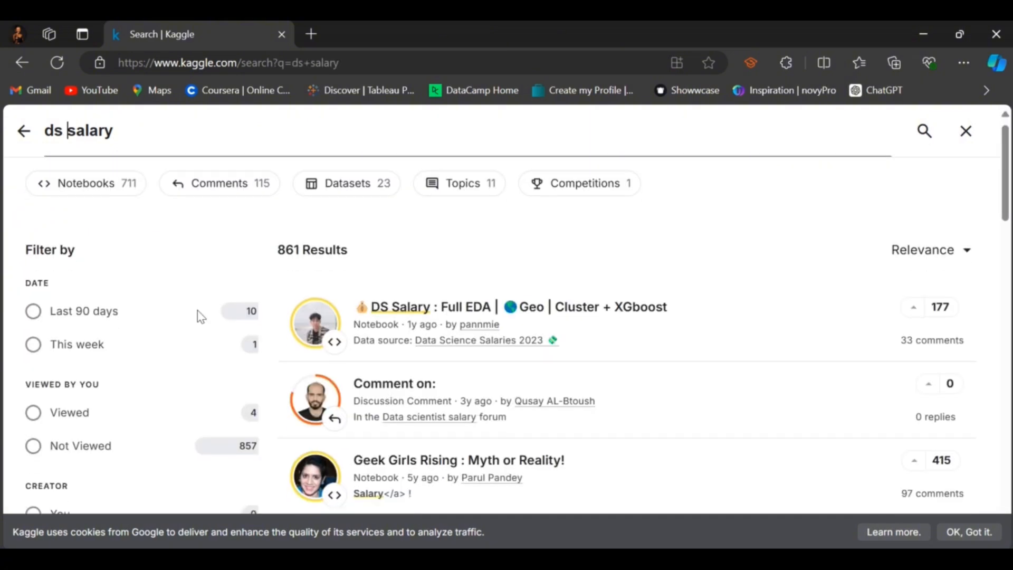
scroll(199, 316, up, 5)
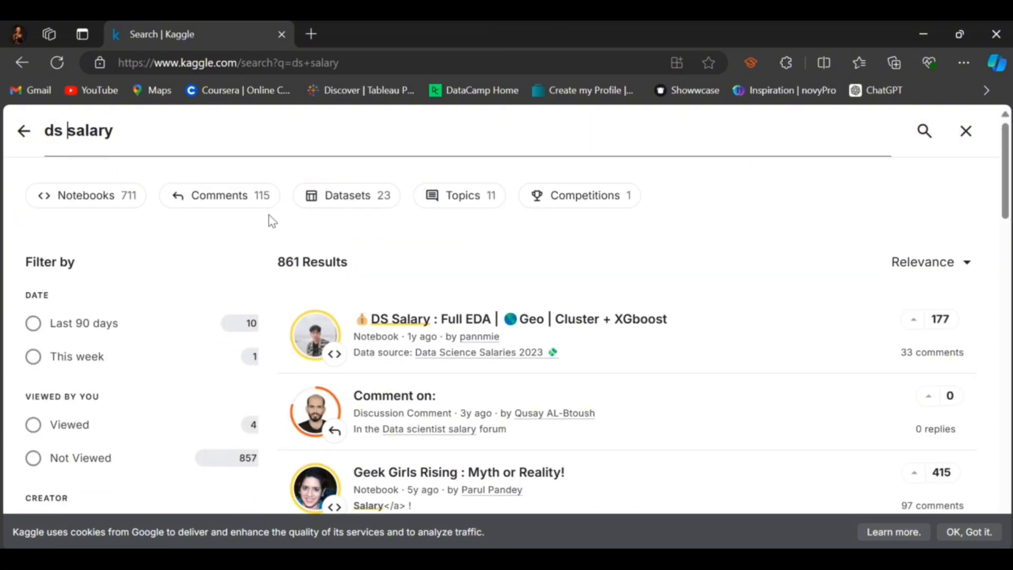
click(345, 210)
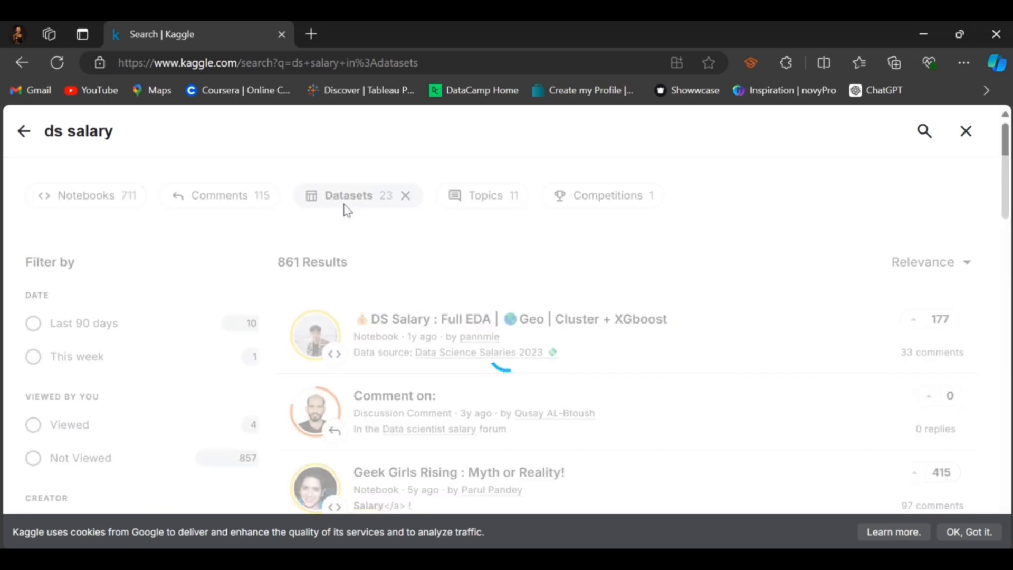
Step: Find the ds_salaries dataset in the search results and open its page
scroll(443, 384, down, 10)
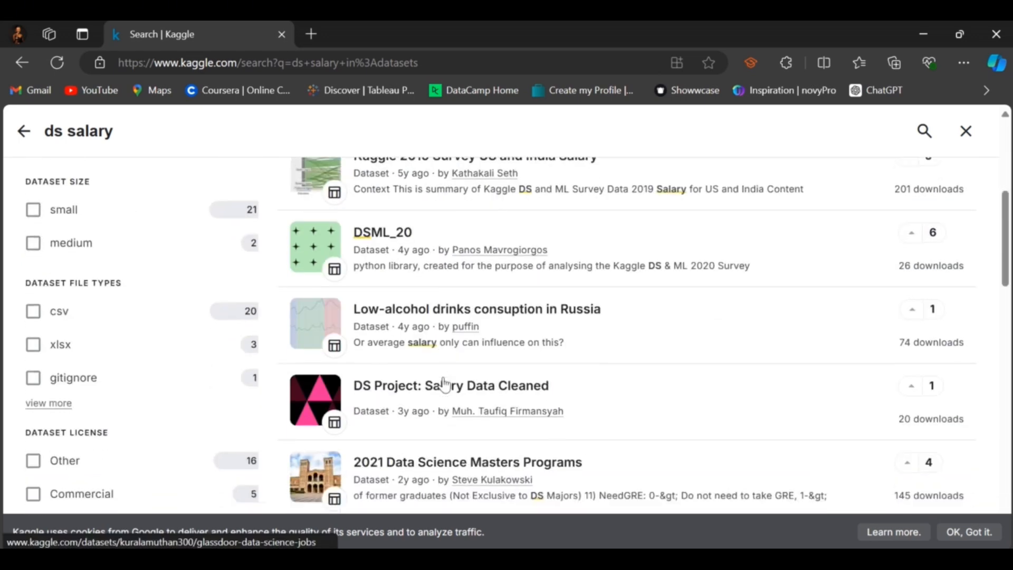
scroll(443, 384, down, 10)
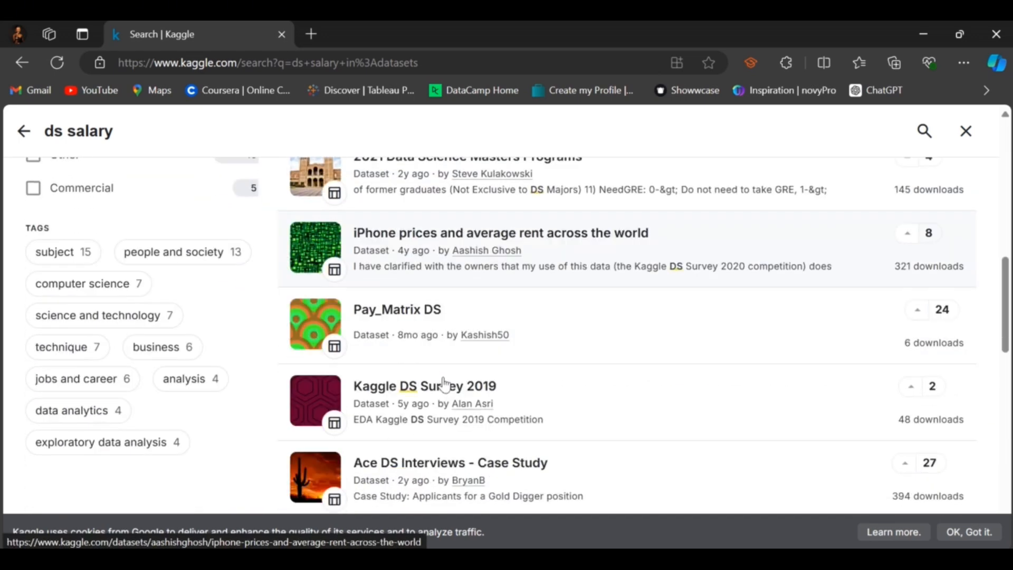
scroll(443, 384, down, 6)
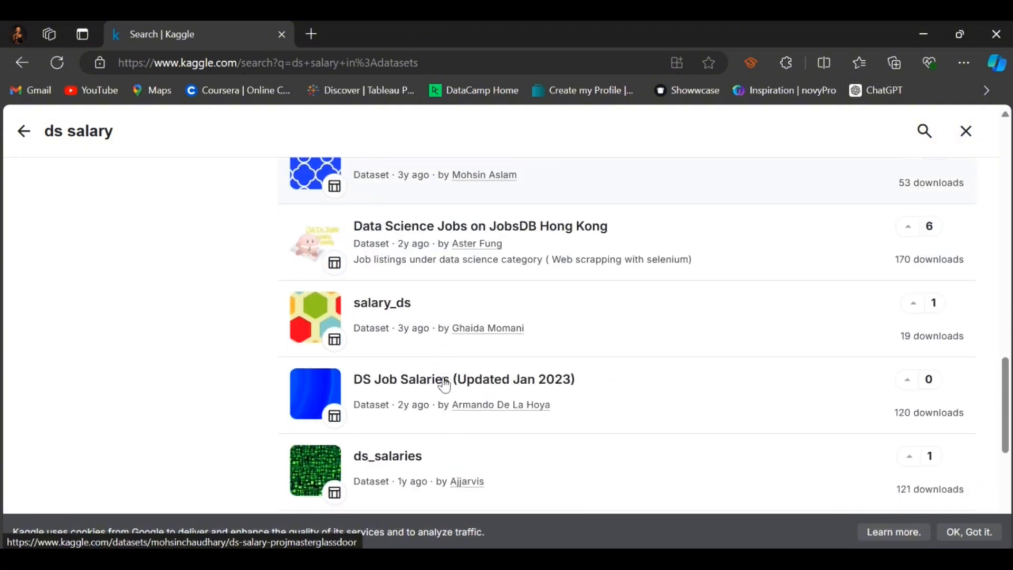
scroll(443, 384, down, 2)
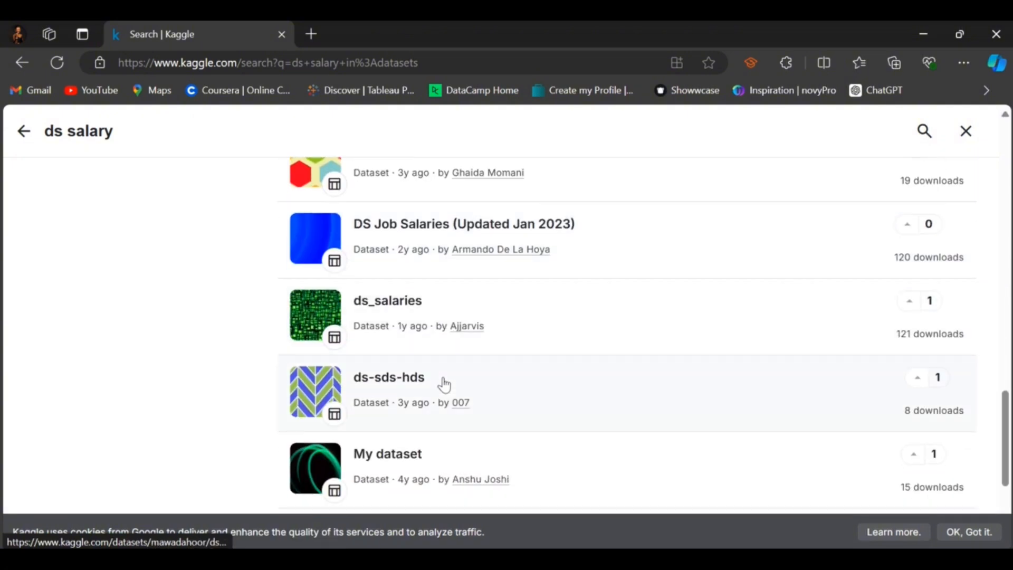
click(407, 314)
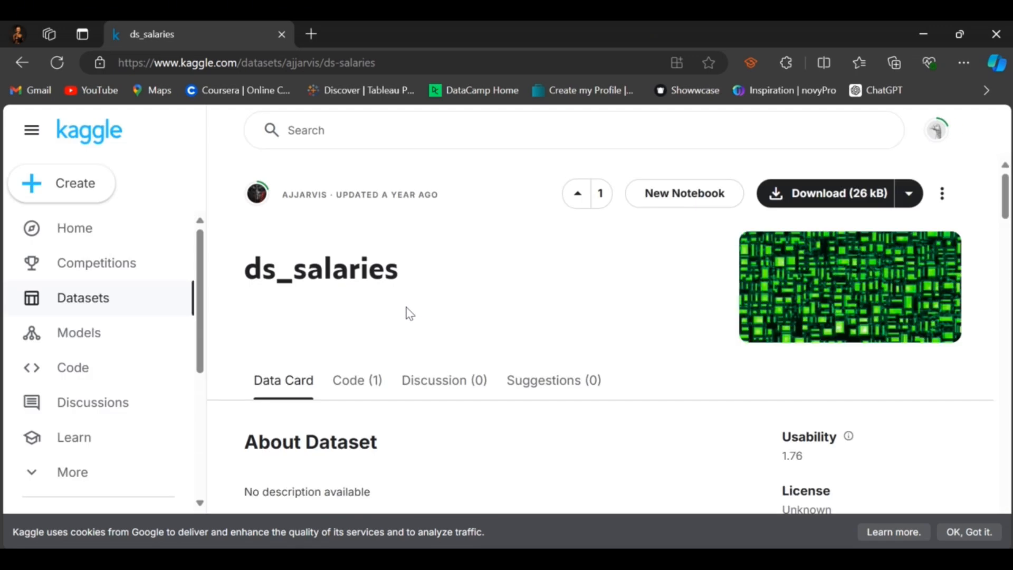
Step: Check the columns in the ds_salaries data preview and download the dataset
scroll(407, 312, down, 8)
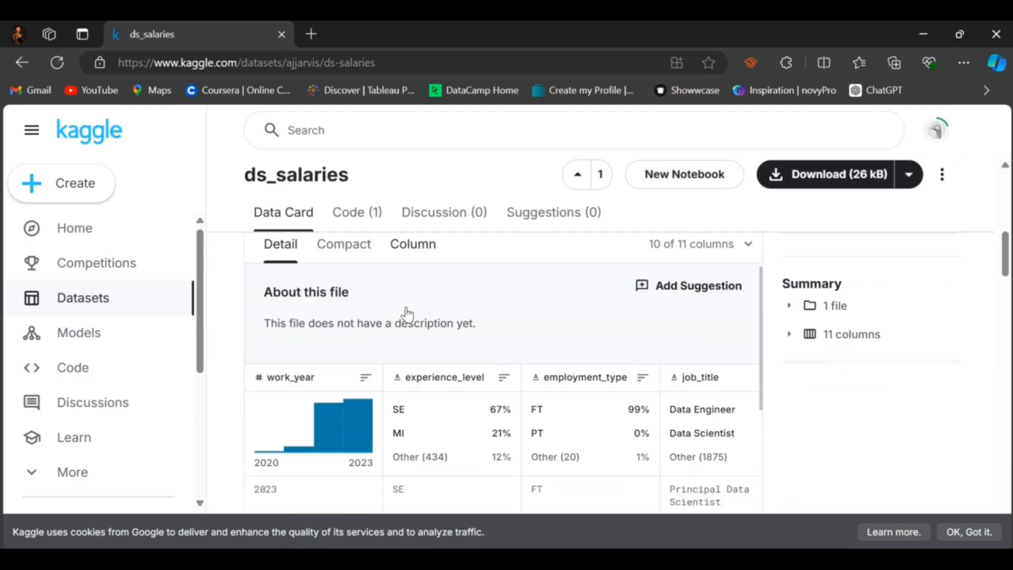
scroll(406, 313, down, 2)
scroll(435, 346, right, 2)
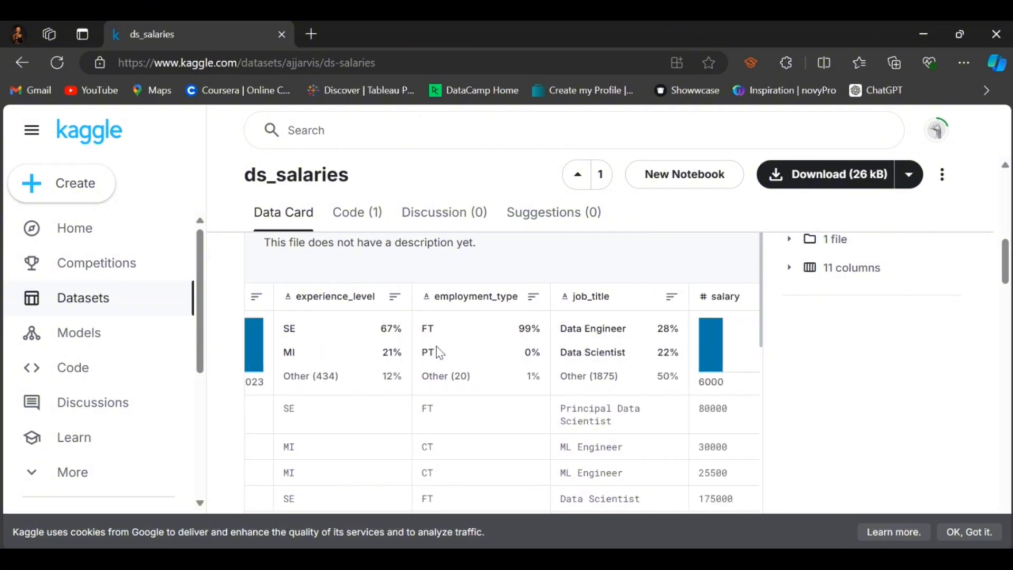
scroll(436, 346, right, 4)
scroll(436, 347, right, 2)
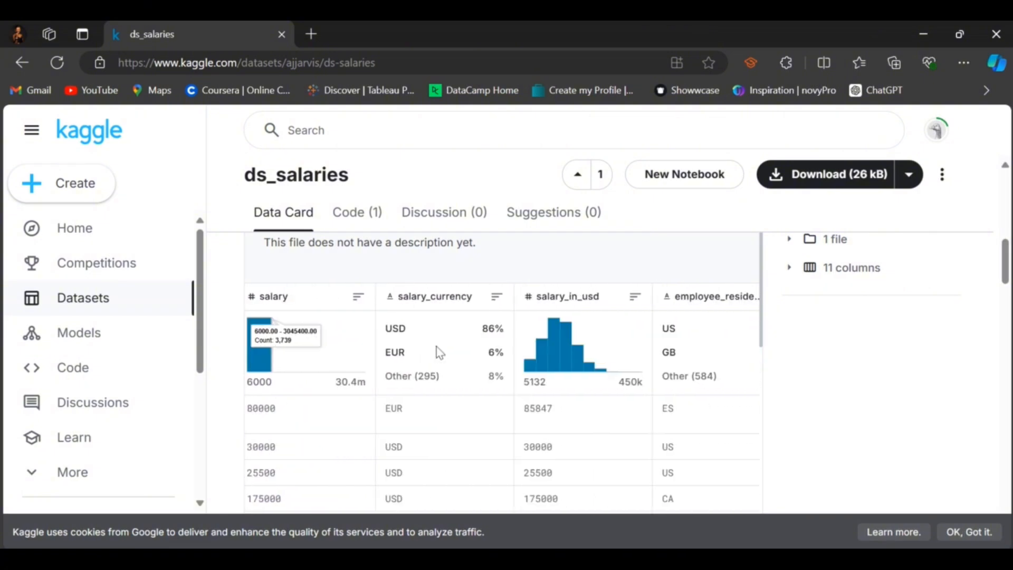
scroll(436, 347, right, 4)
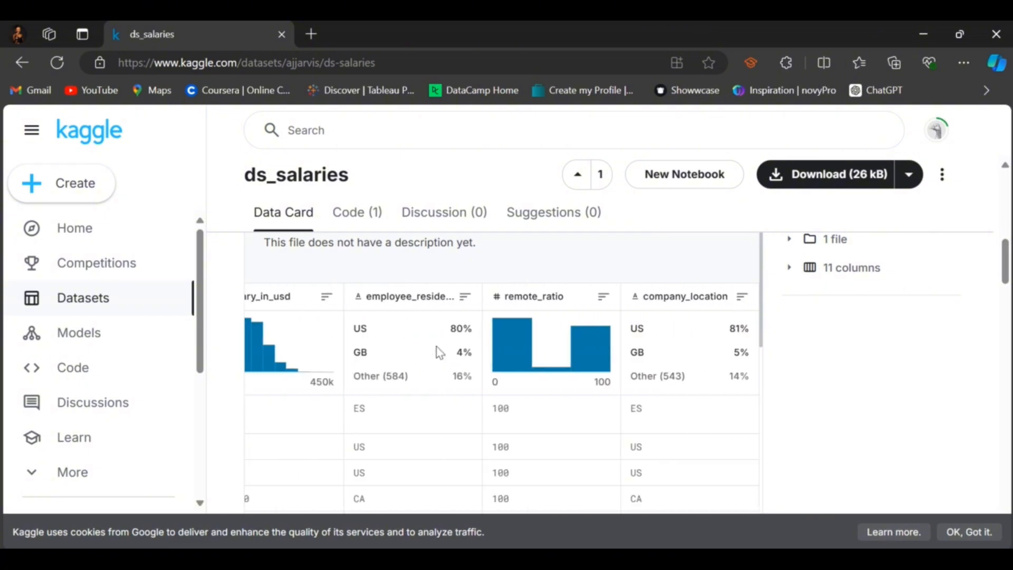
click(844, 184)
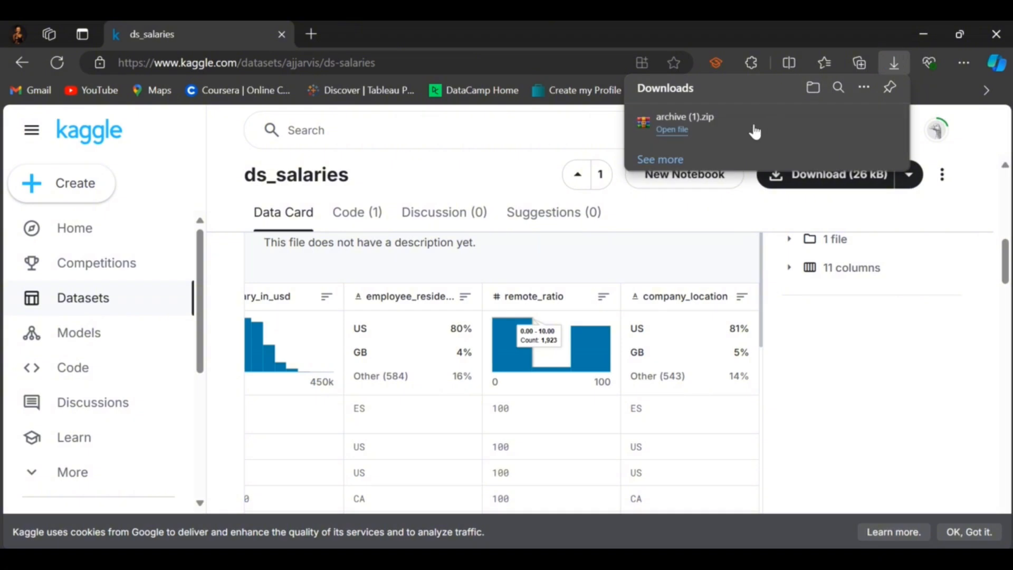
Step: Open the downloaded archive (1).zip and extract ds_salaries.csv to the proposed archive (1) folder in Downloads
click(679, 125)
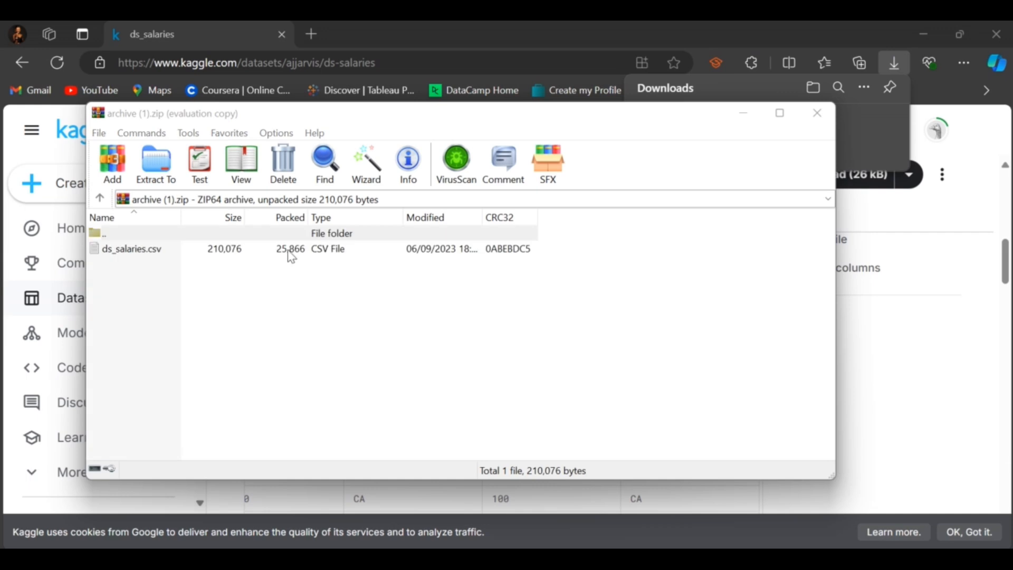
click(289, 251)
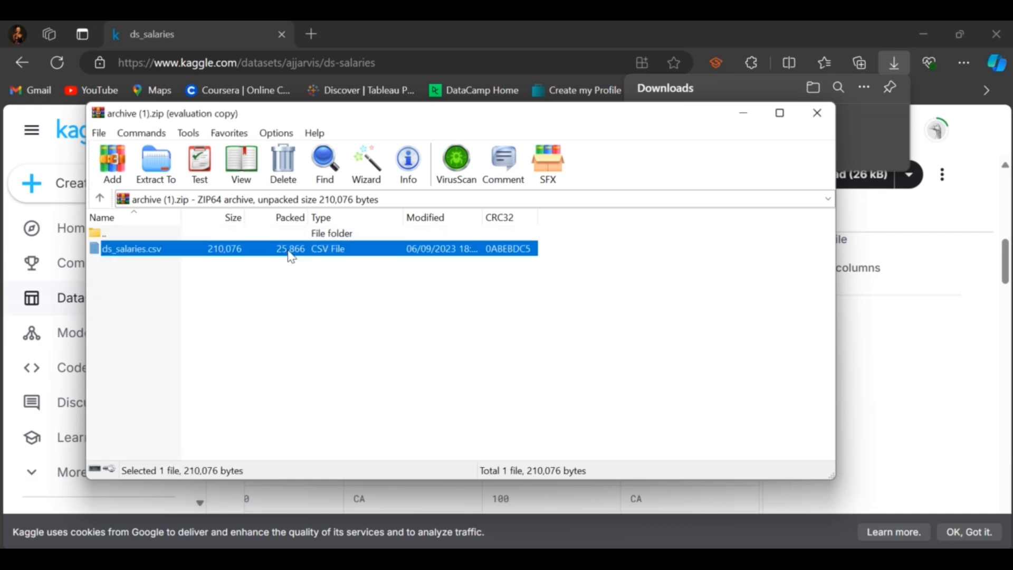
click(153, 169)
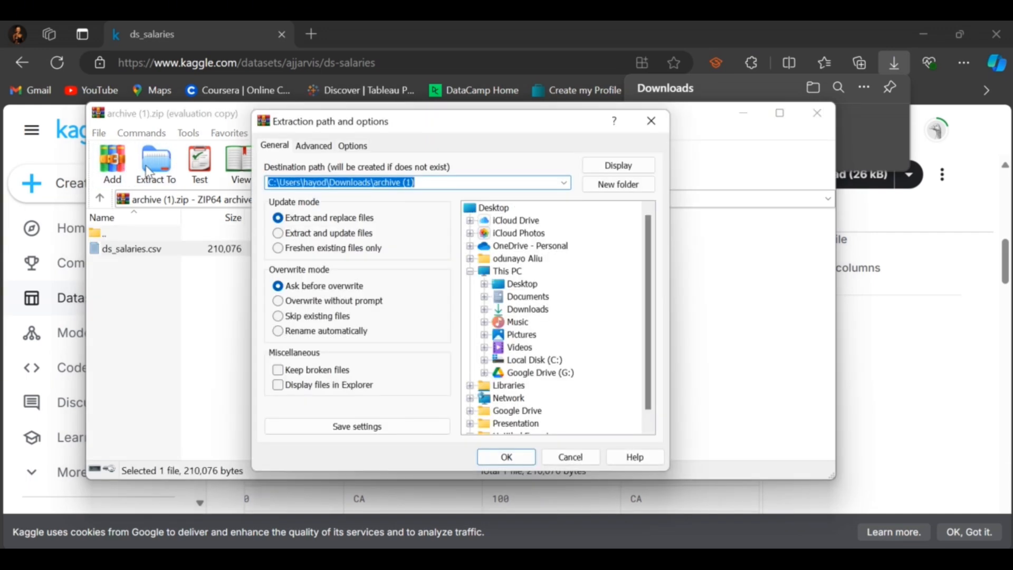
click(510, 457)
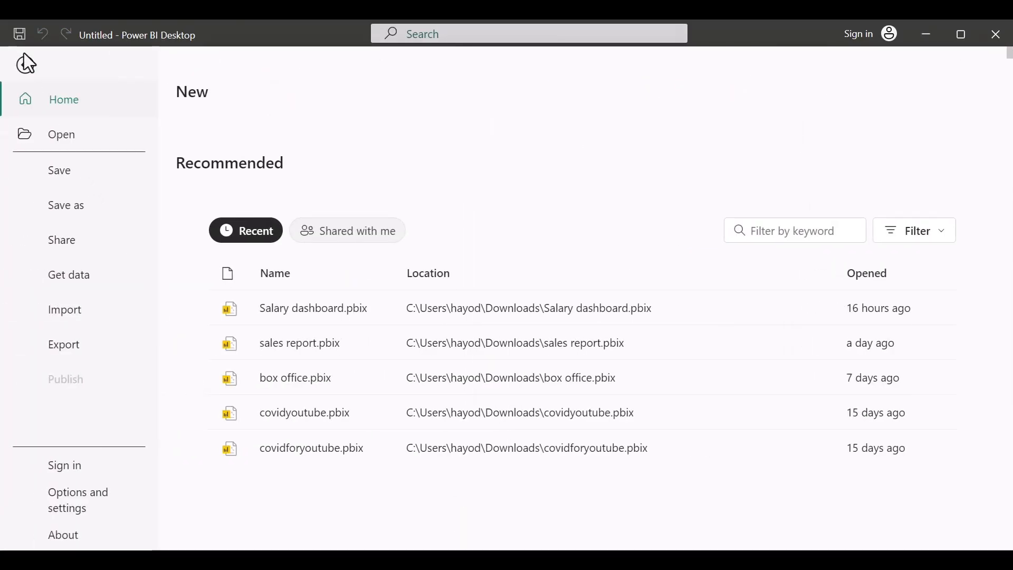
Step: Go to the blank report and connect to the ds_salaries file in the Downloads folder as a Text/CSV data source
click(23, 66)
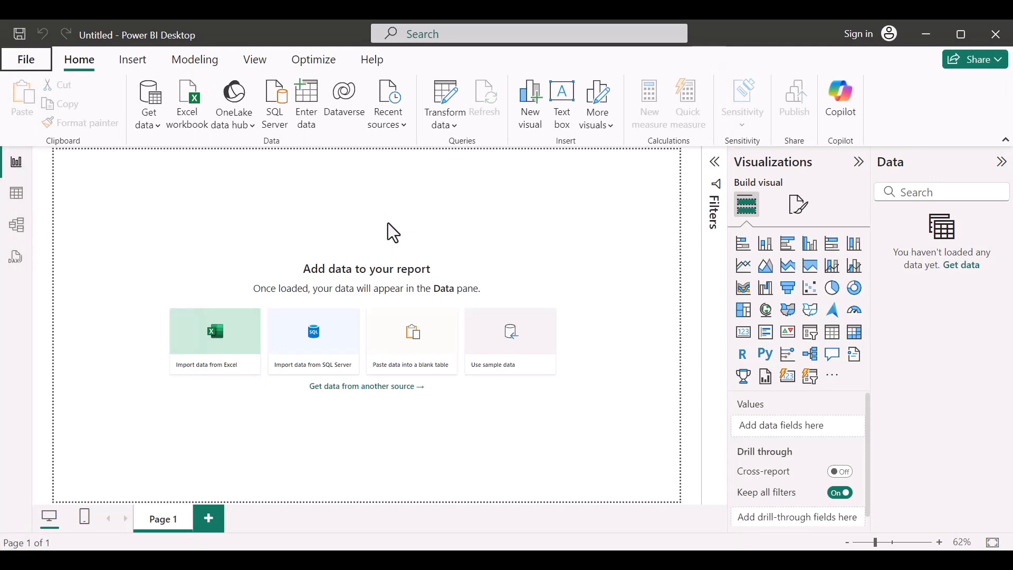
click(149, 122)
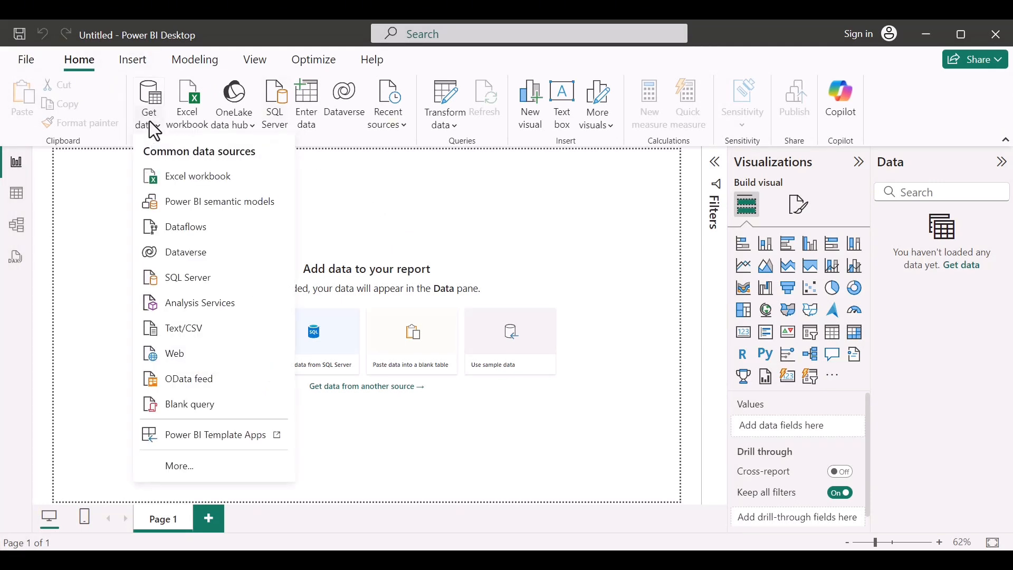
click(189, 337)
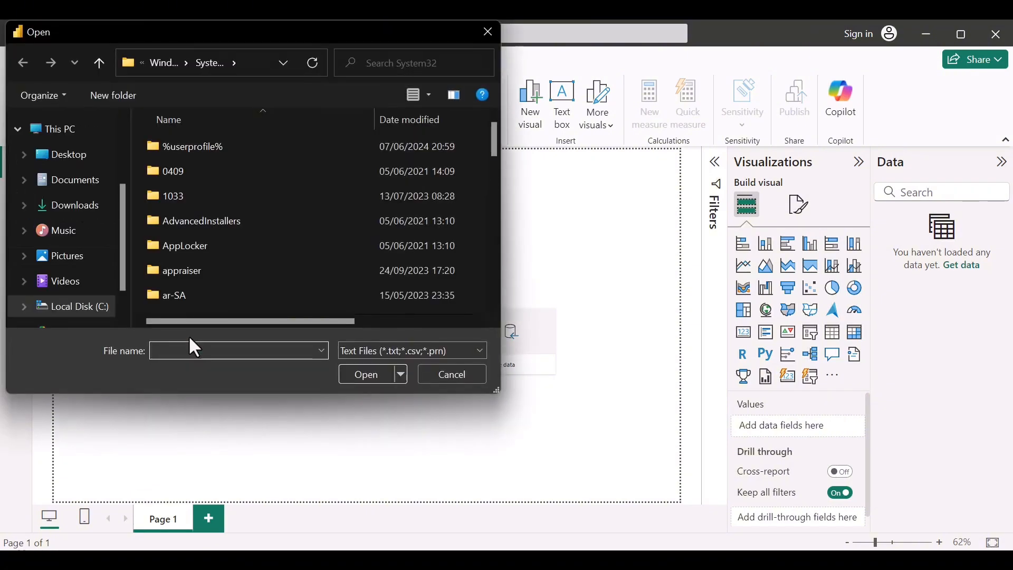
click(62, 209)
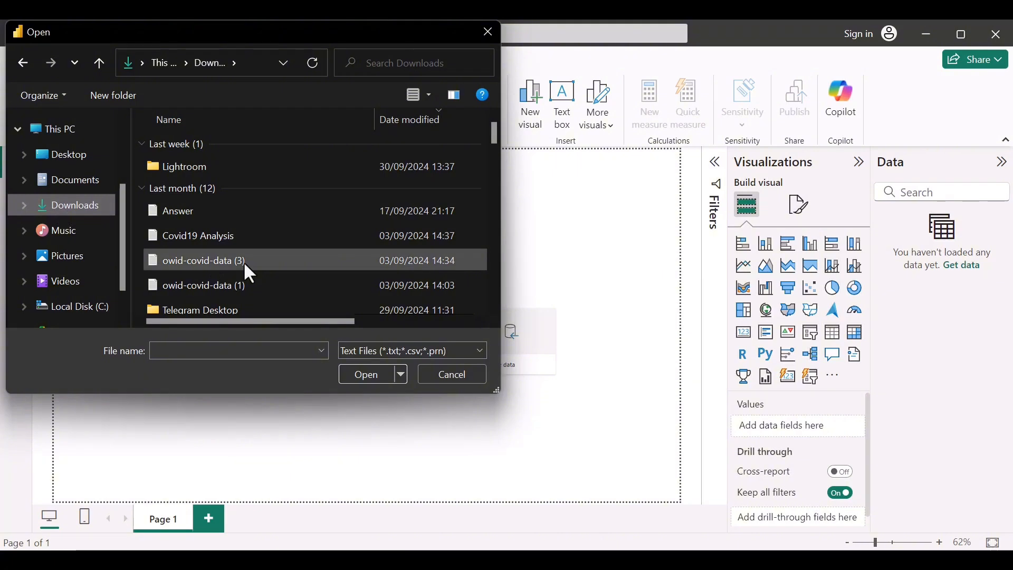
scroll(244, 259, down, 10)
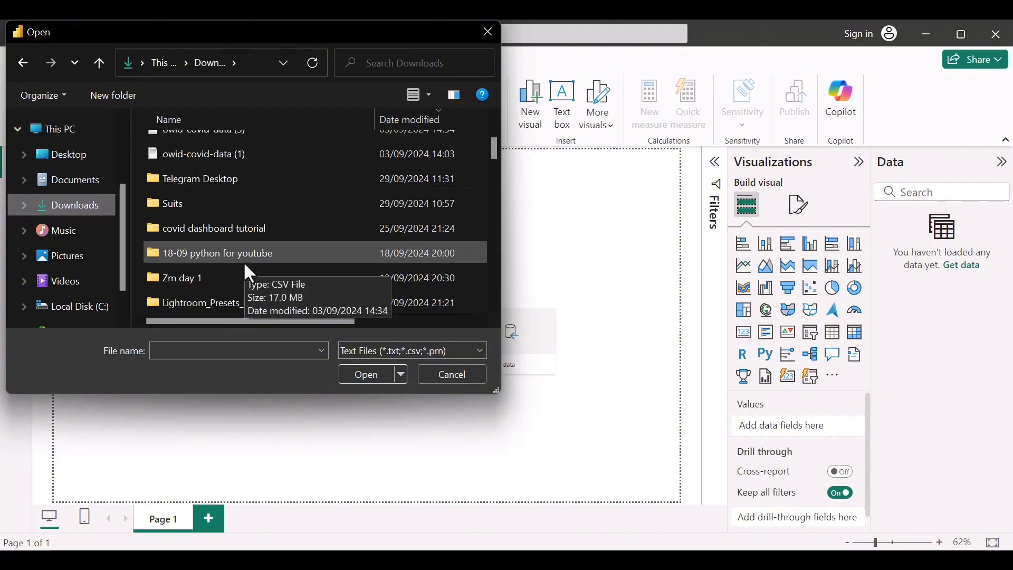
scroll(244, 263, down, 10)
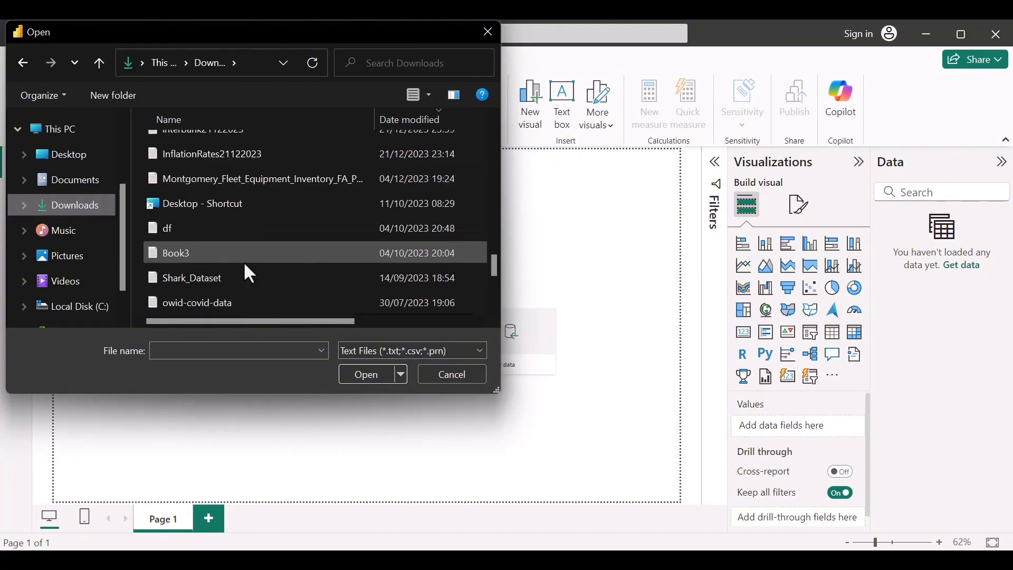
scroll(244, 265, down, 5)
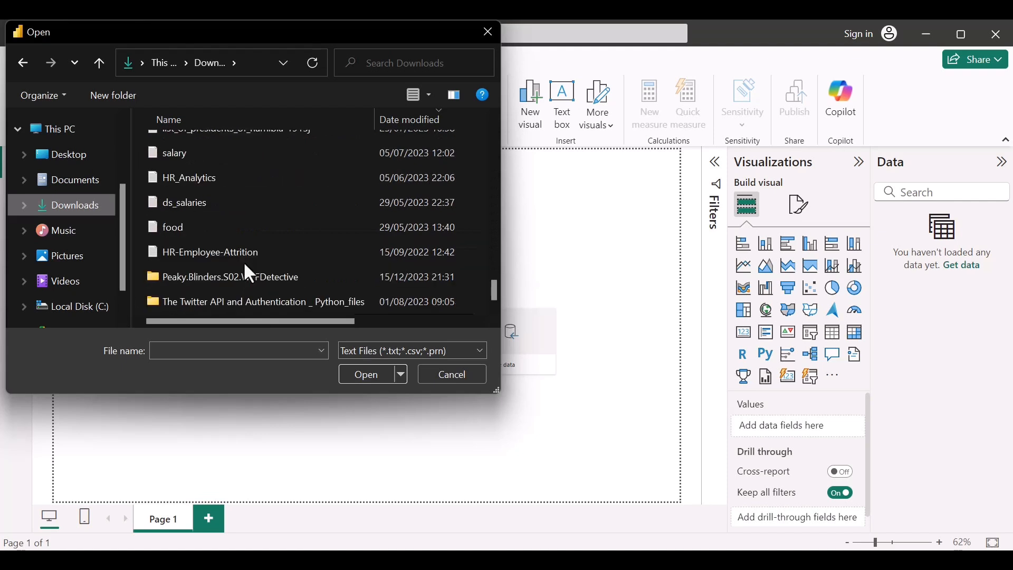
click(179, 206)
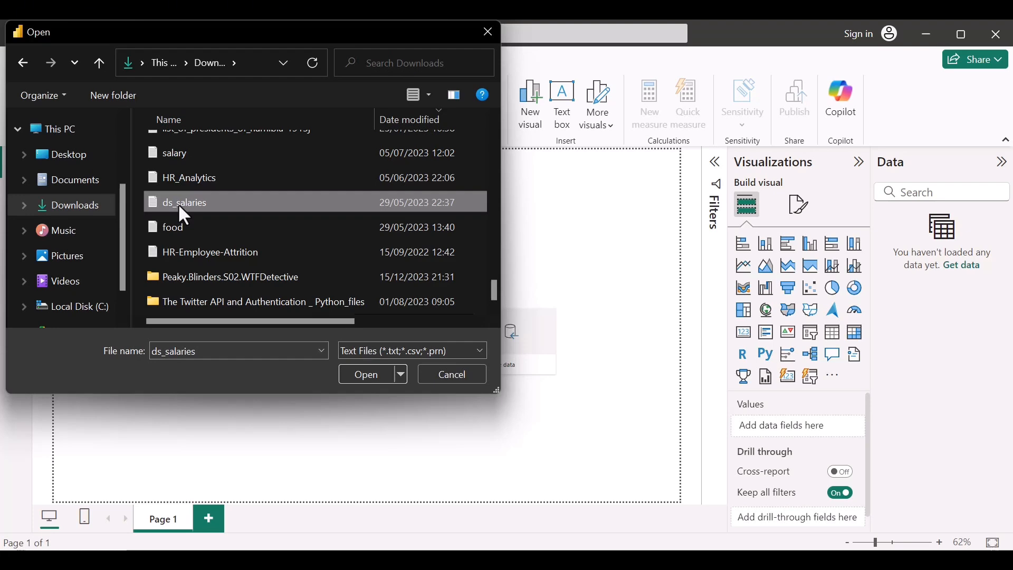
double_click(179, 204)
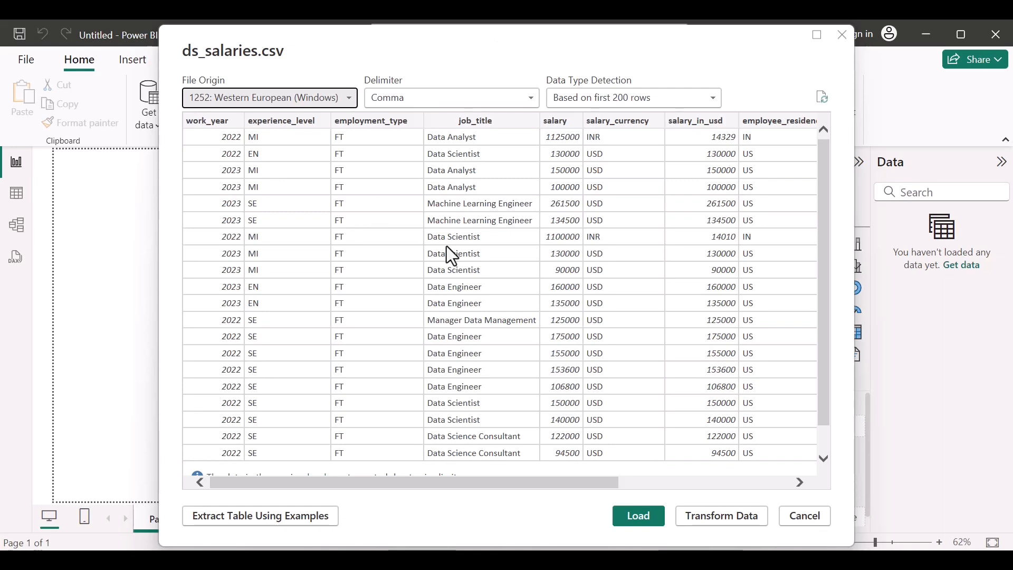
Step: Look through all rows and columns of the ds_salaries.csv preview and open the data for transformation in Power Query Editor
scroll(547, 289, down, 1)
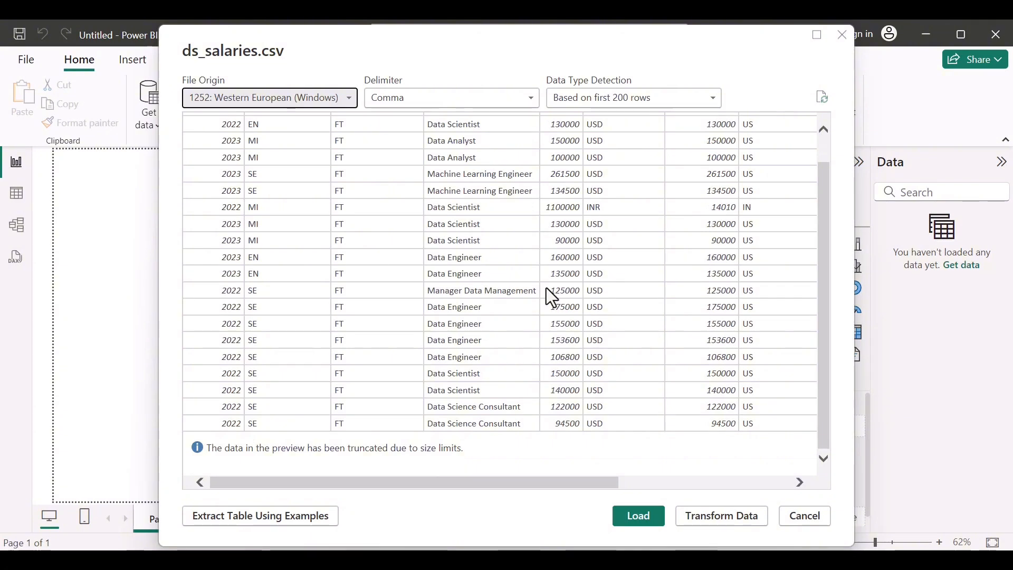
scroll(547, 289, up, 1)
scroll(546, 288, right, 5)
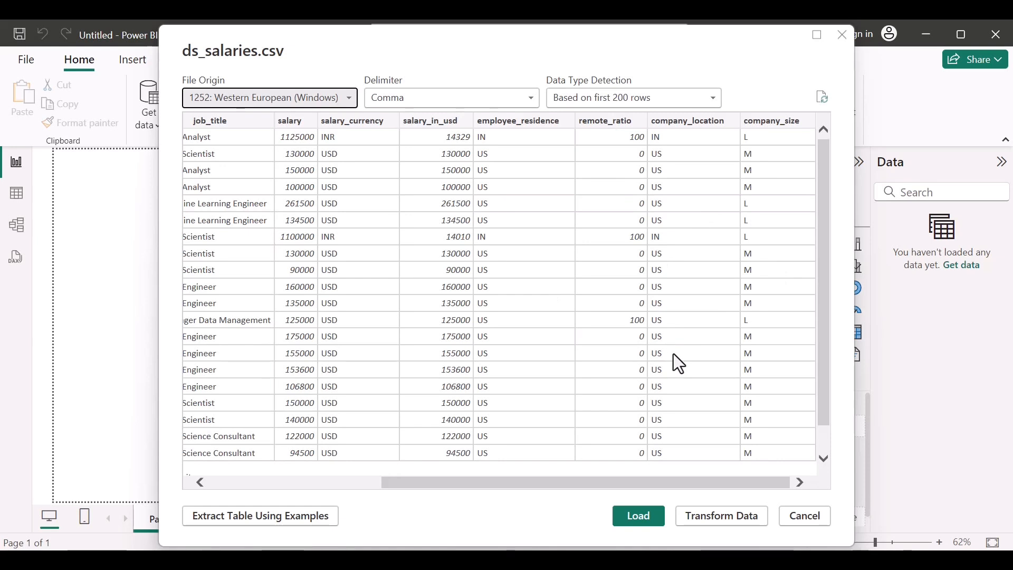
scroll(610, 275, left, 4)
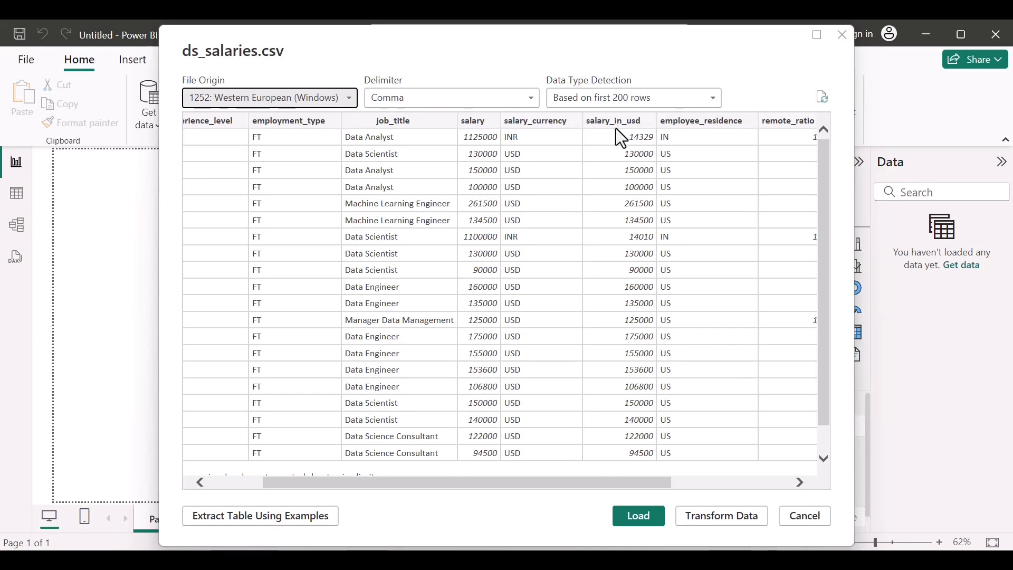
scroll(622, 255, down, 2)
scroll(623, 255, right, 2)
scroll(622, 255, right, 2)
scroll(623, 256, up, 2)
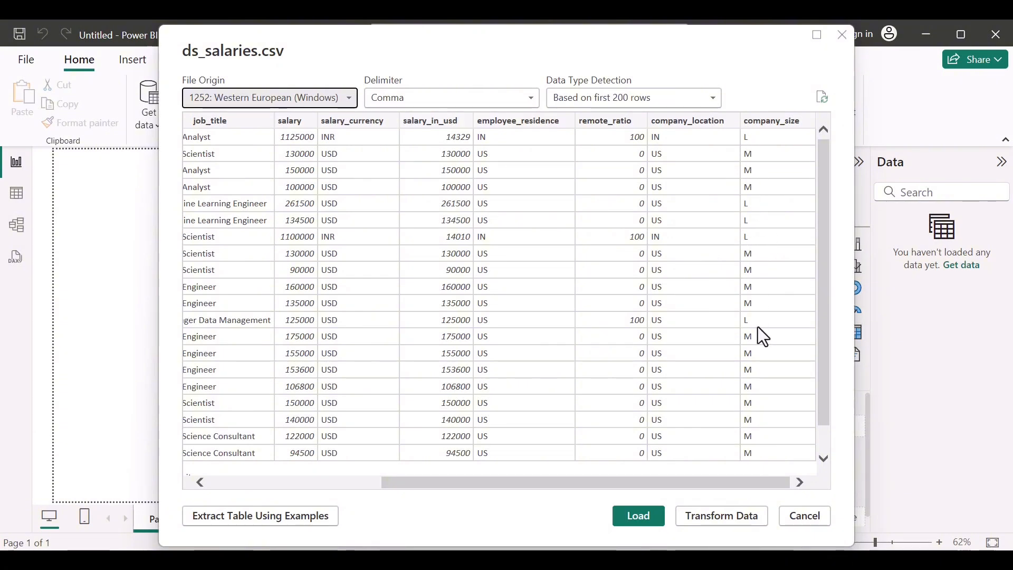
scroll(762, 337, down, 1)
scroll(758, 328, up, 1)
click(696, 522)
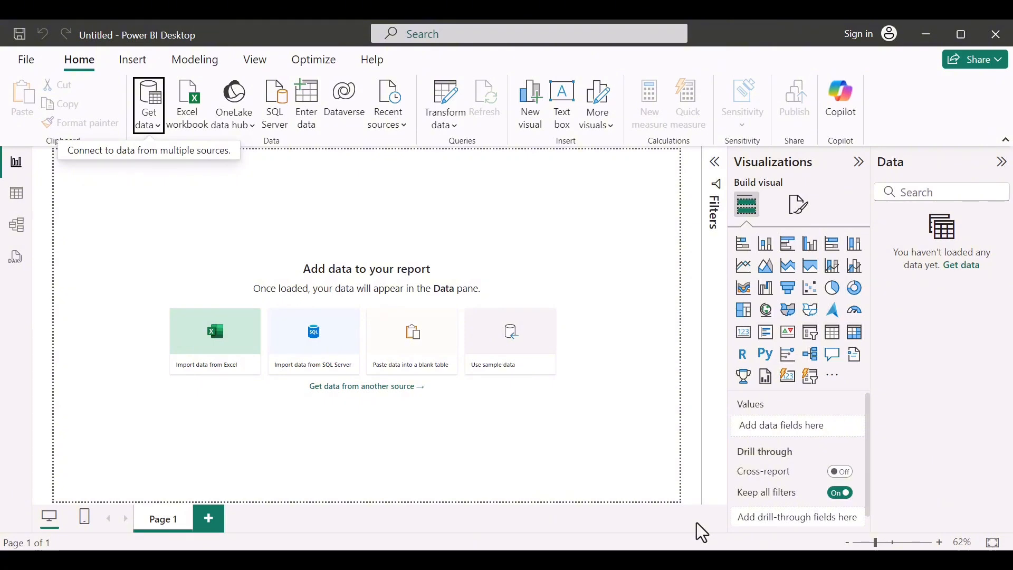
key(Return)
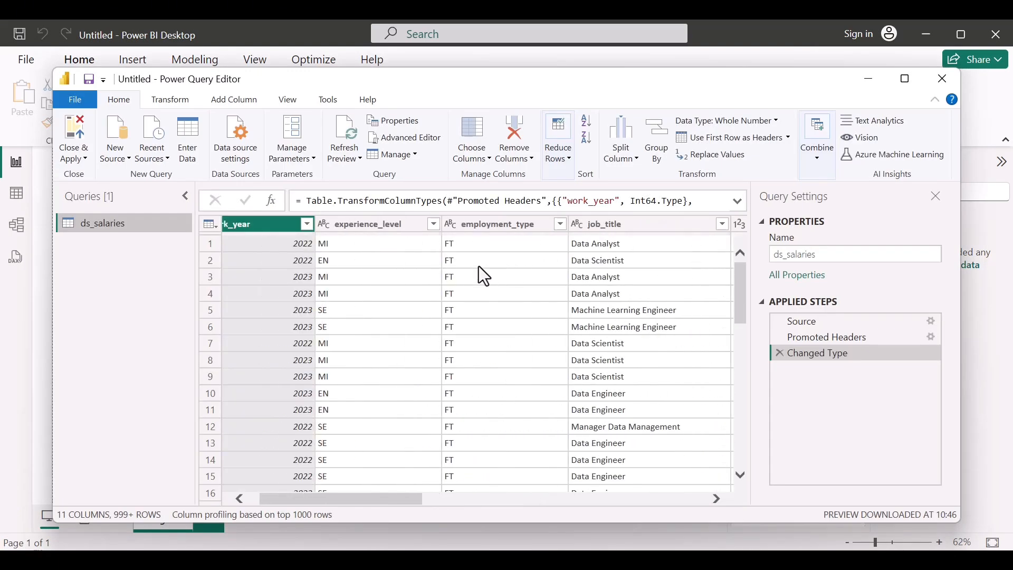
Step: Select the experience_level column of ds_salaries and look through its abbreviated values
click(476, 223)
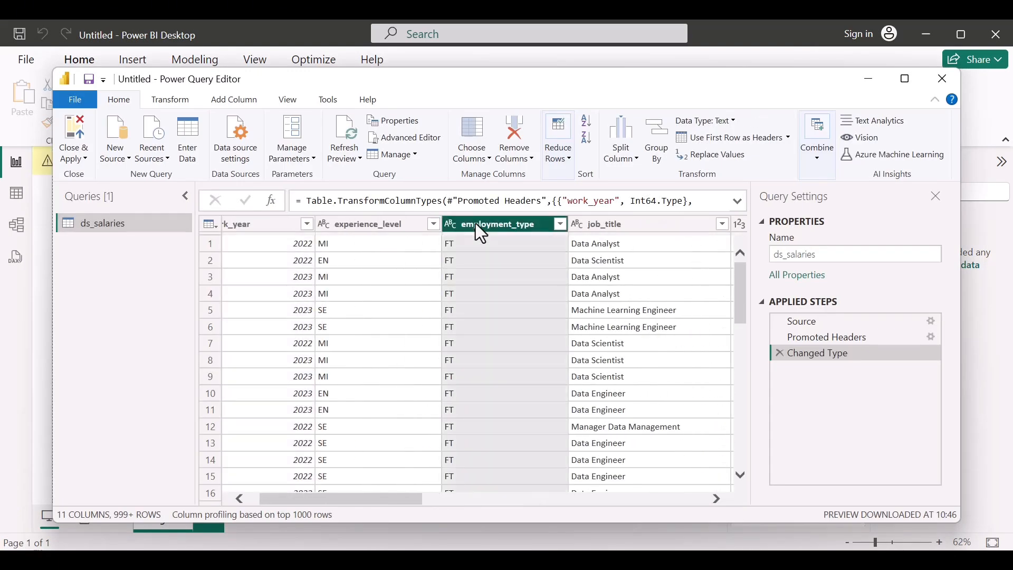
click(343, 227)
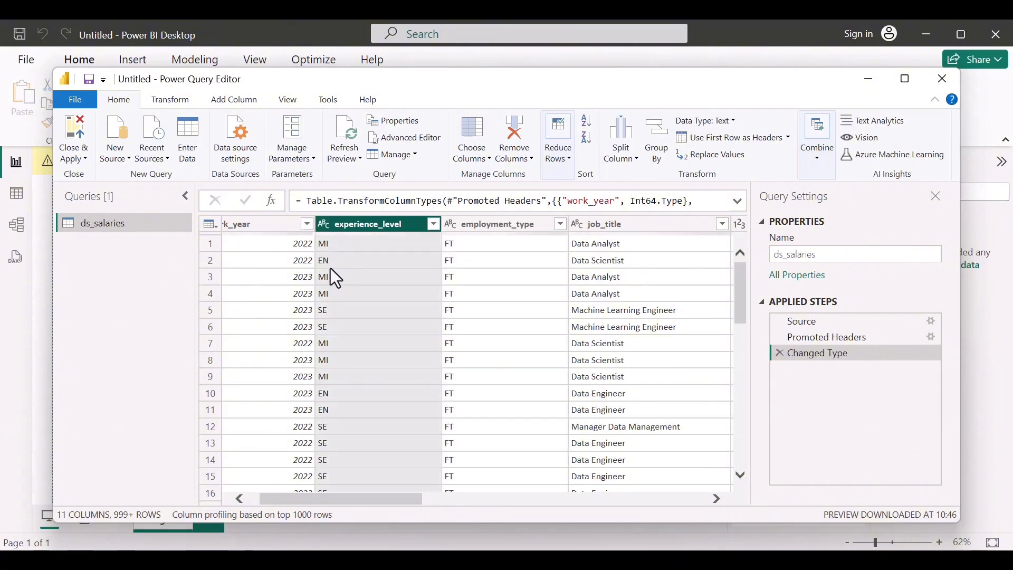
scroll(346, 346, down, 8)
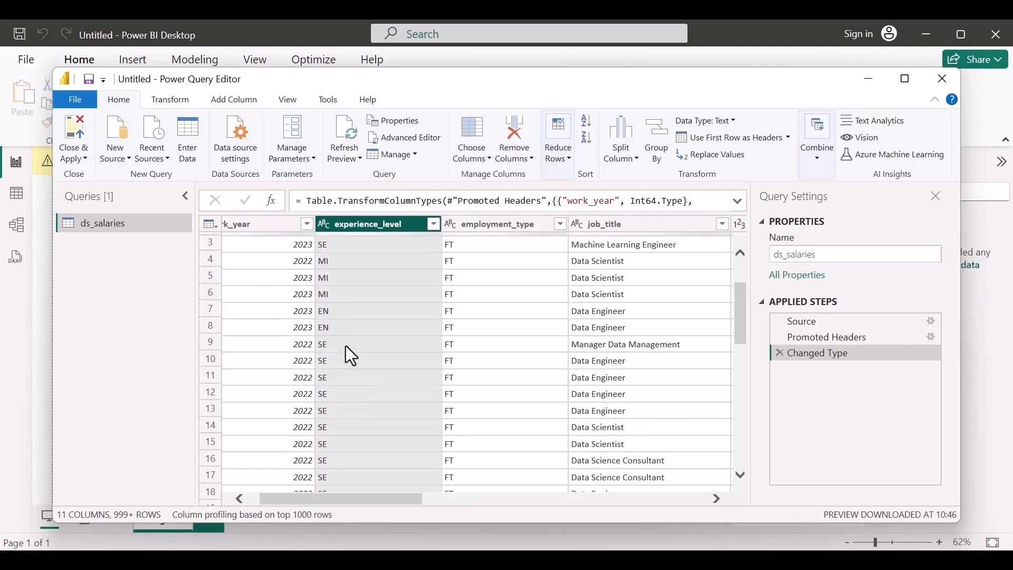
scroll(346, 347, down, 15)
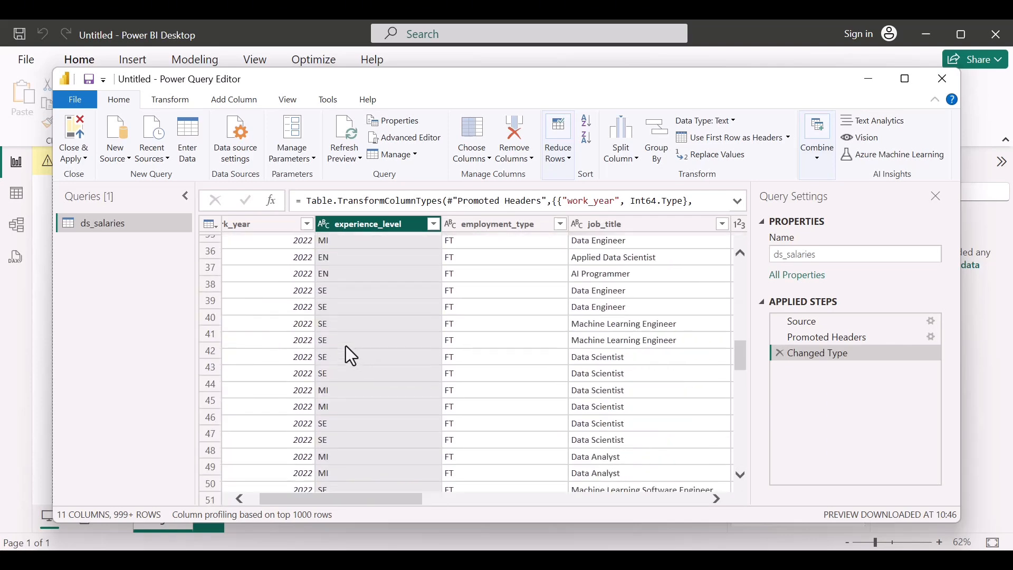
scroll(351, 356, up, 17)
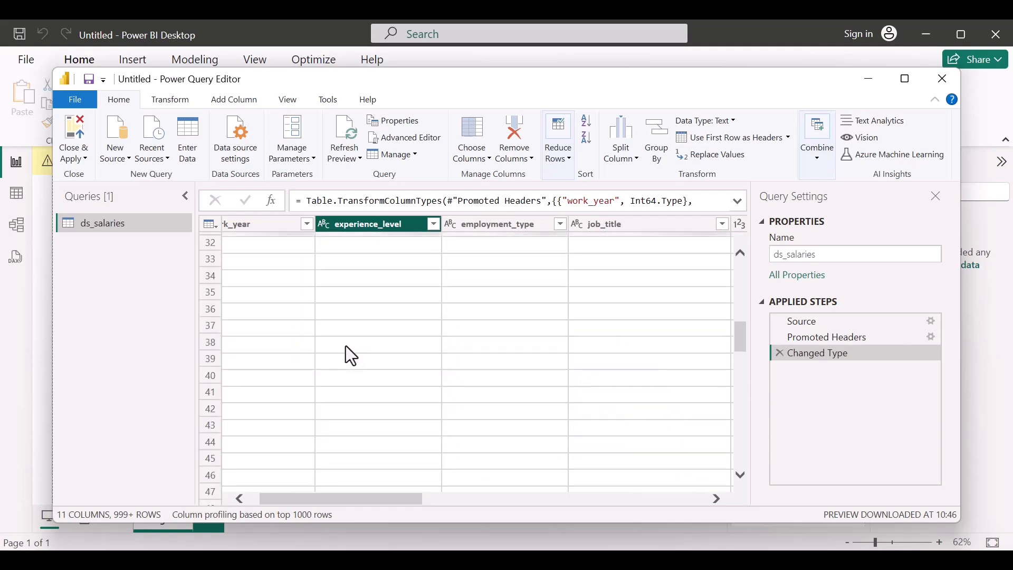
scroll(370, 326, up, 7)
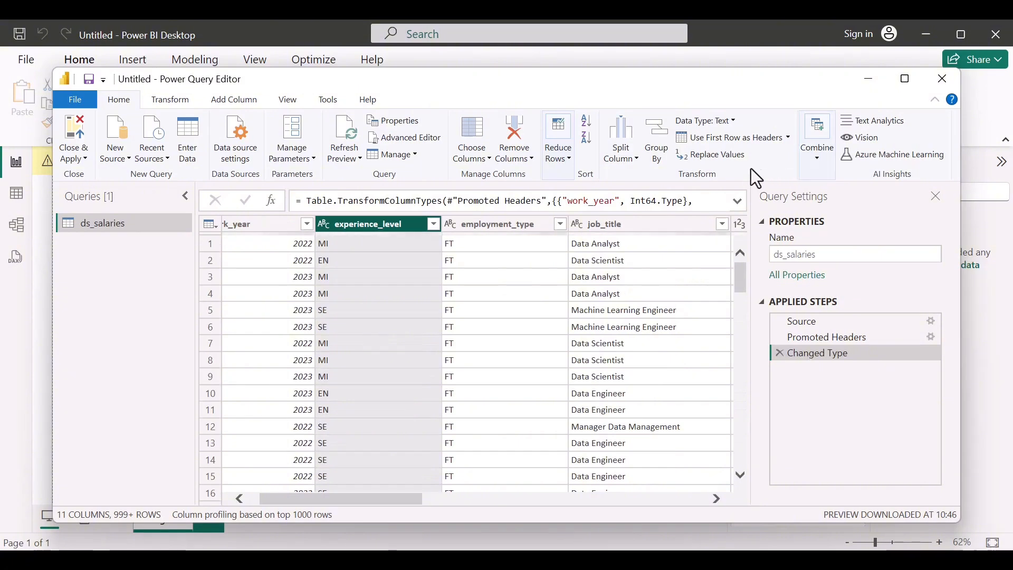
Step: Replace the value SE with Senior in the experience_level column
click(711, 158)
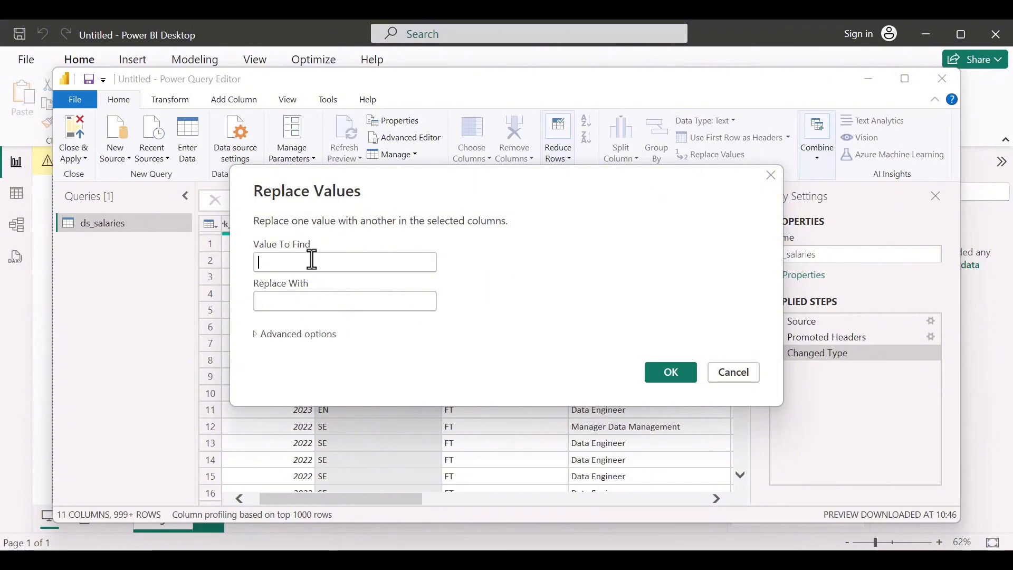
text(SE)
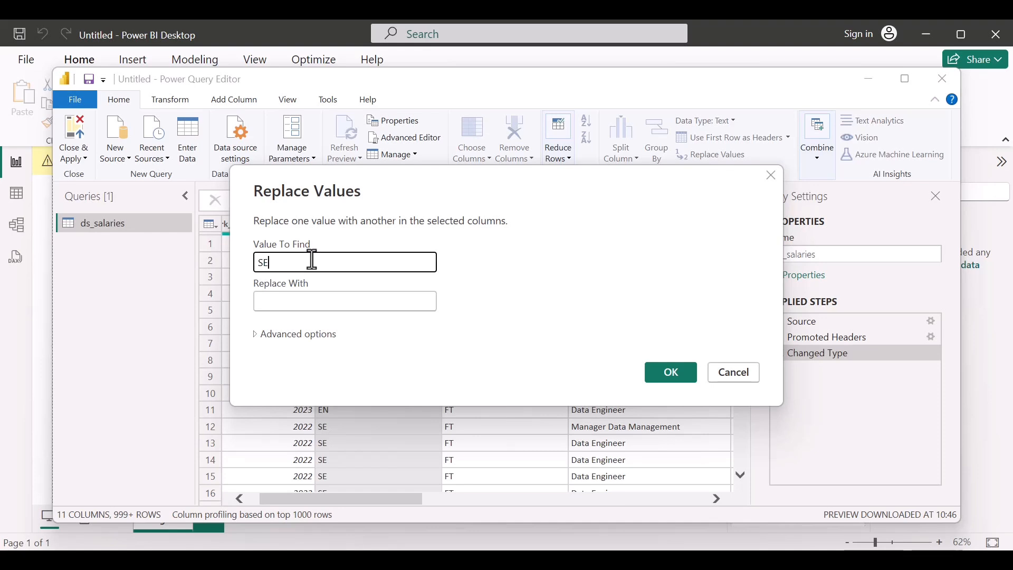
click(298, 296)
text(s)
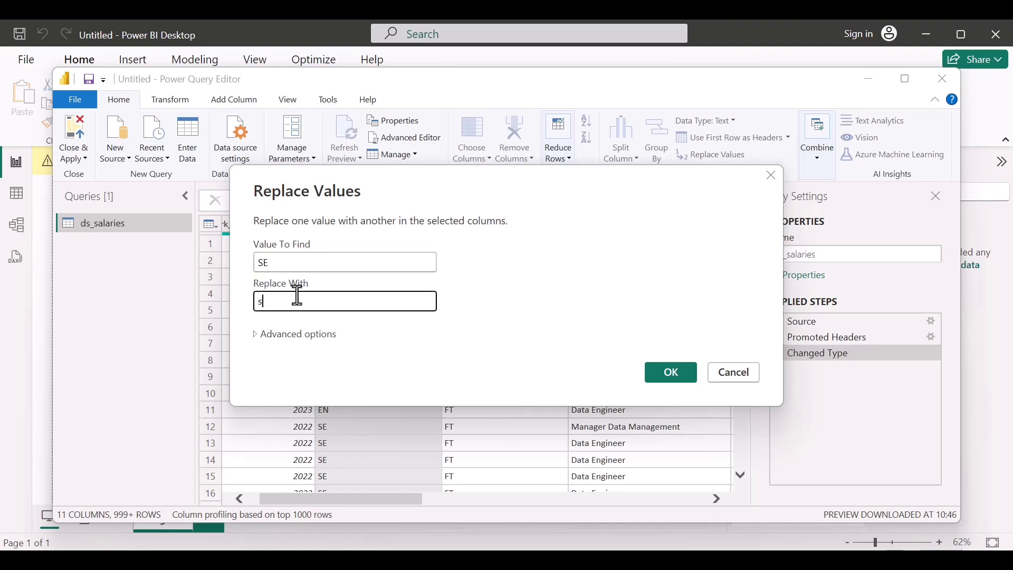
text(enior)
click(262, 299)
key(BackSpace)
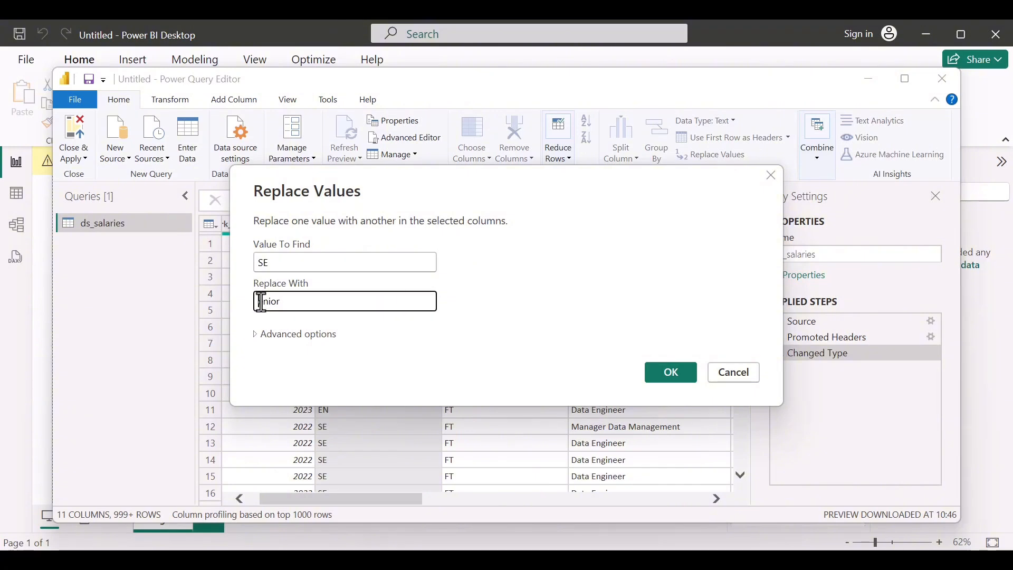
text(S)
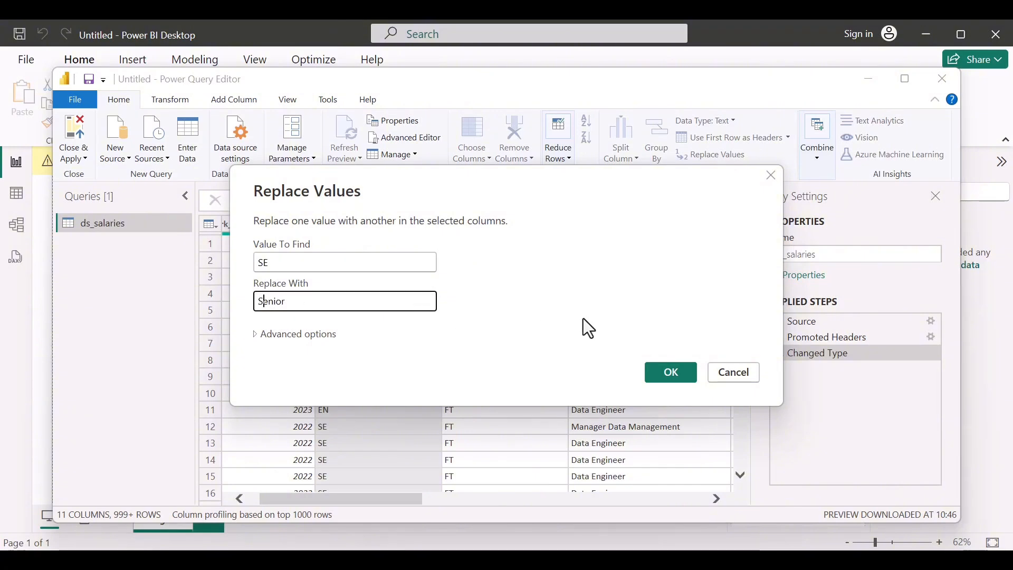
click(255, 337)
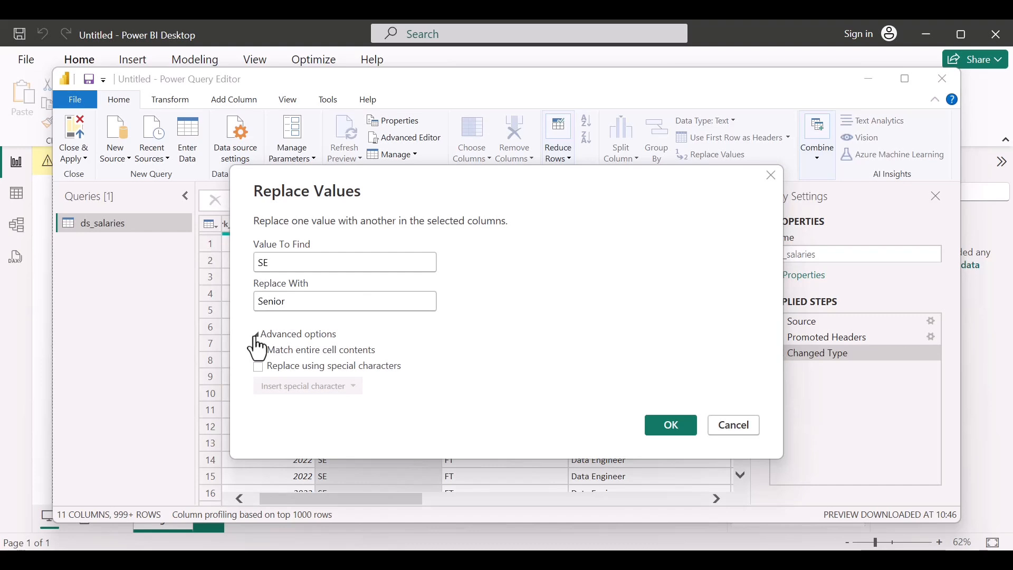
click(667, 426)
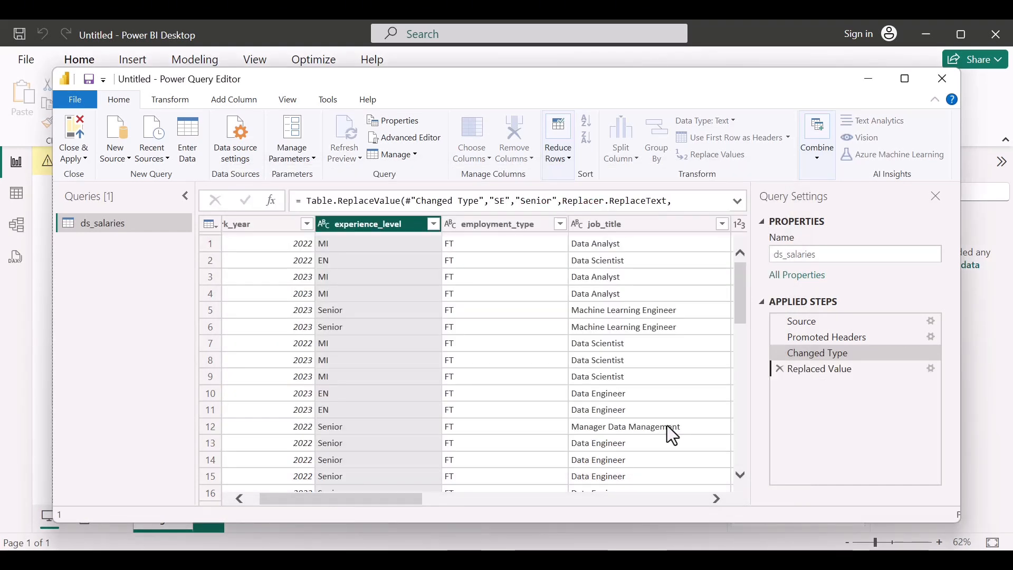
Step: Replace the value MI with Intermediate in the experience_level column
click(712, 154)
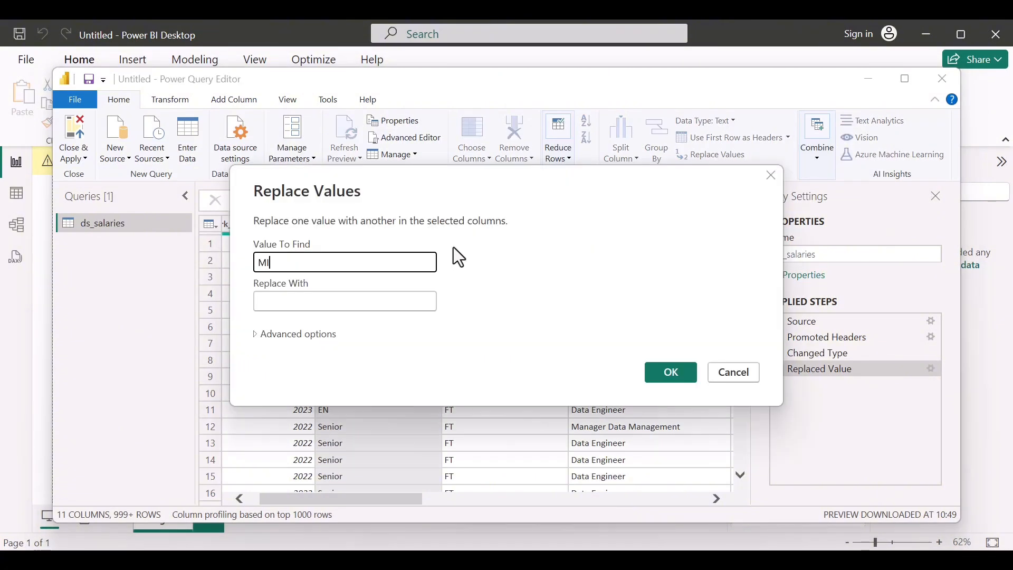
click(364, 309)
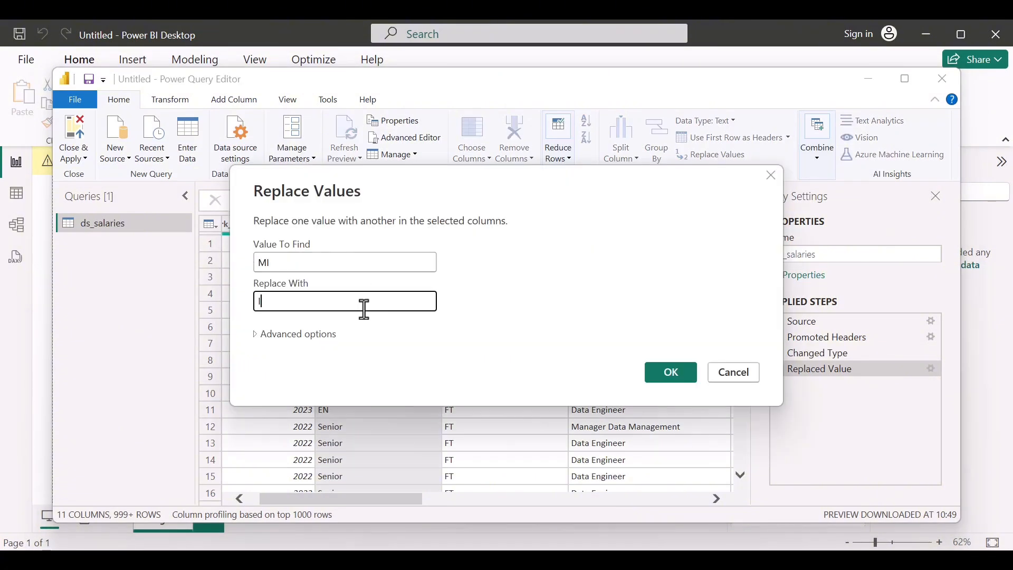
text(IN)
key(BackSpace)
key(BackSpace)
text(Intermediate)
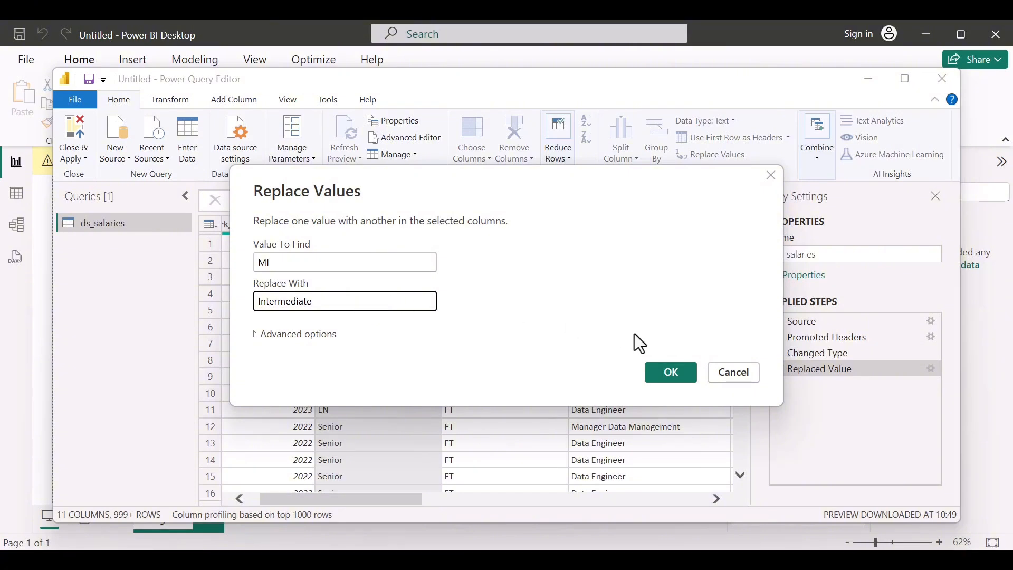
click(675, 373)
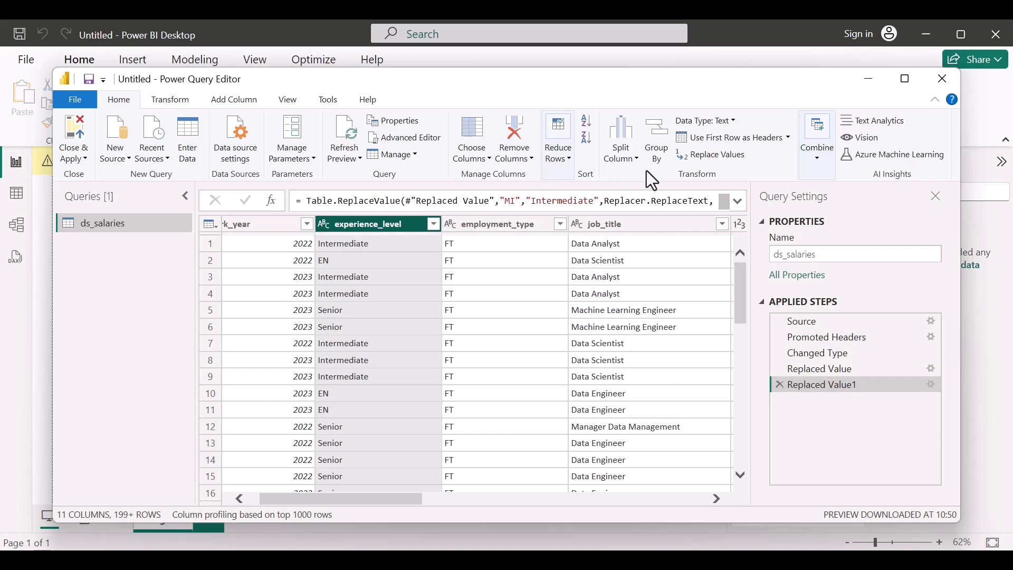
Step: Replace the value EN with Entry in the experience_level column
click(704, 159)
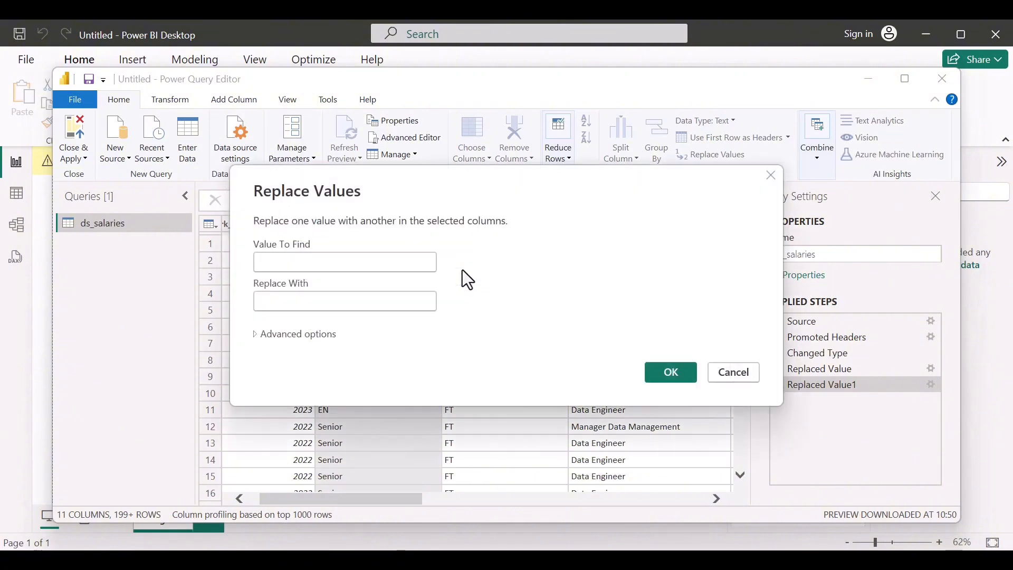
click(353, 272)
text(EN)
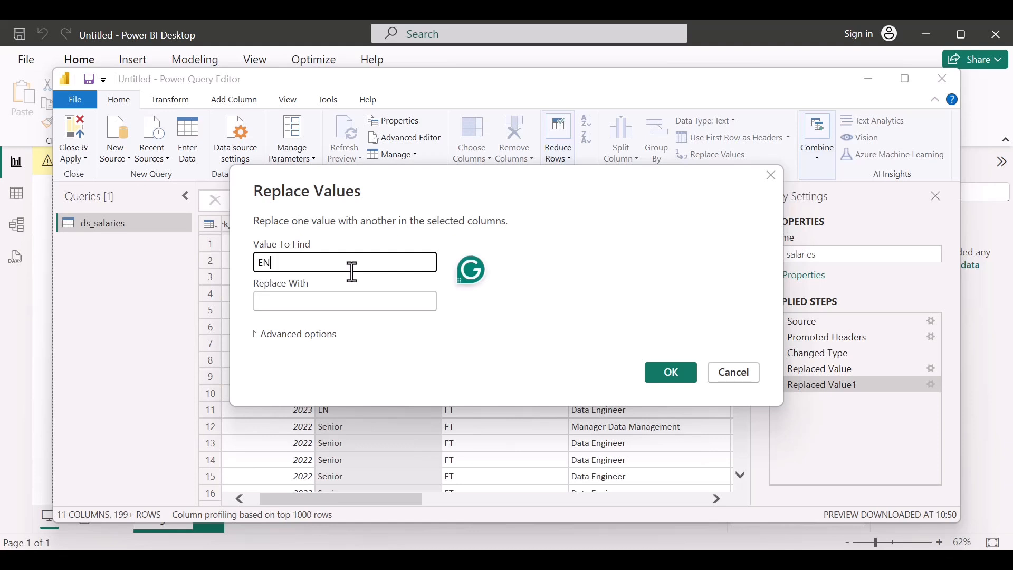
click(327, 298)
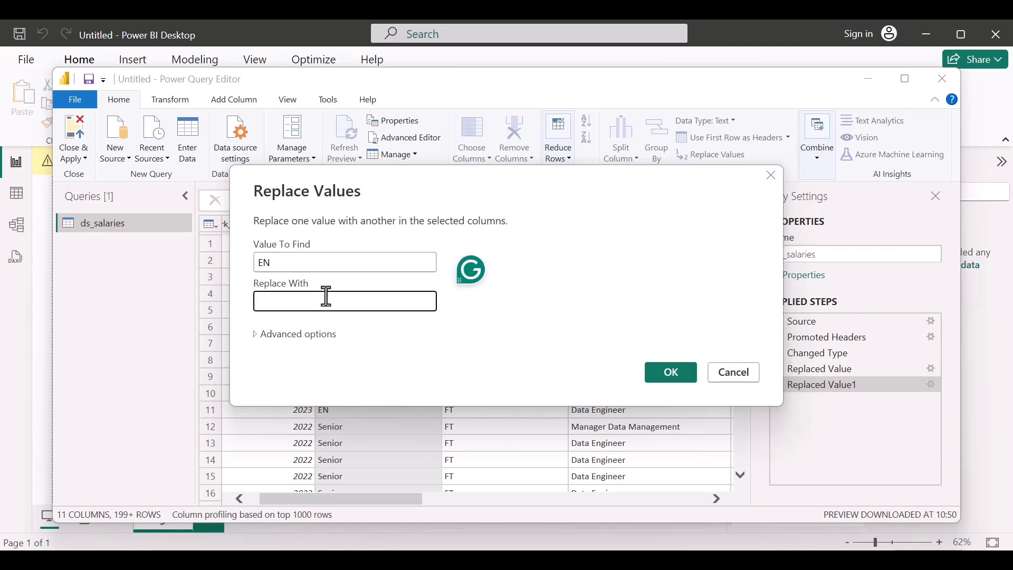
text(Entry)
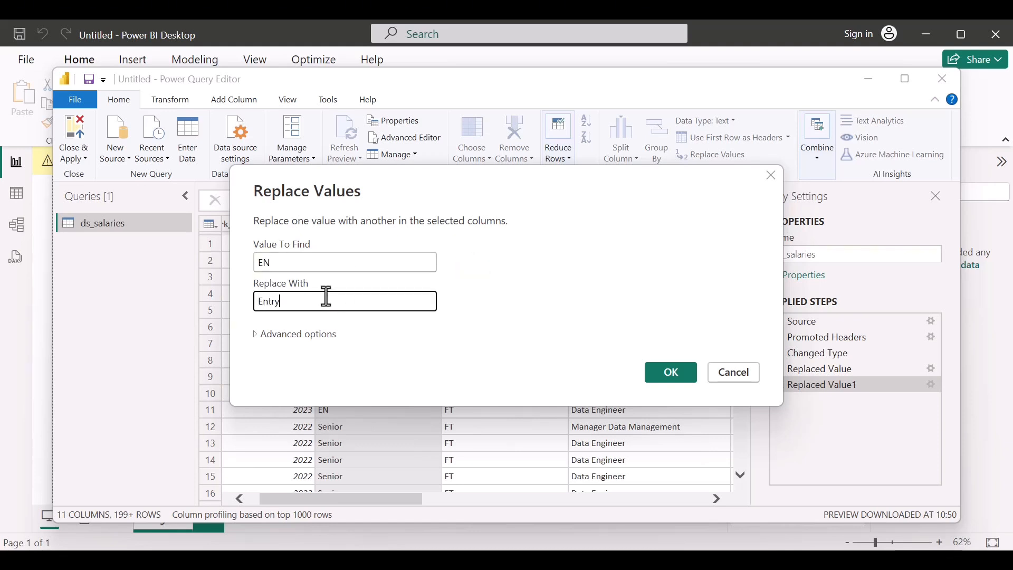
click(662, 370)
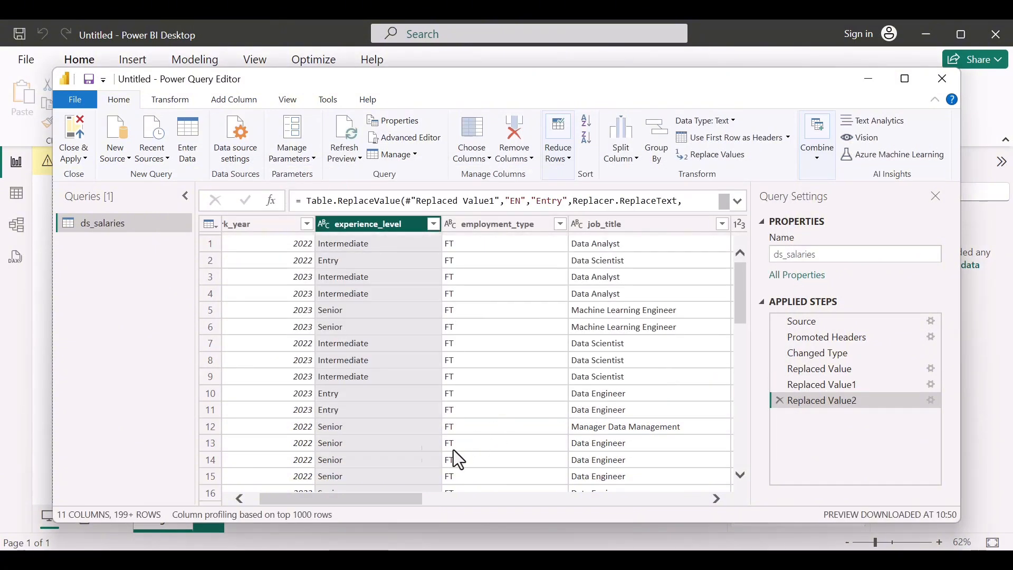
Step: Look further down the experience_level column for remaining abbreviations and replace the value EX with Expert
scroll(385, 432, down, 12)
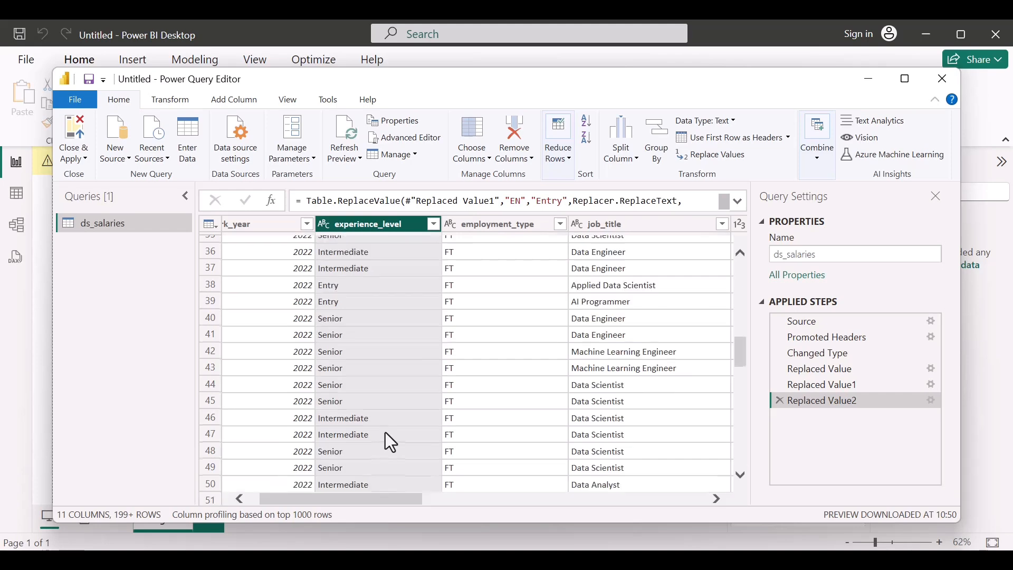
scroll(385, 433, down, 17)
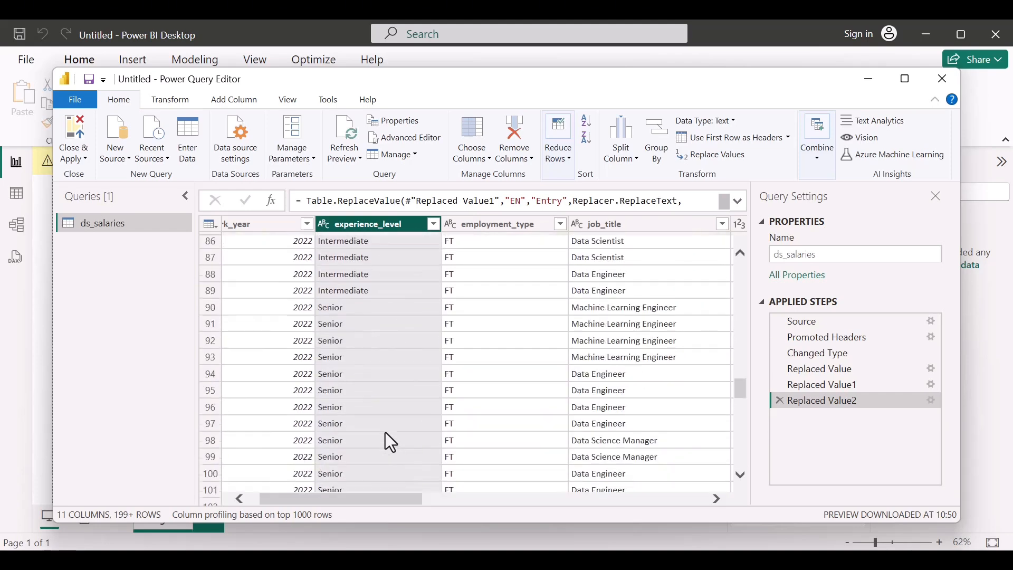
scroll(385, 432, down, 9)
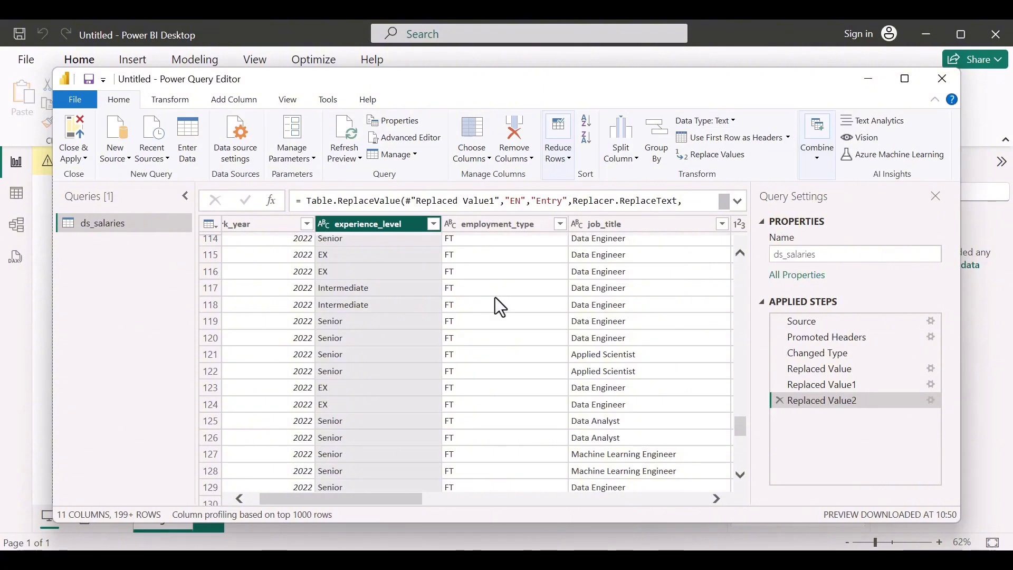
click(716, 159)
text(EX)
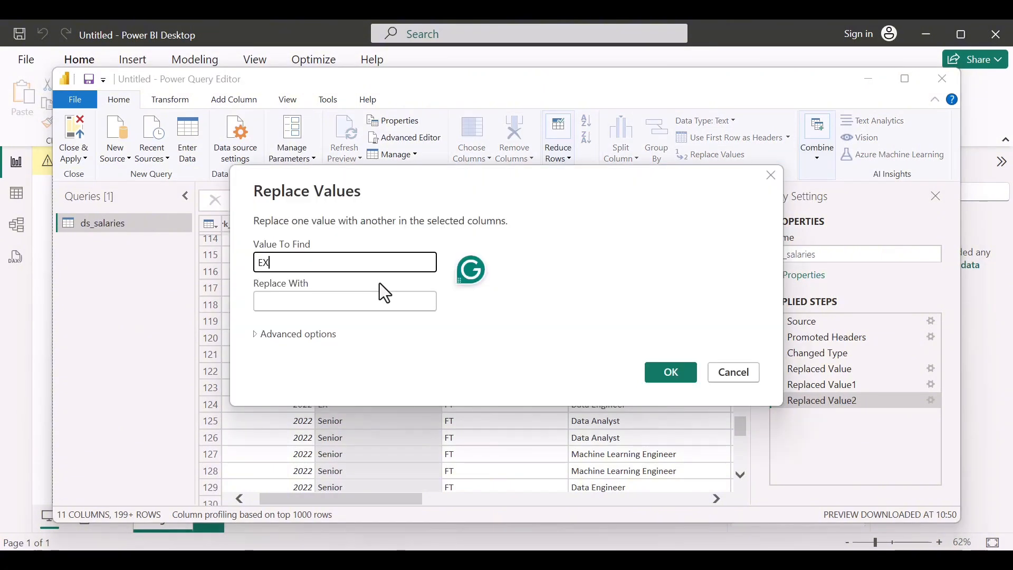
click(333, 301)
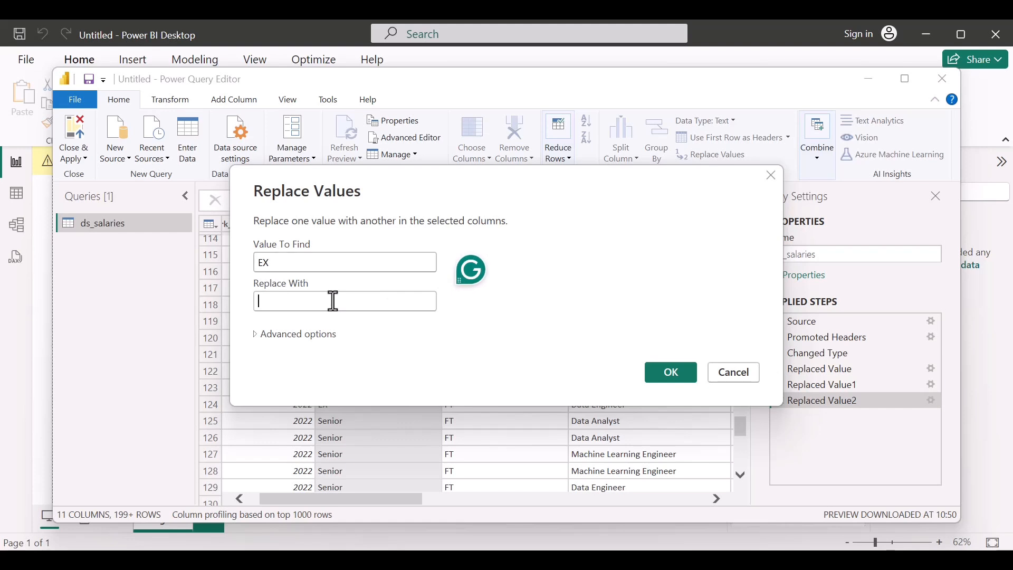
text(Exper)
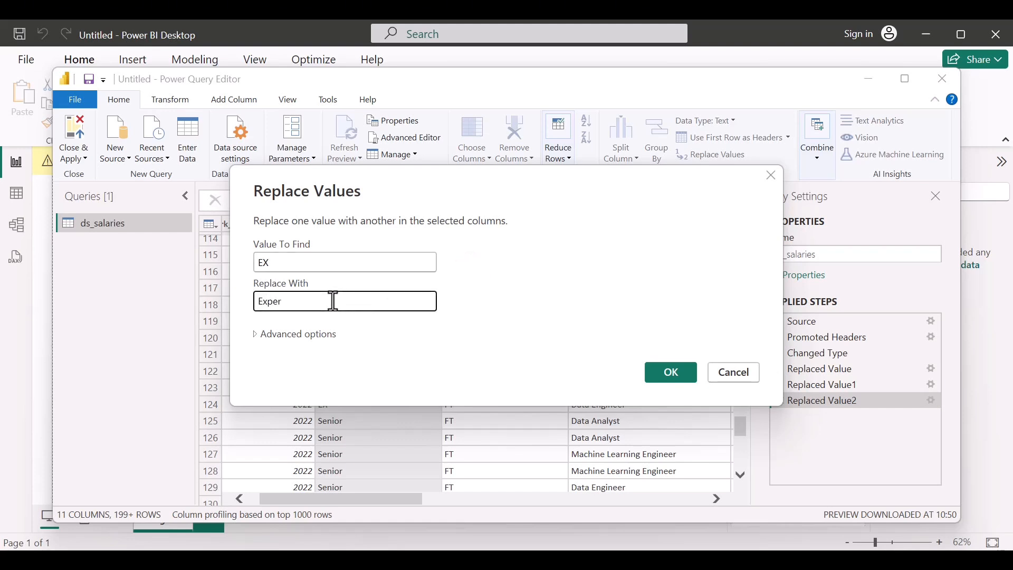
text(y)
key(BackSpace)
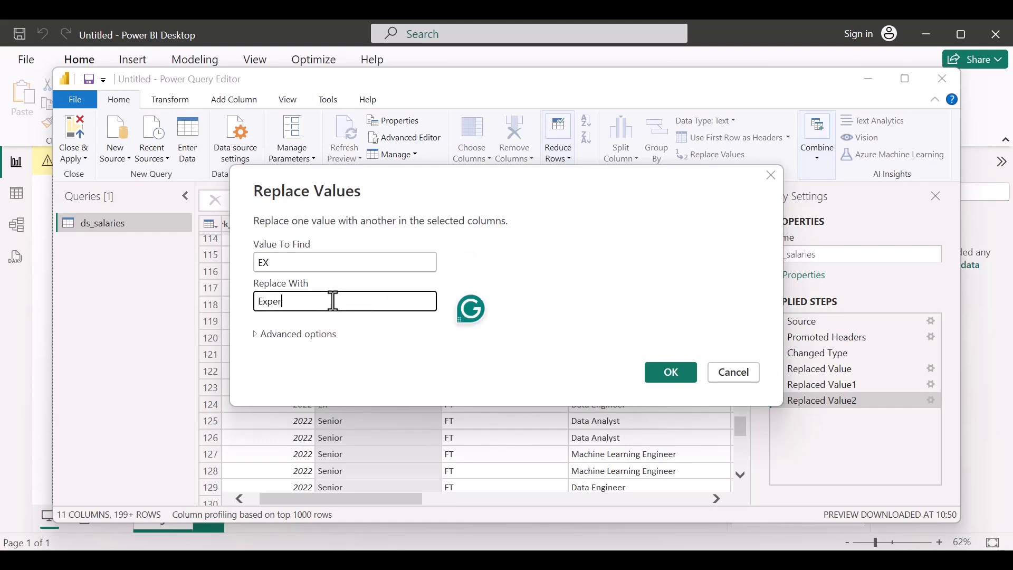
click(663, 374)
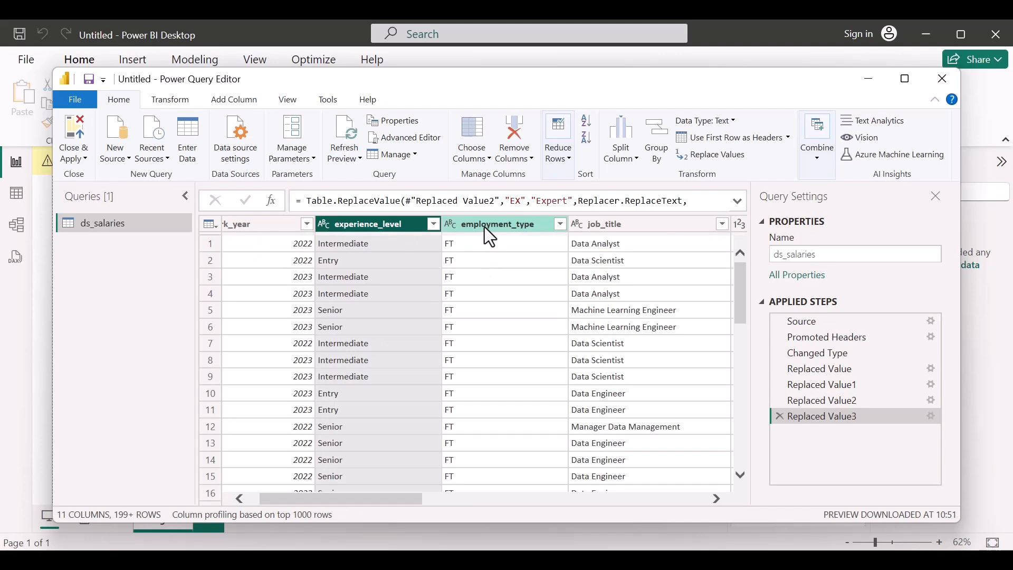
Step: Replace the value FT with Full Time in the employment_type column
click(486, 232)
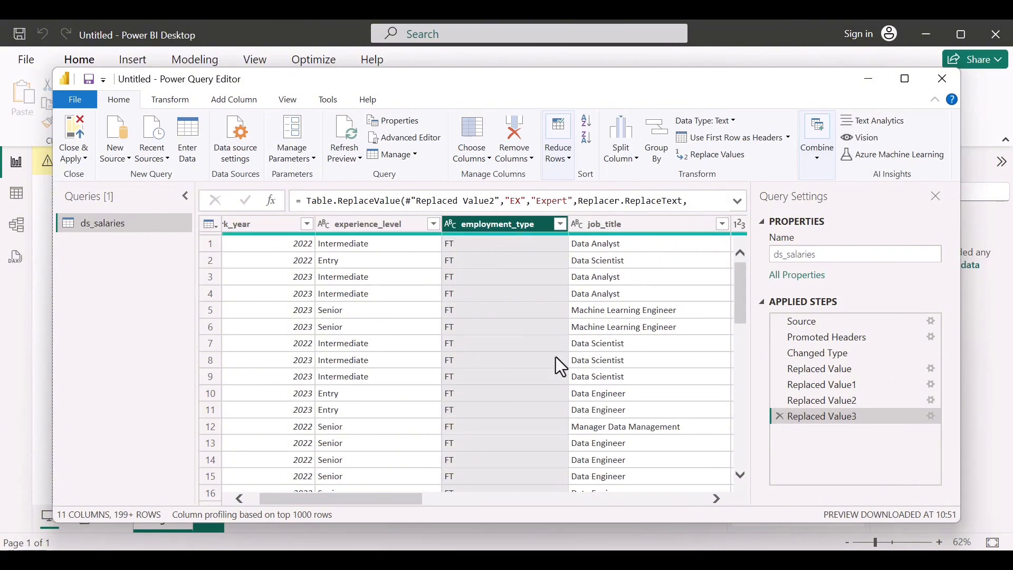
click(157, 104)
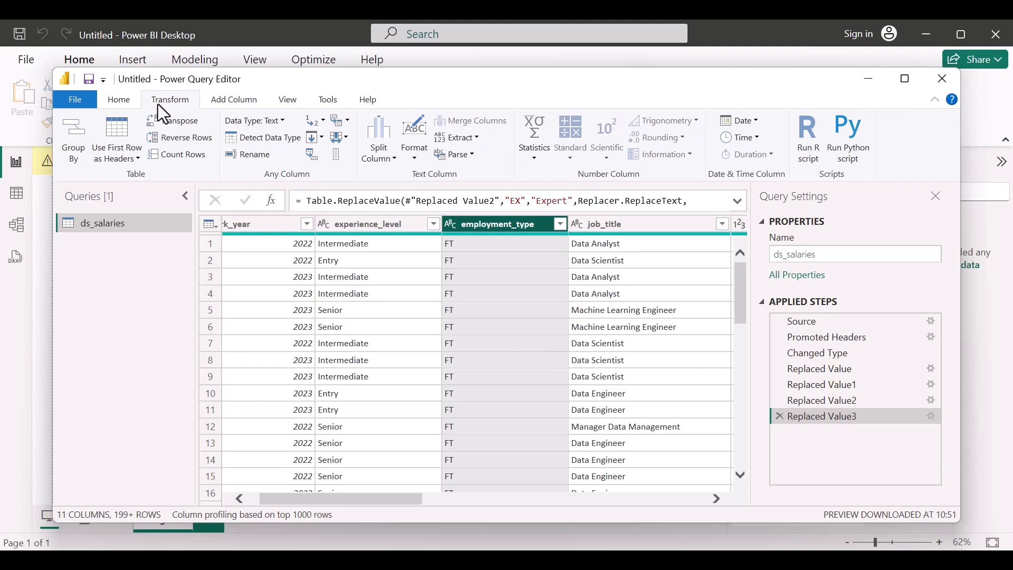
click(315, 132)
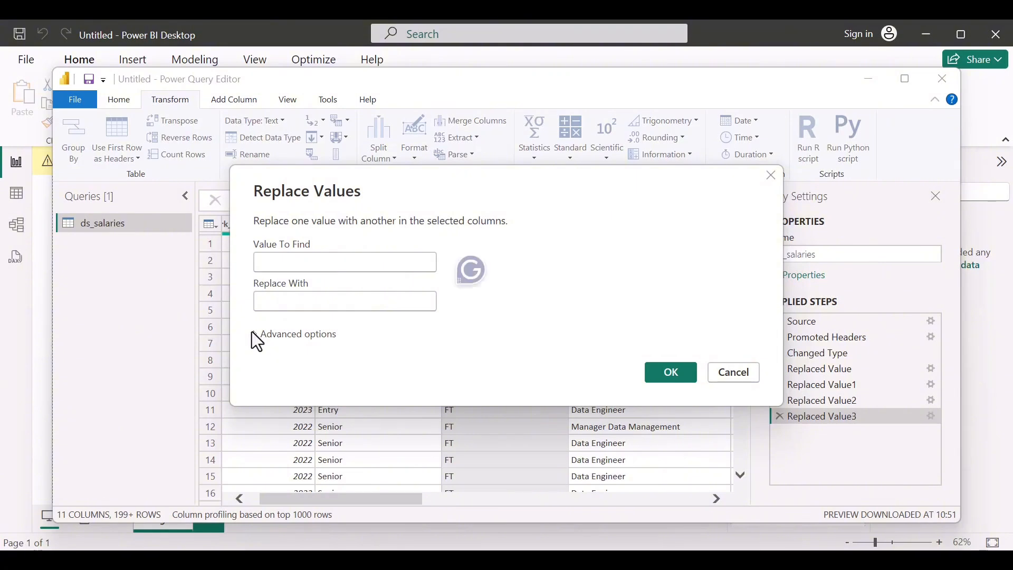
click(265, 334)
click(265, 334)
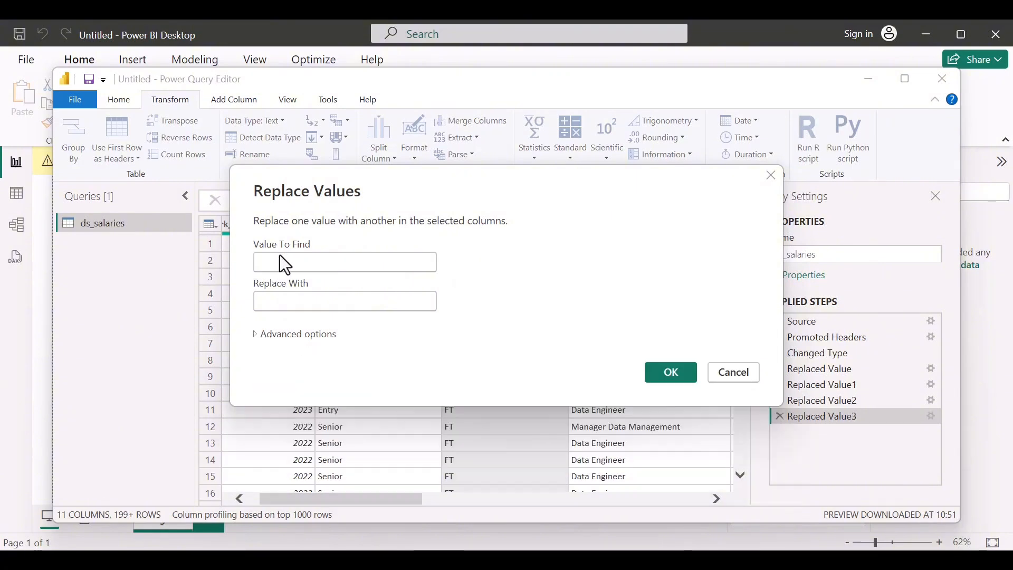
click(281, 262)
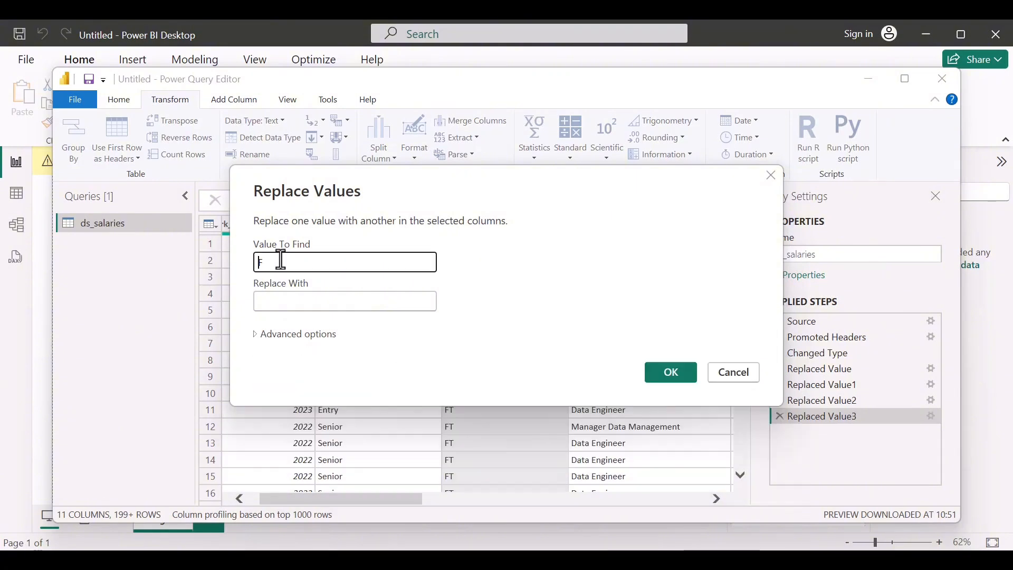
text(FT)
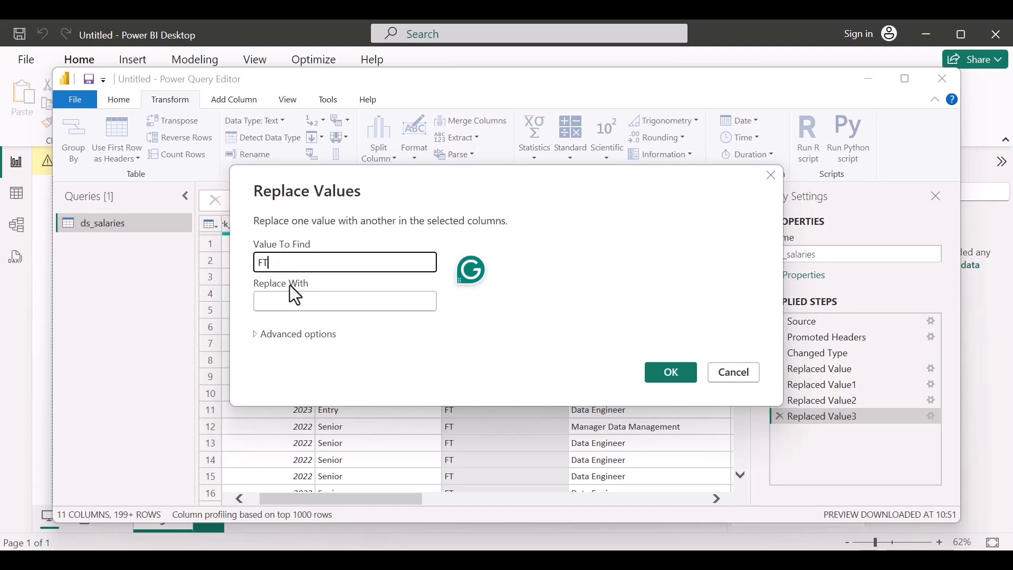
click(295, 301)
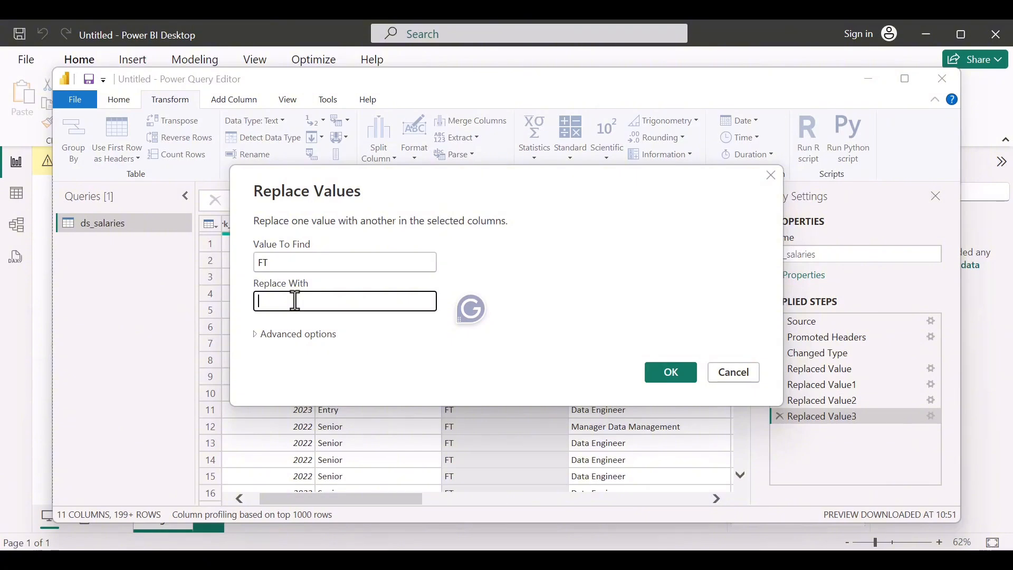
text(Full Ti)
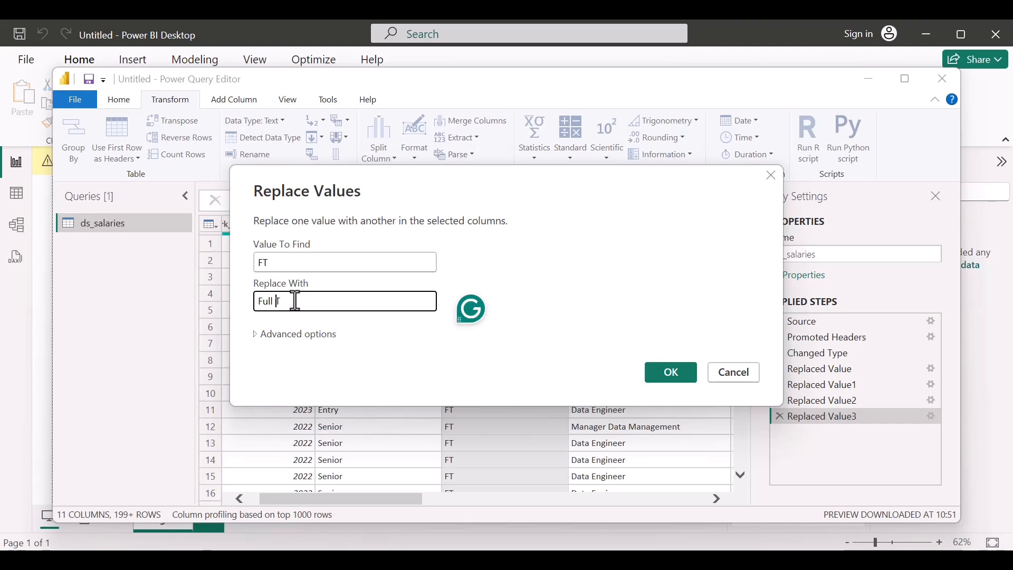
text(me)
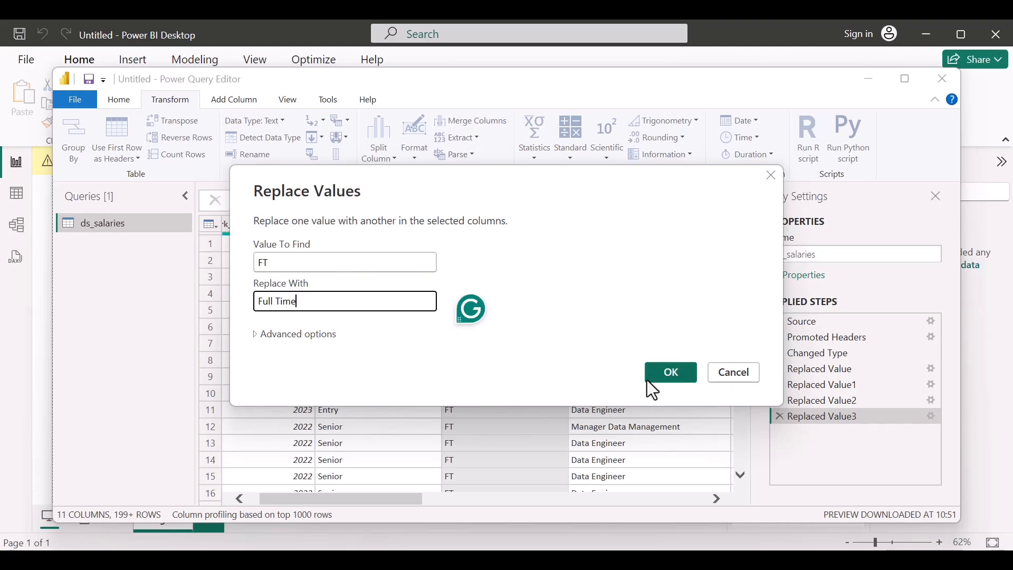
click(660, 374)
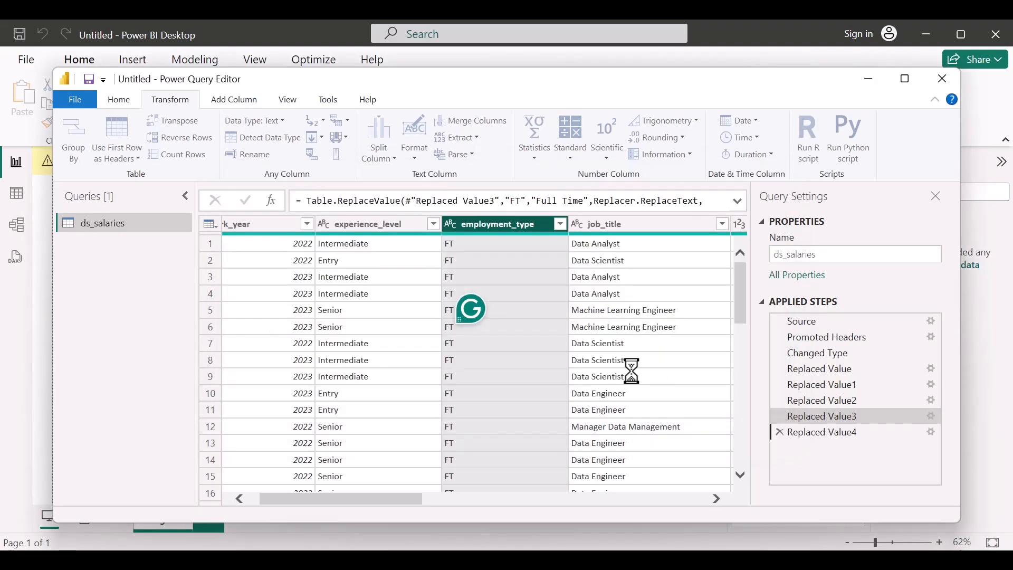
Step: Check the employment_type column for remaining abbreviations, load its complete list of filter values and apply the filter with all values selected
scroll(539, 401, down, 7)
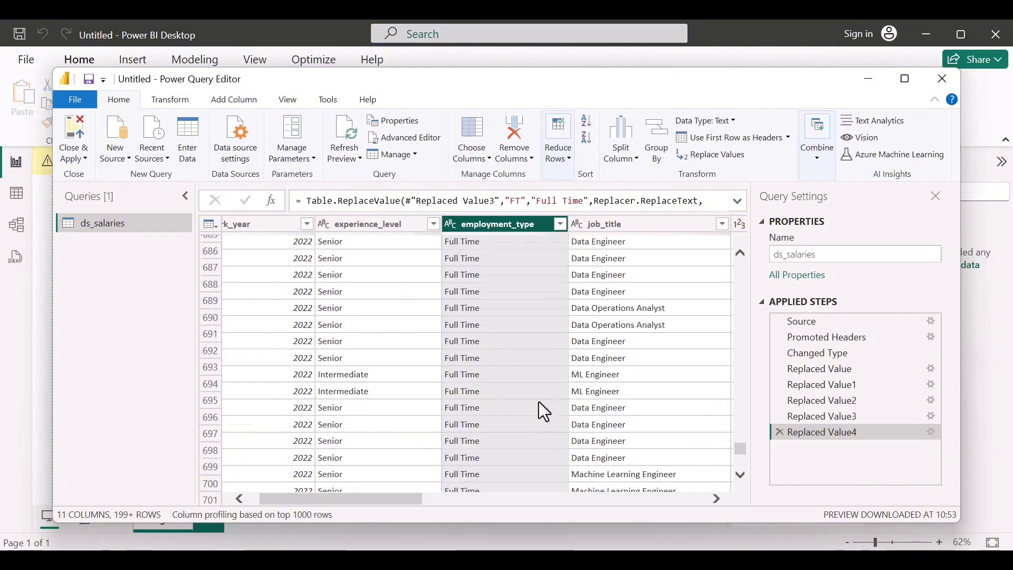
scroll(539, 401, up, 2)
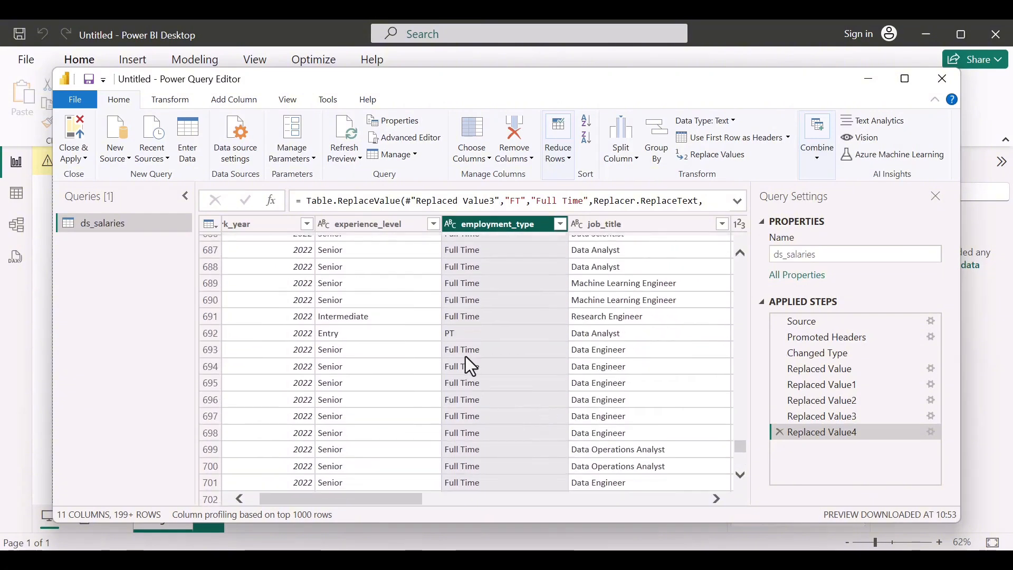
click(559, 225)
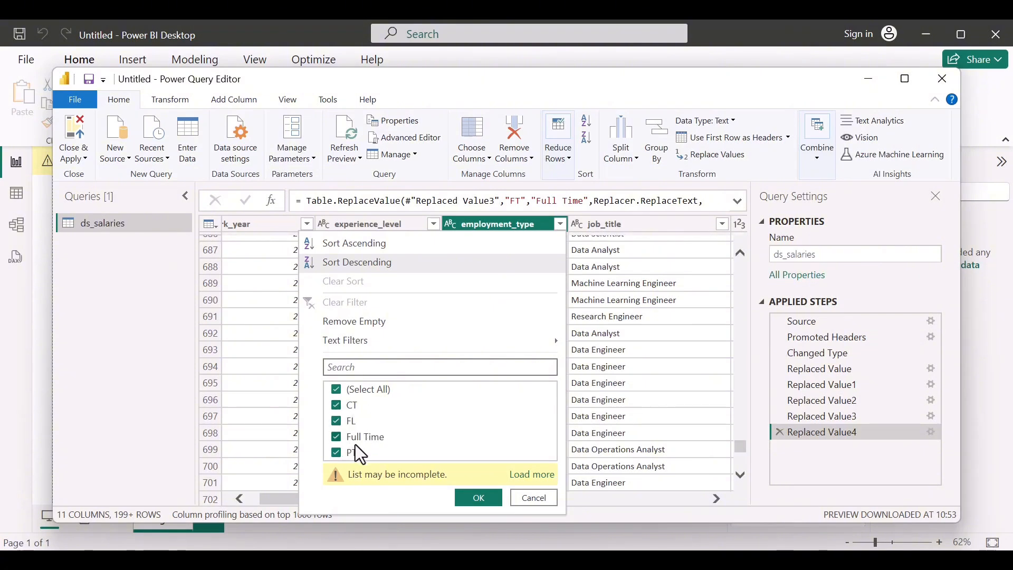
click(464, 473)
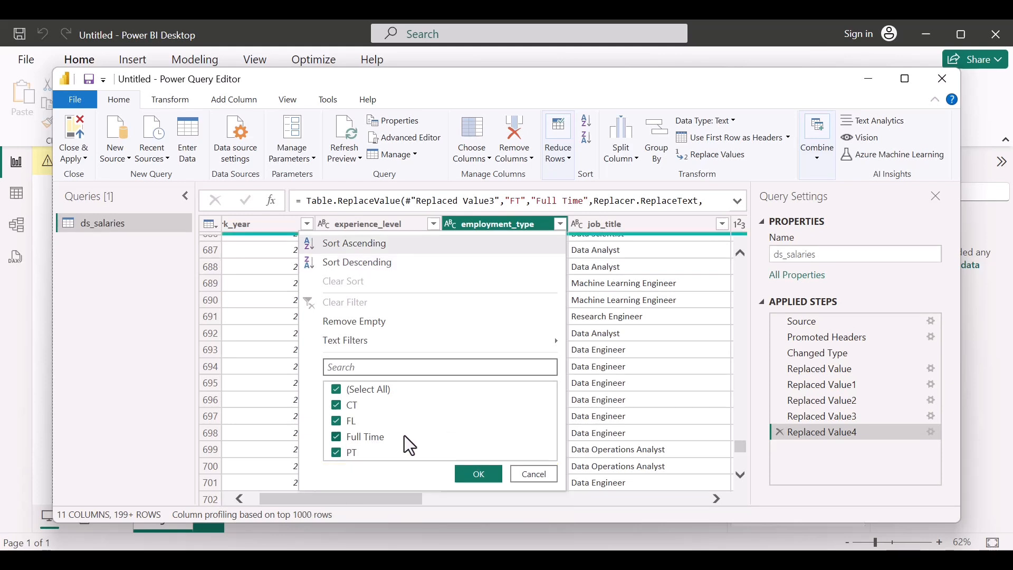
click(475, 474)
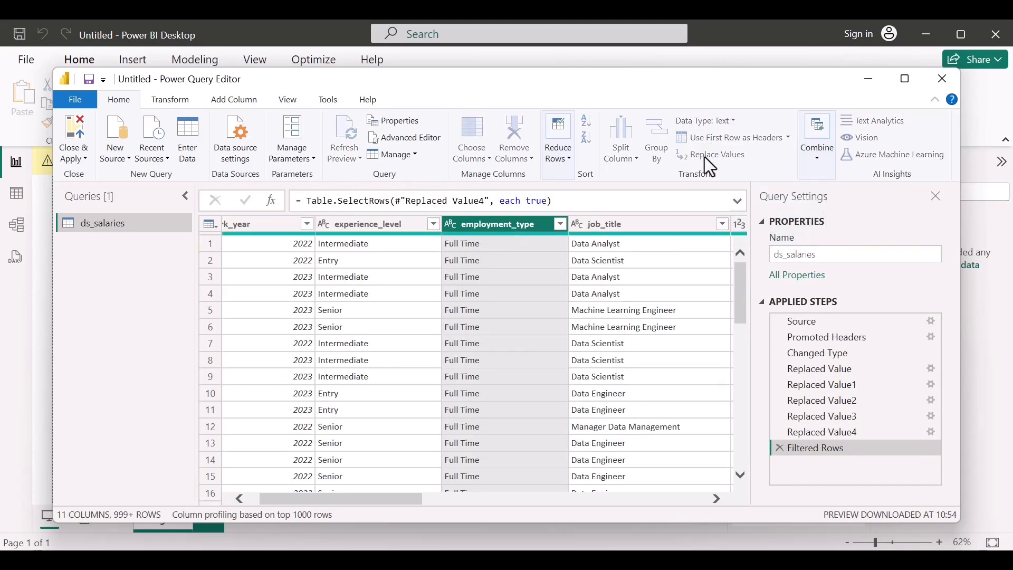
Step: Replace the value CT with Contract in the employment_type column
click(704, 156)
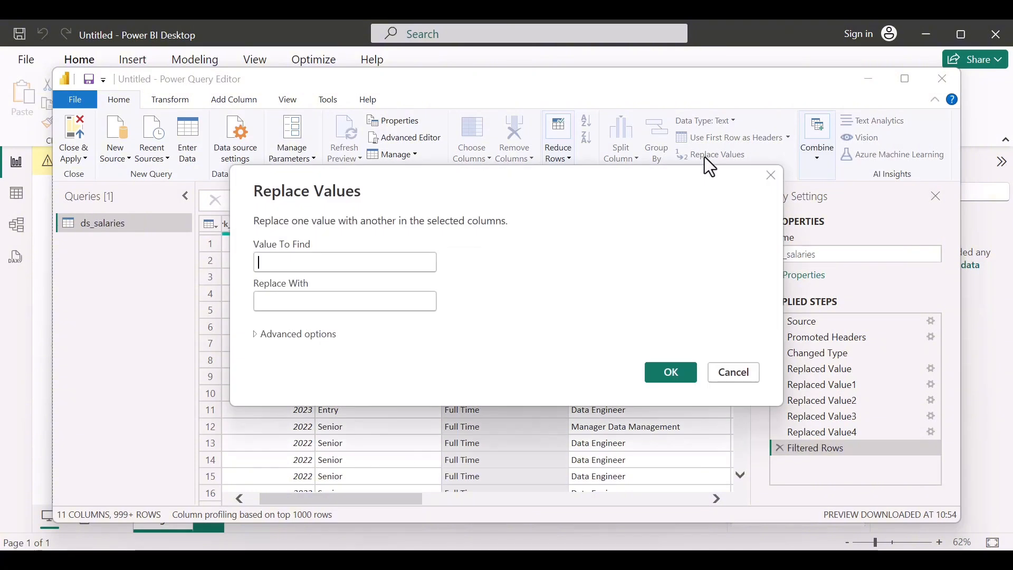
text(CT)
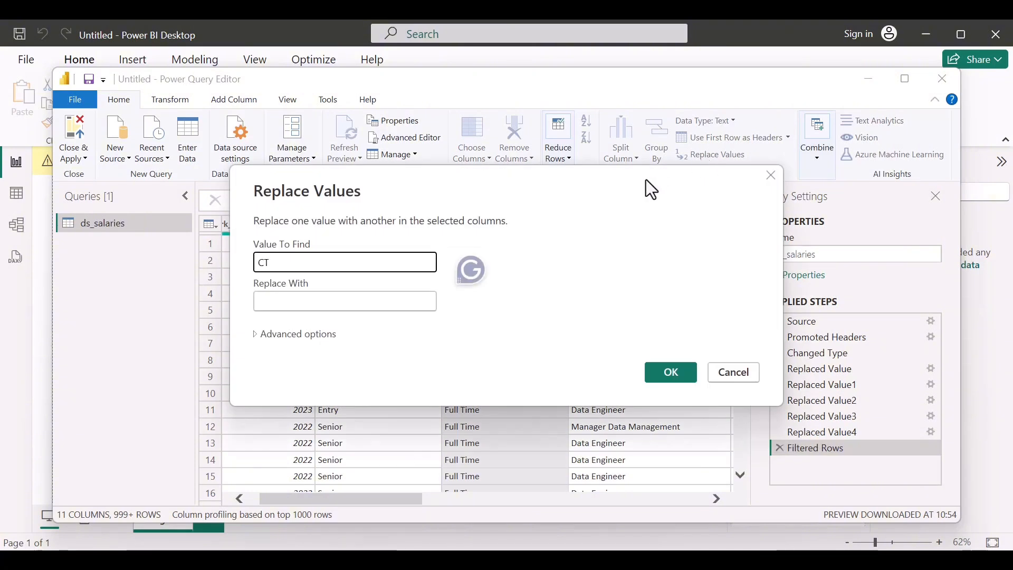
click(387, 302)
text(C)
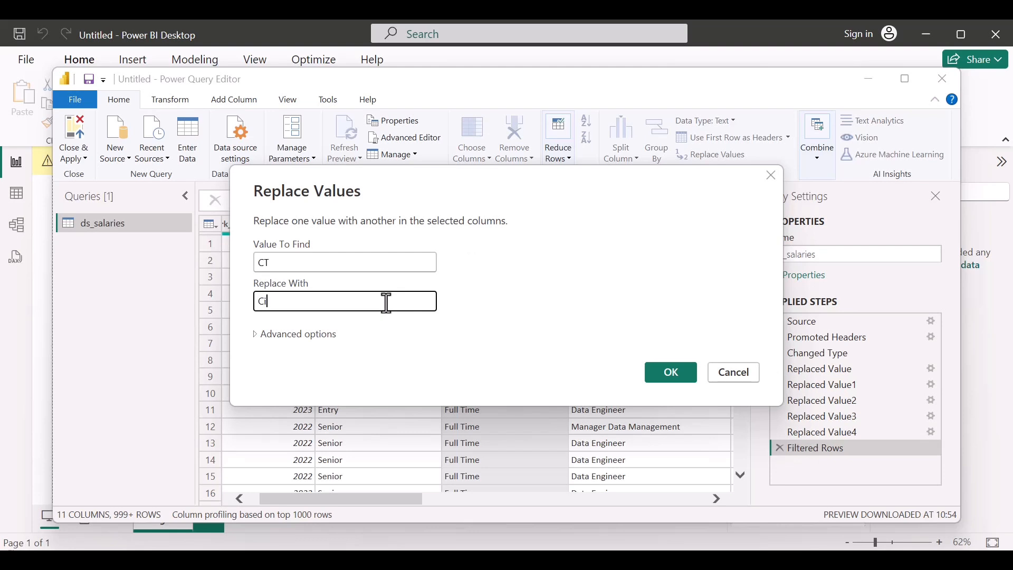
text(intract)
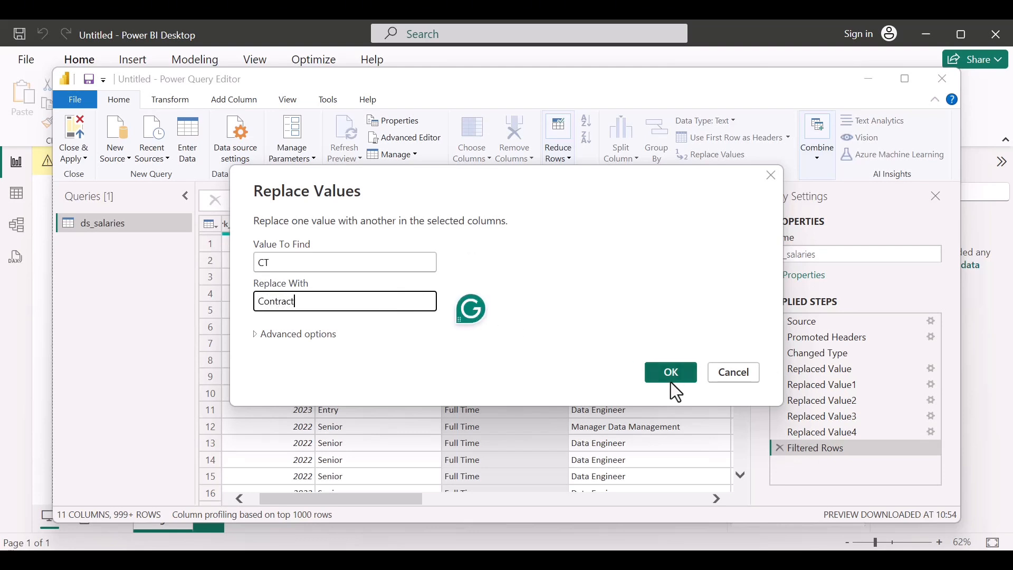
click(652, 373)
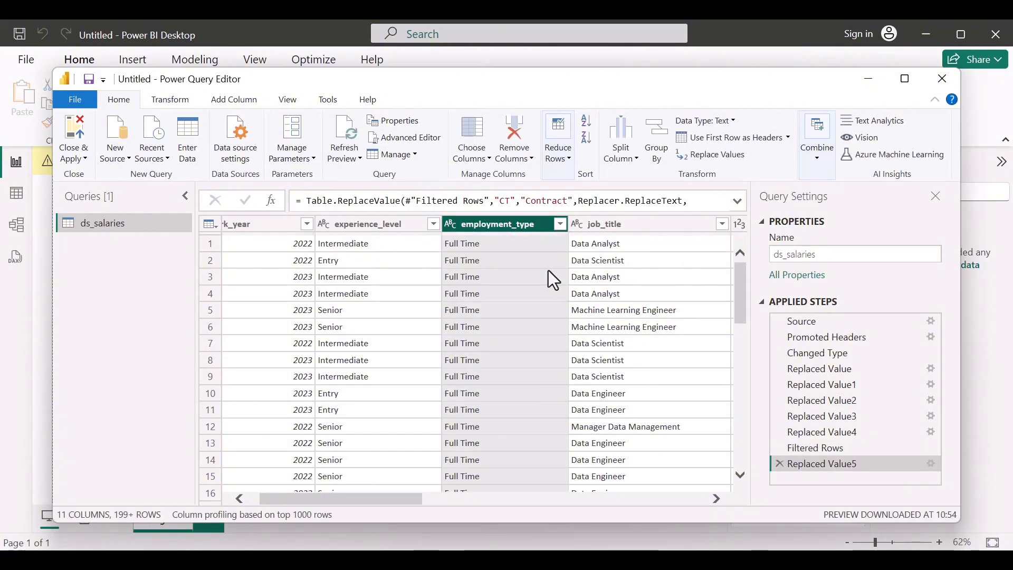
Step: Replace the value PT with Part Time in the employment_type column
click(714, 154)
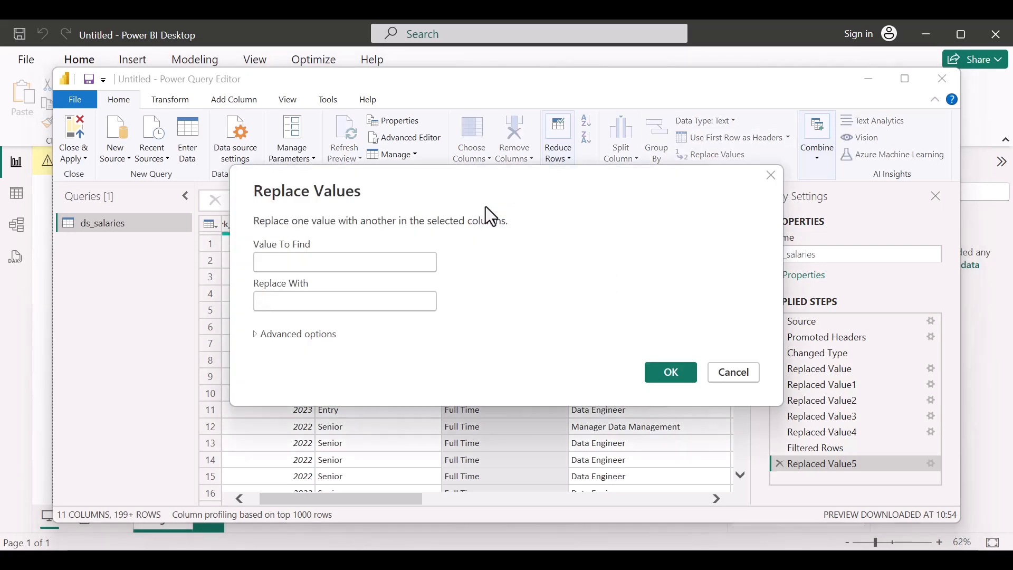
text(PT)
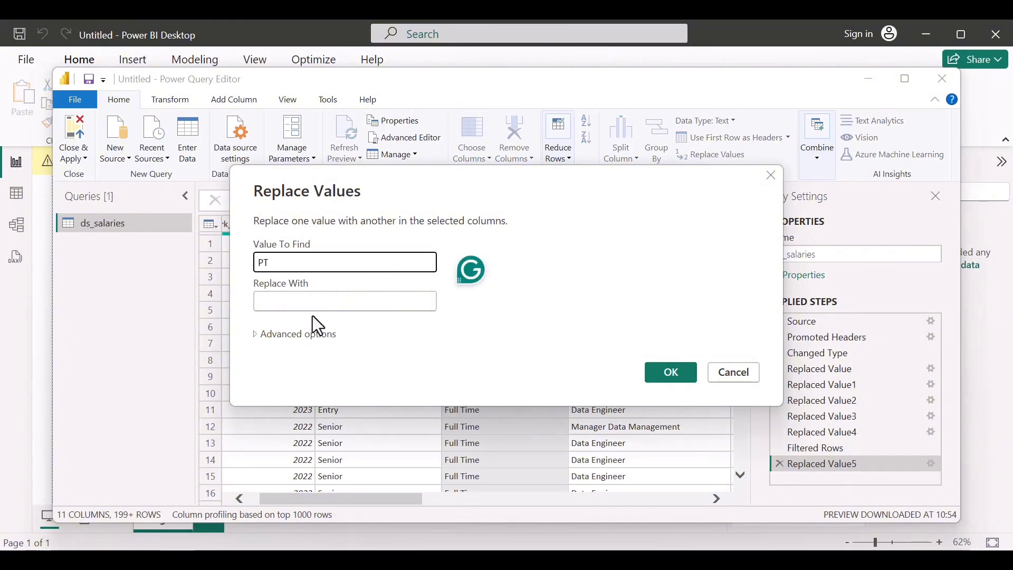
click(304, 305)
text(P)
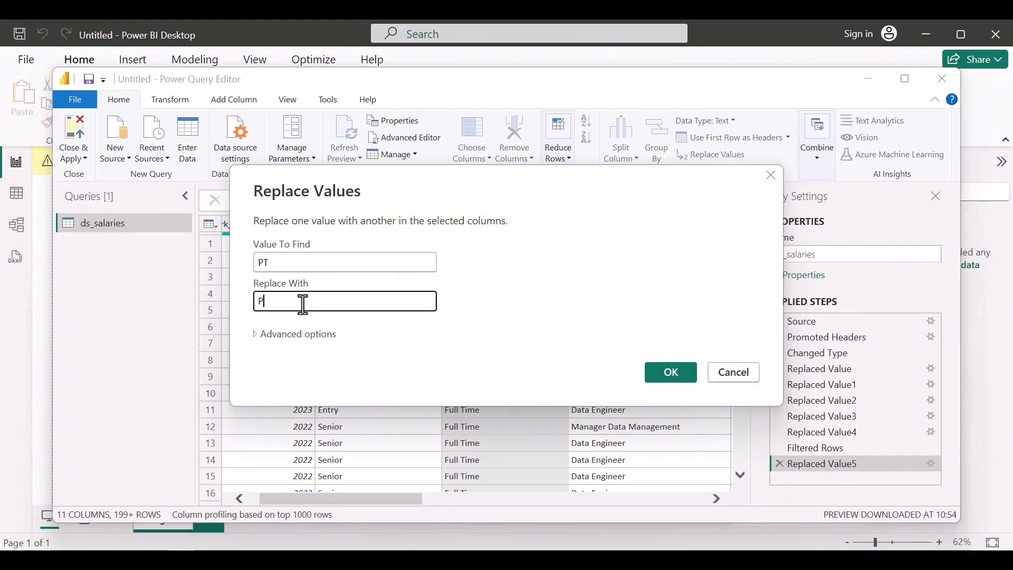
text(art Time)
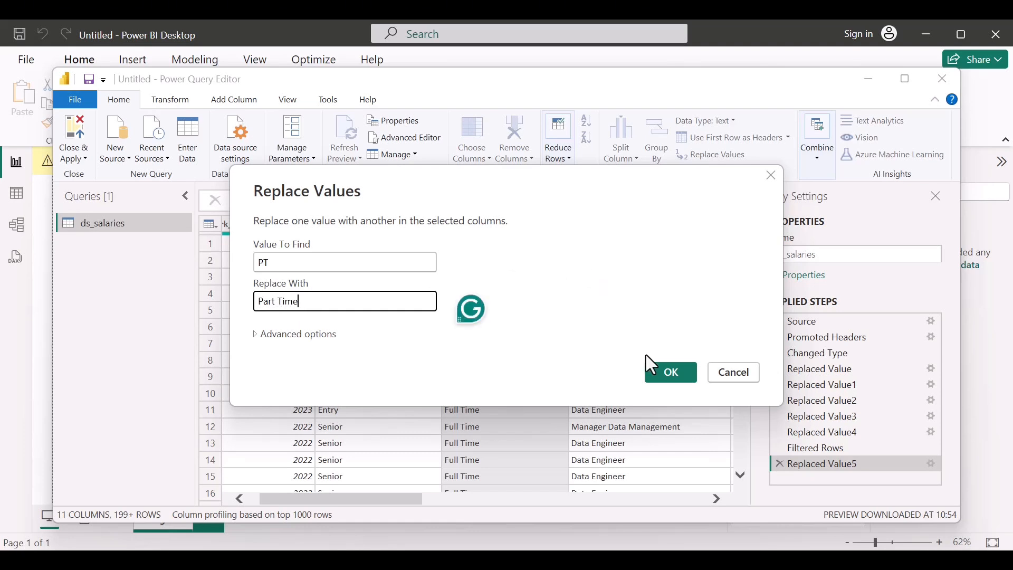
click(658, 374)
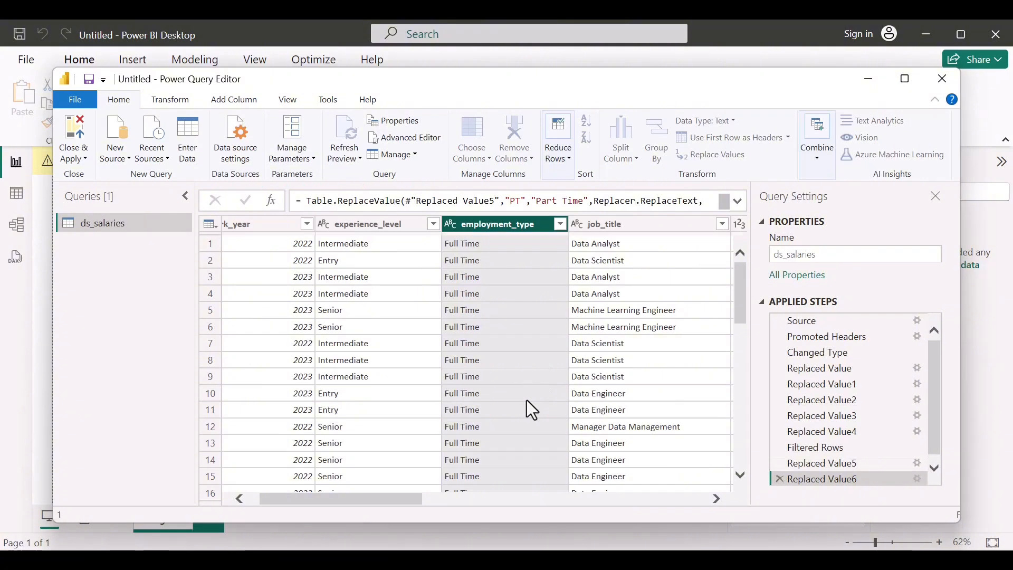
Step: Replace the value FL with Freelance in the employment_type column, then check its filter values and apply the filter with all values selected
scroll(526, 399, down, 10)
scroll(526, 399, down, 7)
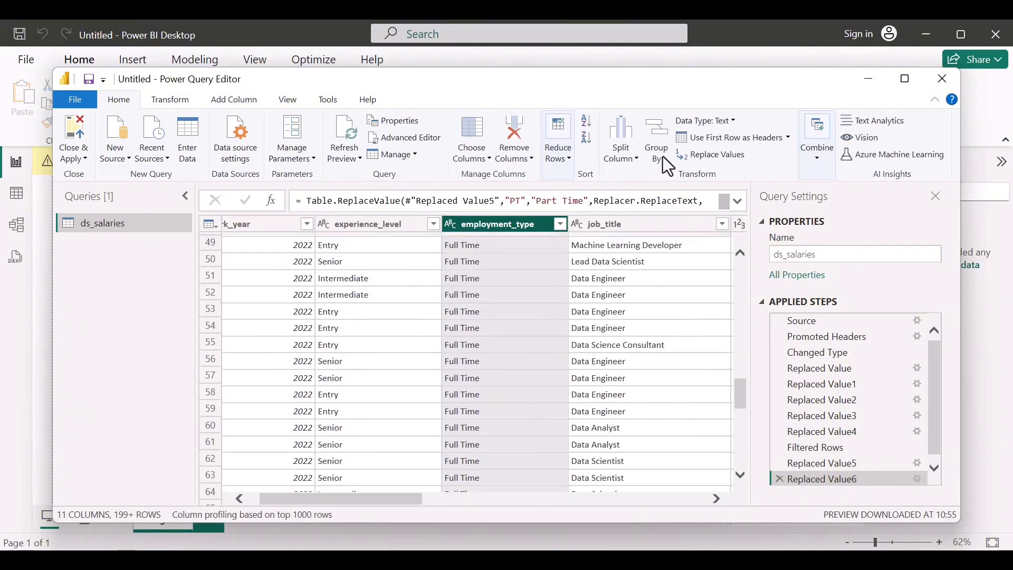
scroll(722, 156, down, 3)
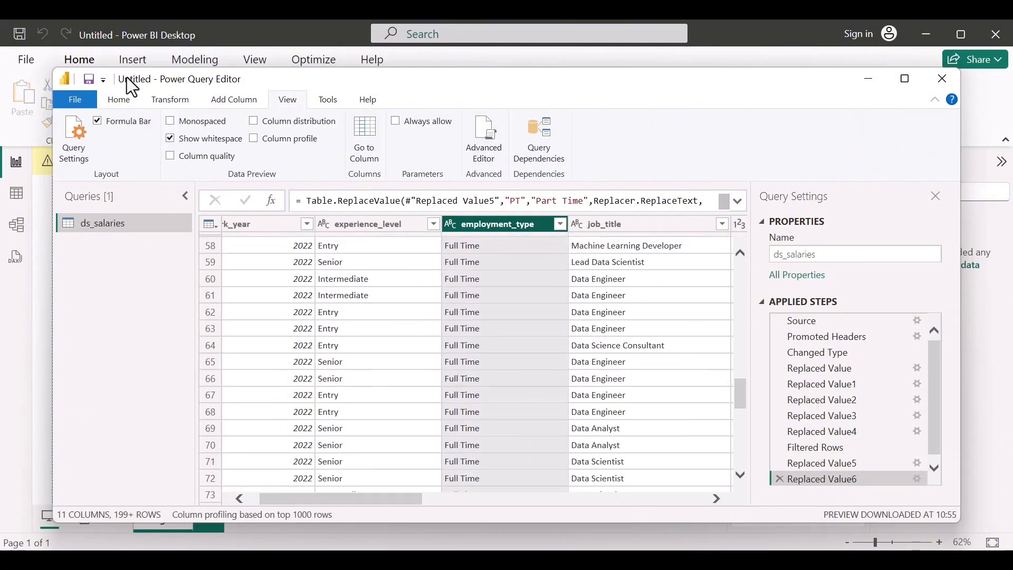
click(121, 100)
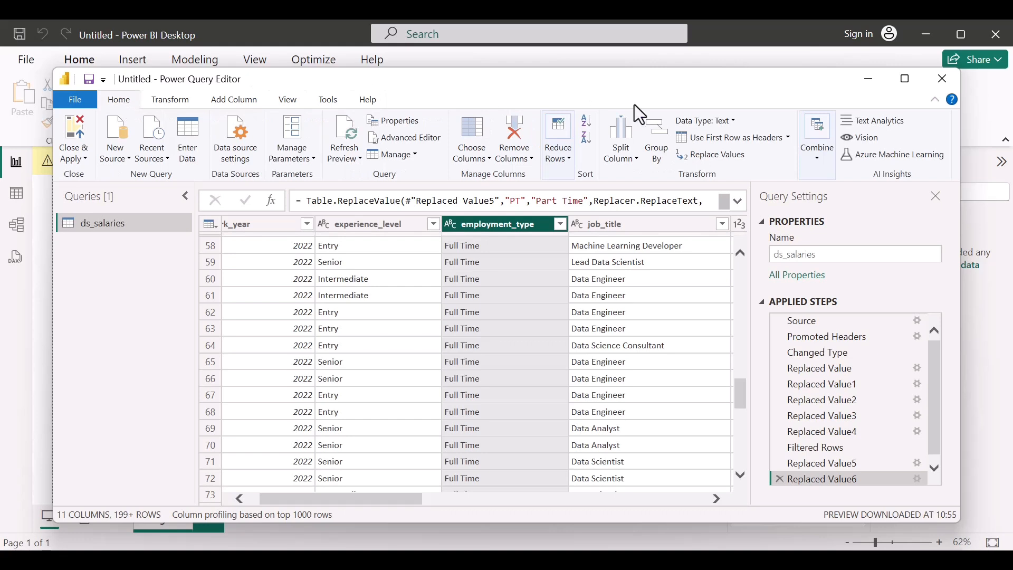
click(715, 156)
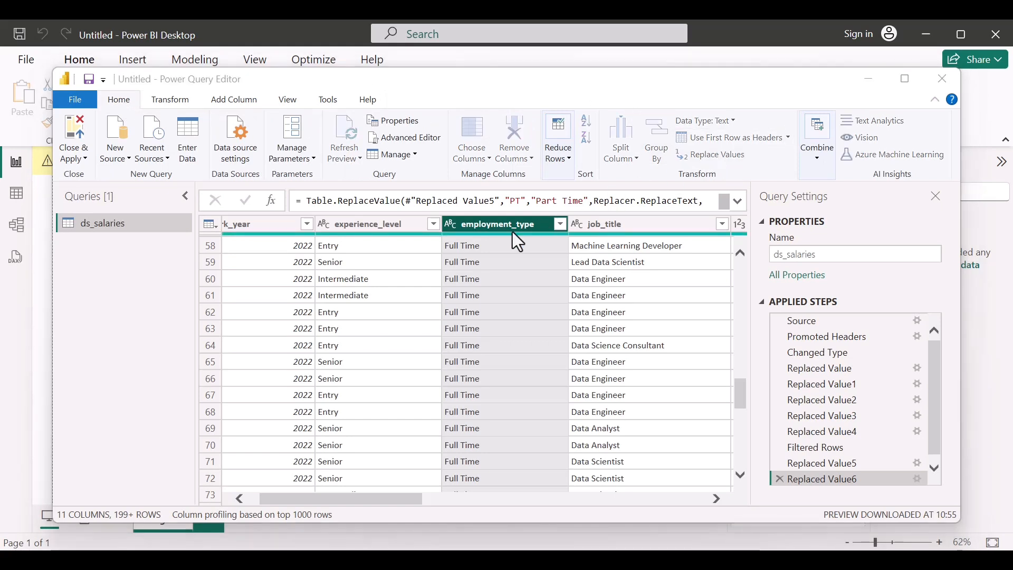
text(FL)
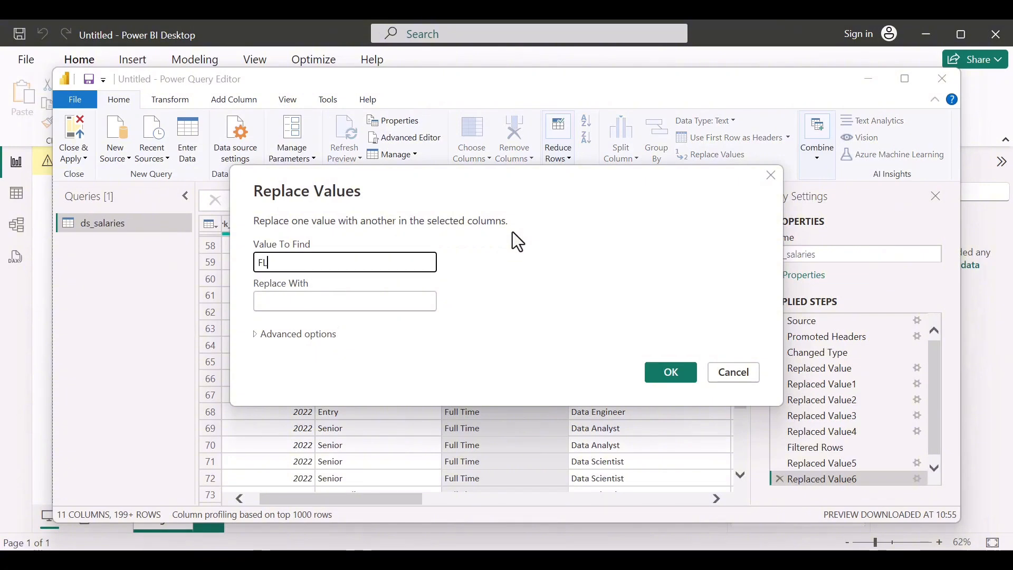
click(376, 301)
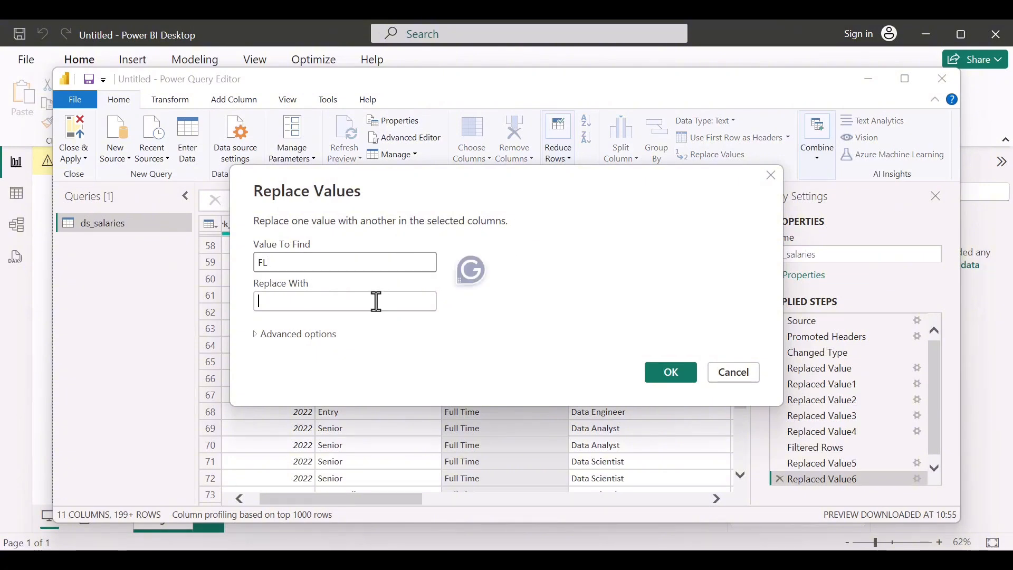
text(Freelance)
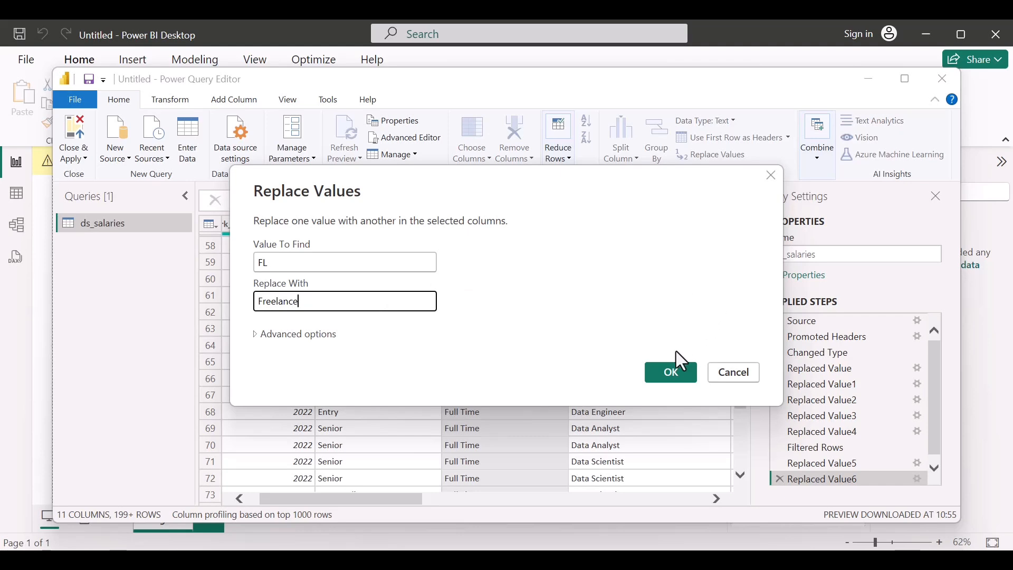
click(669, 373)
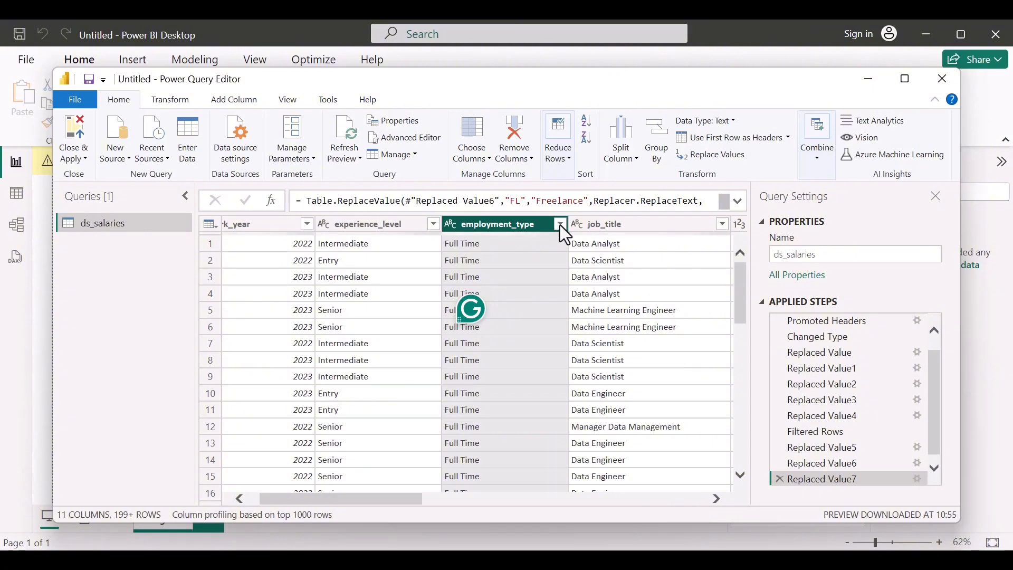
click(559, 224)
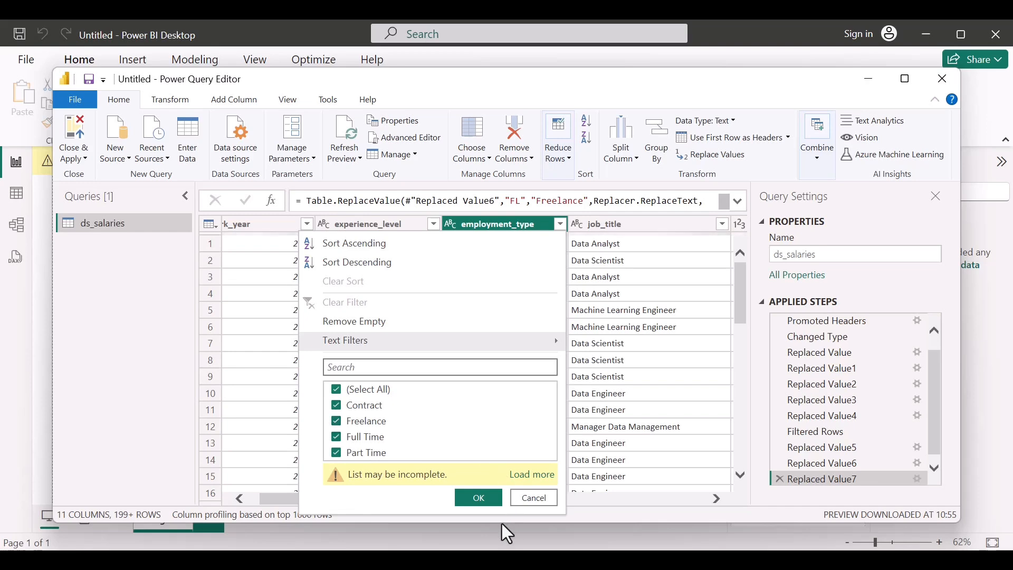
click(470, 492)
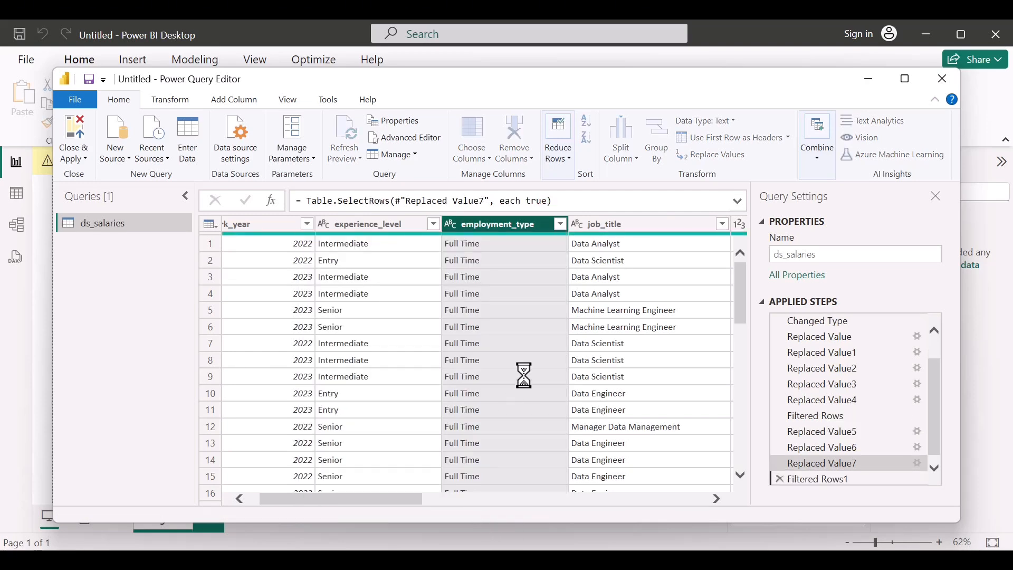
Step: Look through the remaining columns for abbreviations and examine the list of filter values in the company_location column
scroll(524, 376, right, 10)
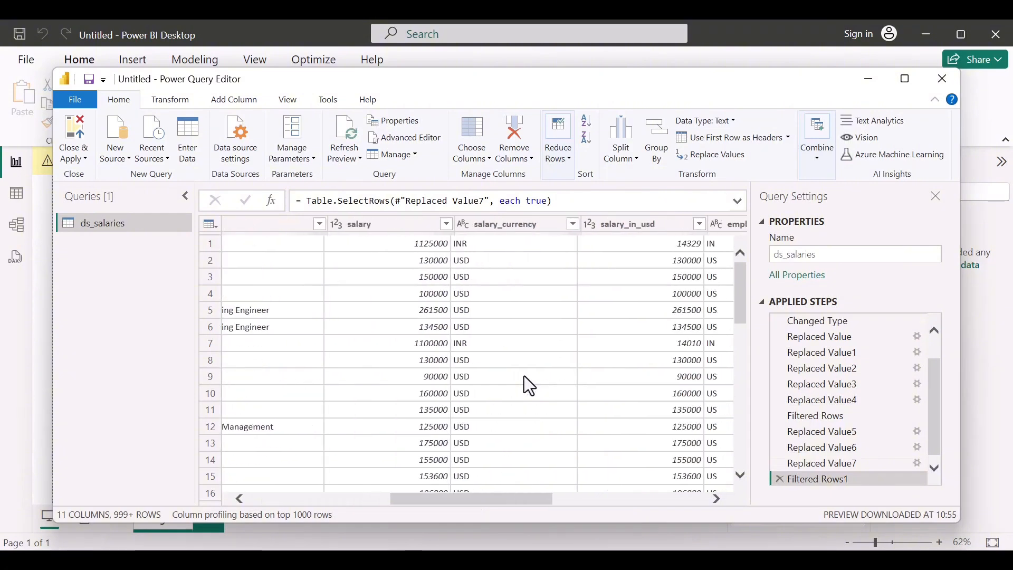
scroll(530, 387, right, 5)
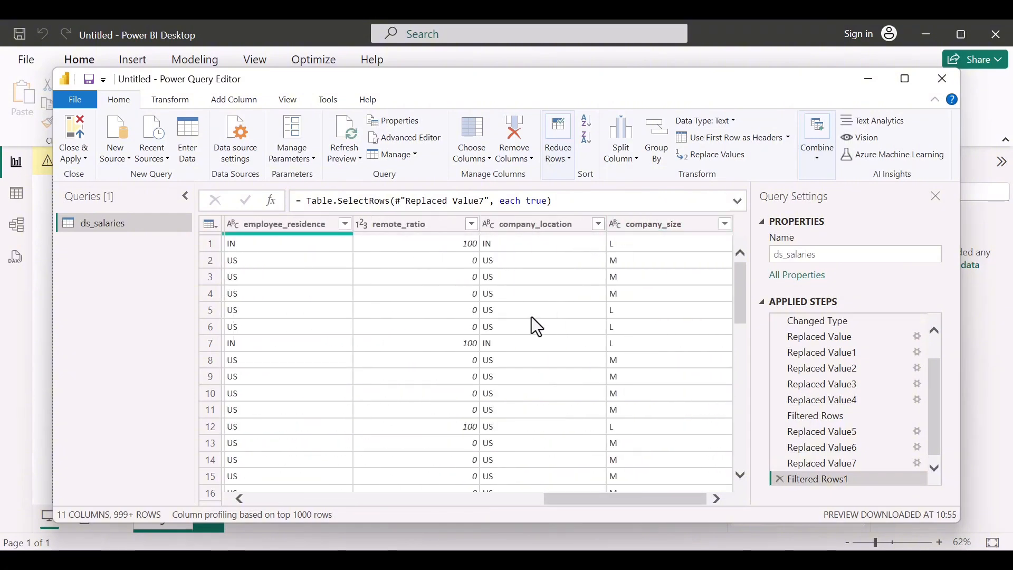
scroll(531, 316, down, 5)
scroll(532, 319, down, 8)
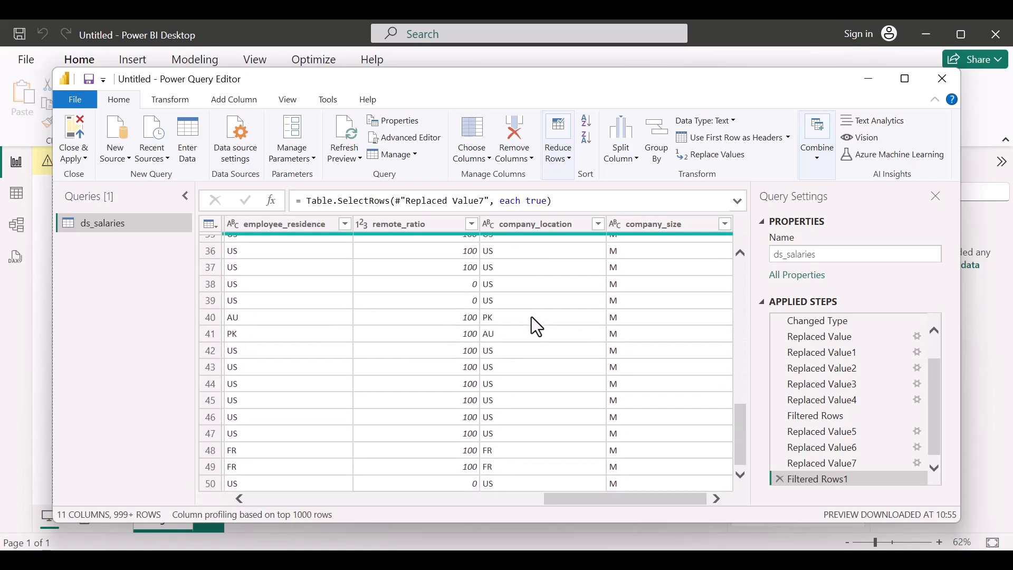
scroll(536, 327, down, 3)
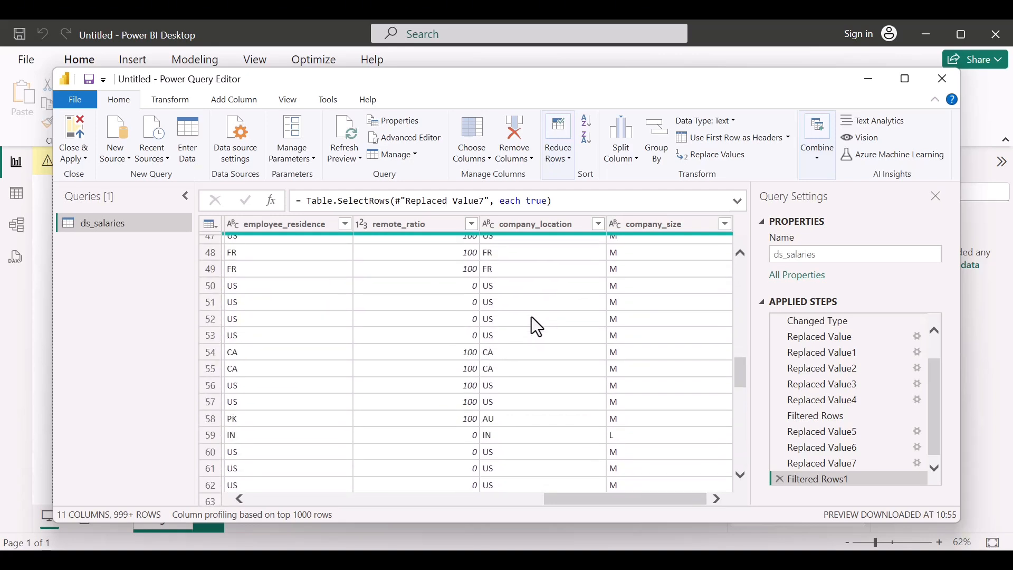
scroll(537, 327, down, 4)
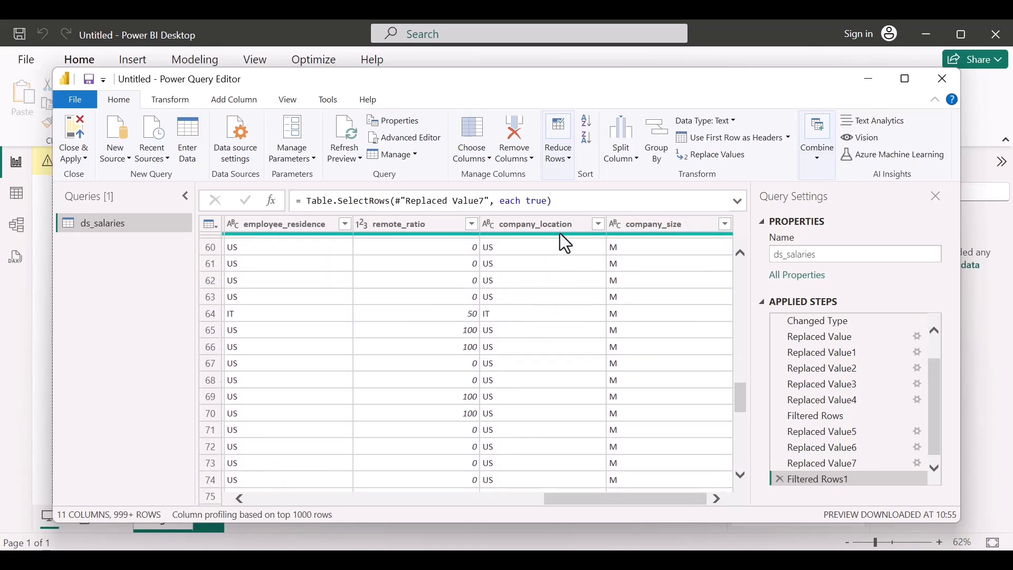
click(599, 223)
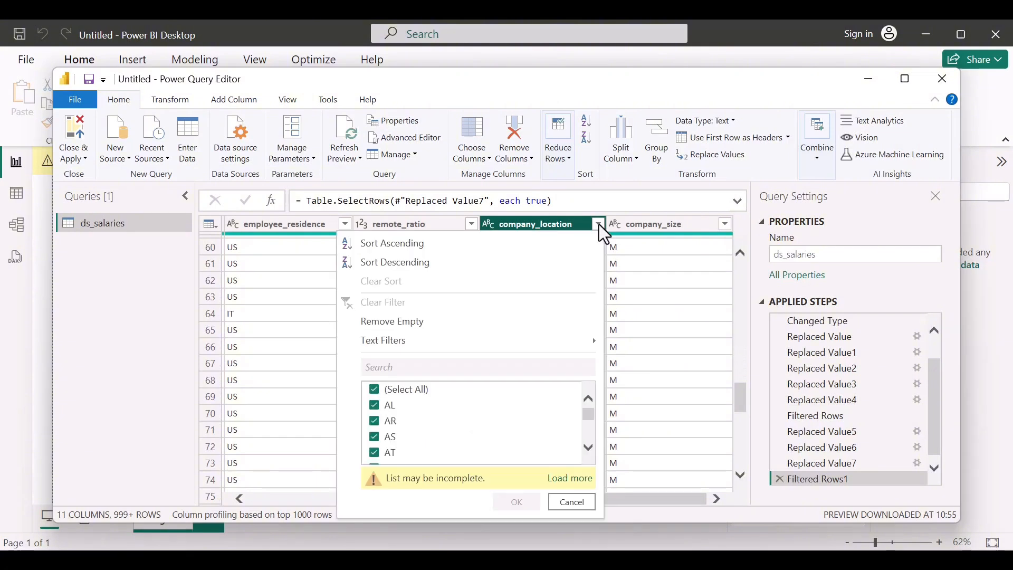
scroll(460, 431, down, 12)
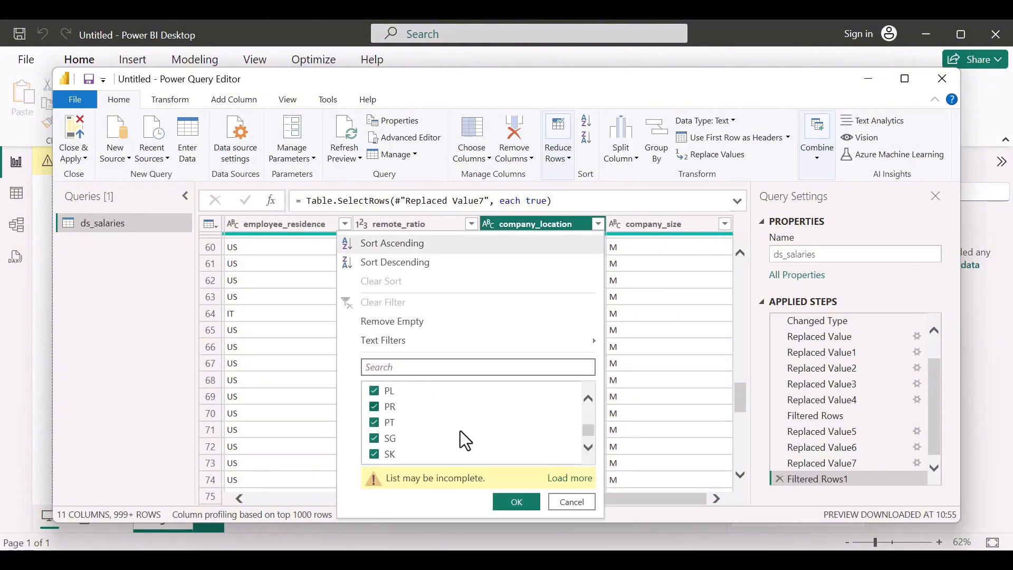
scroll(460, 430, up, 10)
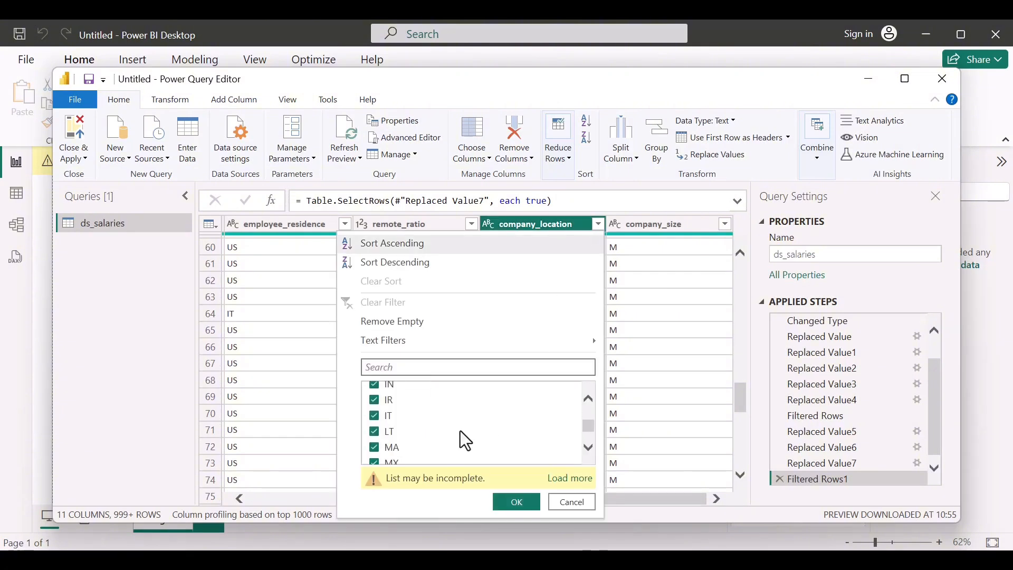
click(507, 507)
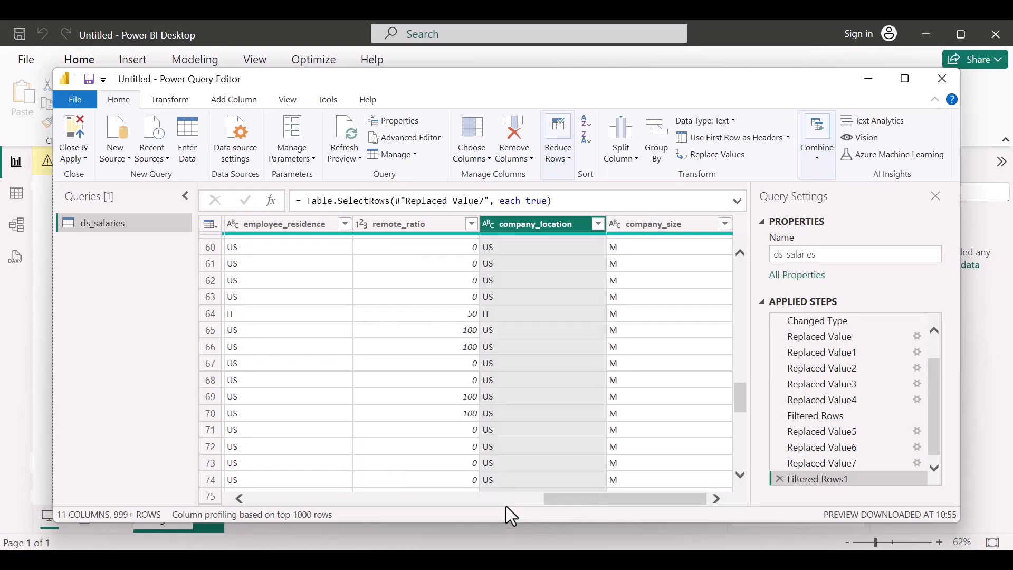
Step: Replace the value L with Large in the company_size column
click(651, 228)
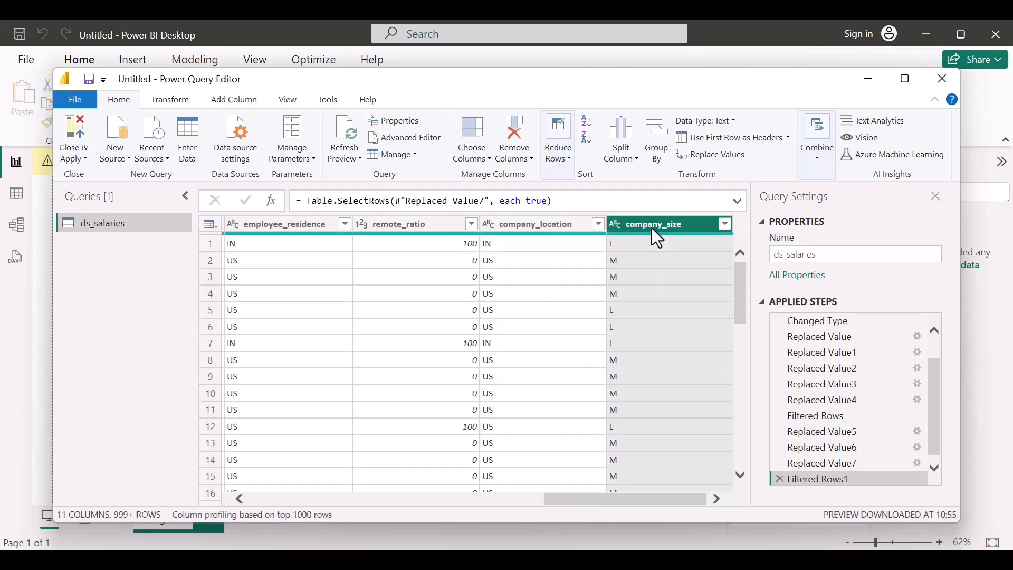
click(707, 156)
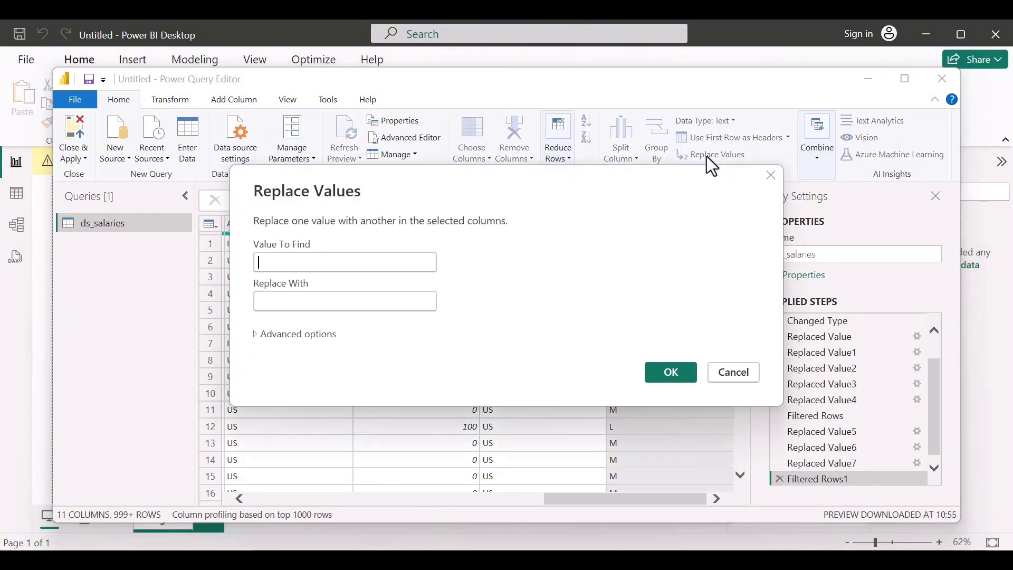
text(L)
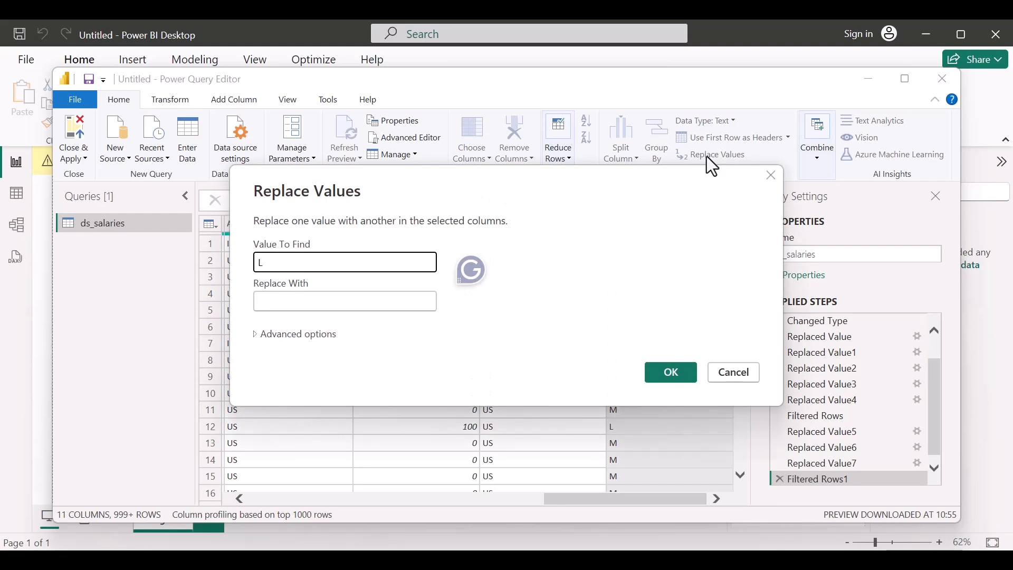
click(351, 305)
text(Large)
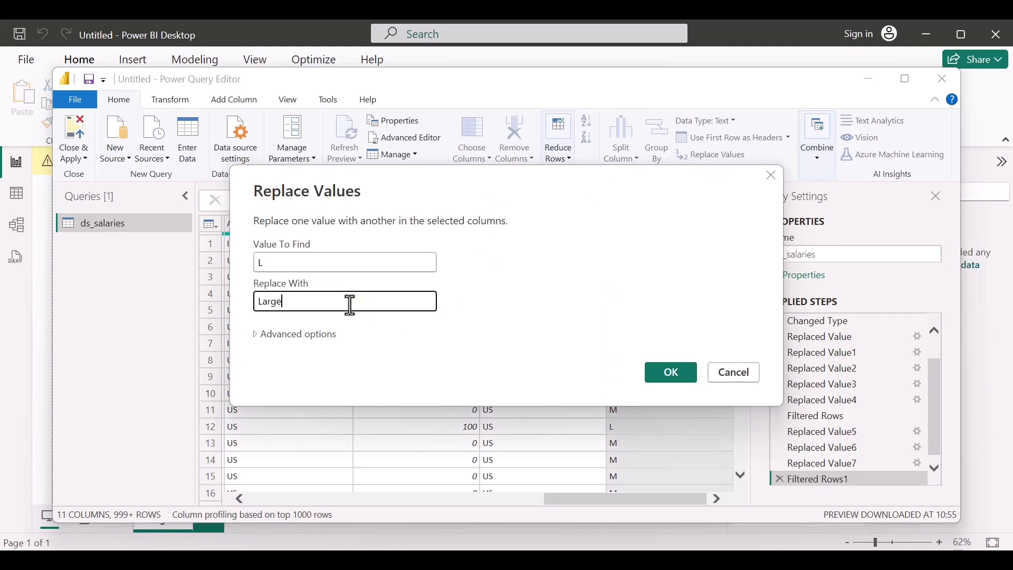
click(653, 368)
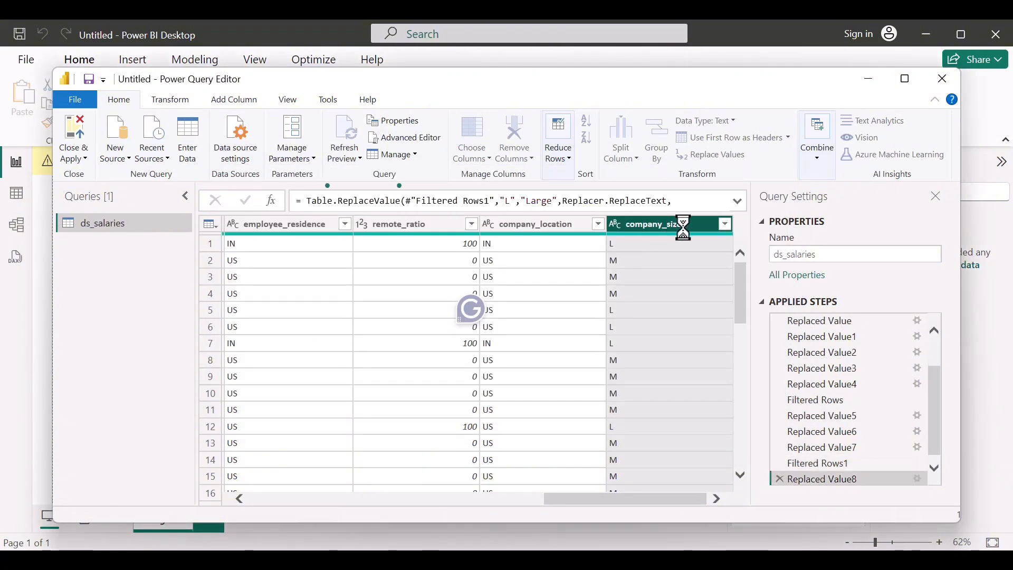
Step: Replace the value M with Medium in the company_size column, check its filter values and apply the filter with all values selected
click(707, 155)
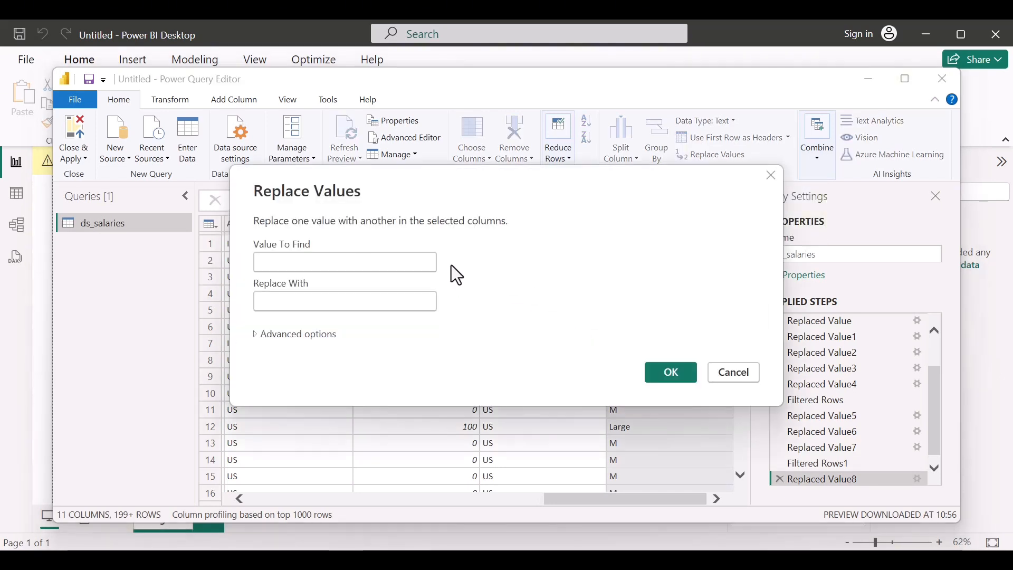
text(M)
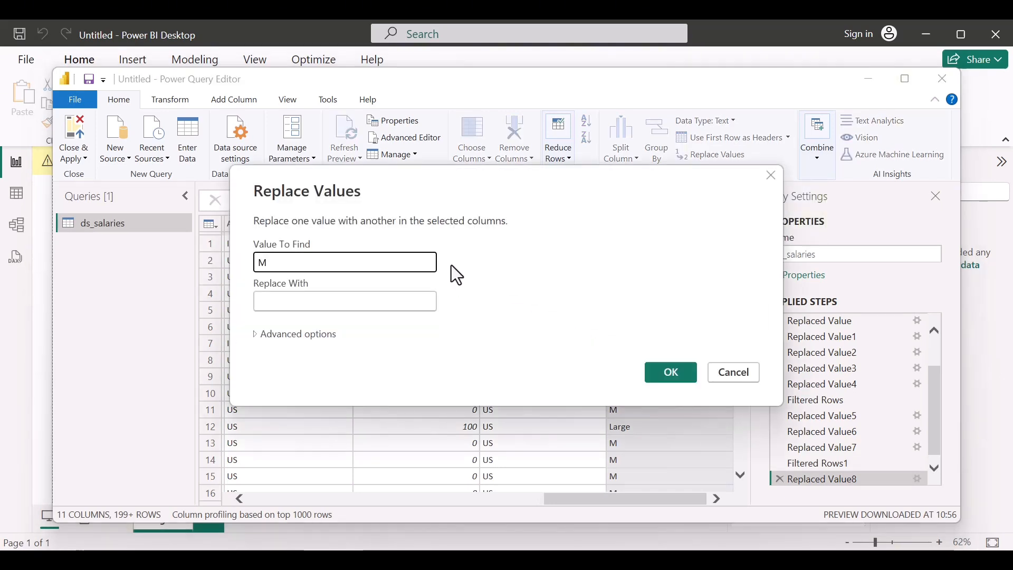
click(360, 301)
text(M)
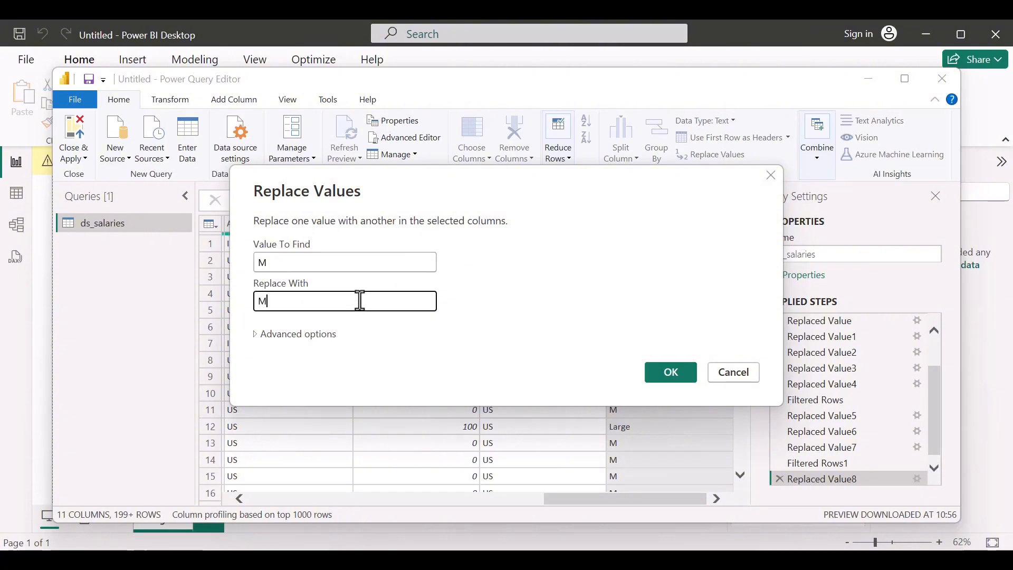
text(edium)
click(670, 374)
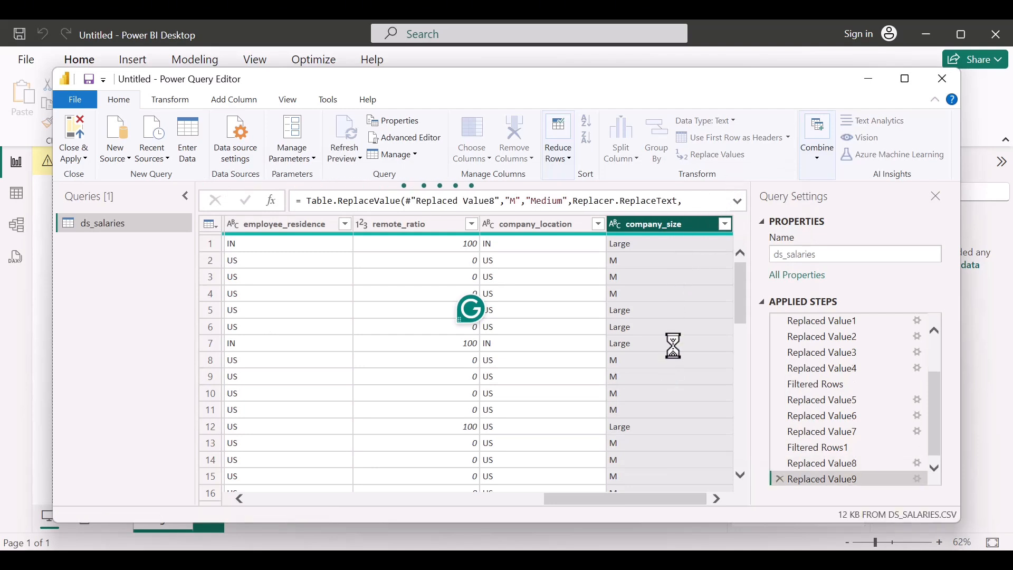
click(726, 224)
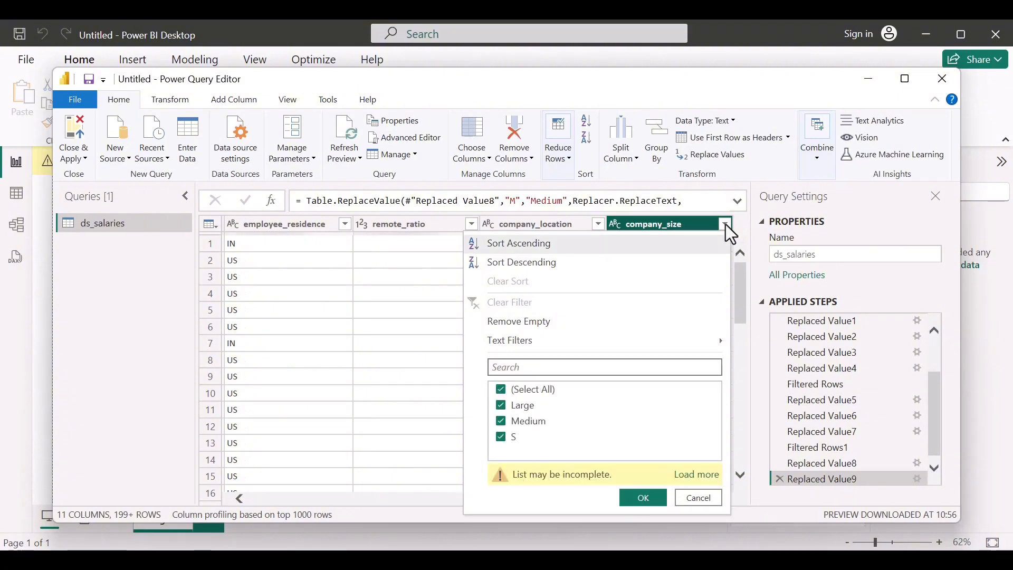
click(641, 498)
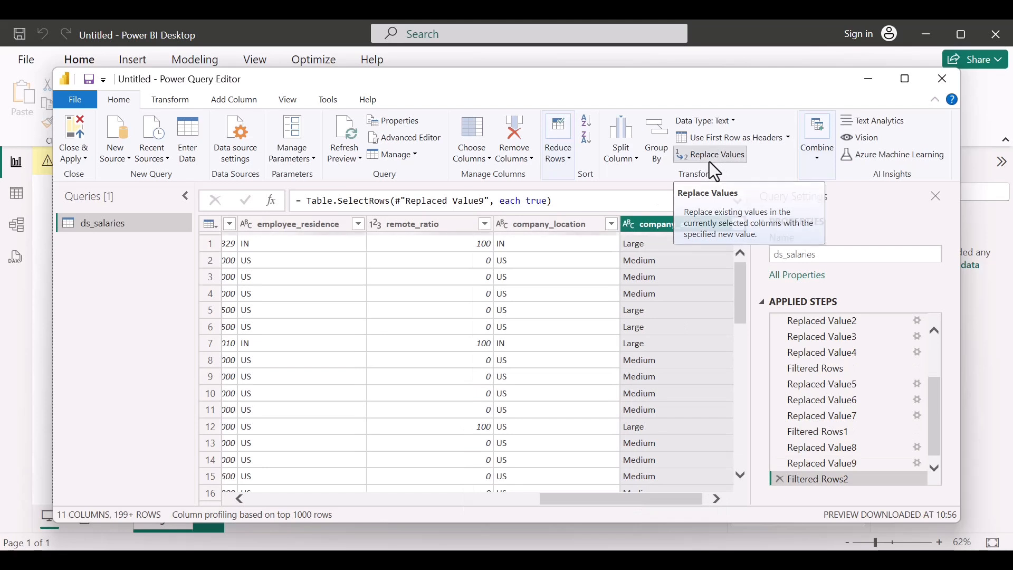
Step: Replace the value S with Small in the company_size column
click(709, 161)
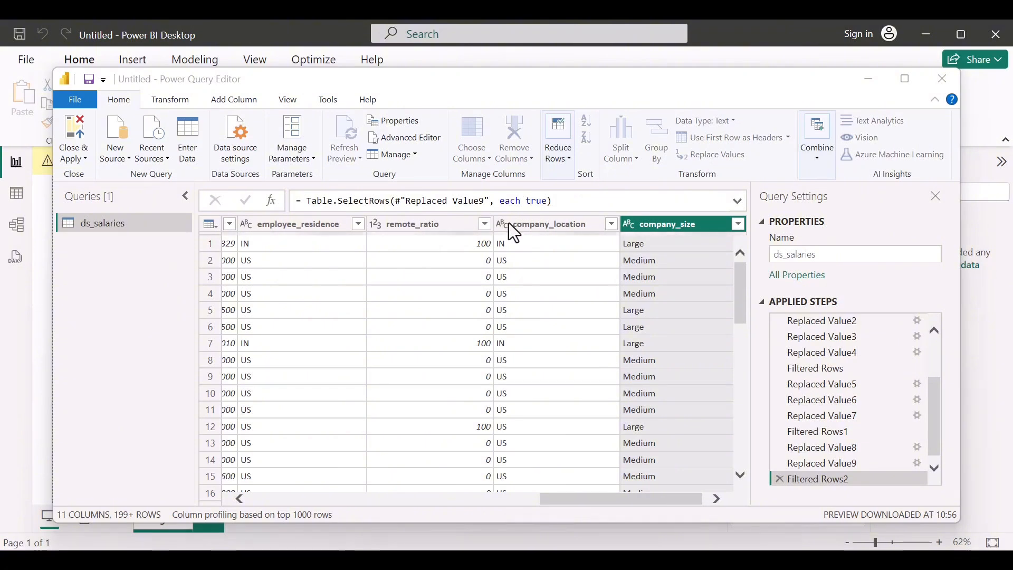
click(683, 160)
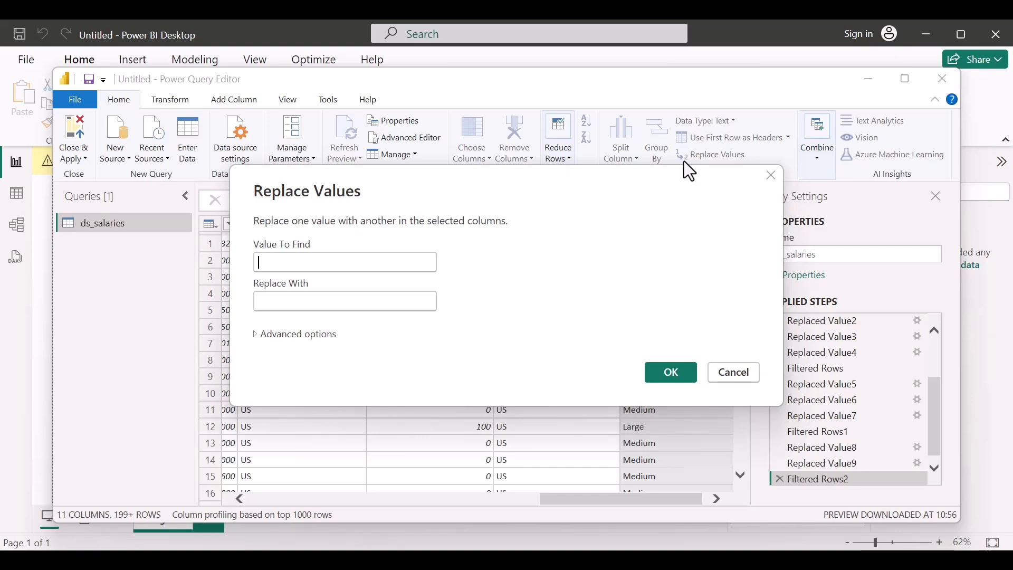
text(S)
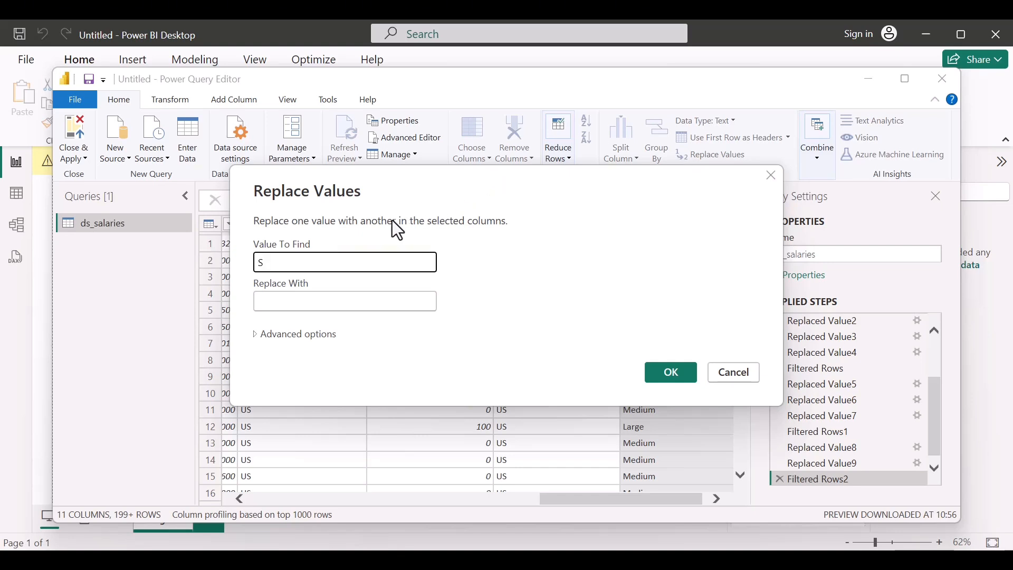
click(364, 304)
text(S)
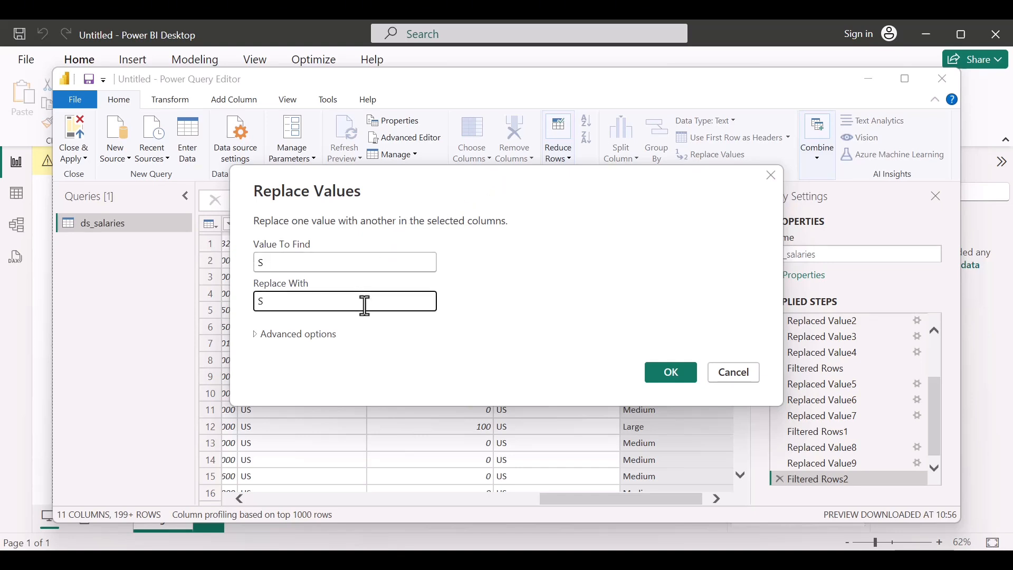
text(mall)
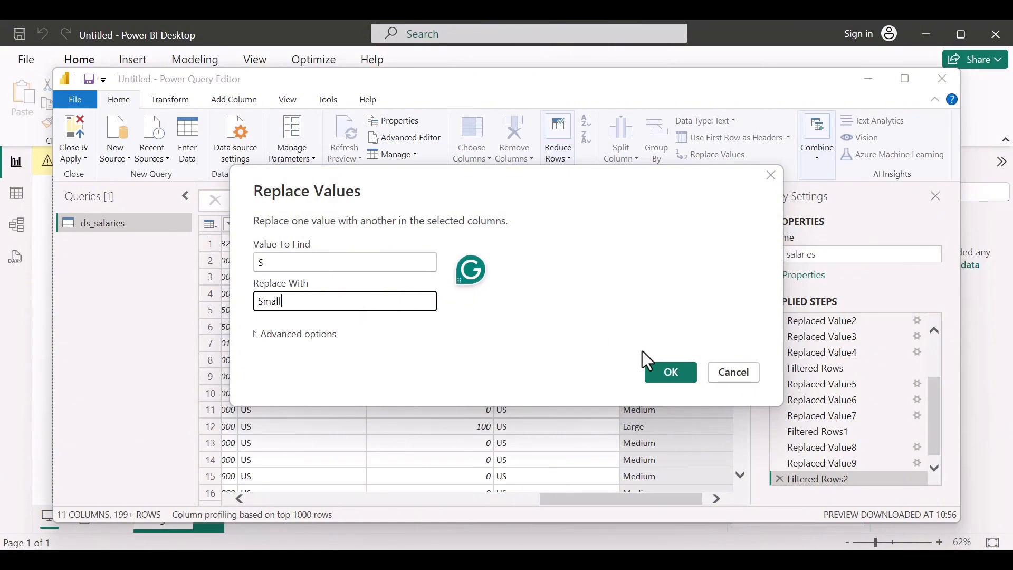
click(667, 365)
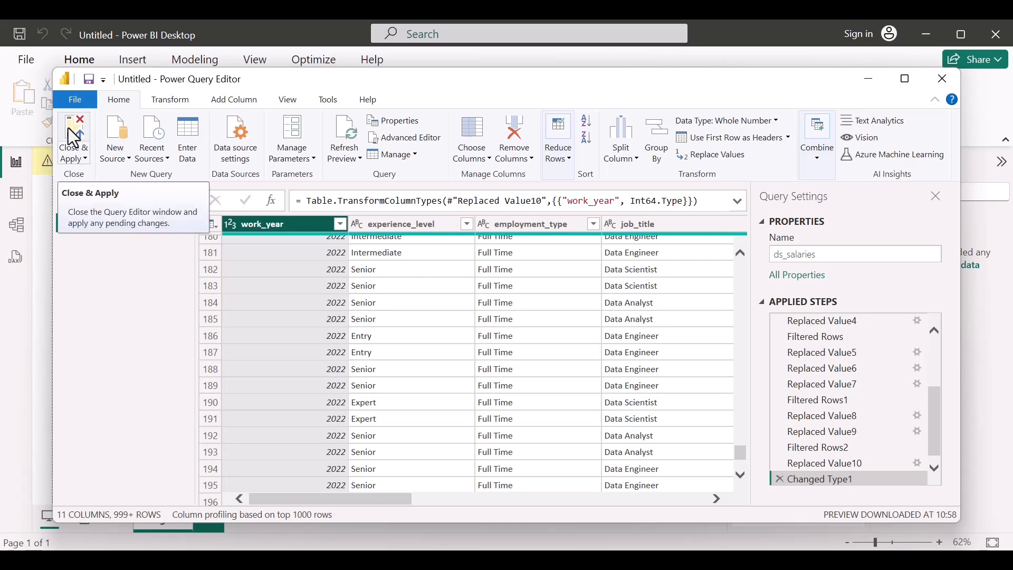
Step: Close the query editor and apply the pending changes, then expand the ds_salaries table to list its fields
click(76, 156)
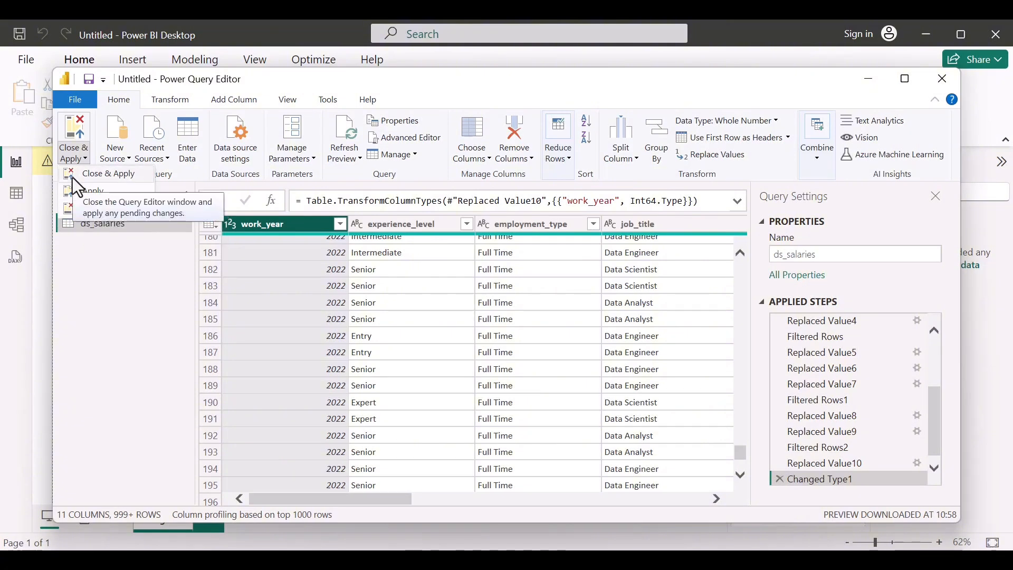
click(72, 177)
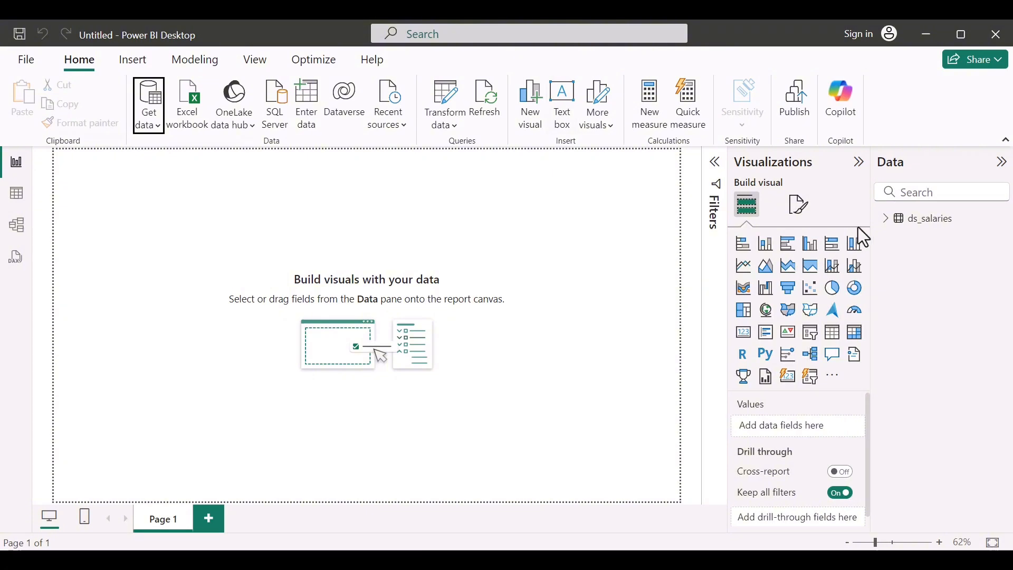
mouse_move(888, 237)
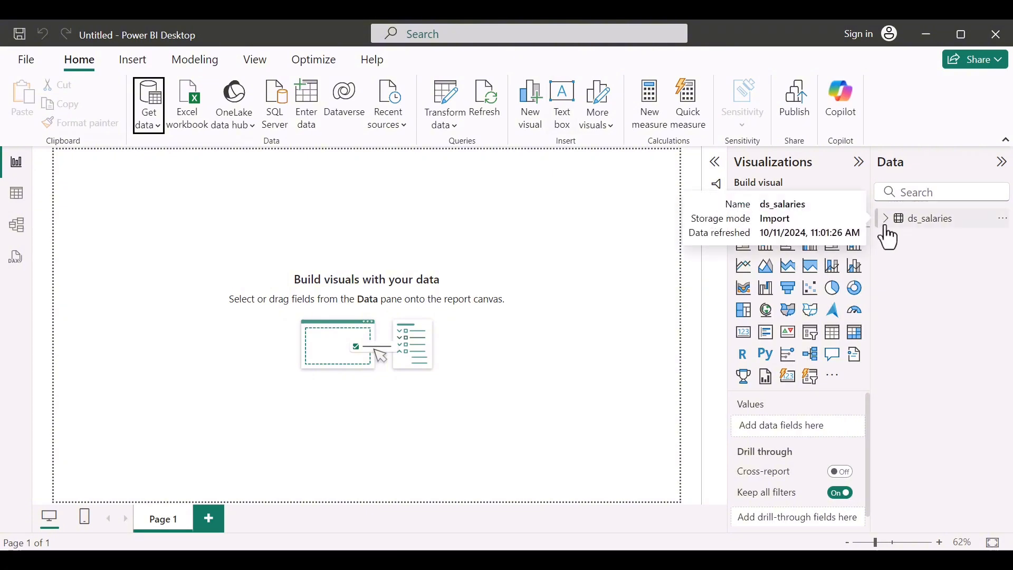
click(888, 226)
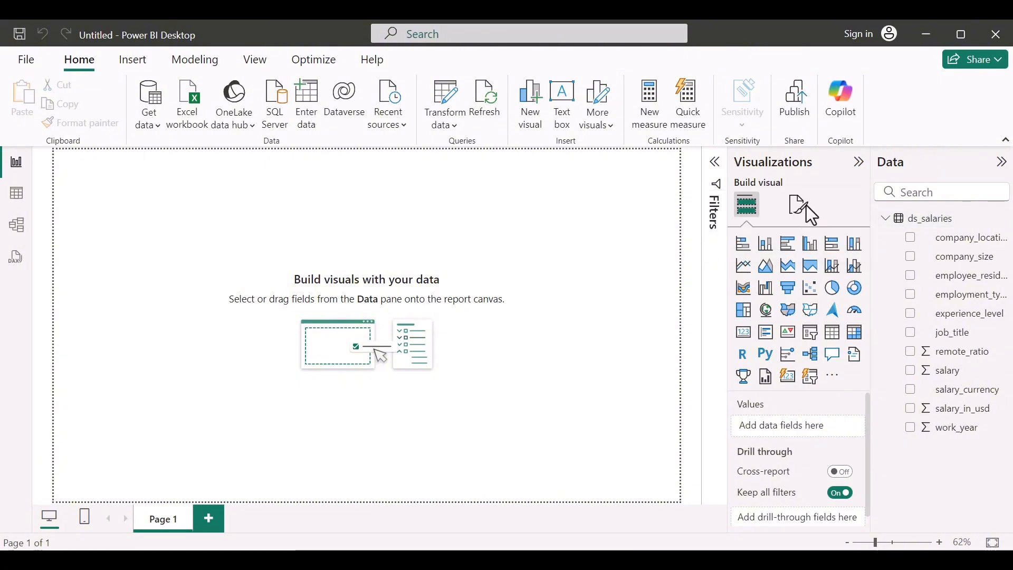
Step: Set the page's canvas background to White, 10% darker, with 72% transparency
click(798, 210)
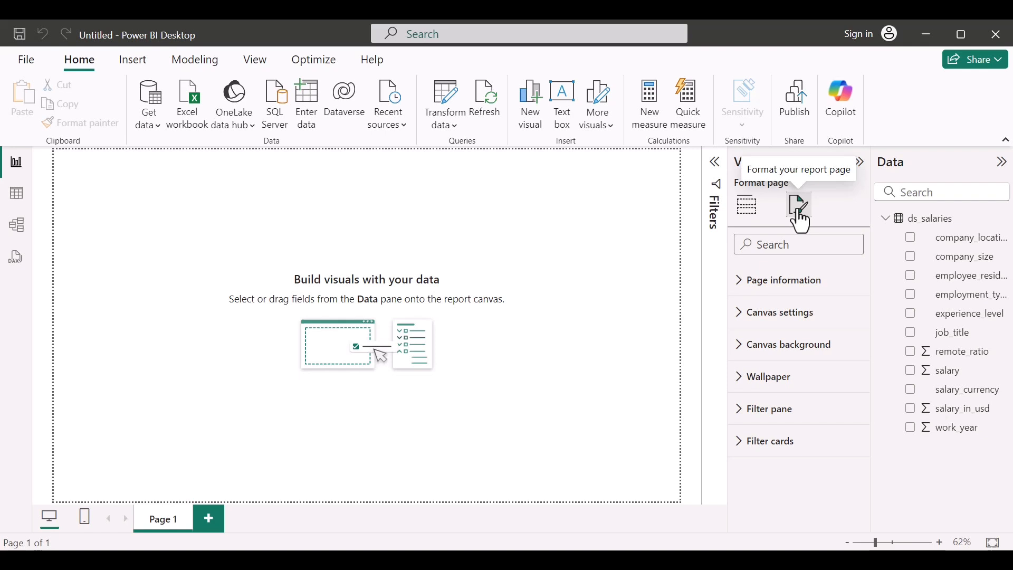
click(785, 348)
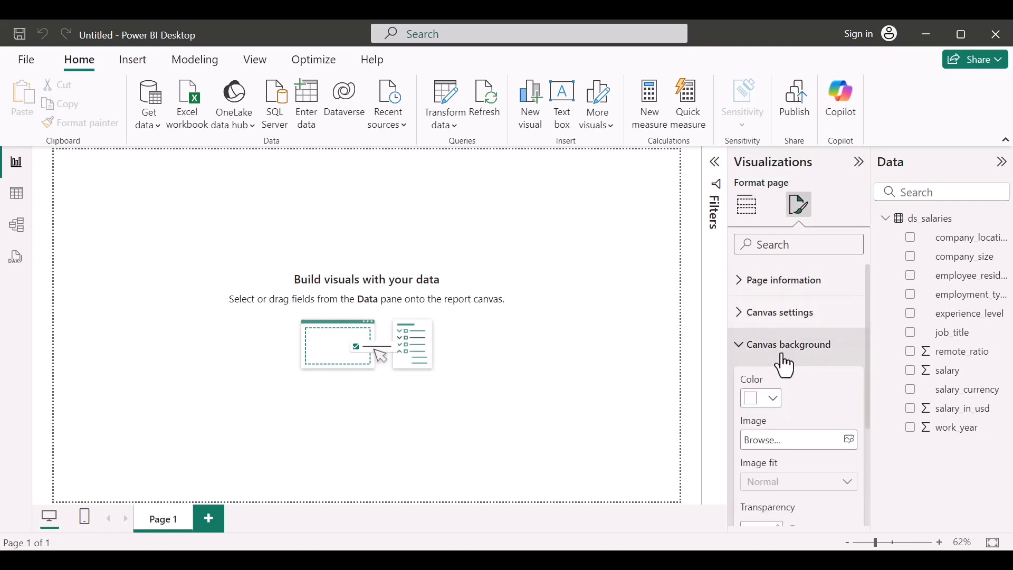
click(765, 403)
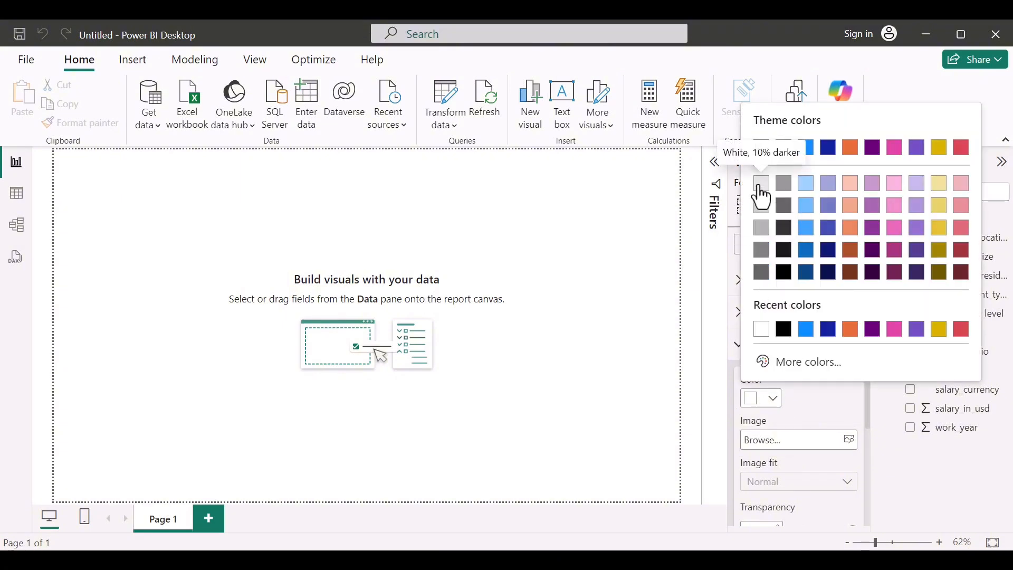
click(760, 190)
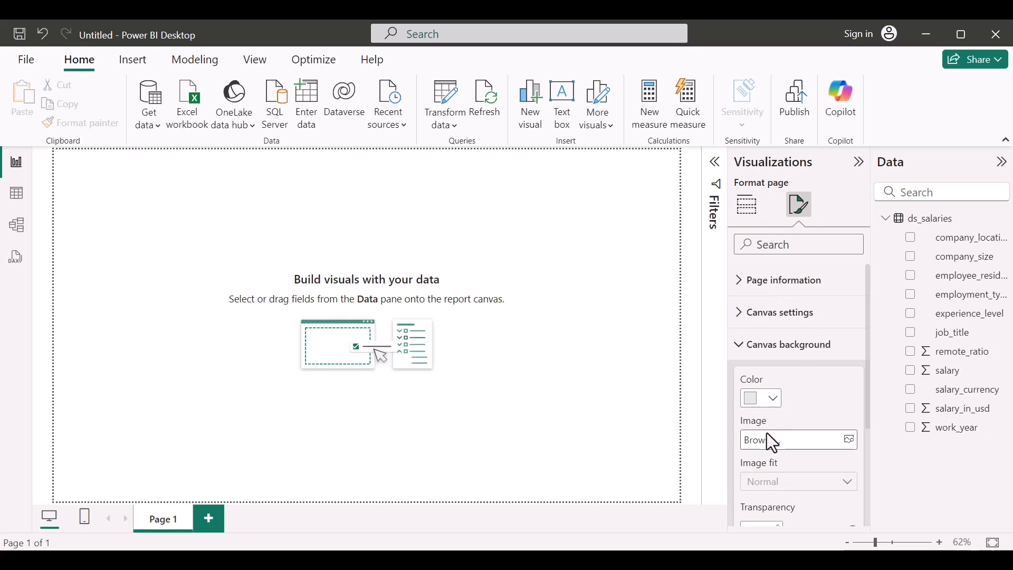
scroll(770, 438, down, 2)
mouse_move(852, 440)
mouse_down()
mouse_move(816, 442)
mouse_move(835, 442)
mouse_up()
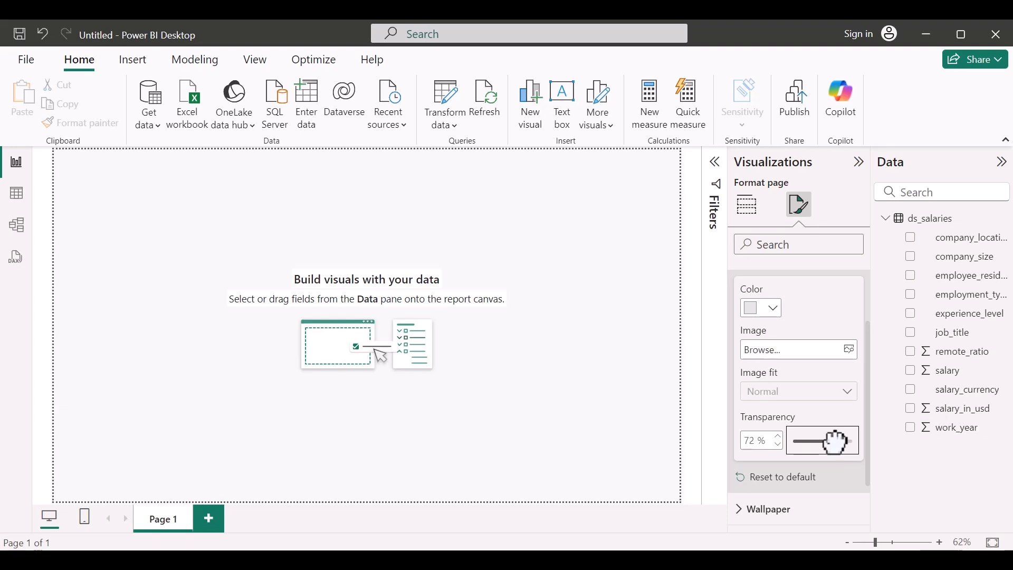
Step: Insert a text box in the page's upper-left corner and resize it into a short, wide title box
click(747, 211)
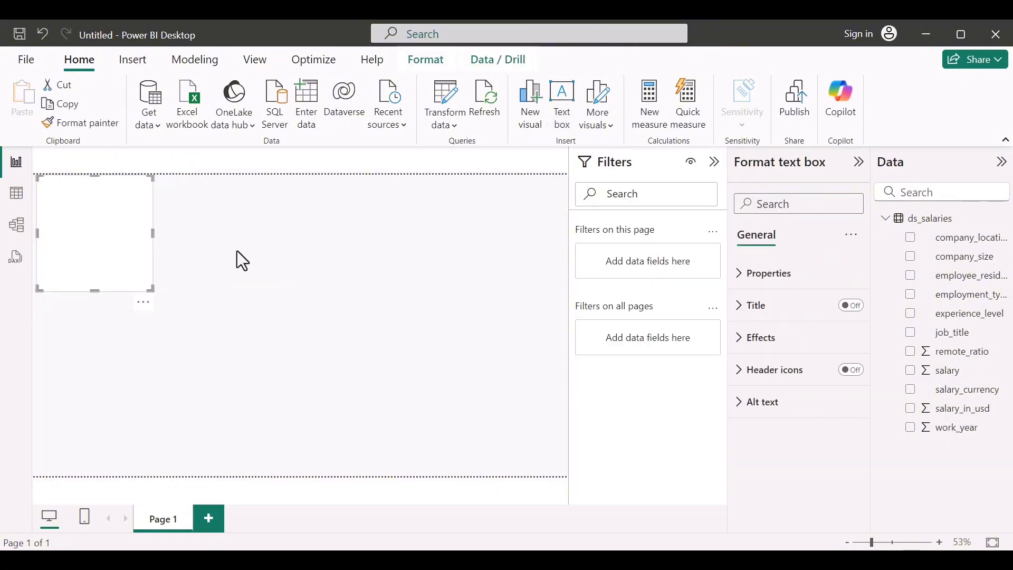
click(93, 287)
drag(91, 290, 96, 220)
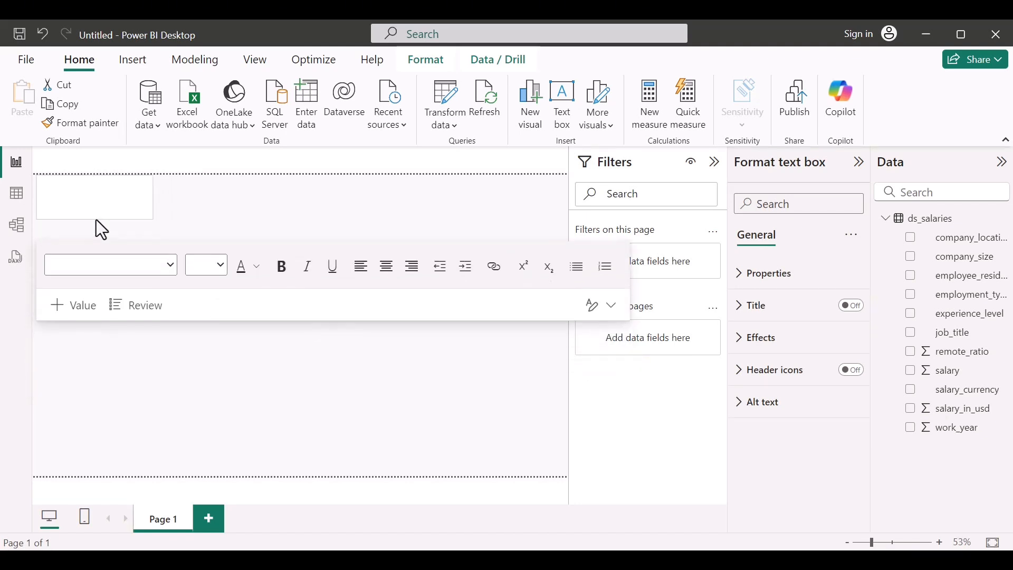
drag(154, 200, 240, 199)
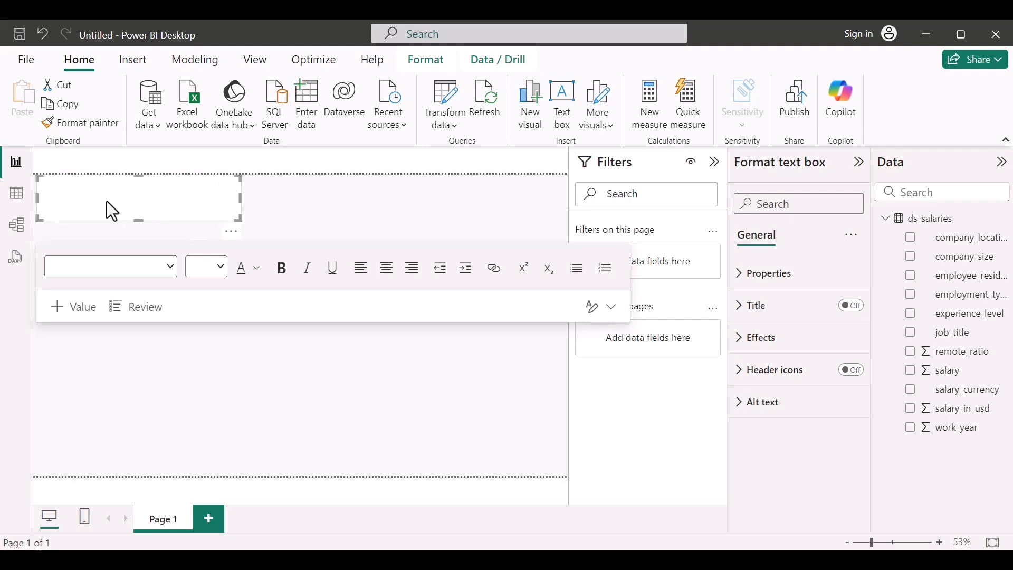
Step: Format the text box's text as Arial Black, size 24, in black
click(171, 266)
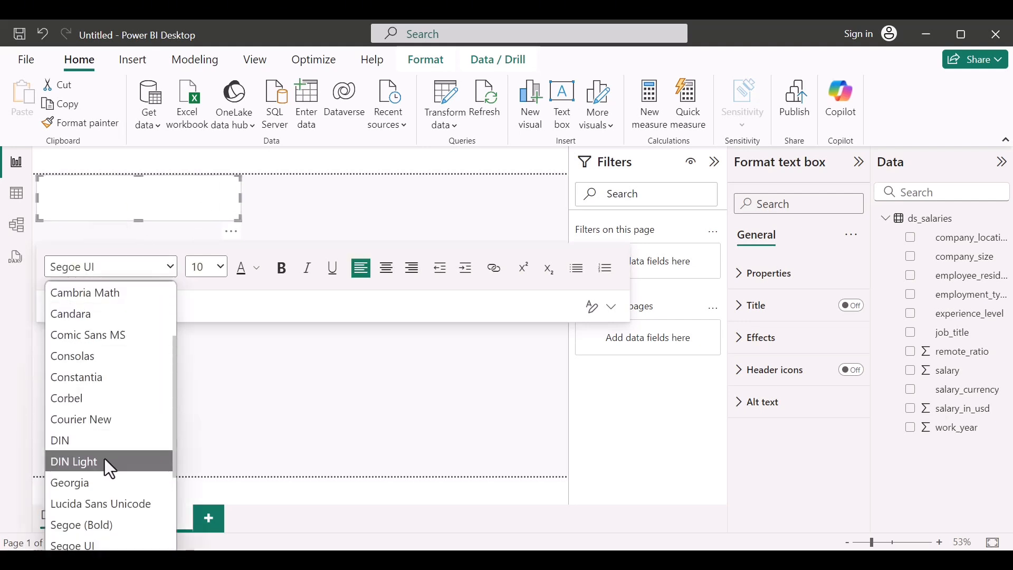
scroll(104, 458, down, 3)
scroll(104, 458, up, 5)
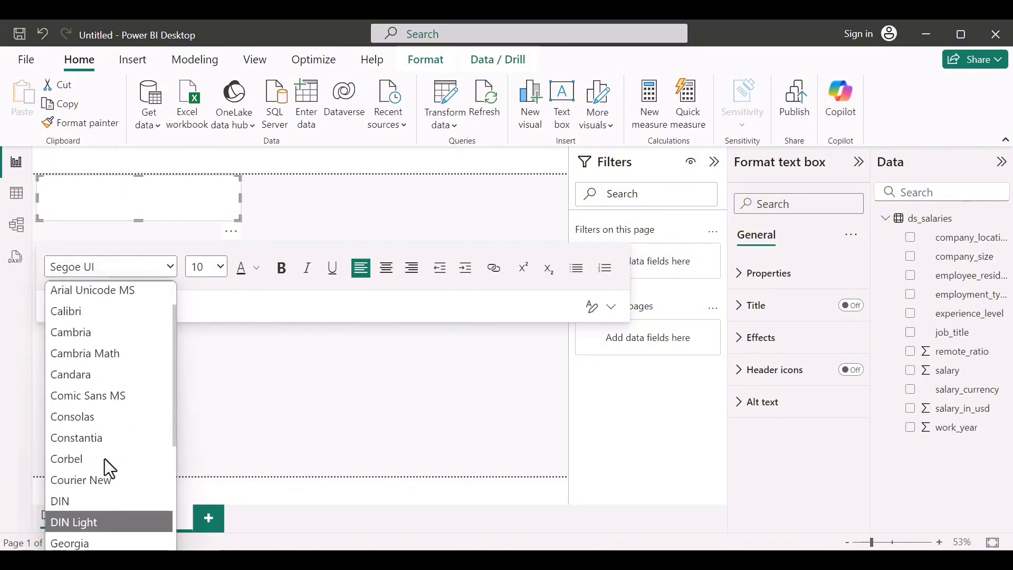
click(96, 313)
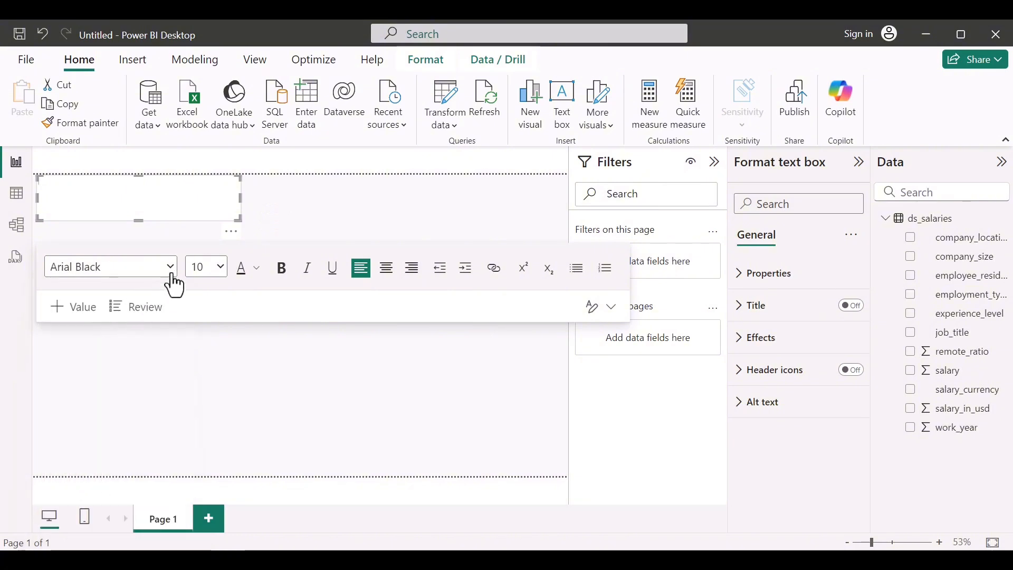
click(222, 270)
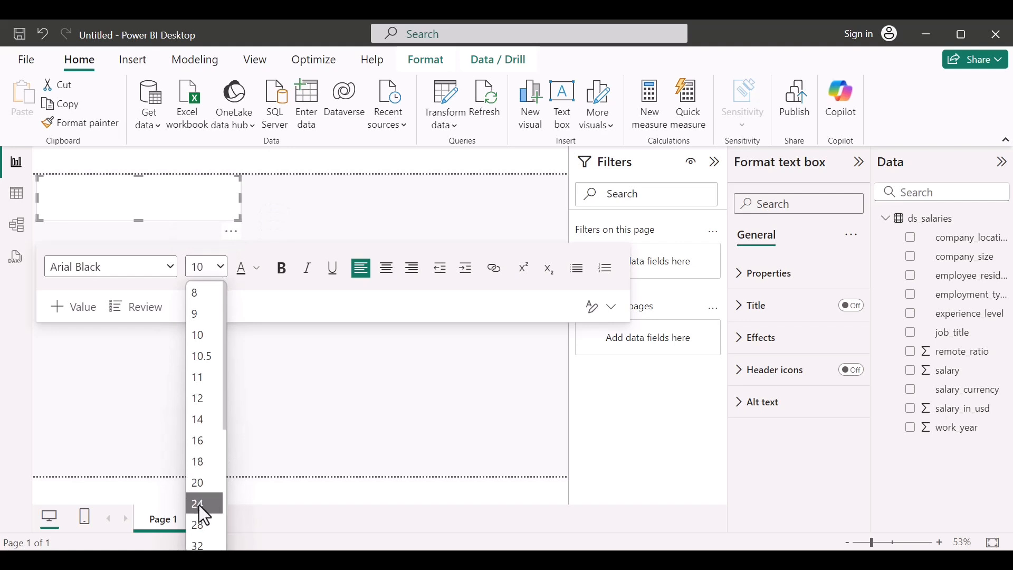
click(199, 504)
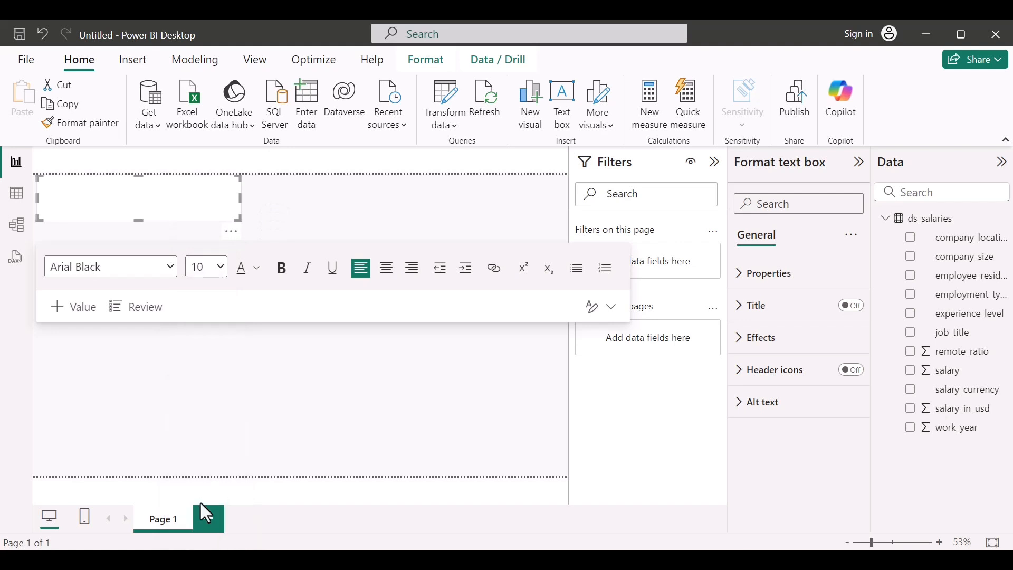
click(258, 269)
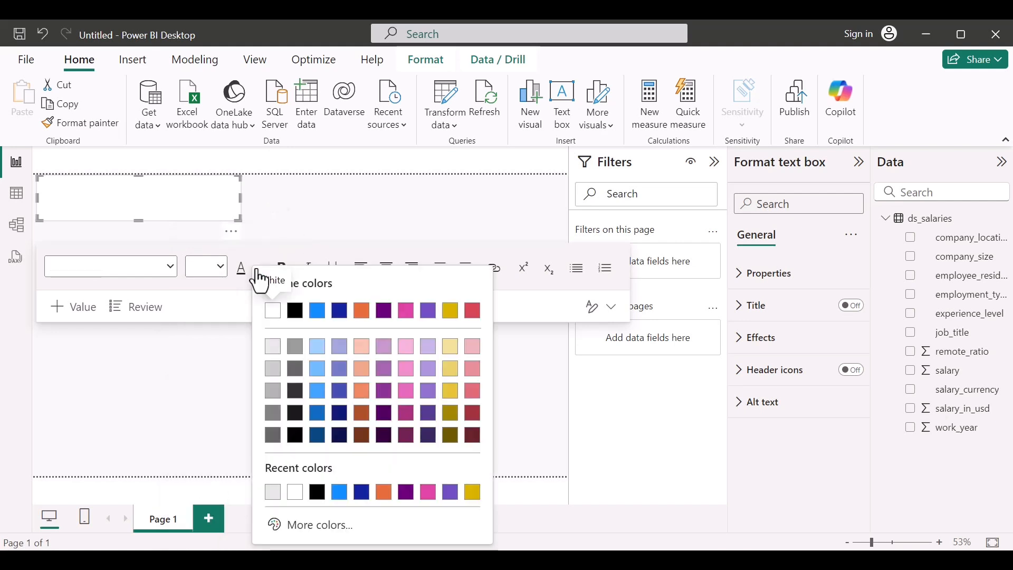
click(295, 312)
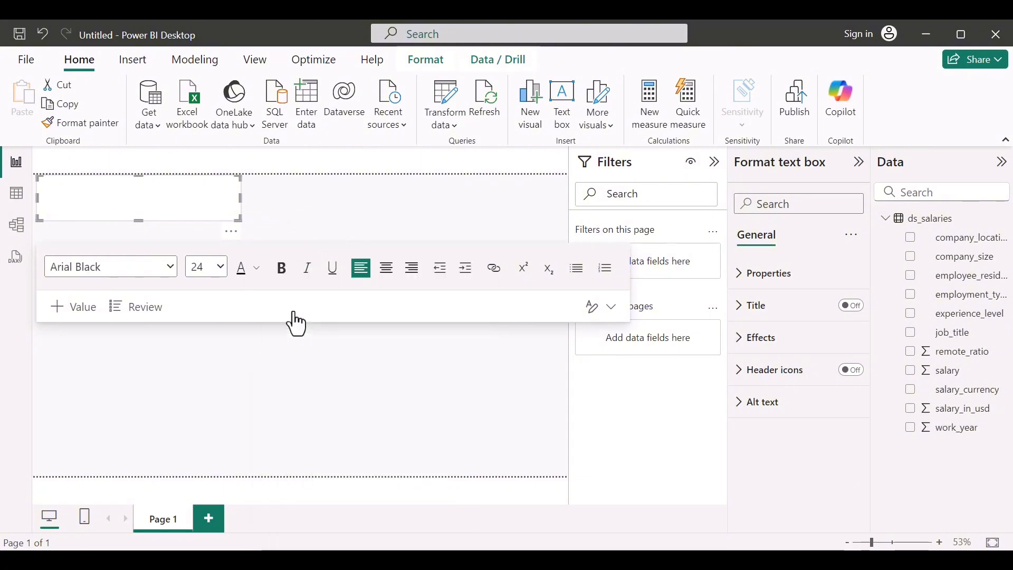
Step: Enter the title Salary Dashboard in the text box
text(Salary)
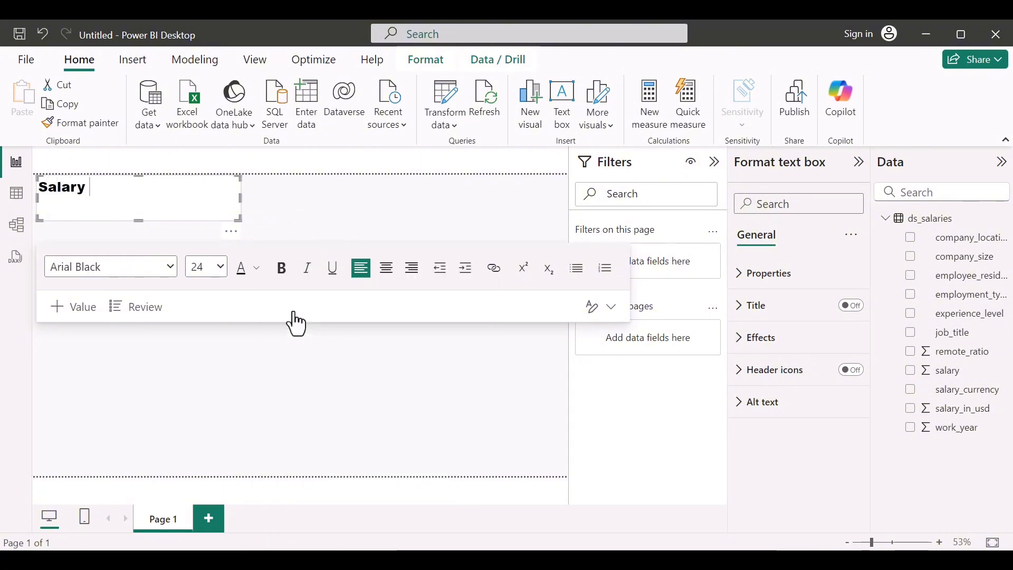
text( Dashboa)
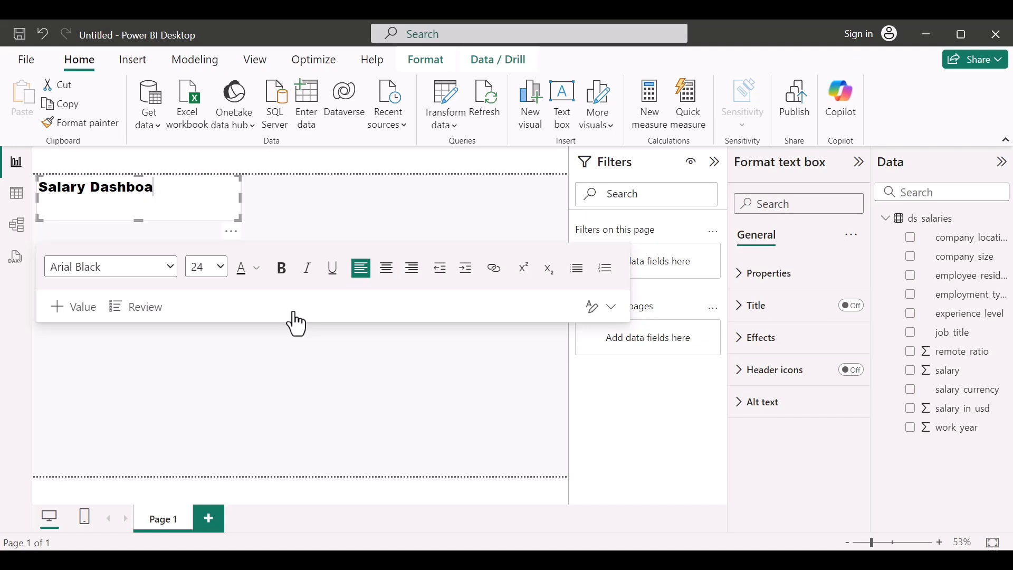
text(rd)
Step: Give the title text box a turquoise background with the custom colour #34E6E3
click(751, 341)
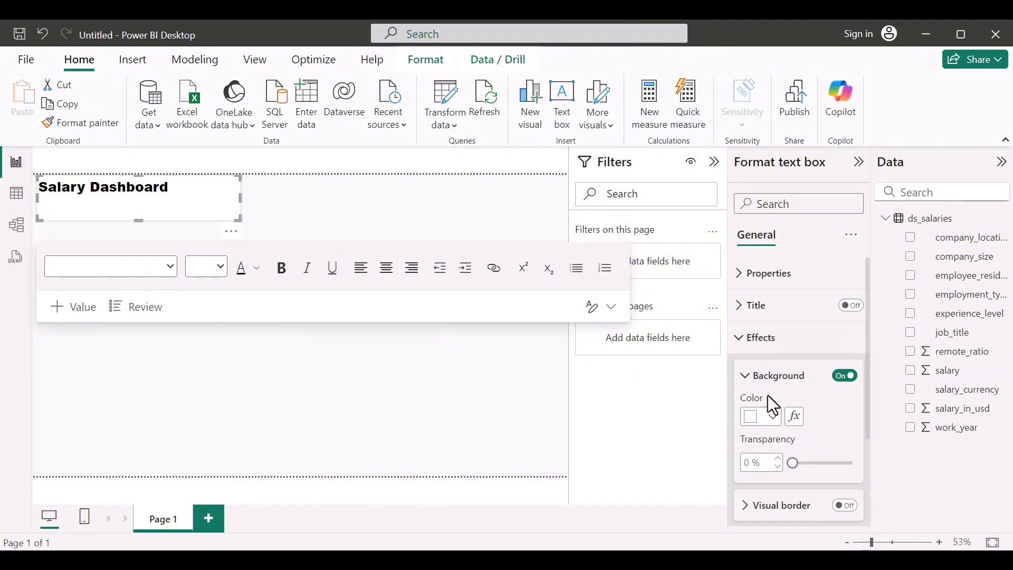
click(771, 418)
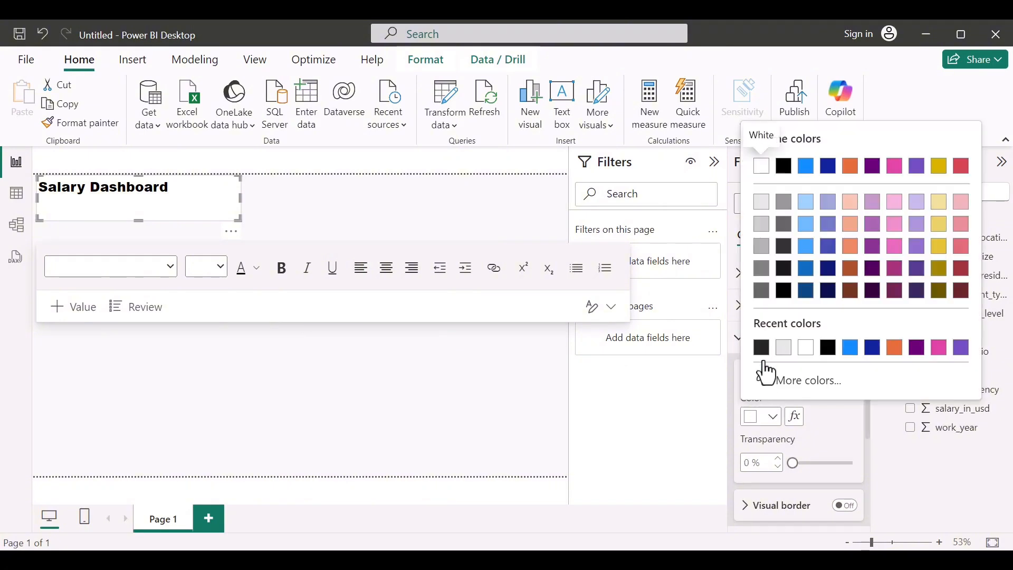
click(767, 384)
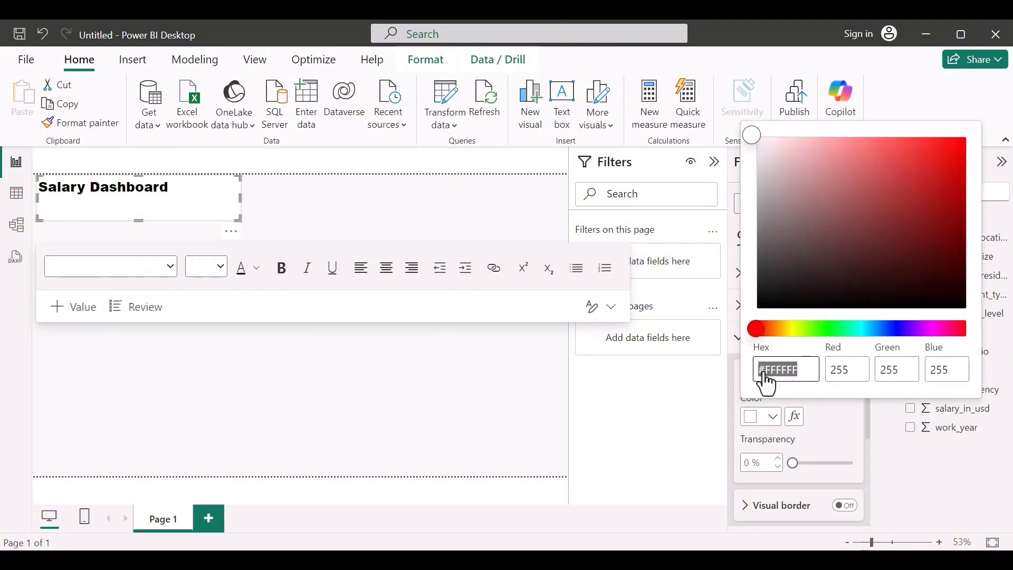
click(758, 333)
drag(758, 331, 863, 332)
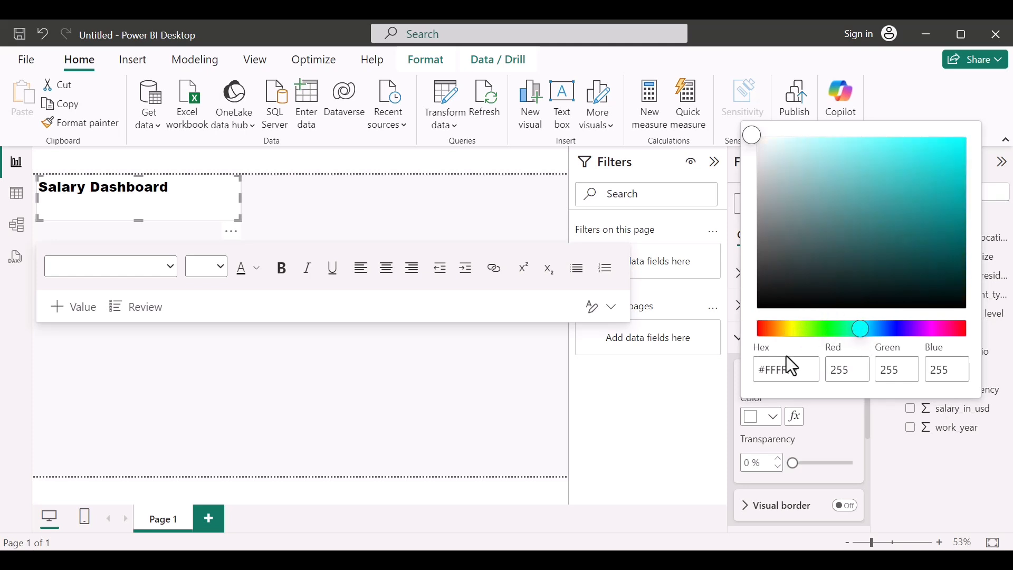
drag(859, 329, 856, 331)
click(857, 328)
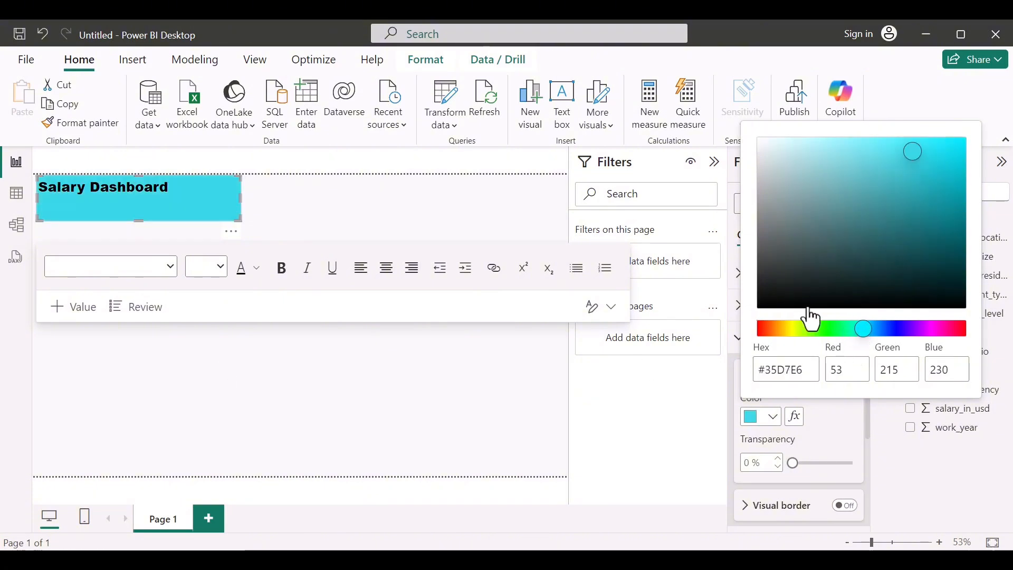
mouse_move(862, 332)
mouse_down()
mouse_move(837, 332)
mouse_move(874, 332)
mouse_move(862, 332)
mouse_up()
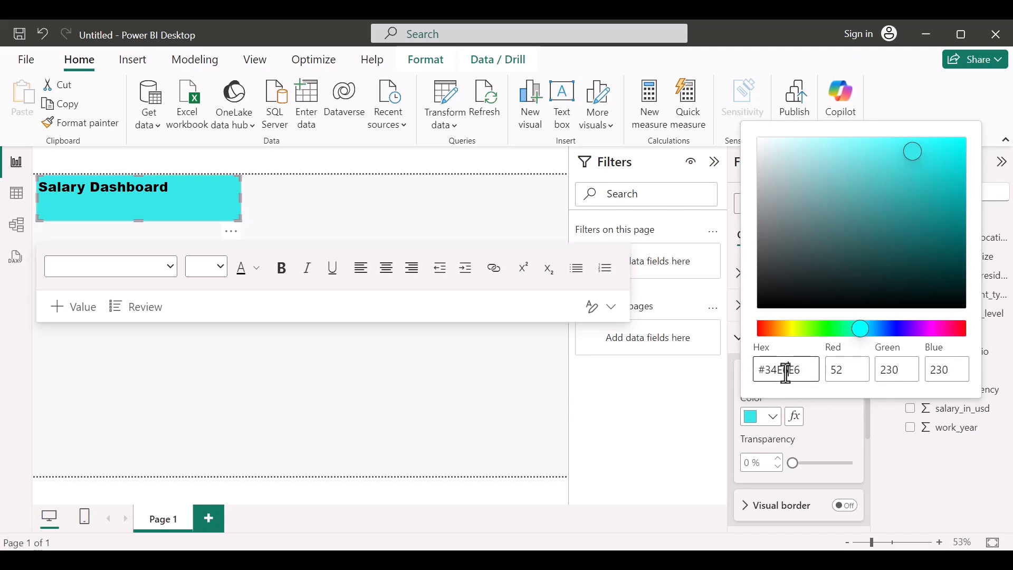
click(853, 329)
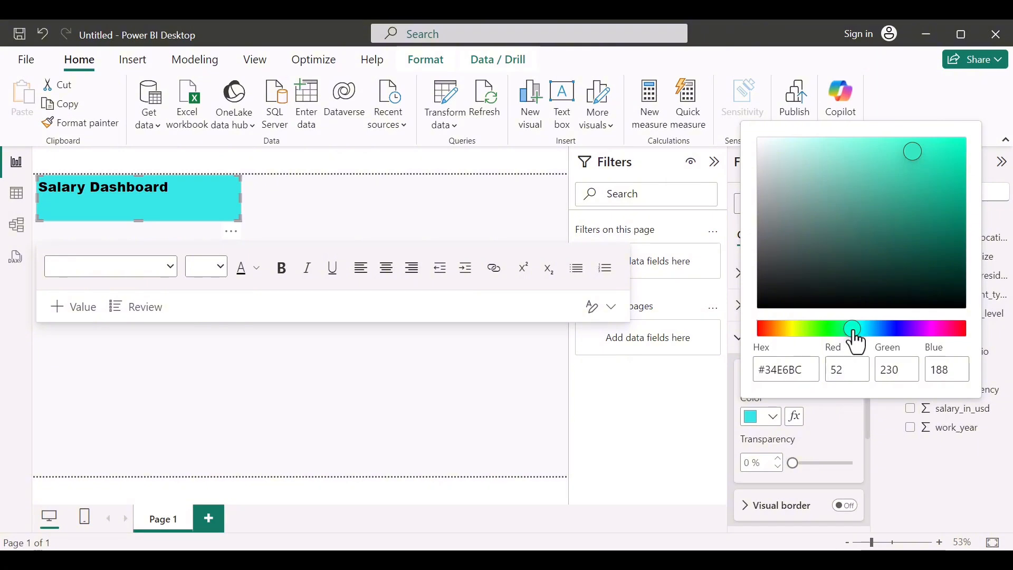
drag(853, 331, 861, 332)
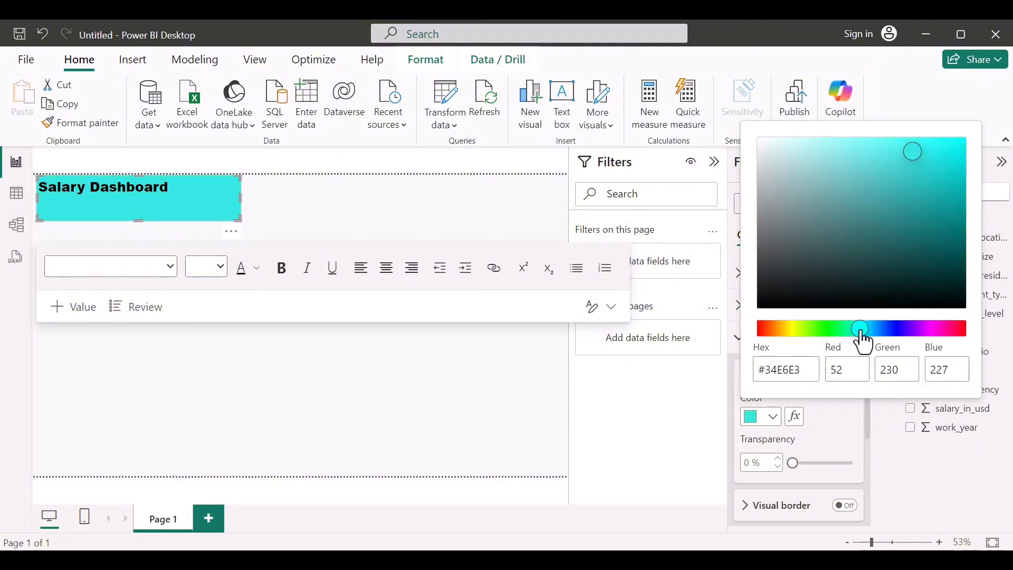
Step: Change the title text box's background to the custom colour #35D7E6
click(800, 370)
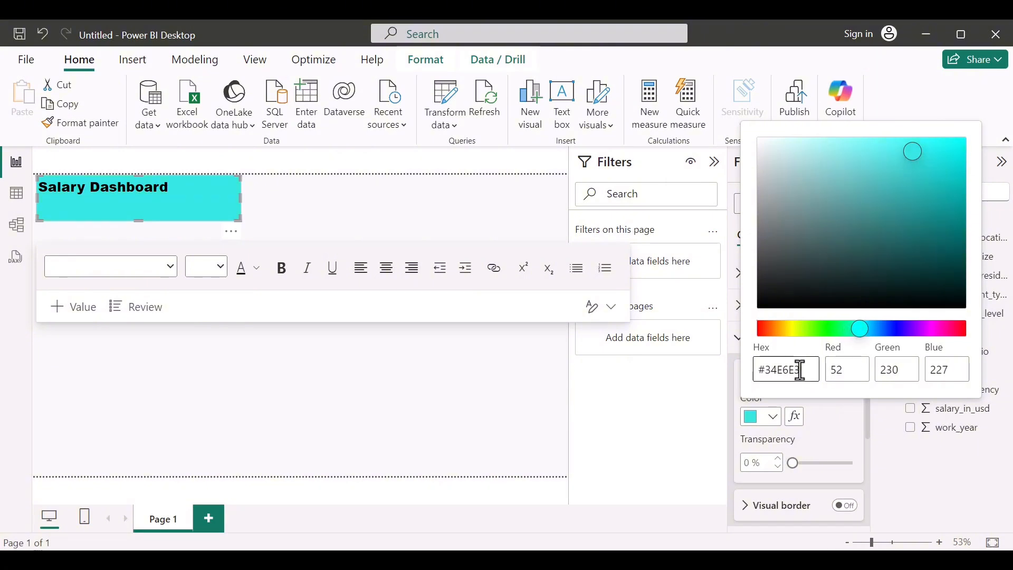
key(ctrl+a)
text(#35D7D6)
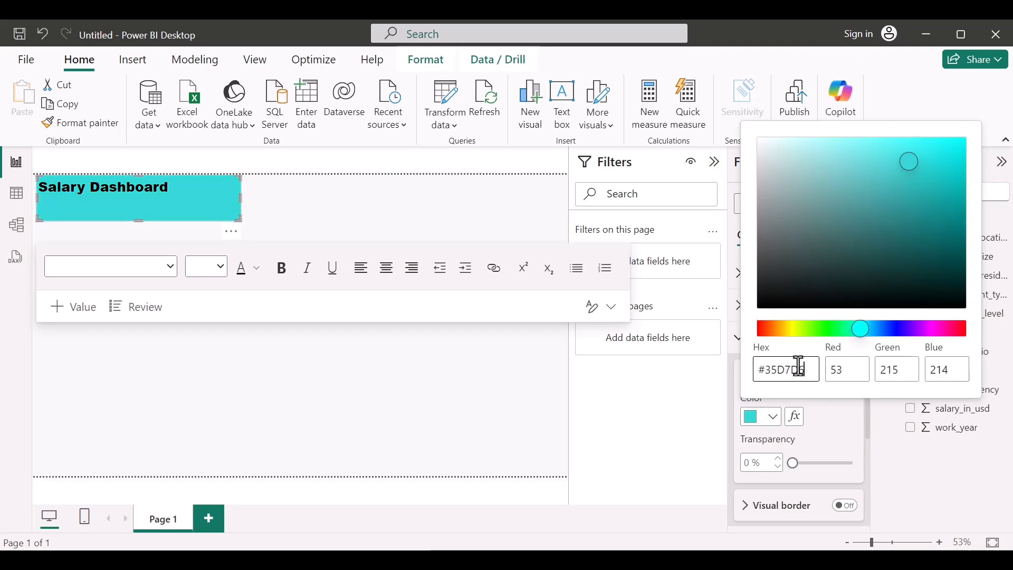
key(BackSpace)
text(e)
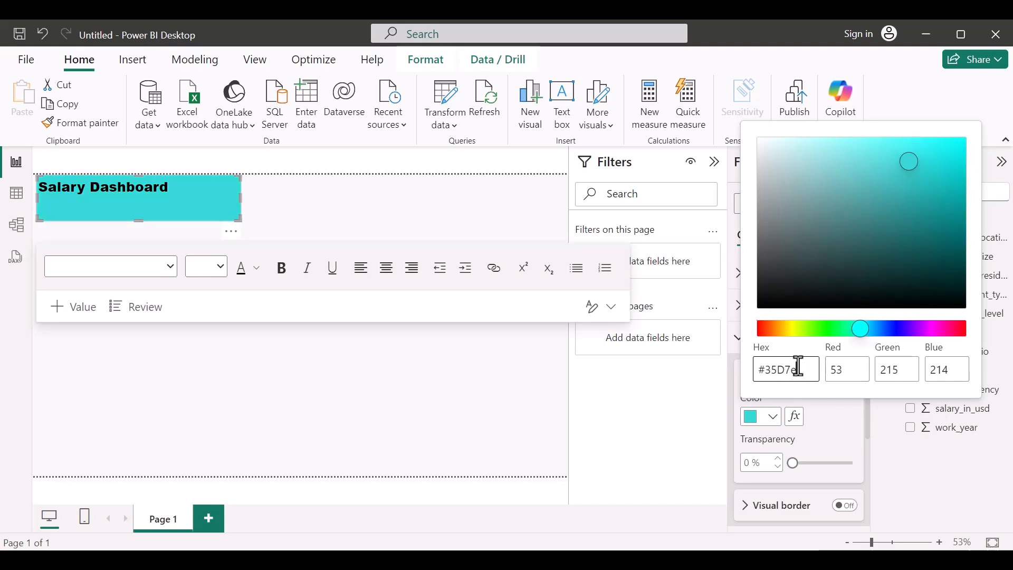
text(6)
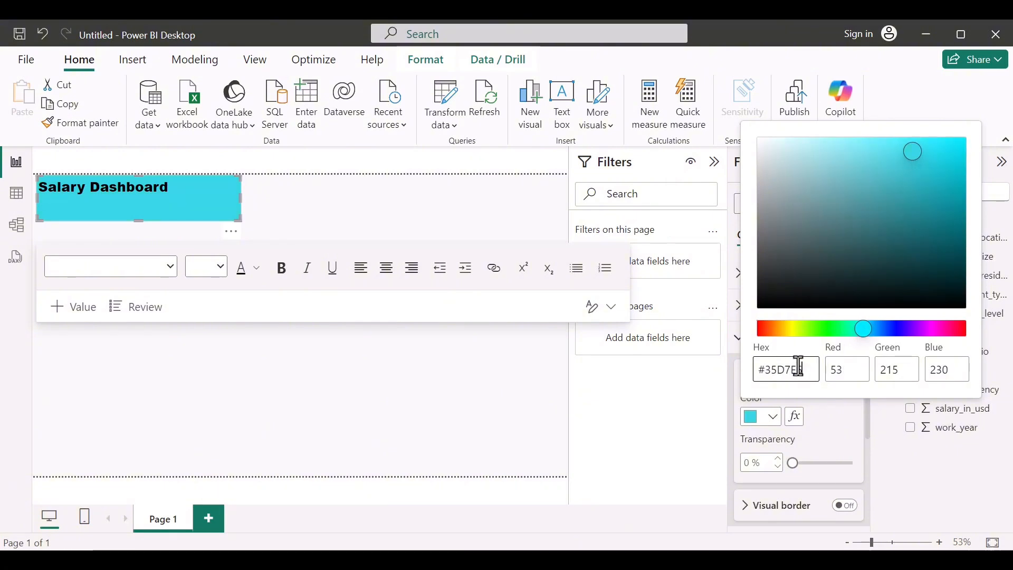
click(821, 426)
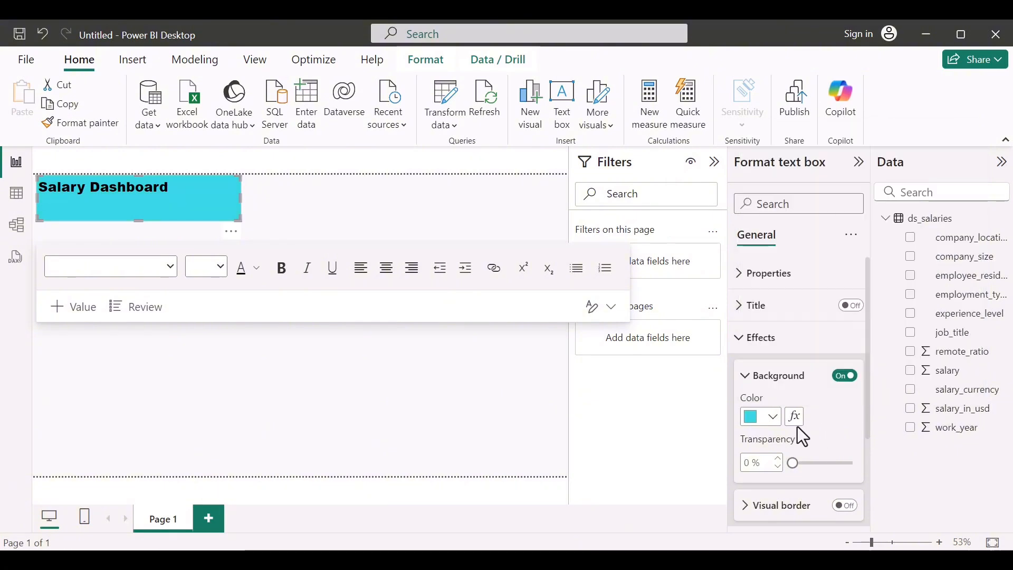
Step: Add a white visual border to the title text box with corners rounded to 6 px
click(845, 507)
click(764, 508)
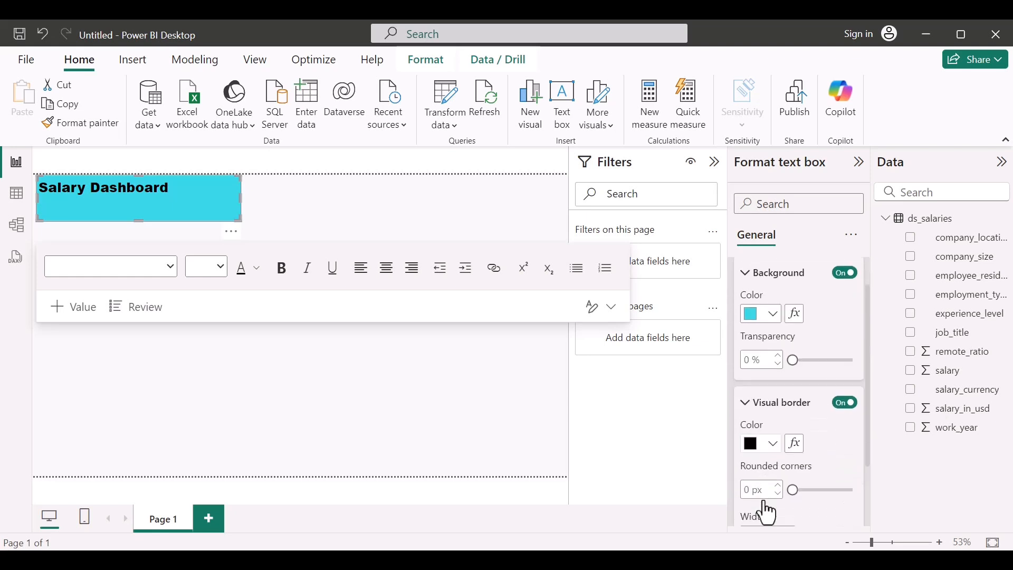
click(773, 439)
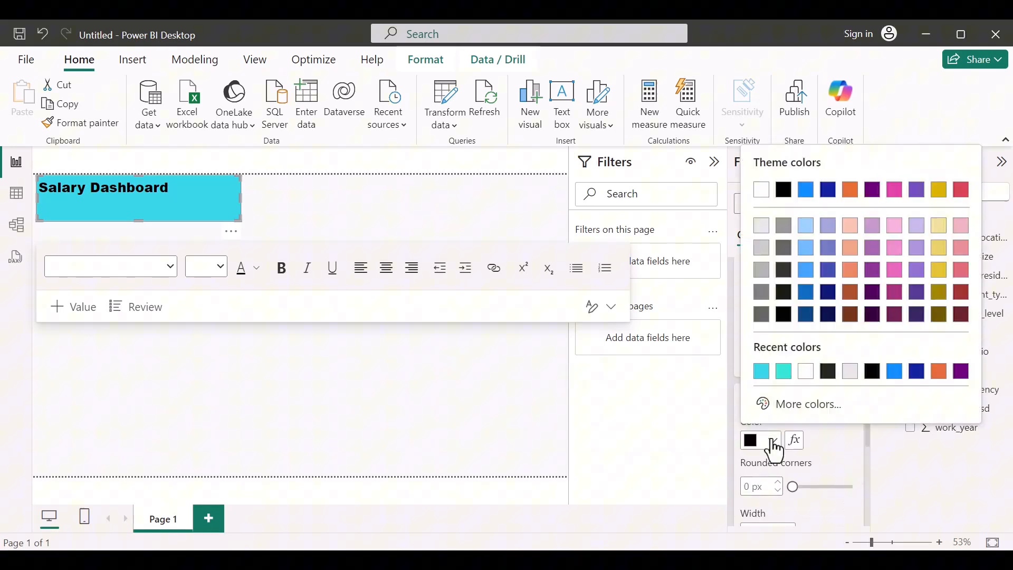
click(806, 373)
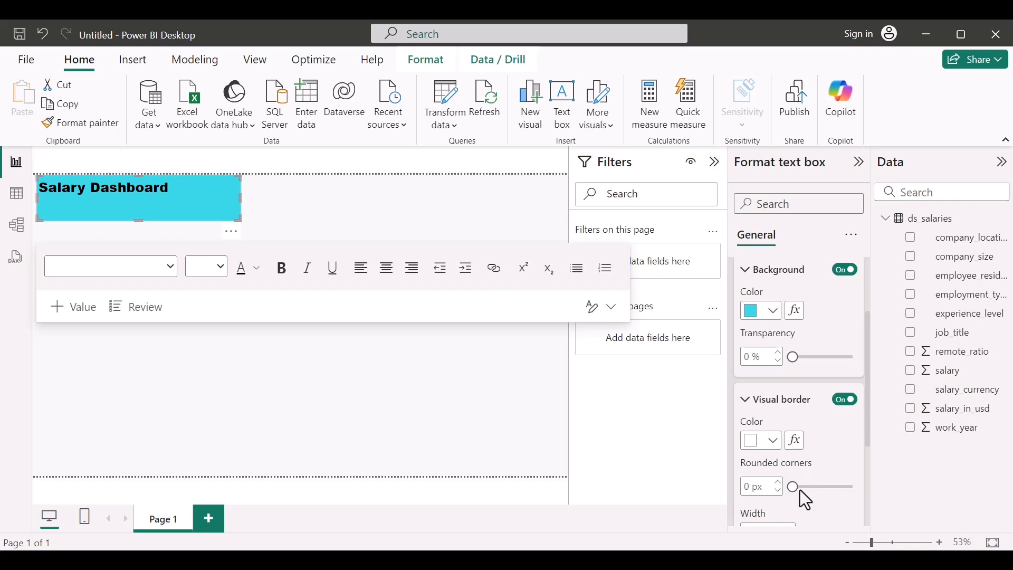
drag(796, 486, 800, 485)
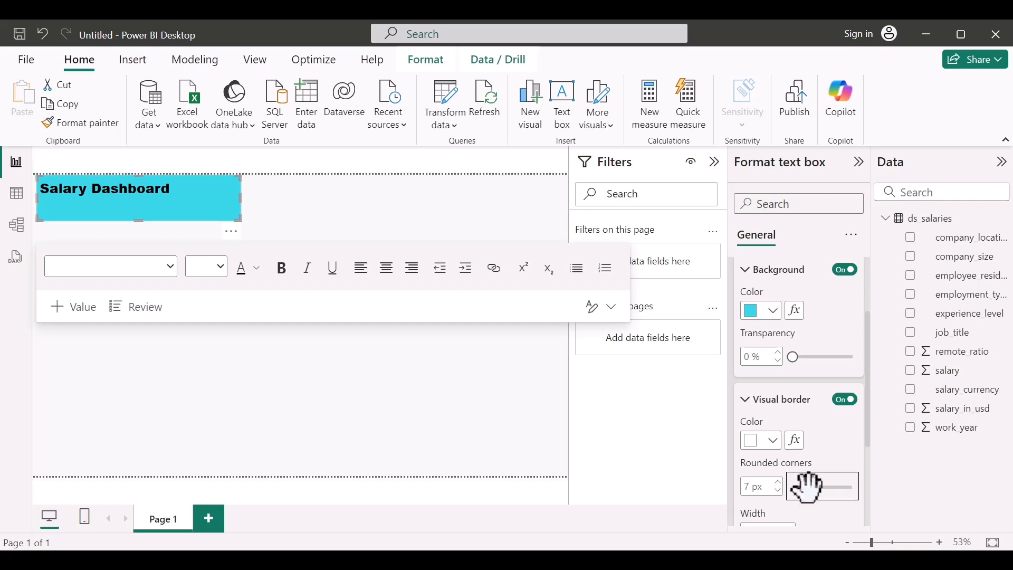
drag(807, 488, 803, 486)
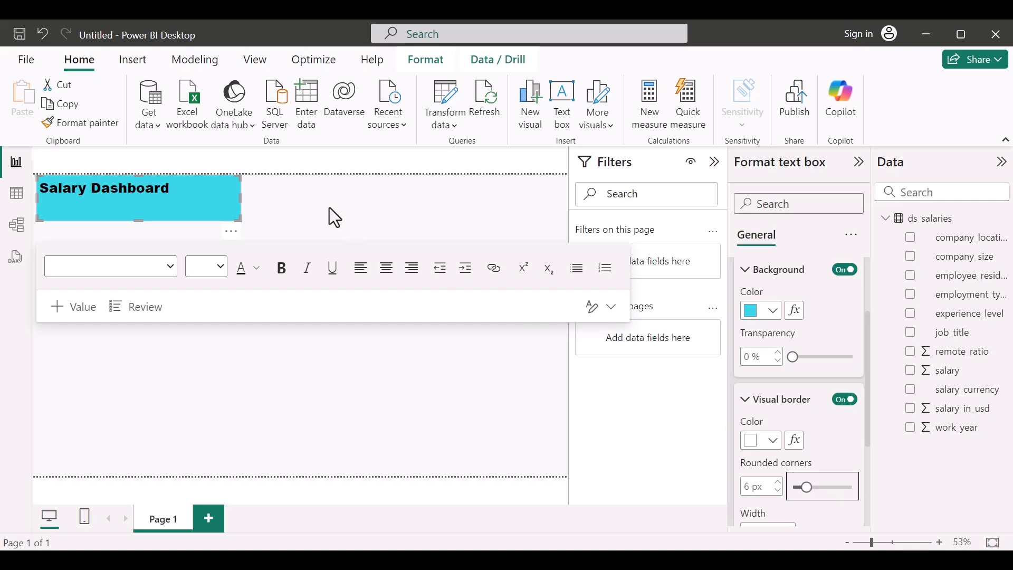
Step: Make the Salary Dashboard title bold, italic and centred, and extend its text box to the page's left edge
click(185, 194)
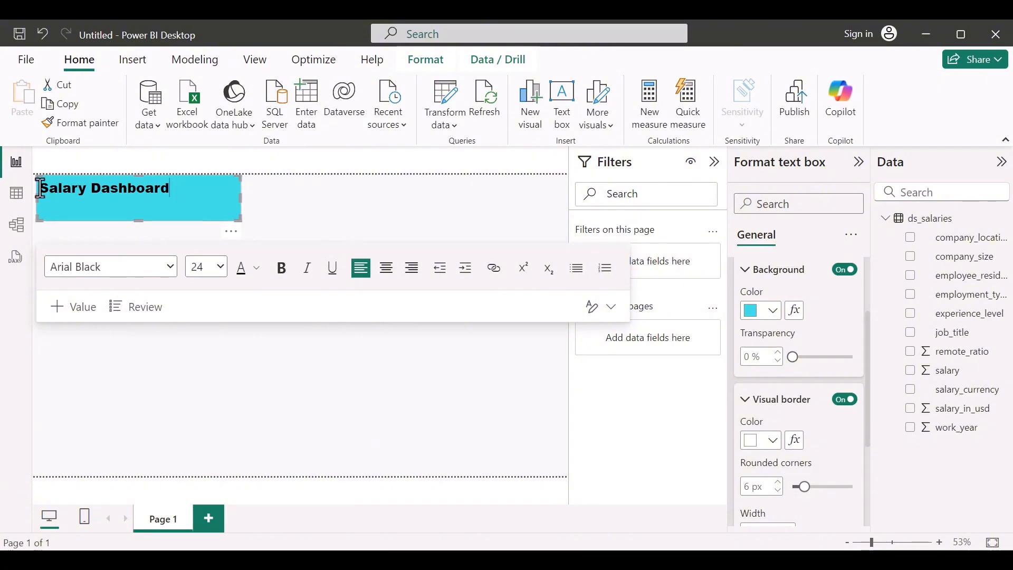
drag(38, 188, 203, 190)
click(283, 269)
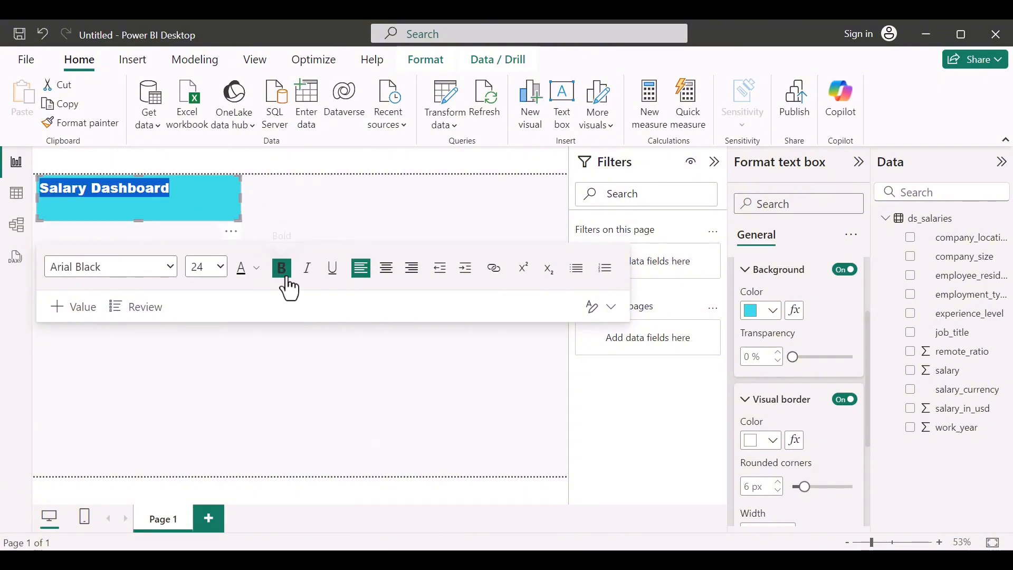
click(308, 270)
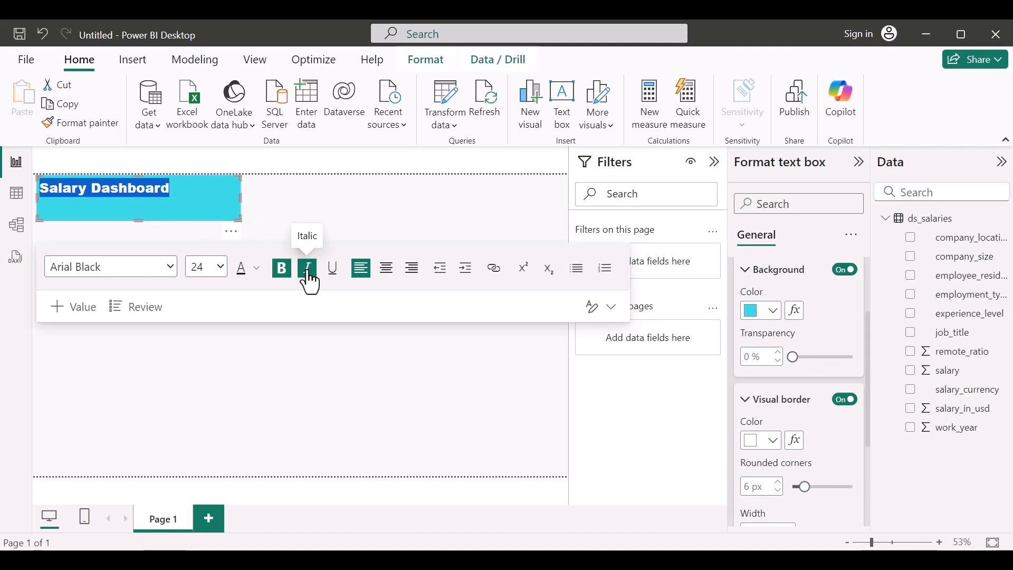
click(308, 269)
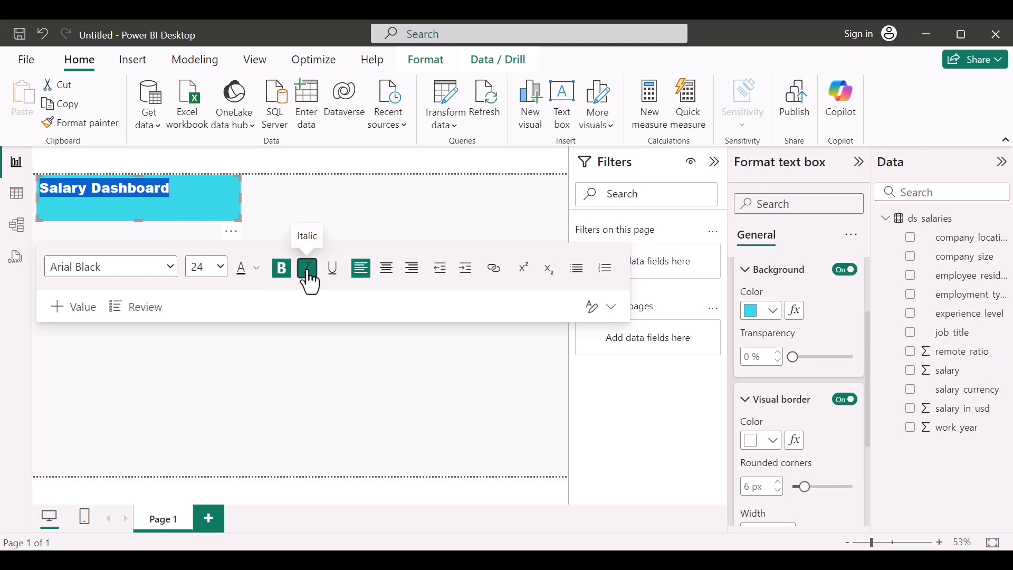
click(386, 280)
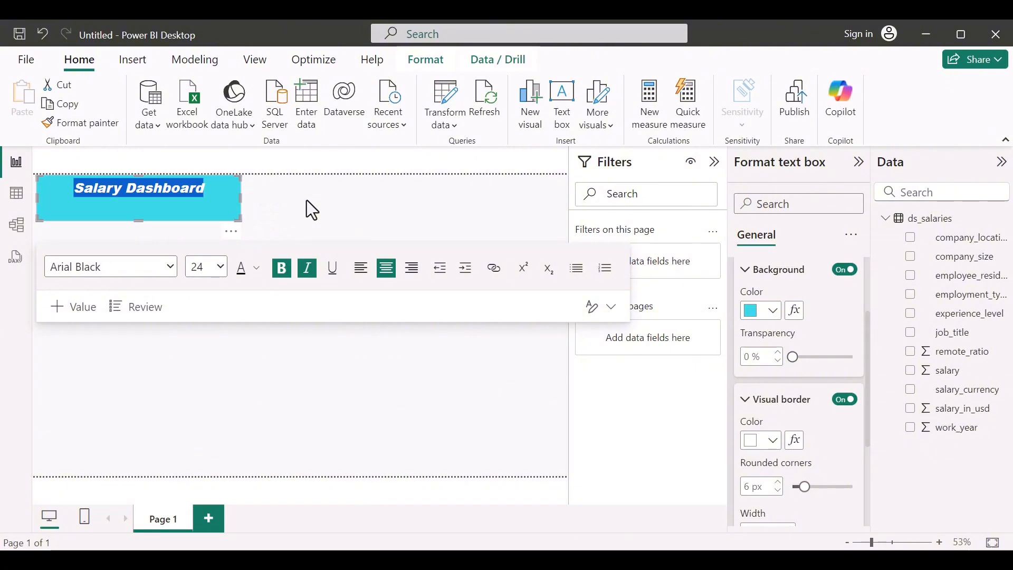
click(306, 202)
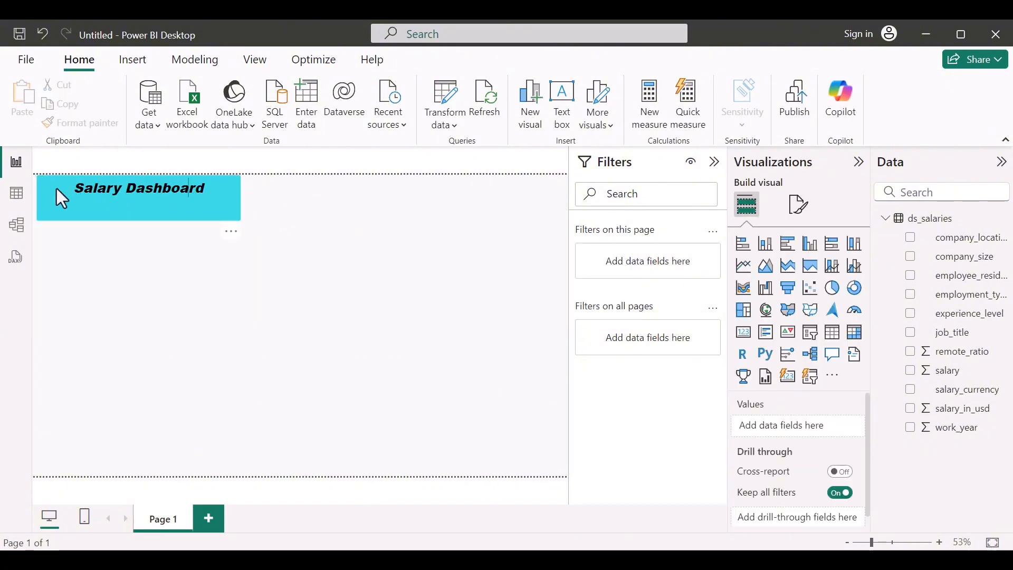
click(37, 195)
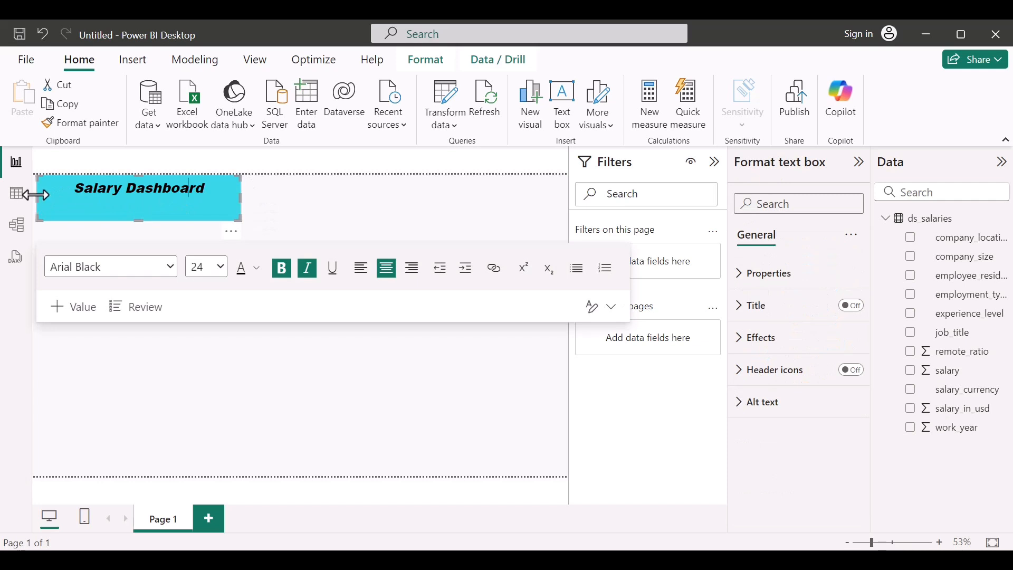
click(279, 200)
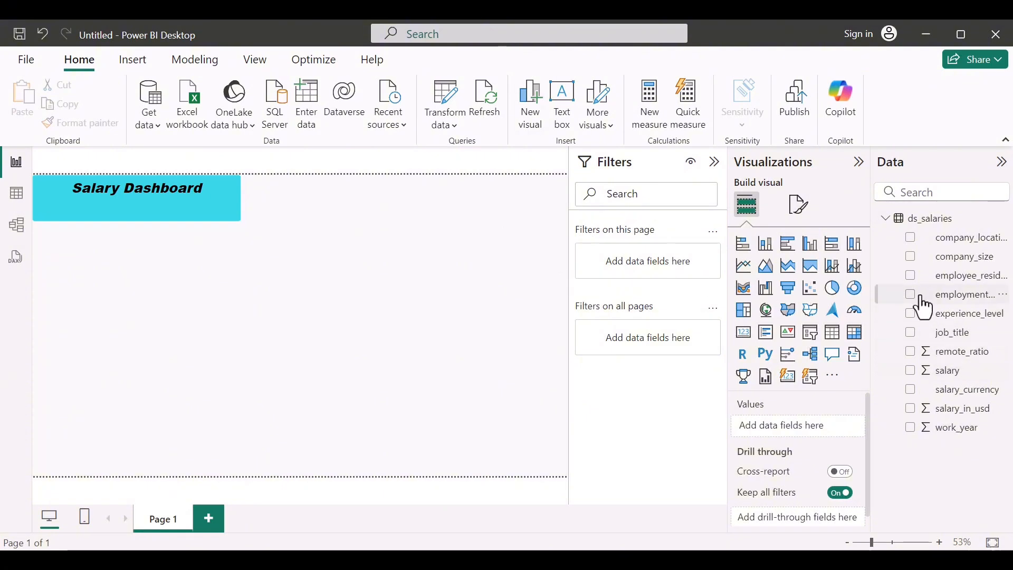
Step: Add a card below the title box that shows the average of salary_in_usd
click(910, 408)
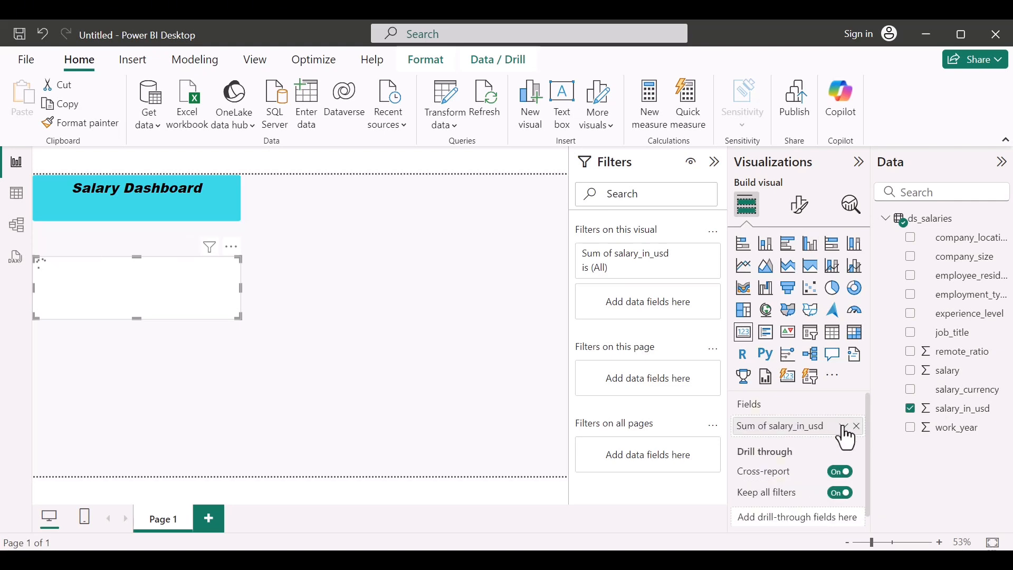
click(843, 426)
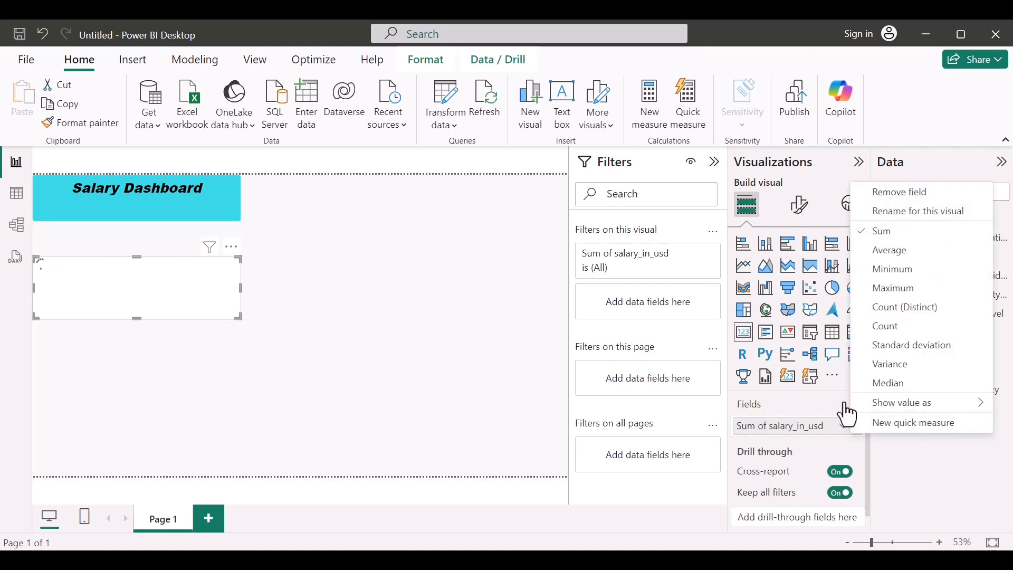
click(893, 252)
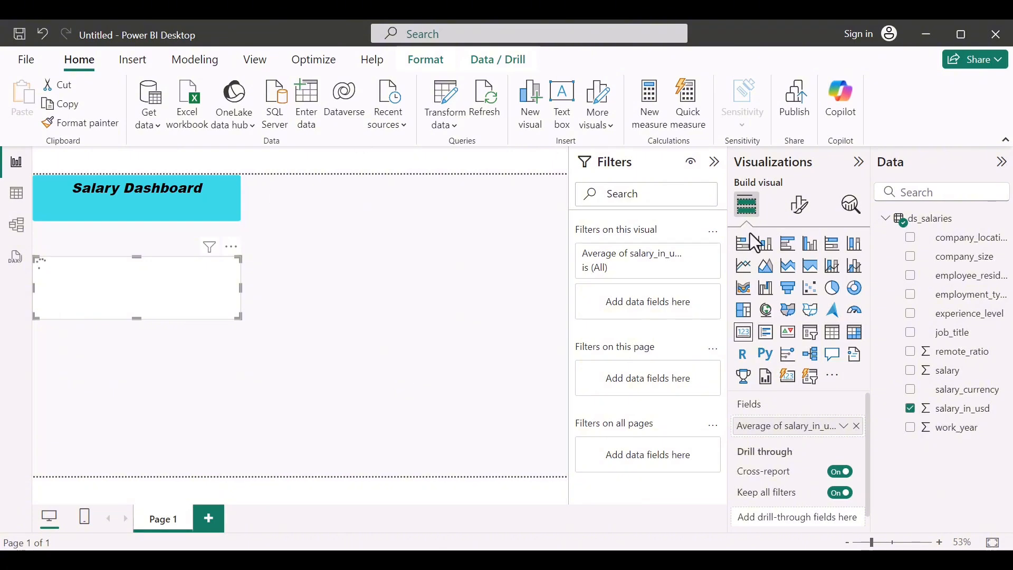
Step: Format the card's callout value in bold Arial Black
click(801, 207)
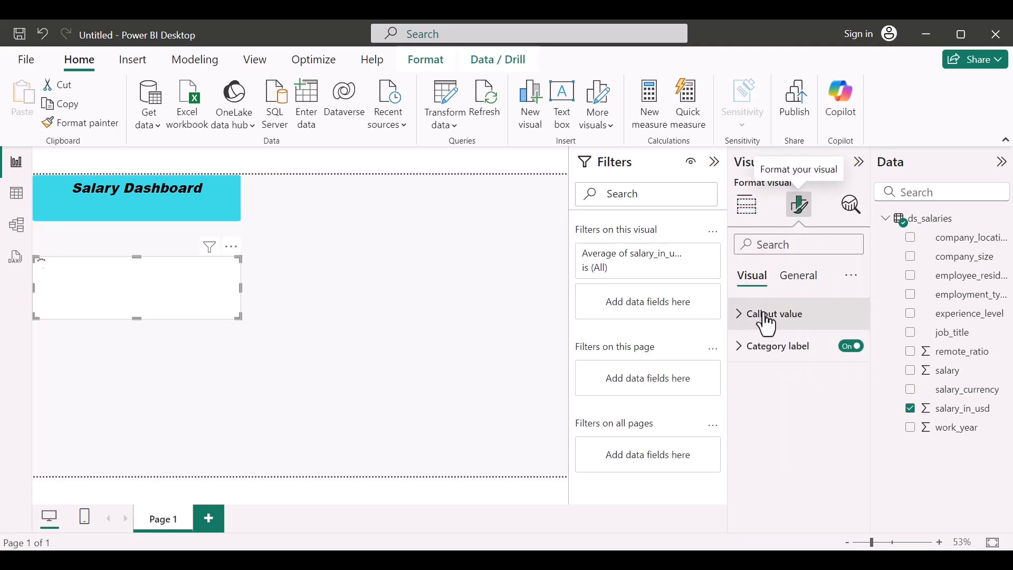
click(766, 316)
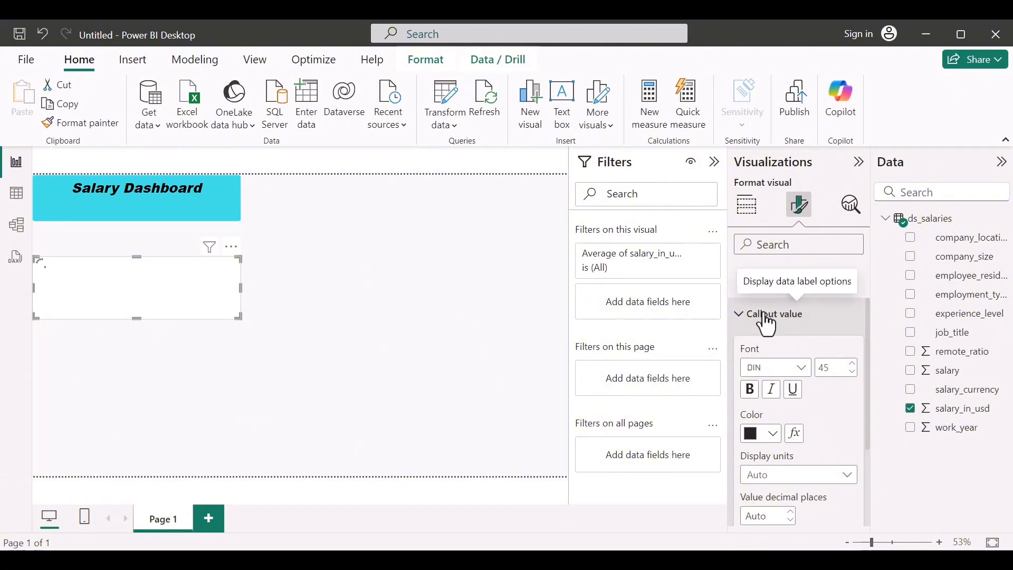
click(750, 389)
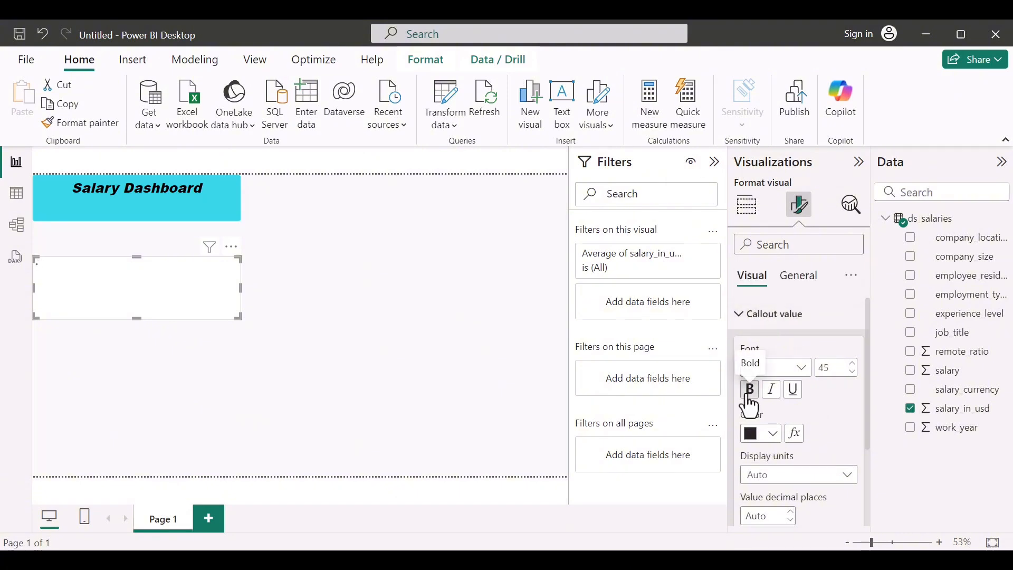
click(806, 374)
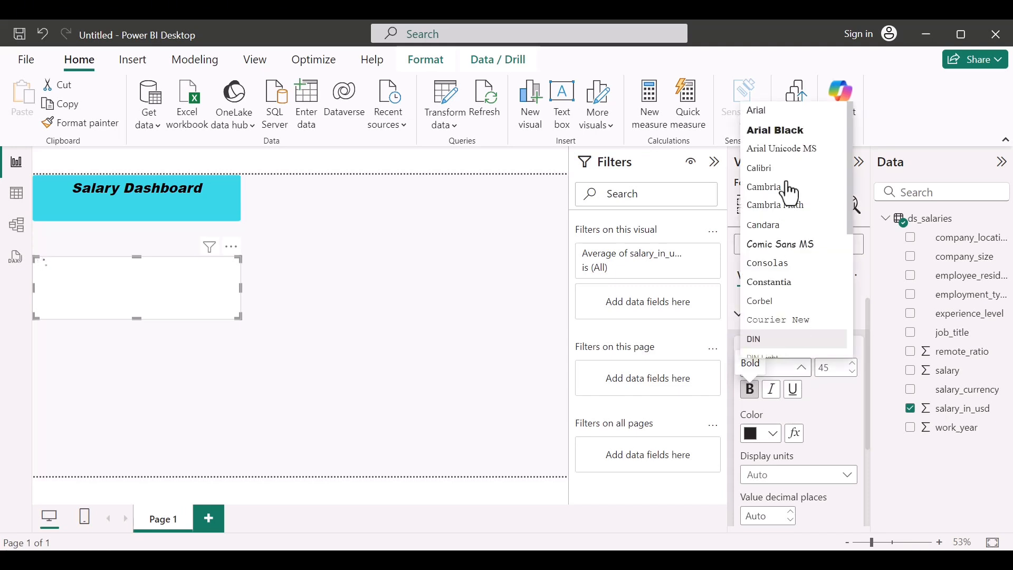
click(791, 131)
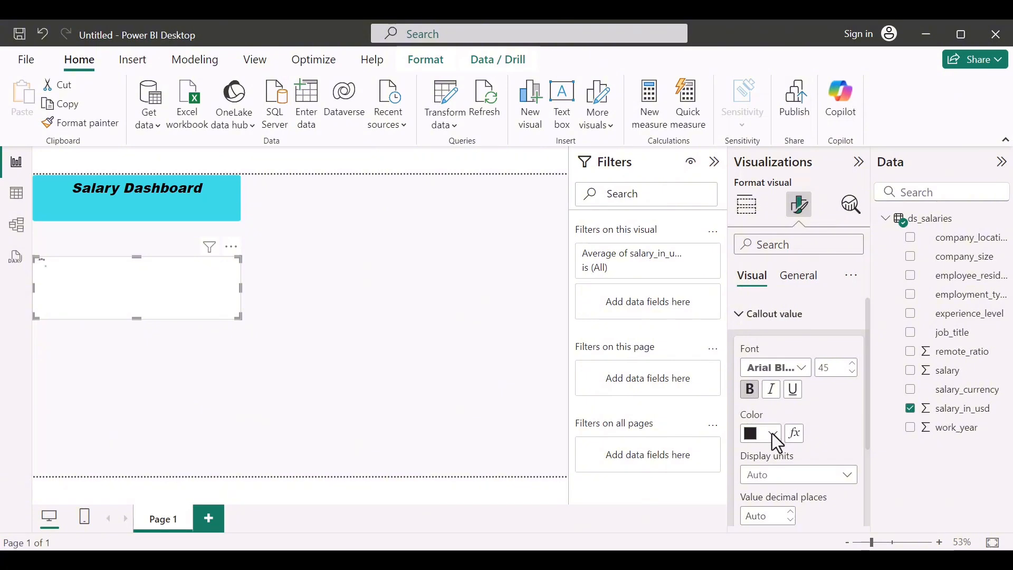
Step: Format the card's category label as bold, size 18, in the near-black recent colour
scroll(771, 433, down, 3)
scroll(771, 432, down, 1)
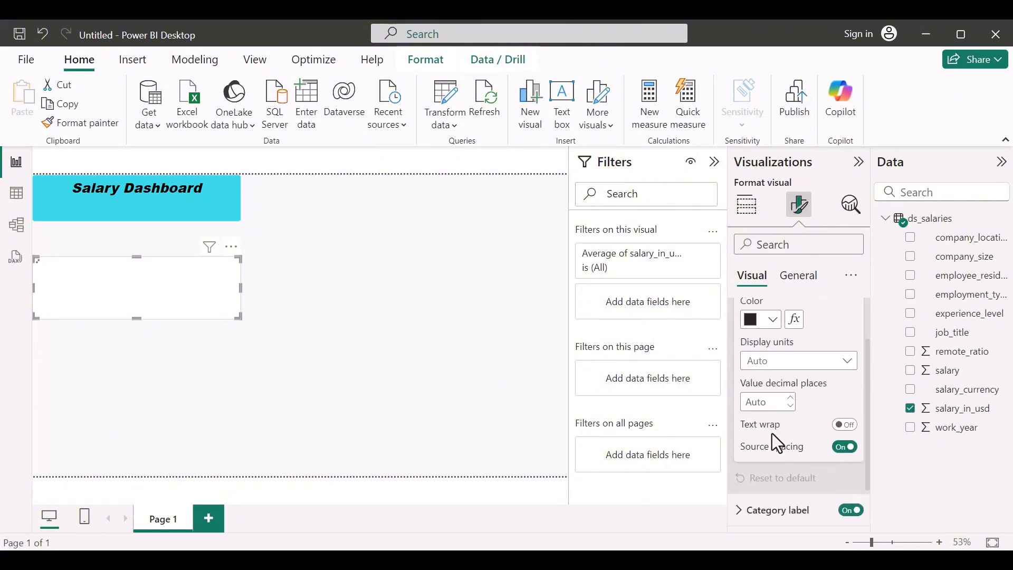
click(781, 507)
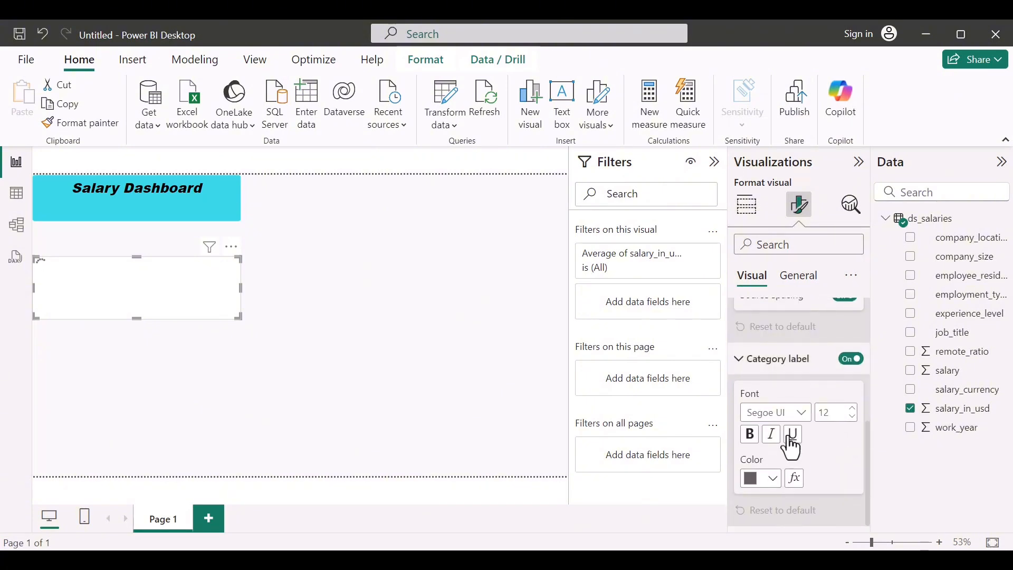
click(749, 436)
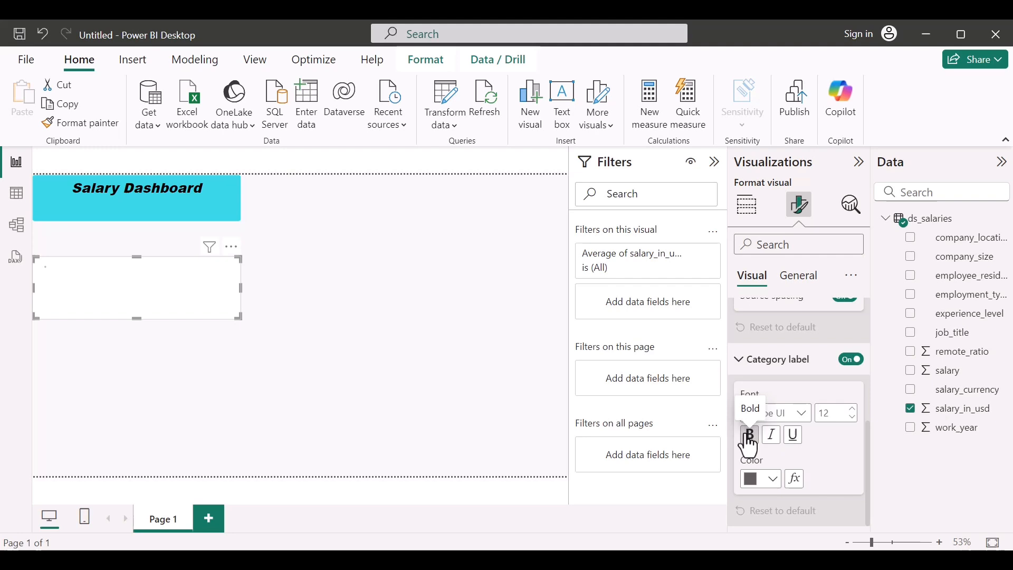
click(852, 409)
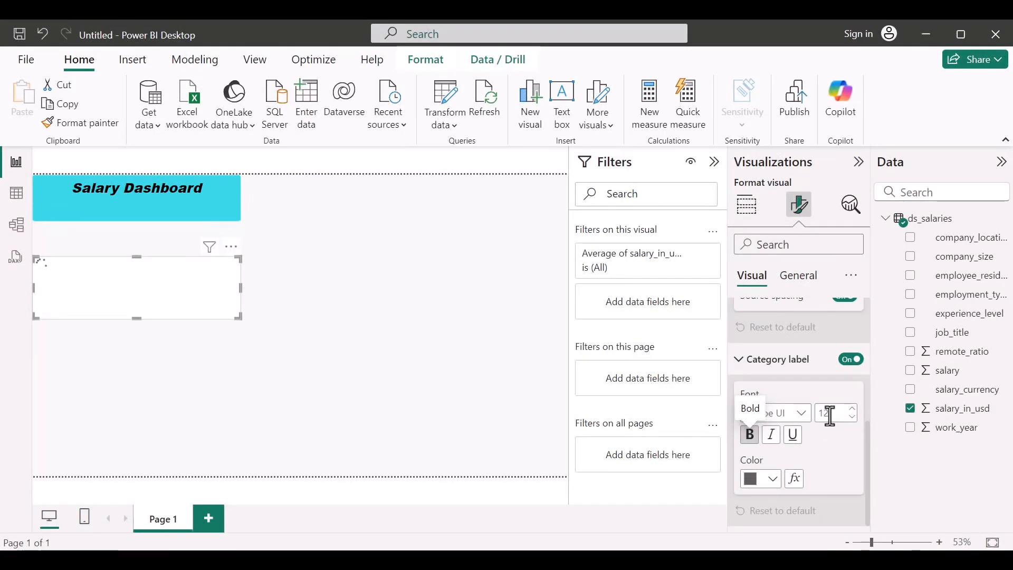
double_click(830, 414)
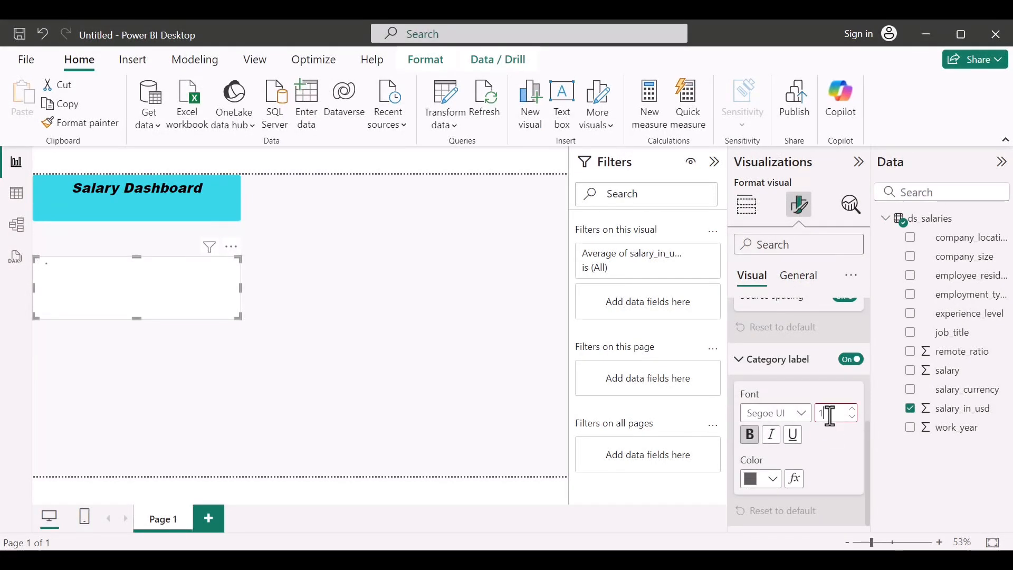
text(18)
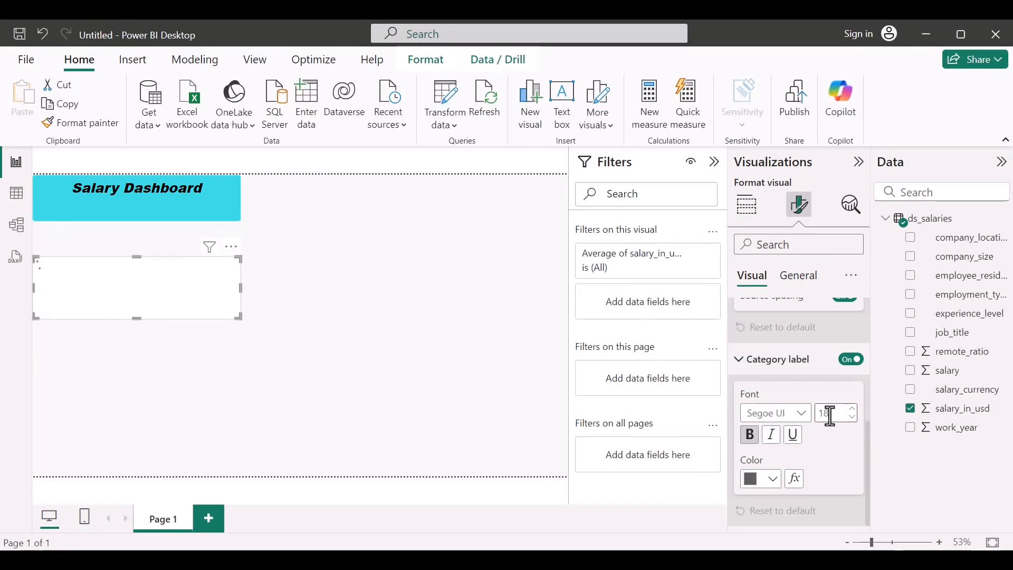
click(771, 481)
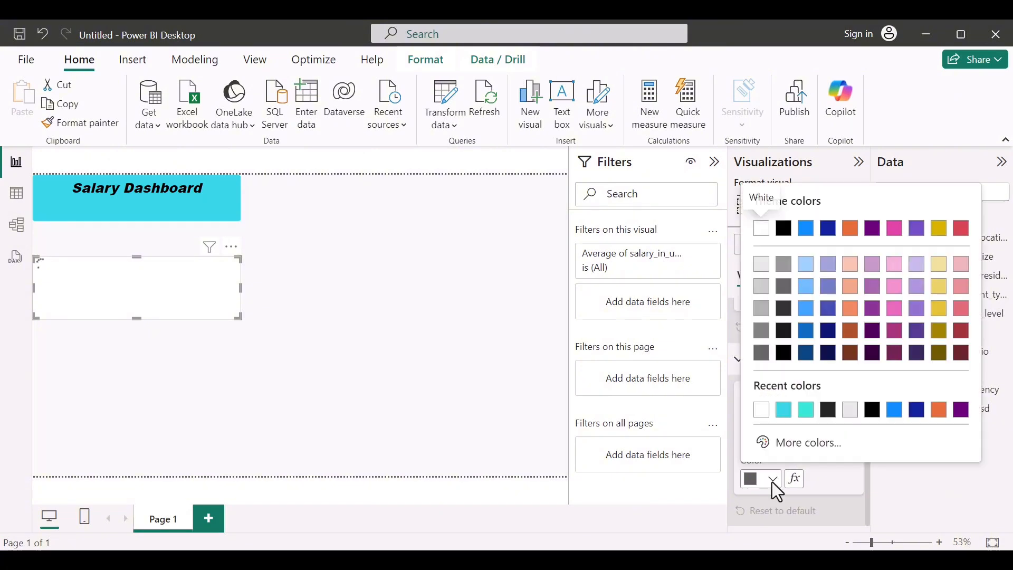
click(828, 415)
scroll(783, 380, up, 5)
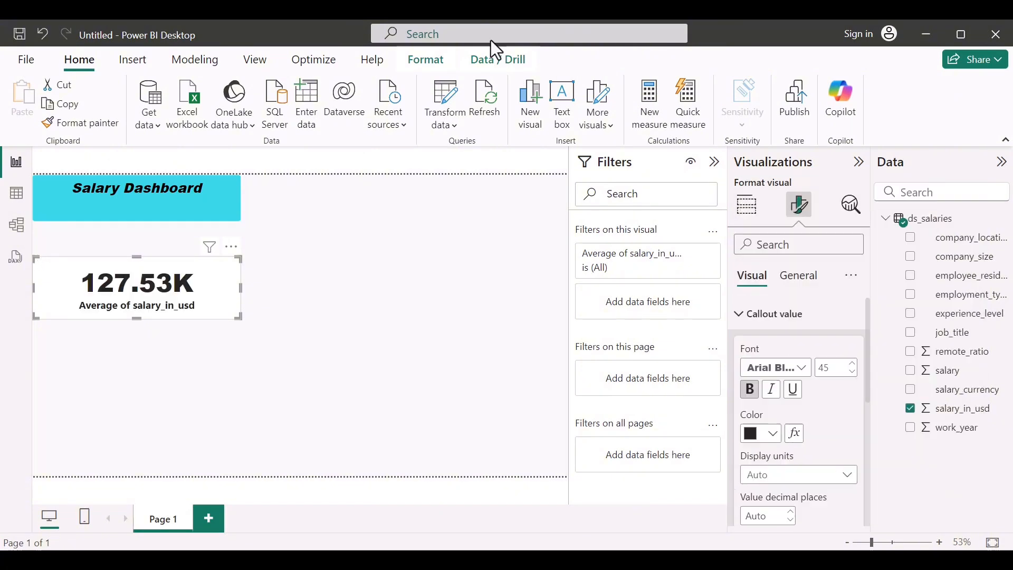
Step: Format the salary_in_usd column as dollar currency and fill its card's background with the title box's turquoise
click(960, 409)
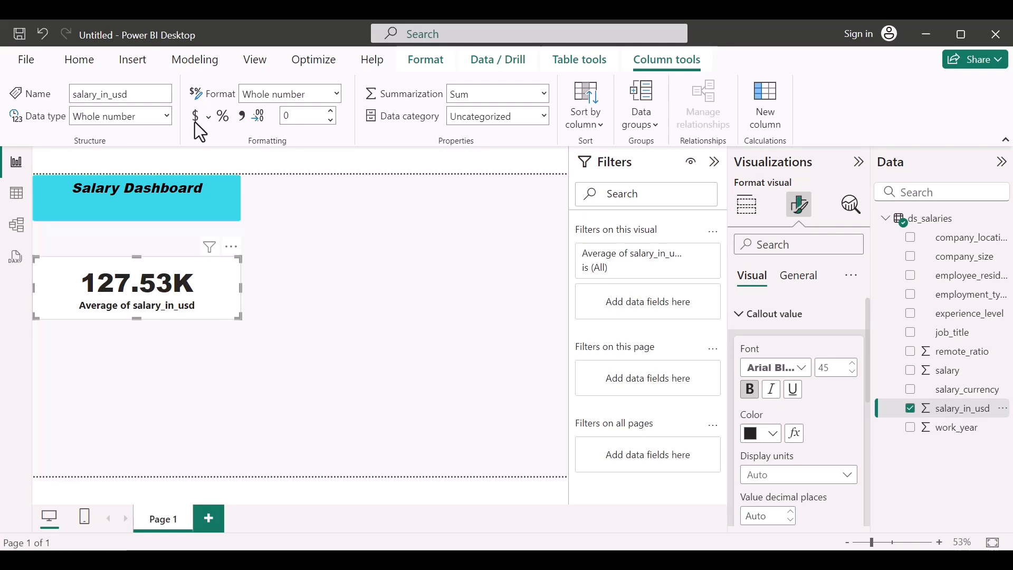
click(194, 117)
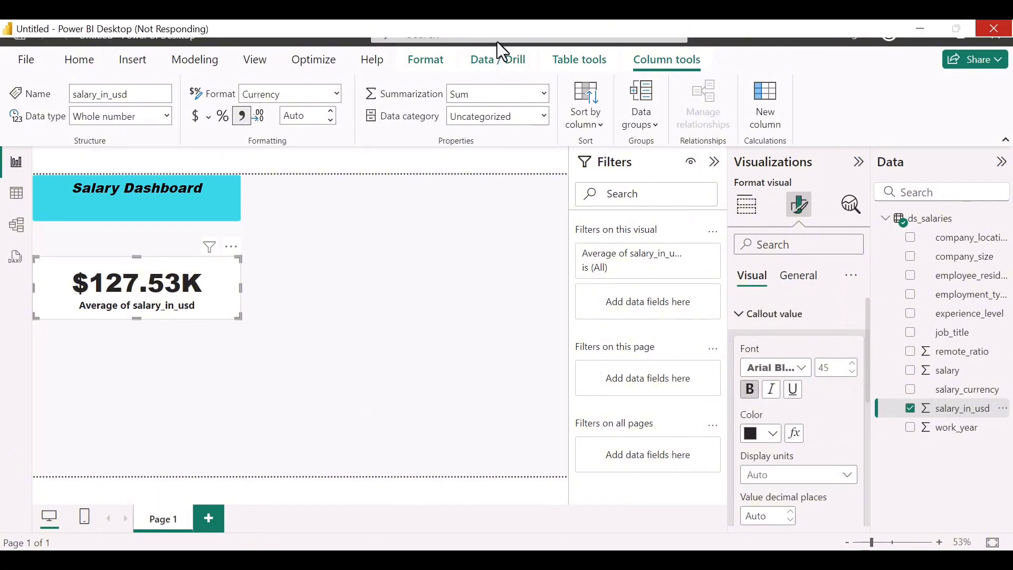
click(795, 280)
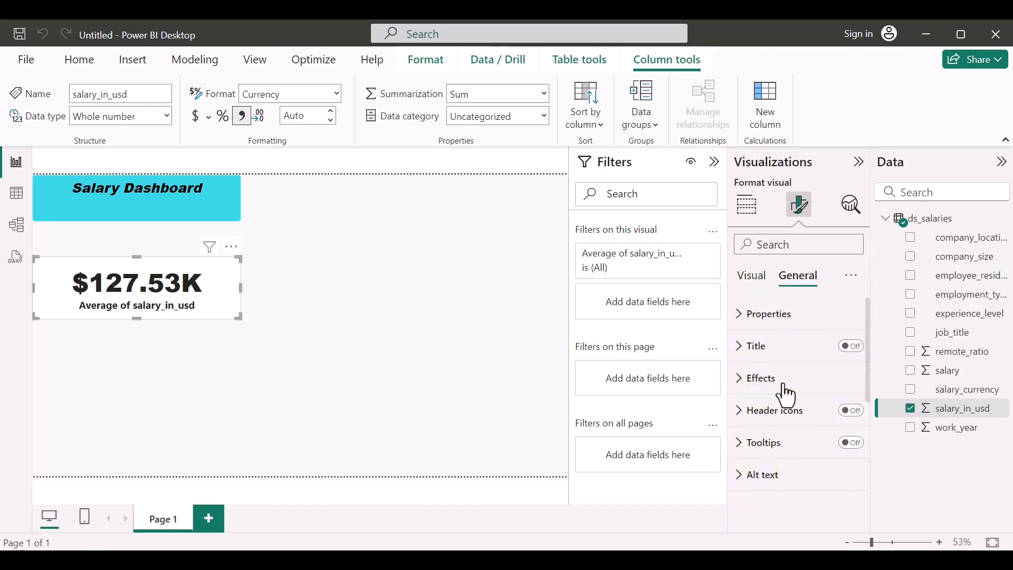
click(784, 391)
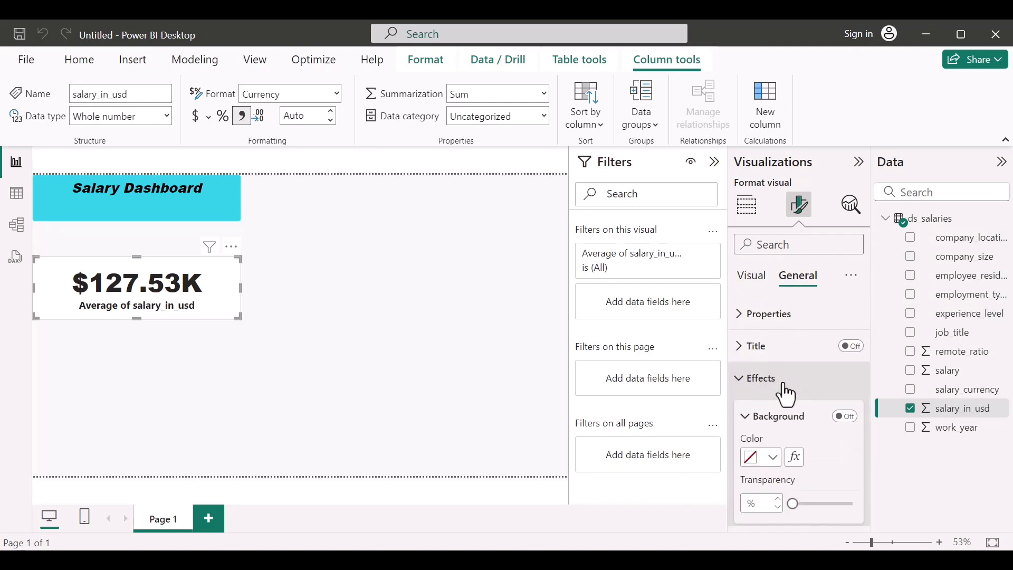
click(771, 458)
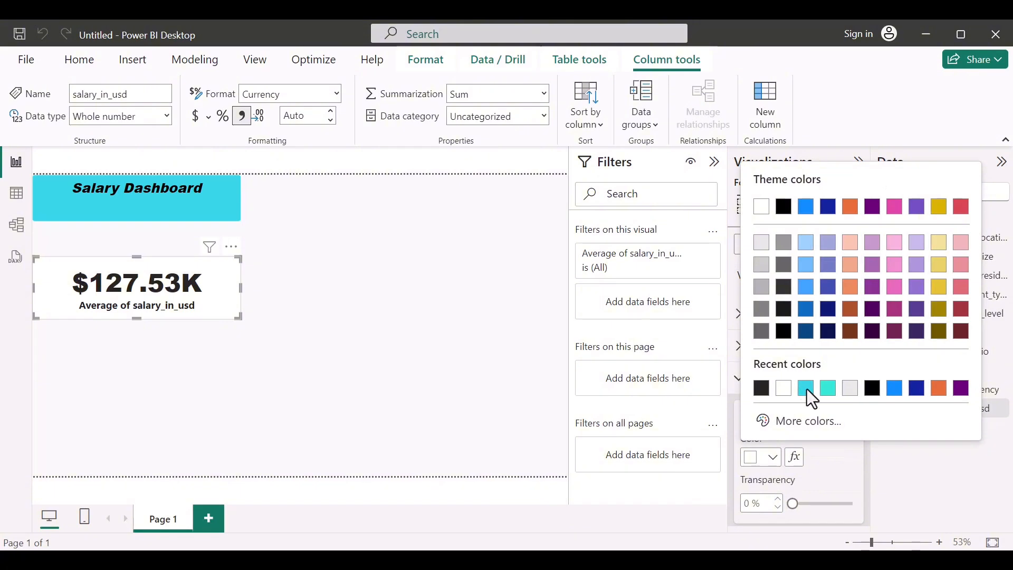
click(806, 389)
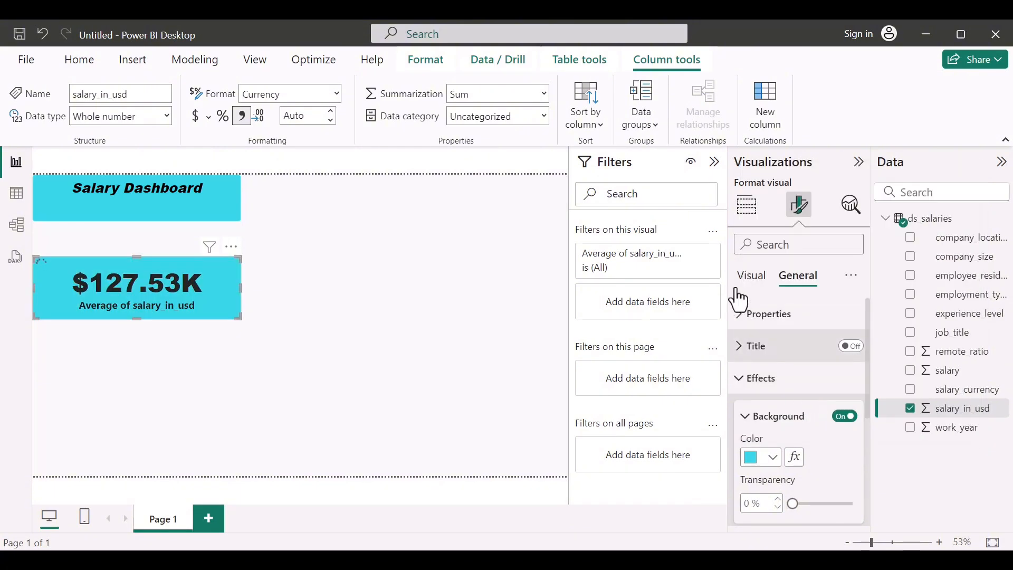
Step: Rename the card's averaged salary_in_usd field to Salary for this visual
click(750, 209)
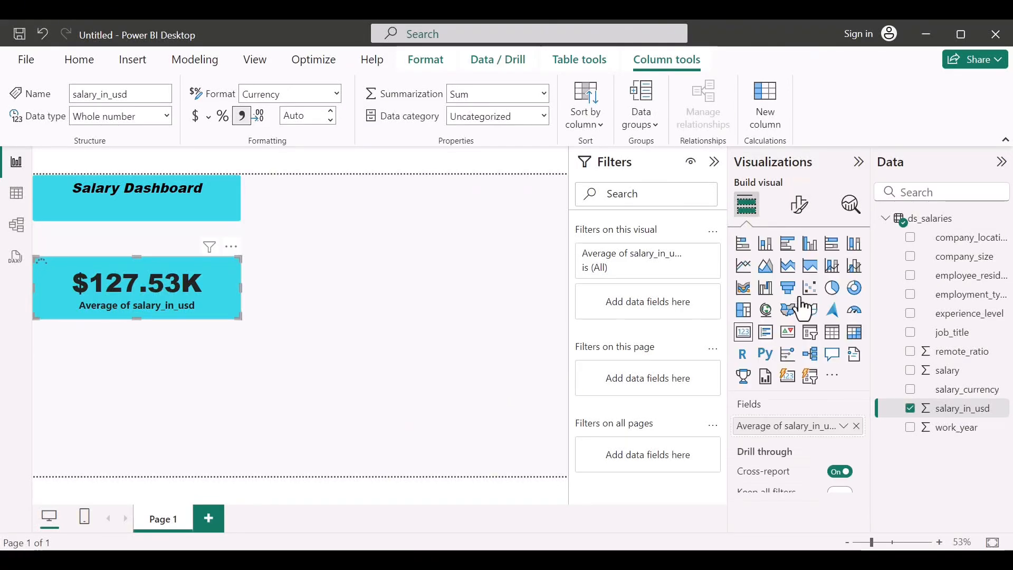
double_click(772, 427)
key(ctrl+a)
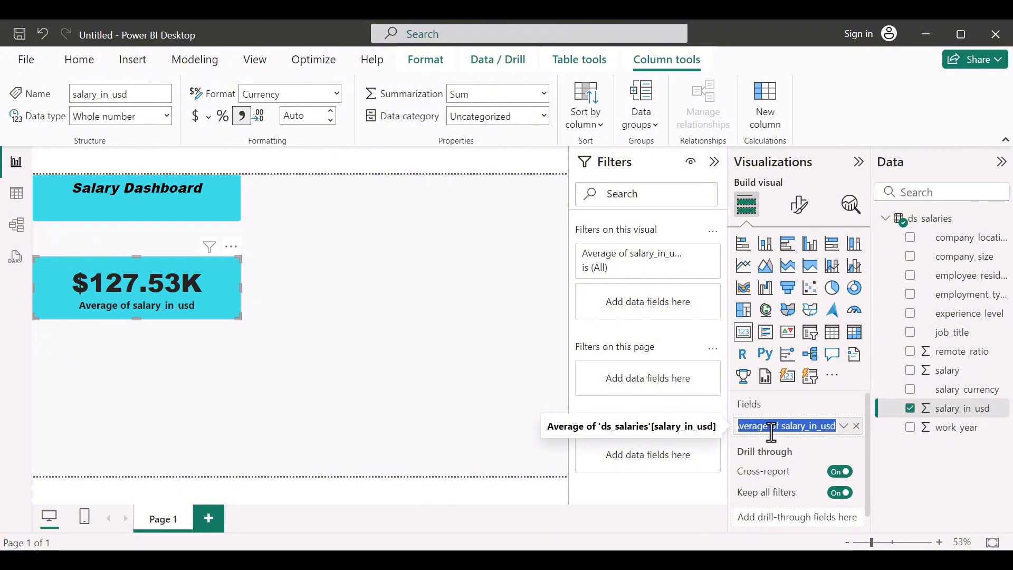
text(Sal)
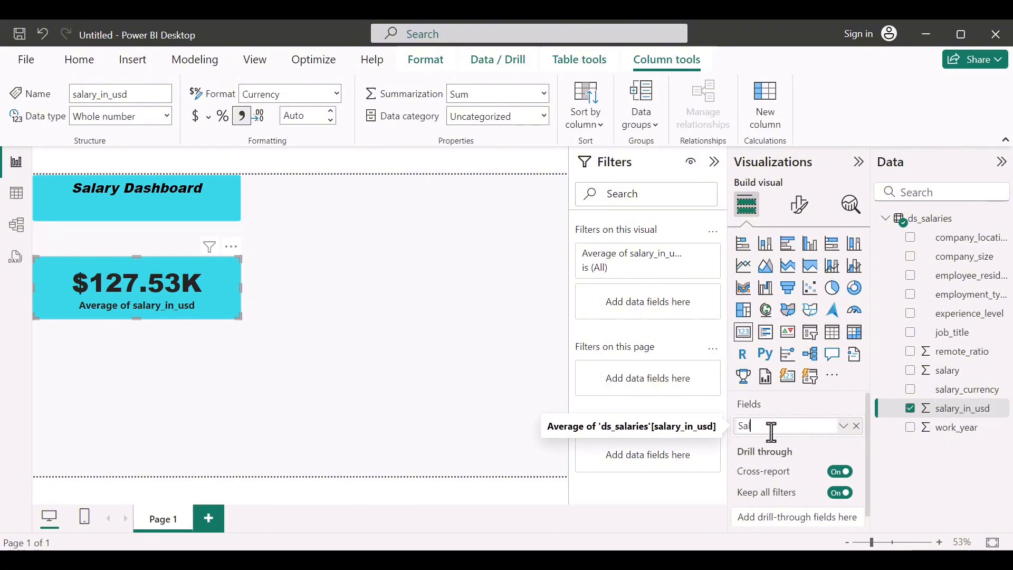
text(ary)
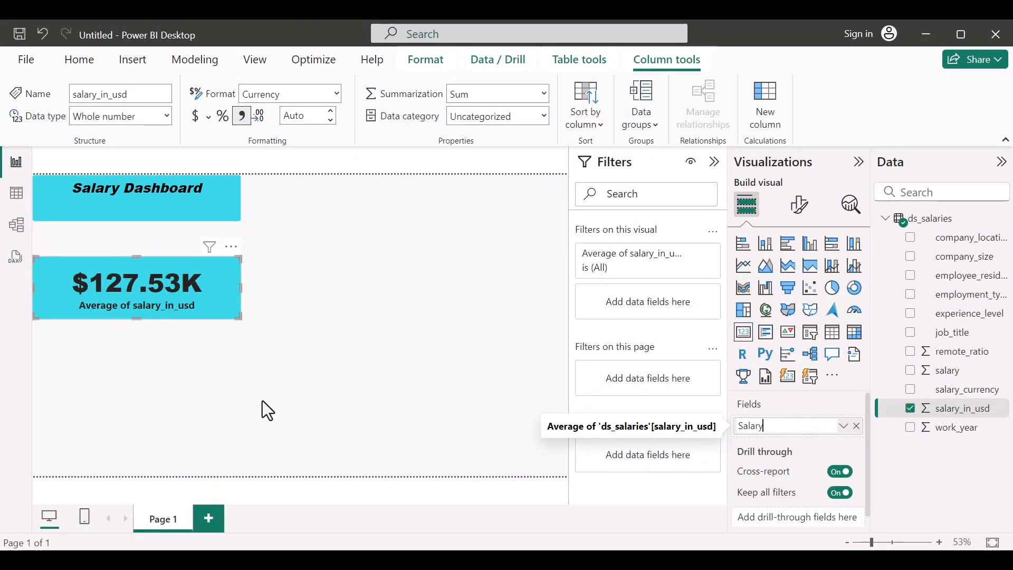
Step: Turn on the visual border for the Salary card and expand its settings
click(805, 219)
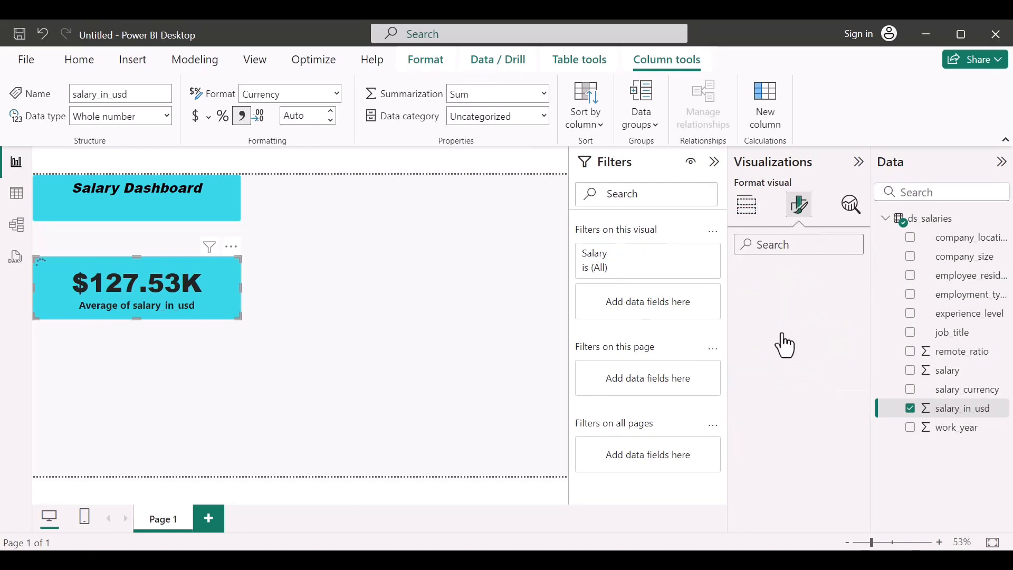
click(799, 278)
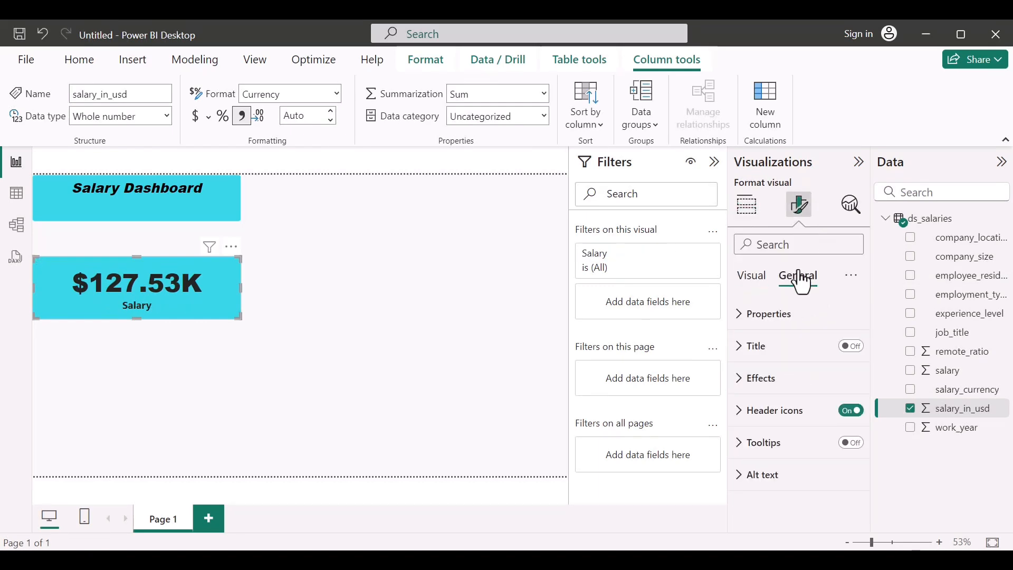
click(782, 378)
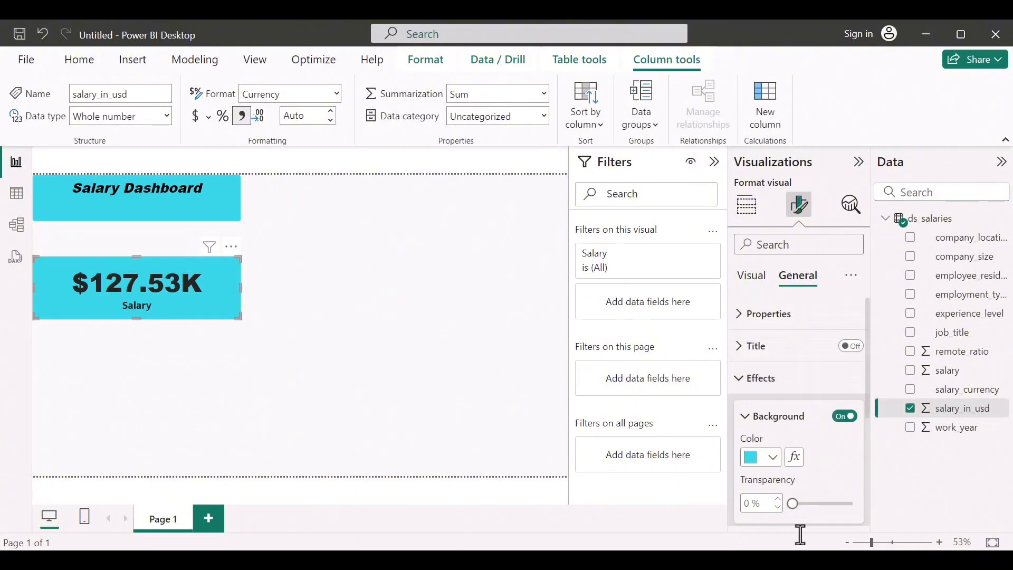
scroll(791, 477, down, 2)
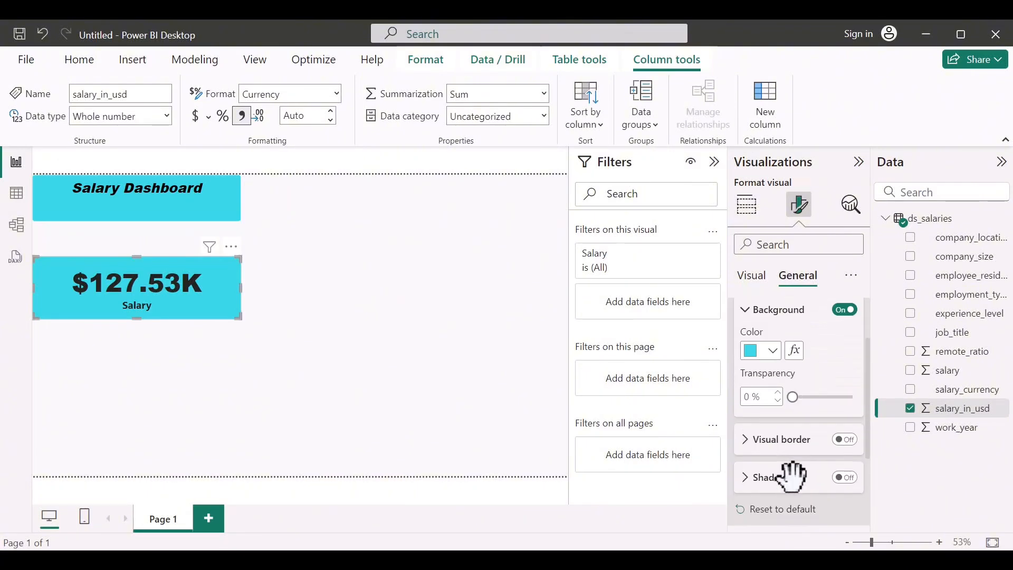
click(846, 441)
click(782, 439)
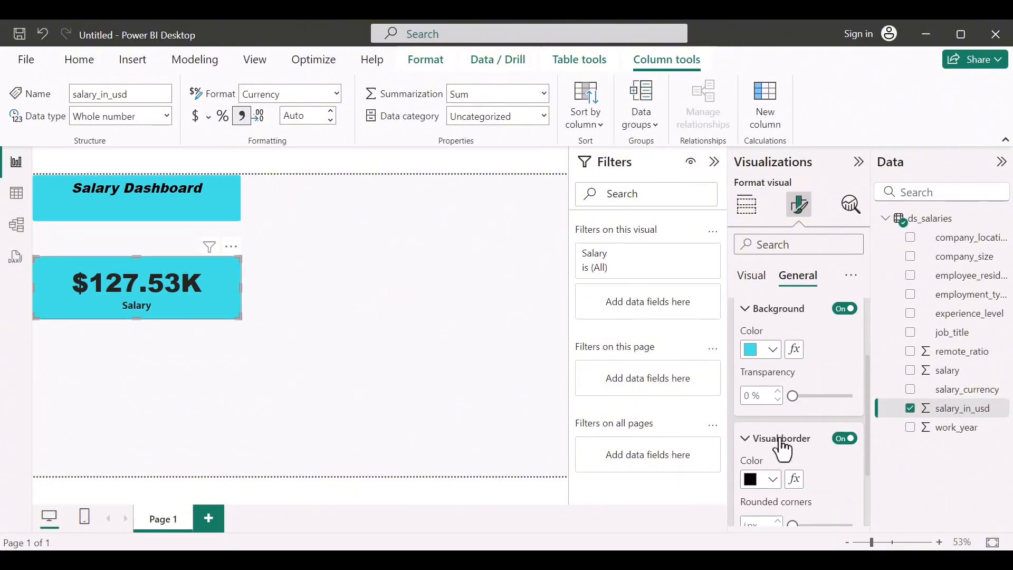
Step: Give the Salary card's border a white colour and 7 px rounded corners
scroll(791, 514, down, 1)
scroll(791, 514, down, 2)
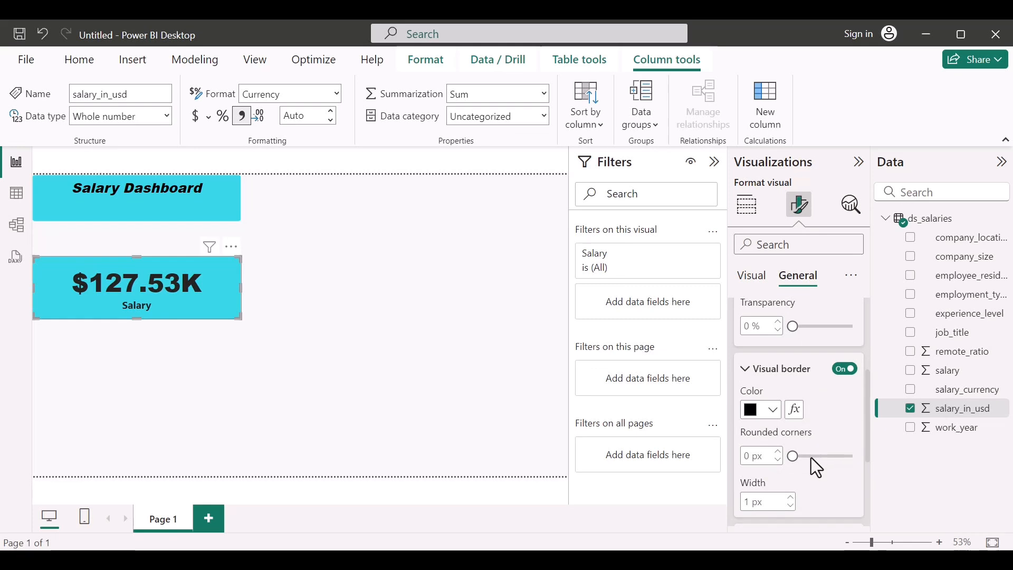
click(811, 458)
mouse_move(808, 458)
mouse_down()
mouse_move(799, 456)
mouse_move(809, 456)
mouse_up()
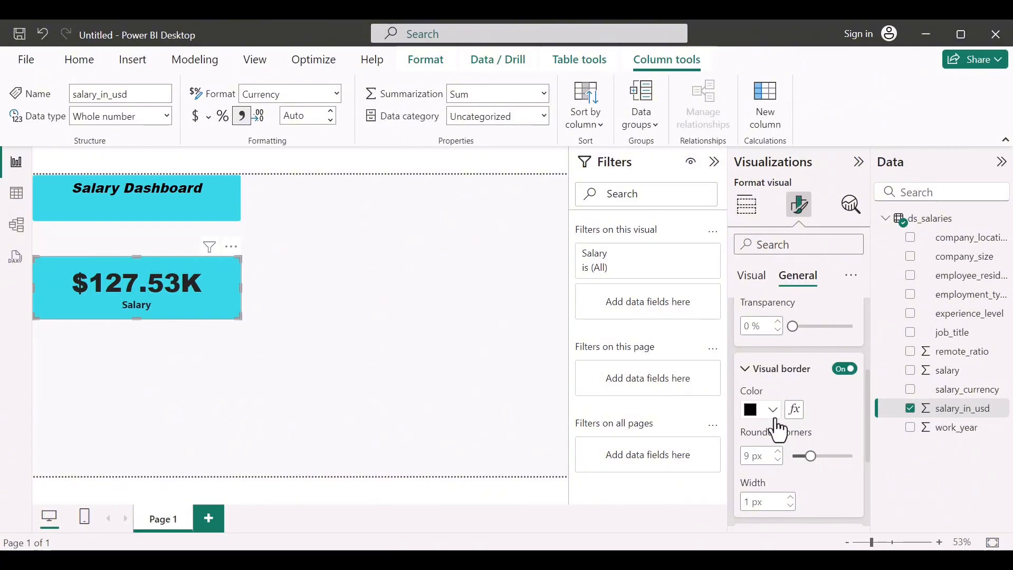
click(773, 409)
click(806, 343)
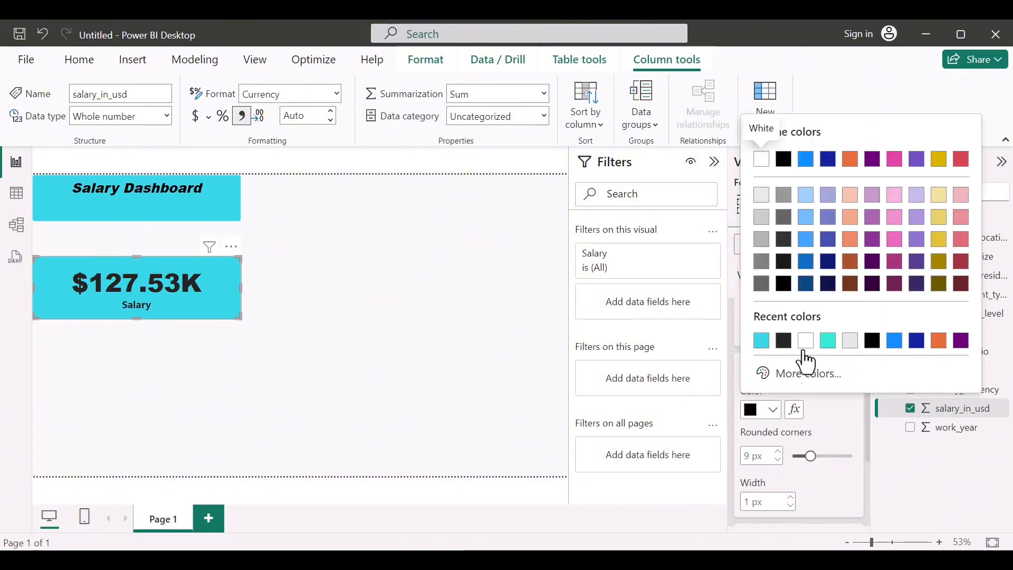
drag(809, 457, 804, 455)
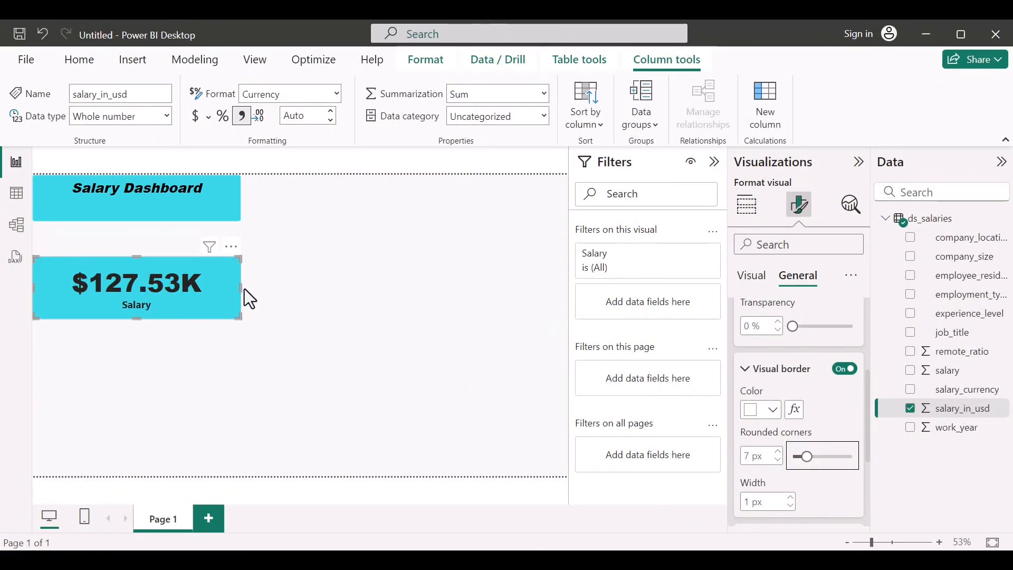
Step: Narrow the Salary card, place it just right of the title box with a small gap, and match the title box's height
drag(238, 289, 305, 208)
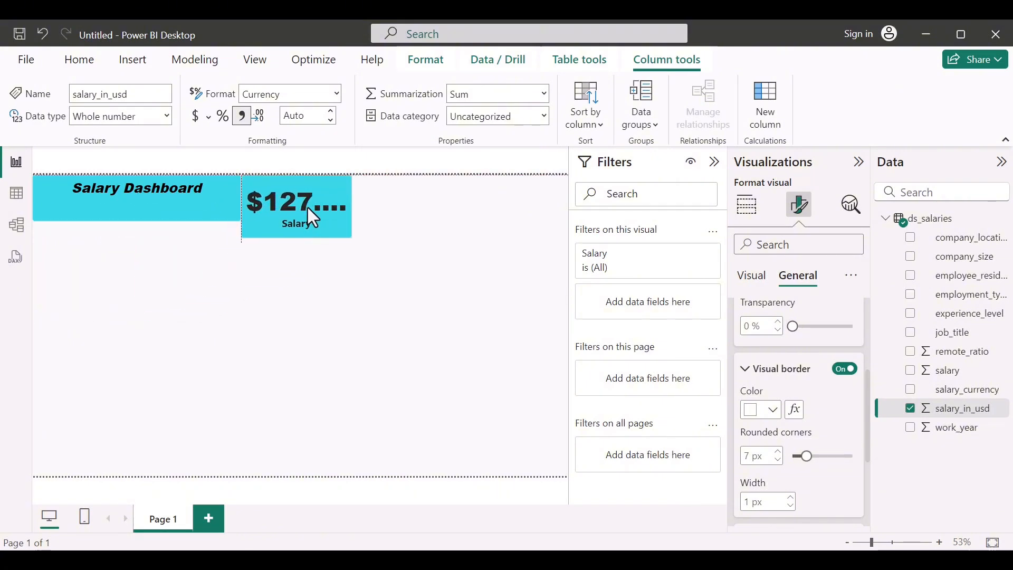
key(Right)
key(Right)
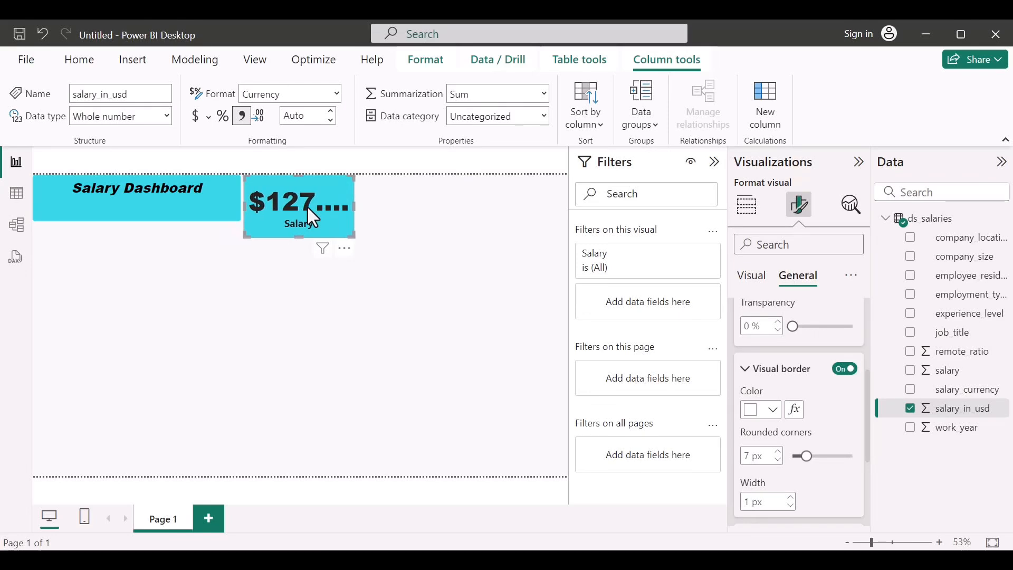
drag(300, 238, 303, 217)
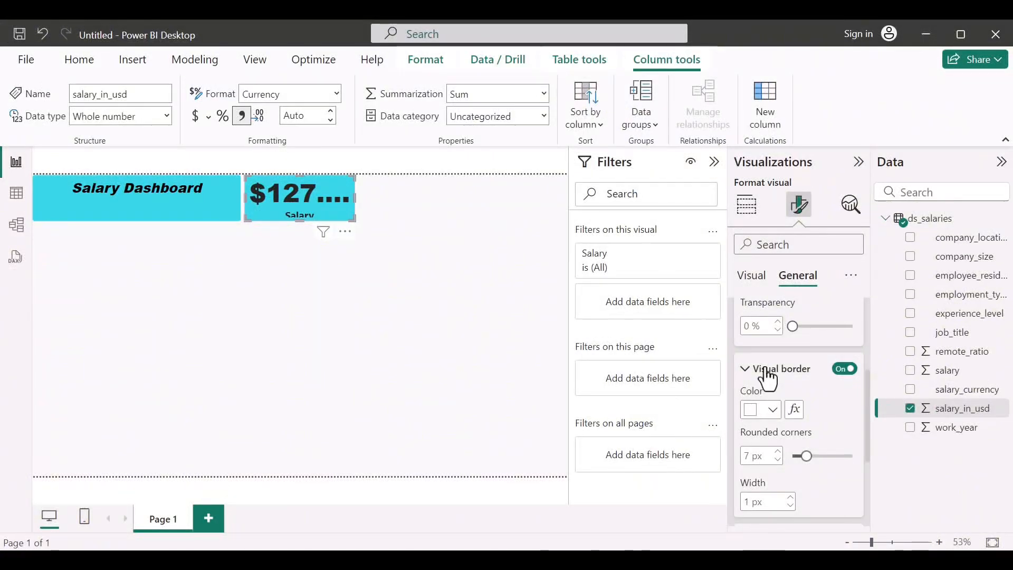
Step: Set the font size of the Salary card's callout value to 35
click(759, 280)
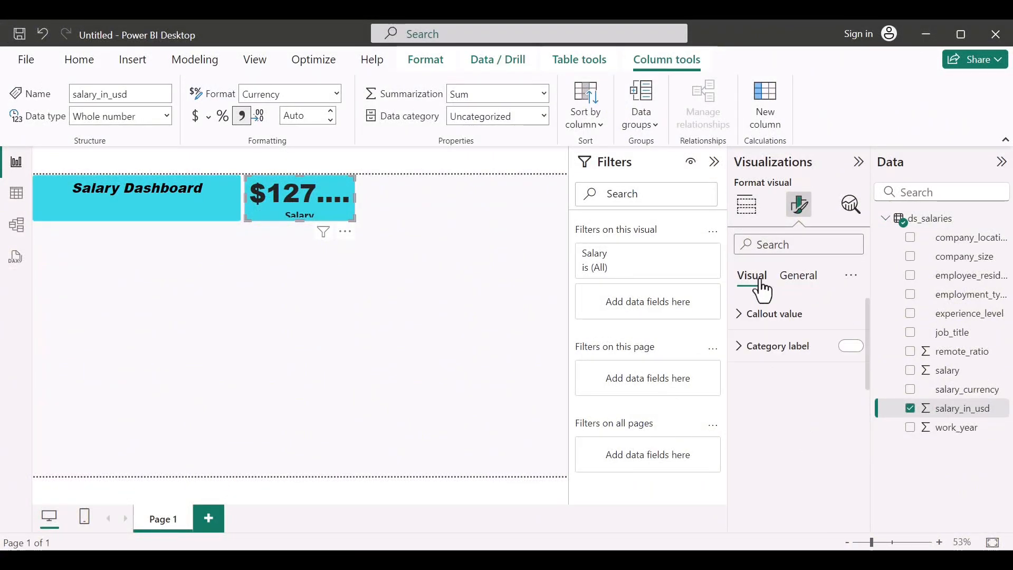
click(762, 316)
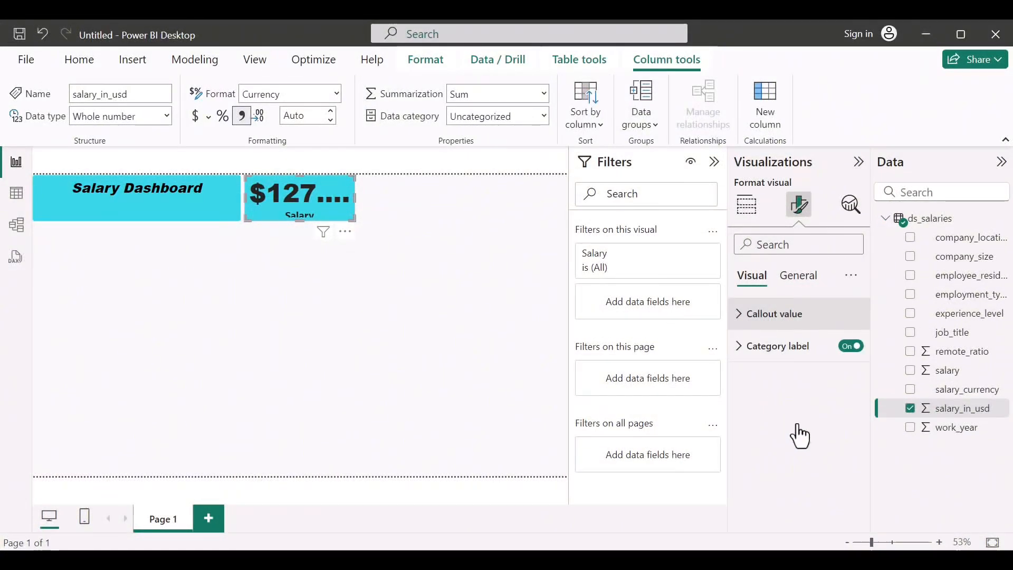
double_click(824, 370)
key(BackSpace)
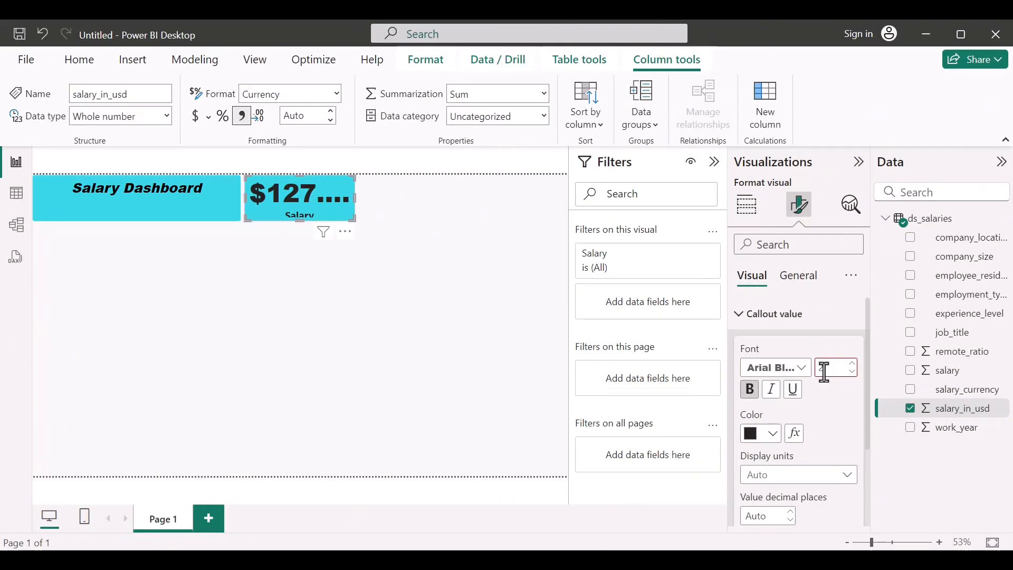
text(35)
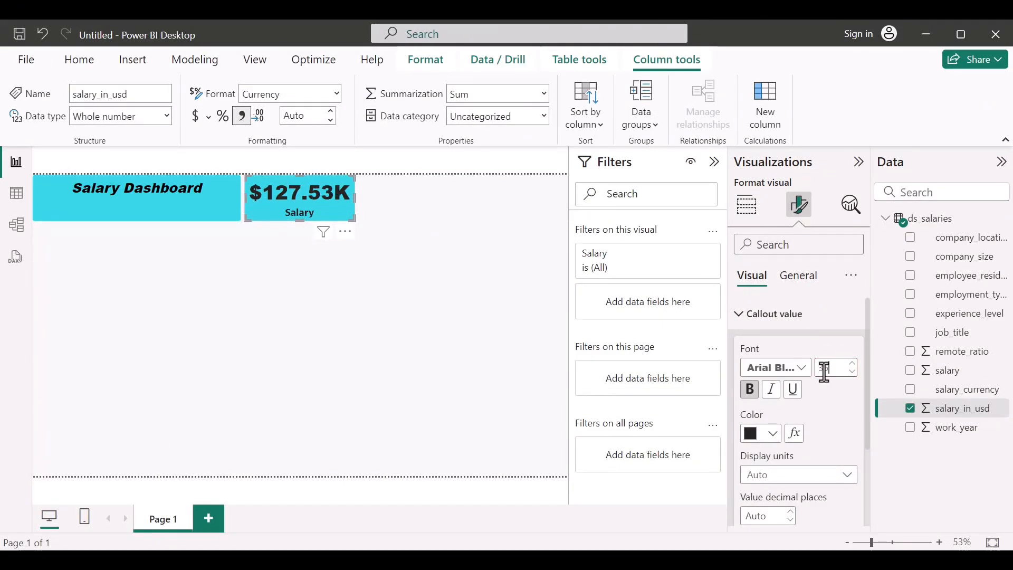
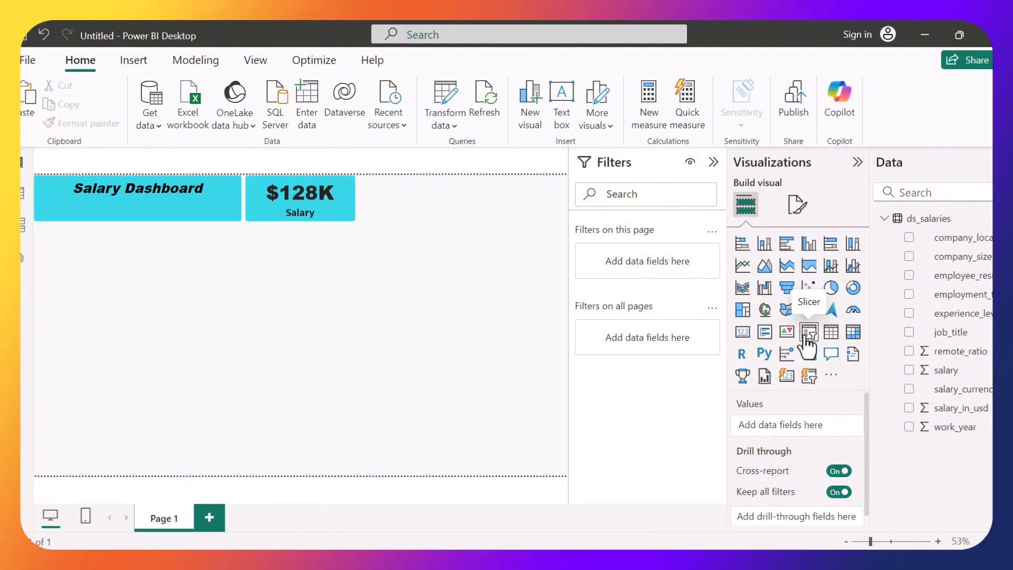
Step: Add a slicer for job_title to the page and collapse the report's filter pane
click(807, 334)
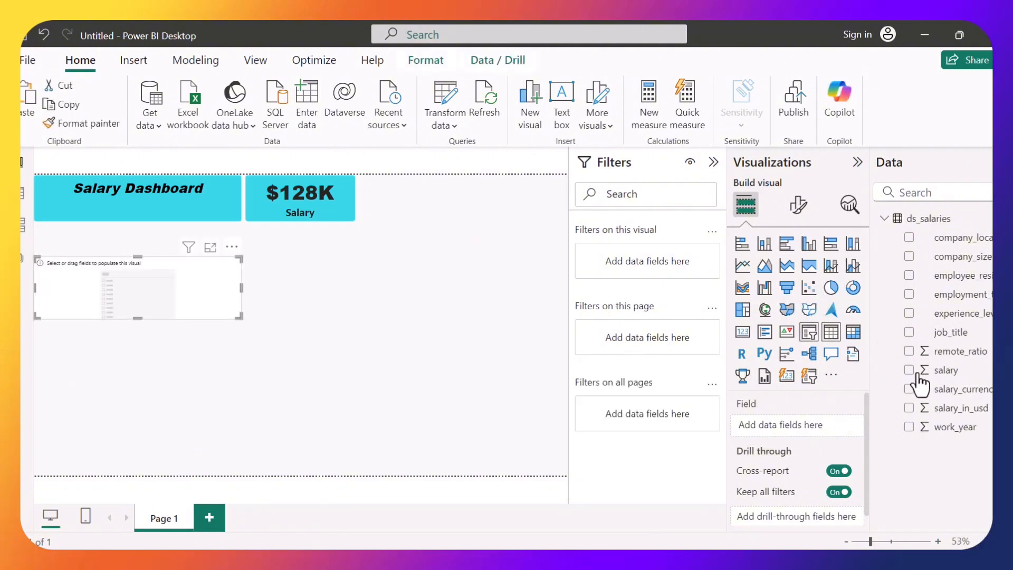
click(908, 332)
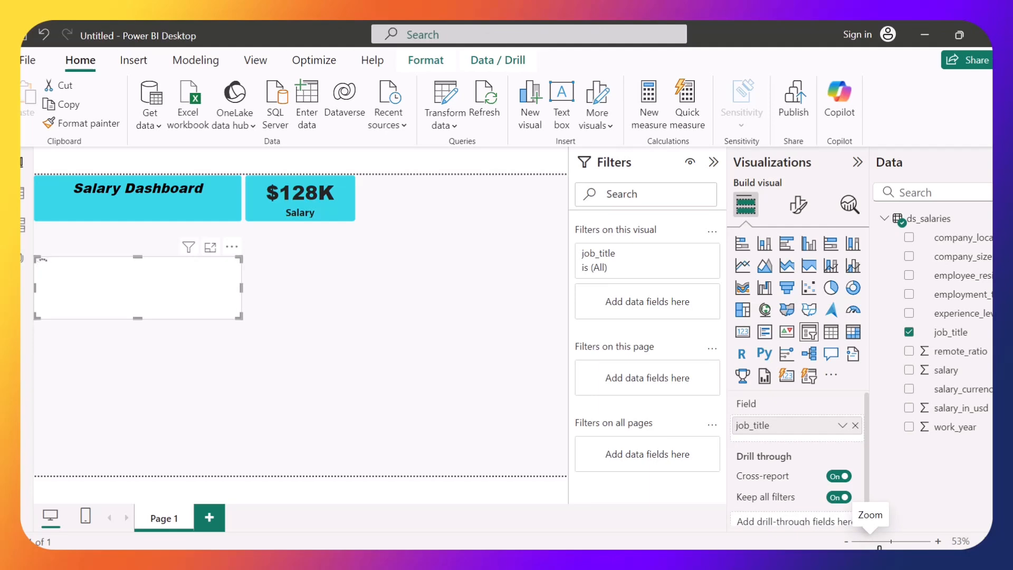
scroll(431, 165, up, 3)
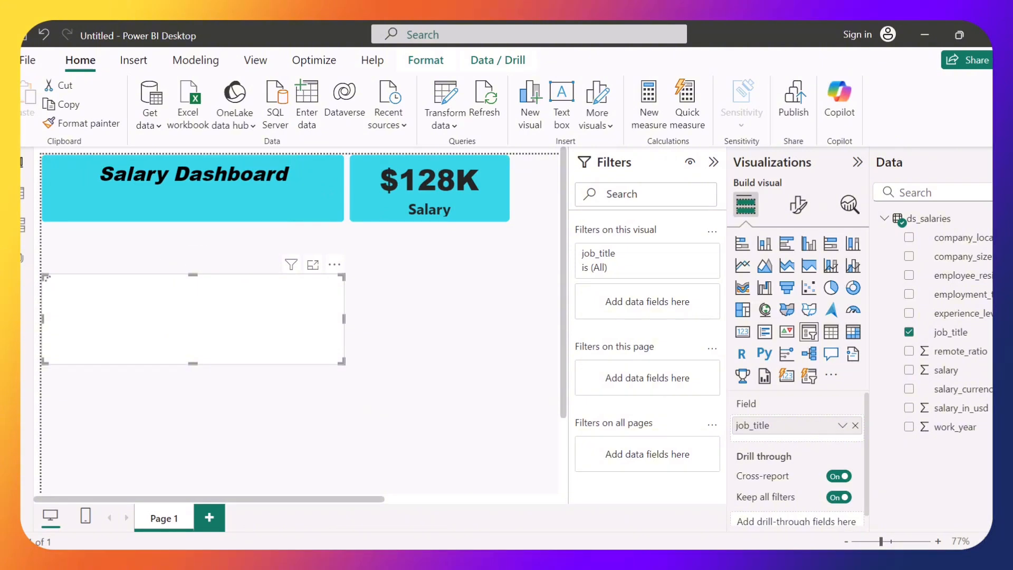
click(980, 541)
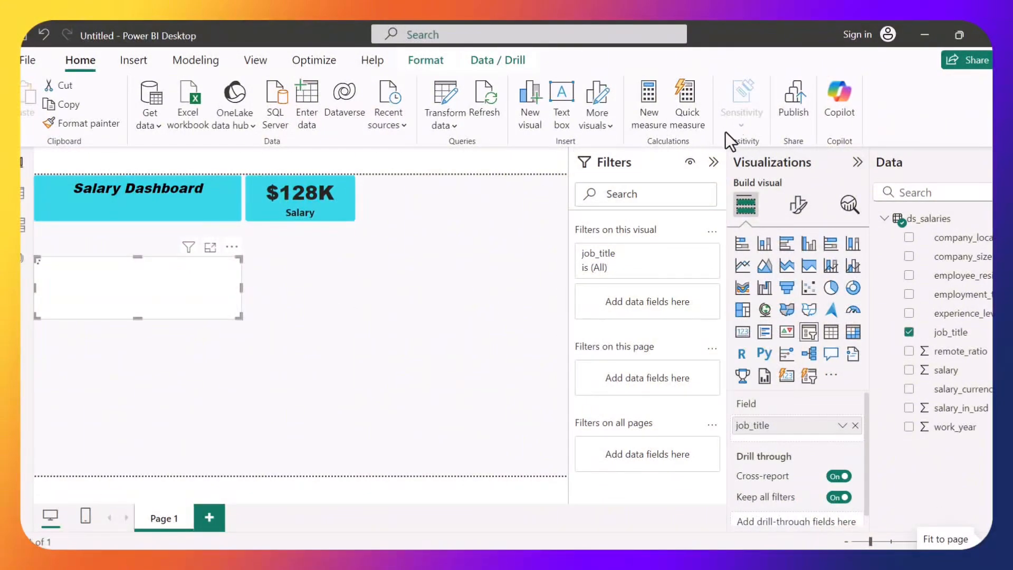
click(713, 162)
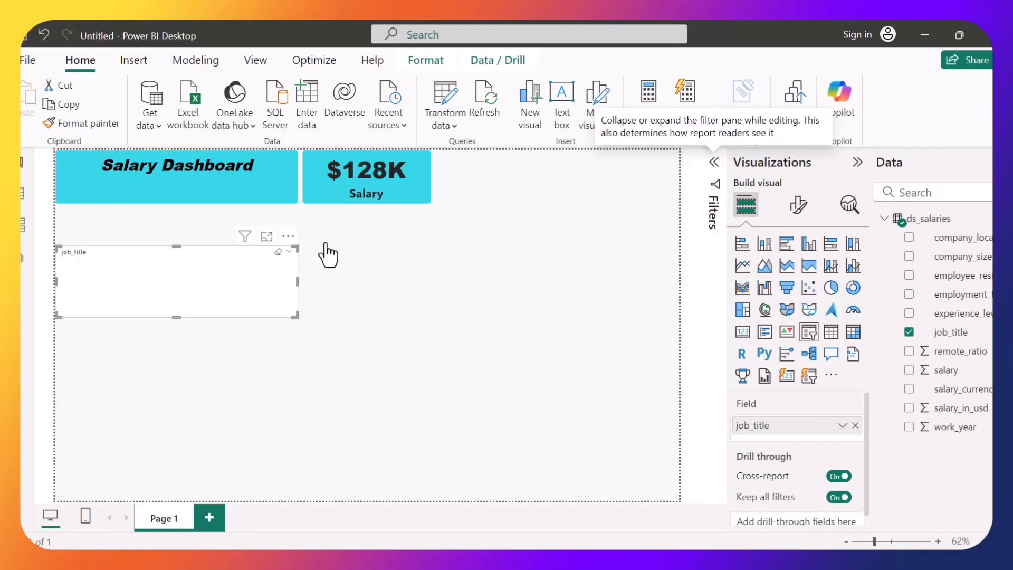
Step: Move the job_title slicer to the page's top edge and narrow it so it starts beside the Salary card's right edge
drag(493, 189, 552, 172)
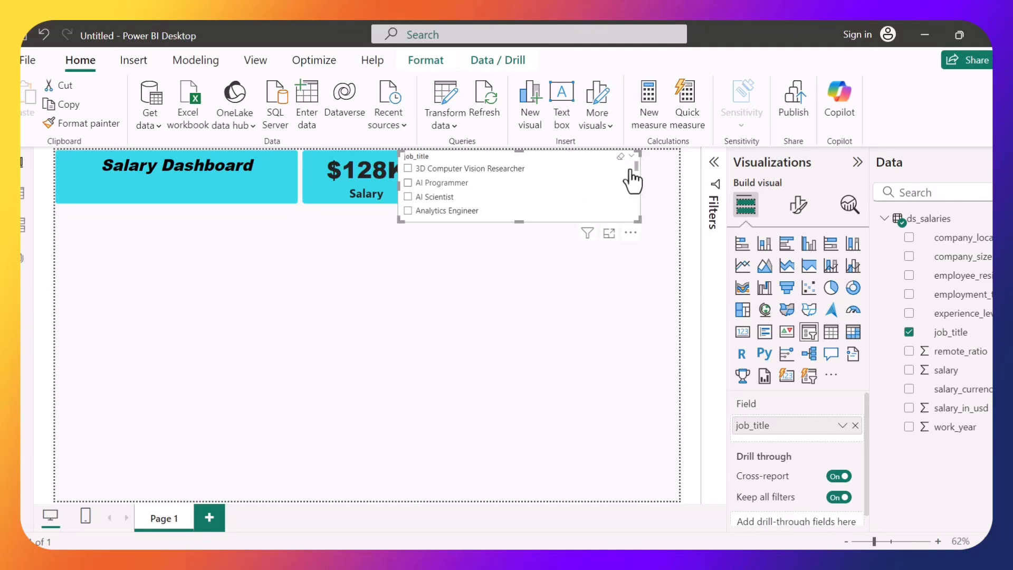
drag(638, 185, 538, 208)
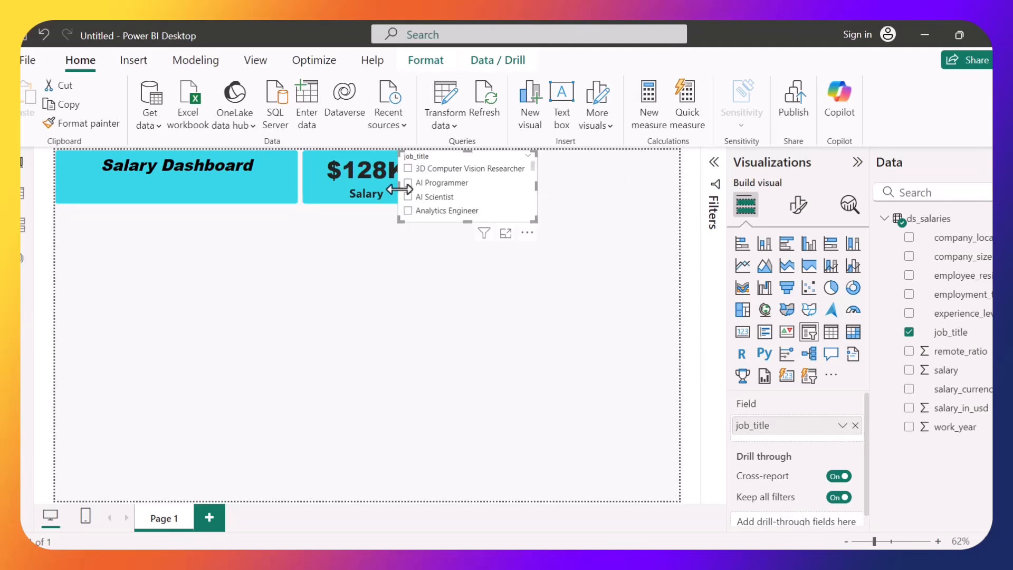
mouse_move(399, 190)
mouse_down()
mouse_move(429, 195)
mouse_move(414, 195)
mouse_up()
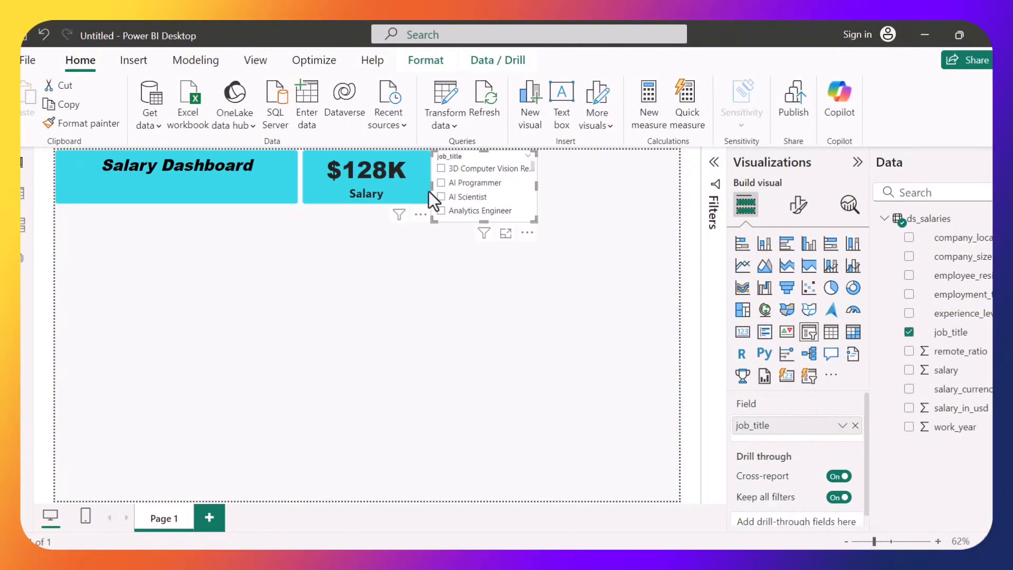
Step: Narrow the Salary card from its right side to widen the gap before the job_title slicer
click(406, 174)
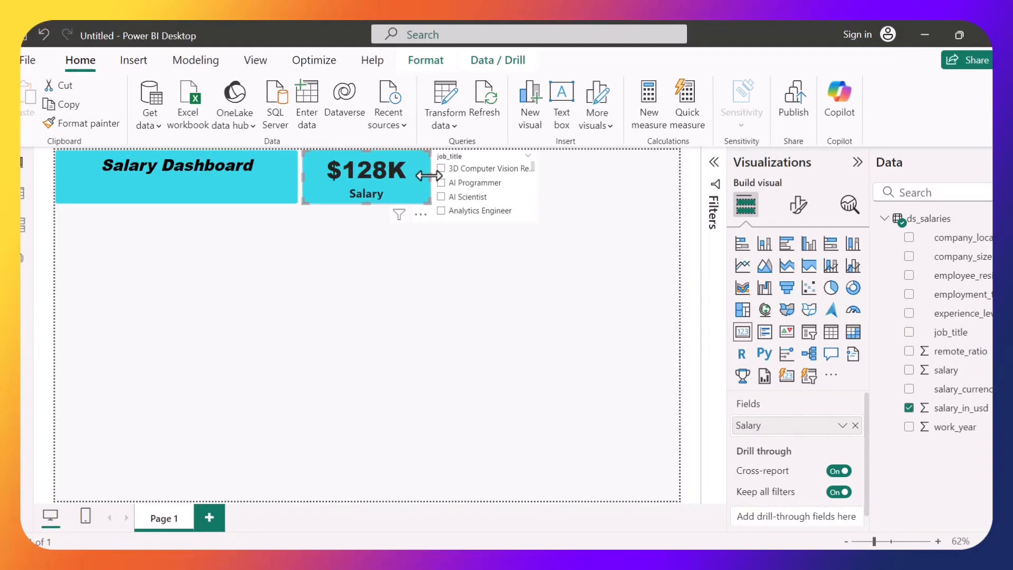
drag(428, 175, 404, 175)
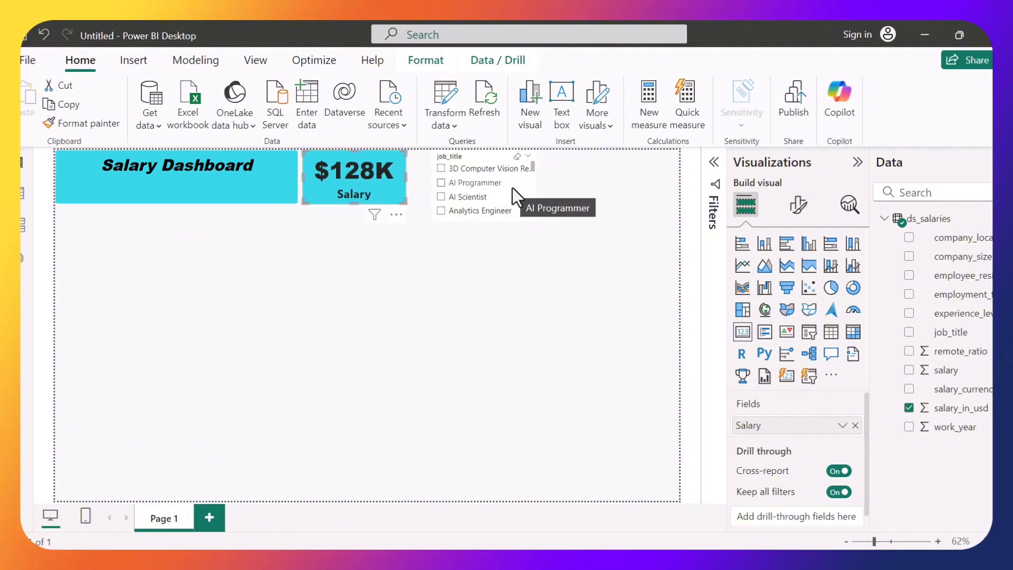
Step: Shorten the job_title slicer to the Salary card's height, move it right beside the card with a small gap, and leave no job title selected
click(520, 208)
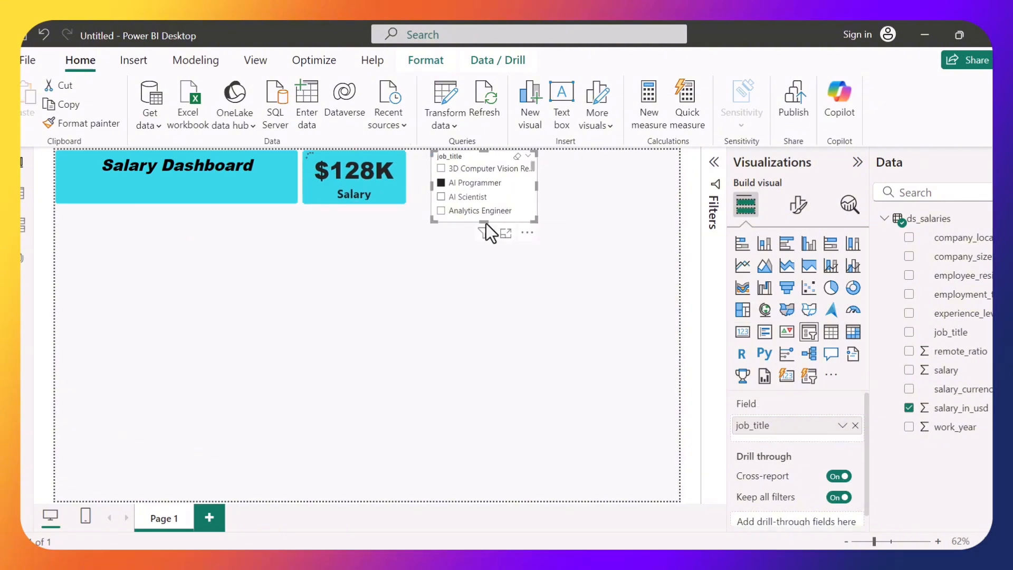
click(484, 232)
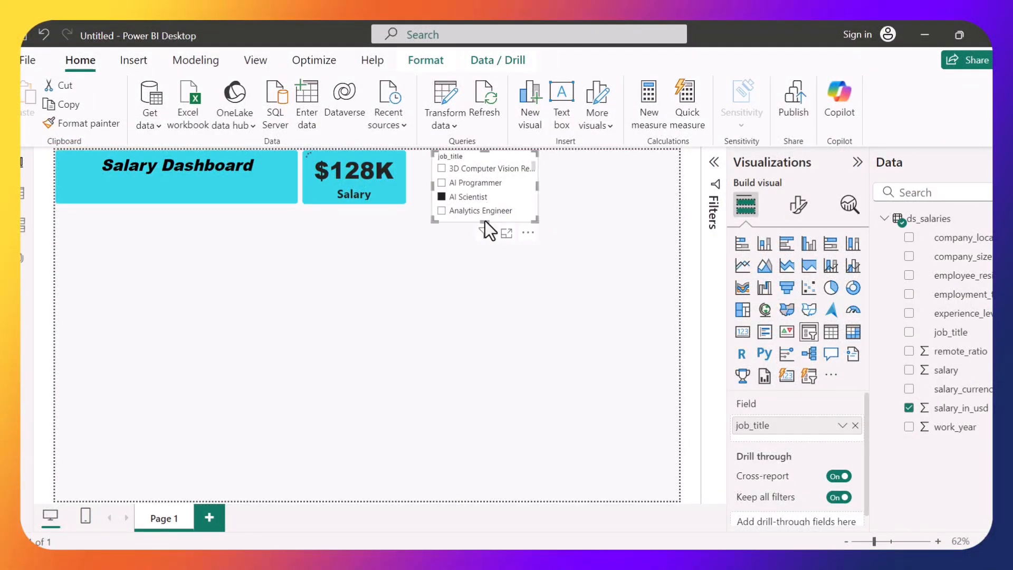
mouse_move(485, 220)
mouse_down()
mouse_move(483, 198)
mouse_move(485, 206)
mouse_up()
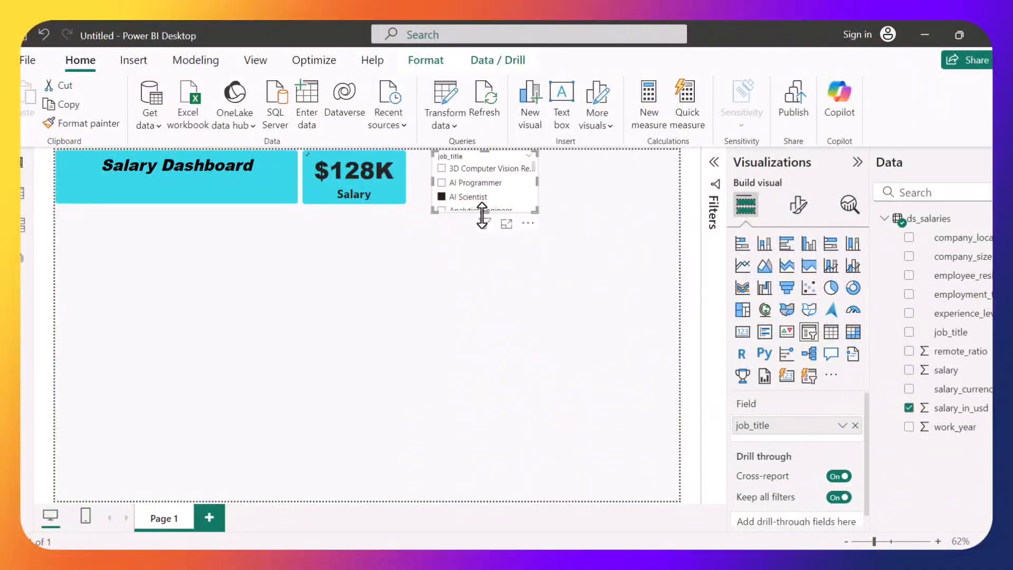
drag(482, 205, 510, 188)
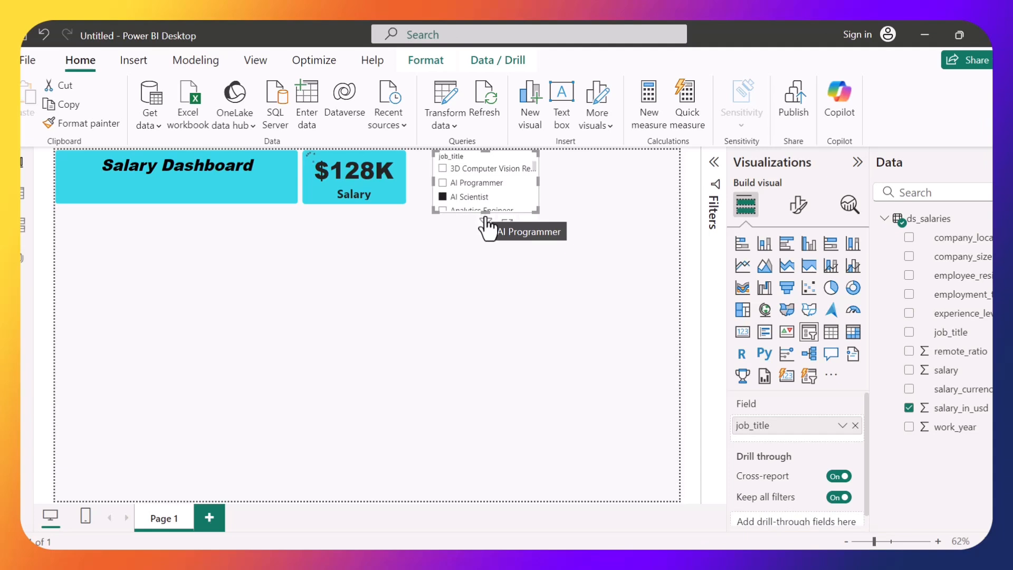
click(469, 182)
drag(486, 211, 496, 190)
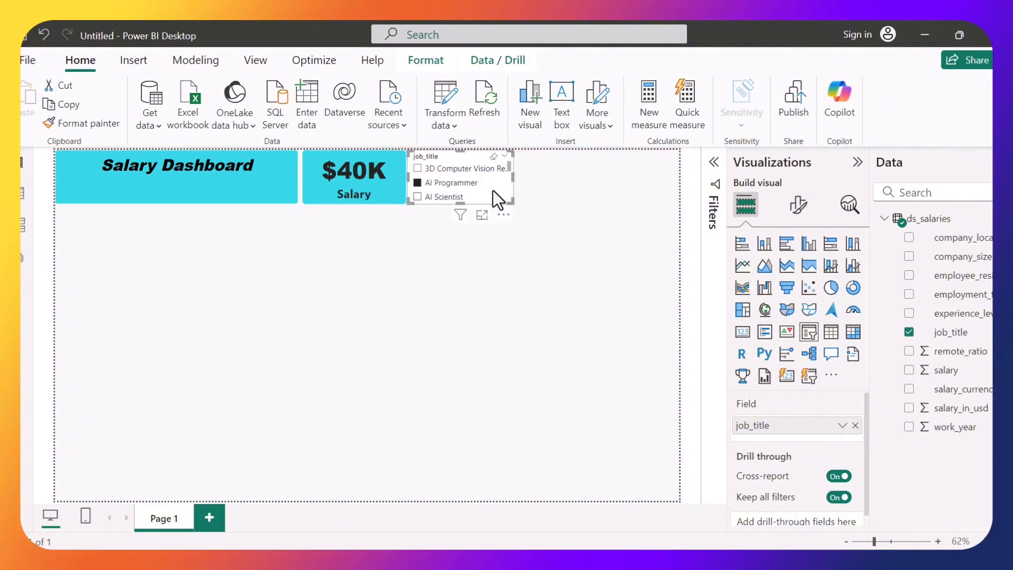
click(420, 182)
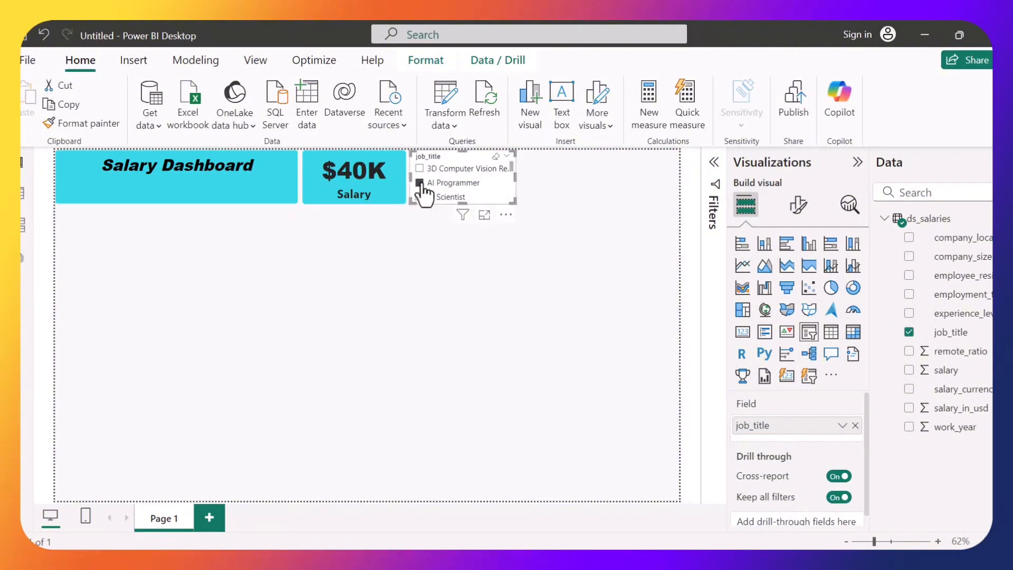
click(421, 182)
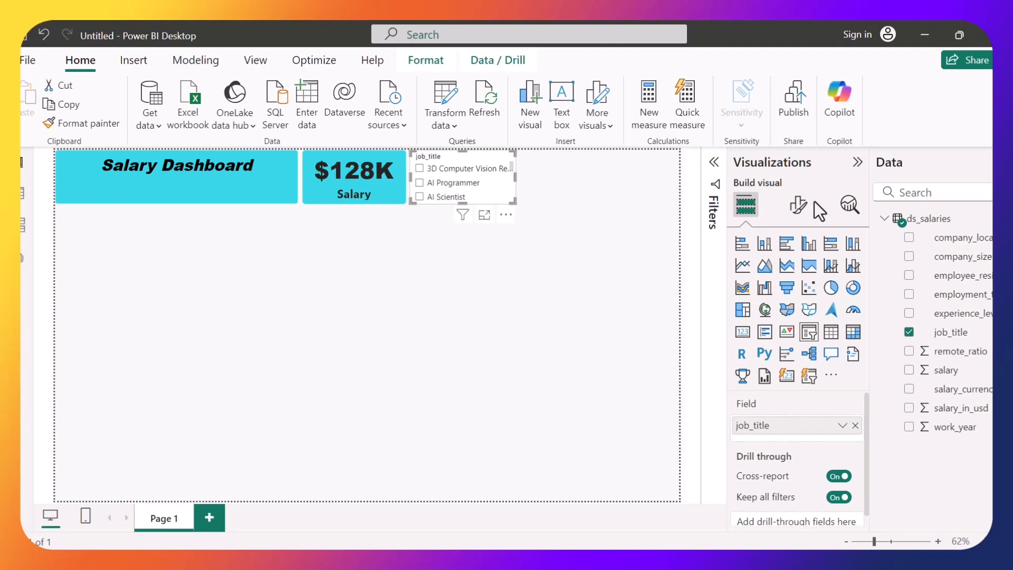
Step: Change the job_title slicer's style to Dropdown
click(795, 207)
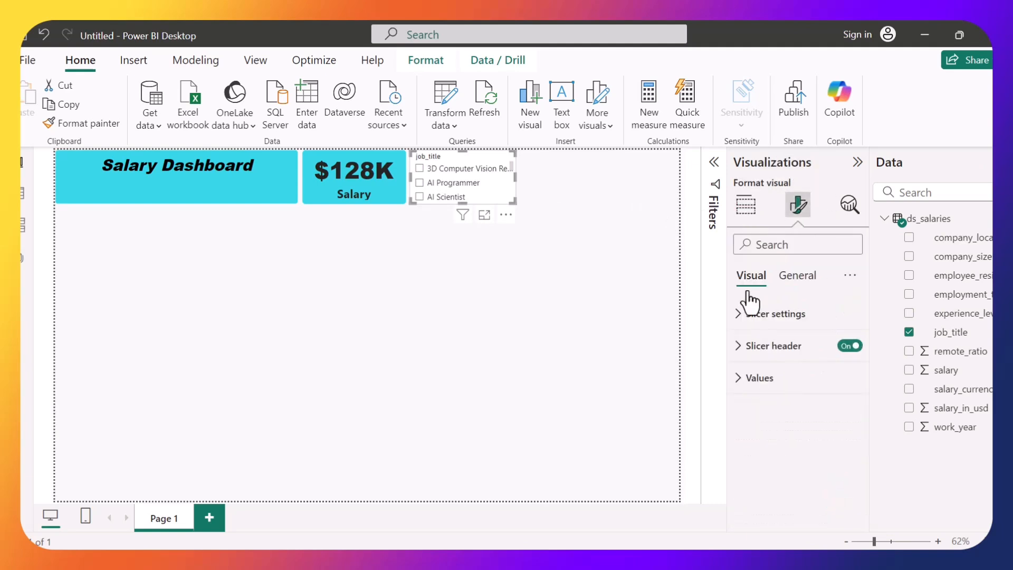
click(799, 277)
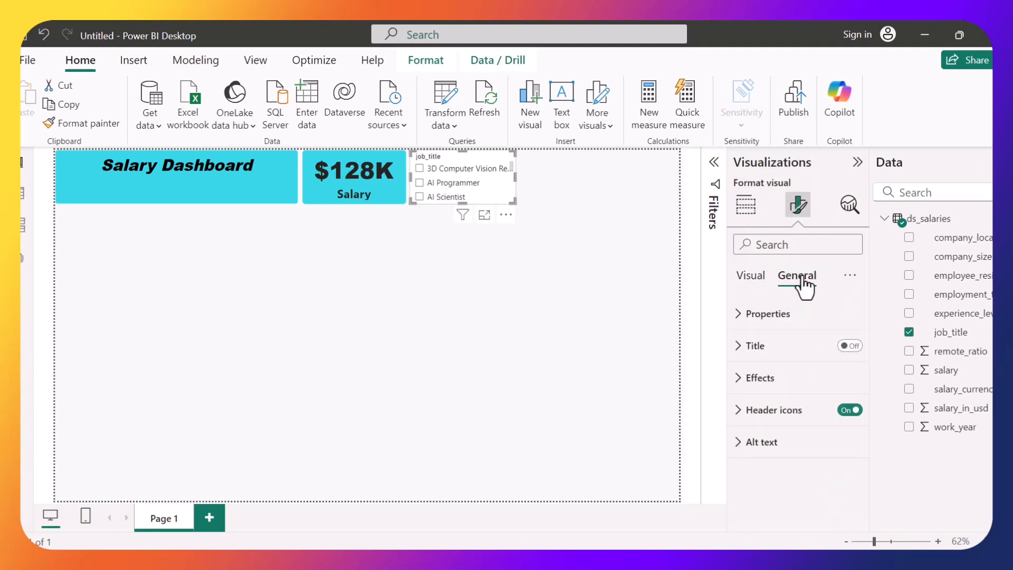
click(753, 289)
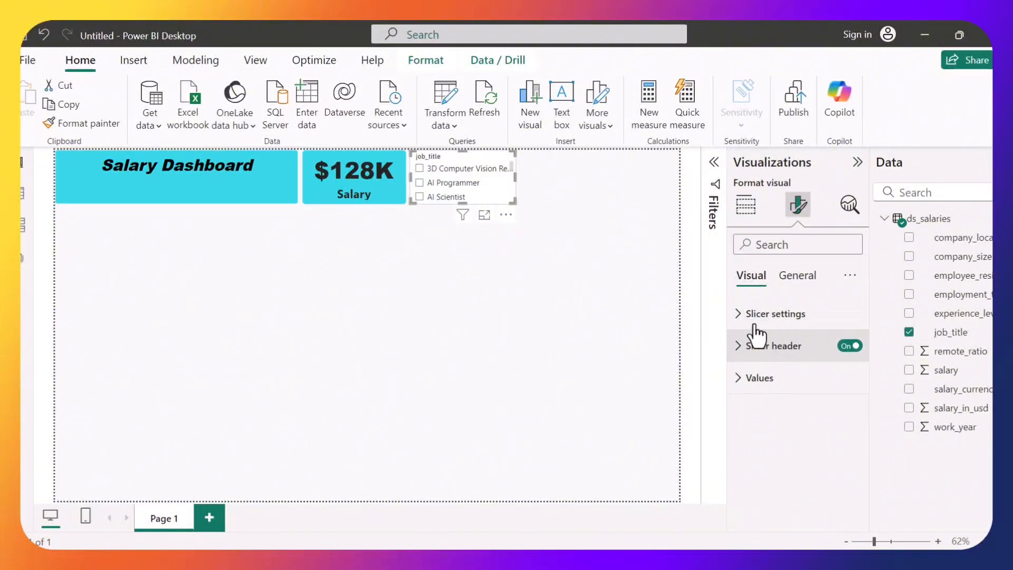
click(763, 315)
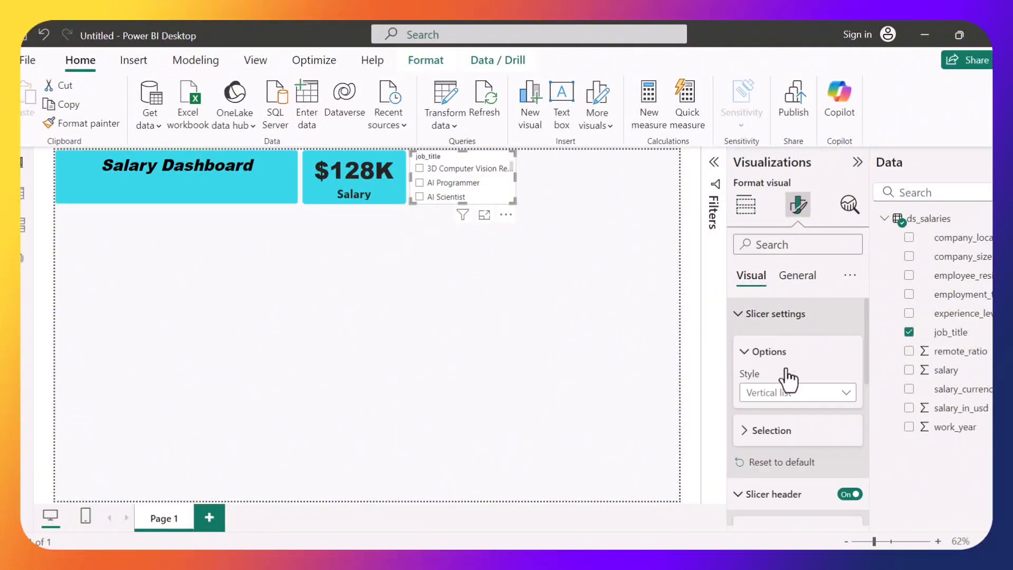
click(792, 393)
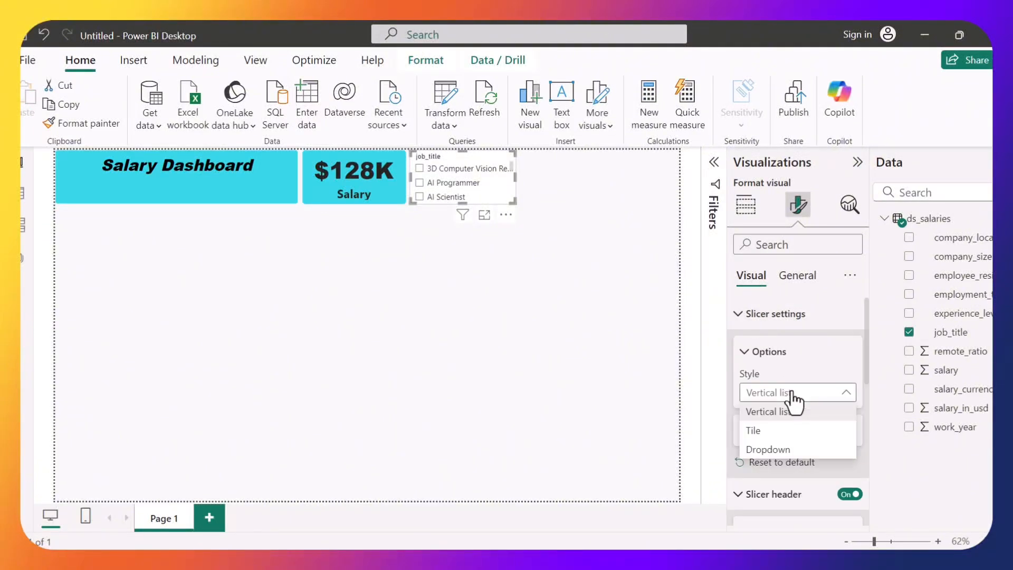
click(785, 450)
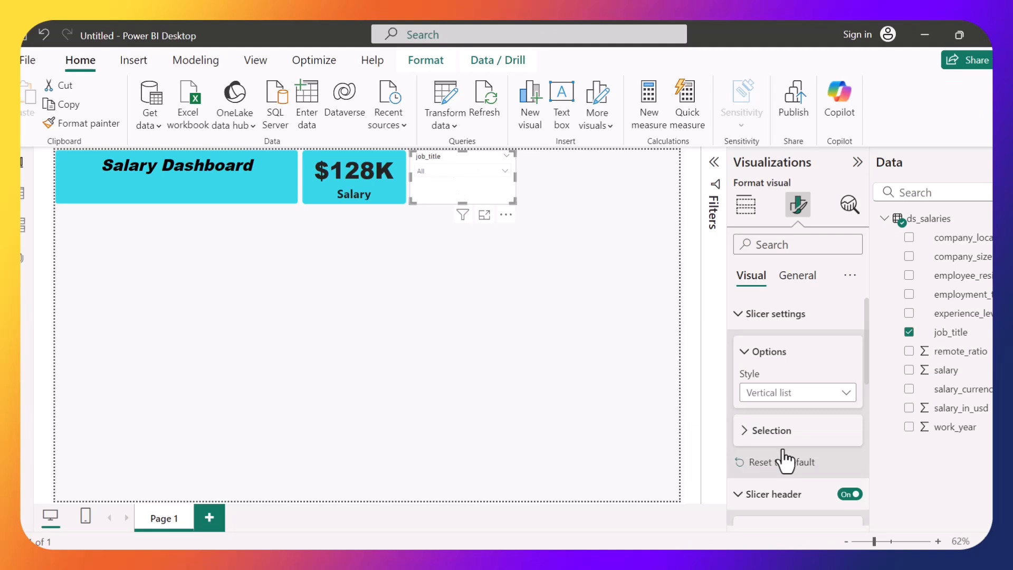
Step: Rename the slicer header's title text to "Job Title"
click(781, 494)
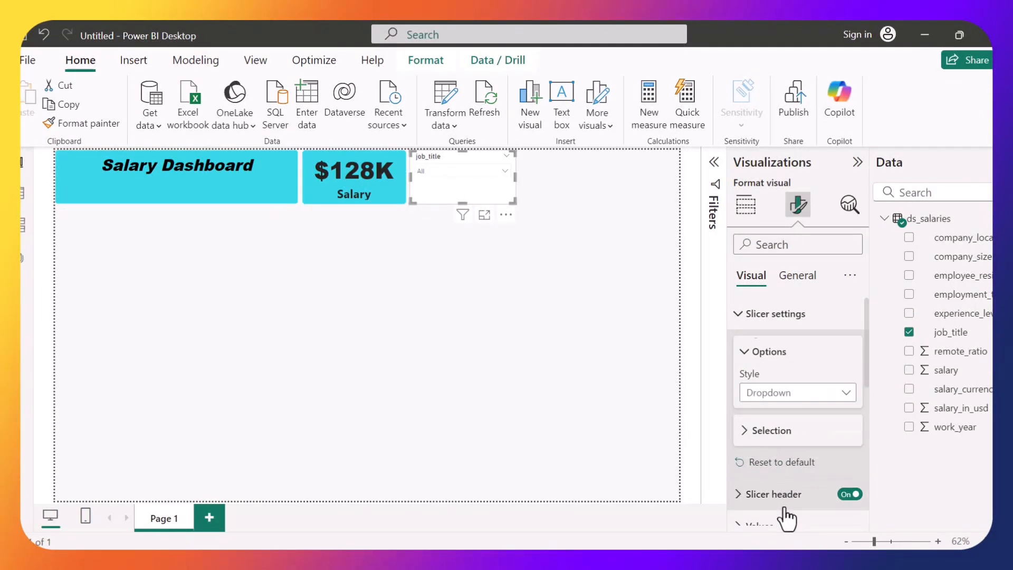
scroll(786, 519, down, 1)
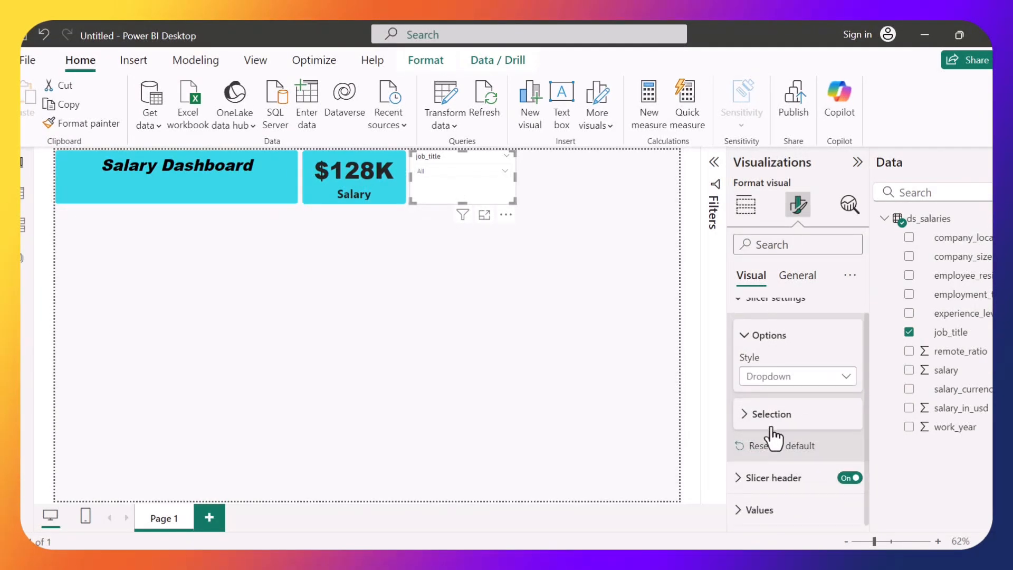
click(774, 477)
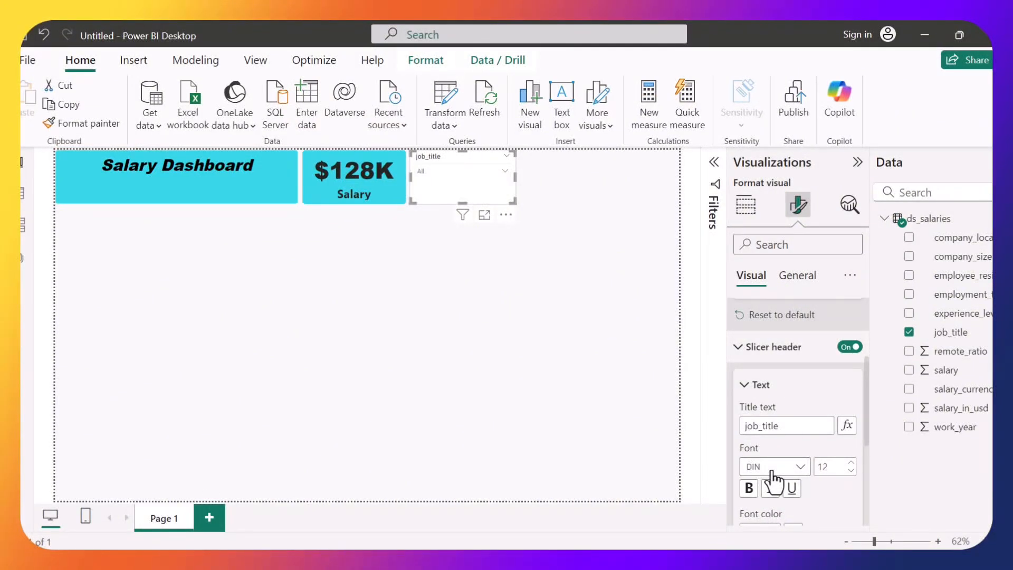
click(764, 428)
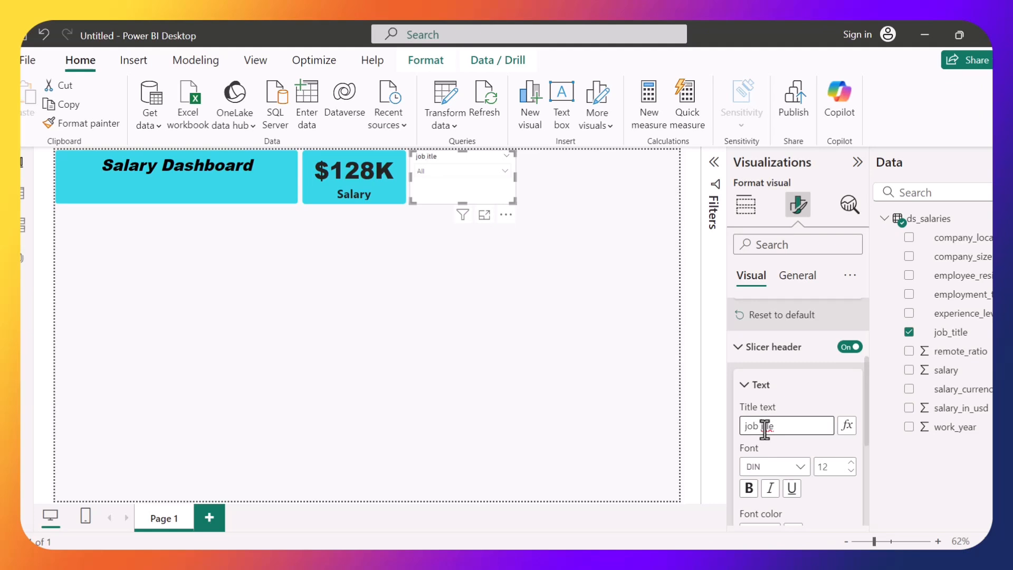
text(T)
text(J)
Step: Format the slicer header text in Arial Black, size 16, bold
click(799, 469)
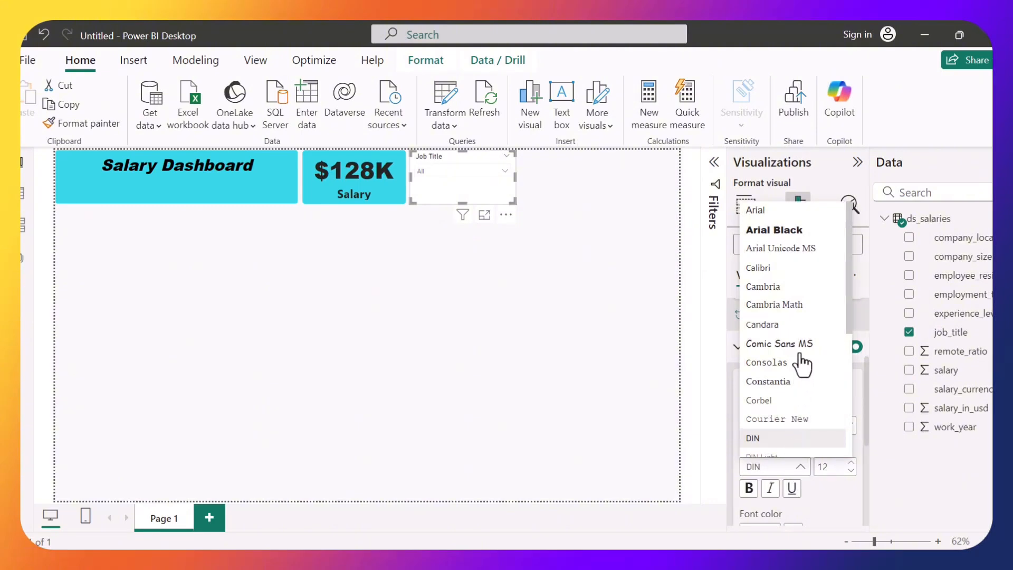
click(772, 235)
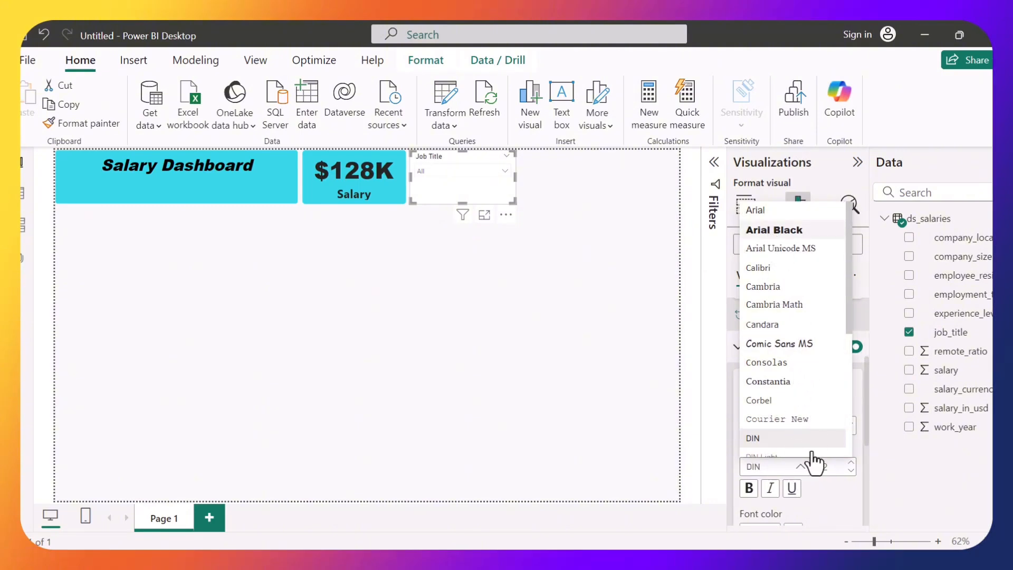
click(850, 465)
click(850, 464)
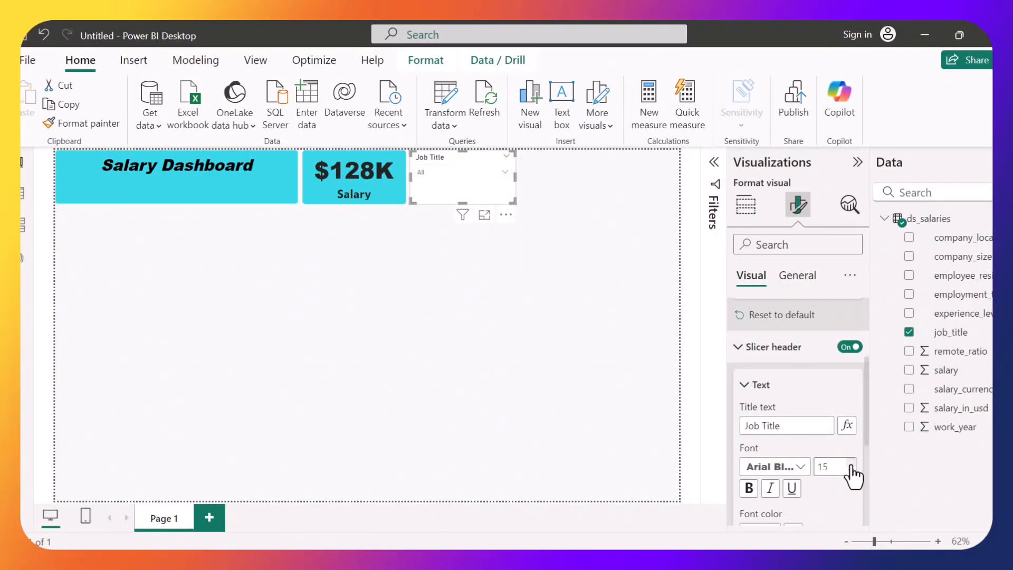
click(850, 464)
click(850, 465)
click(850, 463)
click(749, 489)
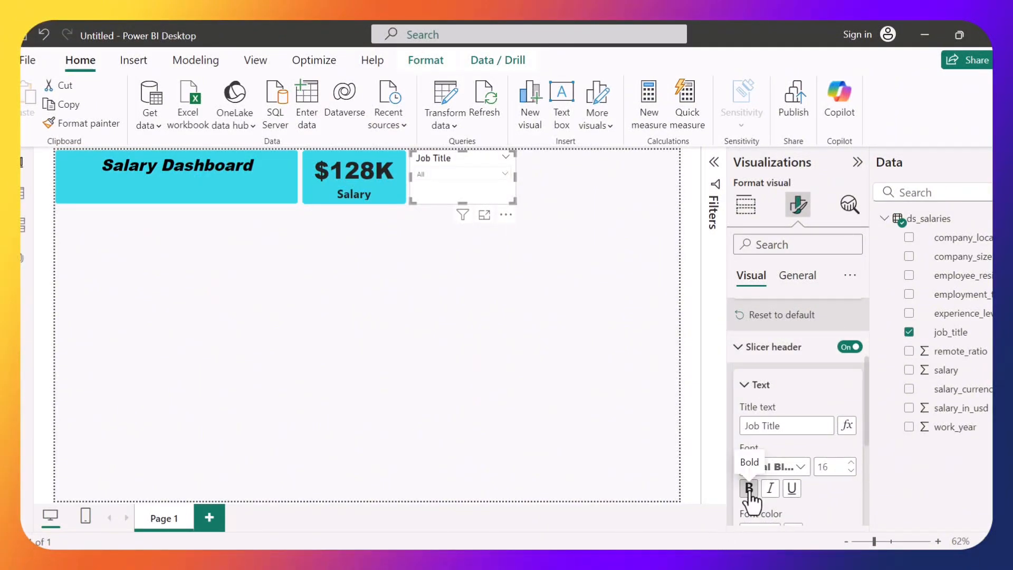
scroll(796, 483, down, 1)
scroll(796, 482, down, 1)
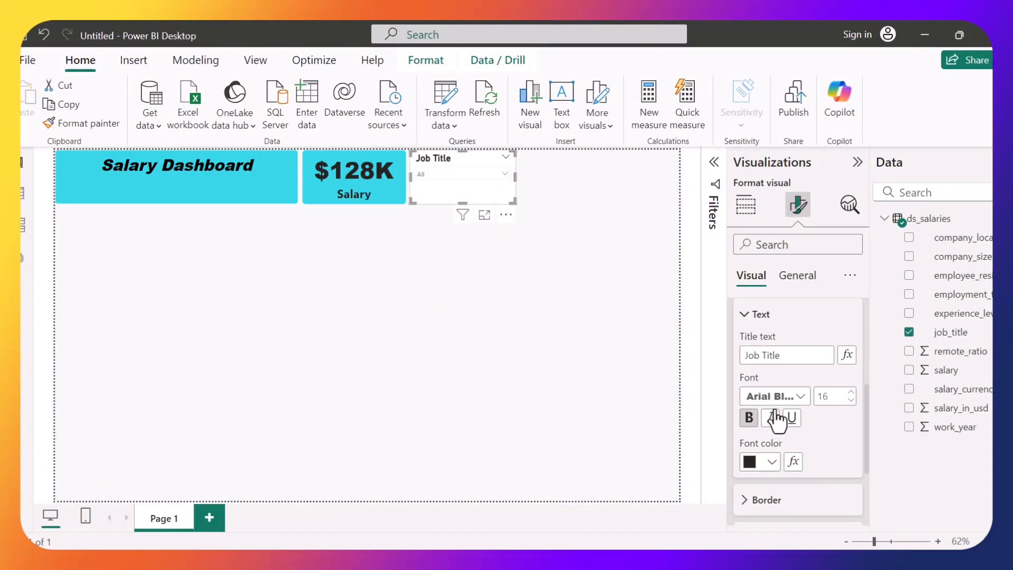
click(803, 397)
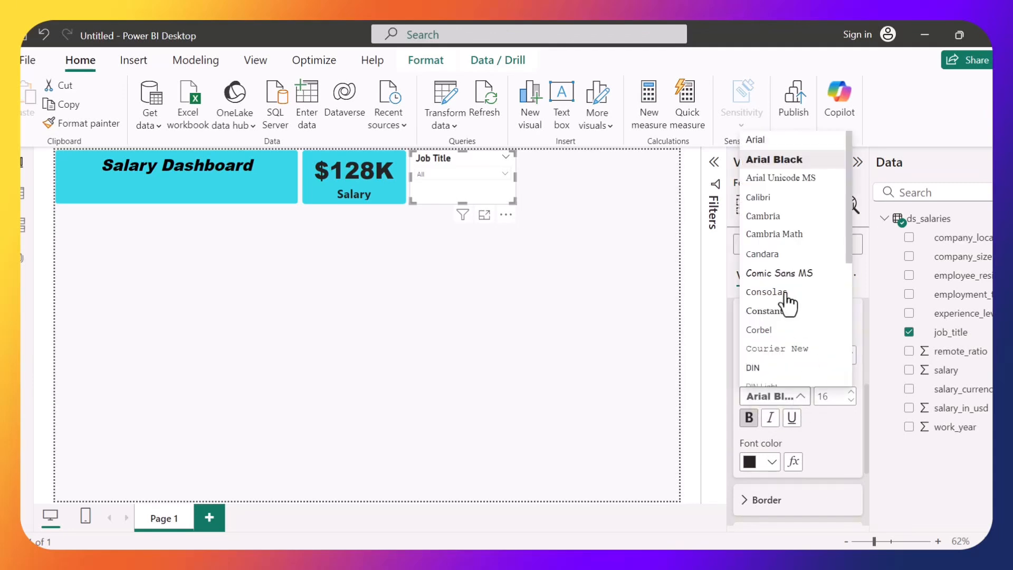
scroll(786, 296, down, 3)
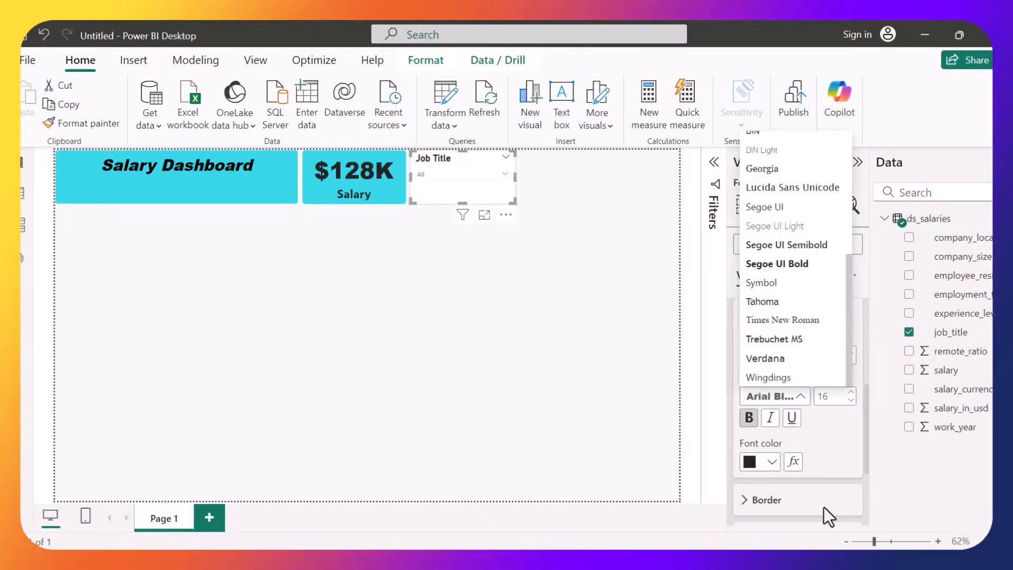
click(763, 478)
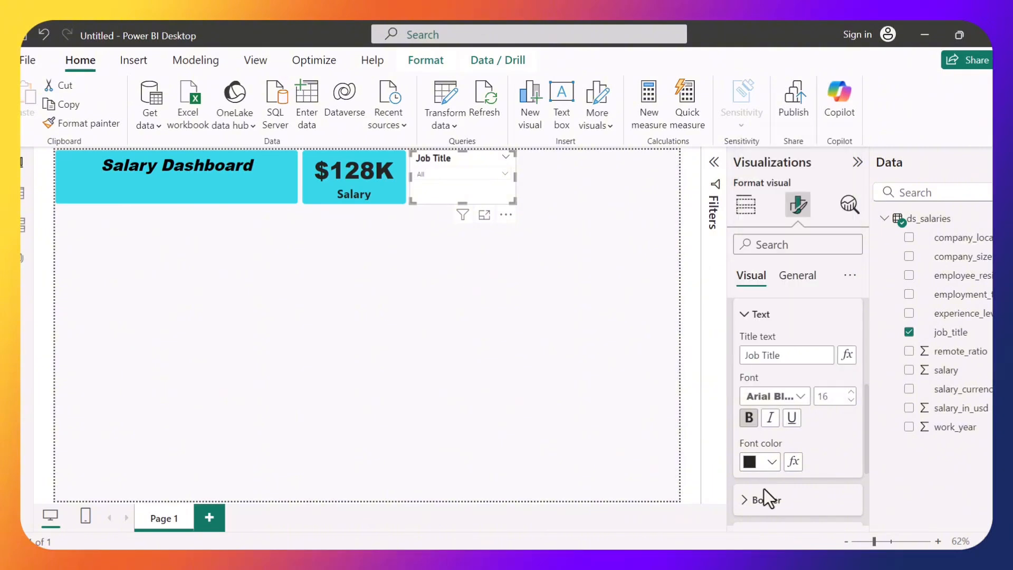
Step: Make the slicer's values text bold and set its font size to 18
scroll(765, 508, down, 3)
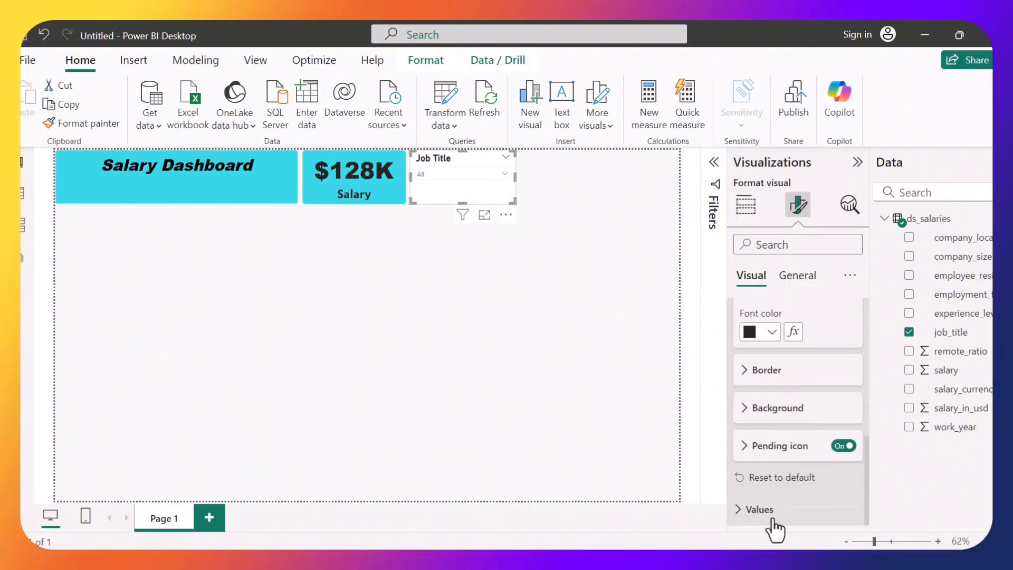
click(773, 519)
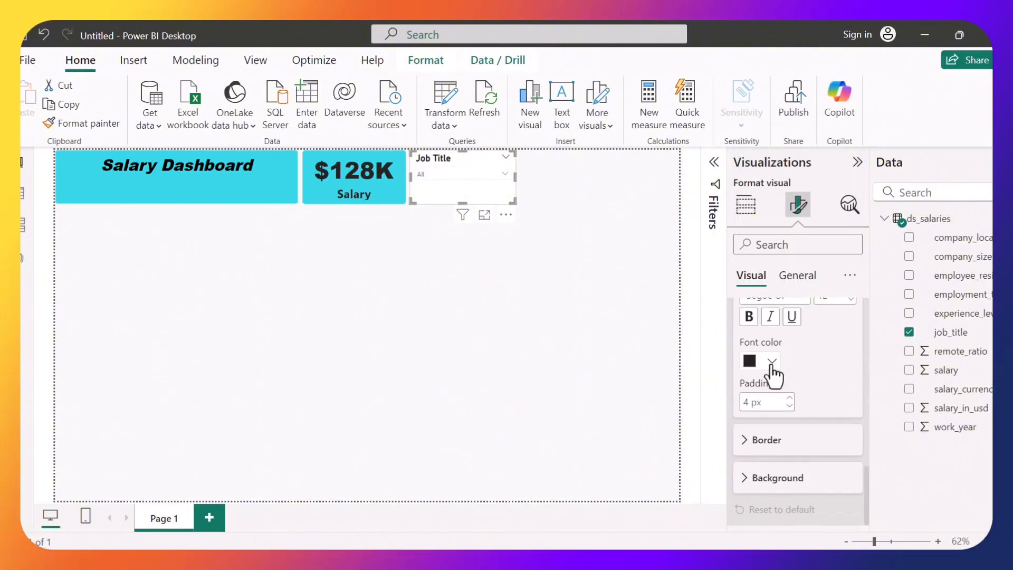
scroll(771, 368, up, 2)
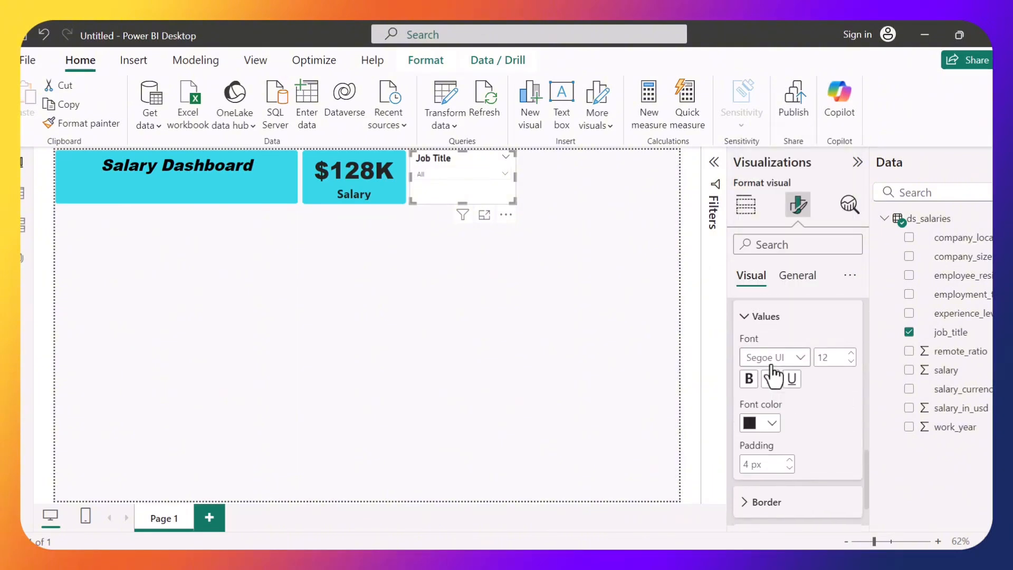
click(745, 379)
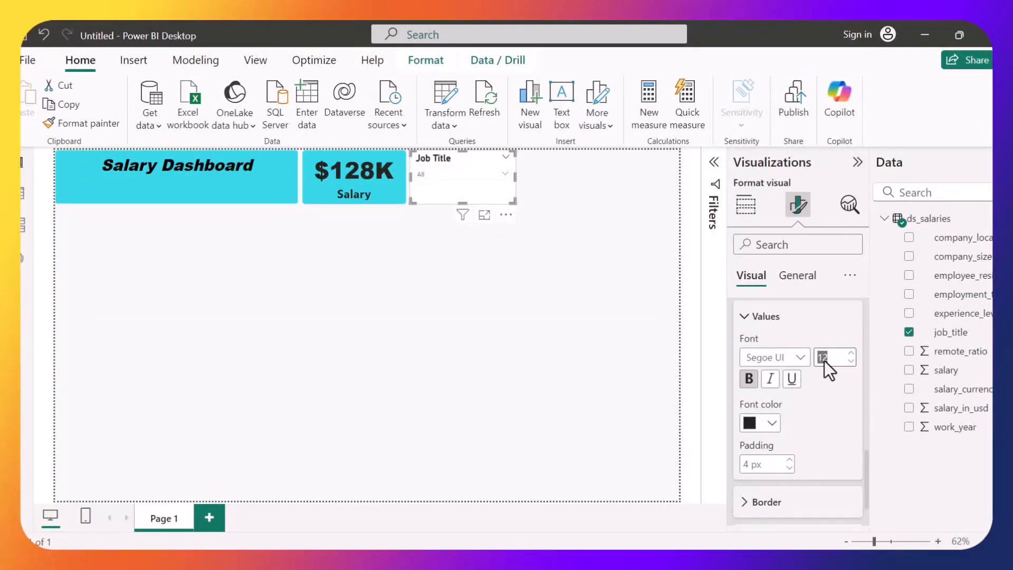
text(18)
click(808, 341)
scroll(808, 341, up, 10)
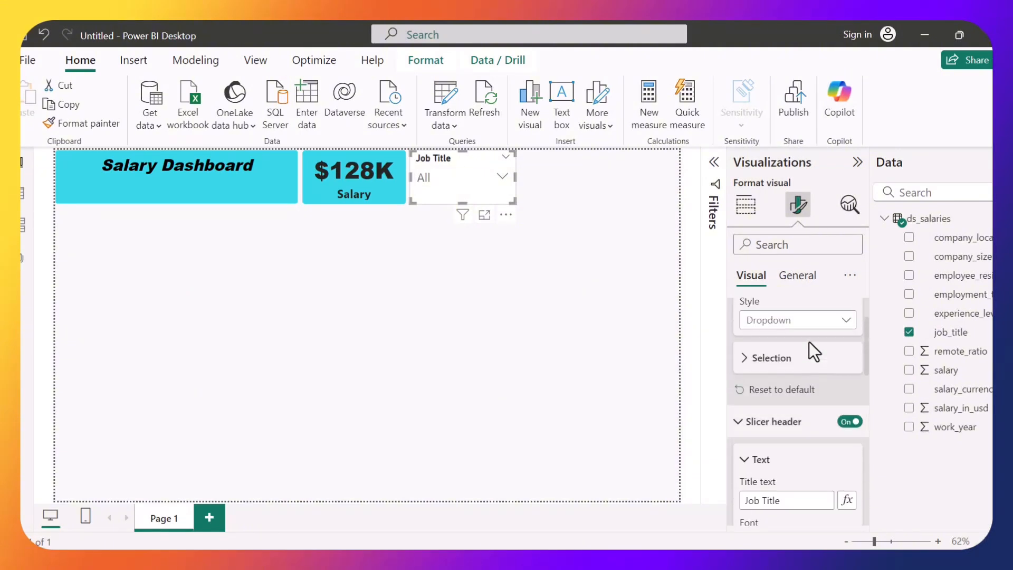
Step: Set the Job Title slicer's header font size to 18 and shorten the slicer slightly from its lower edge
scroll(799, 453, down, 3)
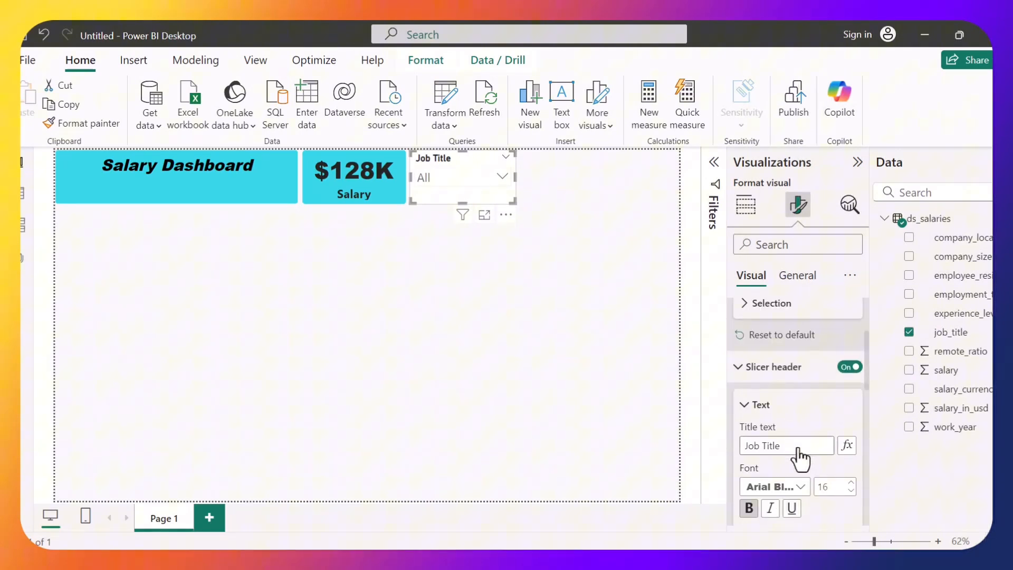
click(851, 483)
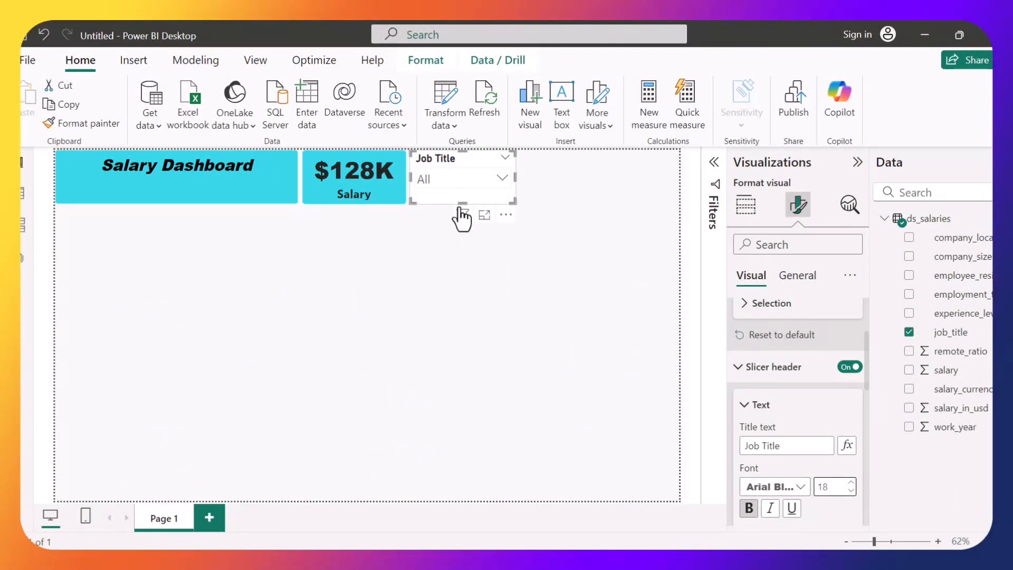
drag(459, 202, 458, 193)
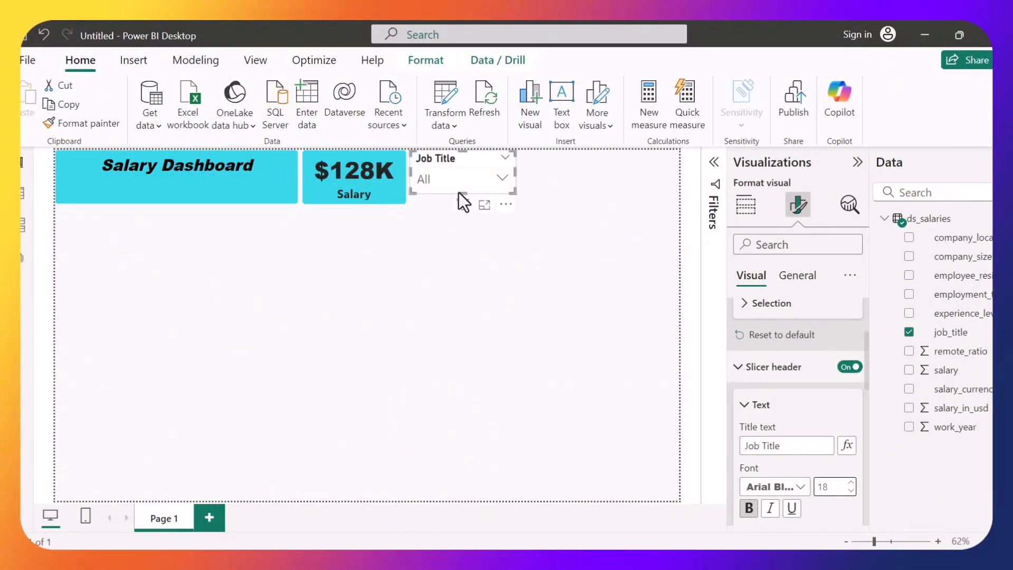
Step: Fill the Job Title slicer's background with the same recent cyan colour used by the title box and Salary card
click(795, 280)
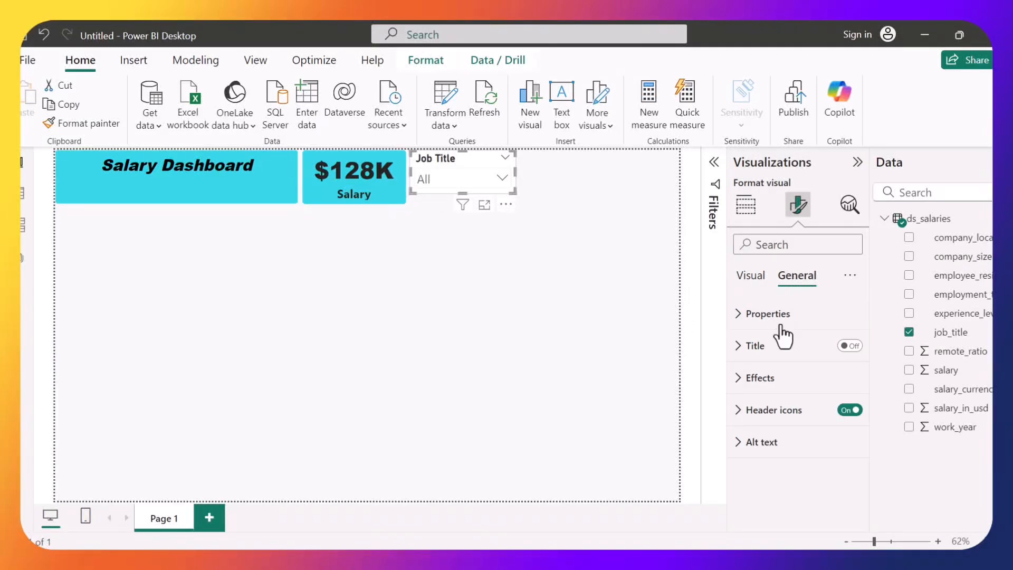
click(764, 386)
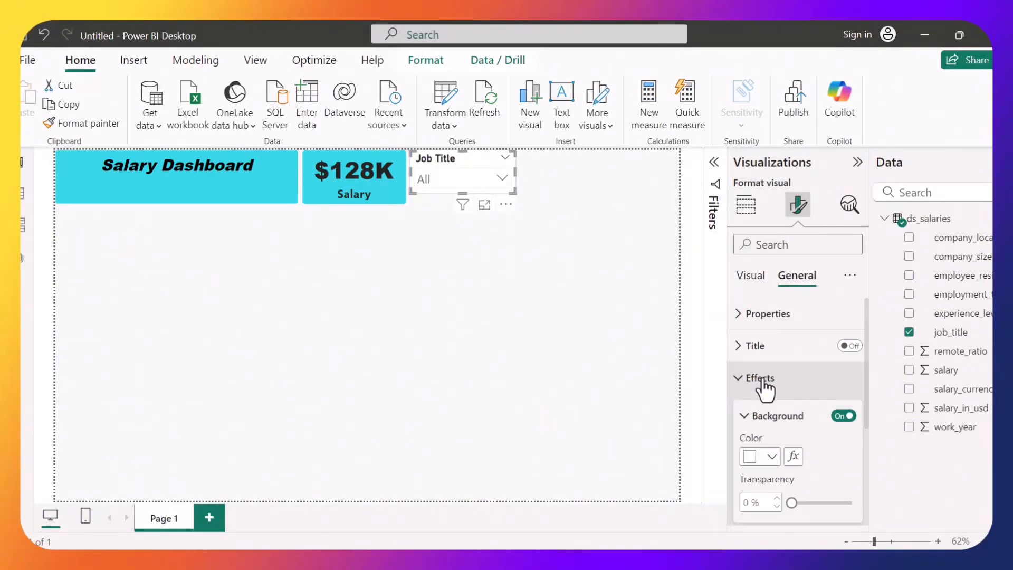
click(771, 457)
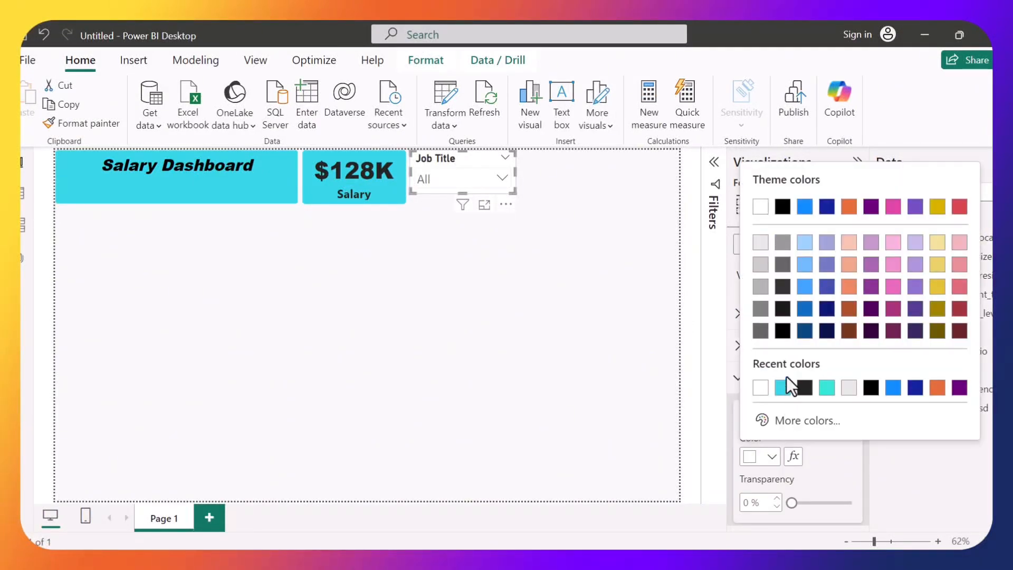
click(784, 389)
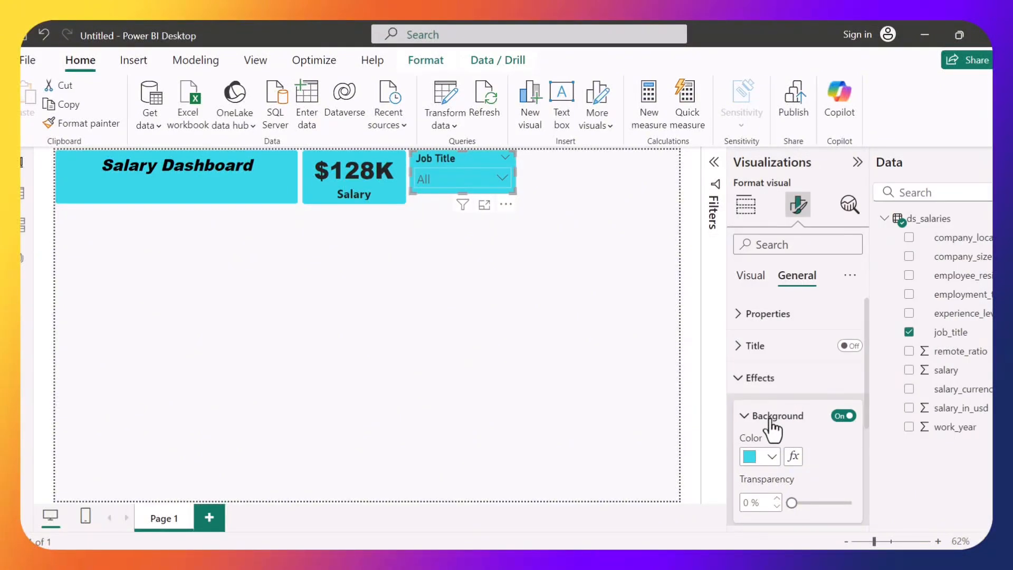
Step: Give the Job Title slicer a white visual border with 6 px rounded corners, dismissing the low-battery notices
scroll(771, 423, down, 3)
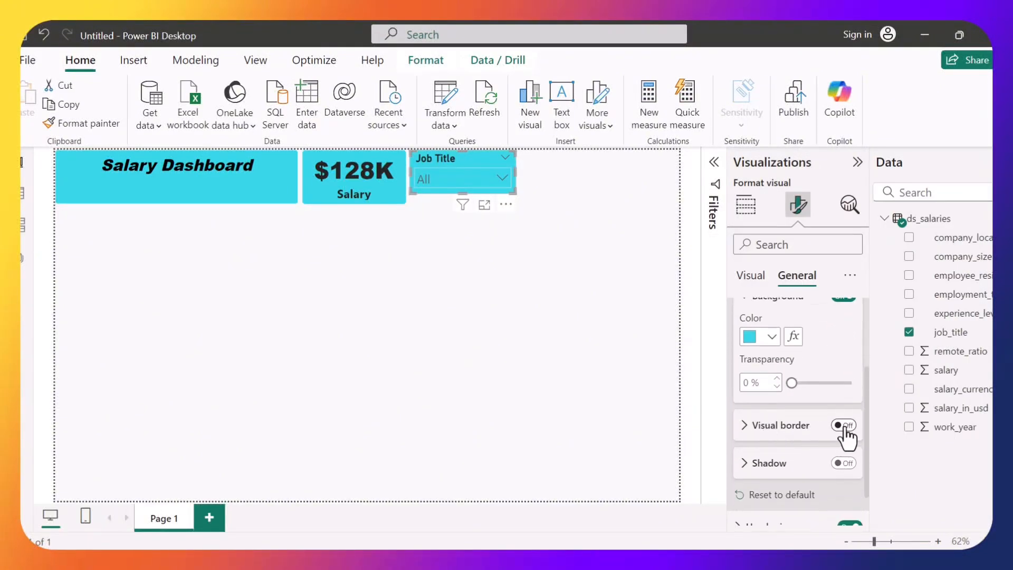
click(841, 426)
click(785, 428)
scroll(803, 517, down, 1)
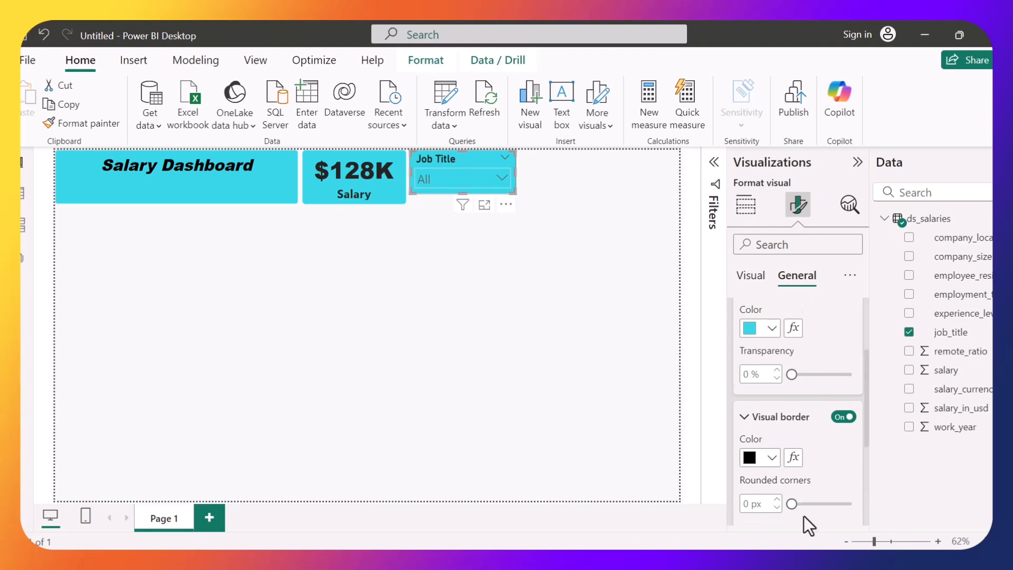
drag(790, 481, 801, 486)
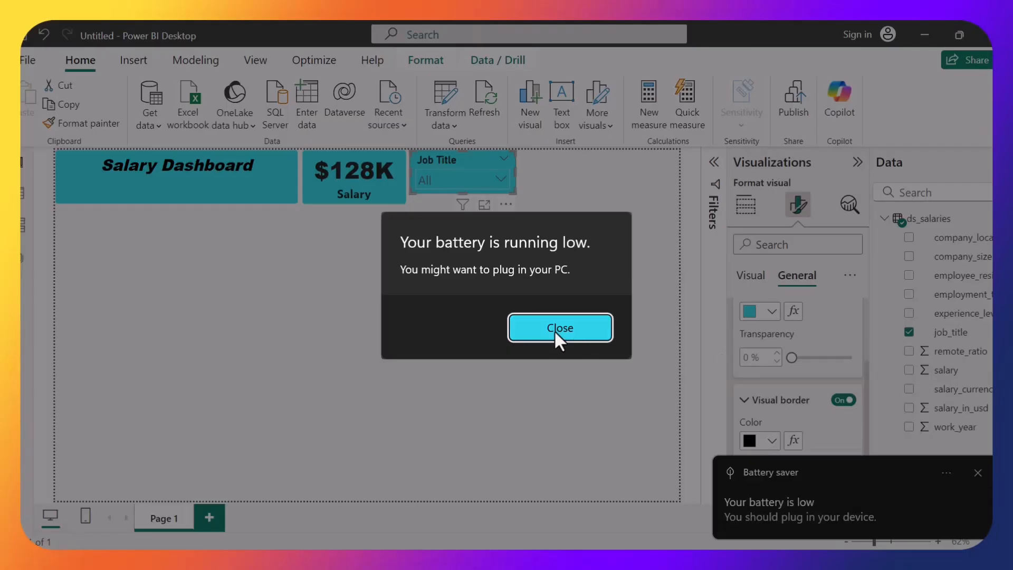
click(554, 332)
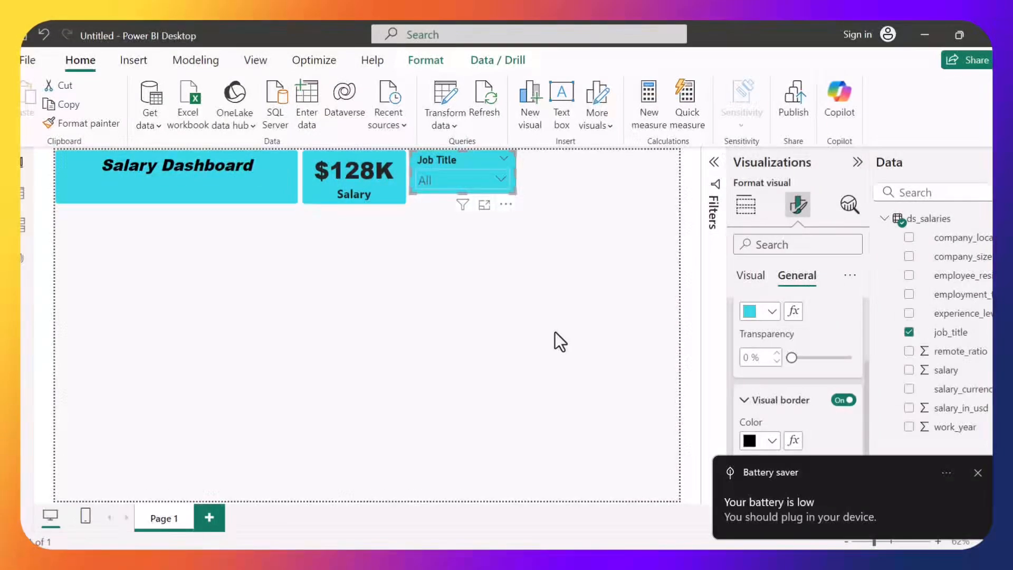
click(977, 472)
click(769, 442)
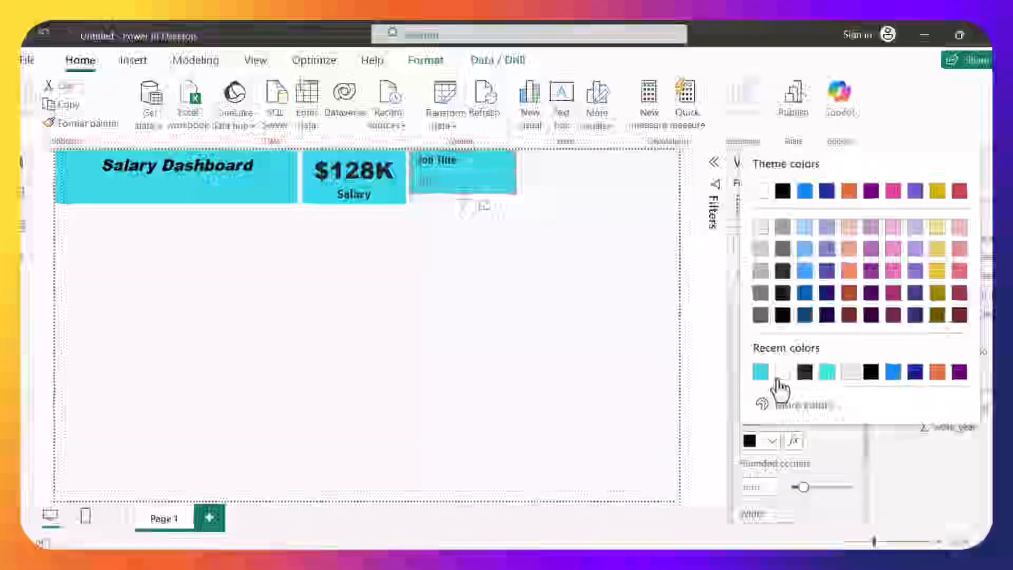
click(490, 289)
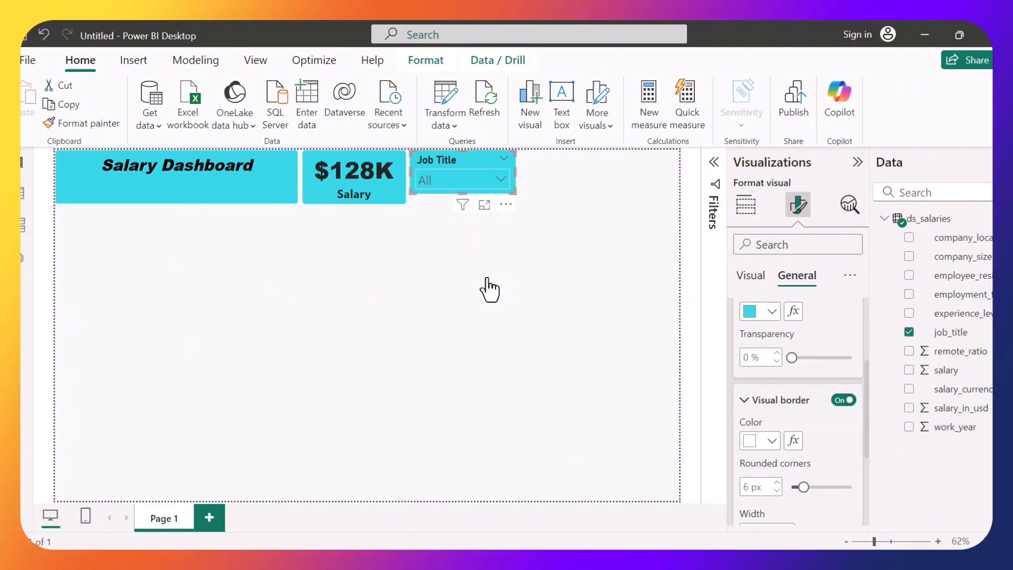
Step: Set the font of the Job Title slicer's values to bold Arial Black
scroll(782, 357, up, 5)
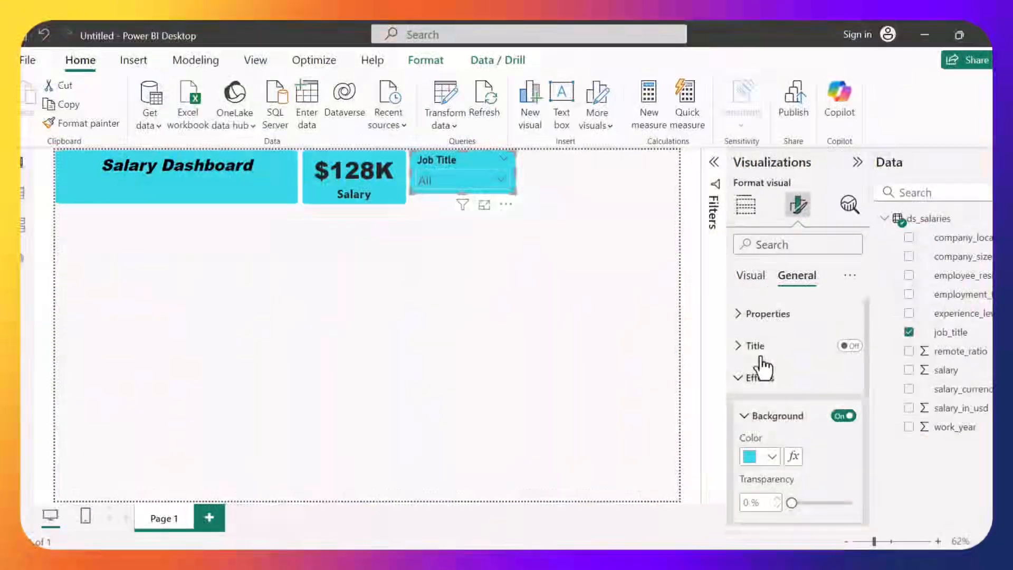
click(751, 278)
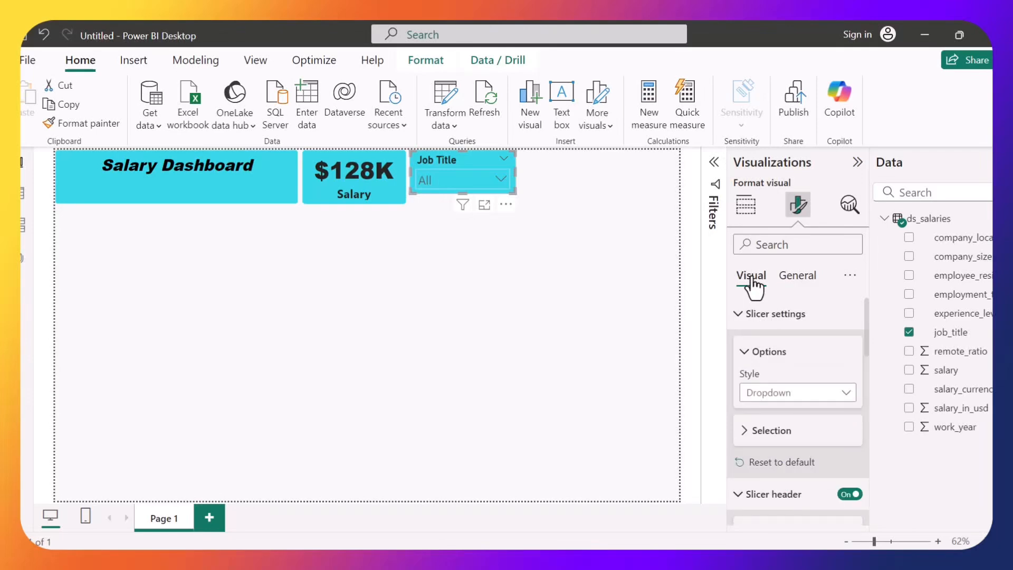
scroll(767, 443, down, 6)
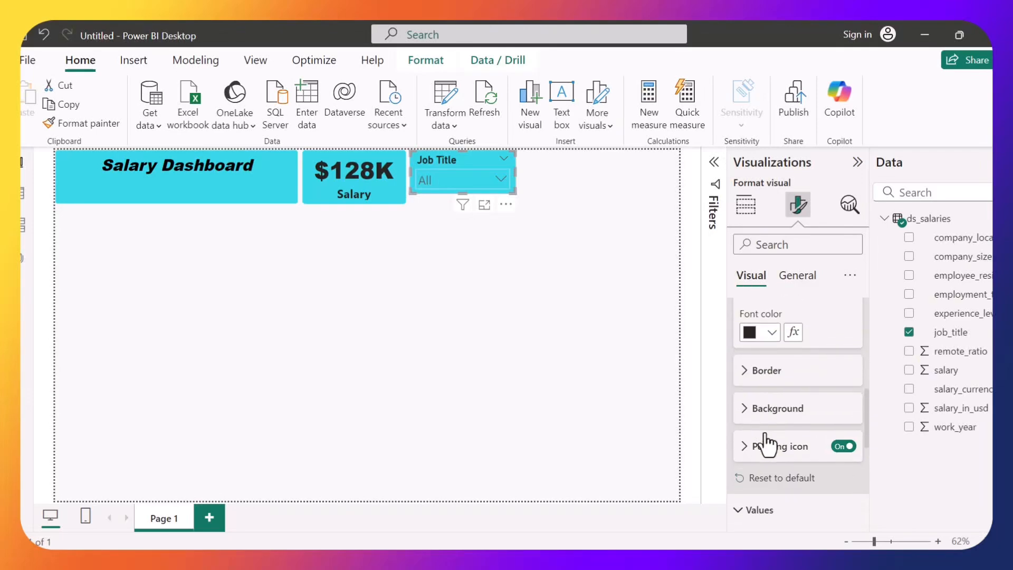
scroll(768, 443, up, 3)
scroll(767, 444, up, 3)
click(773, 391)
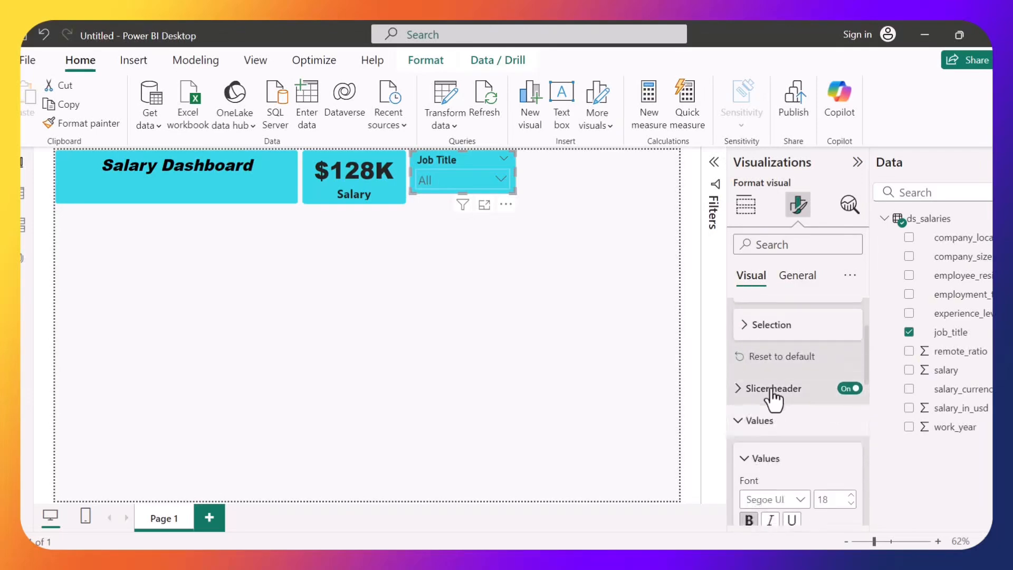
scroll(773, 447, down, 2)
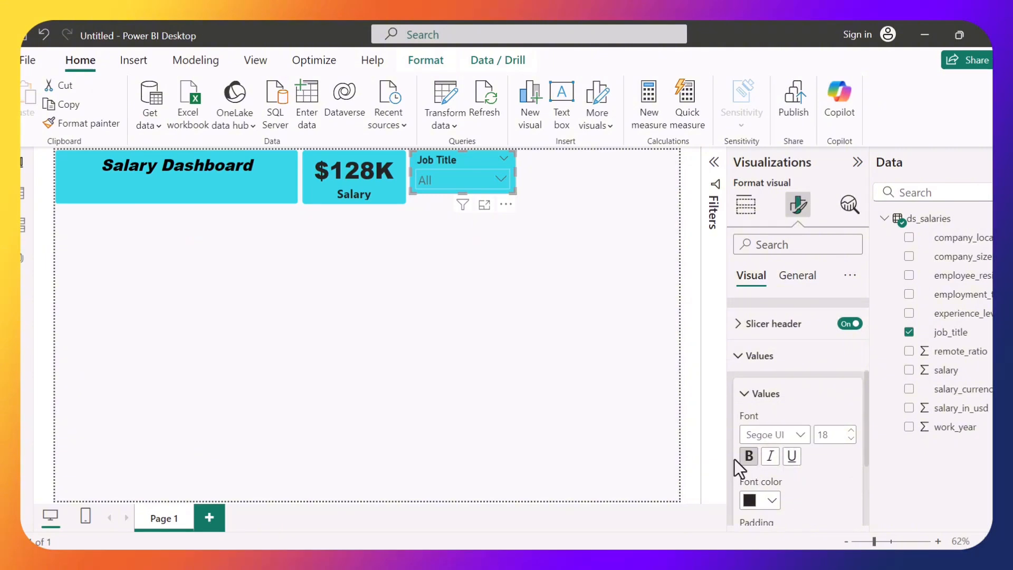
click(748, 456)
click(797, 436)
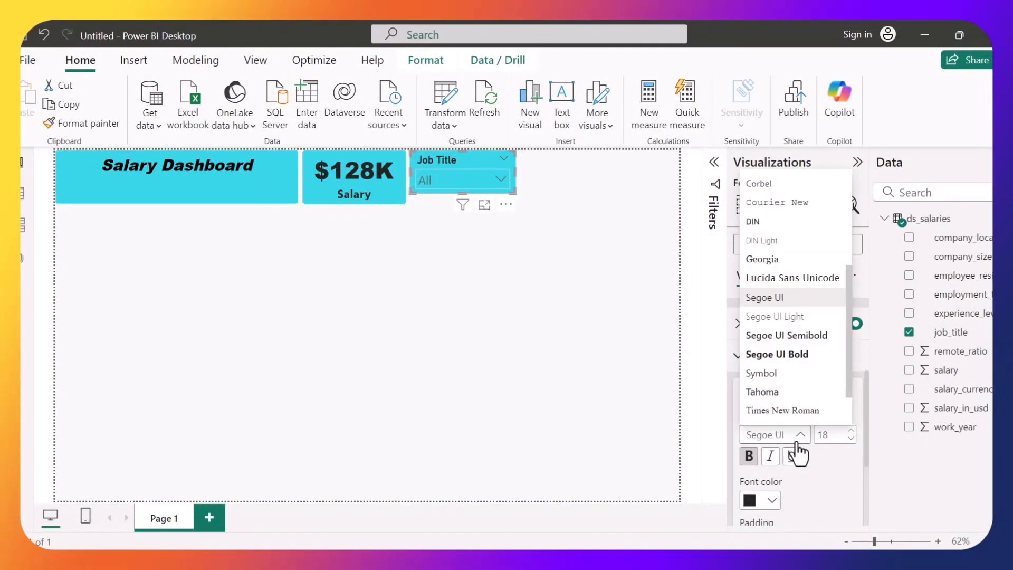
scroll(796, 295, up, 5)
click(792, 203)
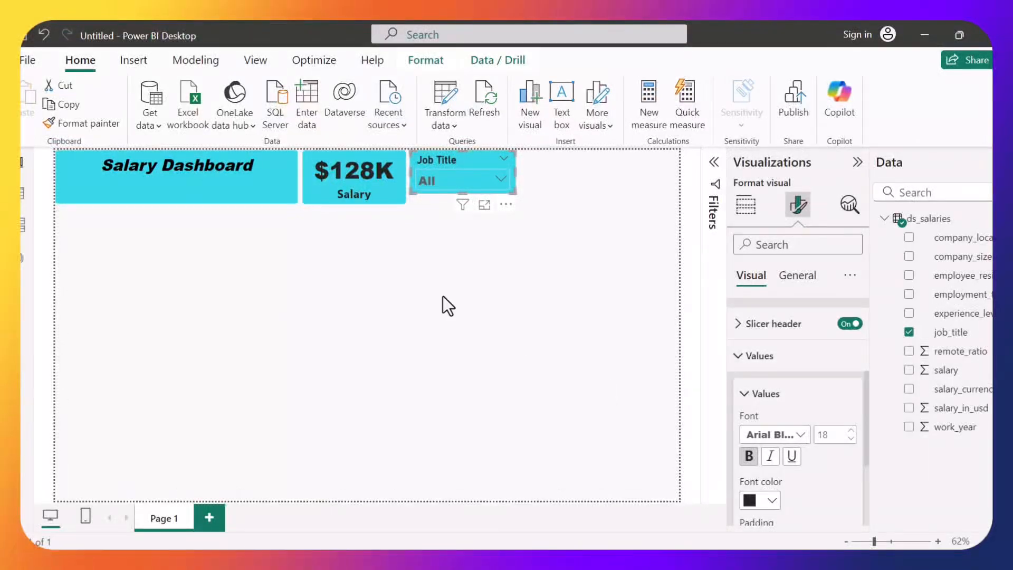
Step: Shorten the Salary card to the height of the Job Title slicer and set its callout value font size to 30
click(378, 199)
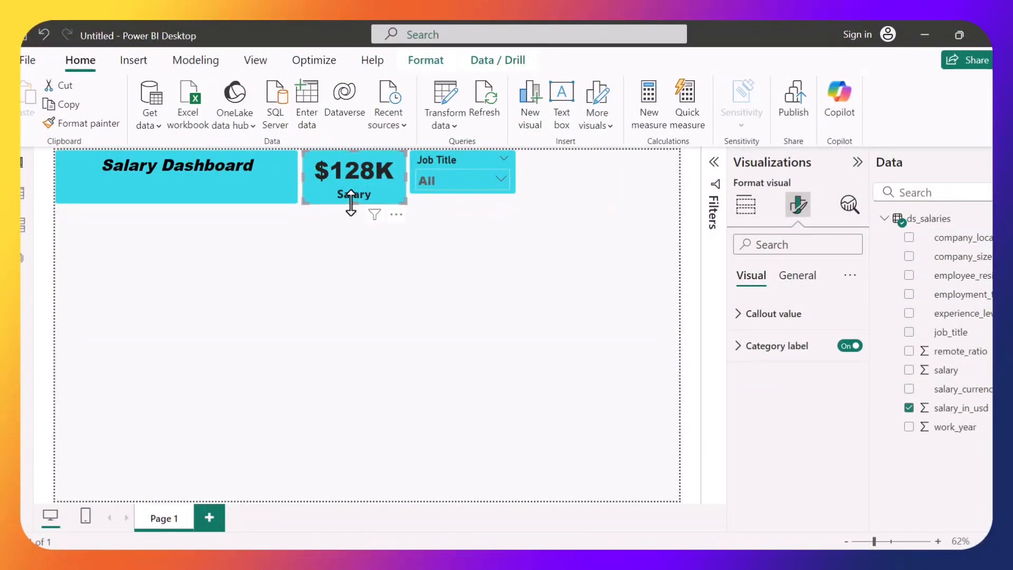
drag(351, 206, 351, 194)
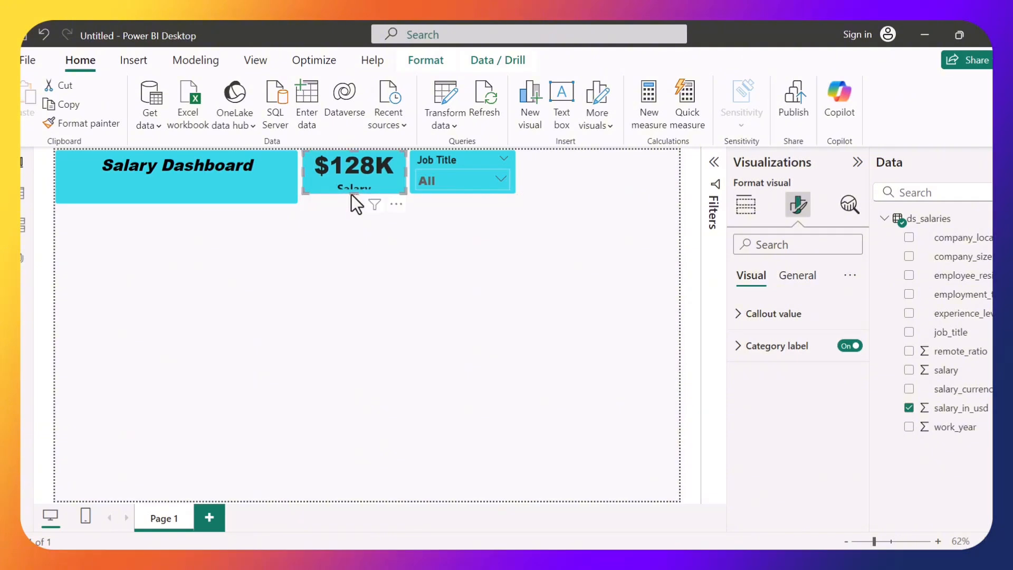
click(782, 316)
double_click(821, 367)
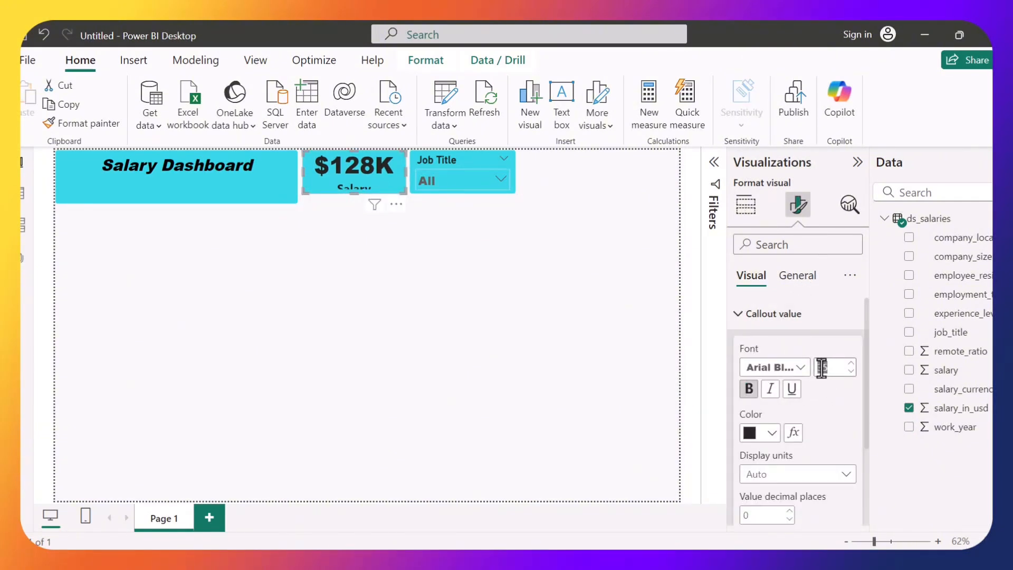
key(BackSpace)
text(30)
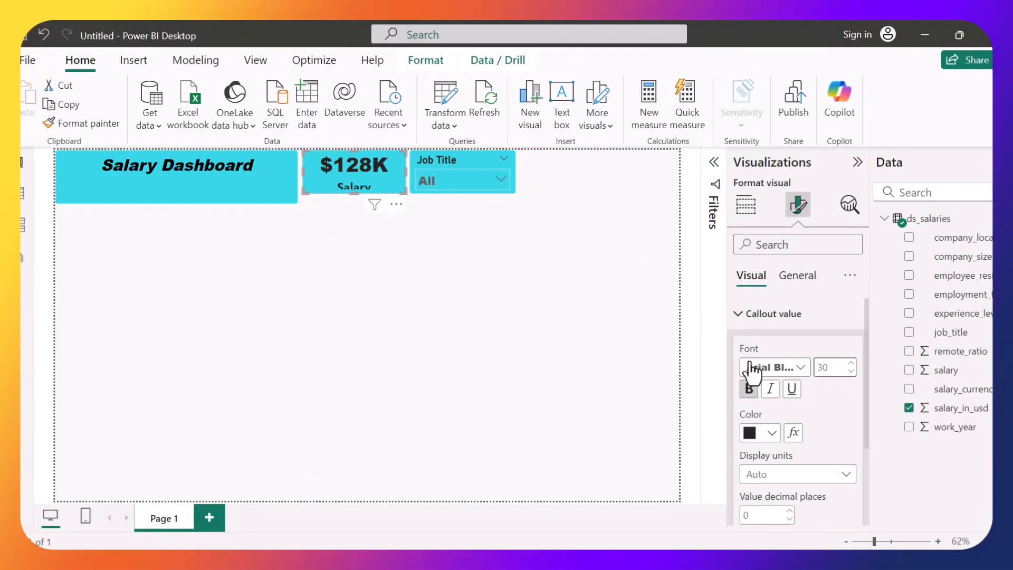
Step: Reduce the Salary card's callout value font size further, trying 28 and 24 and settling on 23
scroll(805, 472, down, 2)
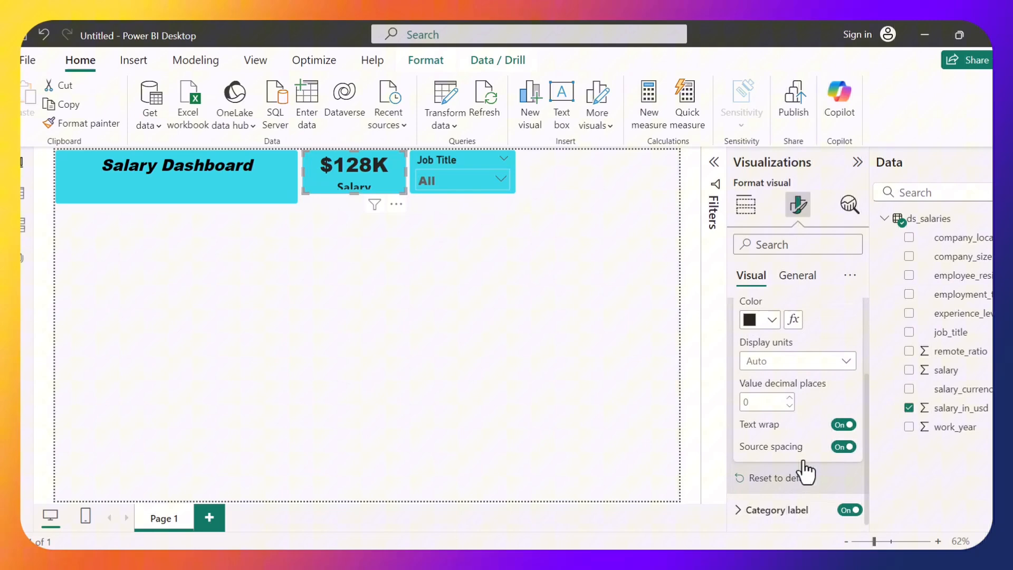
click(781, 505)
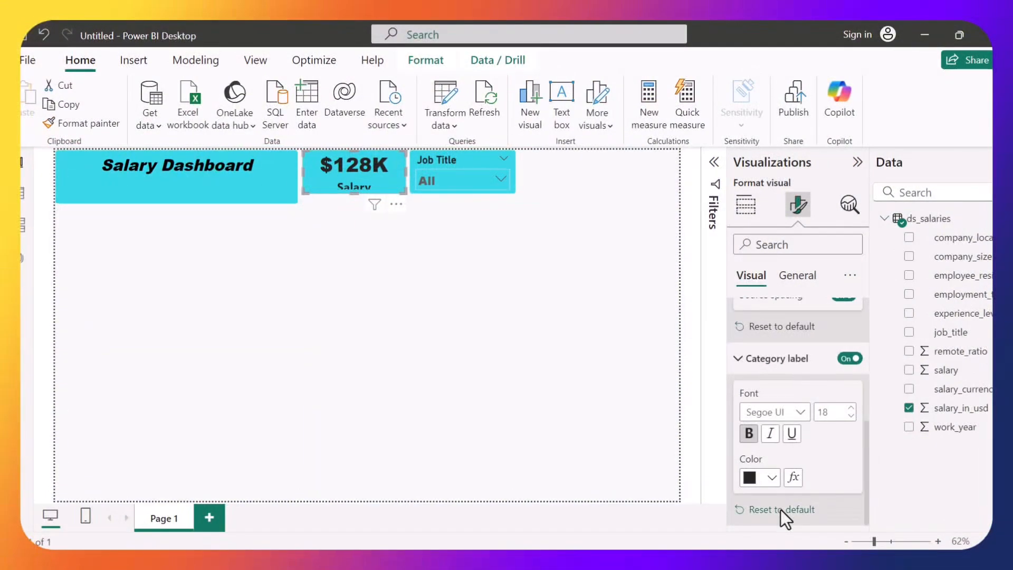
scroll(815, 380, down, 1)
double_click(822, 344)
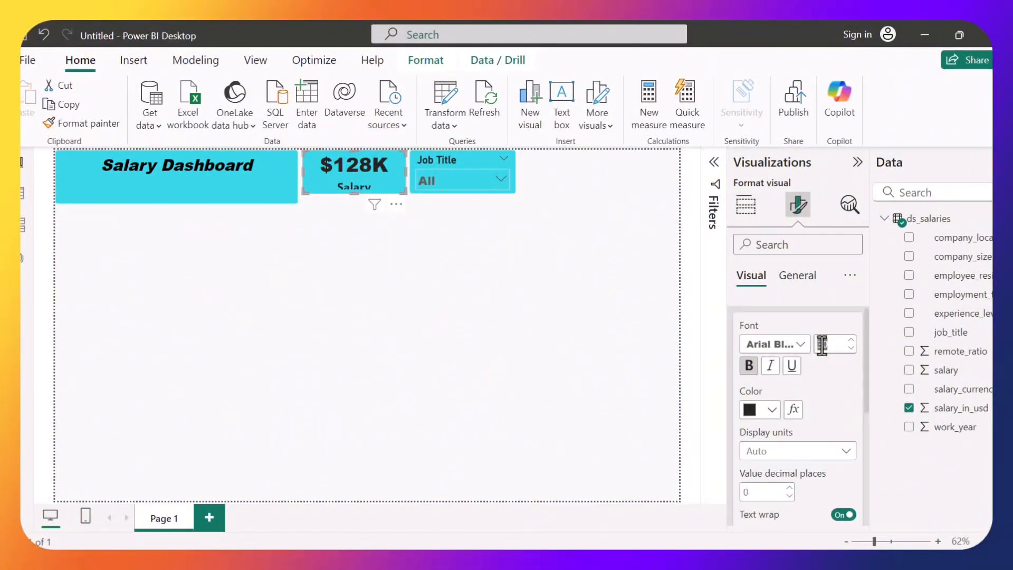
text(28)
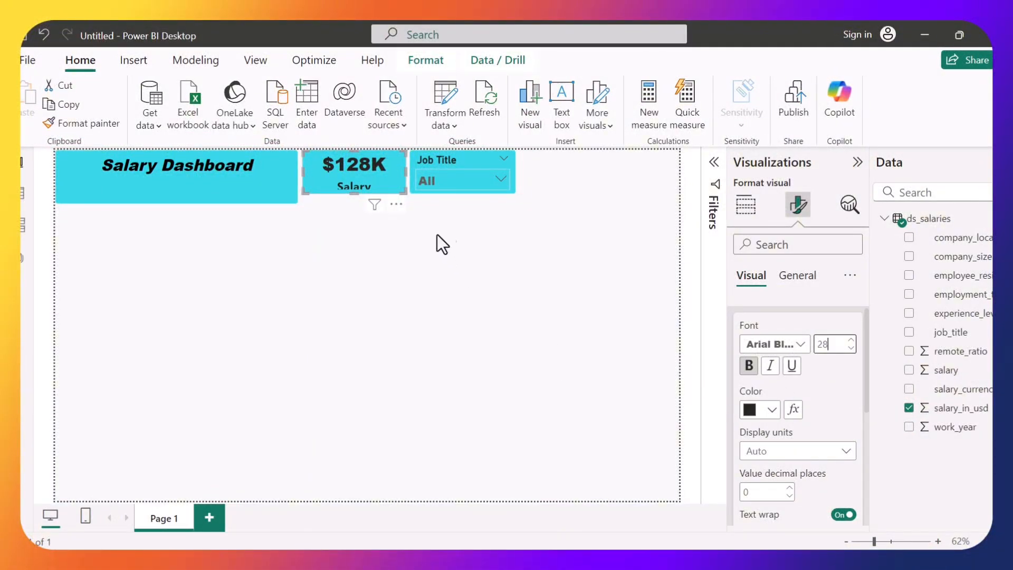
key(BackSpace)
key(BackSpace)
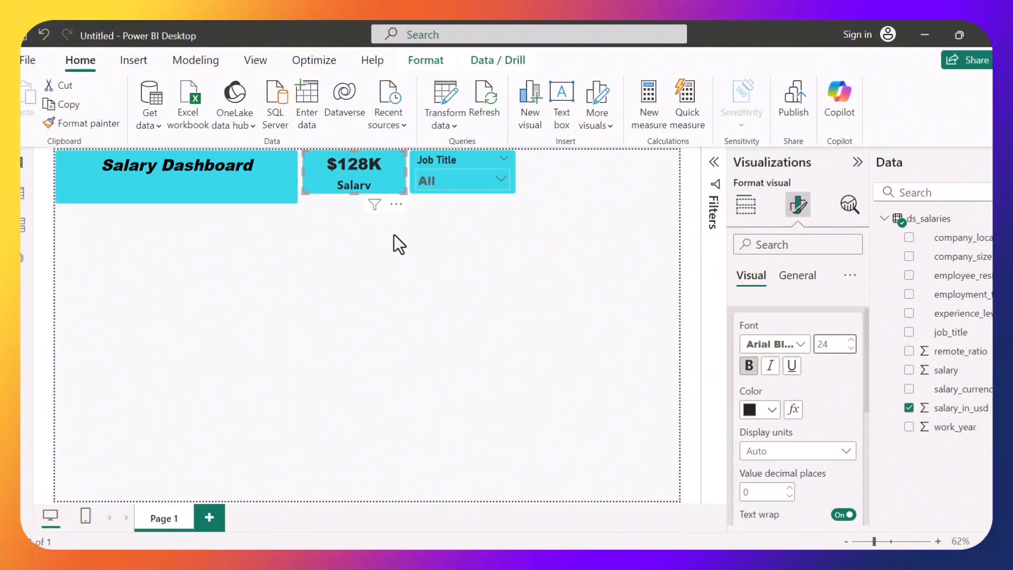
key(BackSpace)
text(3)
key(Return)
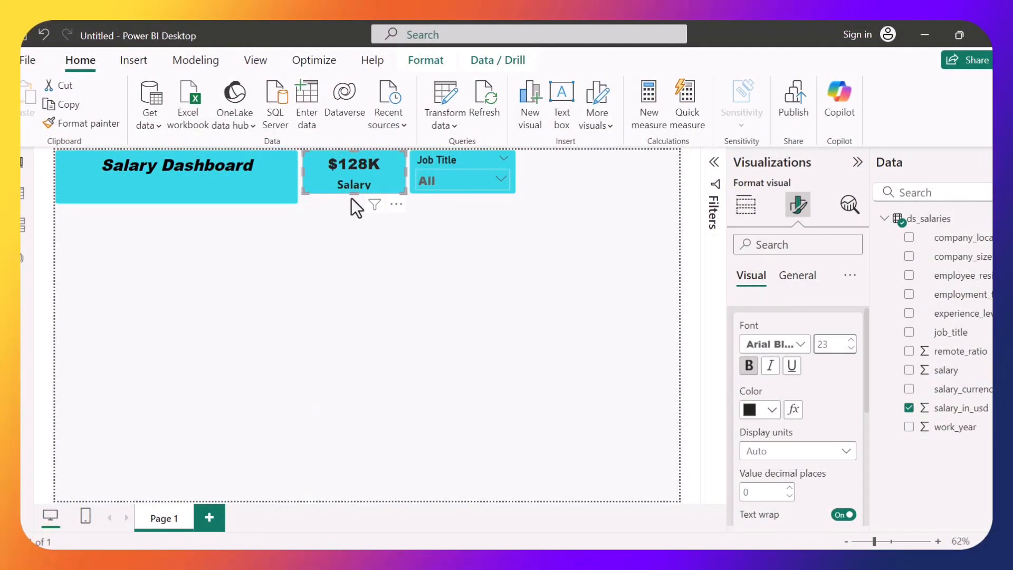
Step: Shorten the Salary Dashboard title text box to the height of the Salary card and slicer
click(253, 169)
click(173, 202)
mouse_move(173, 202)
mouse_down()
mouse_move(175, 185)
mouse_move(175, 194)
mouse_up()
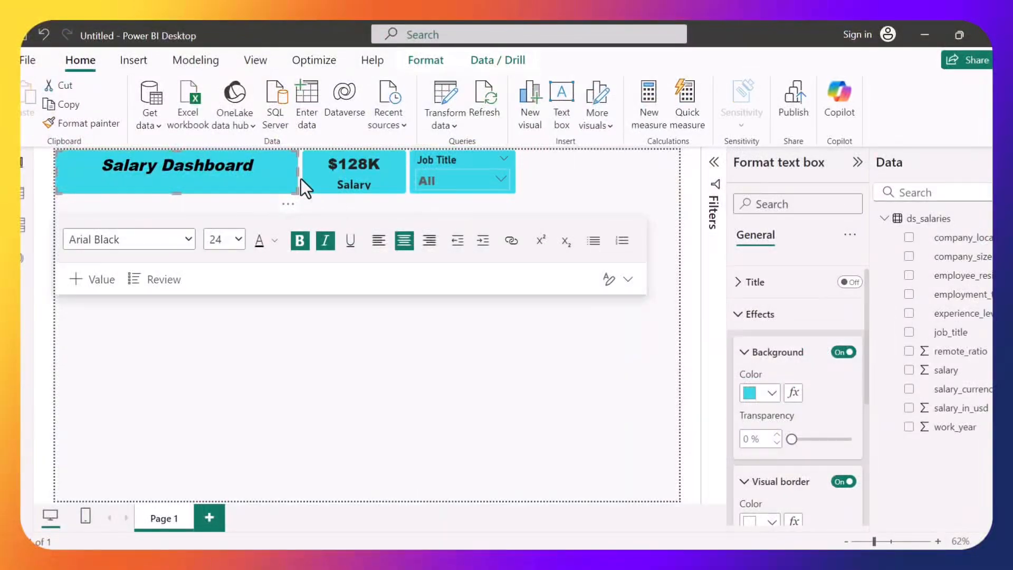
Step: Set the Salary card's category label font size to 16
click(388, 183)
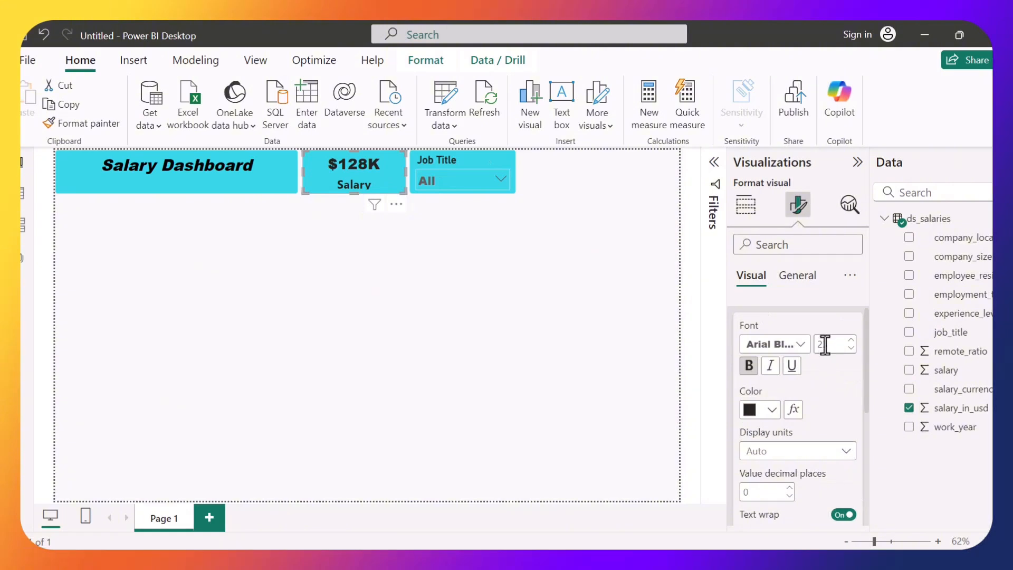
scroll(802, 388, down, 3)
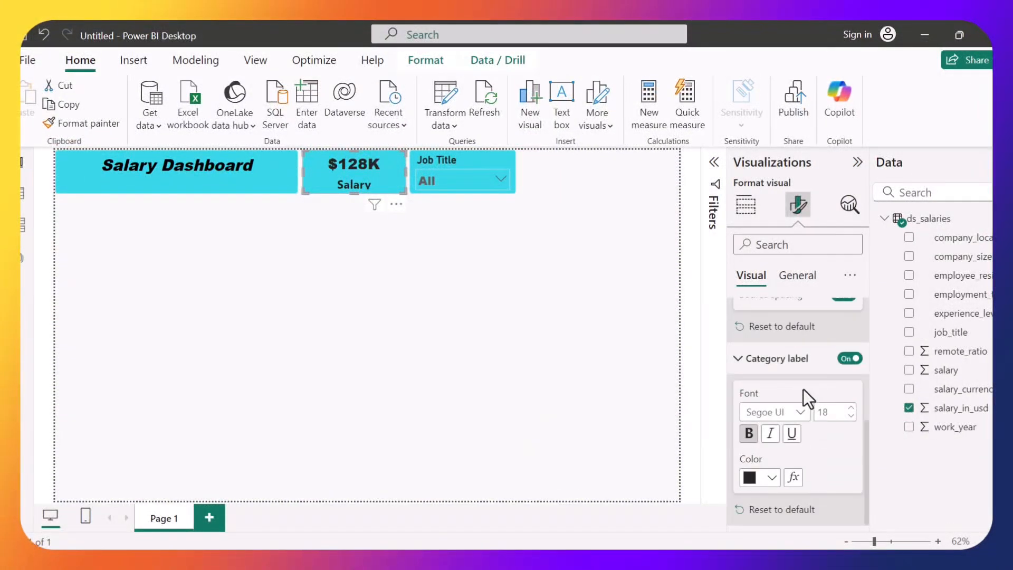
double_click(832, 414)
key(BackSpace)
text(16)
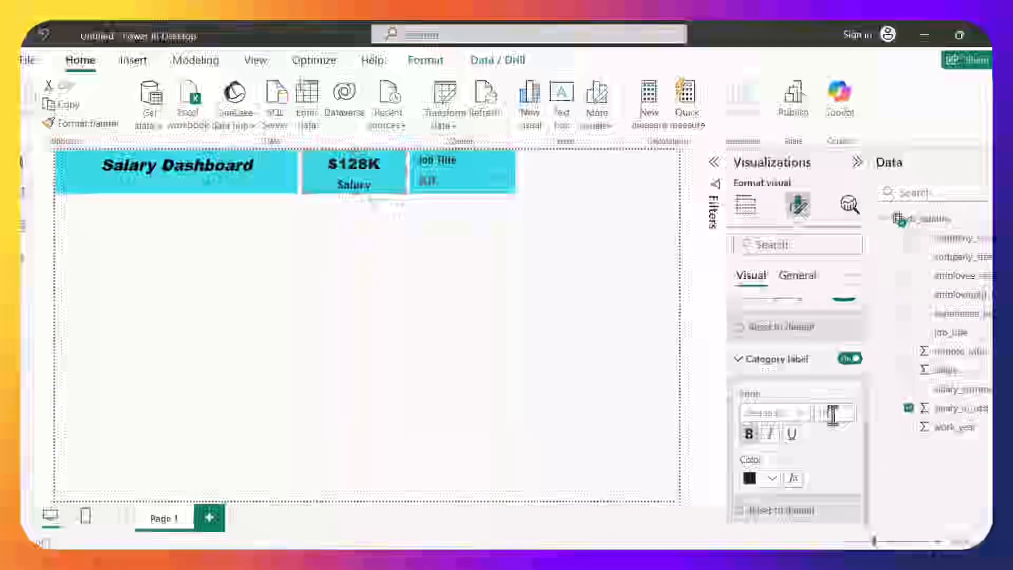
key(Return)
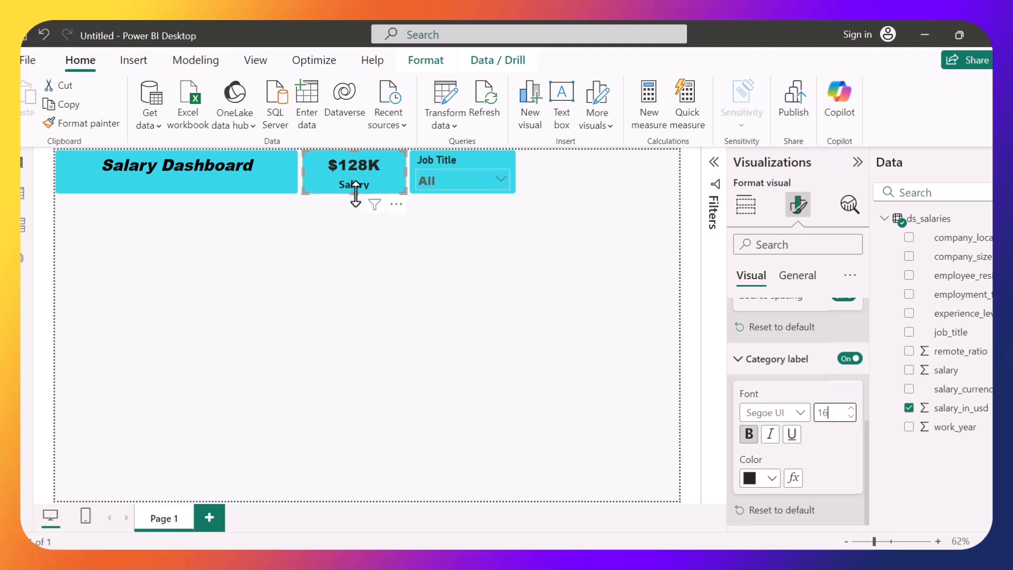
Step: Increase the Salary card's height, trying 105 and 102 and settling on 100
drag(353, 194, 356, 203)
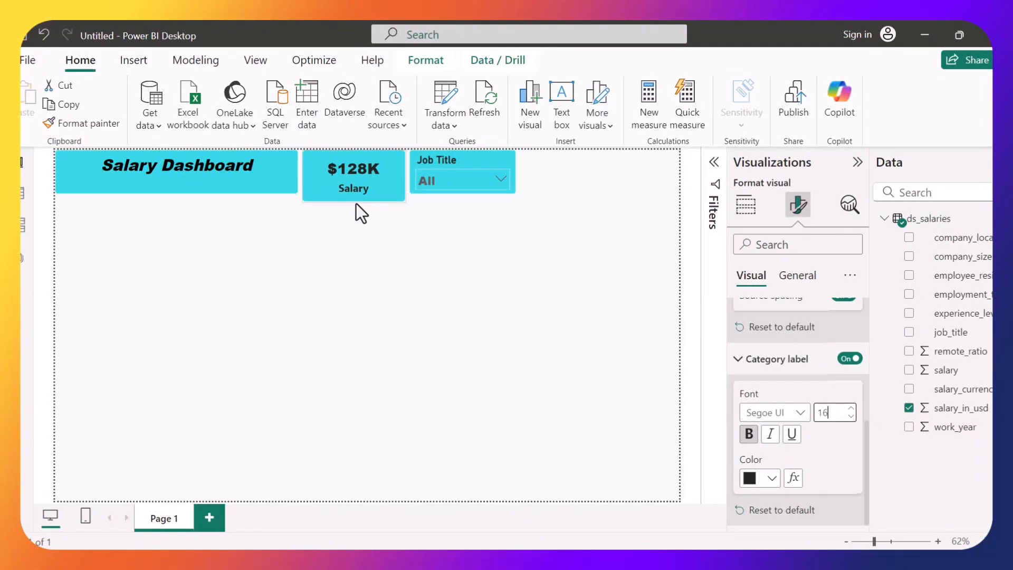
drag(356, 204, 356, 200)
click(795, 276)
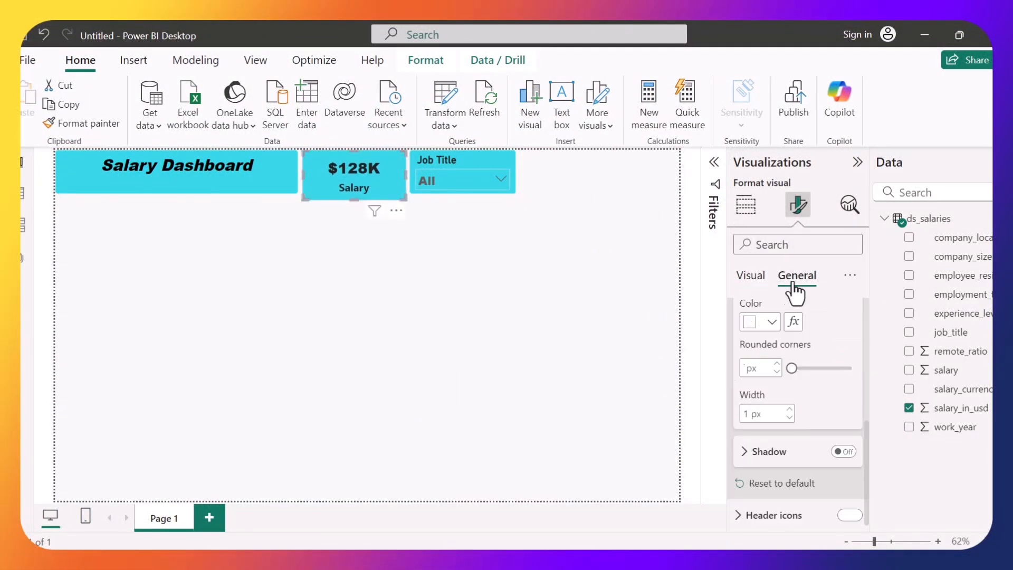
scroll(791, 416, up, 5)
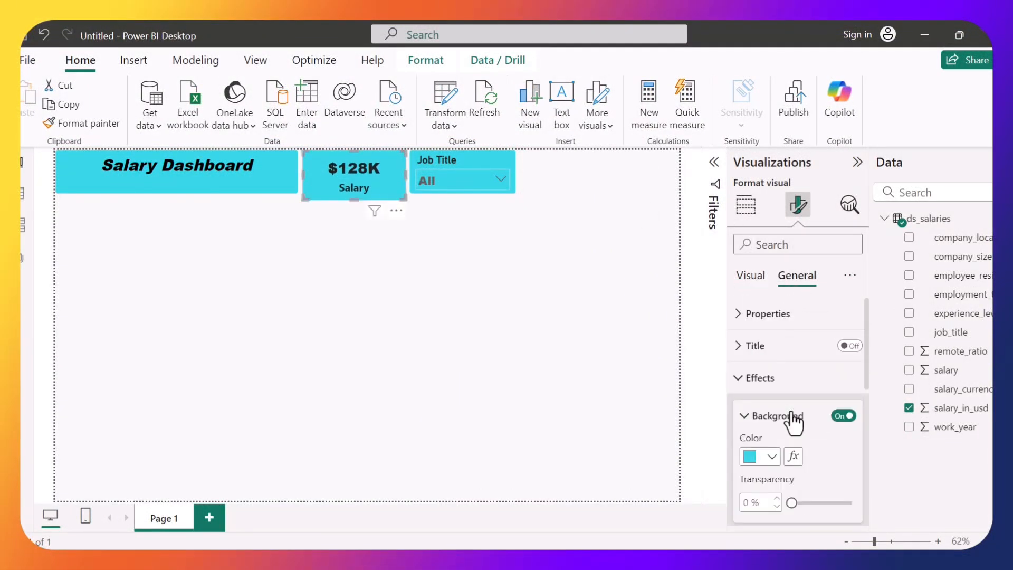
click(769, 322)
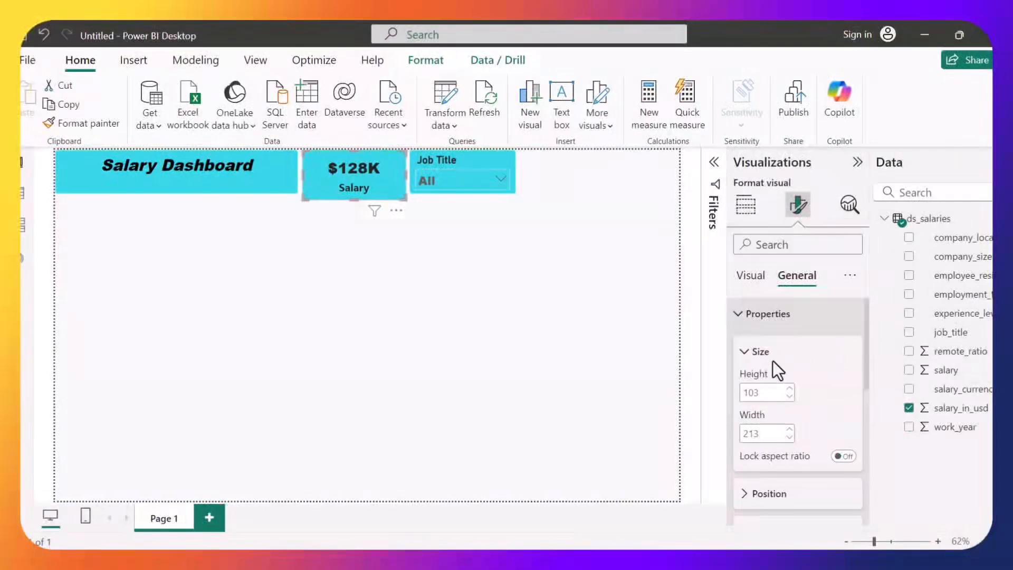
double_click(757, 433)
double_click(760, 393)
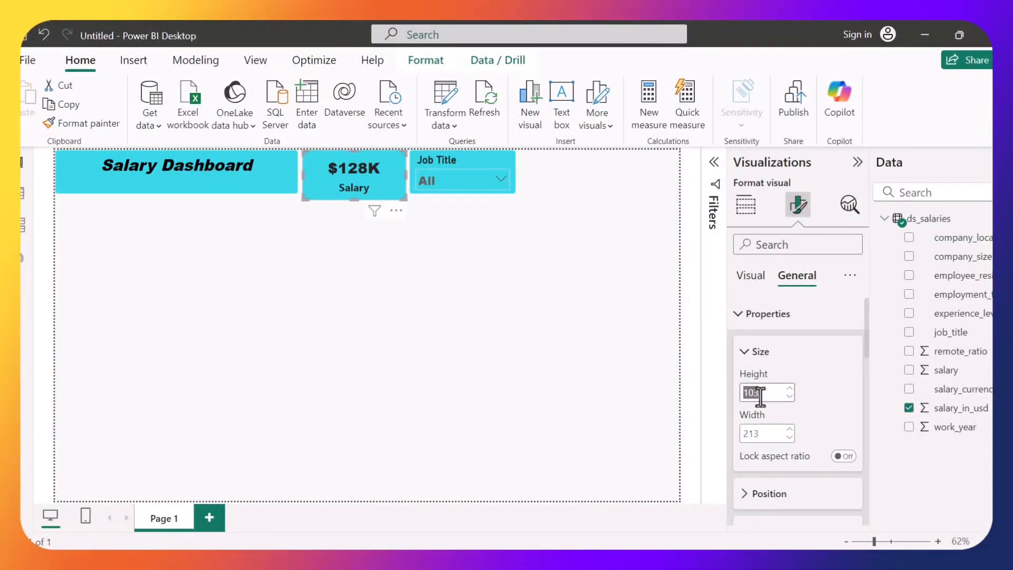
text(105)
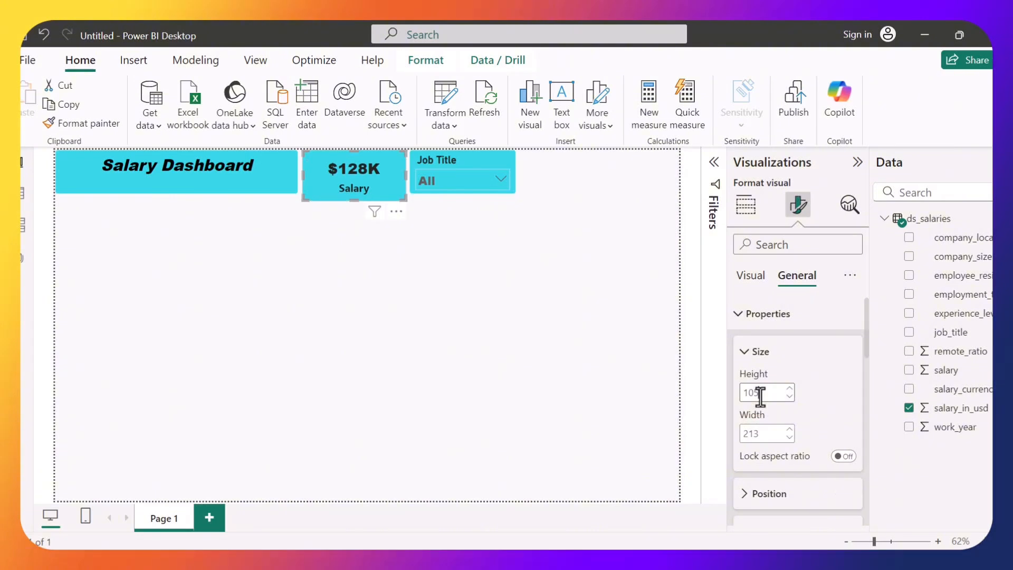
key(BackSpace)
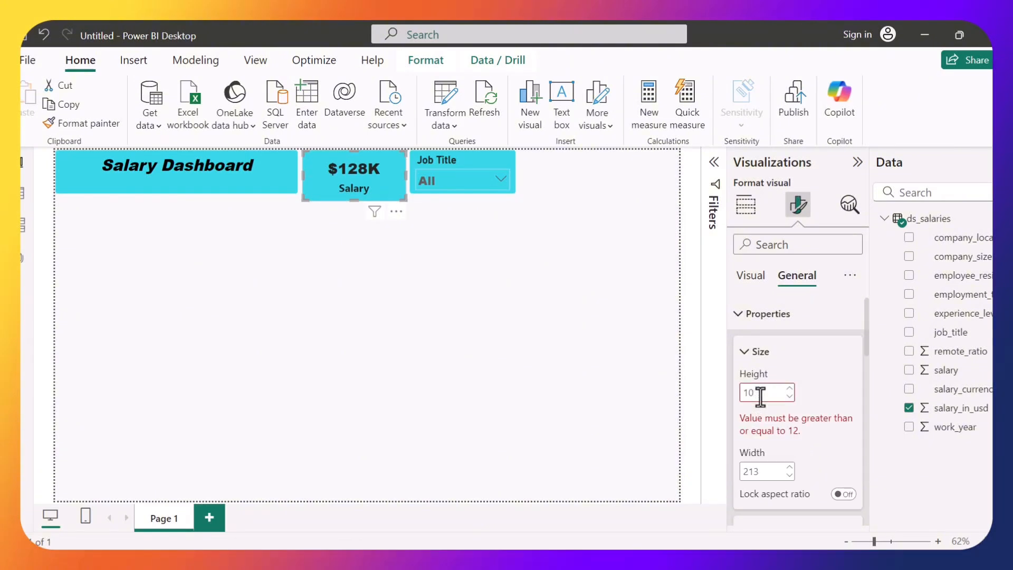
text(2)
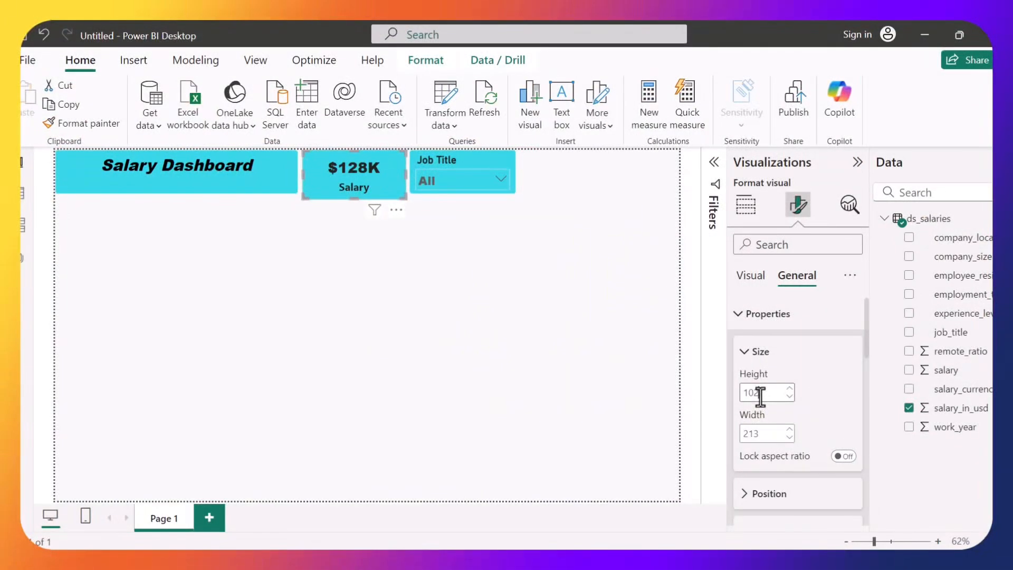
key(BackSpace)
text(0)
Step: Increase the heights of the Job Title slicer and the Salary Dashboard title text box to 100
click(466, 157)
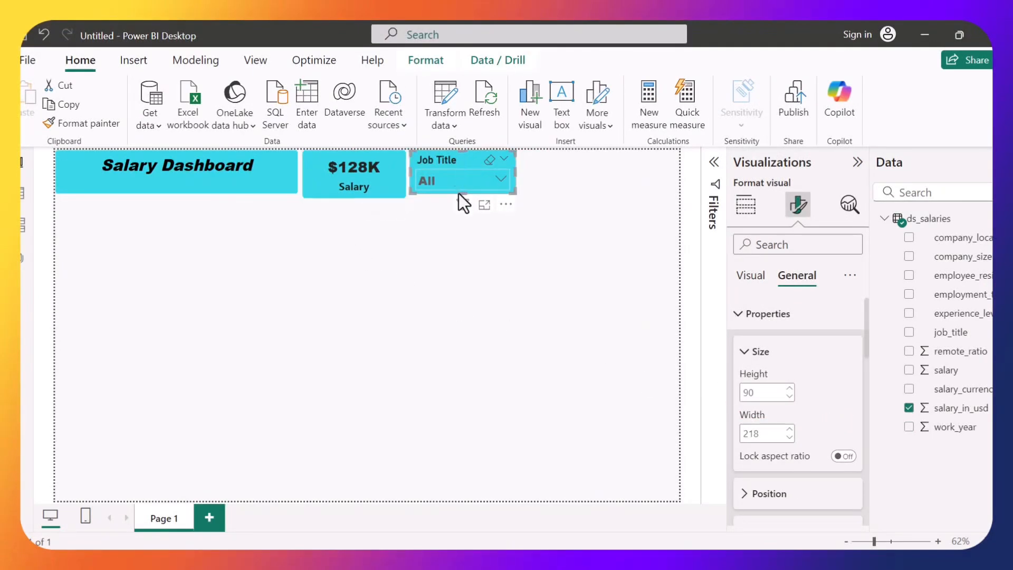
drag(463, 190, 465, 196)
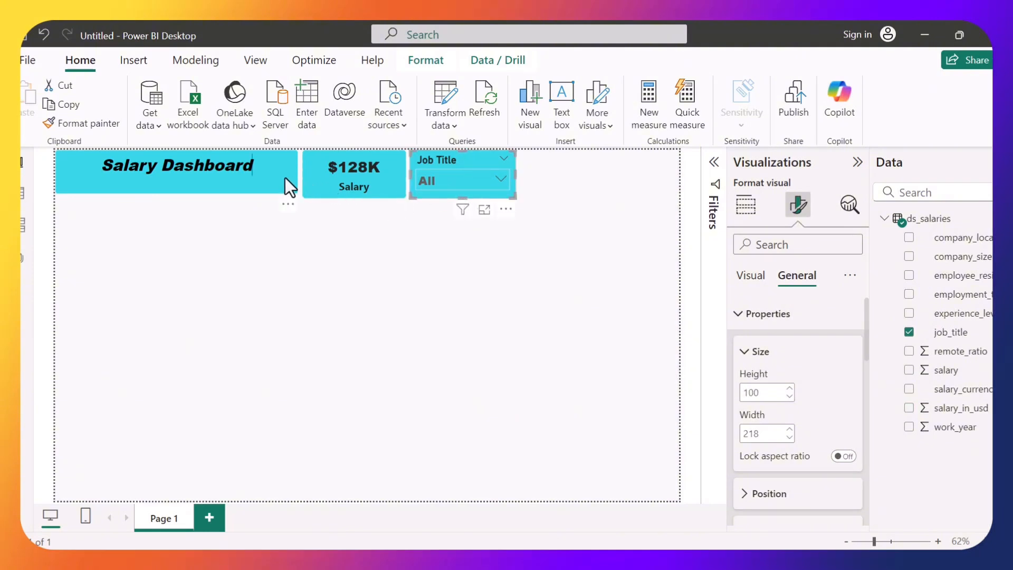
click(191, 193)
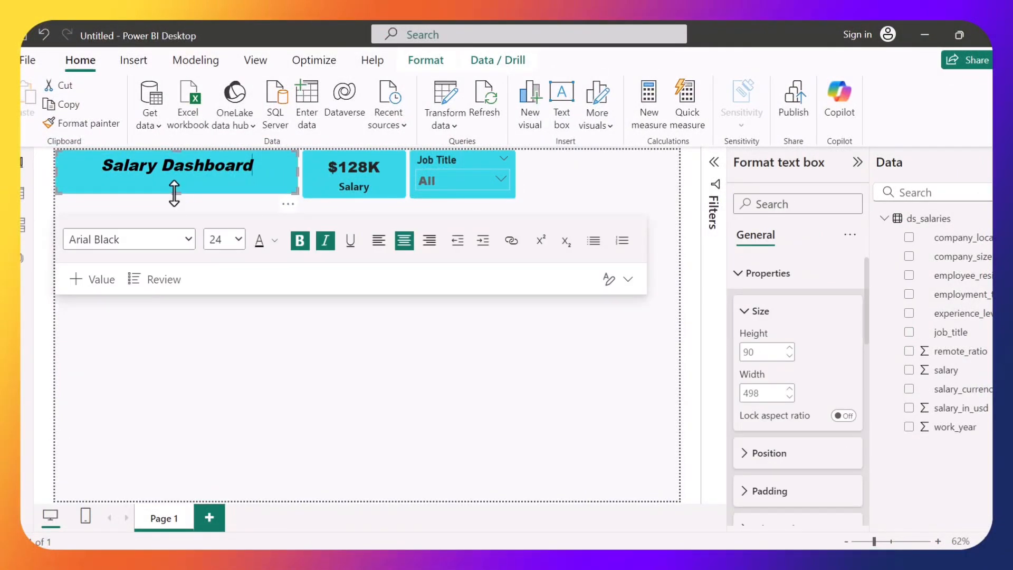
drag(174, 196, 176, 200)
Step: Set the font size of the Salary Dashboard title text to 28
click(106, 163)
drag(111, 163, 268, 165)
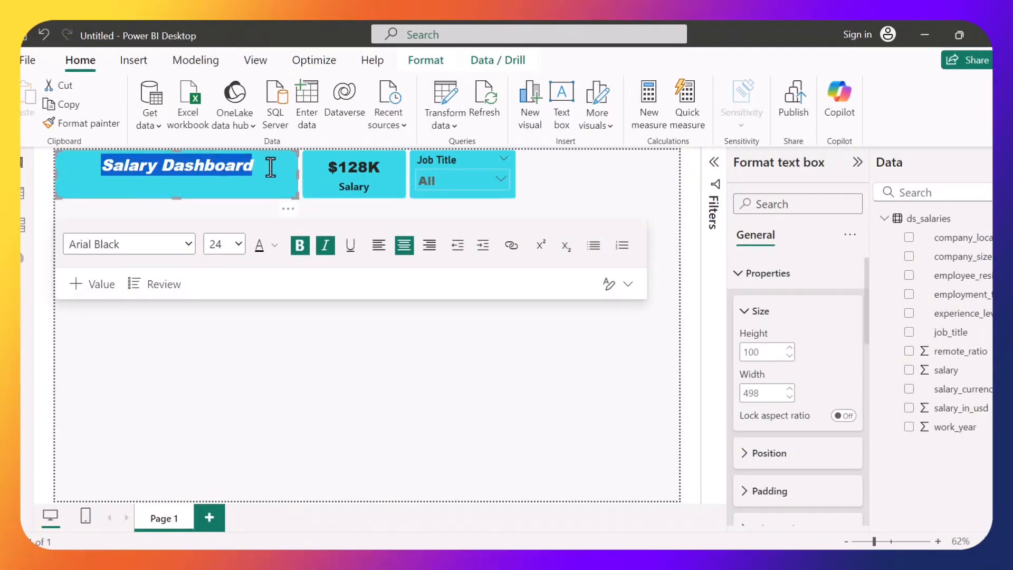
click(237, 244)
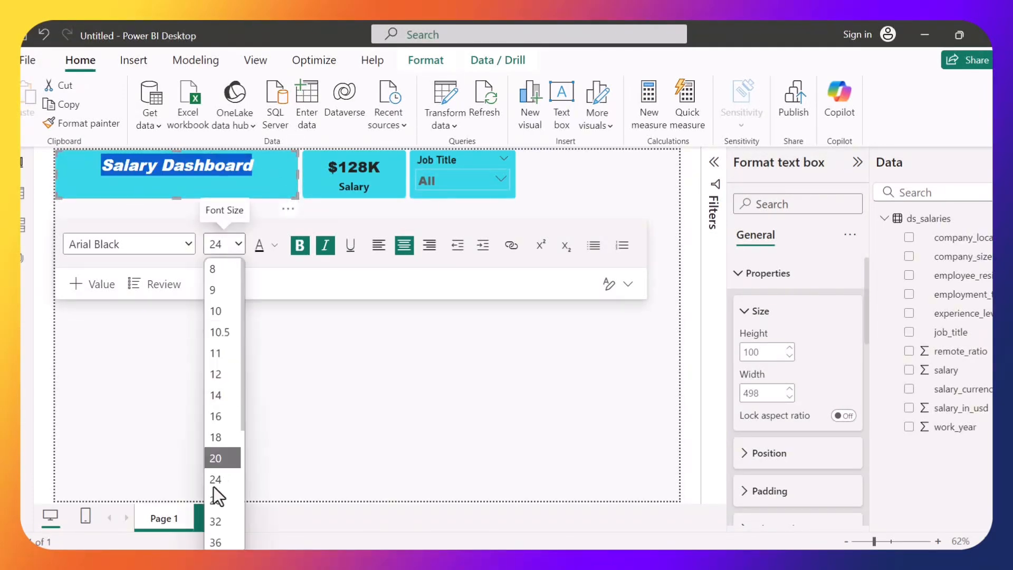
click(213, 509)
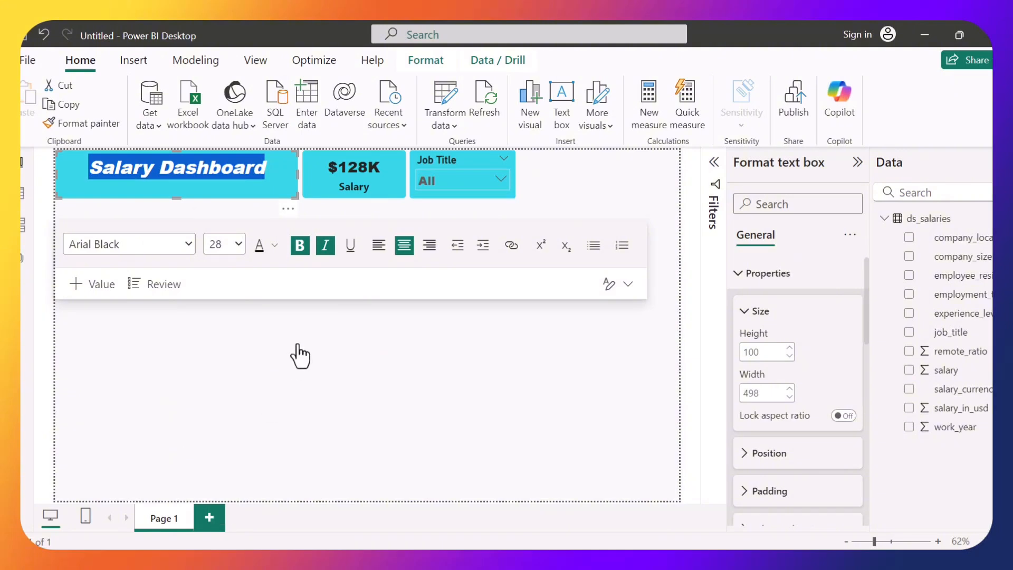
click(561, 186)
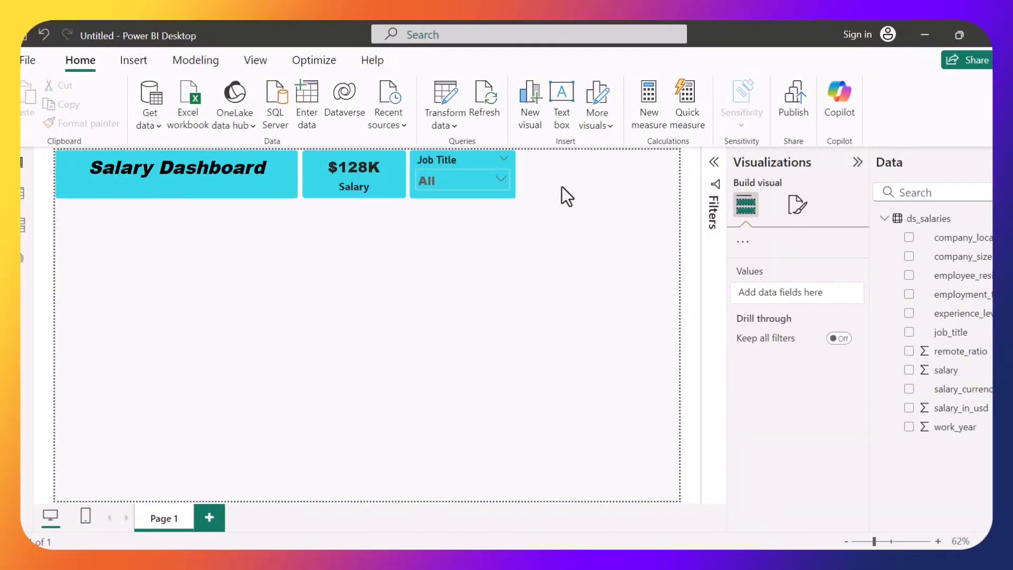
Step: Change the font color of the Job Title slicer's values to black
click(448, 158)
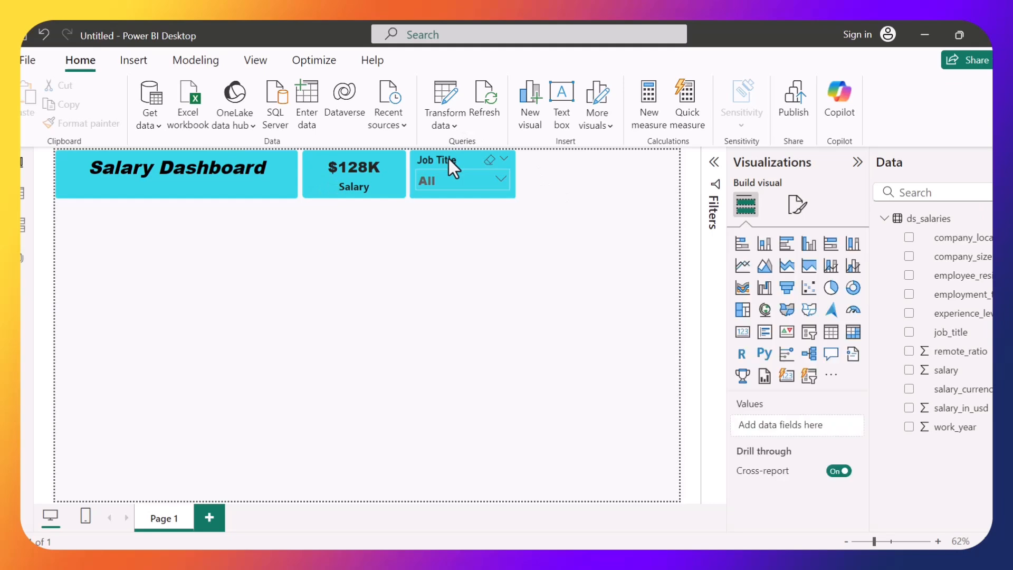
click(449, 158)
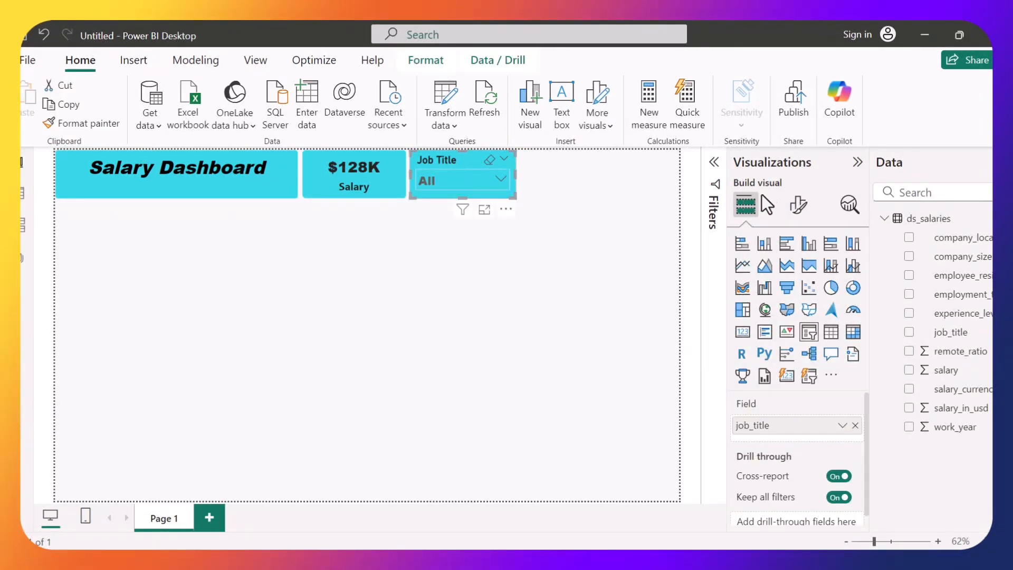
click(798, 208)
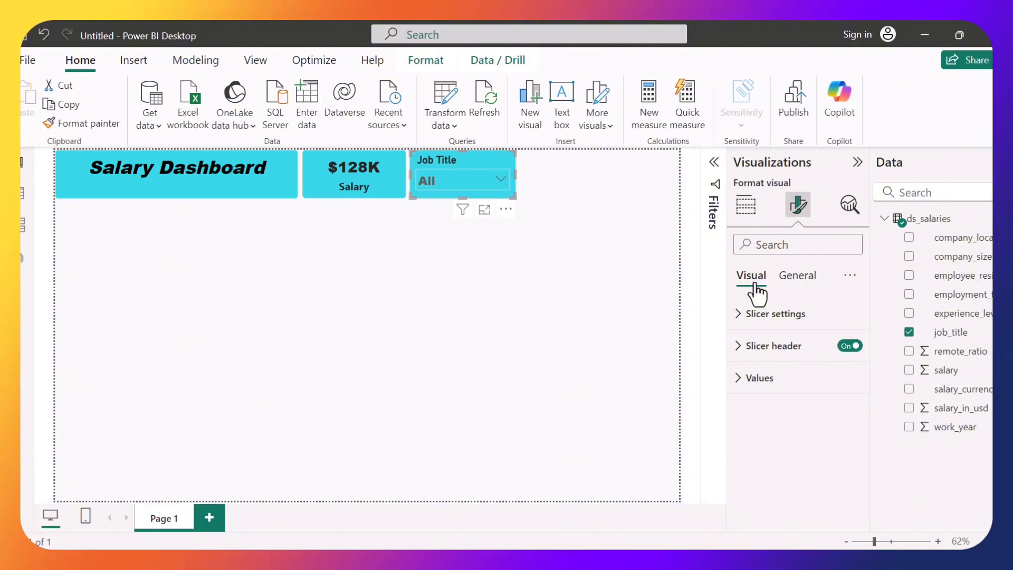
click(769, 384)
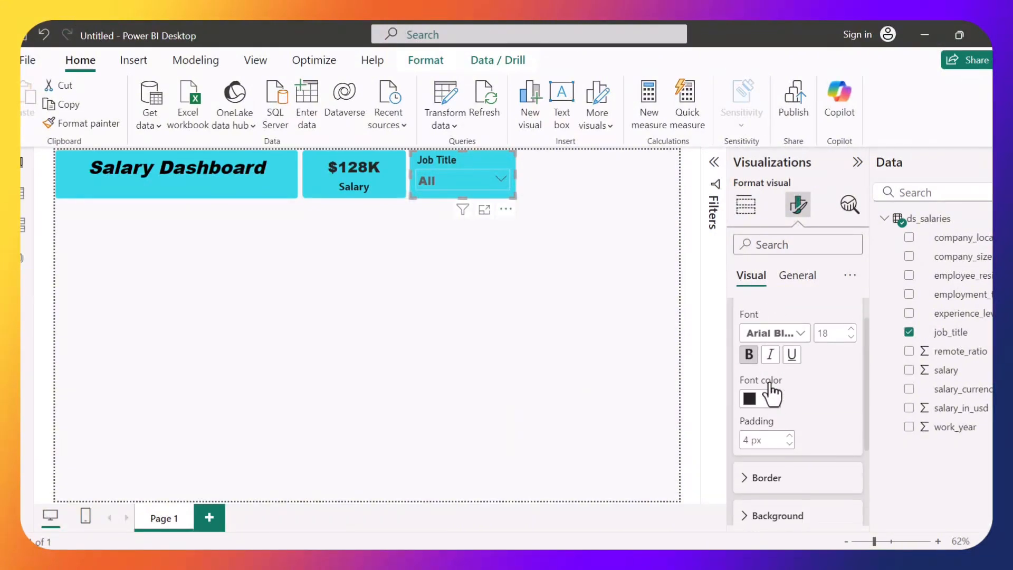
click(771, 391)
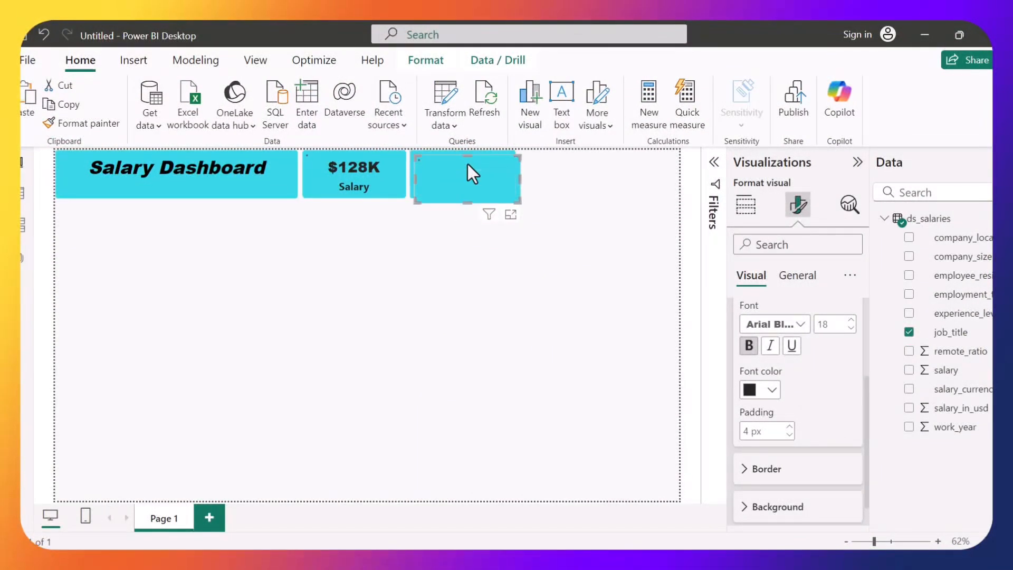
Step: Duplicate the Job Title slicer beside the original and tighten the gaps between the Salary card and both slicers
key(ctrl+v)
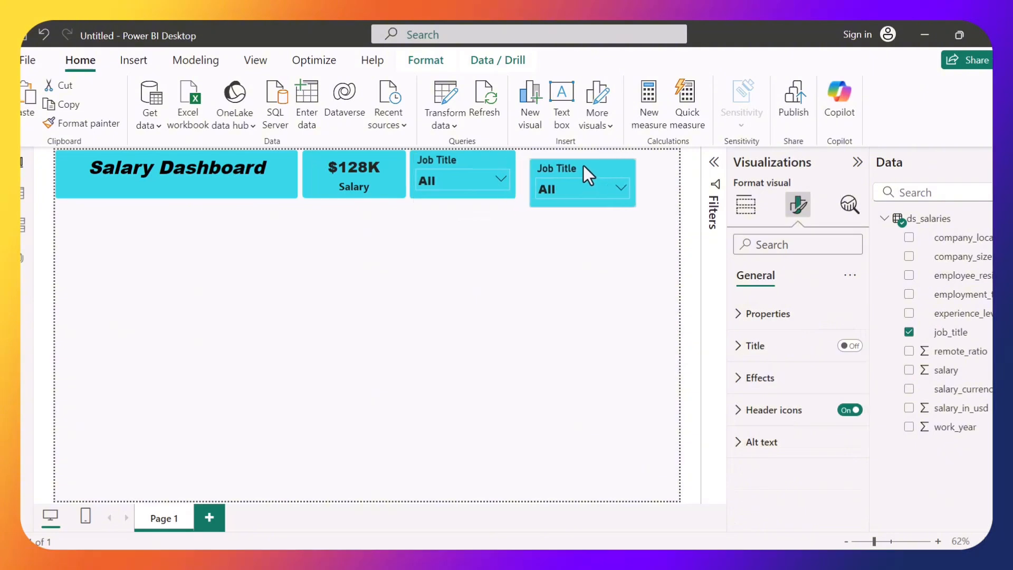
click(565, 160)
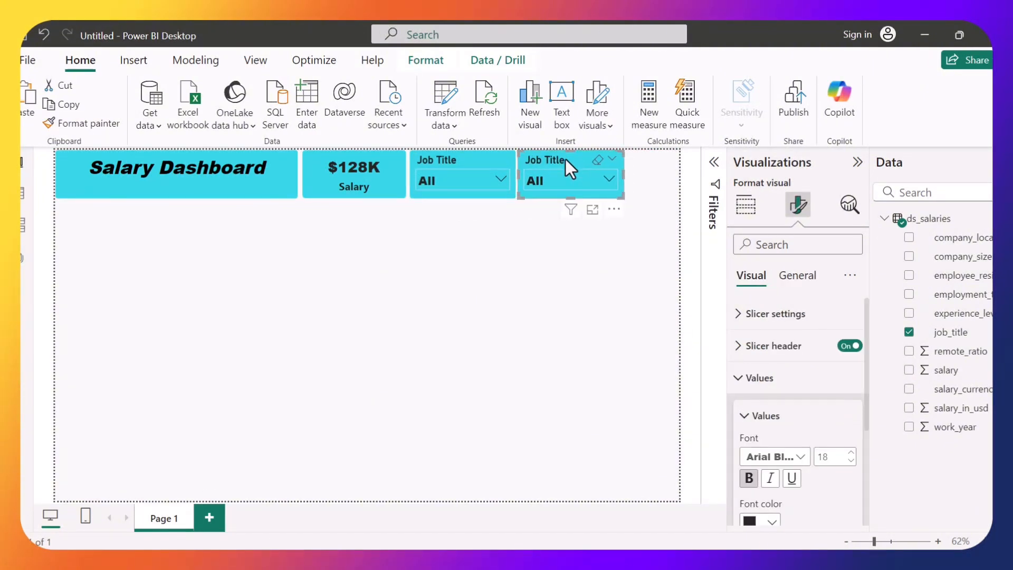
click(464, 158)
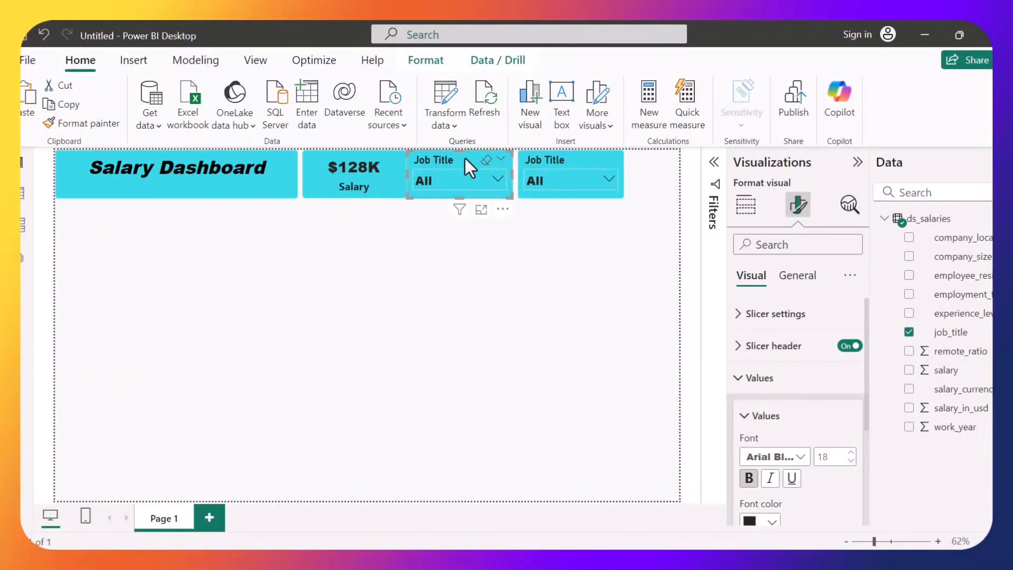
click(389, 171)
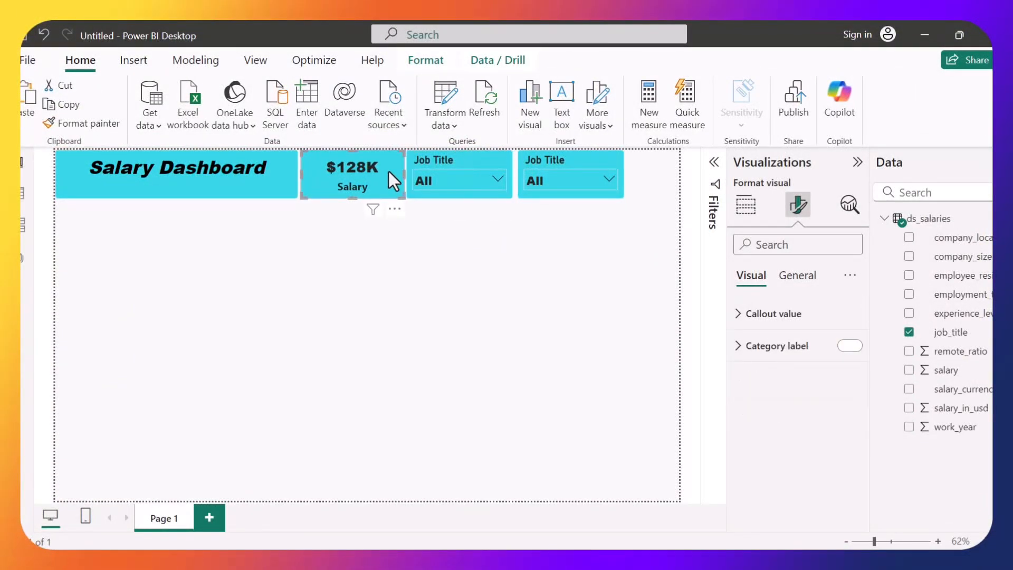
click(574, 153)
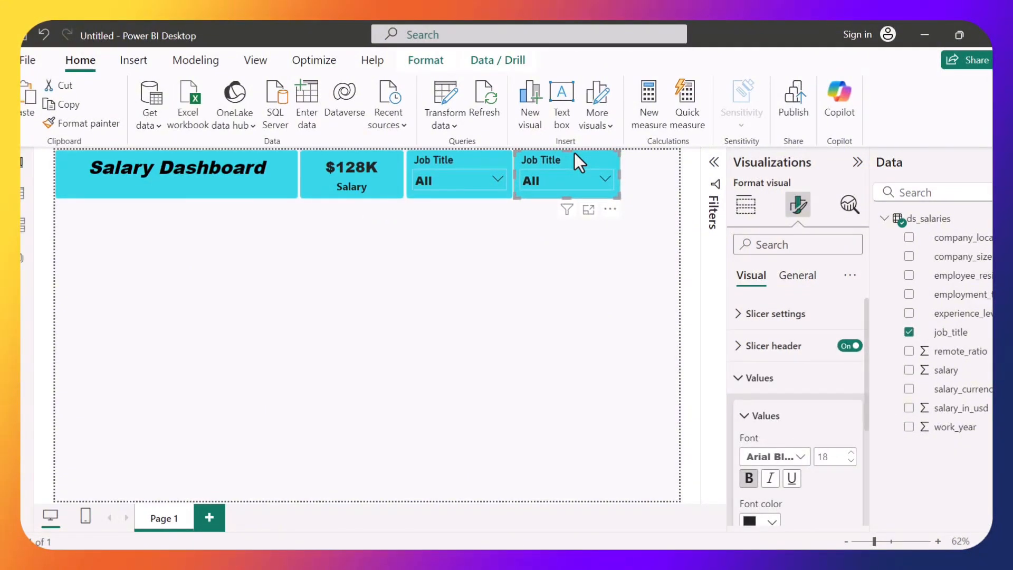
Step: Replace the copied slicer's job_title field with company_size and set its header title text to Company Size
click(908, 333)
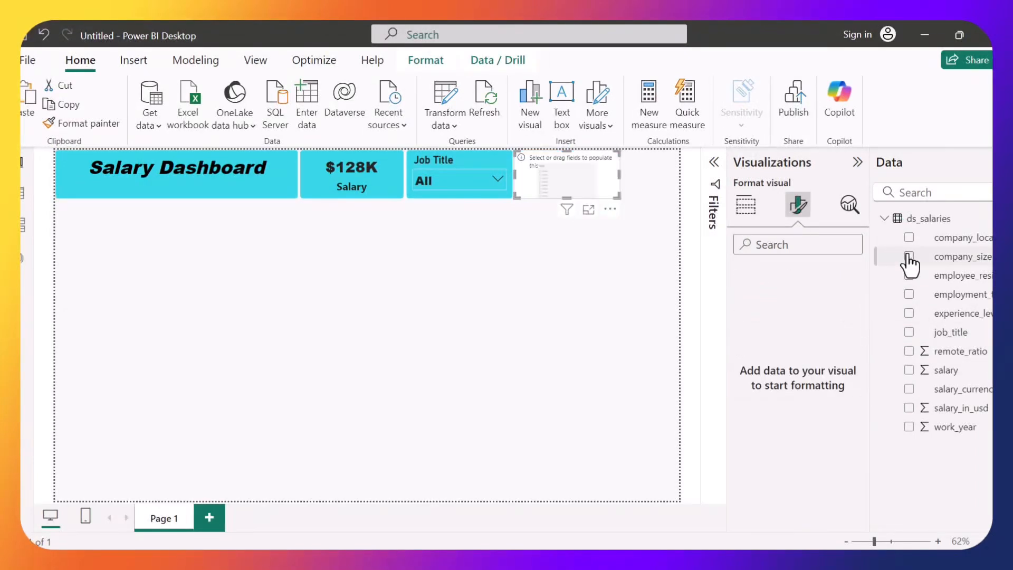
click(908, 257)
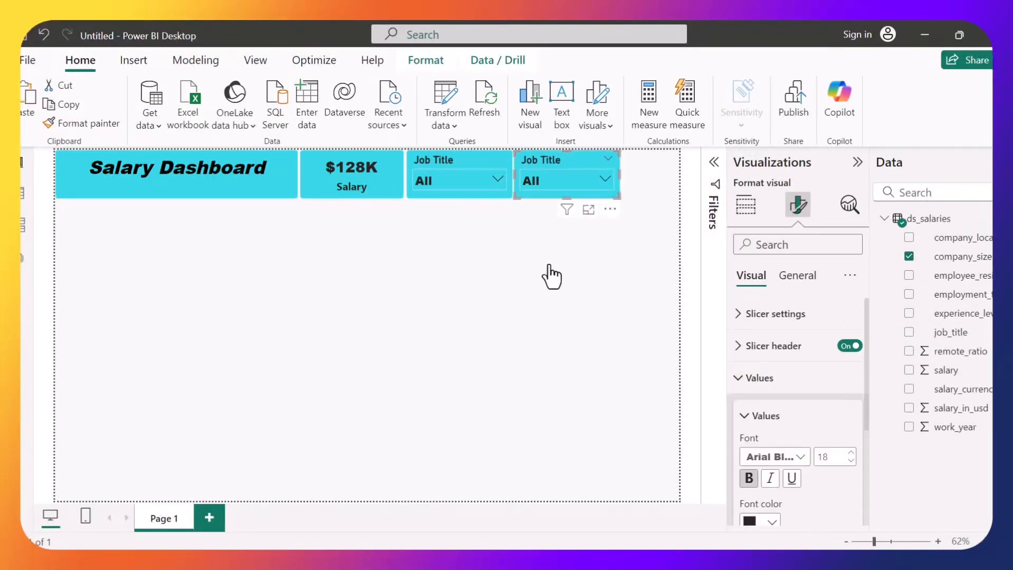
click(751, 353)
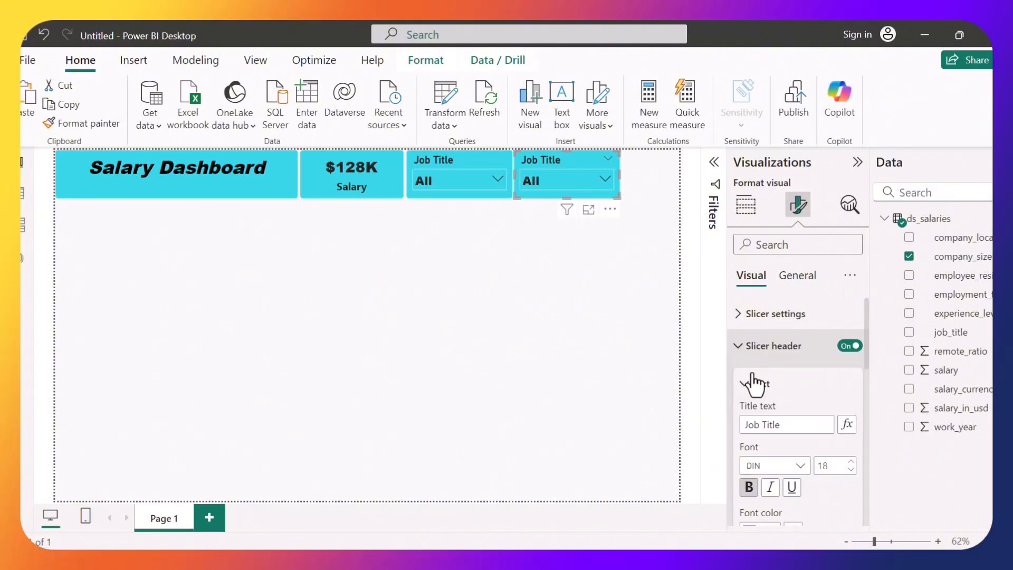
drag(783, 425, 725, 426)
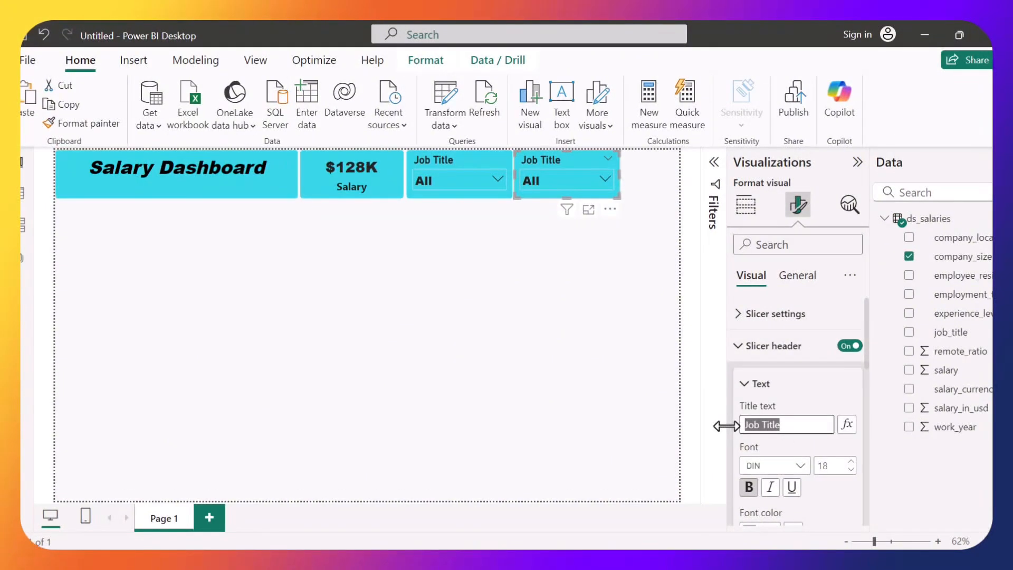
text(Compay)
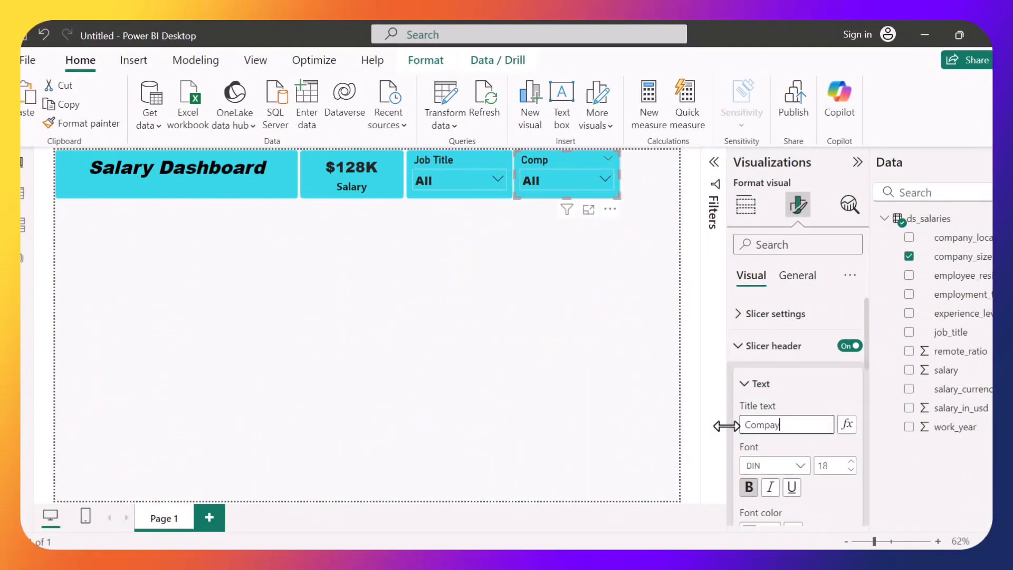
text( Size)
click(775, 426)
text(n)
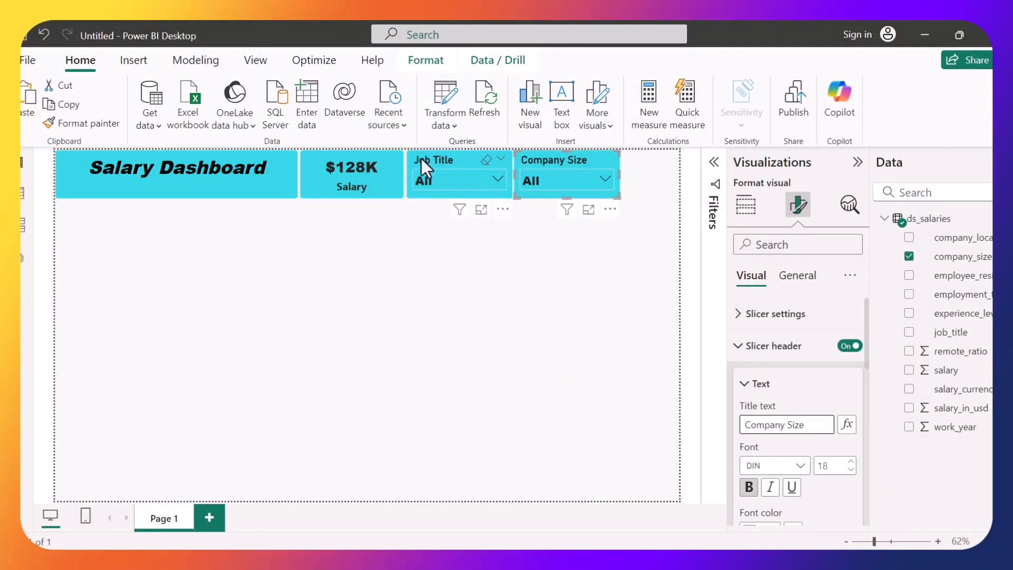
Step: Narrow the Salary Dashboard title box slightly from its right edge to free space in the header row
click(374, 165)
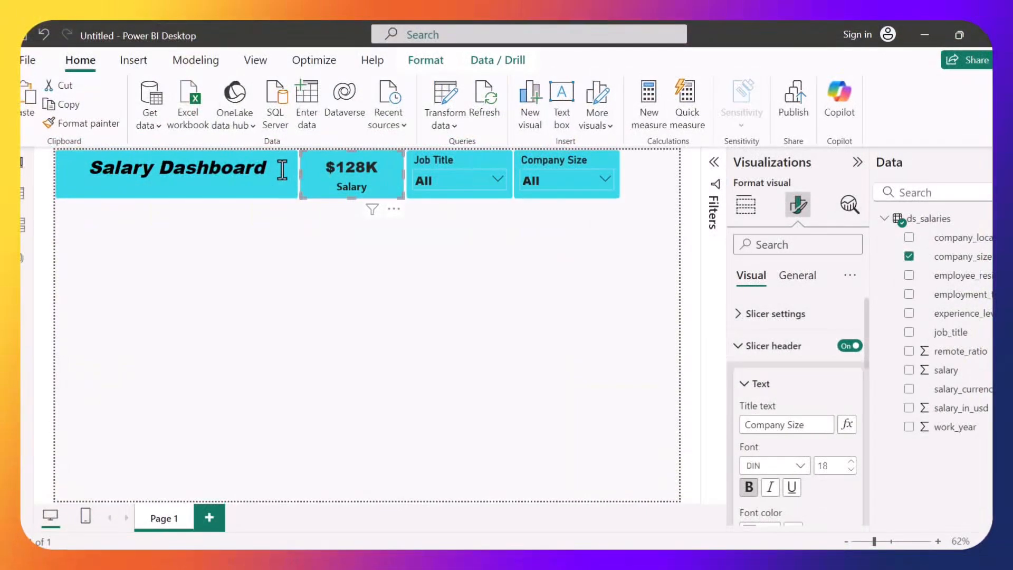
click(293, 174)
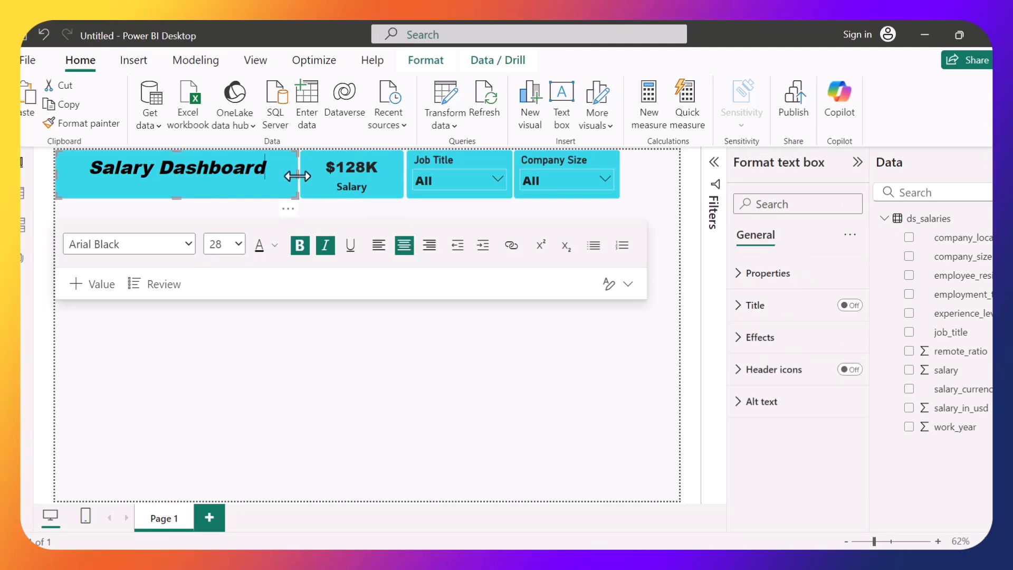
drag(290, 177, 284, 179)
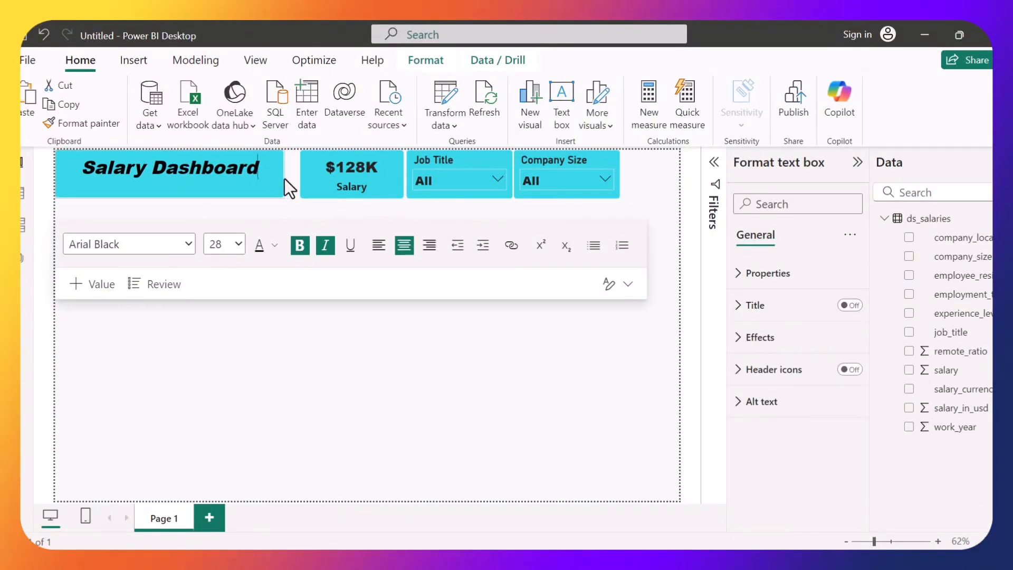
Step: Nudge the Salary card left until only a small gap separates it from the title box
click(322, 182)
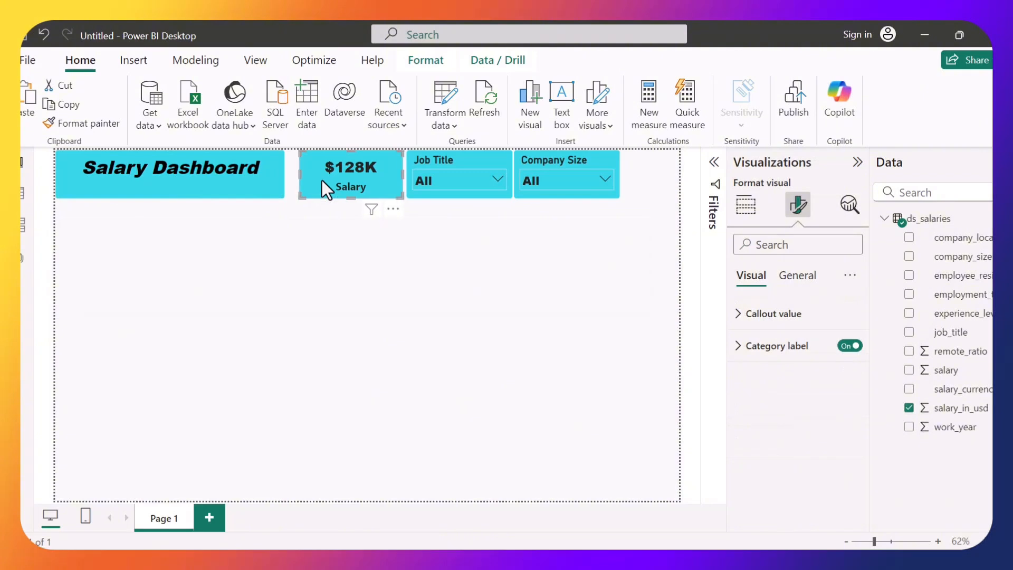
key(Left)
key(Left)
key(Left)
key(Left)
key(Left)
key(Left)
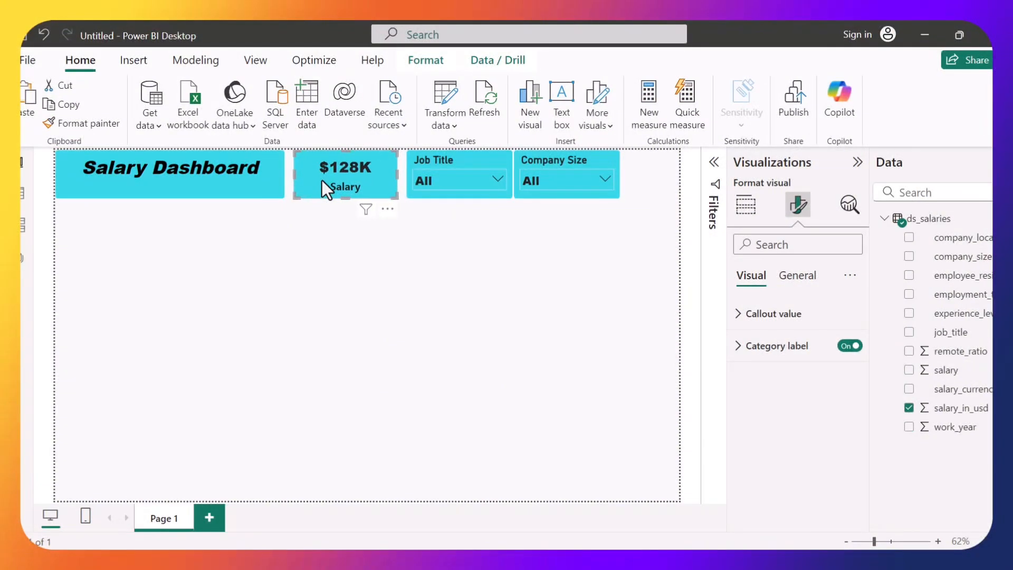
key(Left)
key(Left)
key(Left)
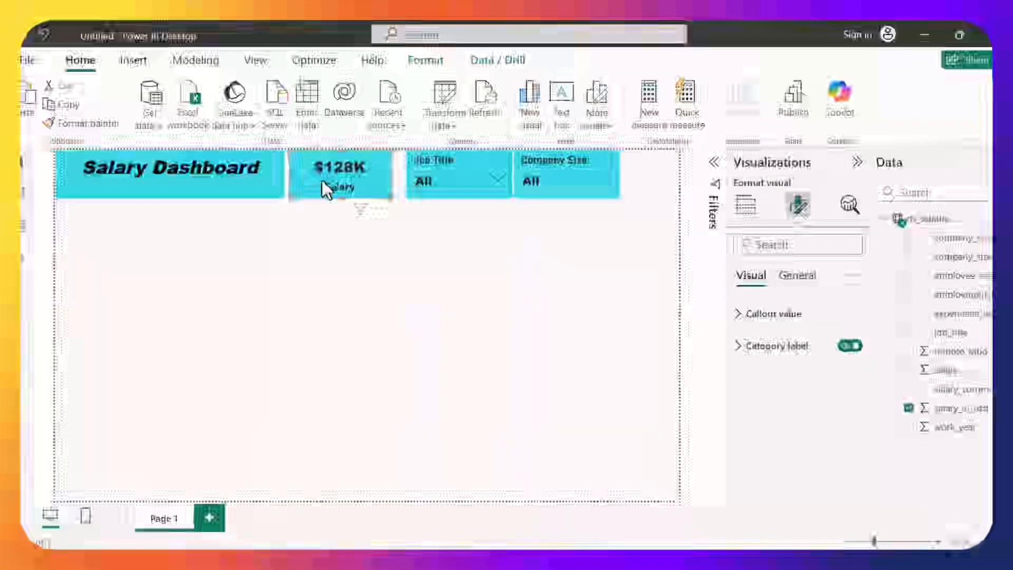
Step: Nudge the Job Title slicer left until it sits close beside the Salary card
click(447, 154)
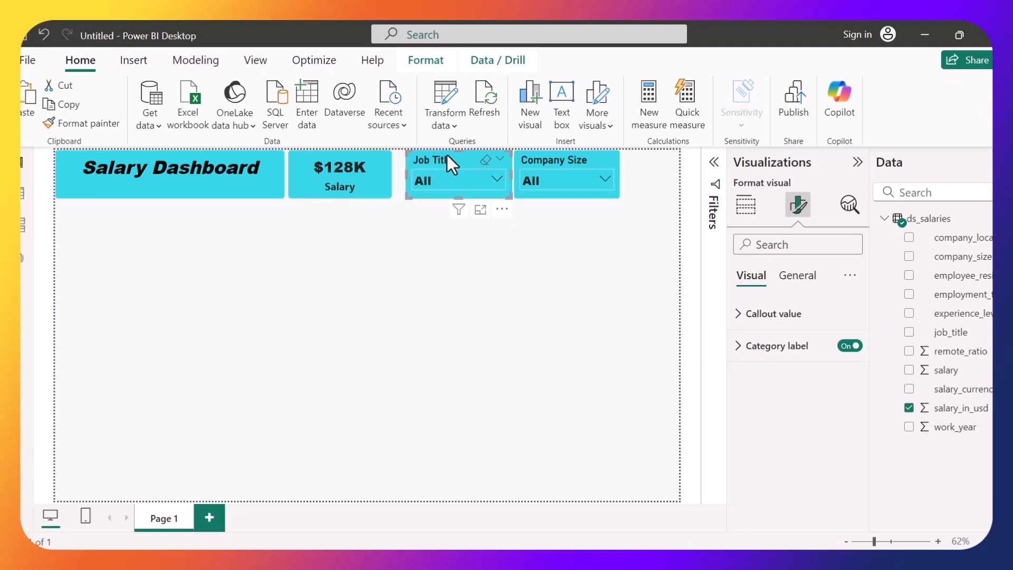
key(Left)
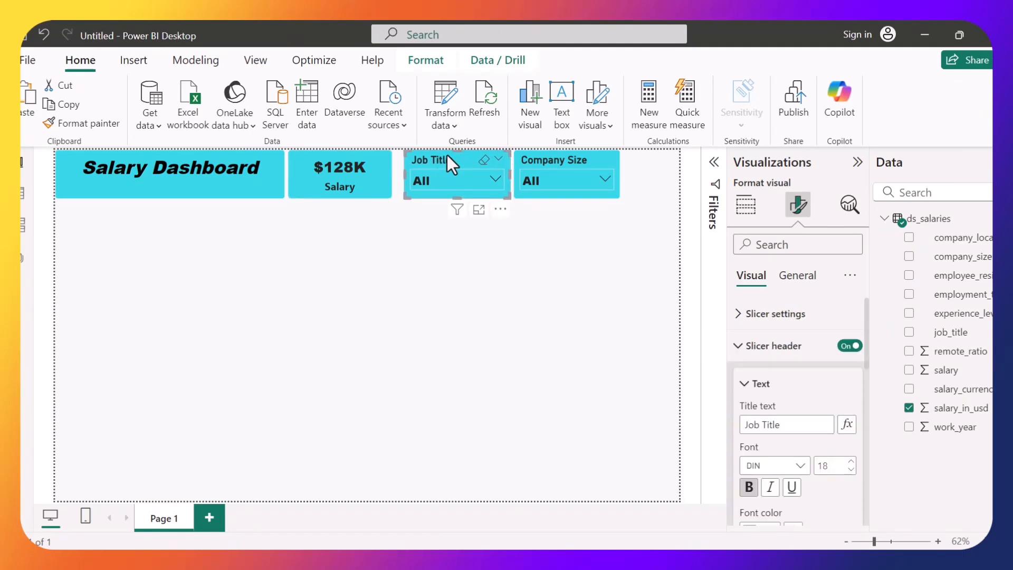
key(Left)
key(Left)
key(Left)
key(Left)
key(Left)
key(Left)
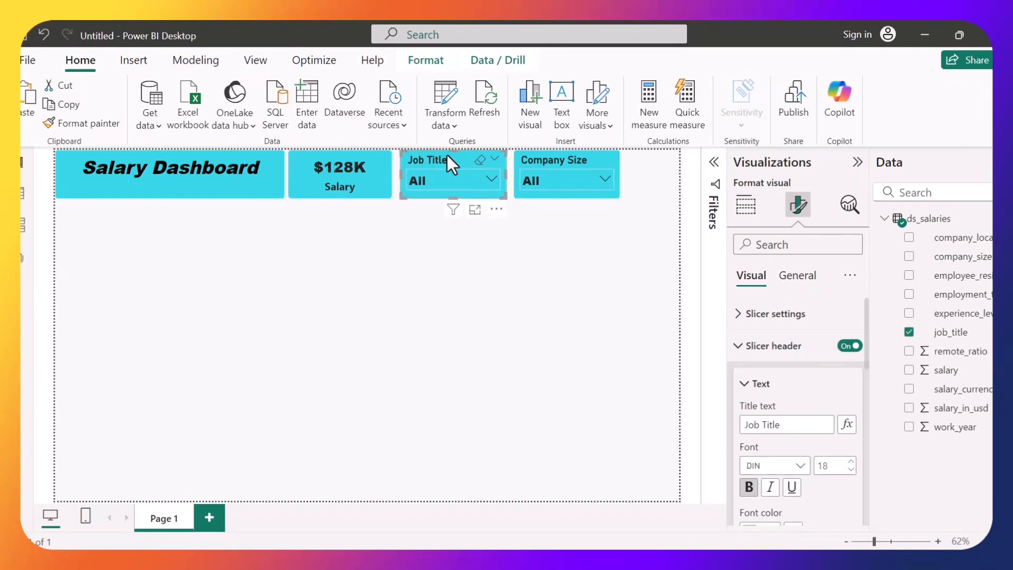
key(Left)
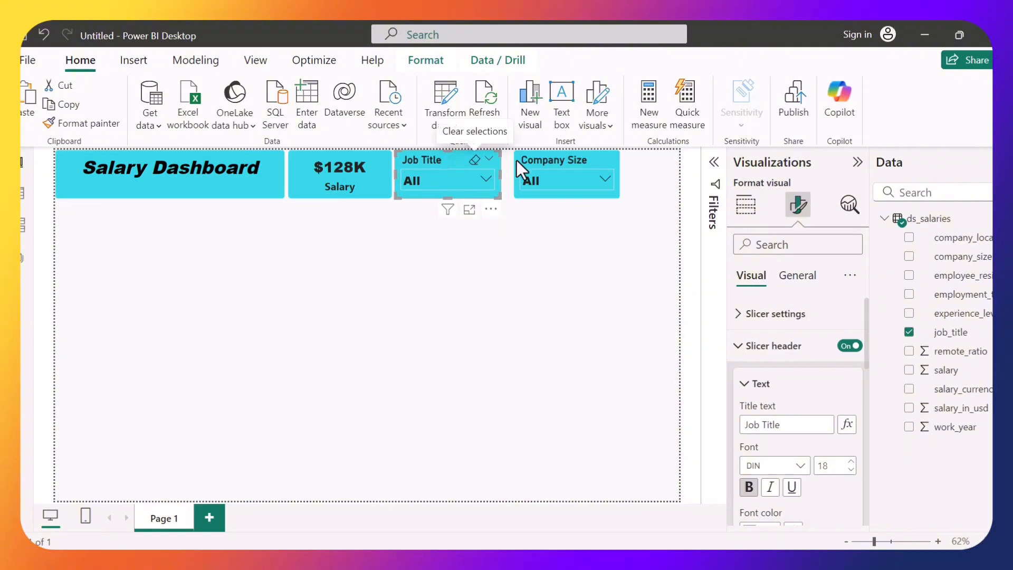
Step: Move the Company Size slicer left next to the Job Title slicer, keeping a small gap between them
drag(562, 160, 549, 159)
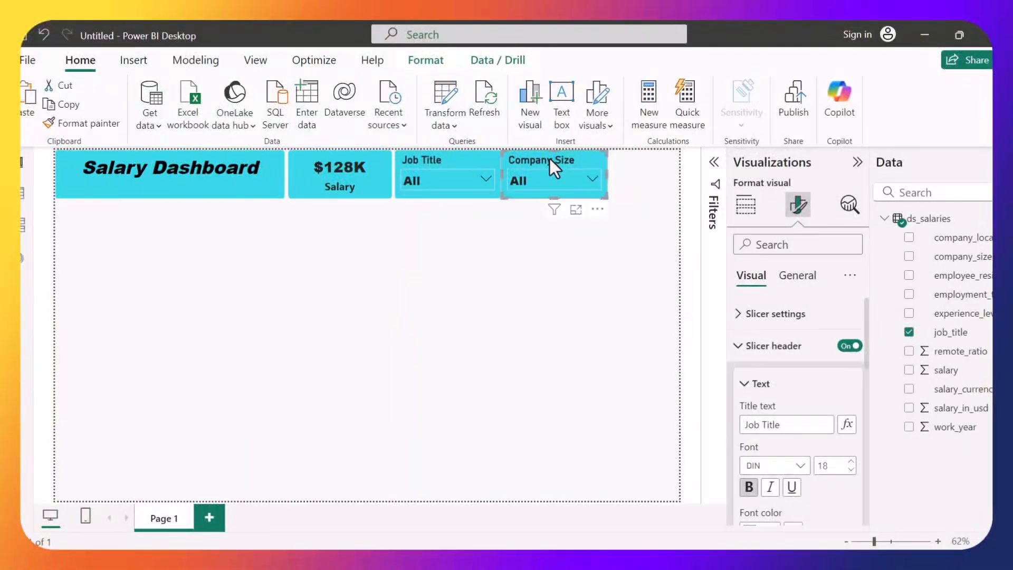
key(Right)
key(Right)
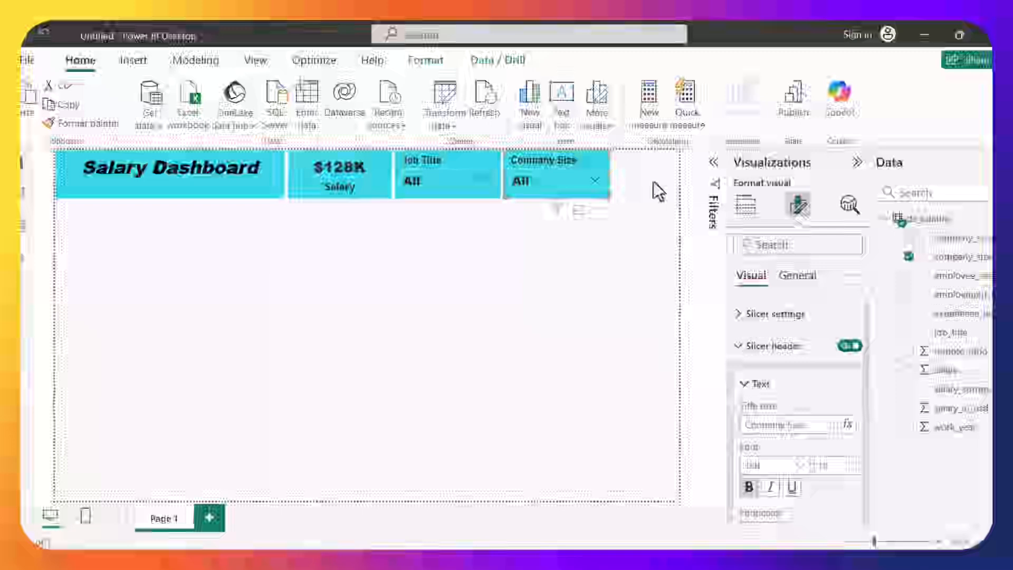
Step: Add a new slicer for the work_year field in the blank area below the header row and open its slicer settings
click(653, 182)
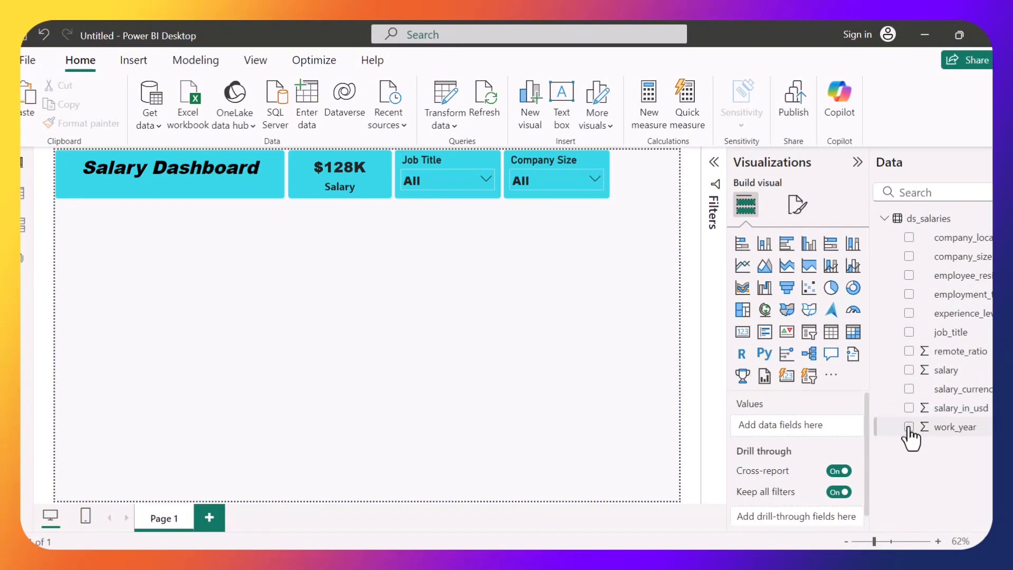
click(908, 426)
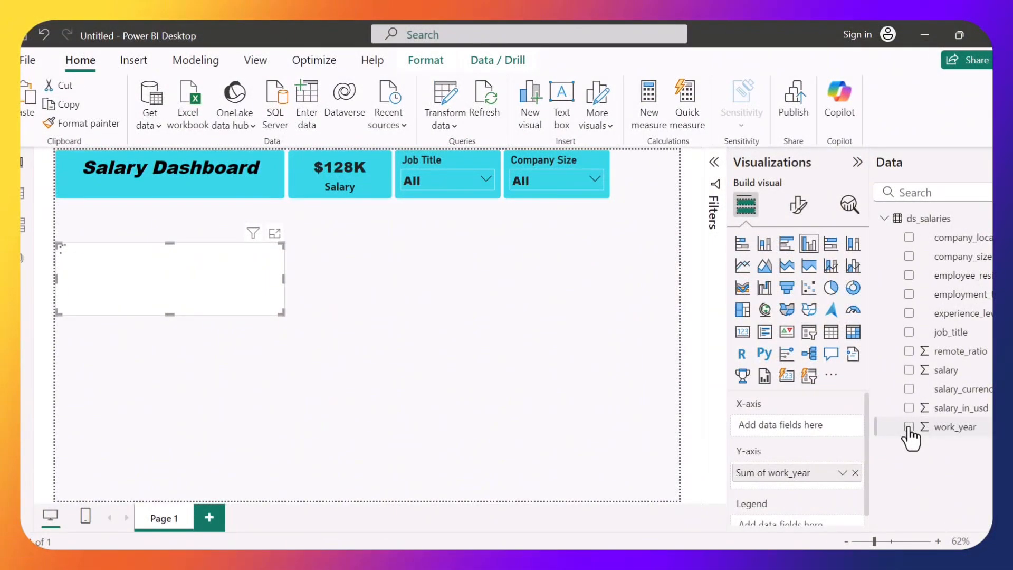
click(908, 427)
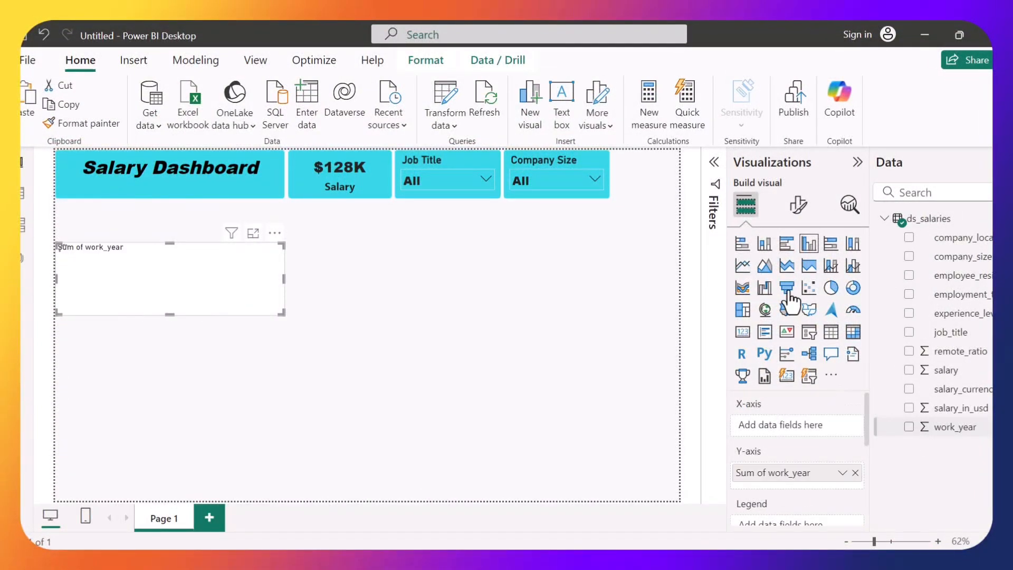
click(807, 337)
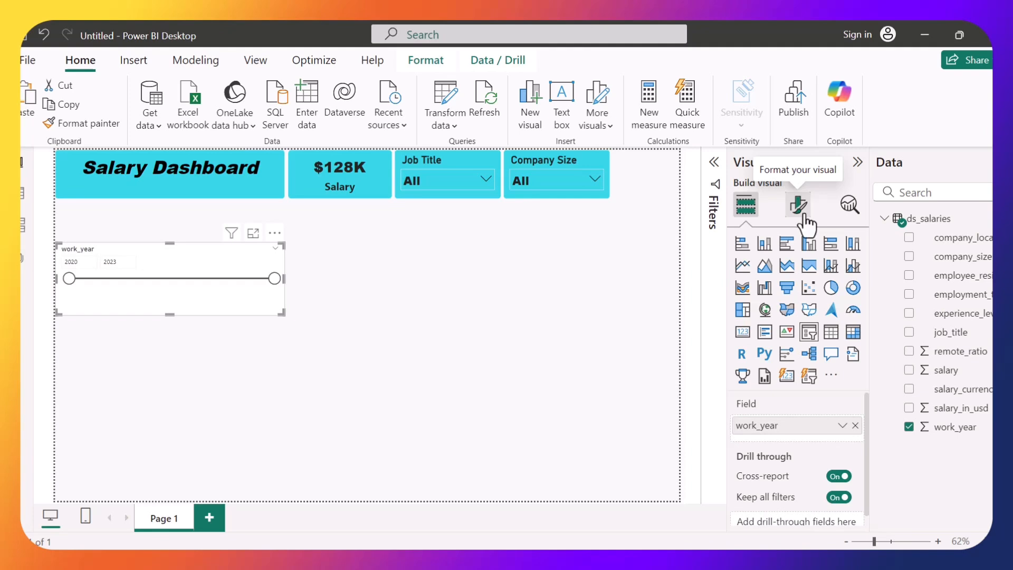
click(803, 214)
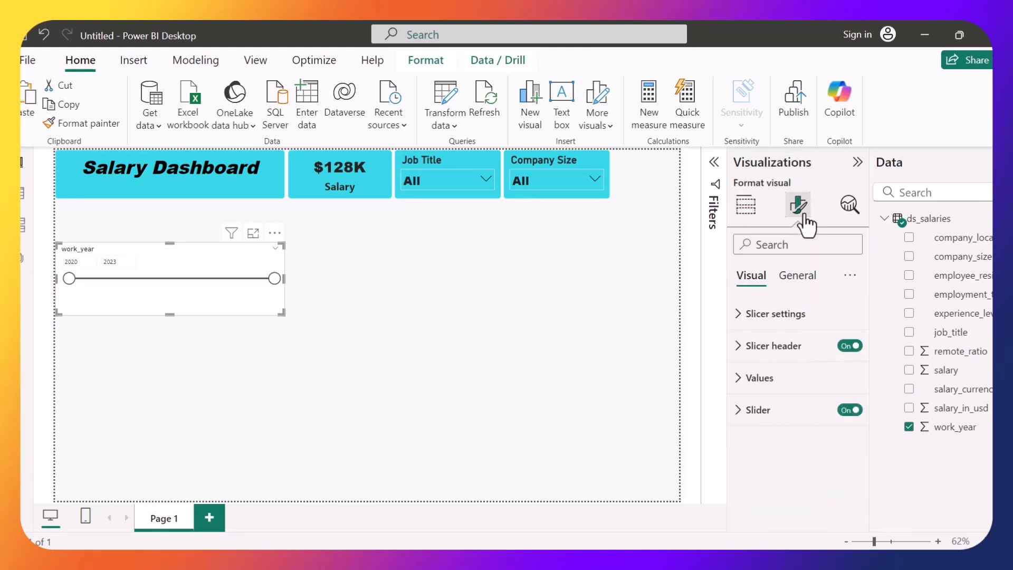
click(777, 314)
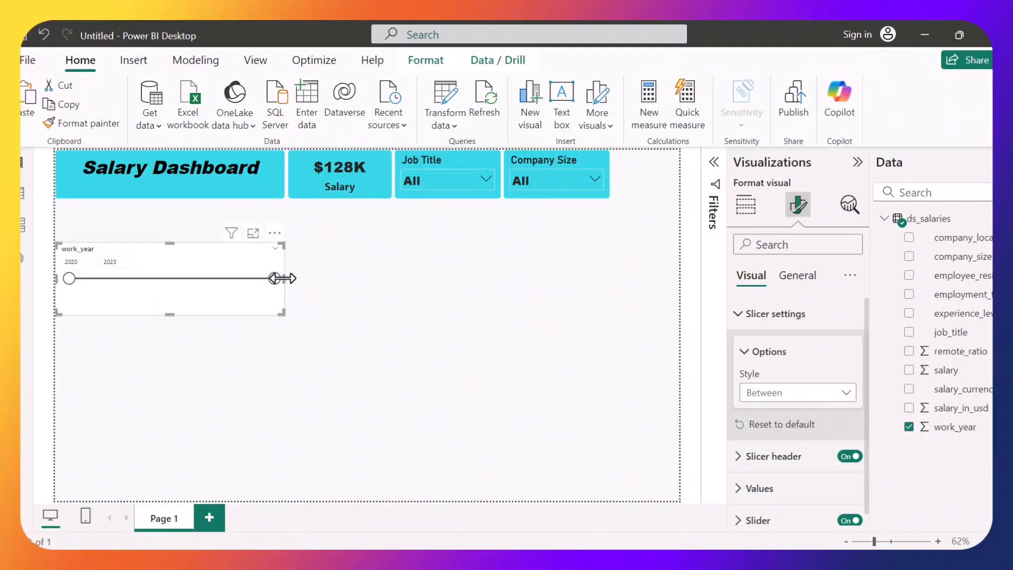
Step: Narrow the work_year slicer to about 180 px wide and place it at the right end of the header row
drag(284, 279, 141, 269)
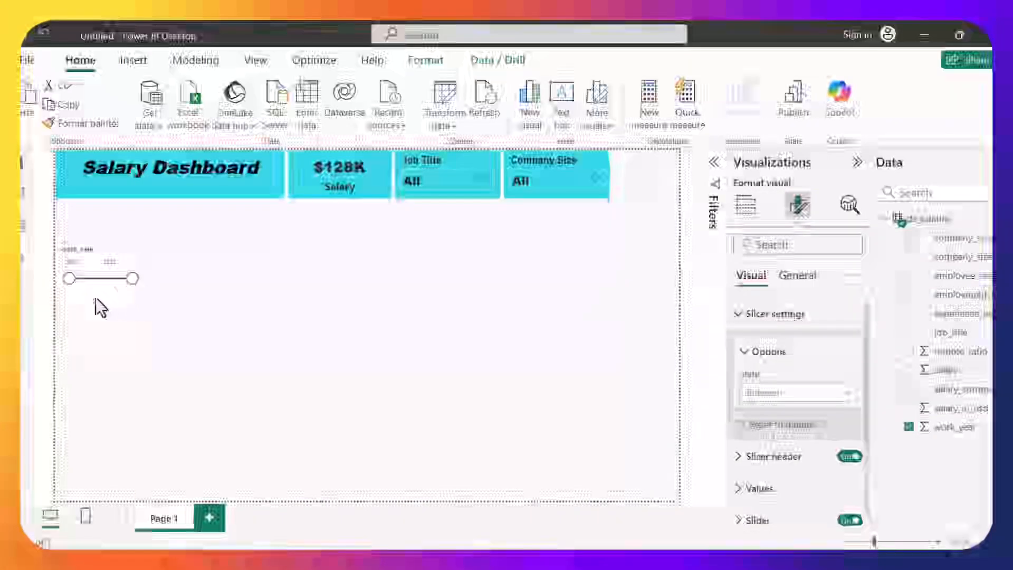
drag(100, 308, 630, 218)
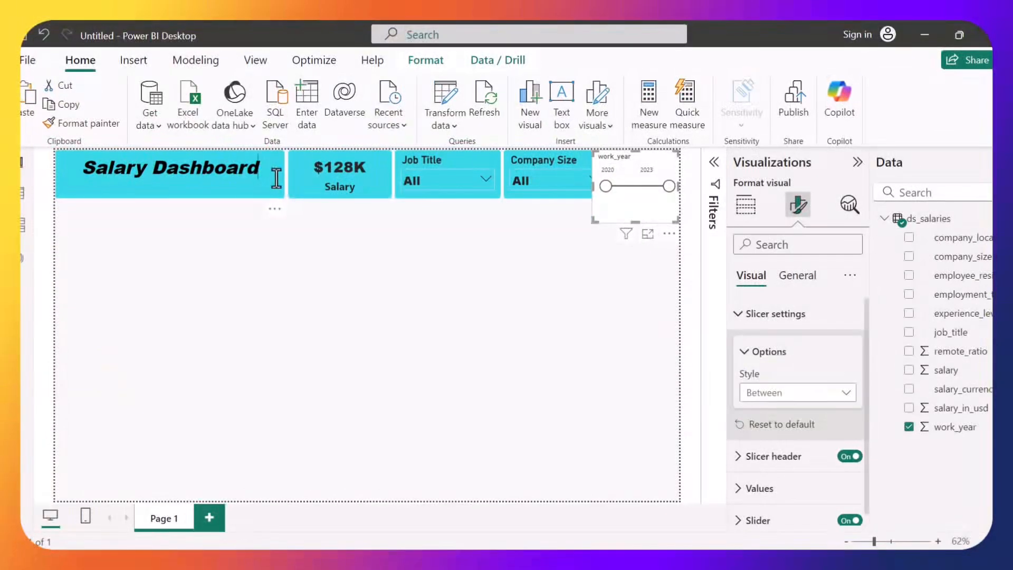
Step: Narrow the Salary Dashboard title box further so the header row can also fit the work_year slicer
click(282, 177)
drag(283, 179, 267, 178)
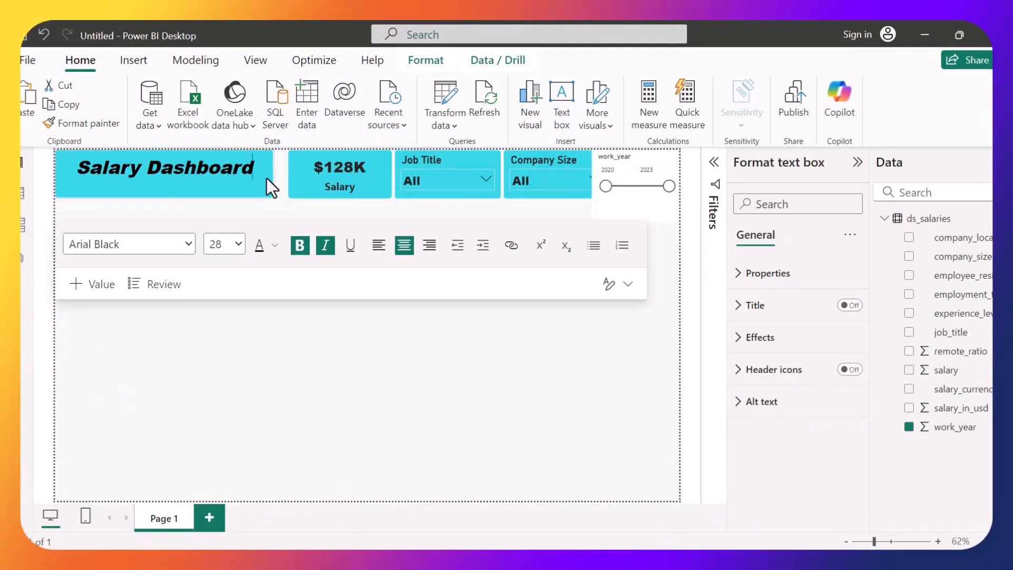
click(265, 178)
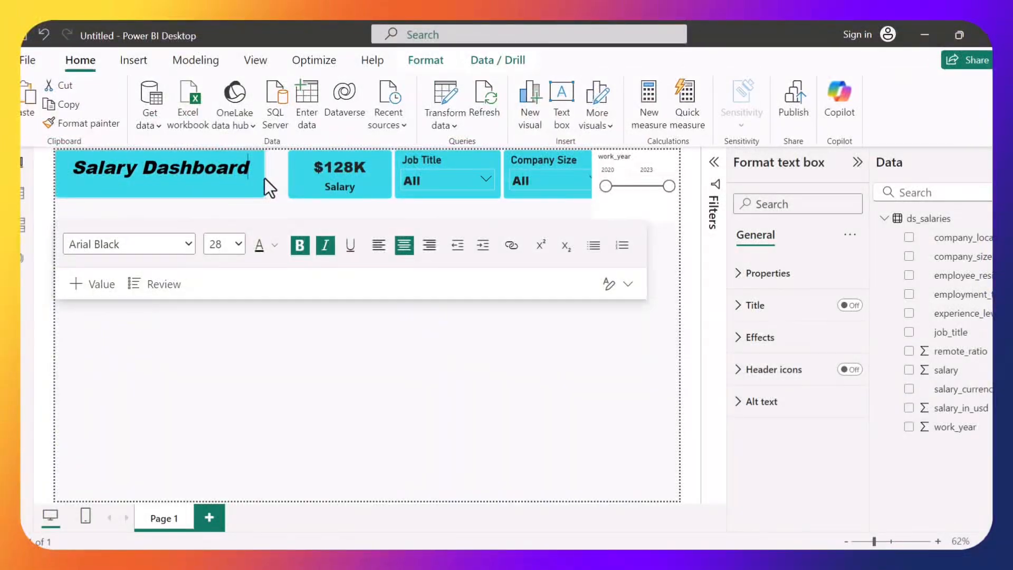
Step: Shift the Salary card left again to close the gap beside the narrowed title box
click(305, 175)
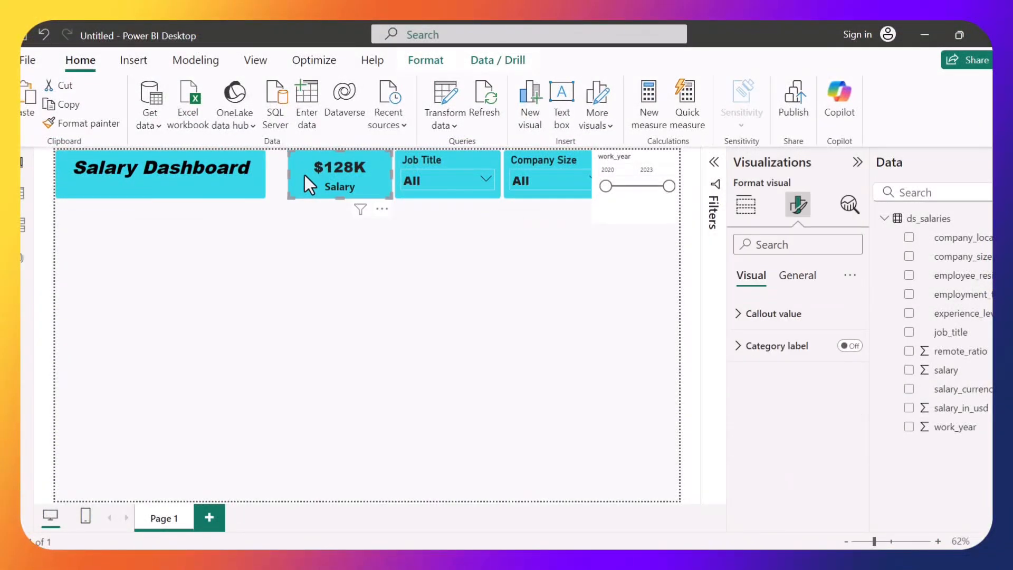
key(Left)
key(Left)
key(Left)
key(Left)
key(Left)
key(Left)
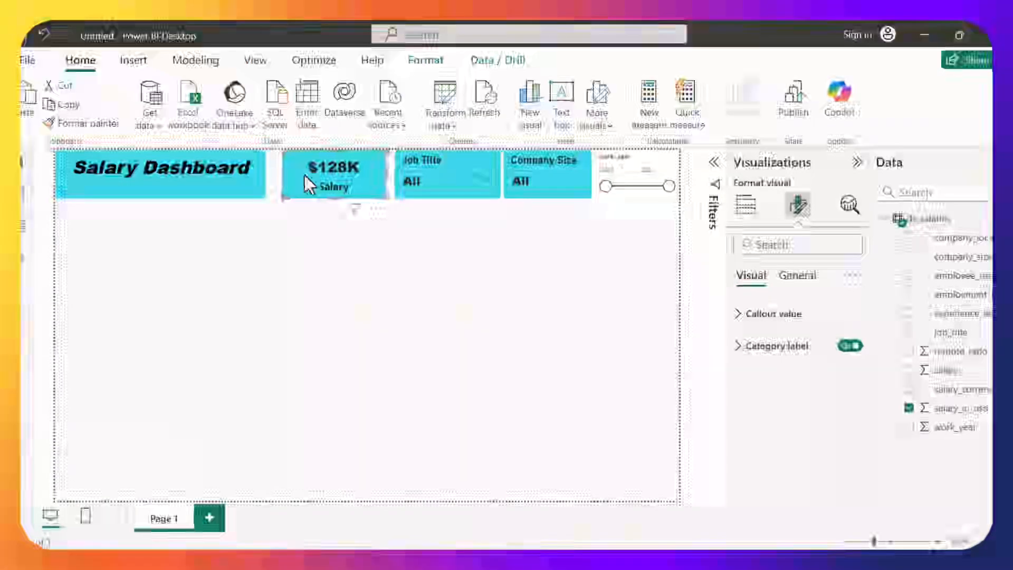
key(Left)
key(Left)
key(Left)
key(Left)
key(Left)
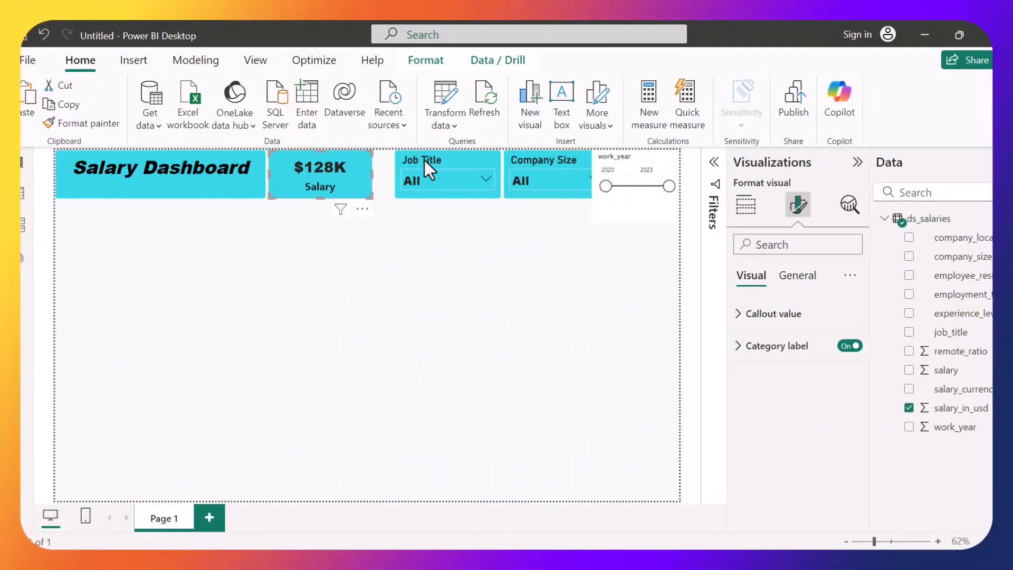
Step: Shift the Job Title slicer left again to close the gap beside the Salary card
click(457, 157)
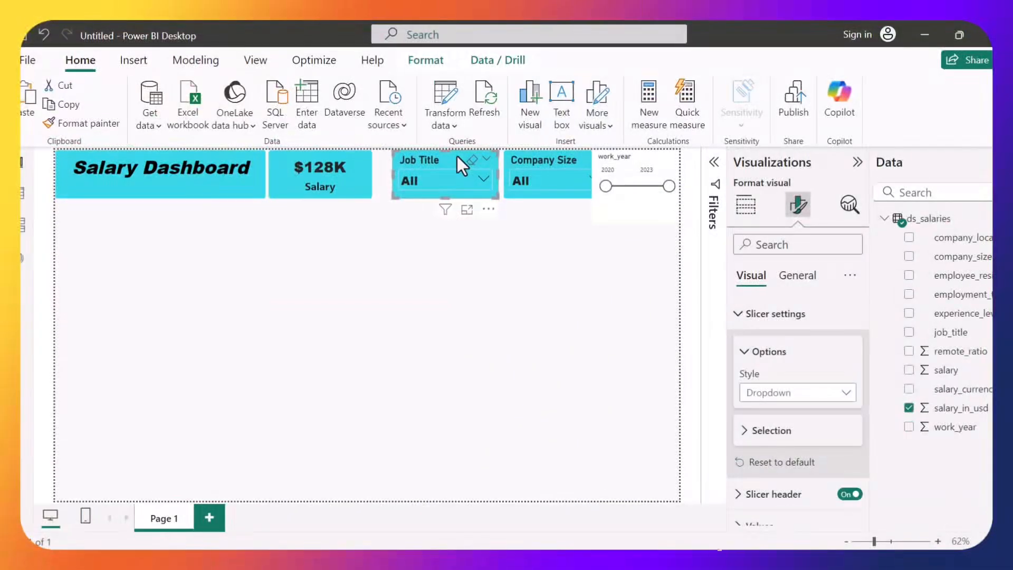
key(Left)
key(Left)
key(Left)
key(Left)
key(Left)
key(Left)
key(Left)
key(Left)
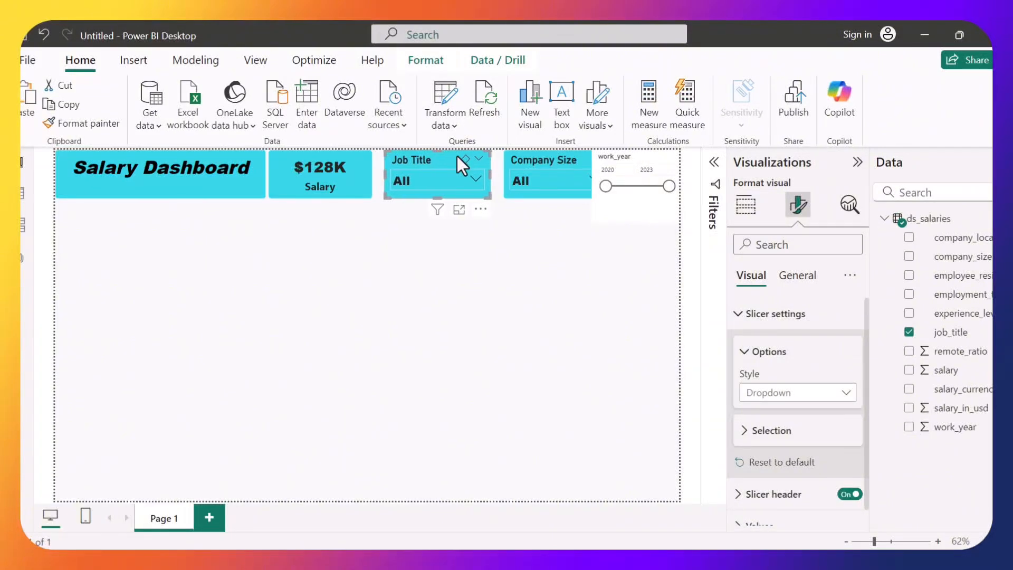
key(Left)
key(Left)
key(Left)
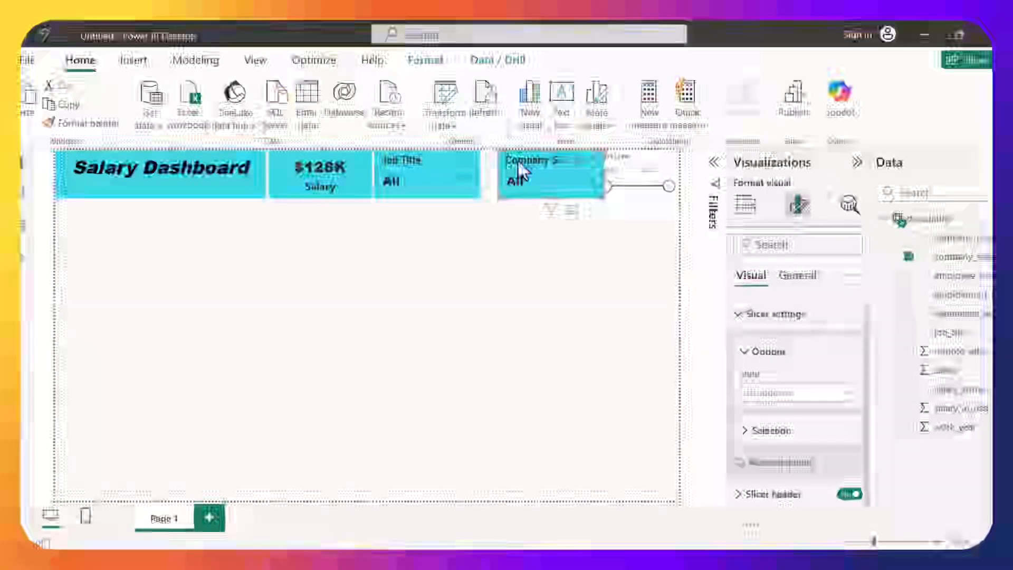
Step: Shift the Company Size slicer left beside the Job Title slicer so it clears the work_year slicer
key(Left)
key(Left)
key(Left)
key(Left)
key(Left)
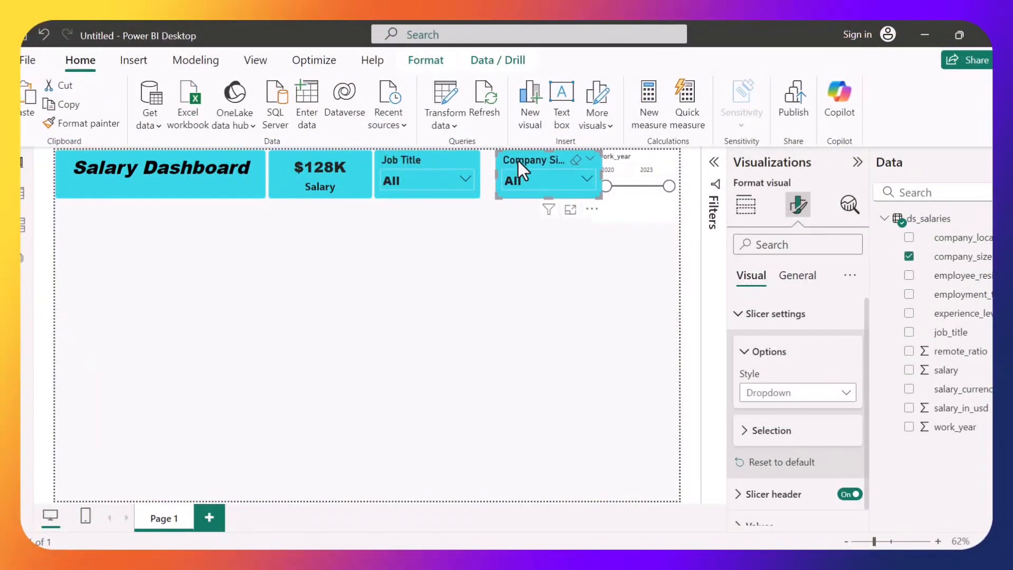
key(Left)
key(Left)
key(Left)
key(Left)
key(Left)
key(Left)
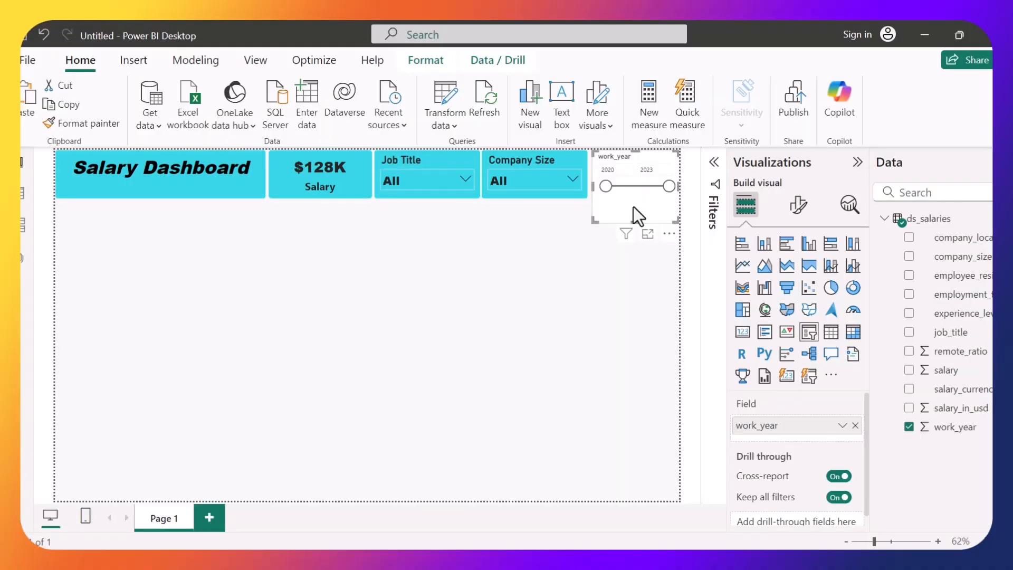
Step: Reduce the work_year slicer's height to 100 to match the header row and set its width to 183
drag(632, 206, 631, 195)
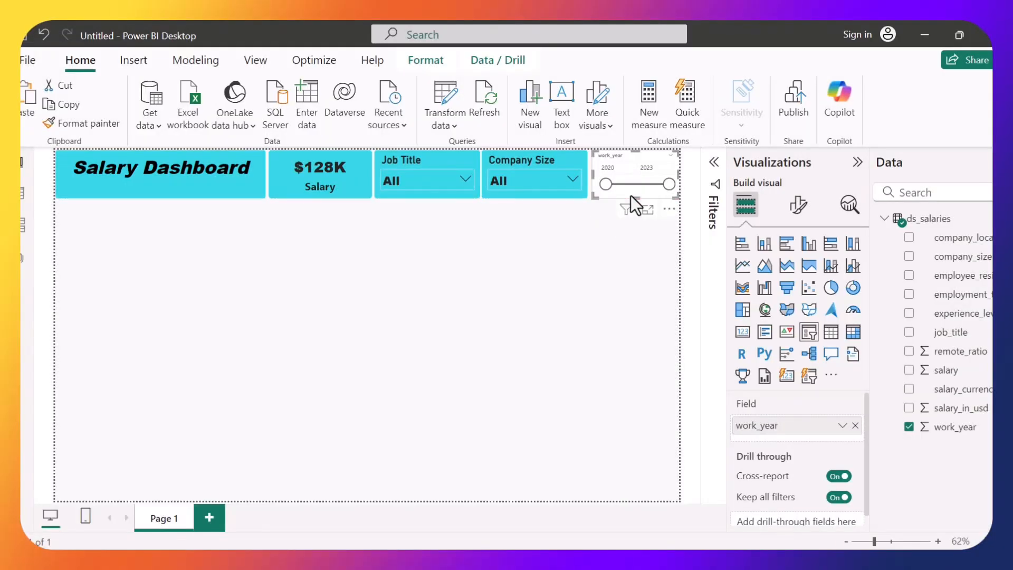
click(791, 212)
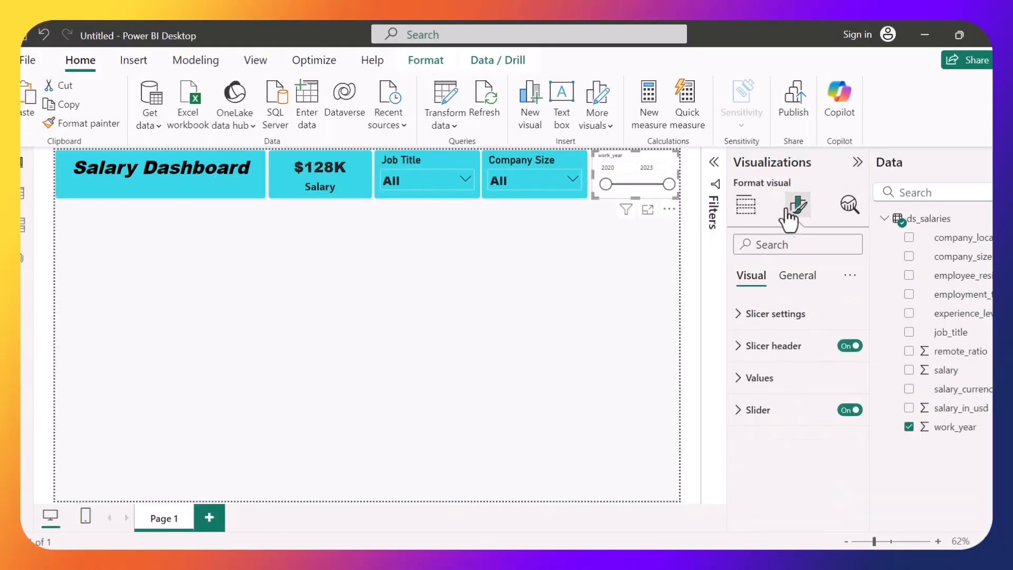
click(784, 282)
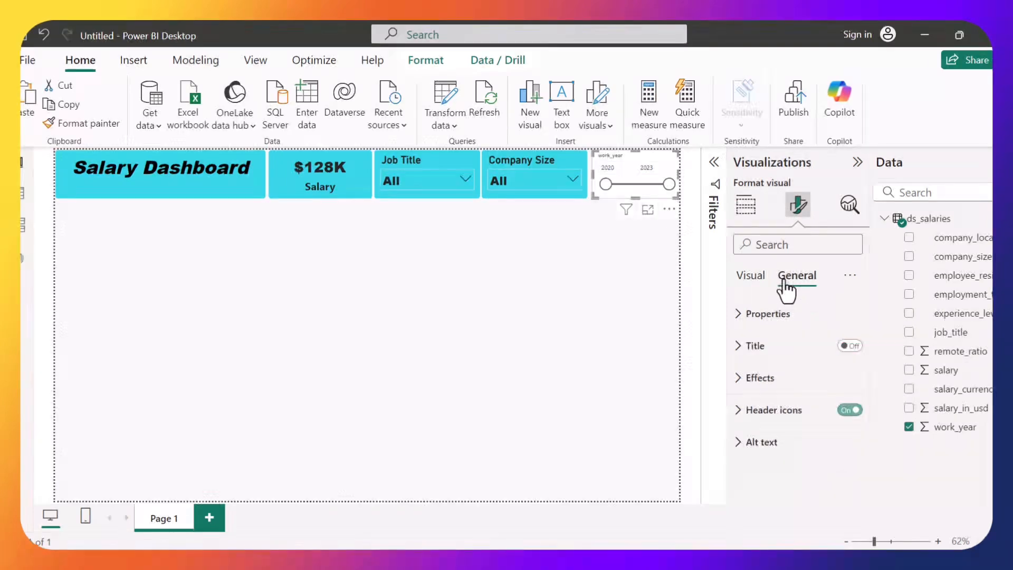
click(777, 329)
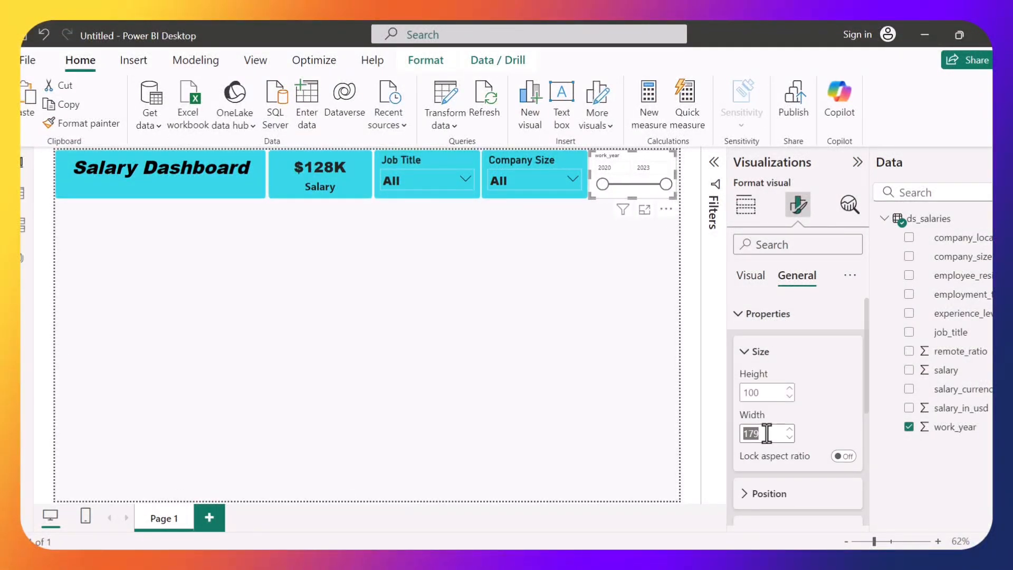
text(180)
text(3)
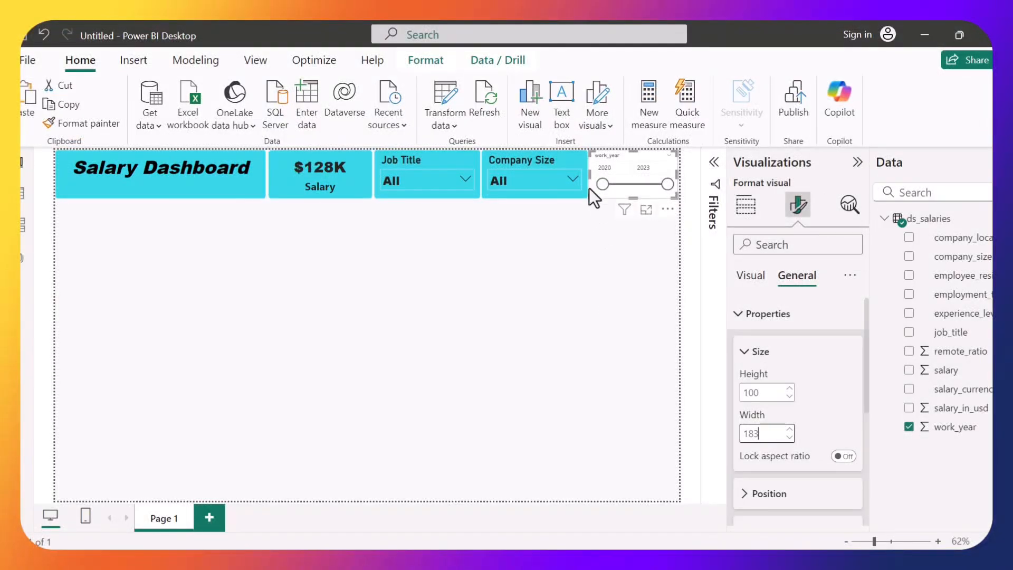
Step: Set the work_year slicer's background to the same light cyan as the other header row elements
click(598, 200)
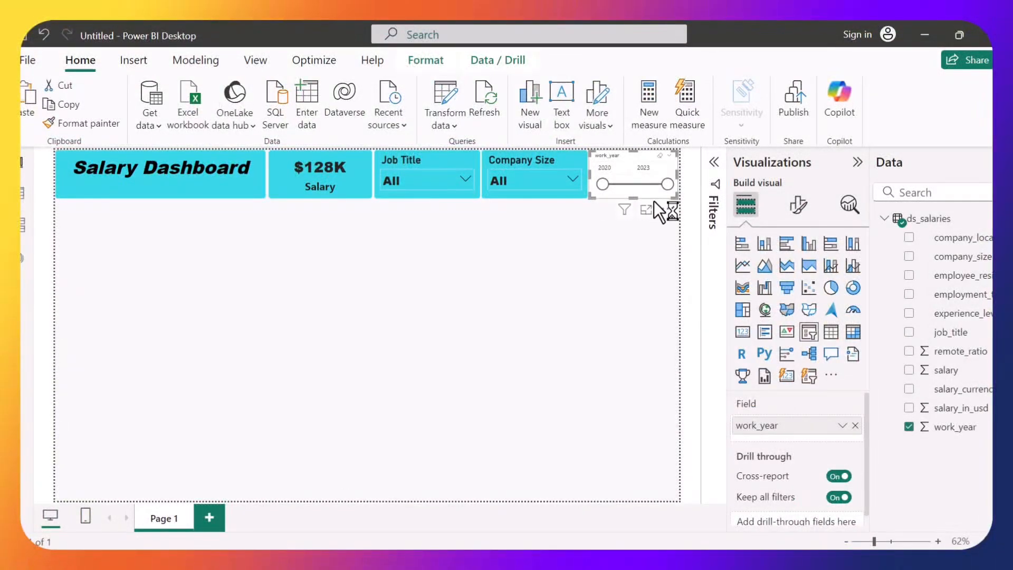
click(799, 206)
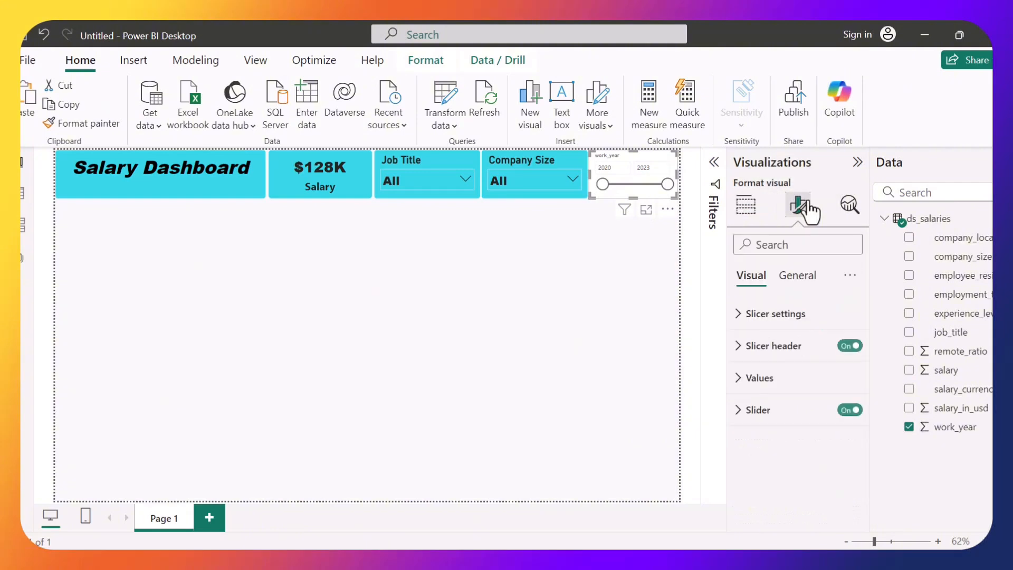
click(794, 279)
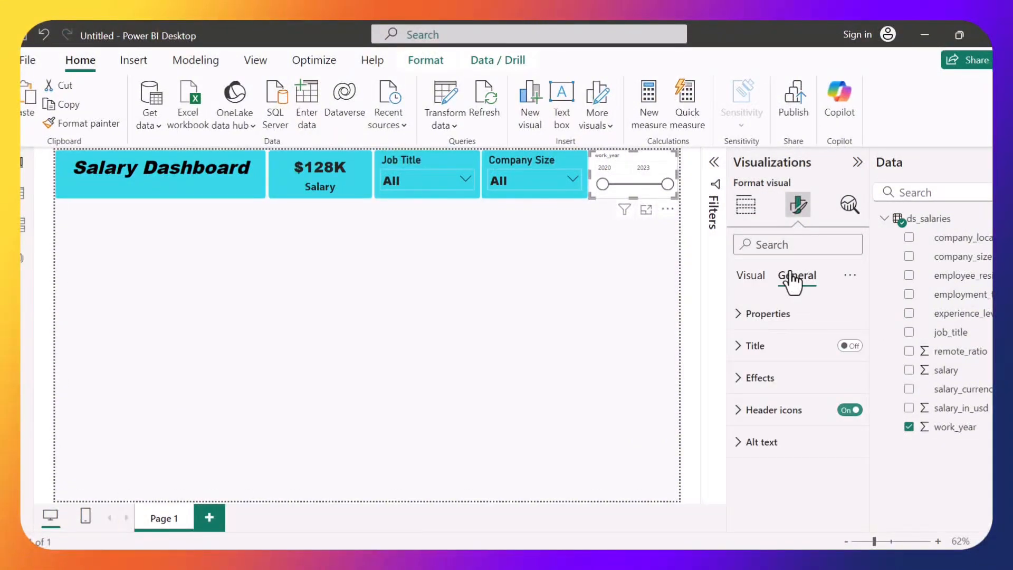
click(748, 278)
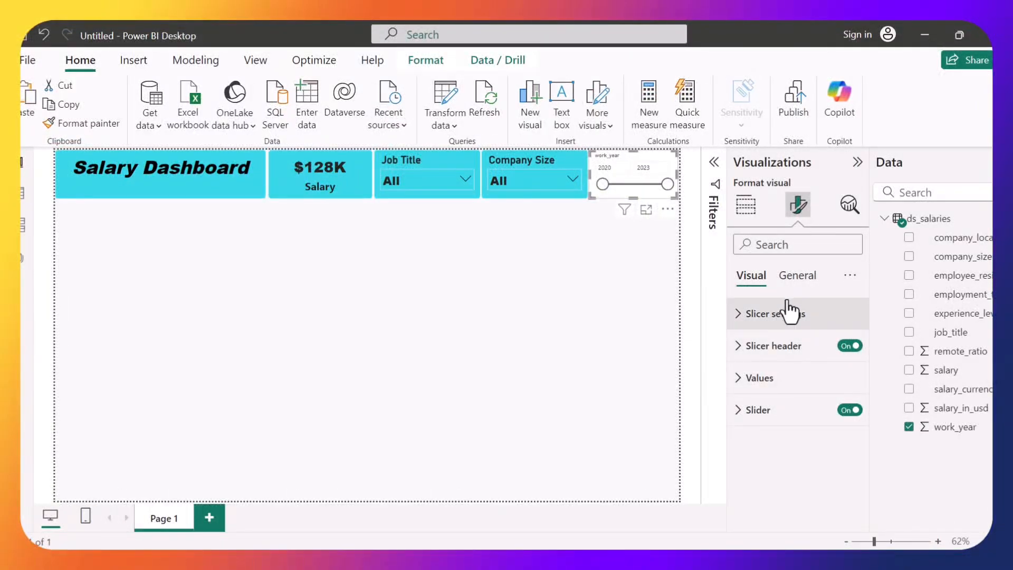
click(797, 283)
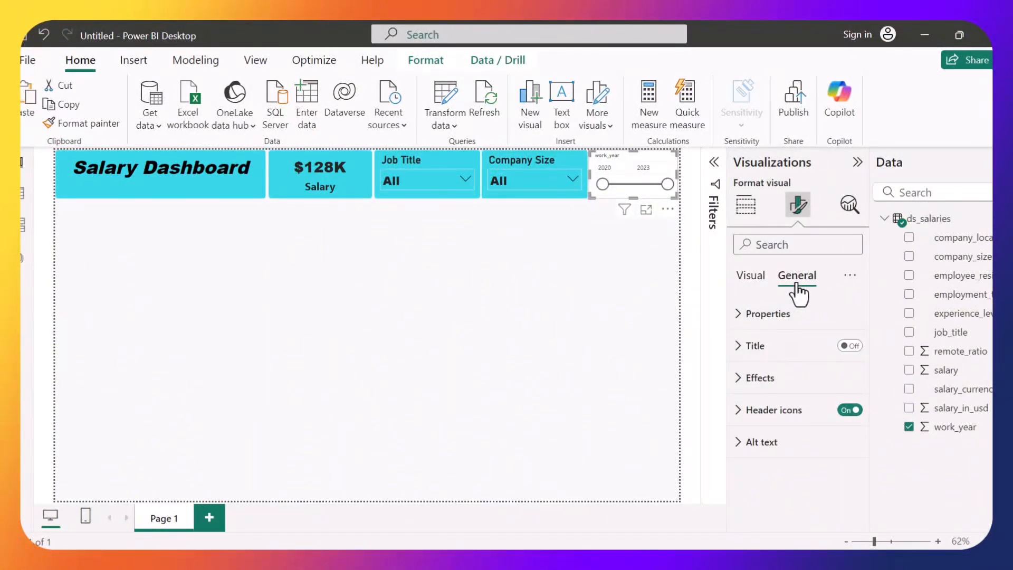
click(777, 377)
click(771, 457)
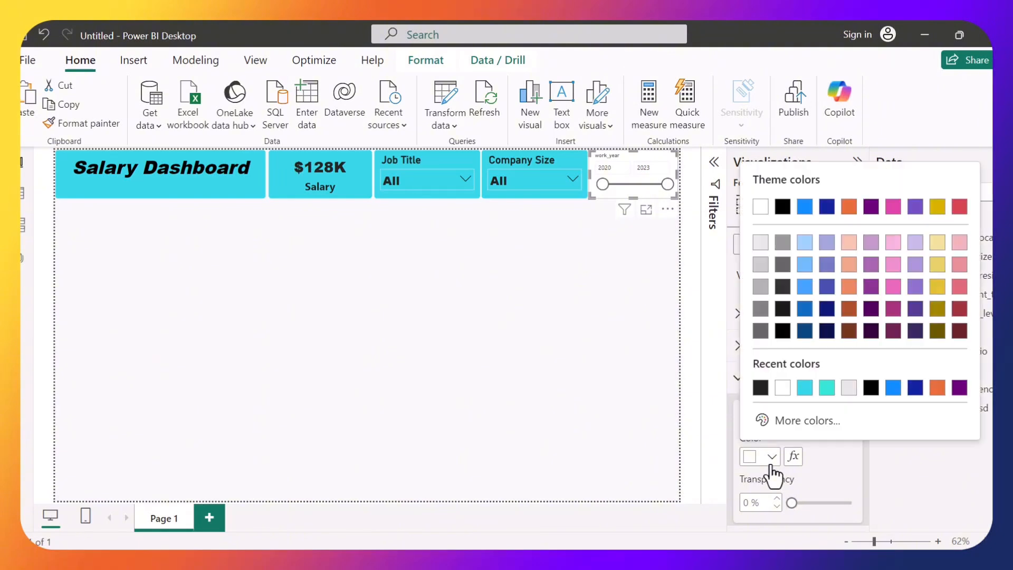
click(804, 388)
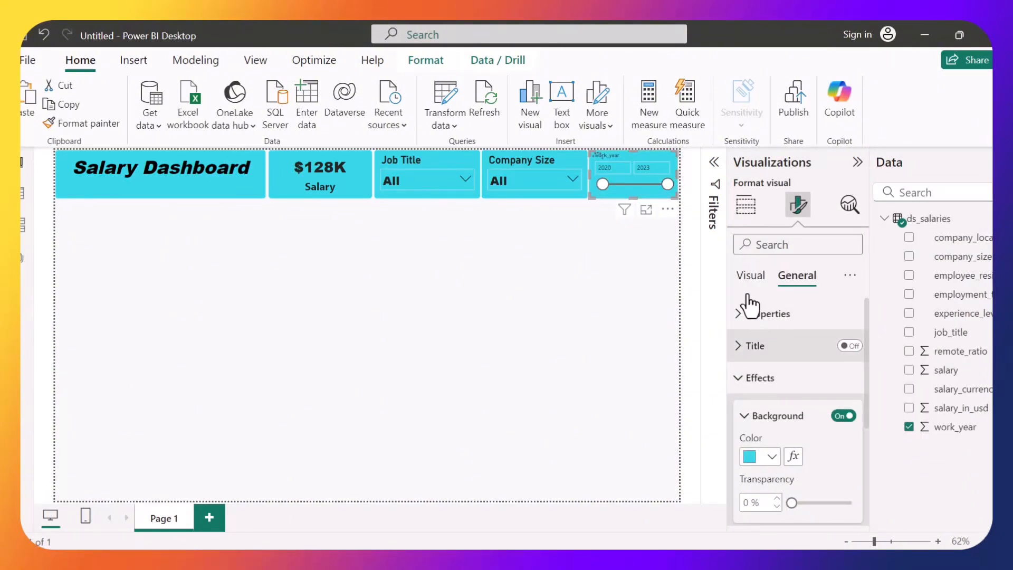
Step: Change the work_year slicer's slider colour to near-black #252423 and rename its field to Year
click(751, 277)
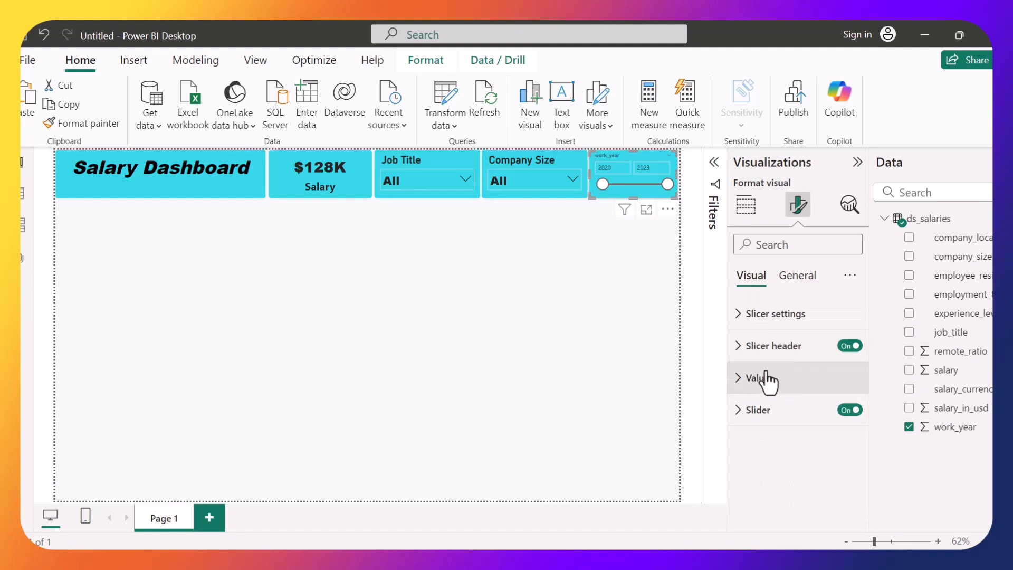
click(769, 412)
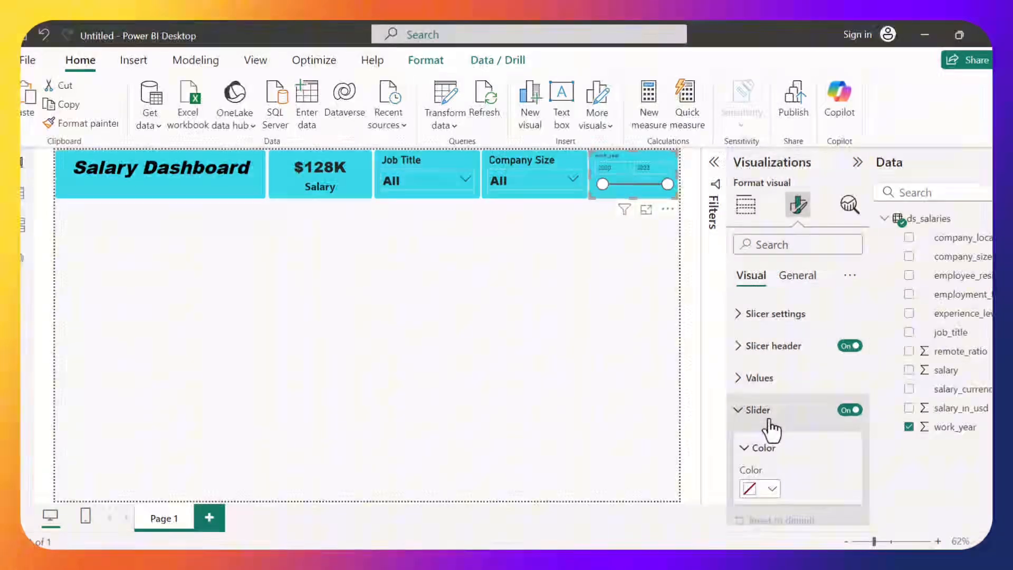
click(773, 500)
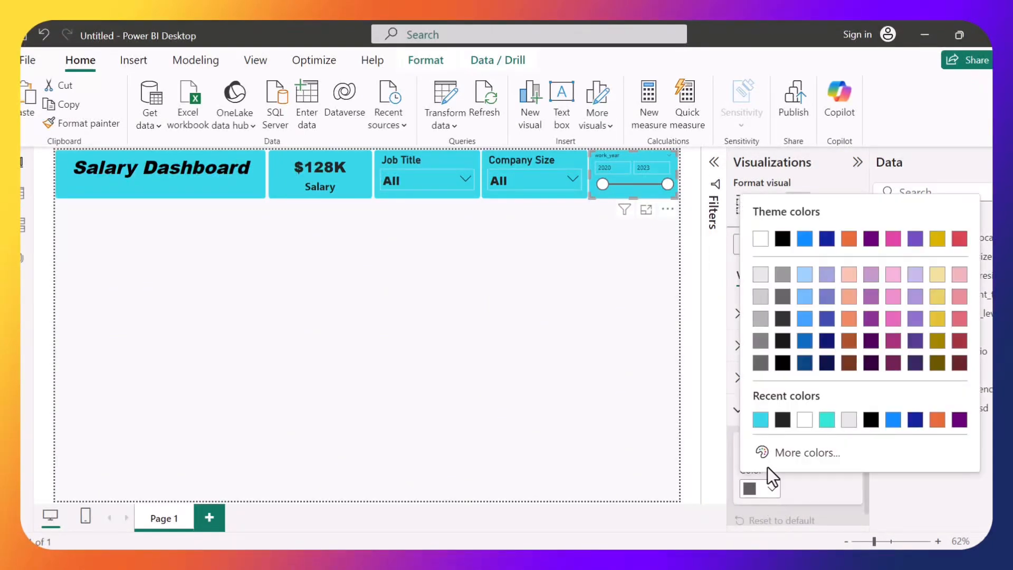
click(783, 419)
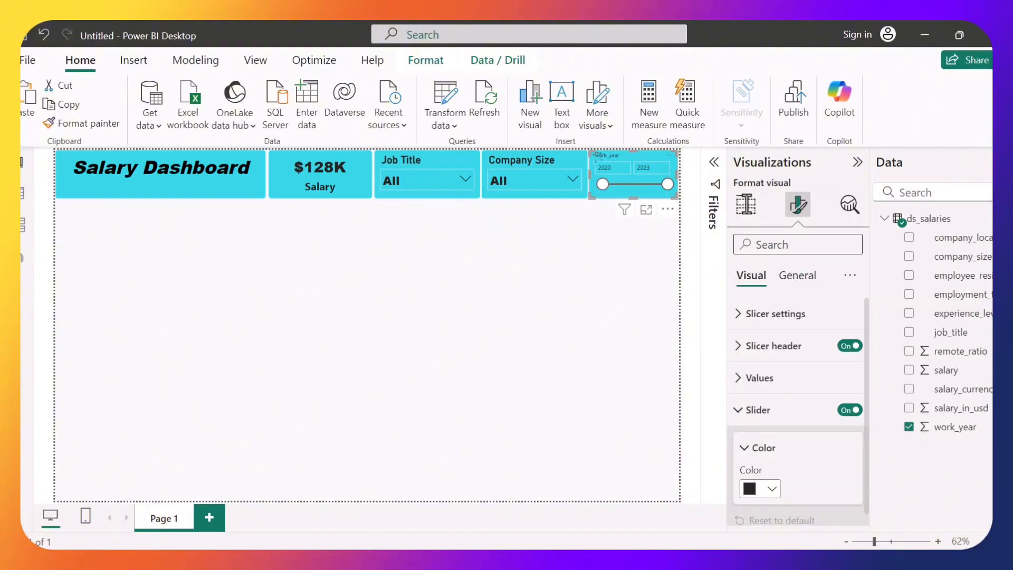
click(745, 204)
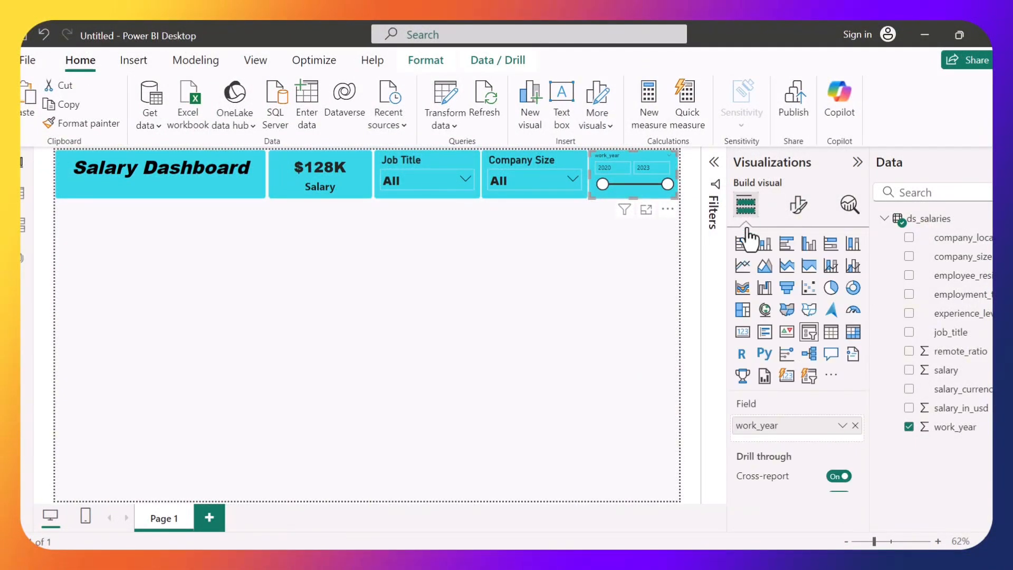
double_click(750, 426)
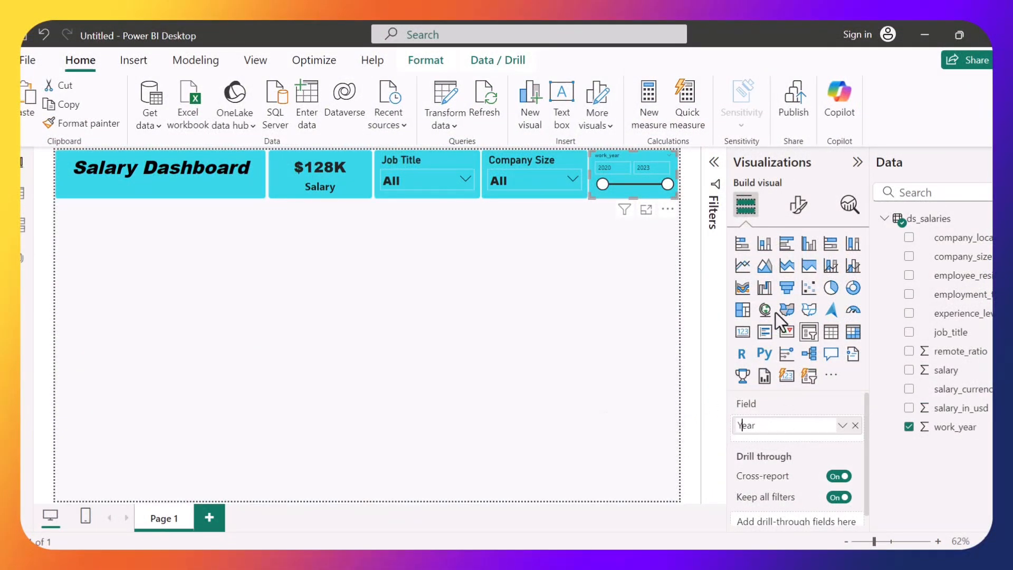
Step: Format the Year slicer's header text as bold Arial Black, size 18, in black
click(798, 205)
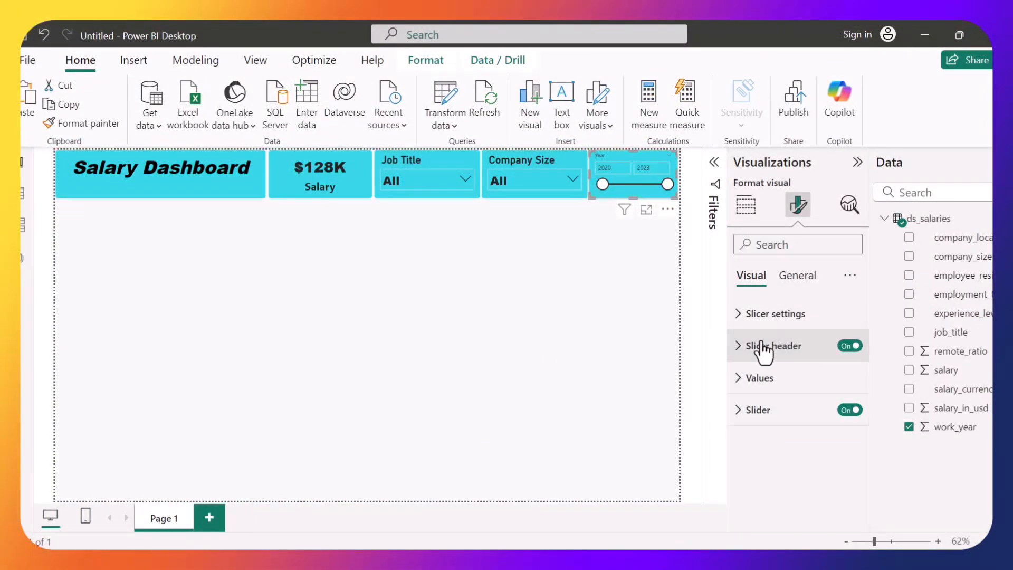
click(761, 346)
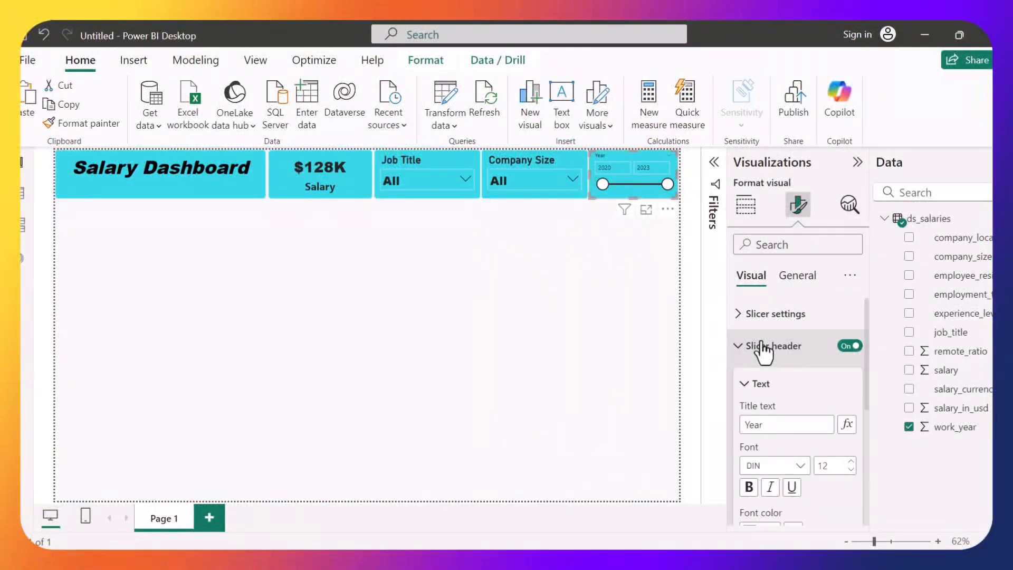
click(797, 465)
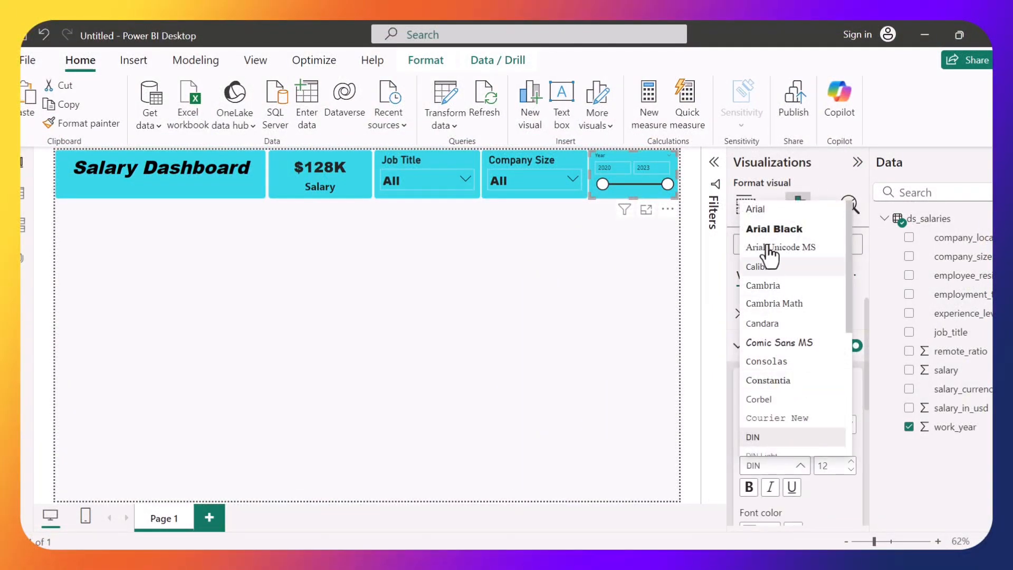
click(769, 229)
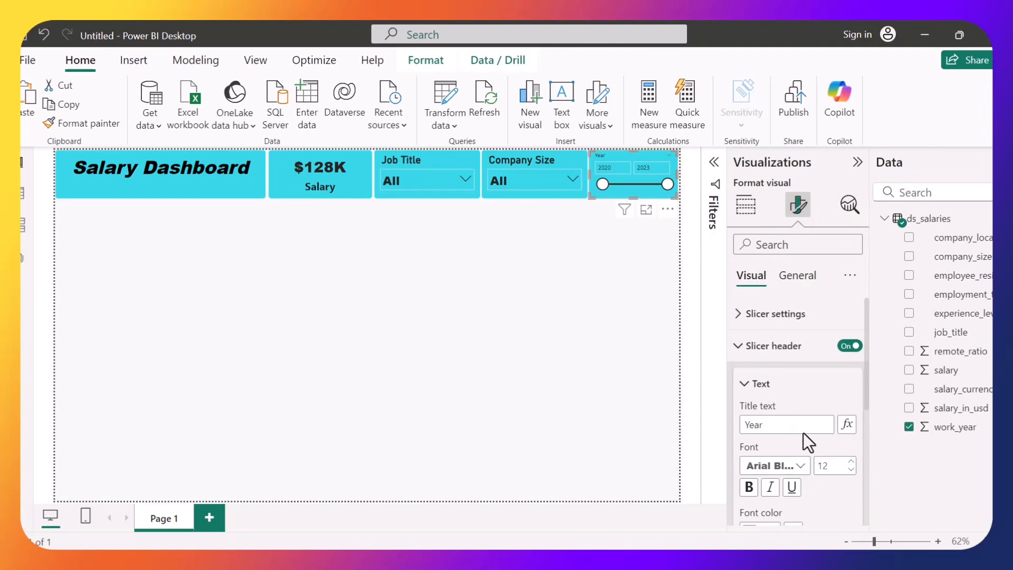
double_click(829, 464)
text(18)
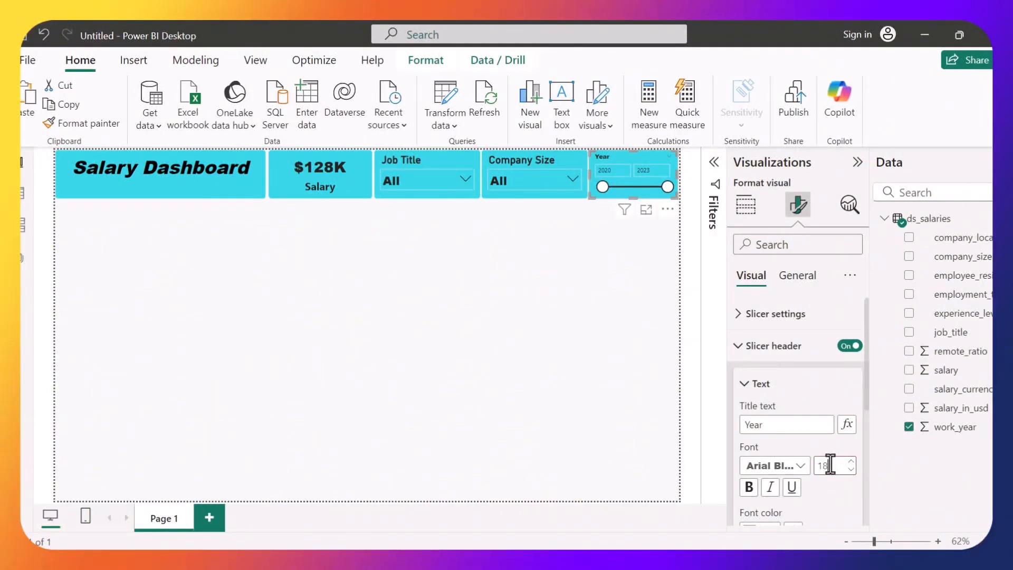
click(749, 486)
scroll(754, 493, down, 3)
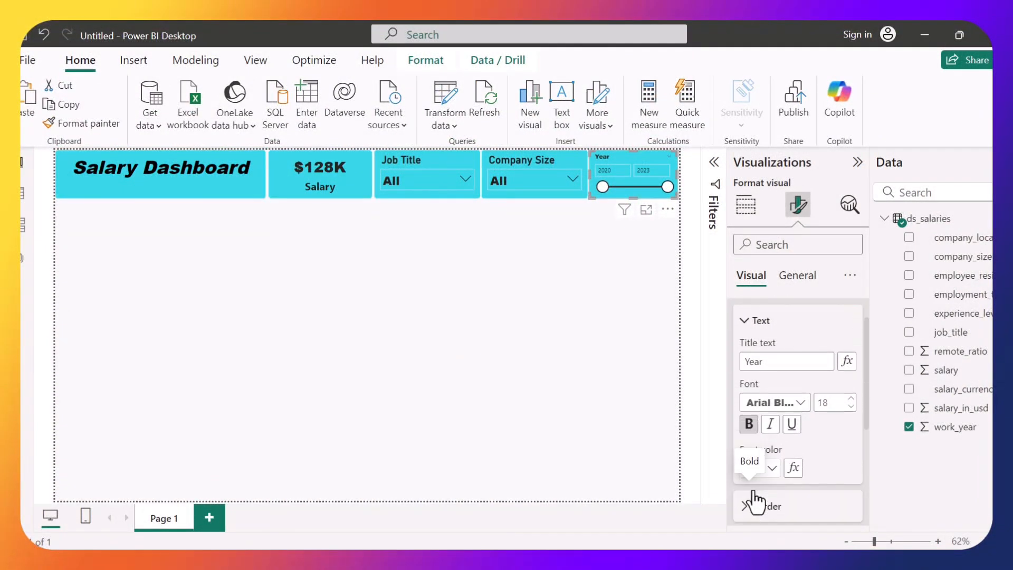
click(770, 458)
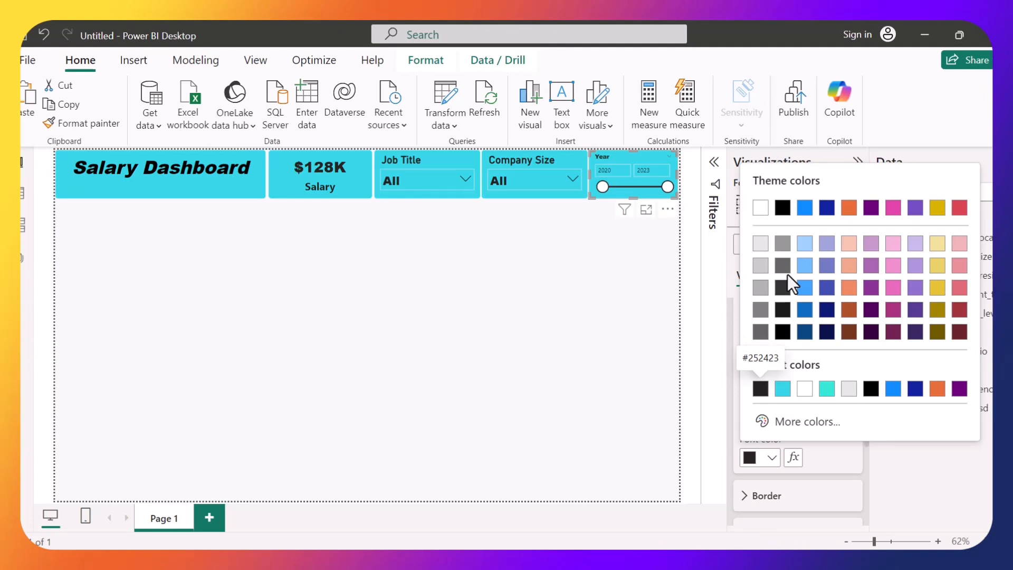
click(784, 208)
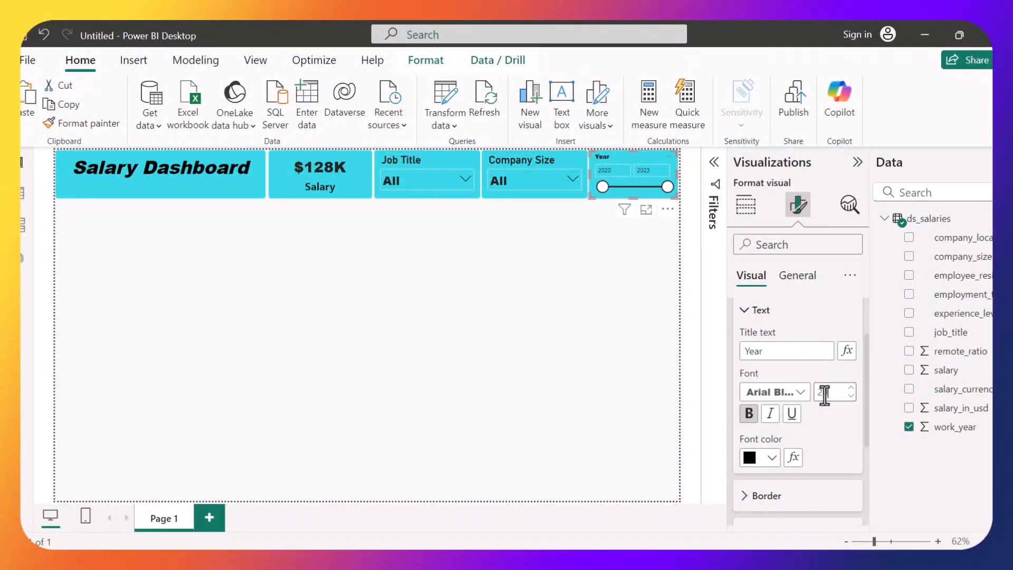
Step: Set the Year slicer's header font size to 20 and its values' font size to 10
click(824, 392)
scroll(836, 436, up, 2)
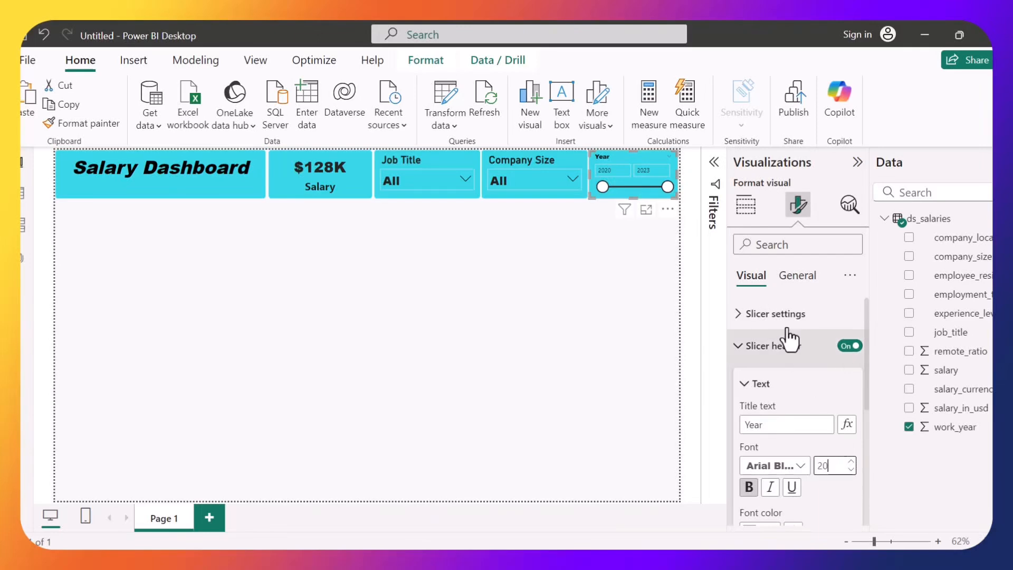
click(808, 424)
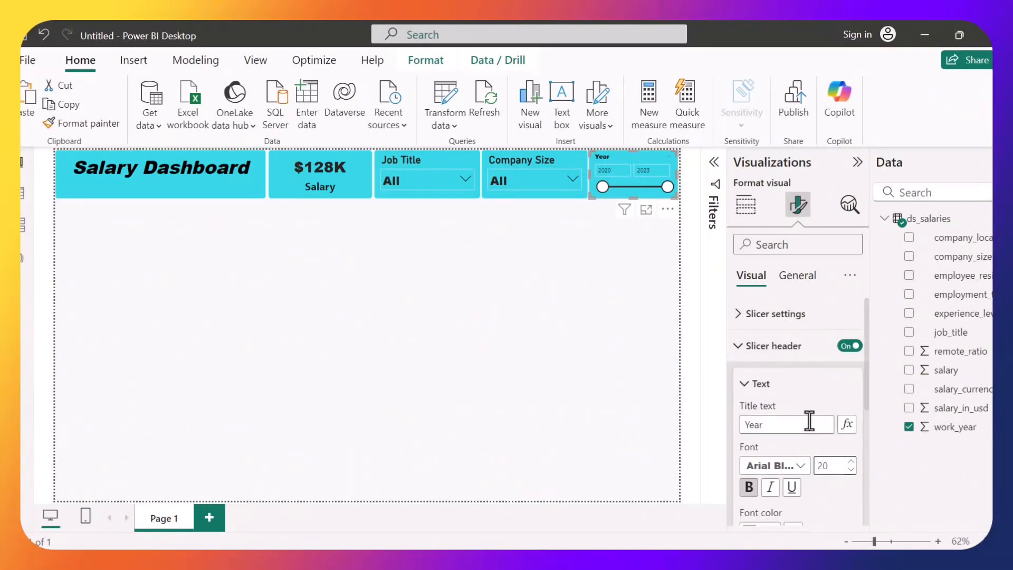
click(777, 347)
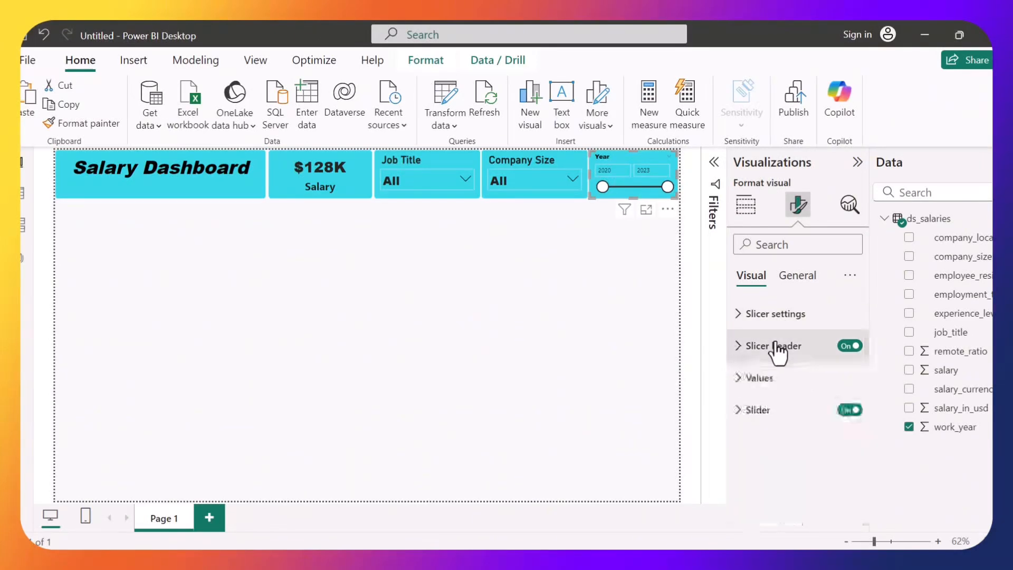
click(769, 380)
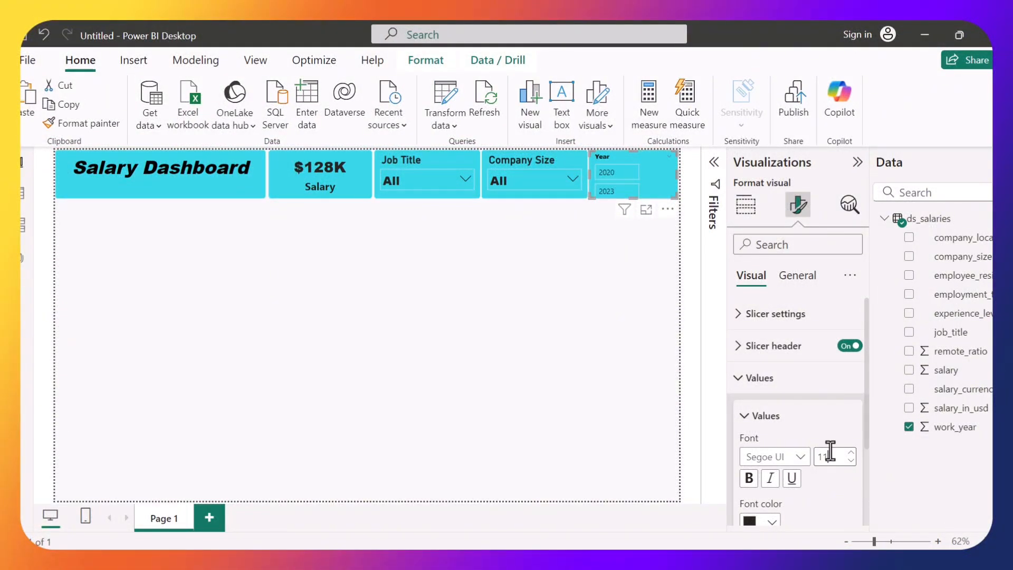
key(Down)
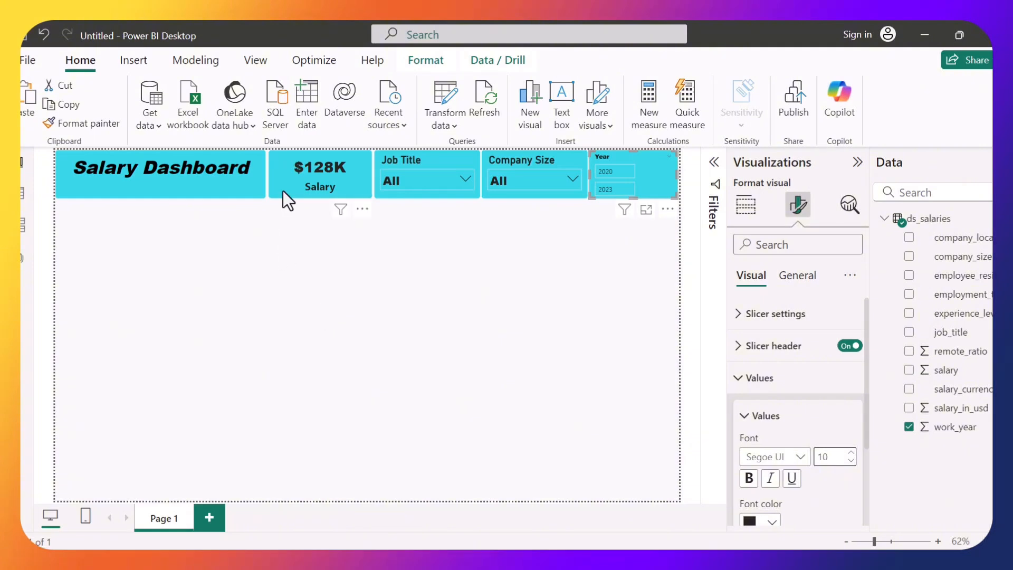
Step: Nudge the Salary card, Job Title slicer and Company Size slicer slightly left to tighten the header row
click(286, 185)
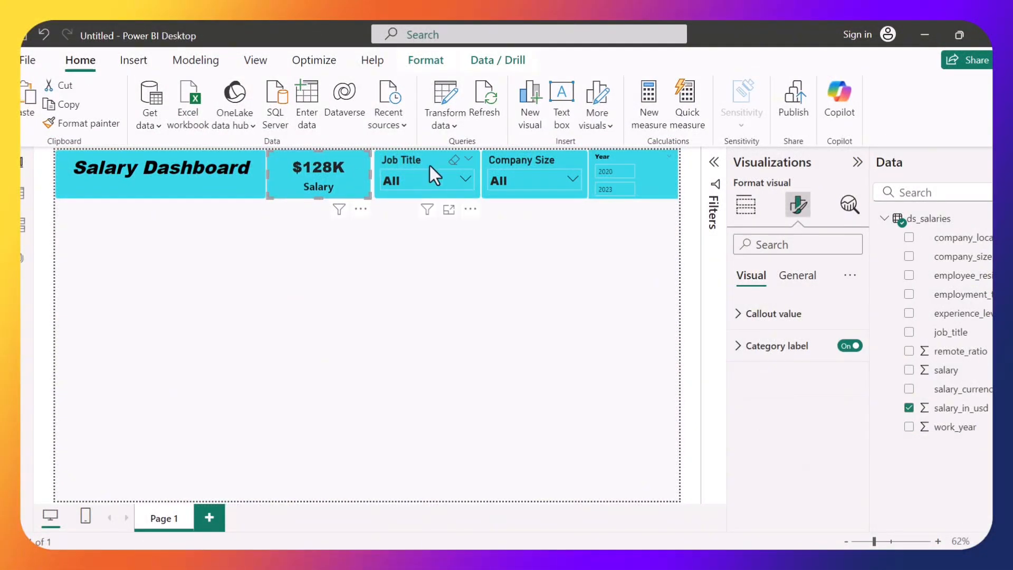
click(409, 153)
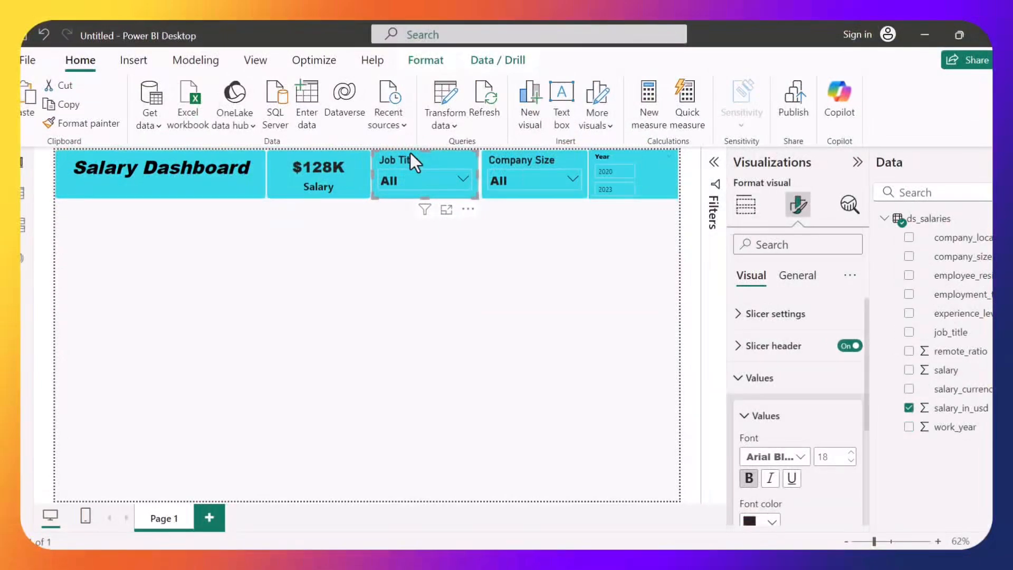
click(530, 157)
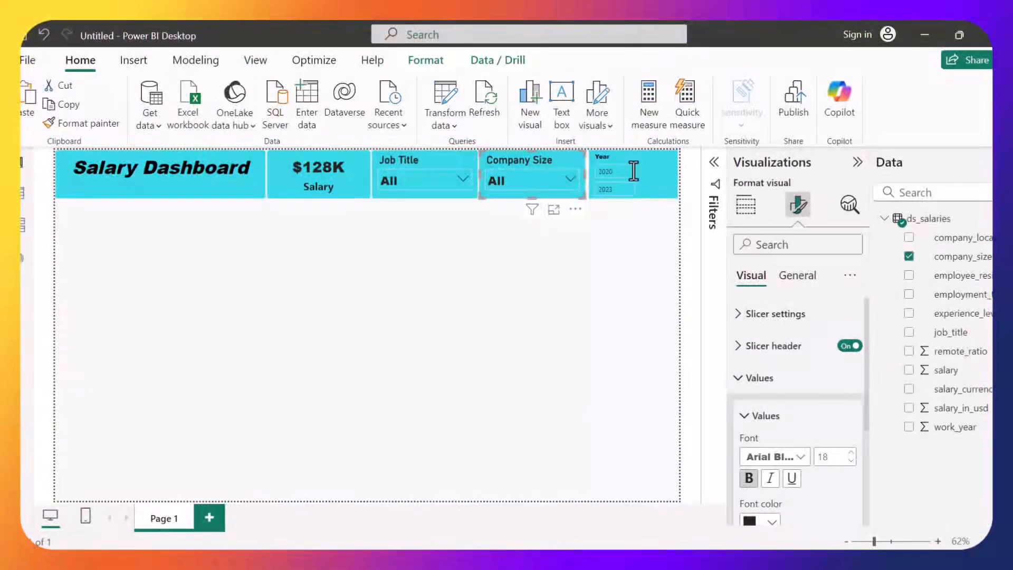
Step: Widen the Year slicer leftward until it meets the Company Size slicer and has room for its slider
click(631, 153)
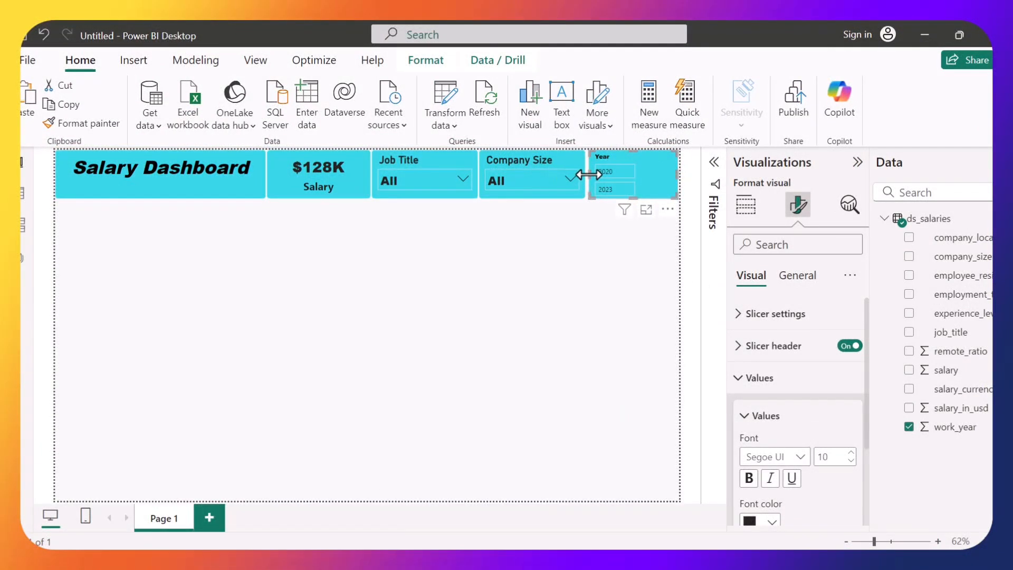
drag(587, 174, 585, 175)
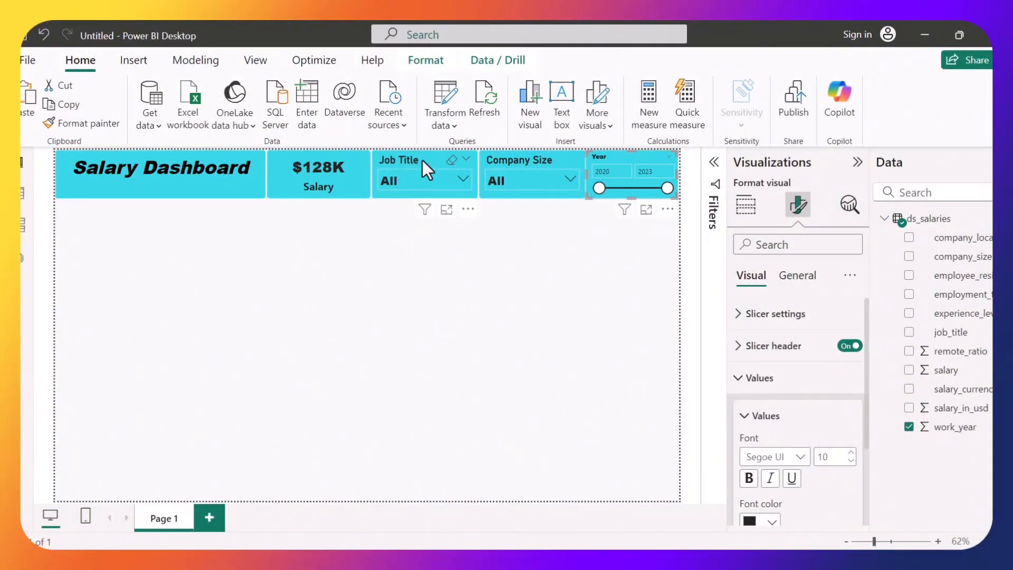
Step: Narrow the Job Title slicer from its right edge and nudge it slightly right, away from the Salary card
click(448, 172)
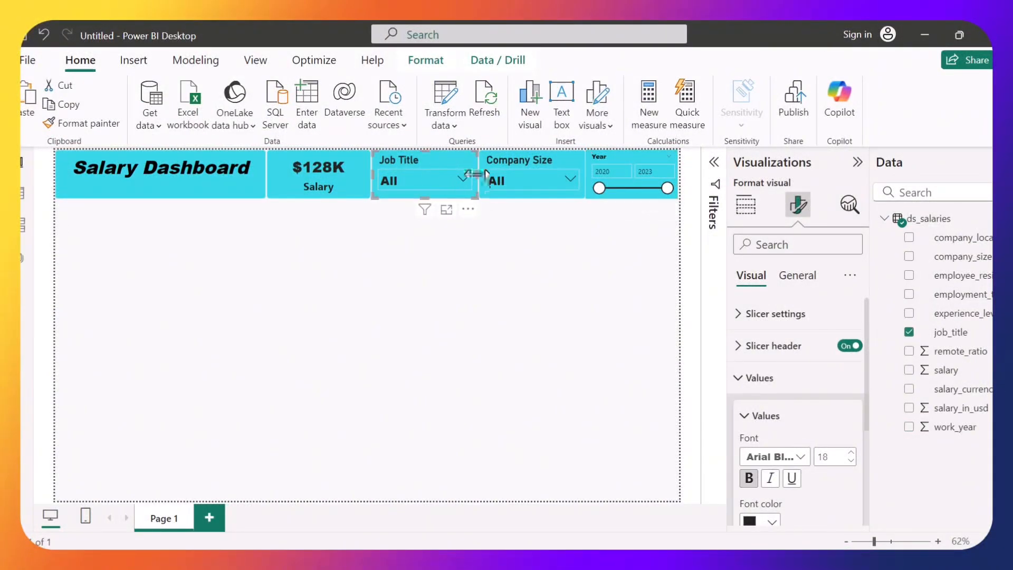
drag(477, 175, 472, 177)
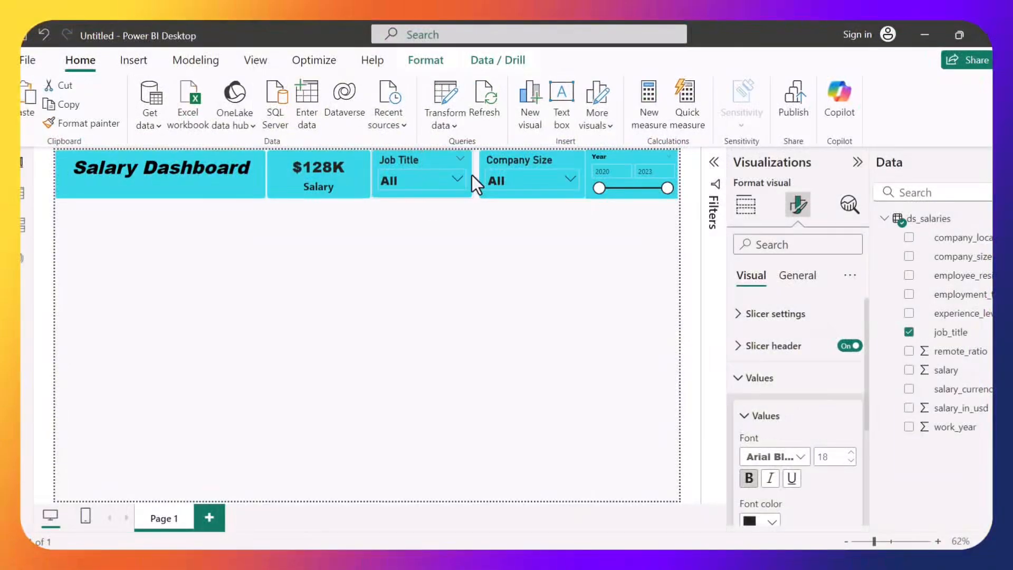
click(403, 159)
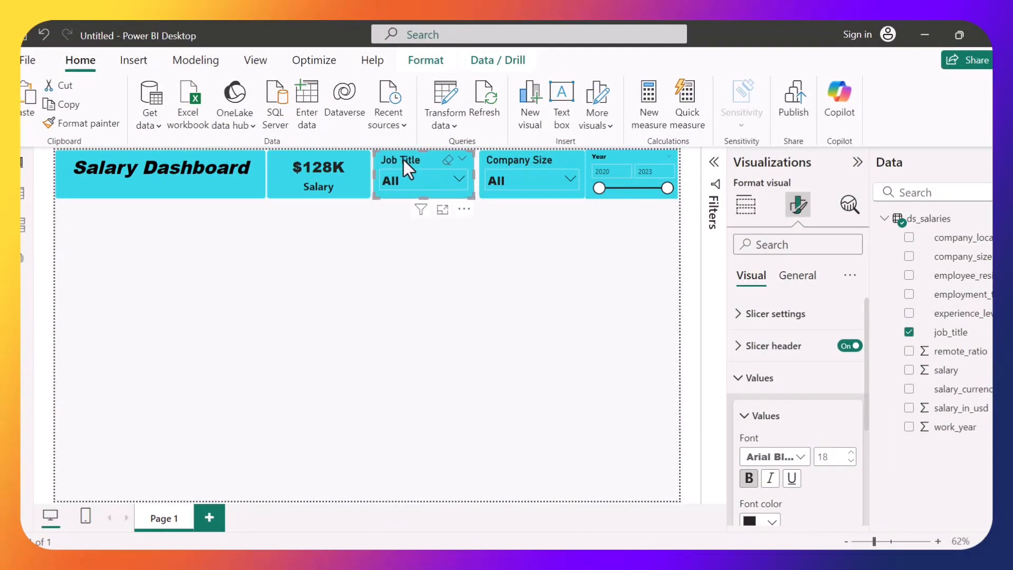
Step: Narrow the Company Size slicer from its right edge and widen the Year slicer leftward to close the gap
click(505, 159)
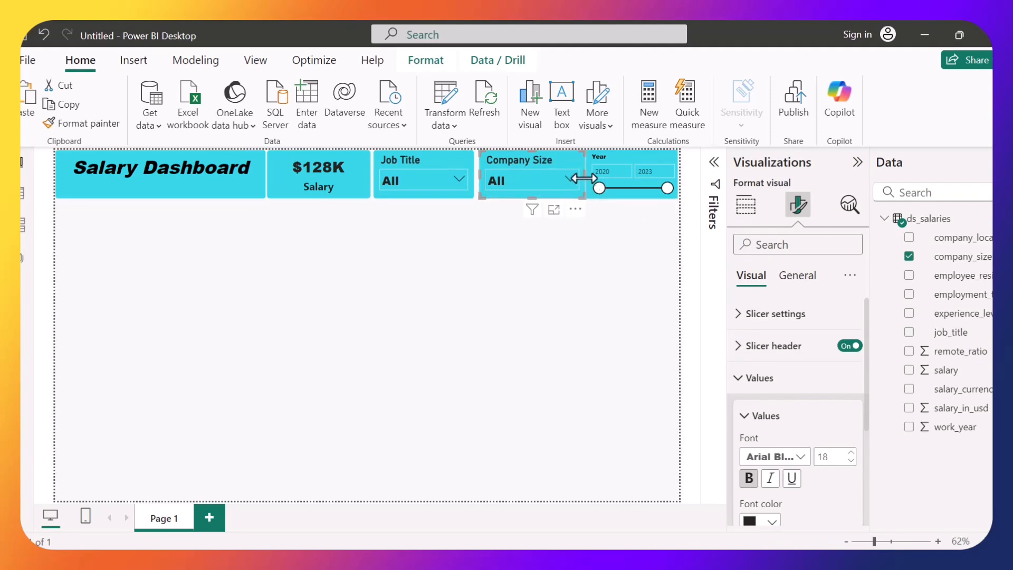
drag(582, 178, 578, 178)
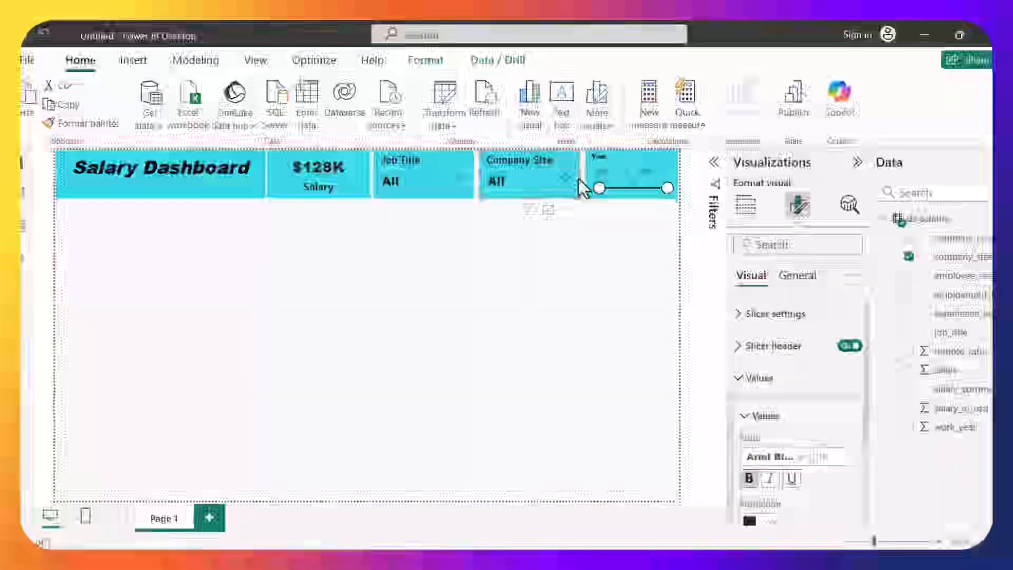
click(616, 157)
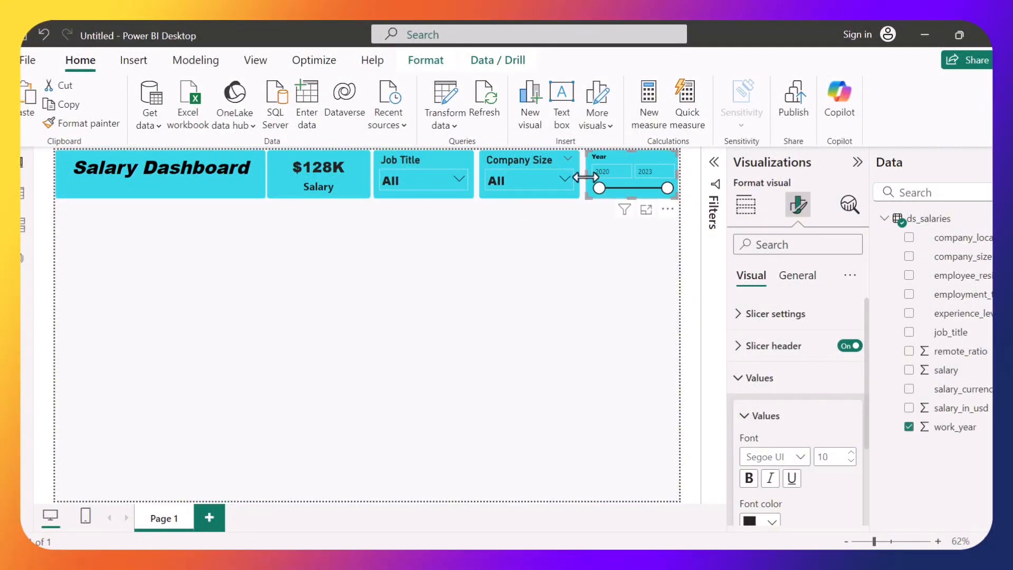
drag(586, 178, 581, 177)
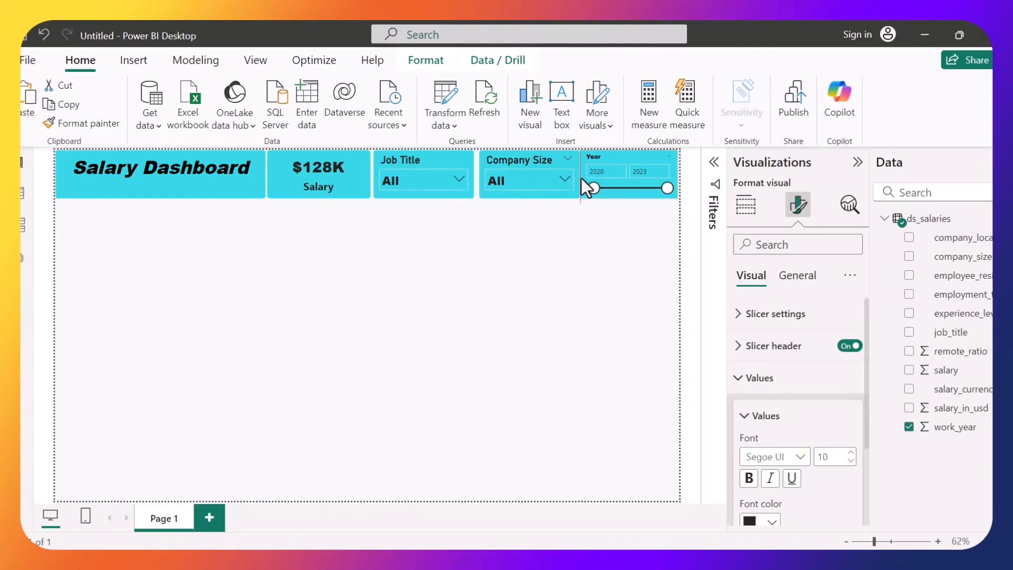
Step: Even out the header row's gaps by nudging the Company Size slicer slightly left and the Salary card and Job Title slicer slightly right
click(547, 186)
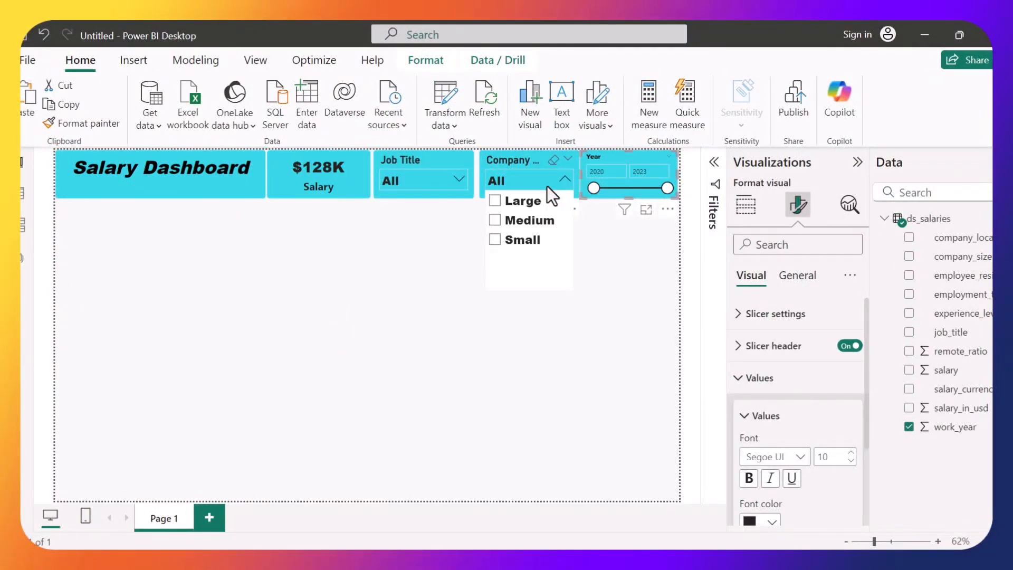
click(514, 160)
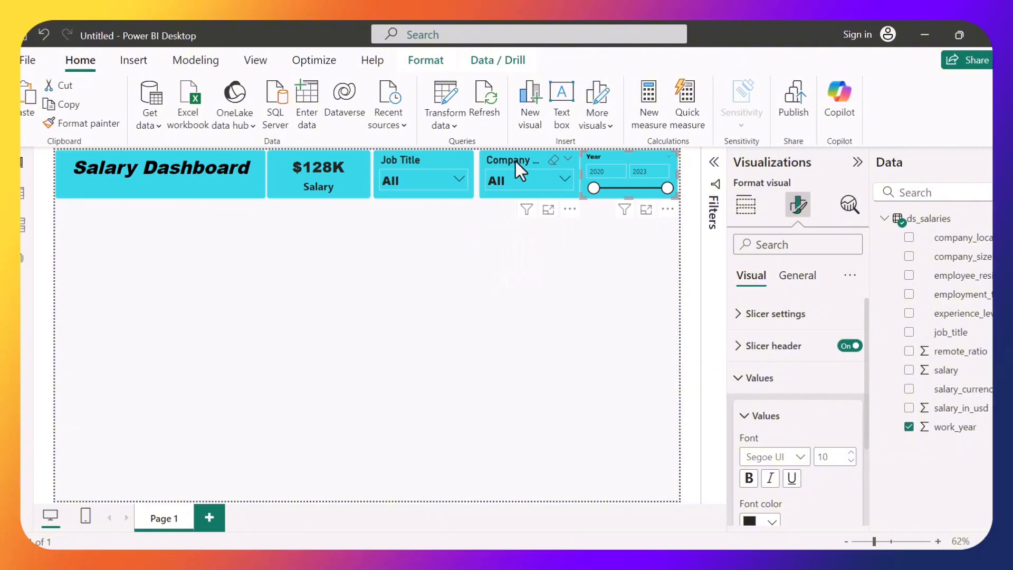
click(515, 160)
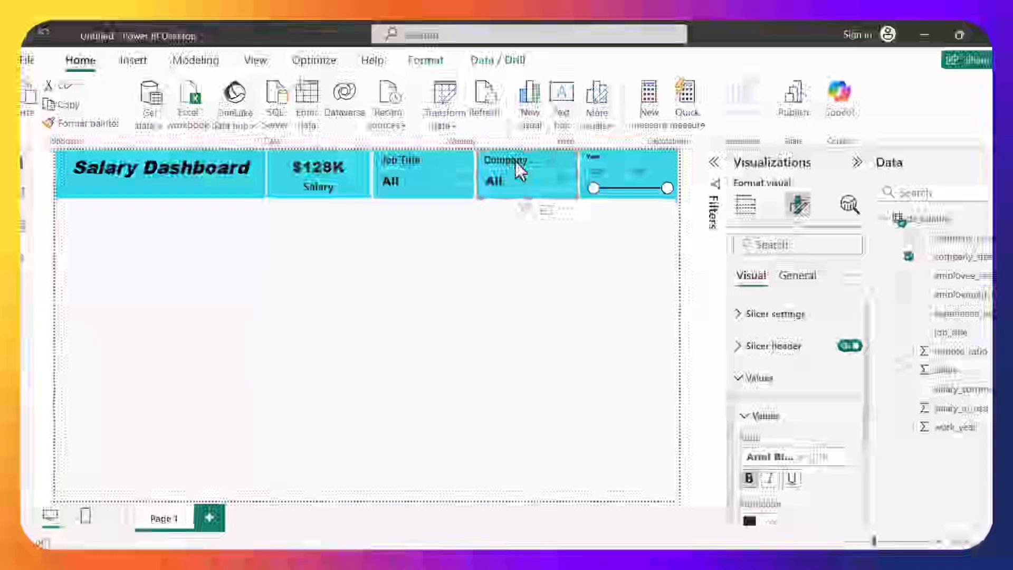
click(398, 259)
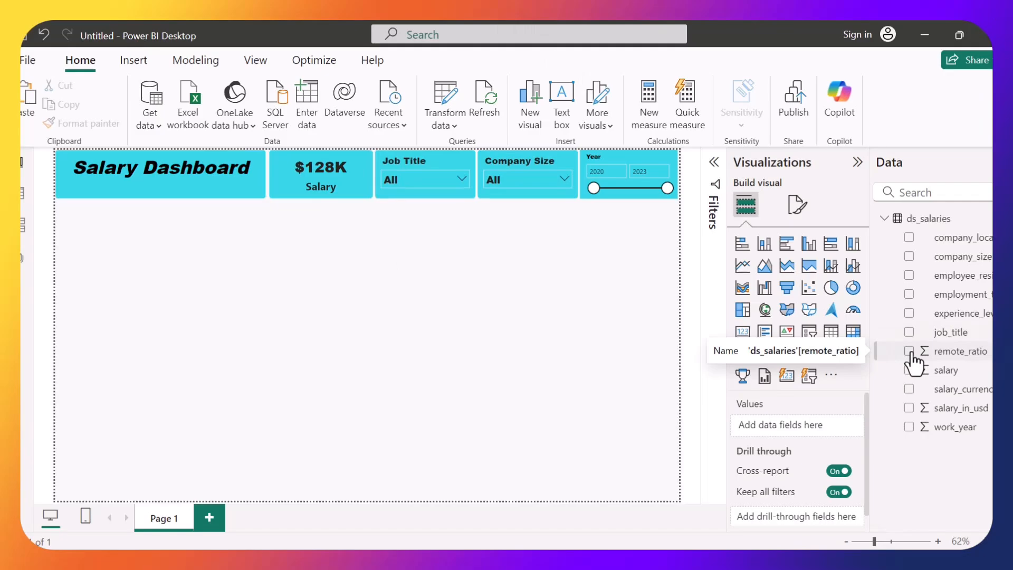
Step: Add a funnel chart showing the average of remote_ratio by employment_type
click(908, 350)
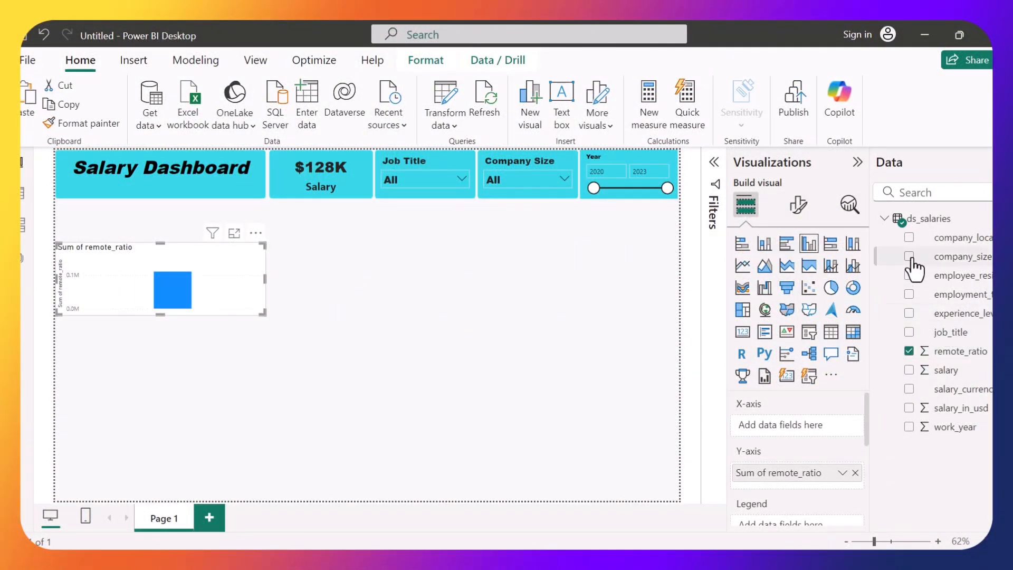
click(908, 294)
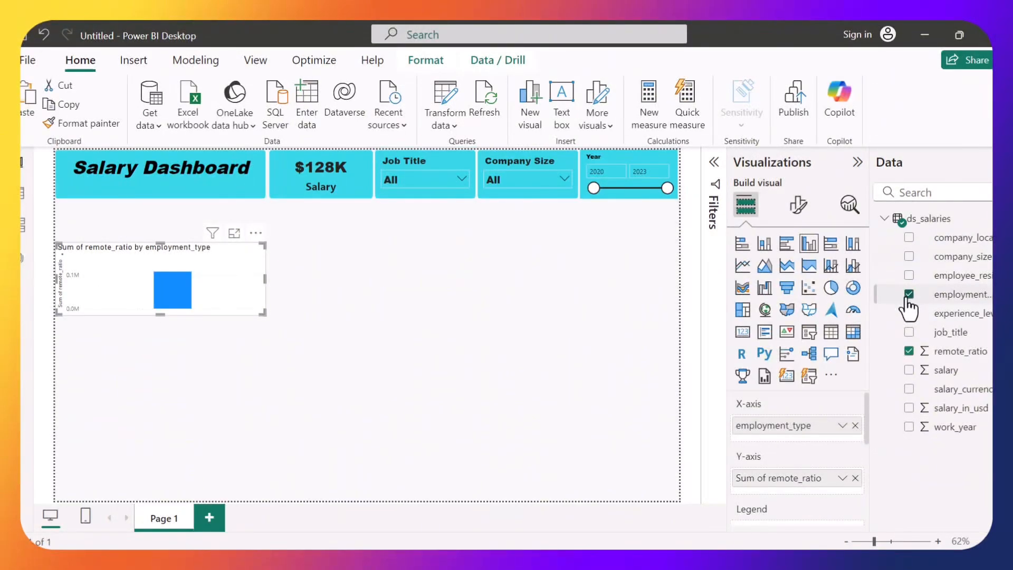
click(842, 478)
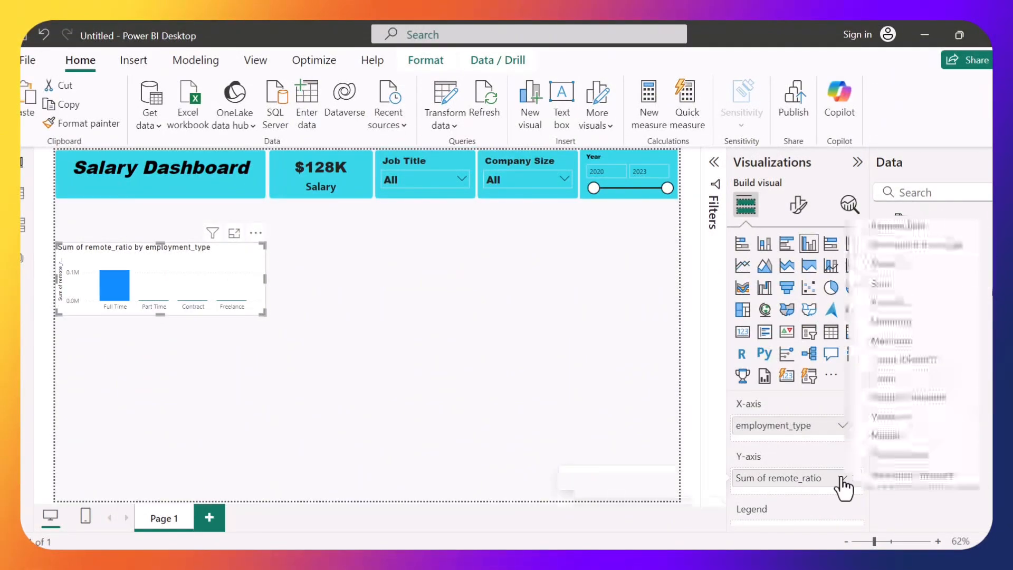
click(888, 303)
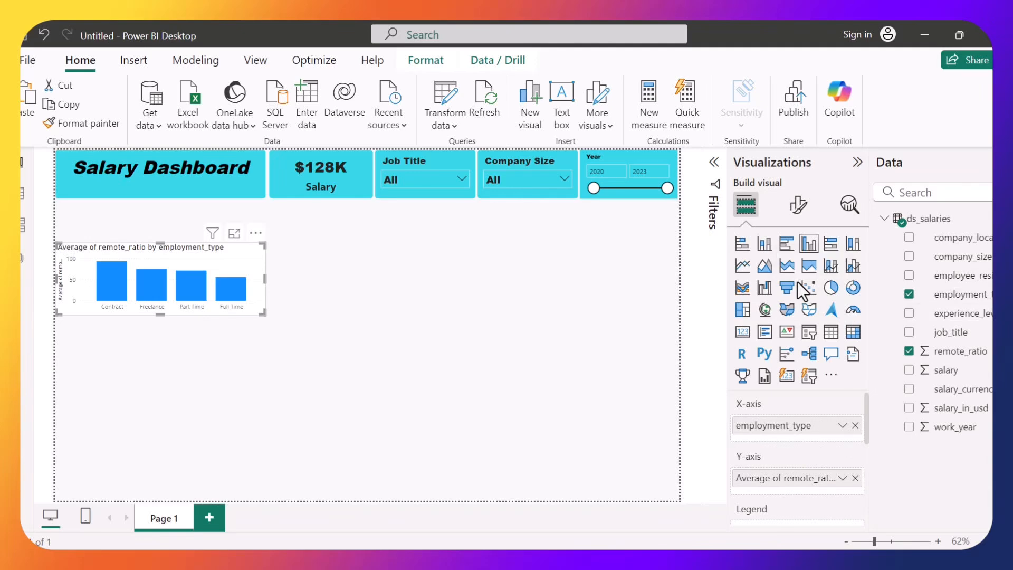
click(785, 296)
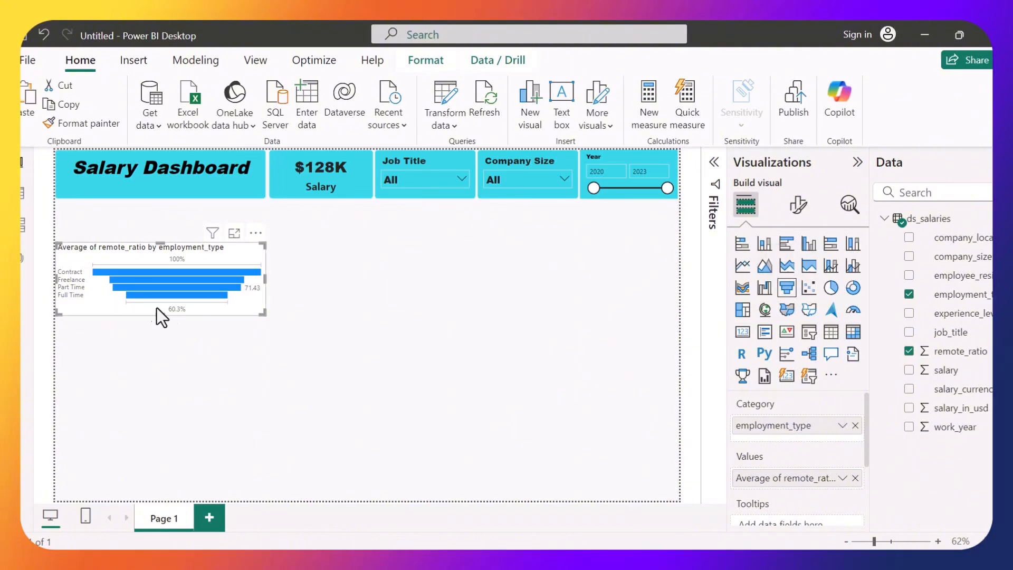
Step: Stretch the funnel chart taller both downward and upward, and nudge it up to sit just below the dashboard title
drag(159, 314, 174, 366)
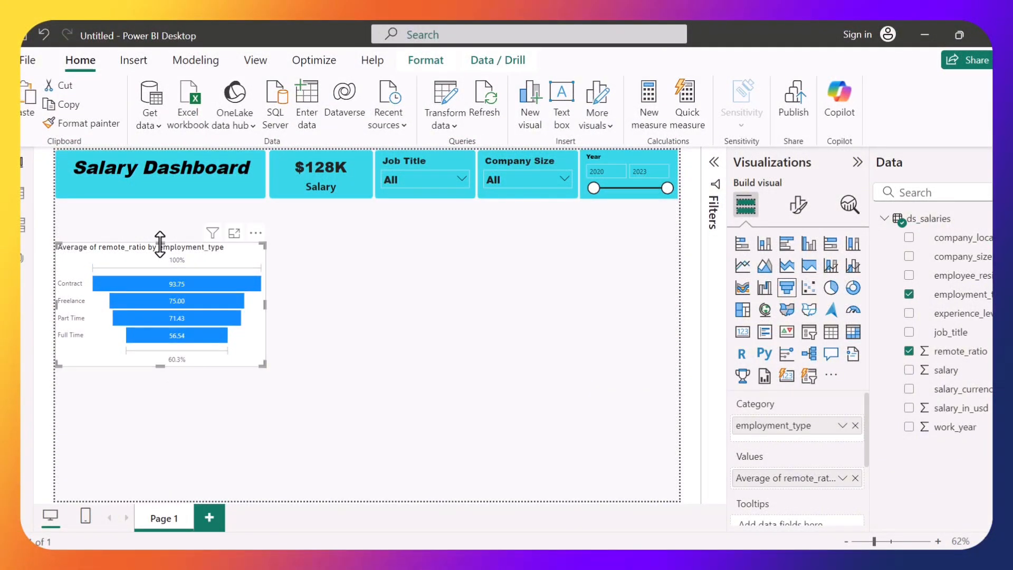
drag(160, 242, 157, 208)
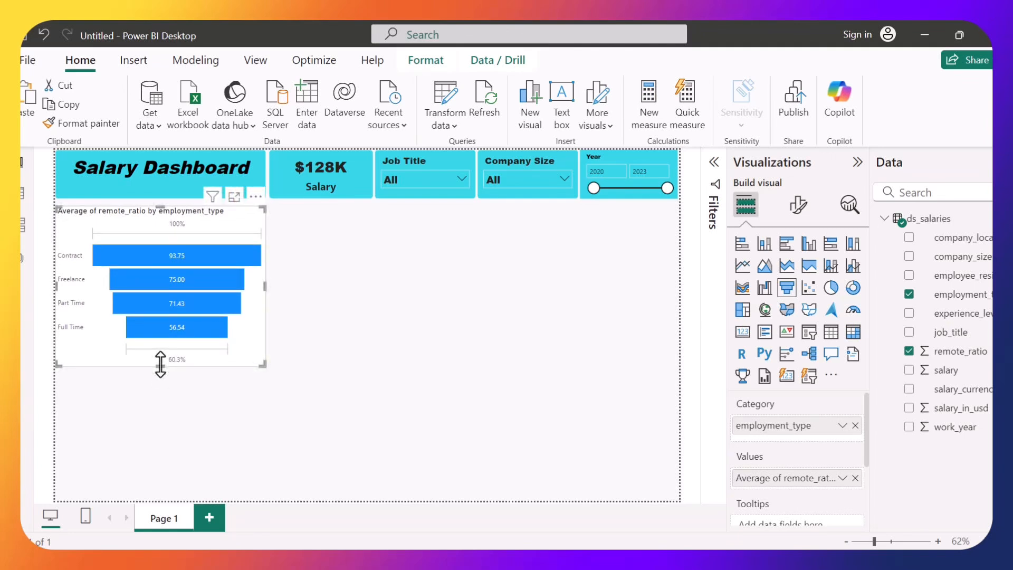
mouse_move(169, 309)
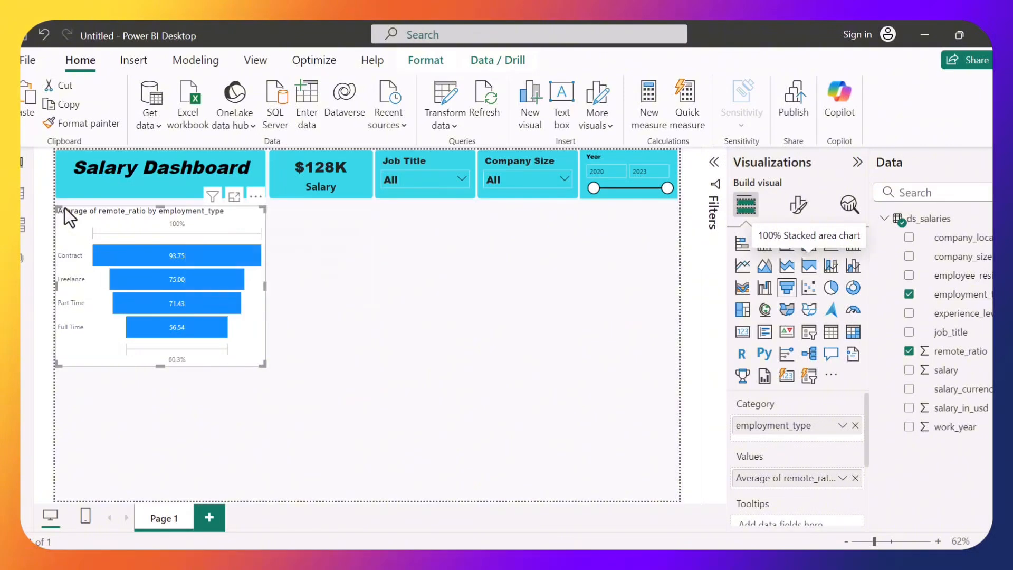
key(Up)
key(Up)
key(Up)
key(Up)
key(Up)
key(Up)
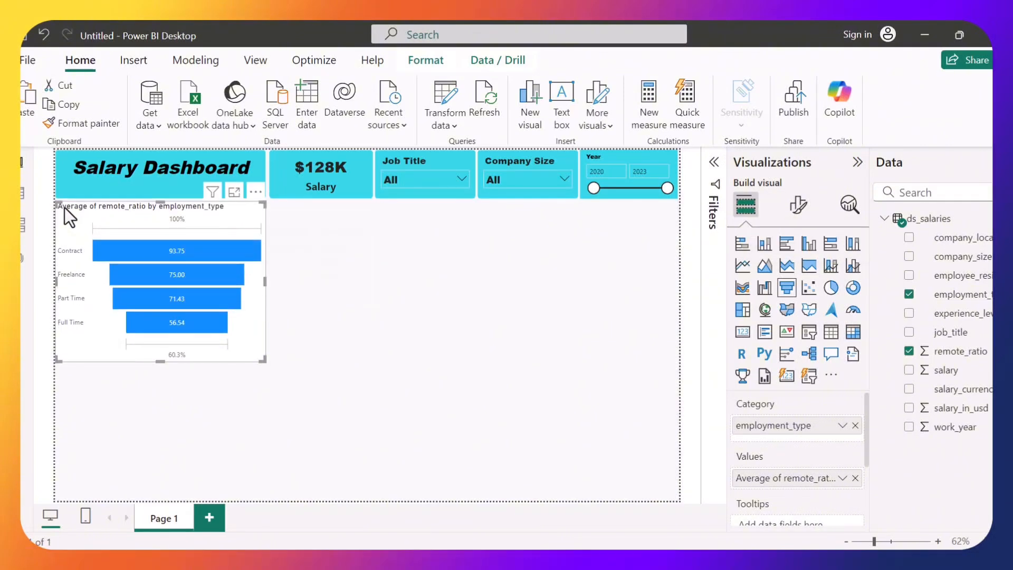
key(Up)
key(Up)
key(Up)
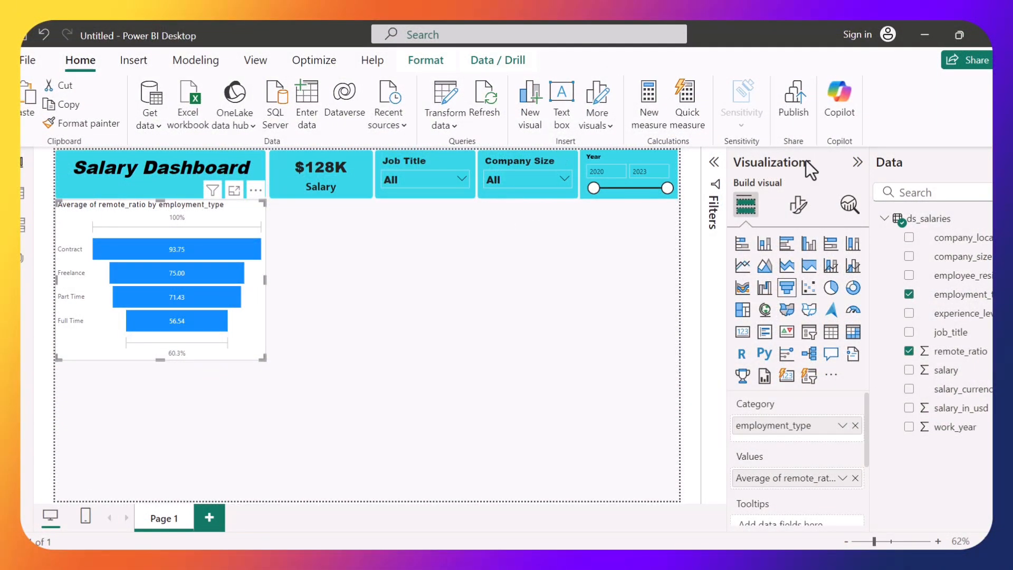
Step: Change the funnel chart's title text to "Remote Ratio by Employment Type"
click(797, 206)
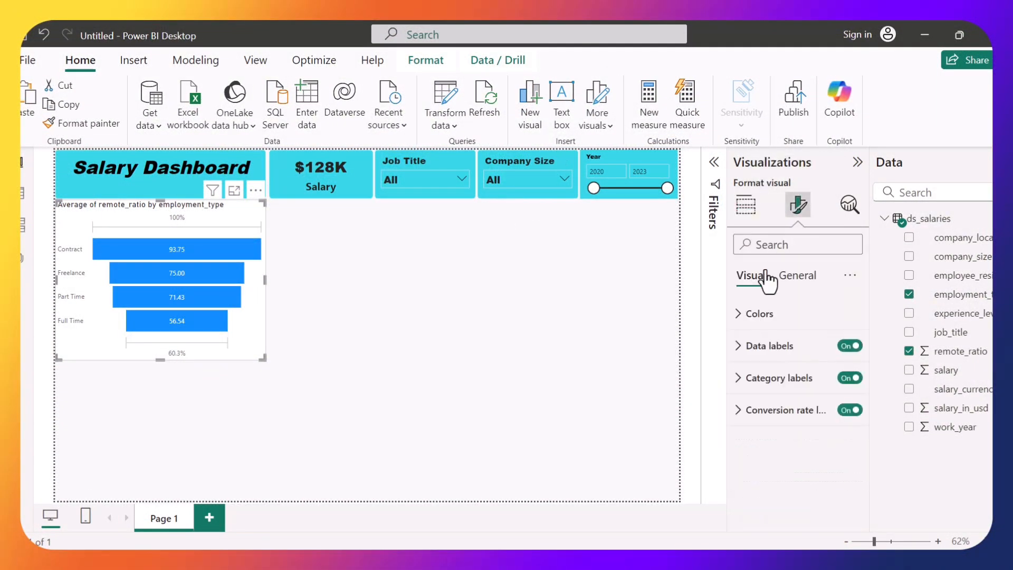
click(797, 285)
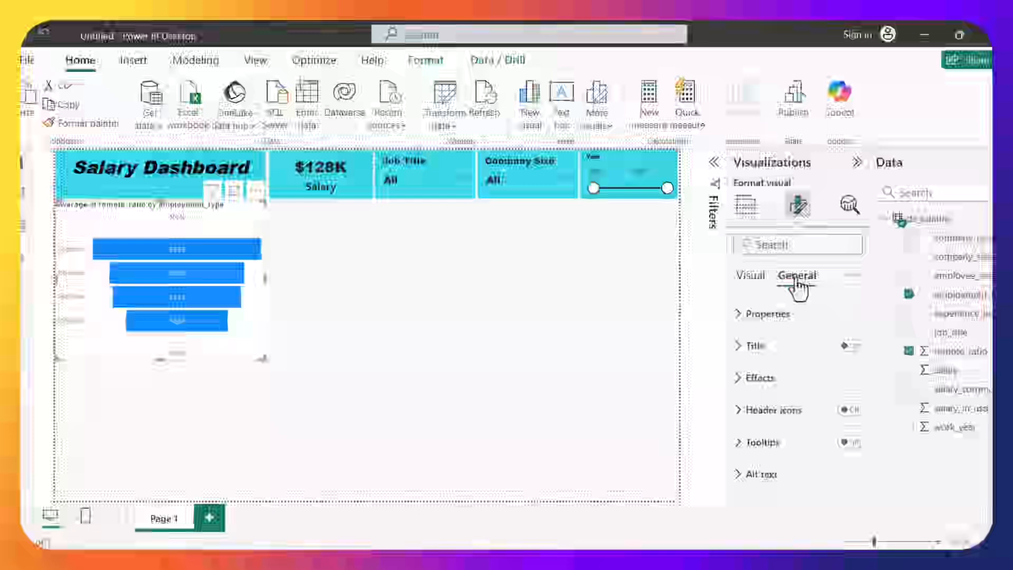
click(779, 354)
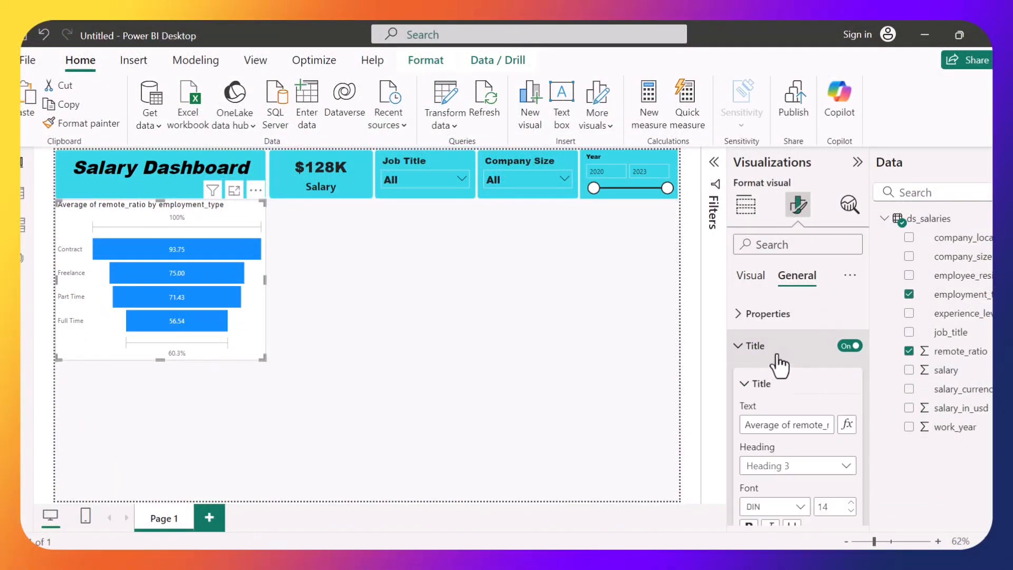
click(795, 425)
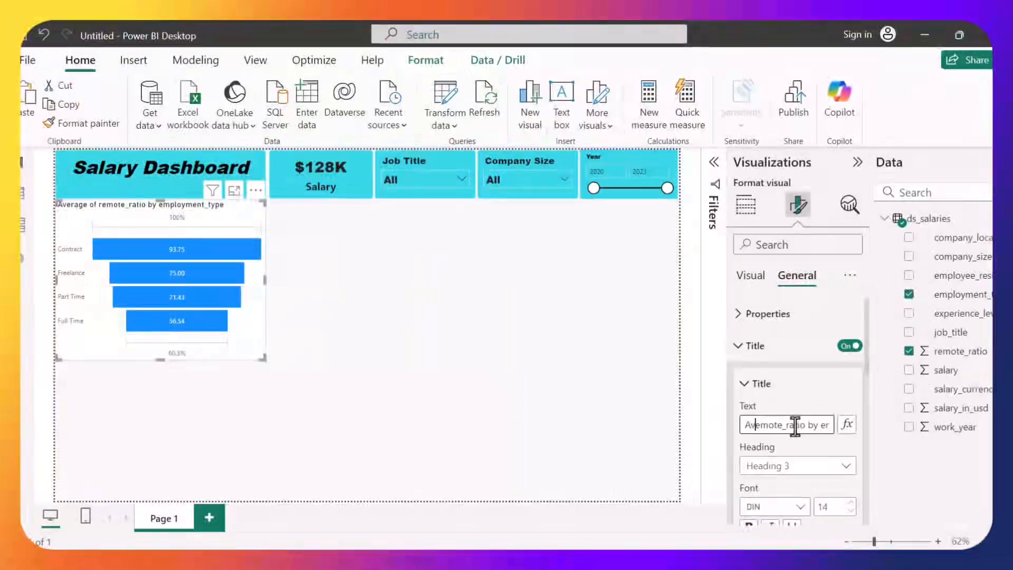
key(BackSpace)
text(R)
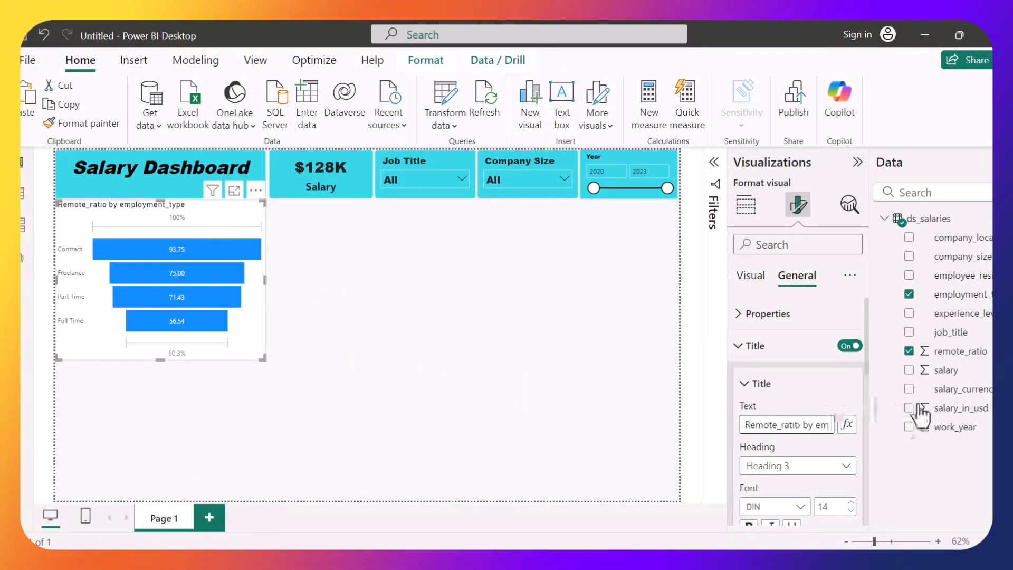
click(779, 424)
key(BackSpace)
key(Delete)
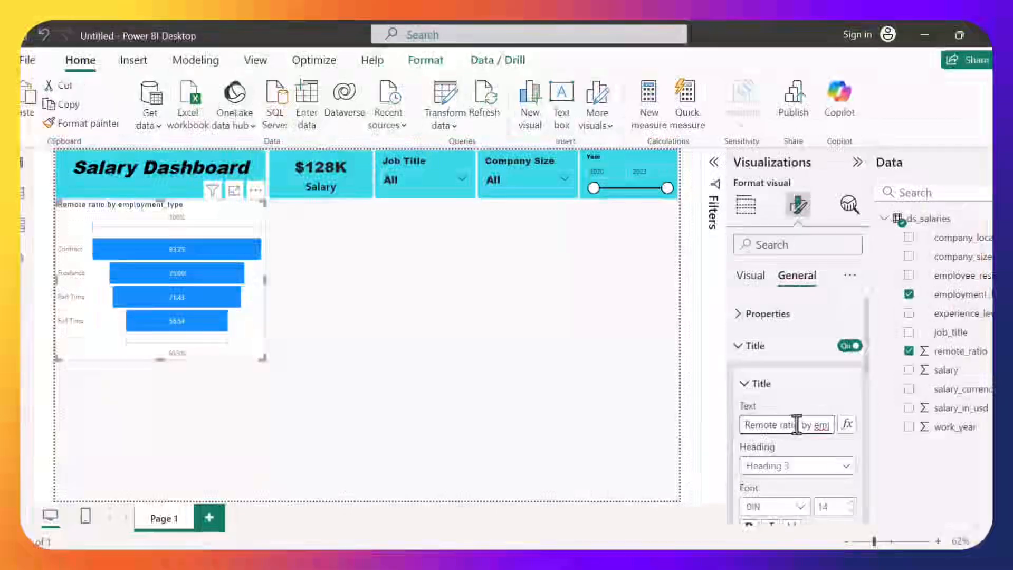
text(R)
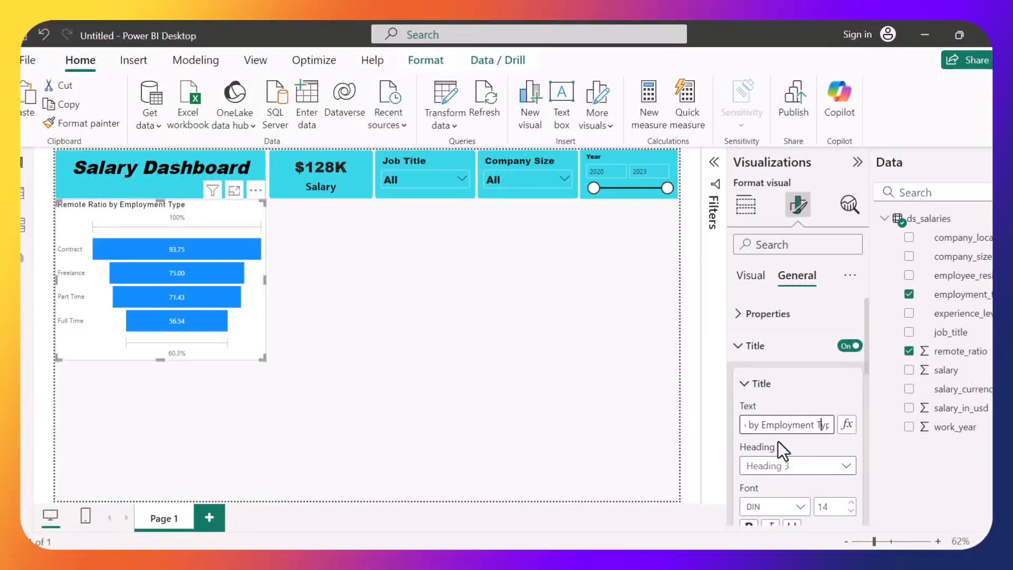
Step: Set the funnel chart title's font to Arial Black at size 15 and widen the chart slightly to the right
click(796, 506)
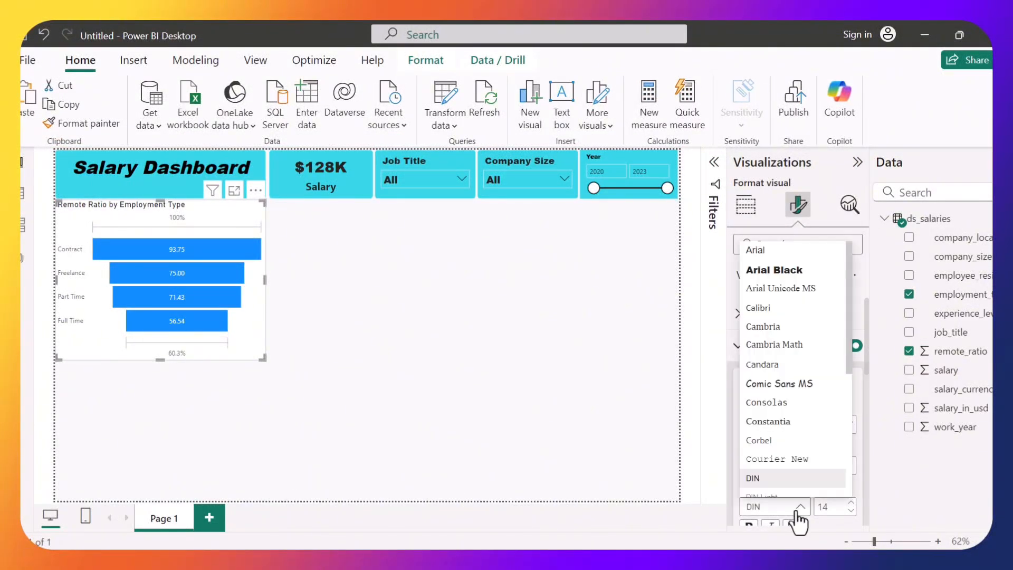
click(775, 271)
scroll(783, 438, down, 2)
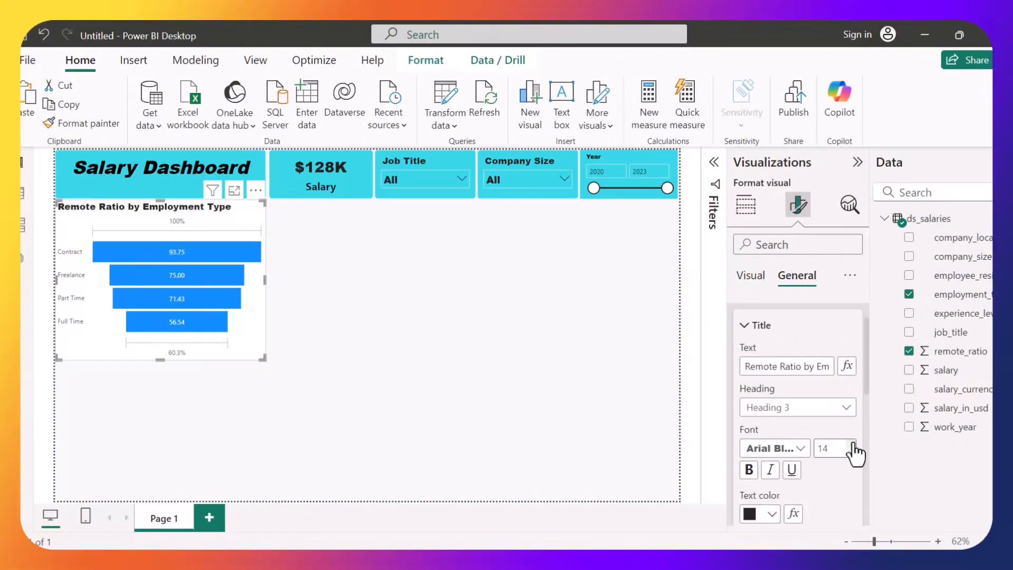
click(851, 444)
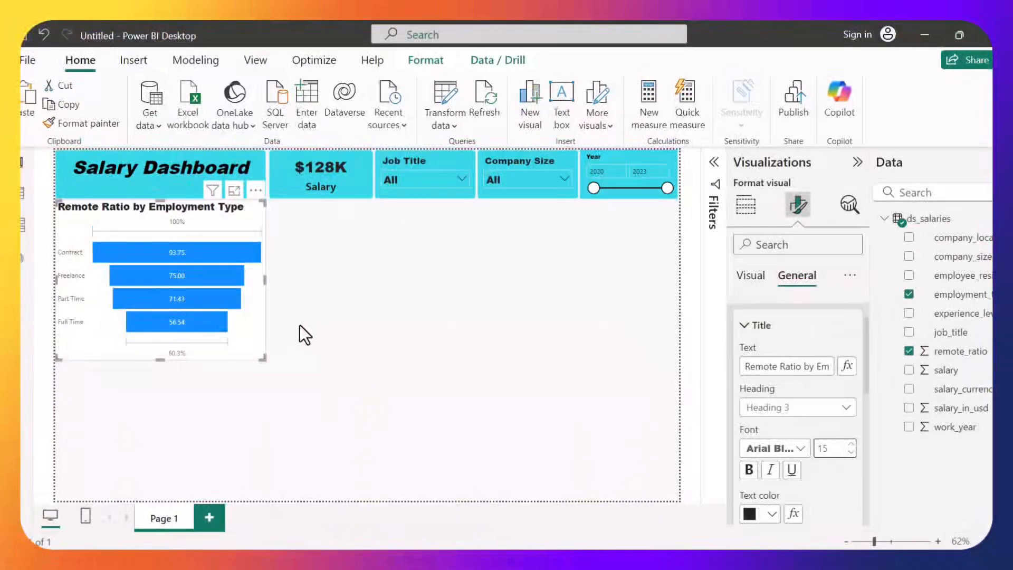
drag(265, 280, 292, 287)
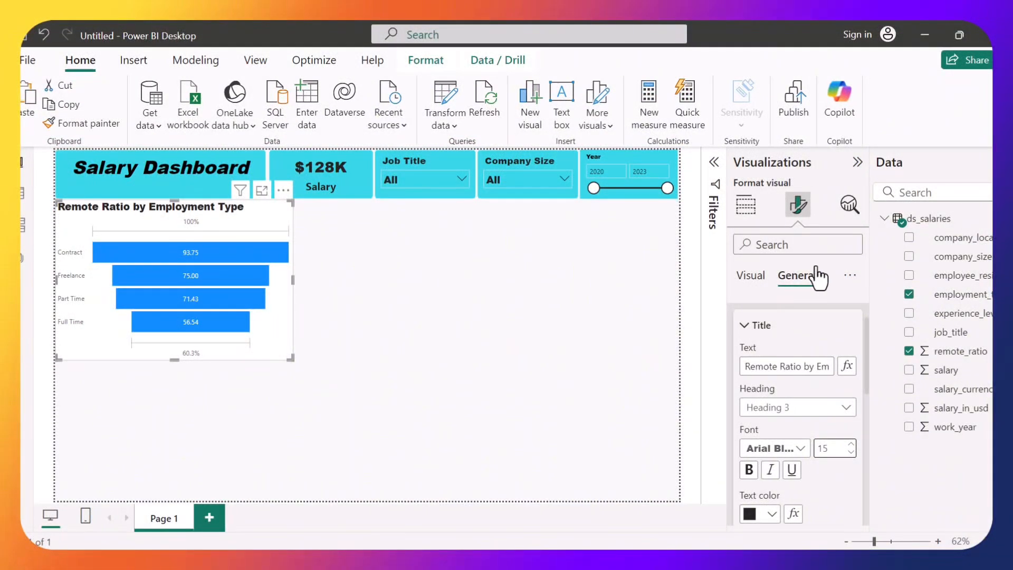
Step: Make the funnel chart's title bold and italic
scroll(769, 363, down, 1)
scroll(768, 362, down, 1)
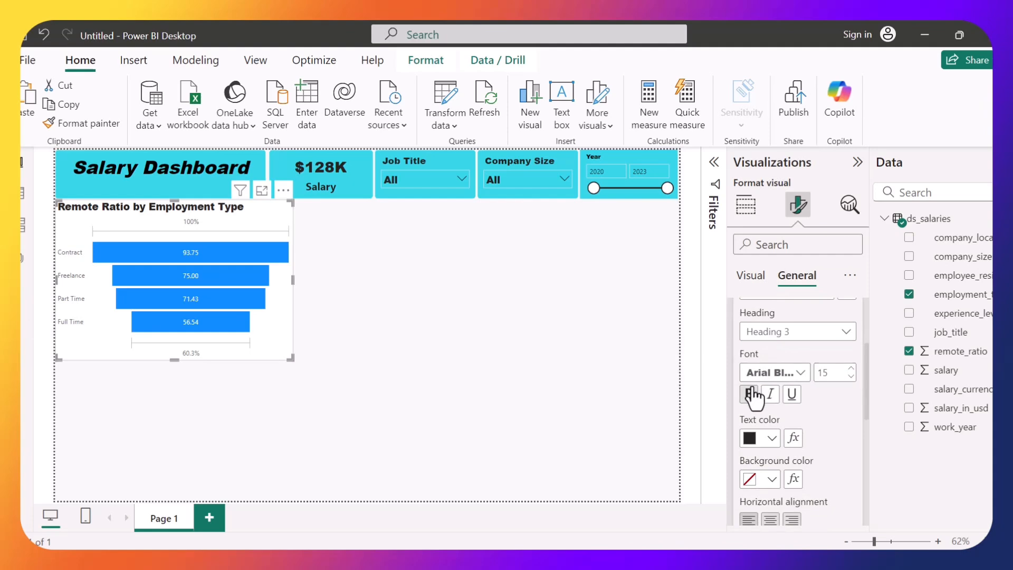
click(749, 394)
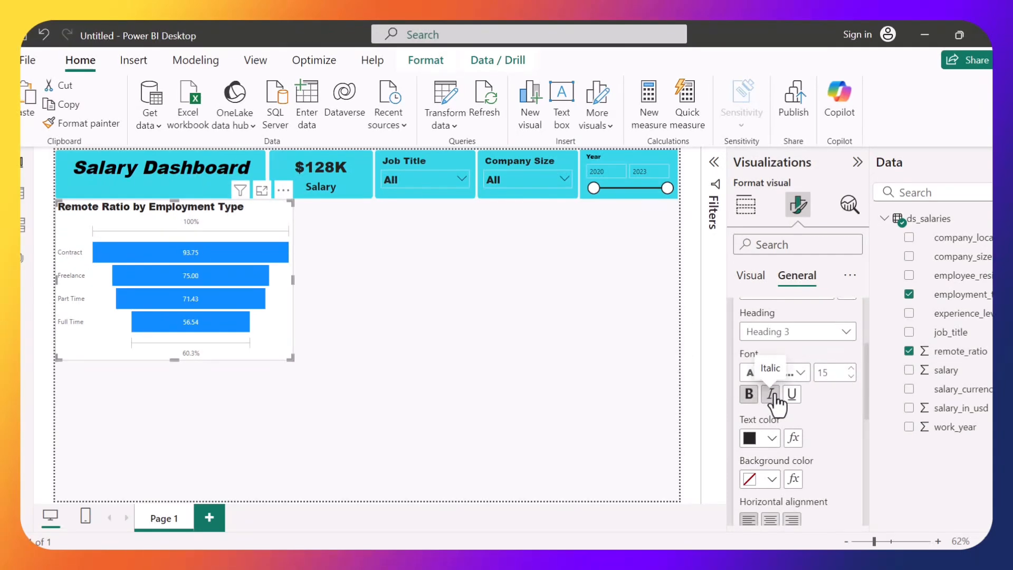
click(771, 395)
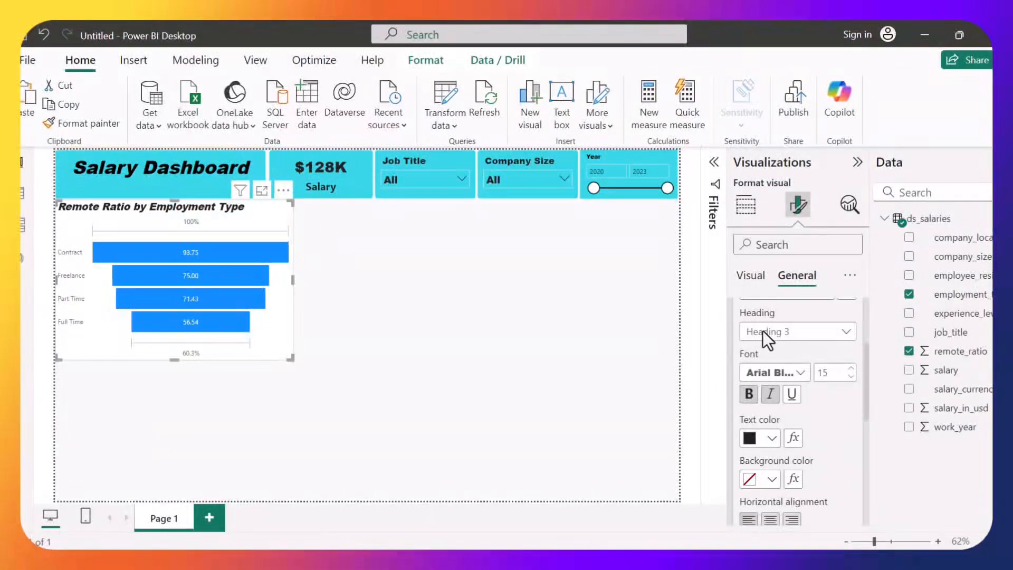
Step: Turn on the funnel chart's visual border, color it the header's turquoise, and round its corners to 7 px
click(761, 274)
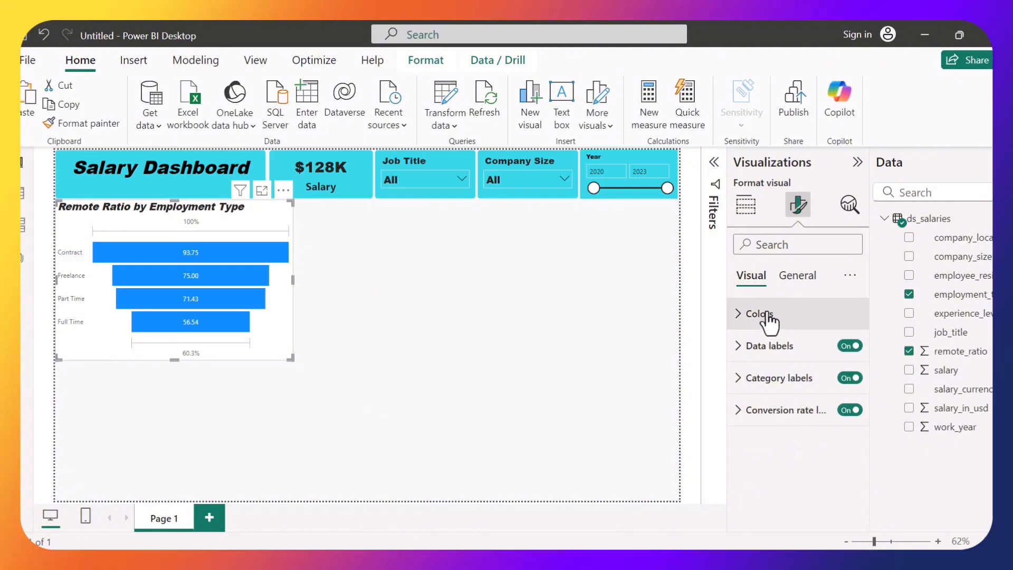
click(795, 282)
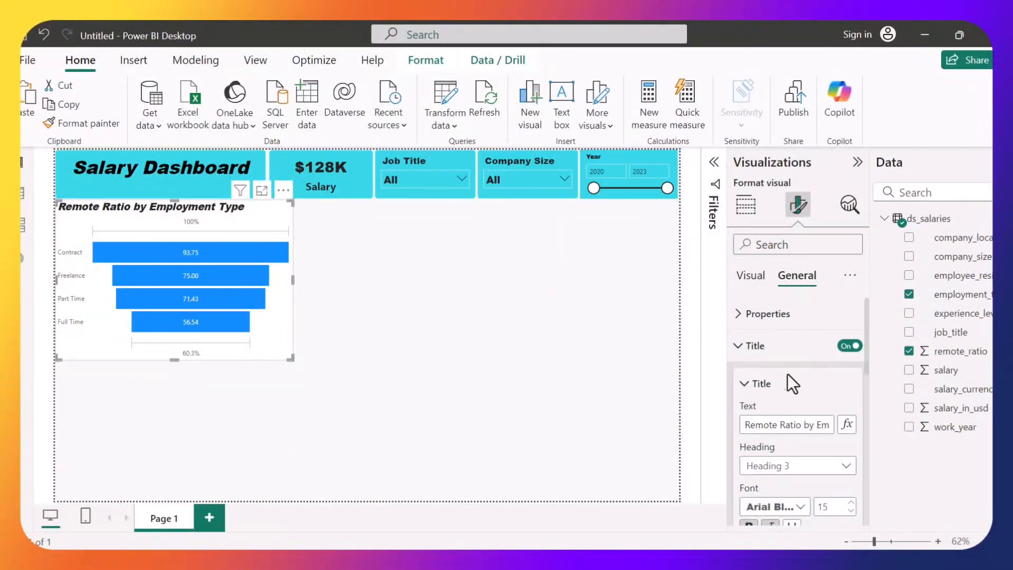
click(774, 349)
click(771, 378)
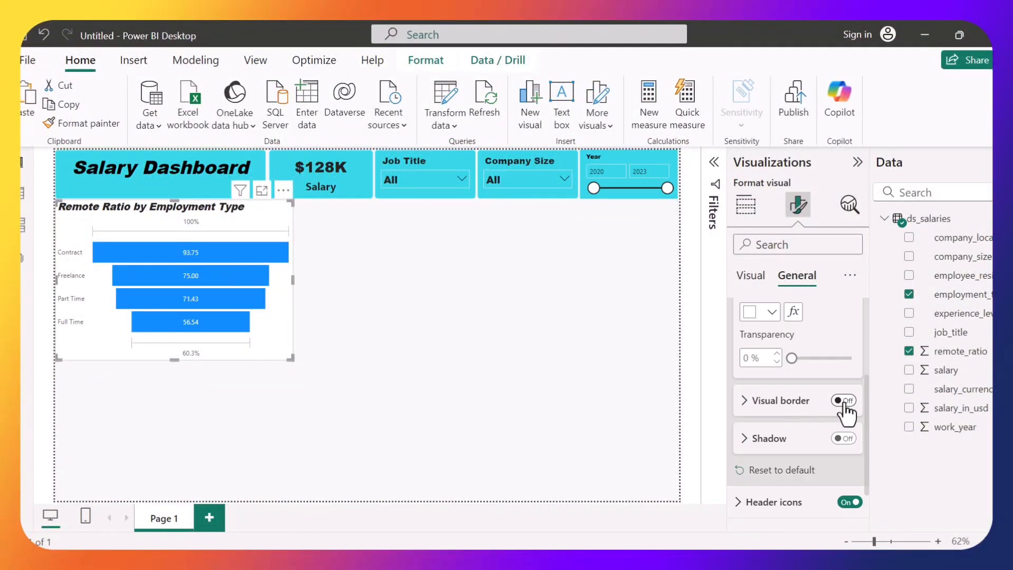
click(843, 400)
click(772, 409)
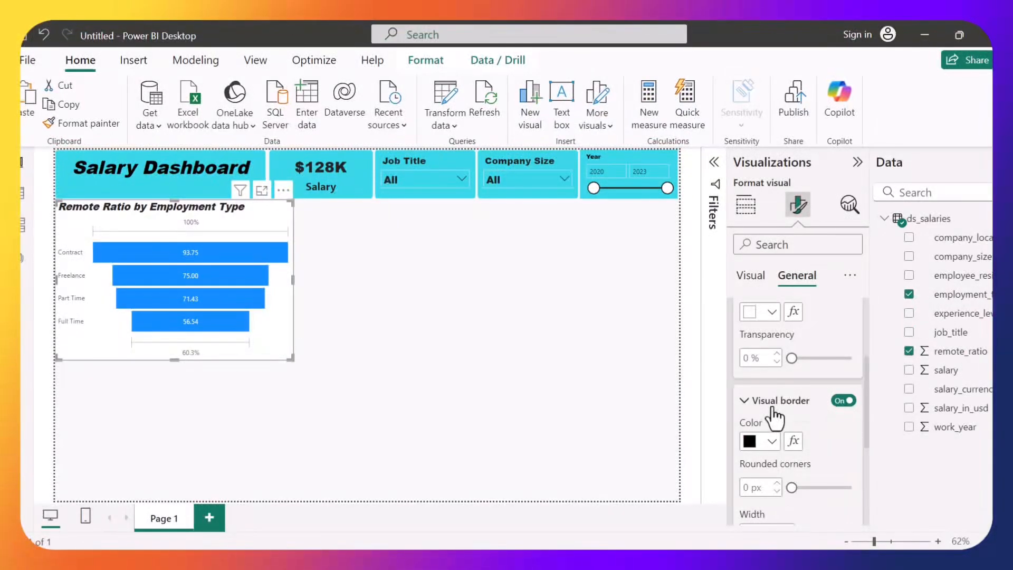
click(773, 441)
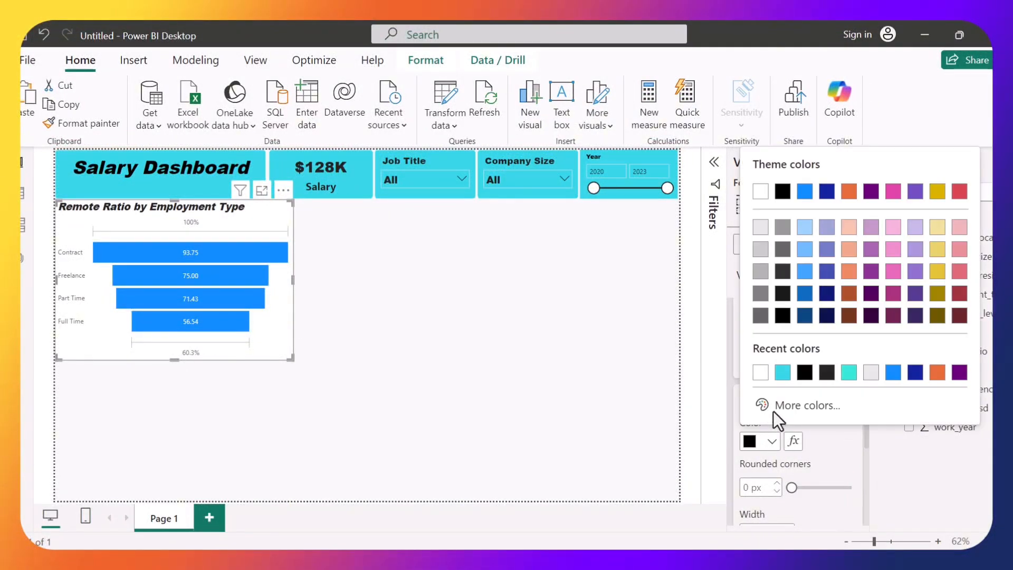
click(788, 372)
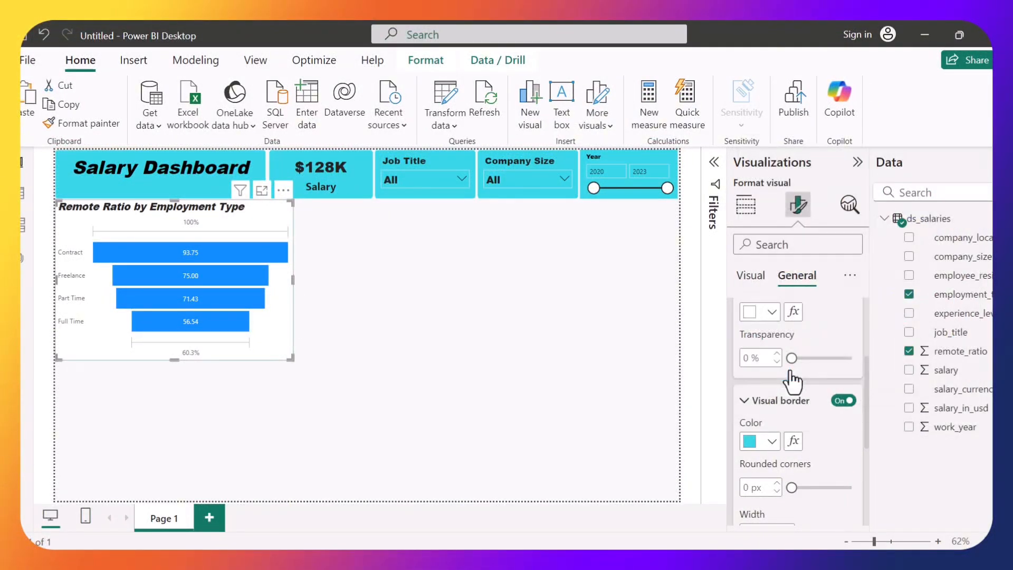
click(804, 488)
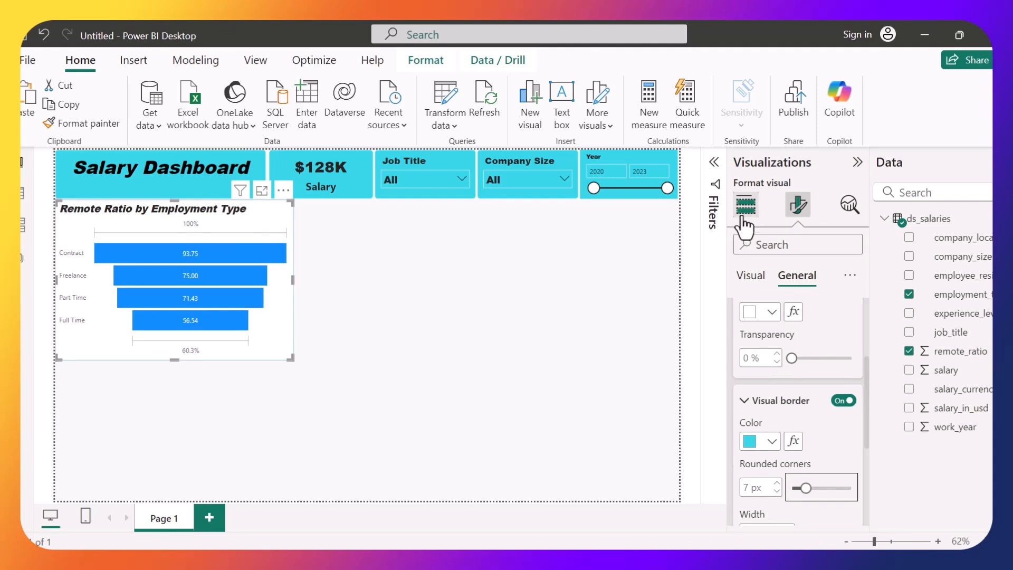
Step: Set the funnel bars' default color to the header's turquoise and show the individual colors for all employment types
click(752, 282)
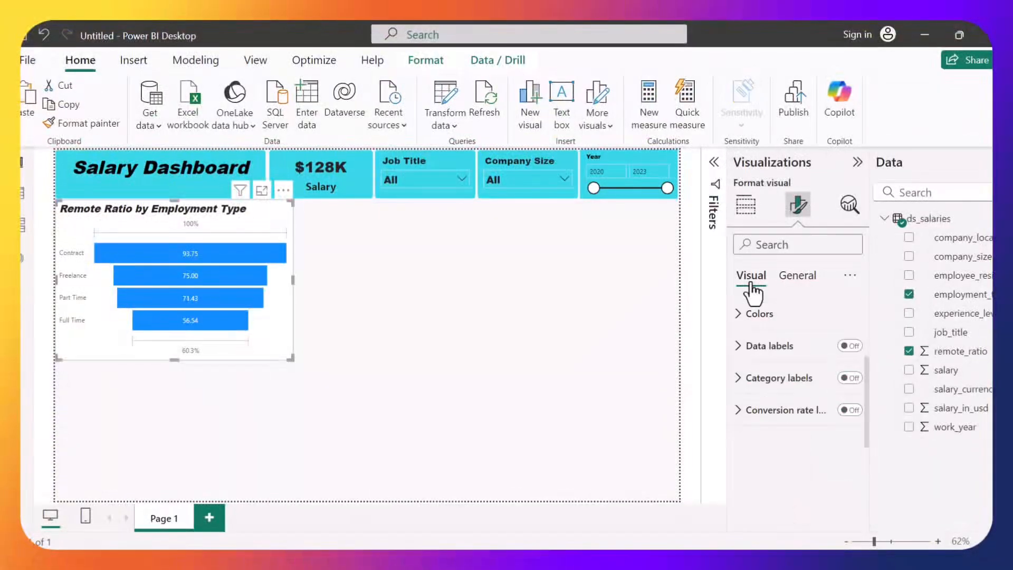
click(760, 315)
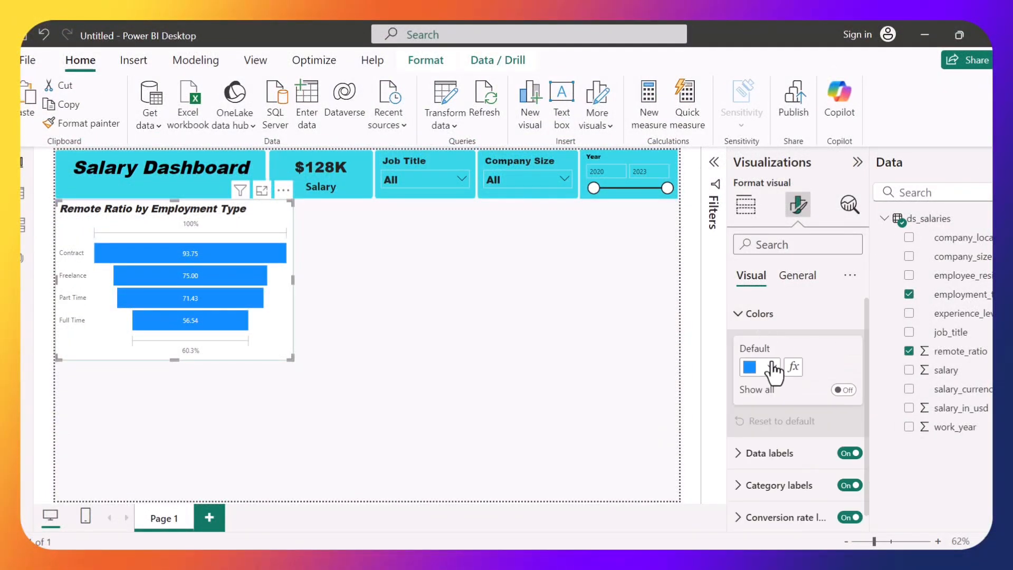
click(768, 366)
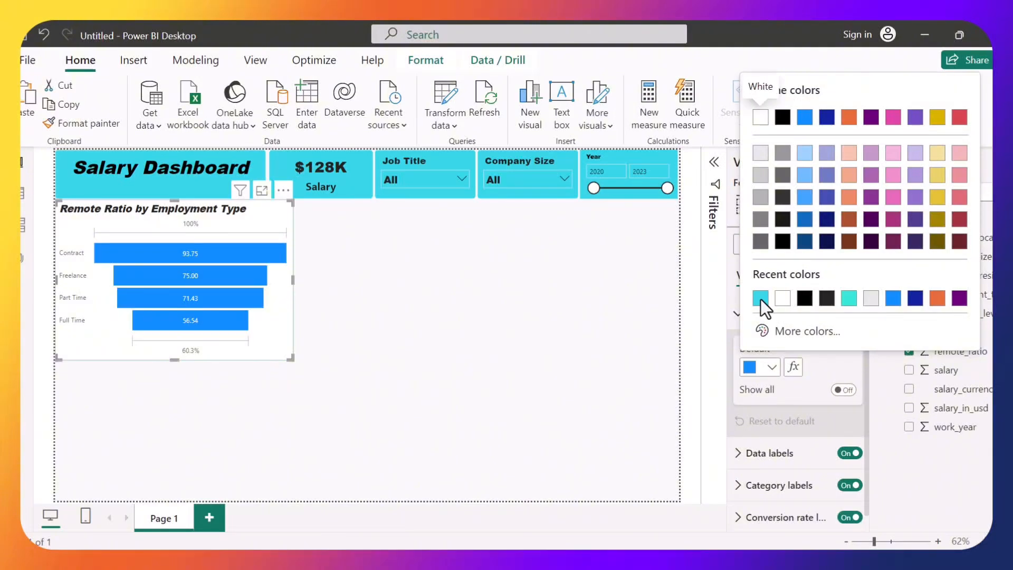
click(760, 299)
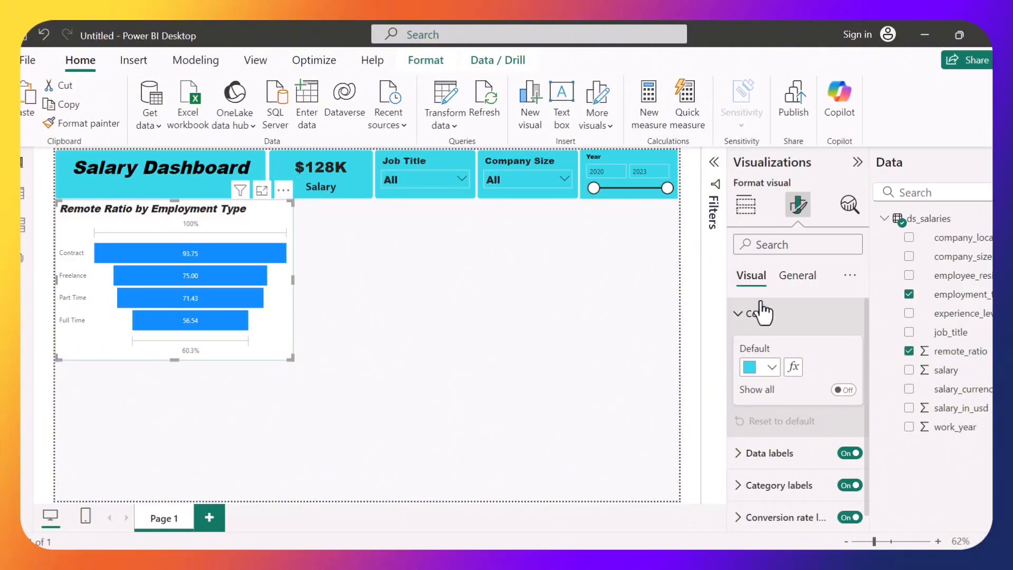
click(843, 390)
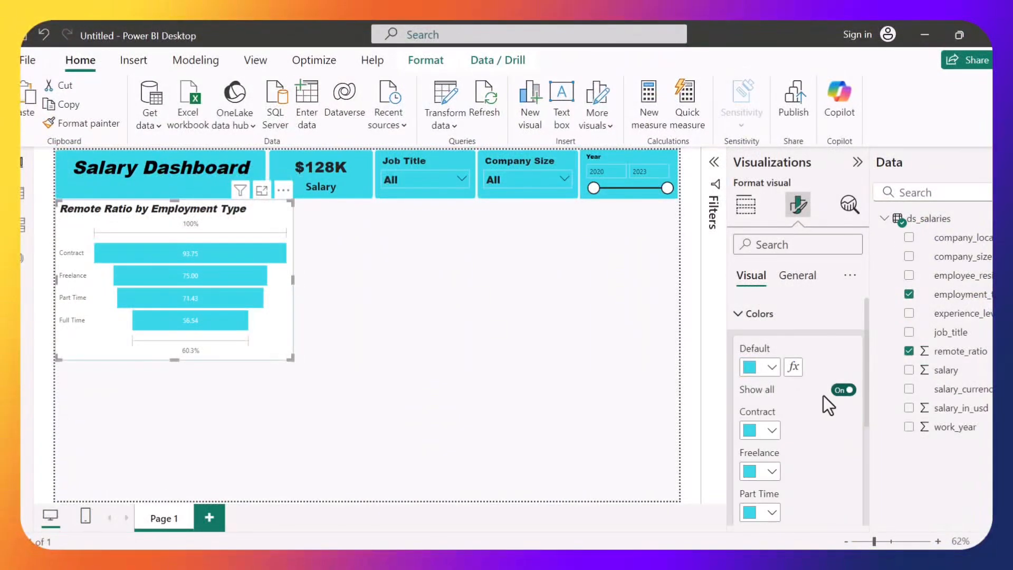
scroll(777, 395, down, 1)
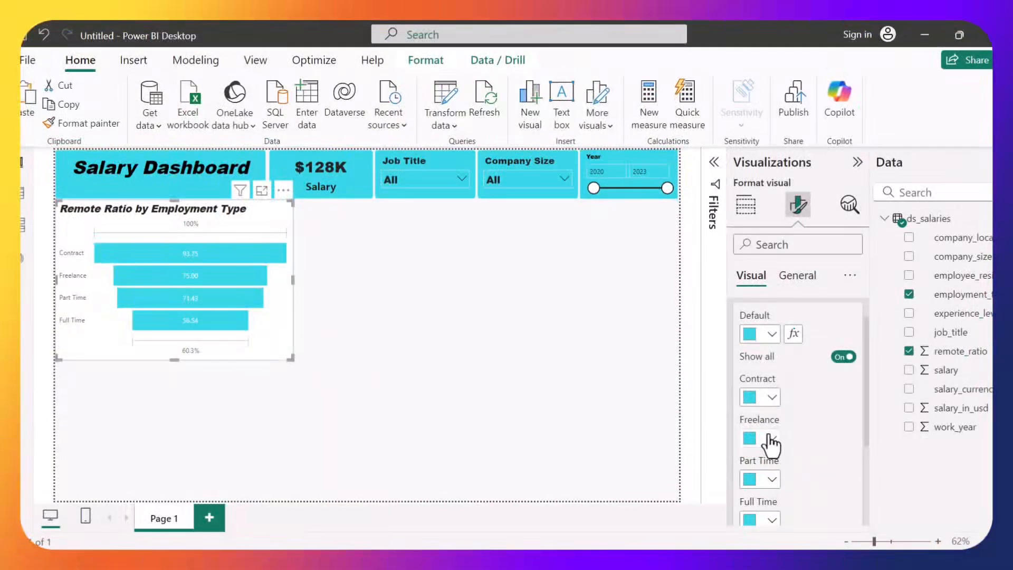
scroll(787, 464, down, 1)
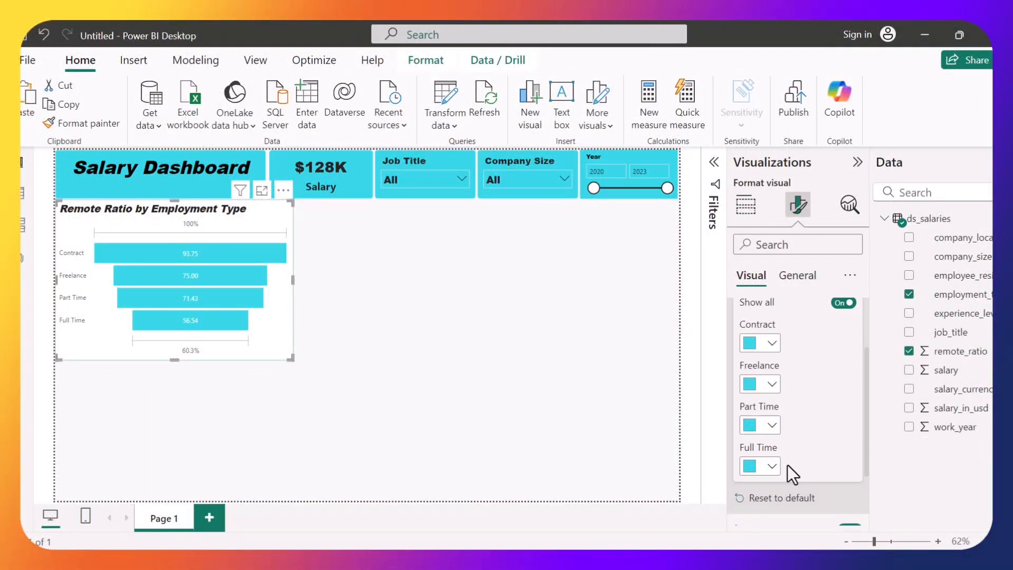
scroll(772, 400, up, 2)
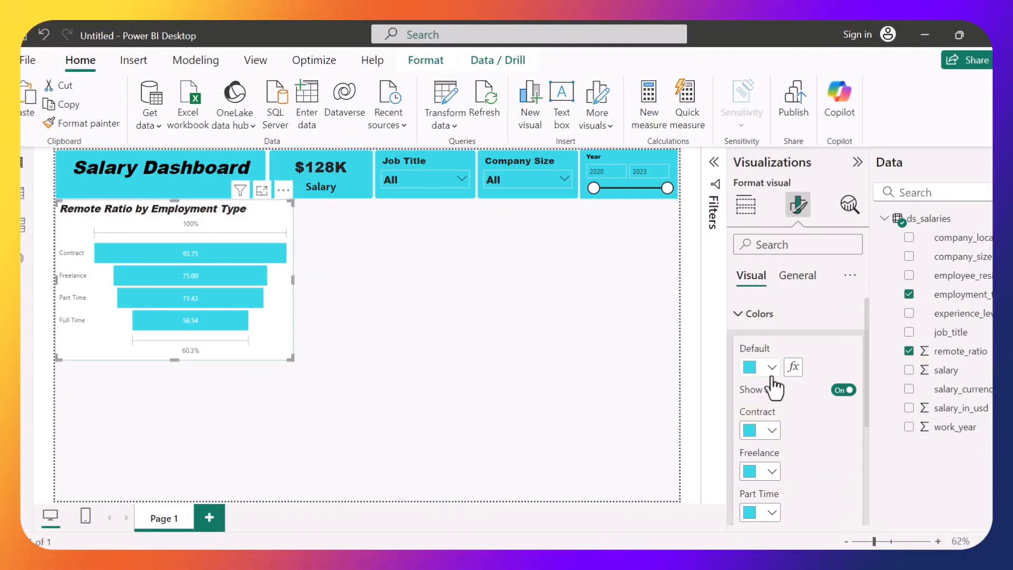
click(764, 325)
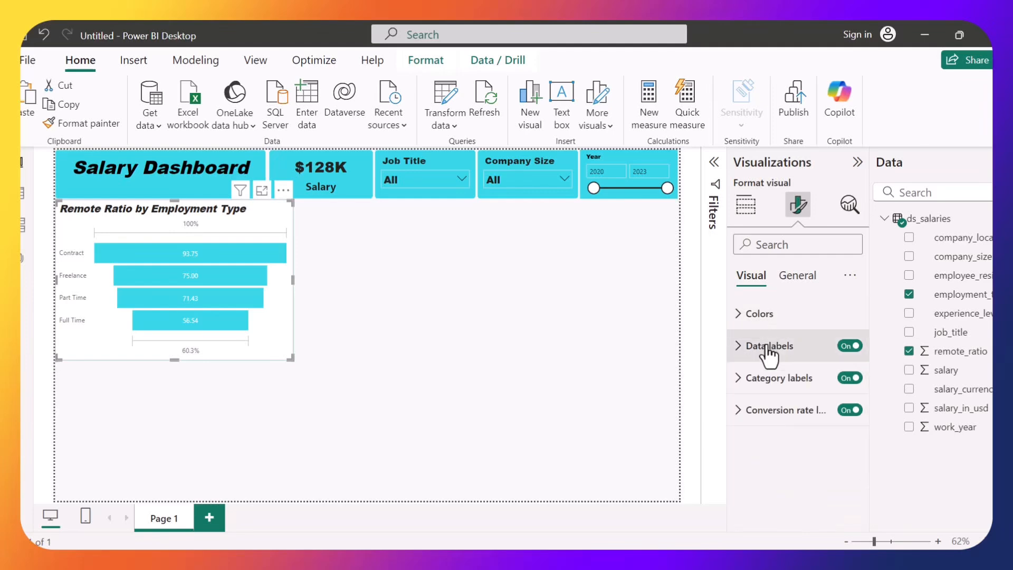
Step: Format the funnel's data label values as black, bold text at size 12
click(765, 346)
scroll(798, 446, down, 2)
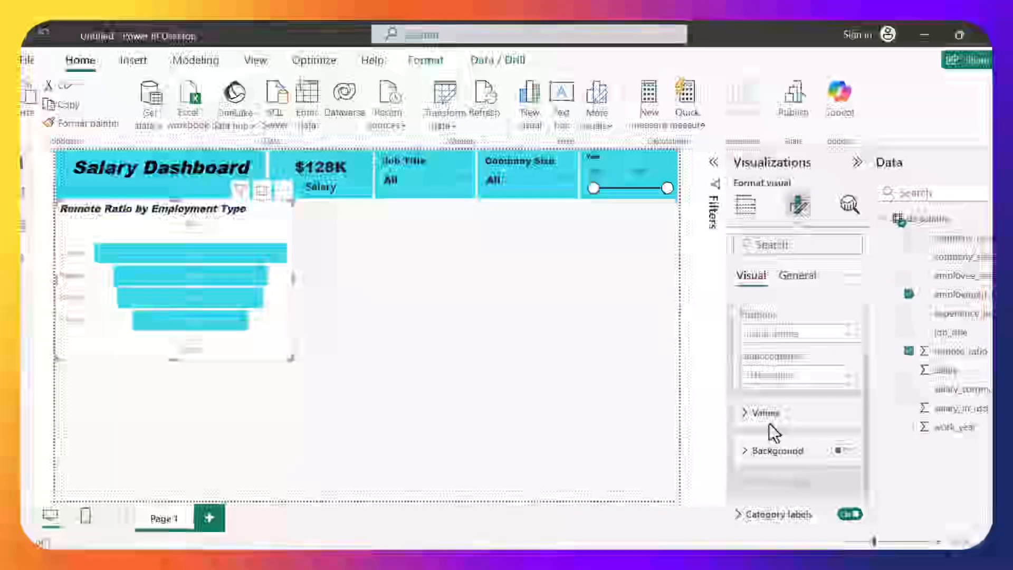
click(769, 419)
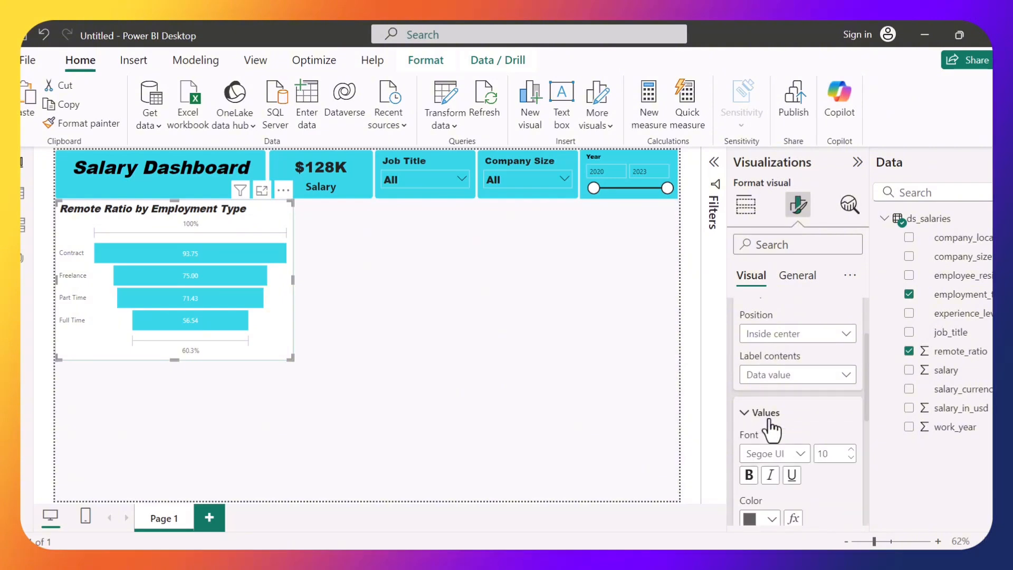
click(771, 518)
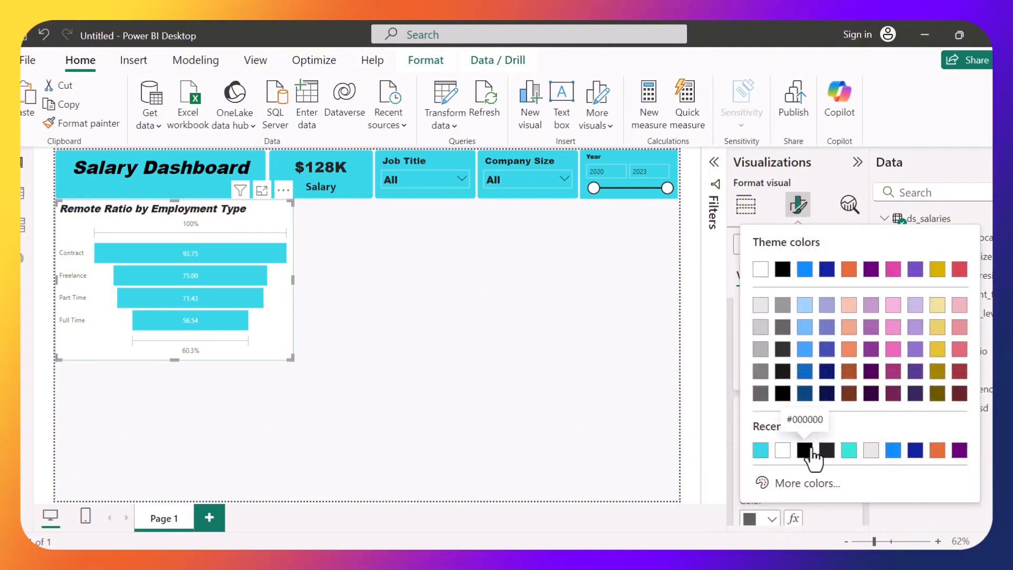
click(805, 449)
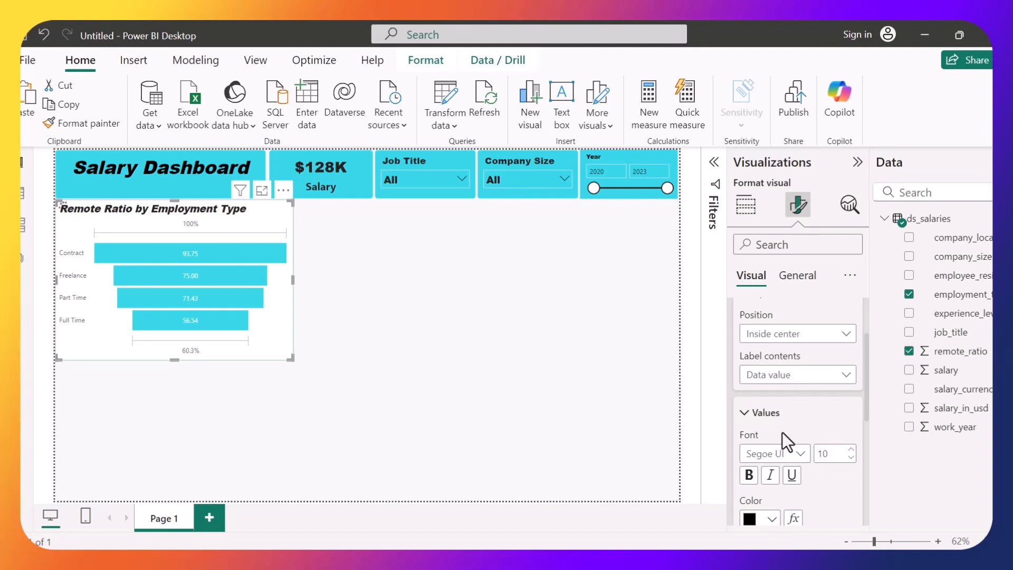
scroll(782, 432, down, 1)
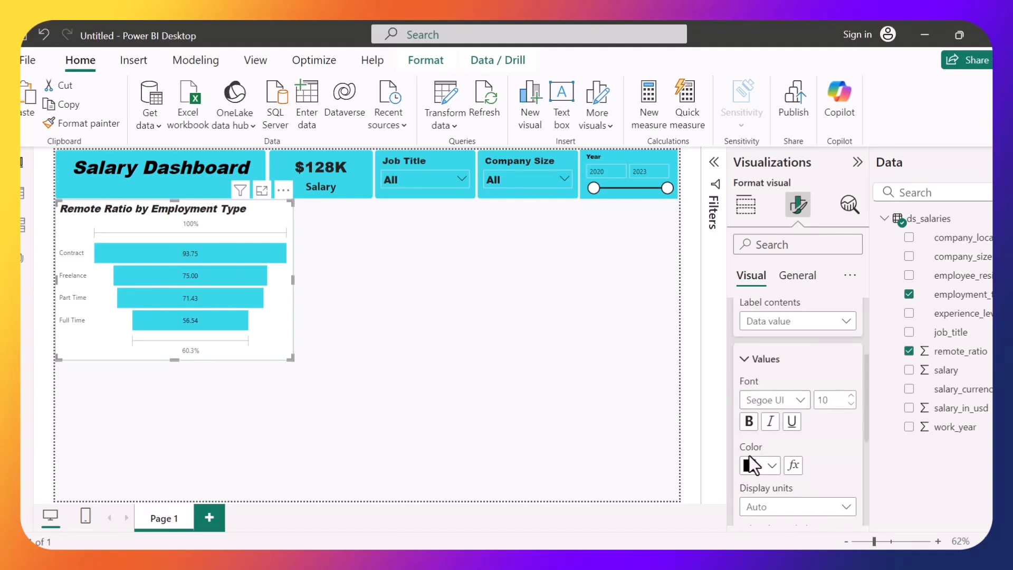
click(748, 421)
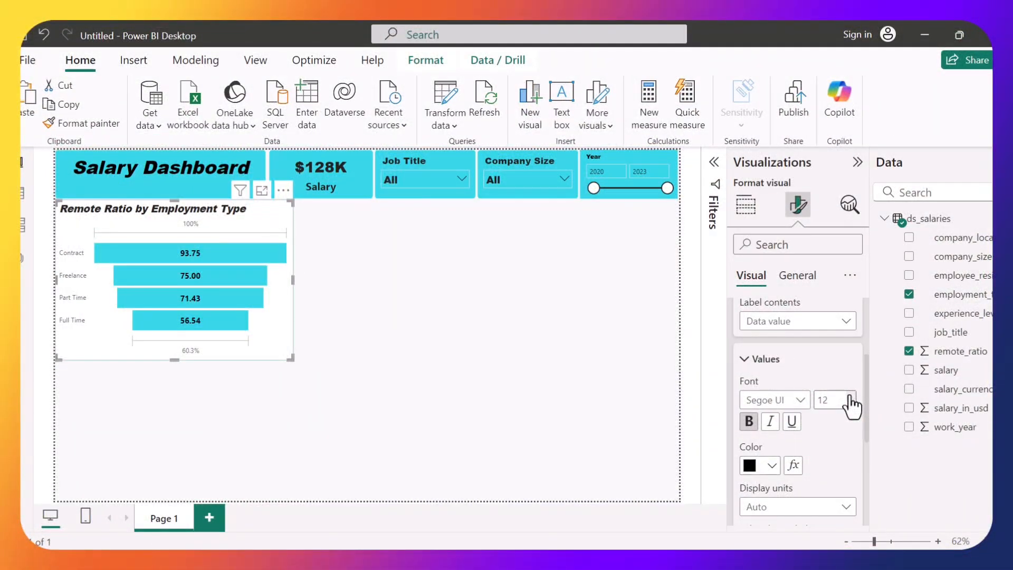
scroll(805, 364, up, 3)
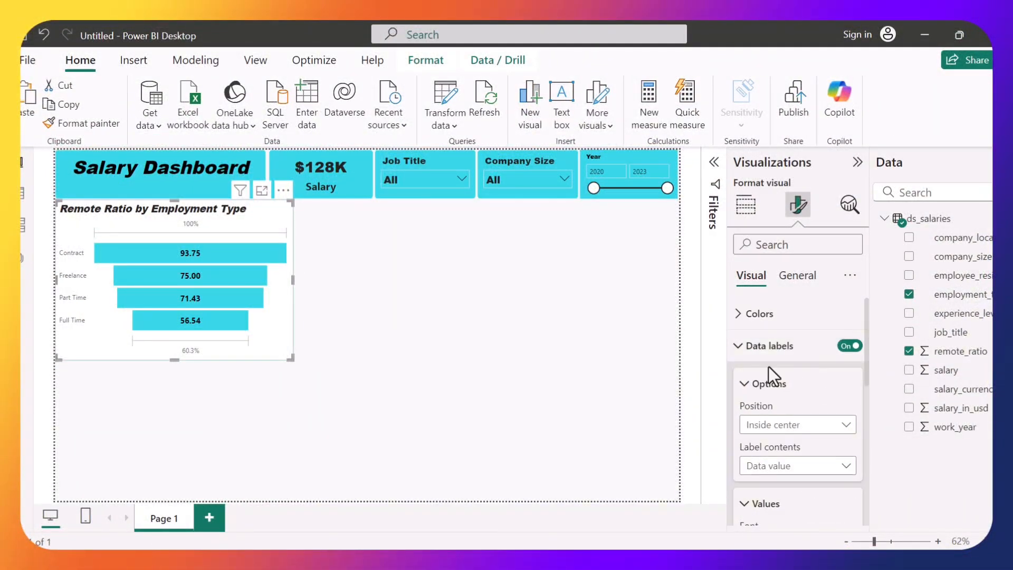
click(750, 342)
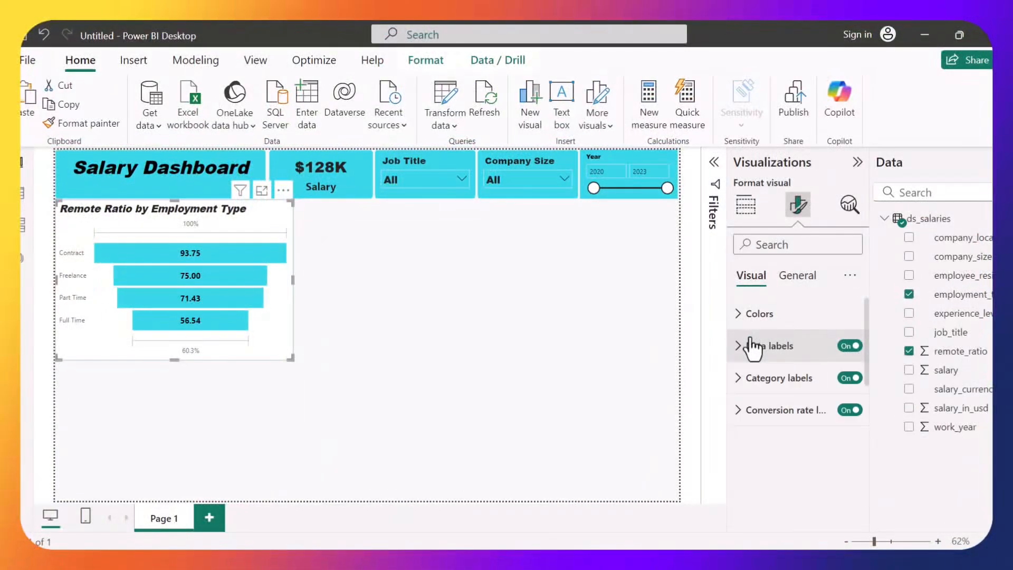
Step: Format the funnel's category labels as black, bold text at size 12
click(757, 377)
scroll(773, 425, down, 2)
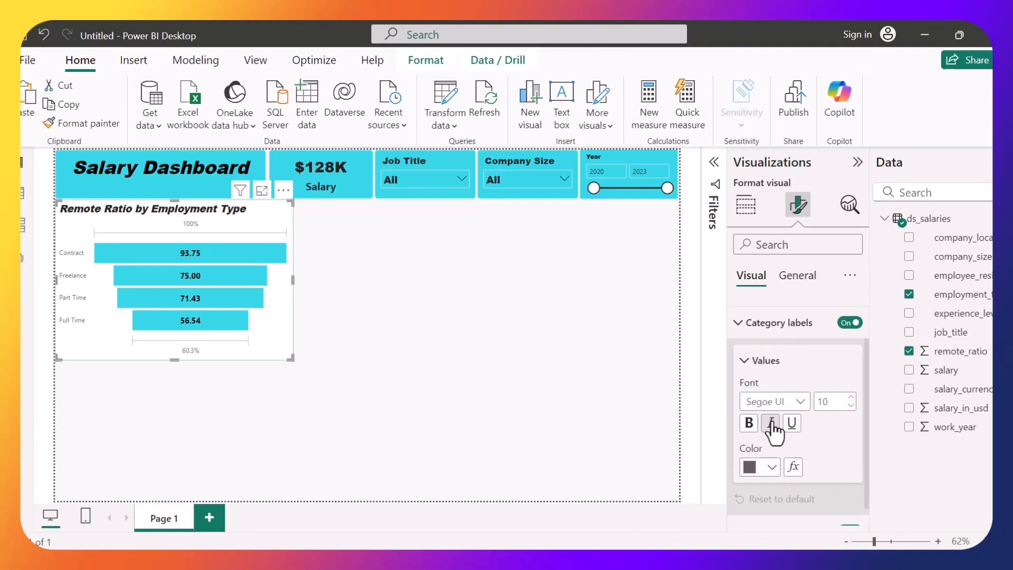
click(749, 422)
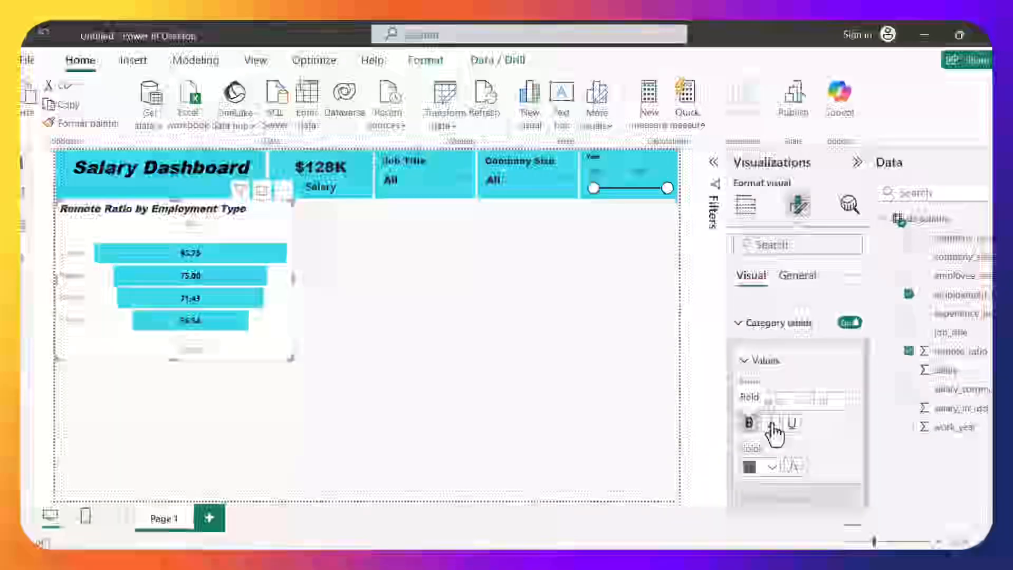
click(769, 469)
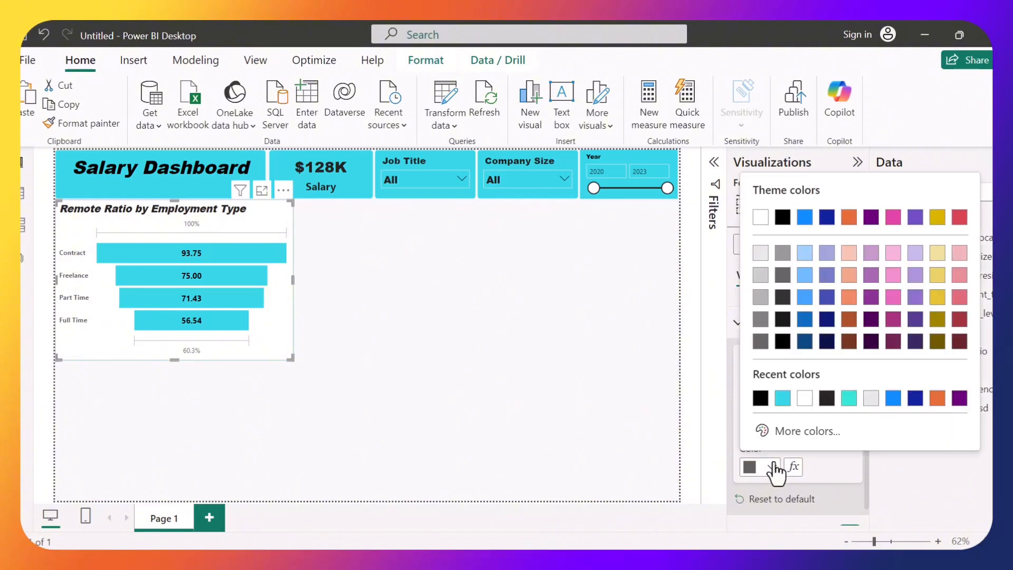
click(761, 400)
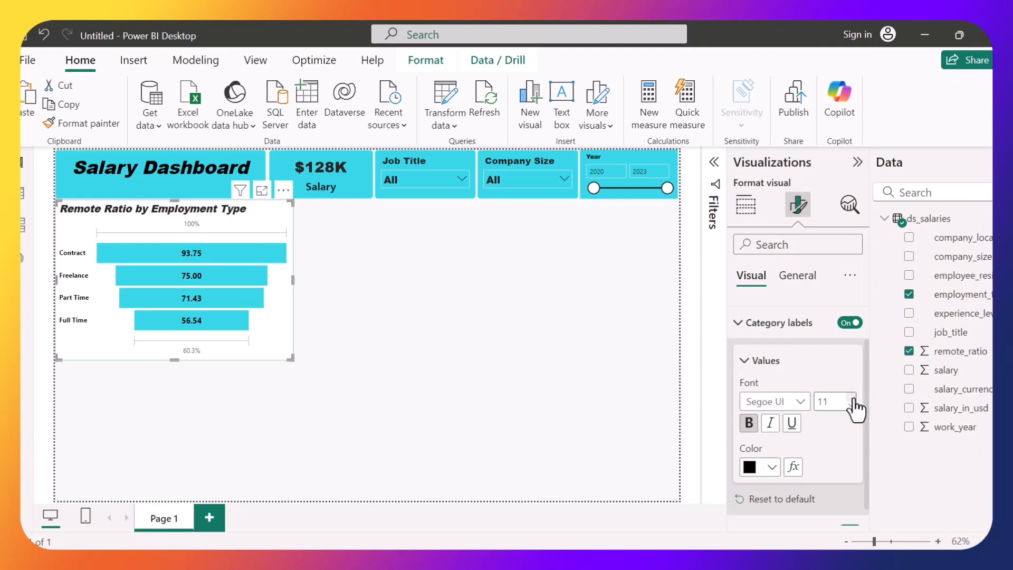
click(851, 398)
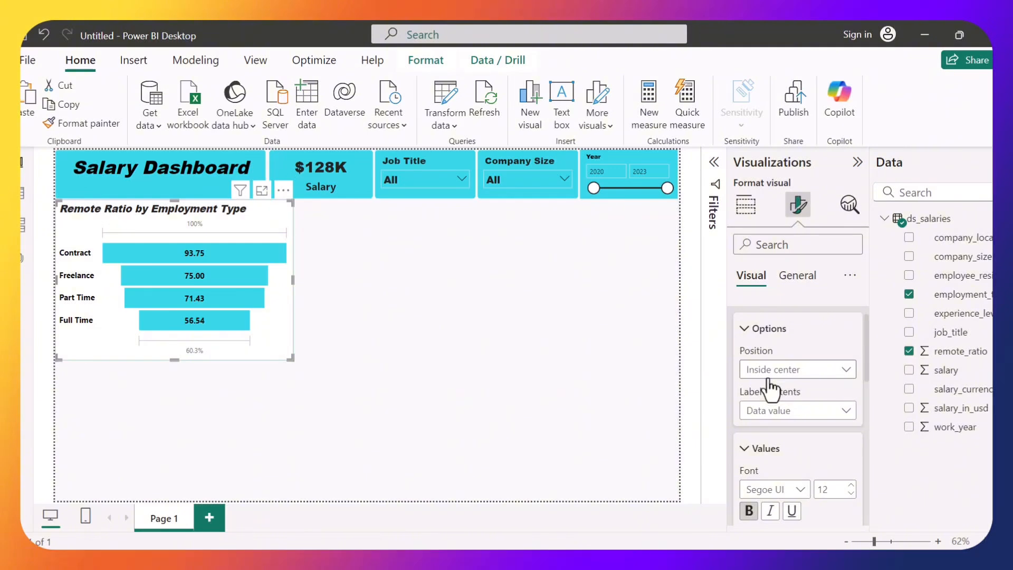
Step: Turn off the funnel's conversion rate labels and deselect the chart
scroll(765, 389, down, 1)
scroll(770, 388, up, 3)
click(759, 345)
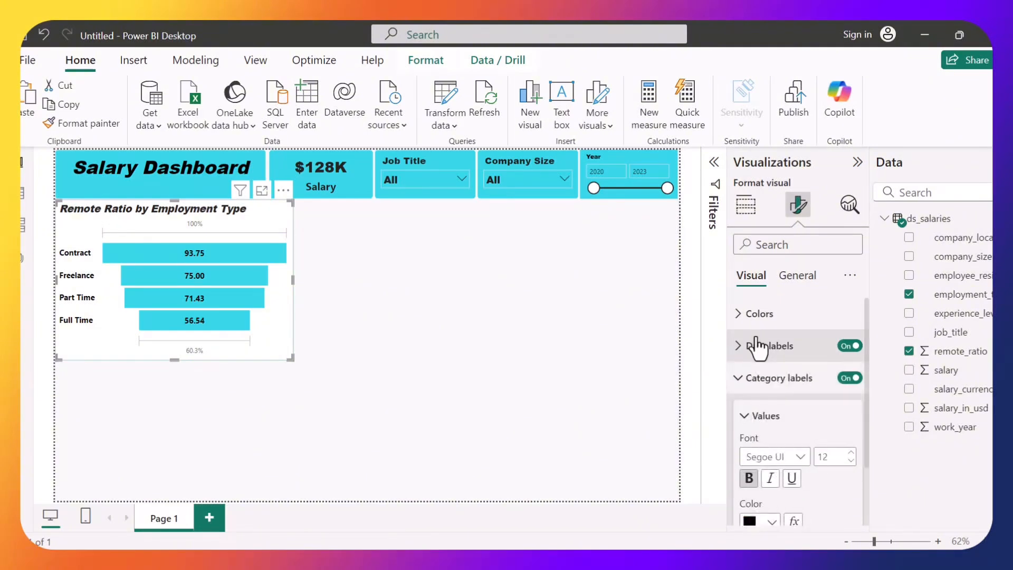
click(771, 384)
click(324, 294)
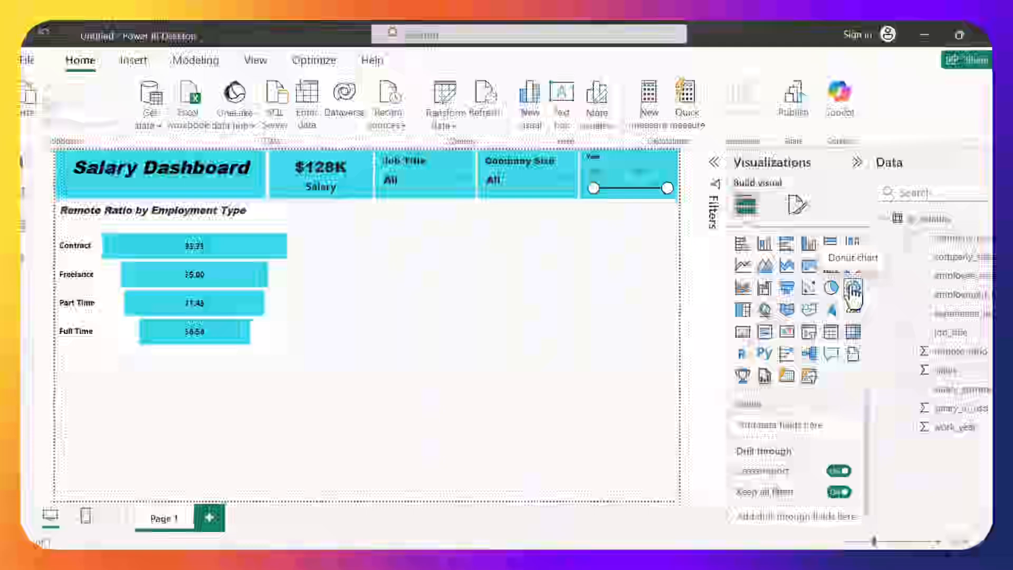
Step: Add an empty donut chart and place it directly beside the funnel, just below the header row
click(853, 288)
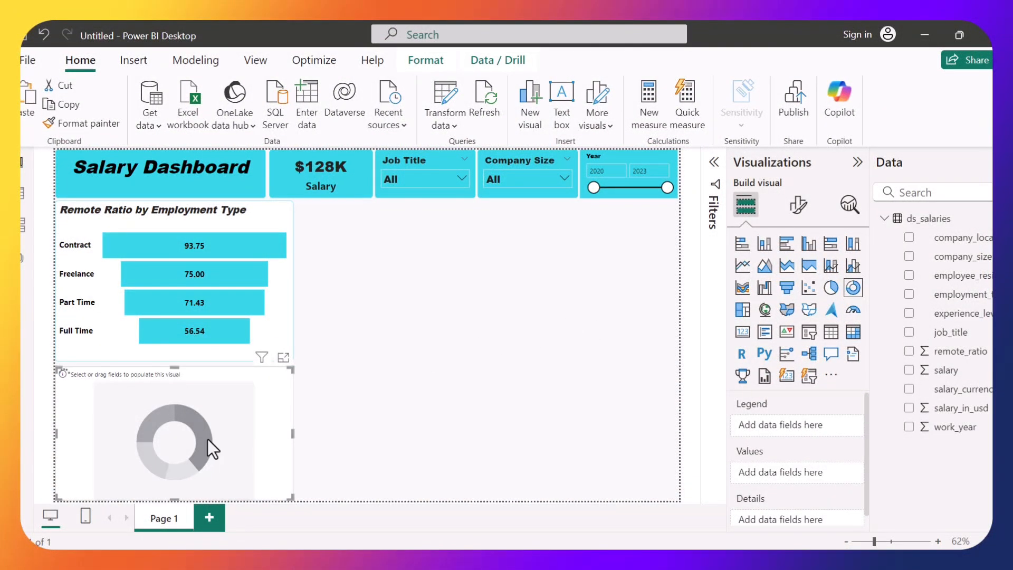
drag(207, 439, 452, 276)
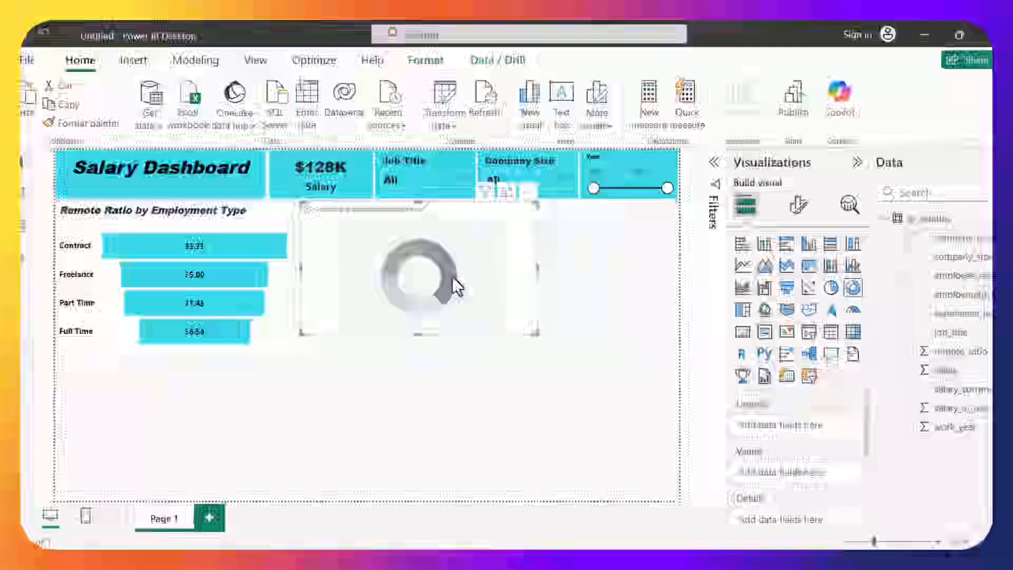
drag(419, 278, 422, 289)
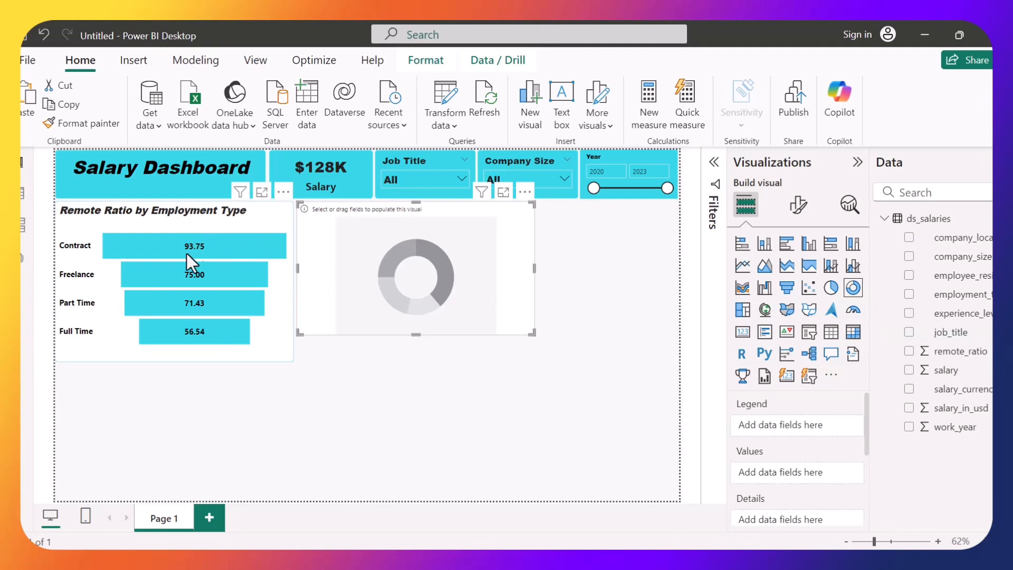
mouse_move(264, 305)
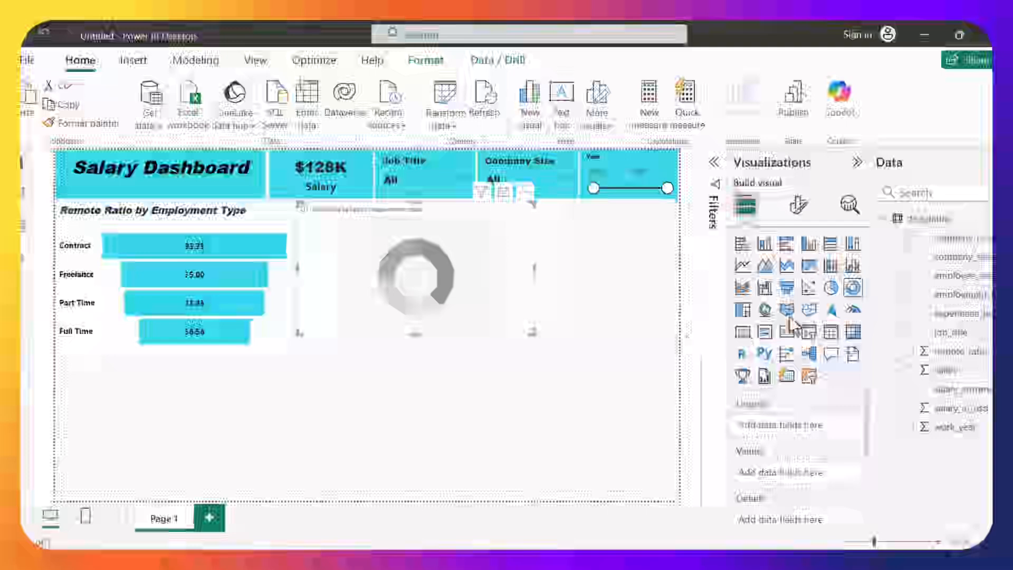
Step: Populate the empty donut chart with the sum of salary as values and company_size as the legend
click(908, 370)
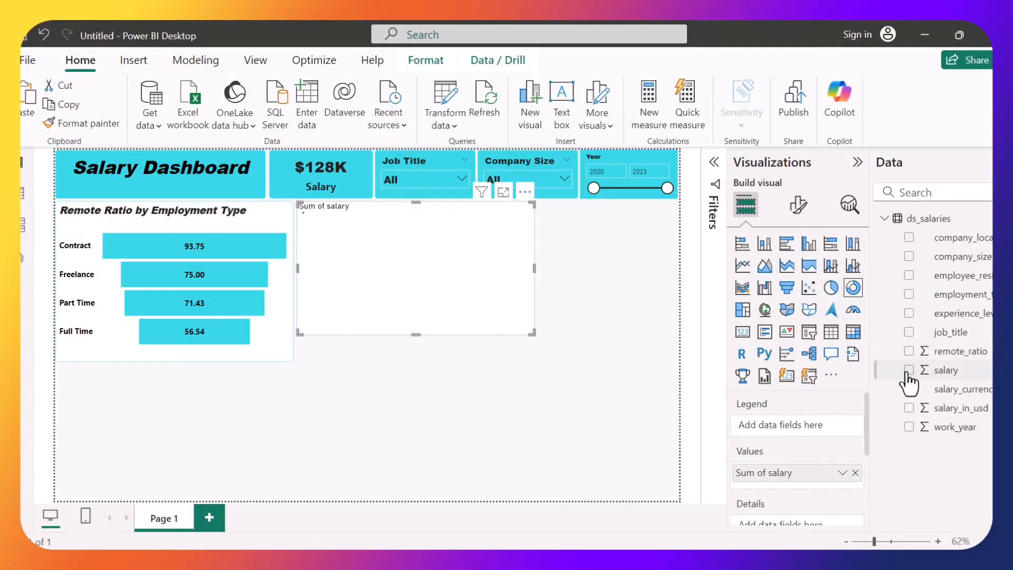
click(908, 257)
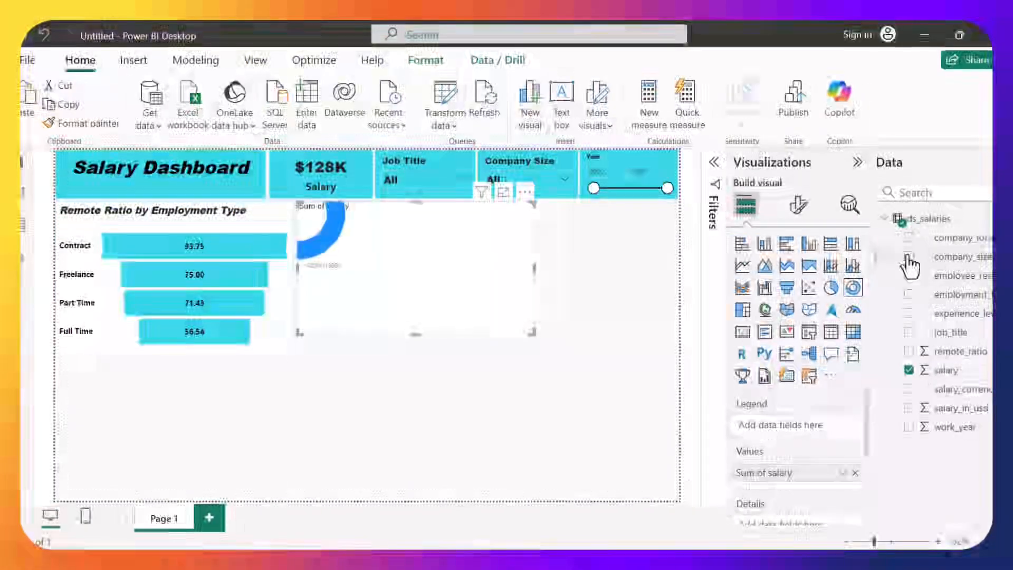
click(797, 204)
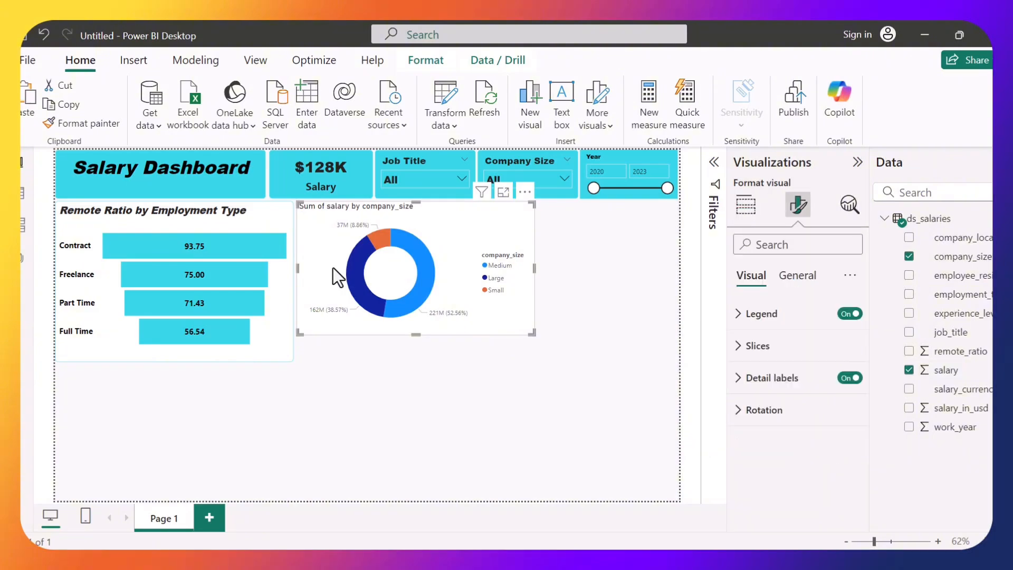
Step: Copy the Remote Ratio funnel's formatting onto the donut chart with the format painter and deselect the chart
click(82, 123)
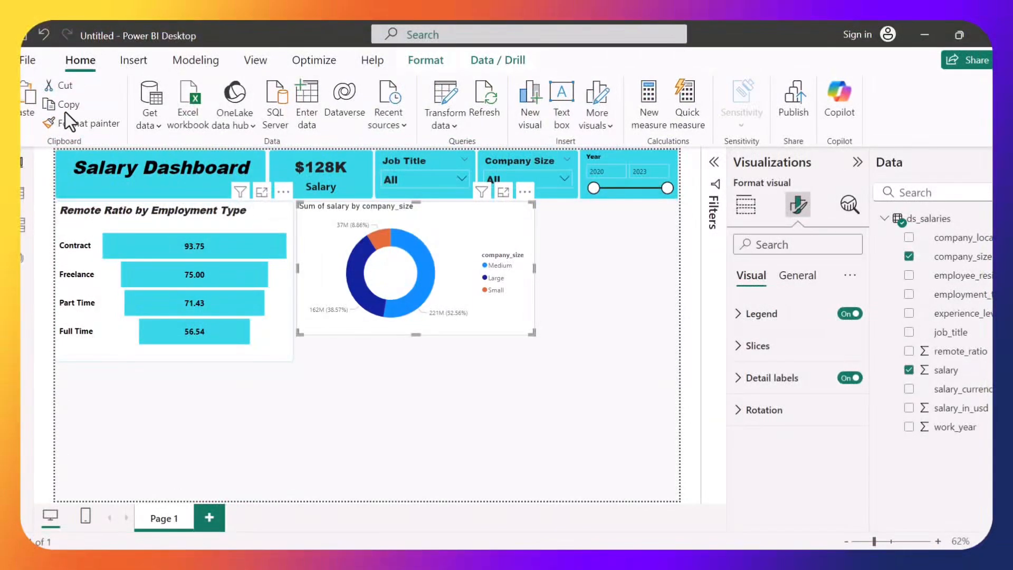
click(263, 221)
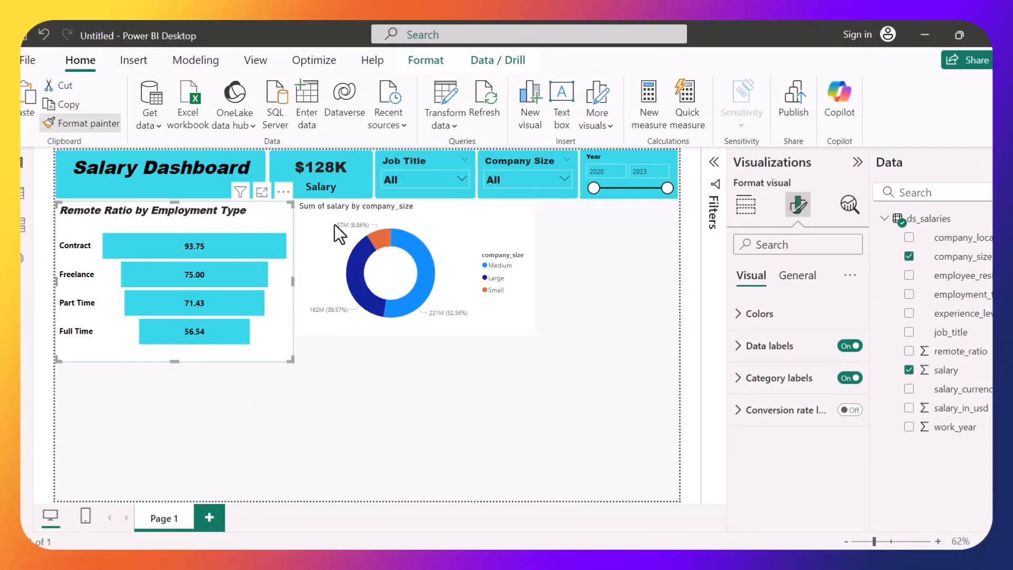
click(331, 260)
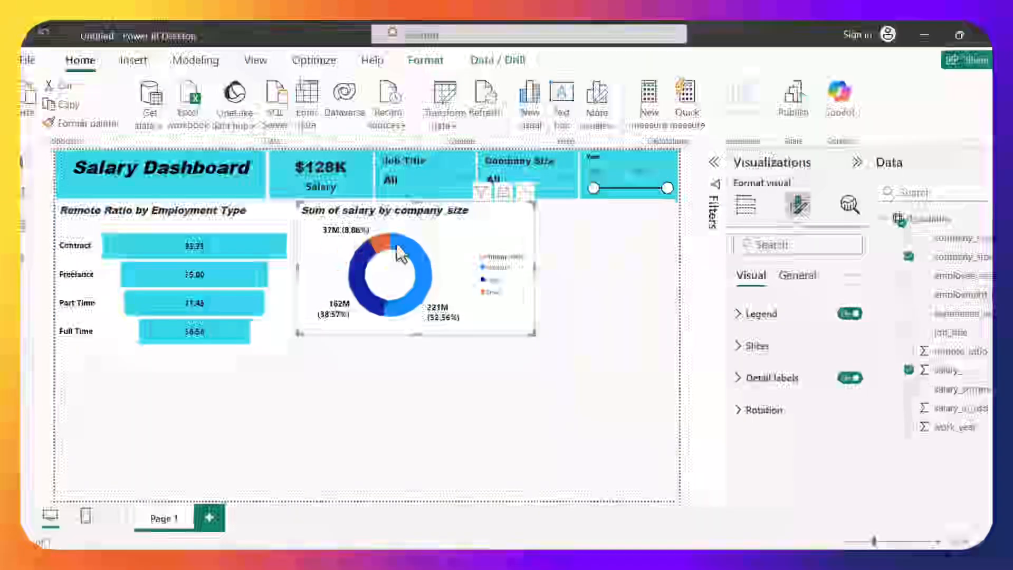
click(664, 264)
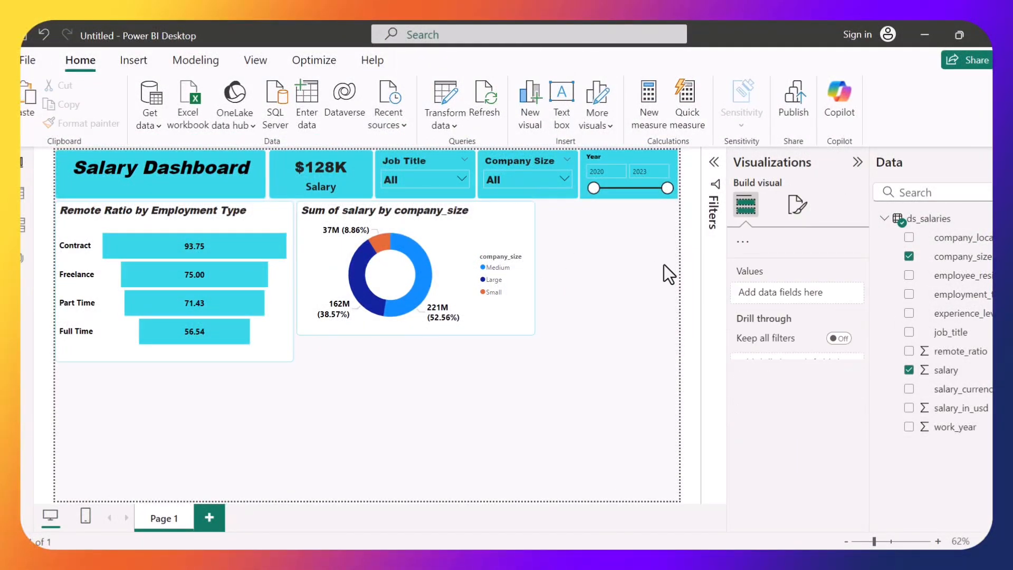
Step: Turn off the donut chart's legend
click(471, 276)
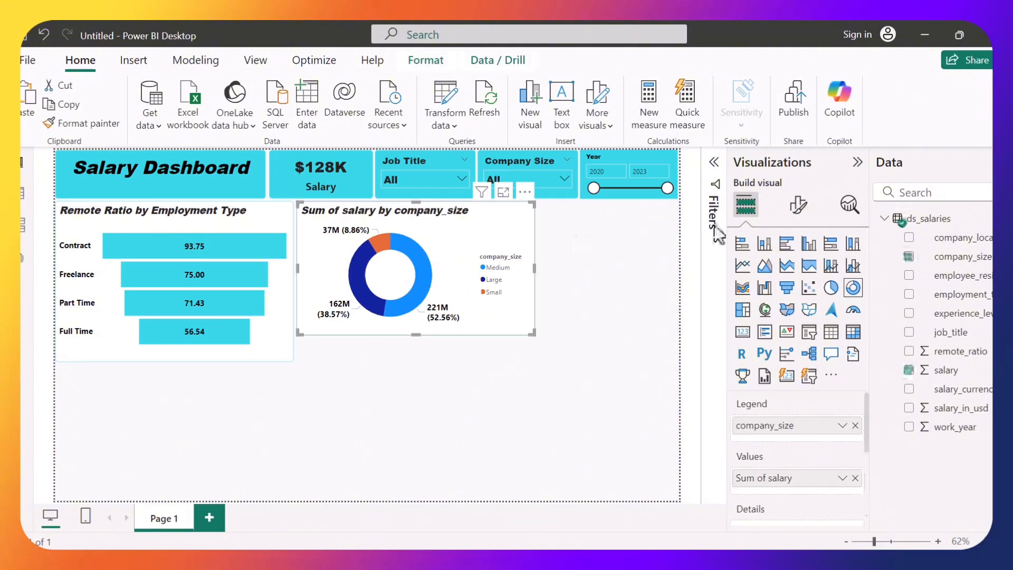
click(804, 209)
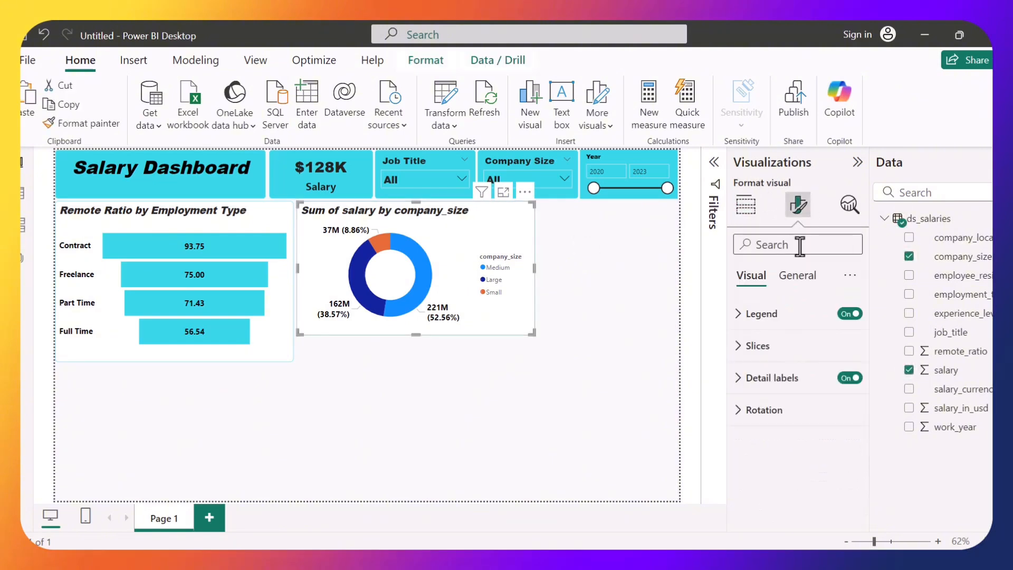
click(761, 313)
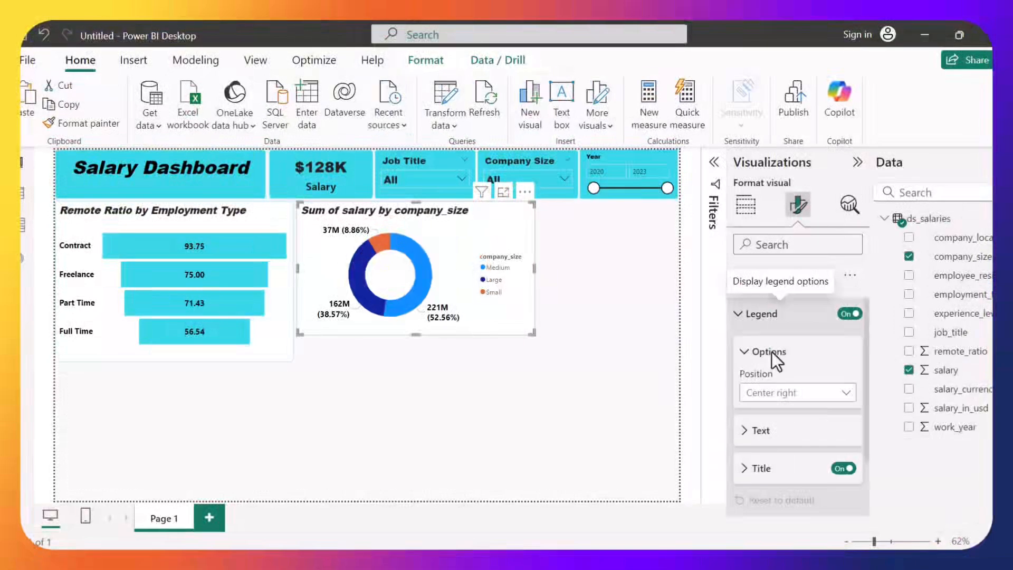
click(788, 399)
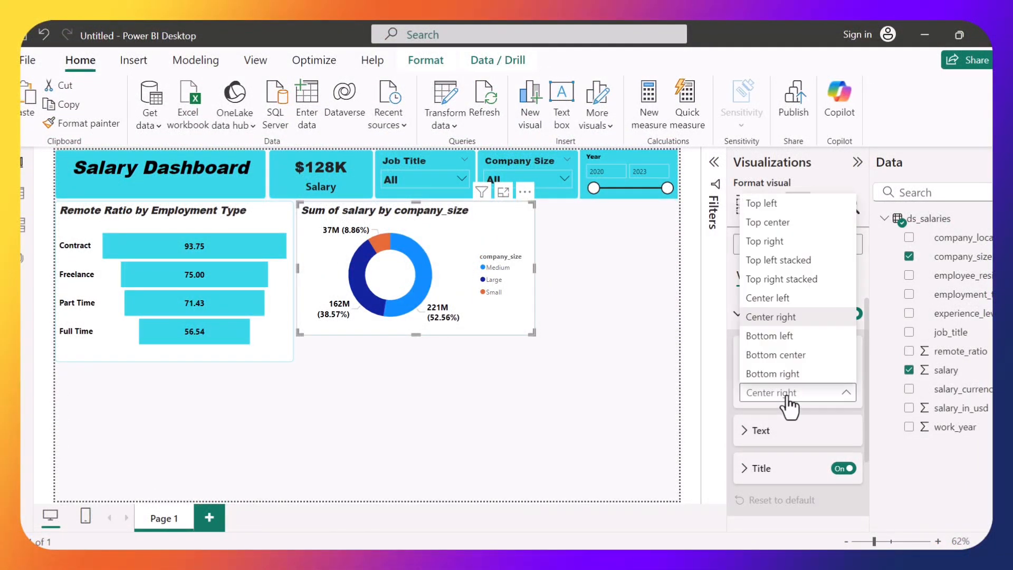
click(811, 411)
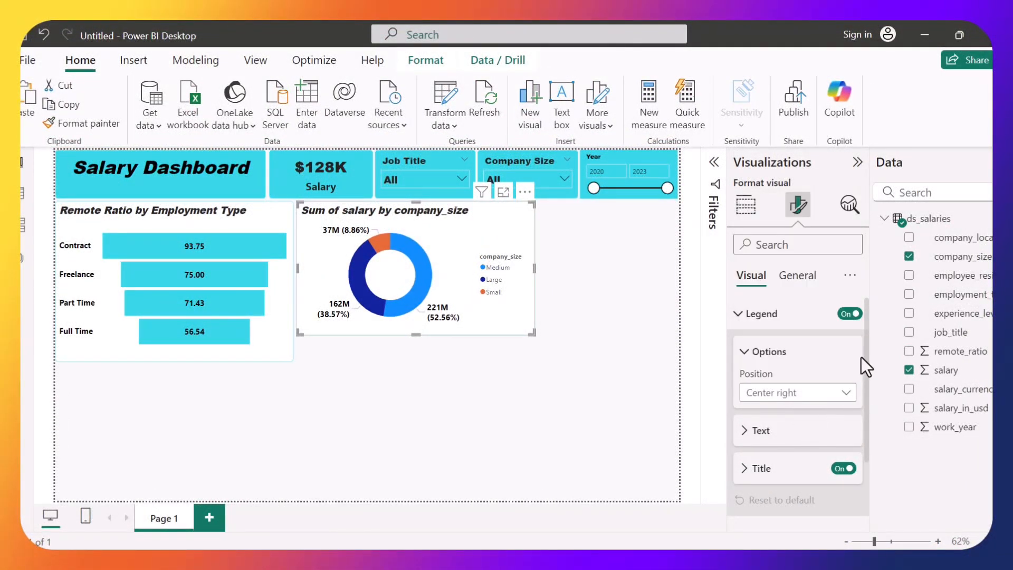
click(847, 314)
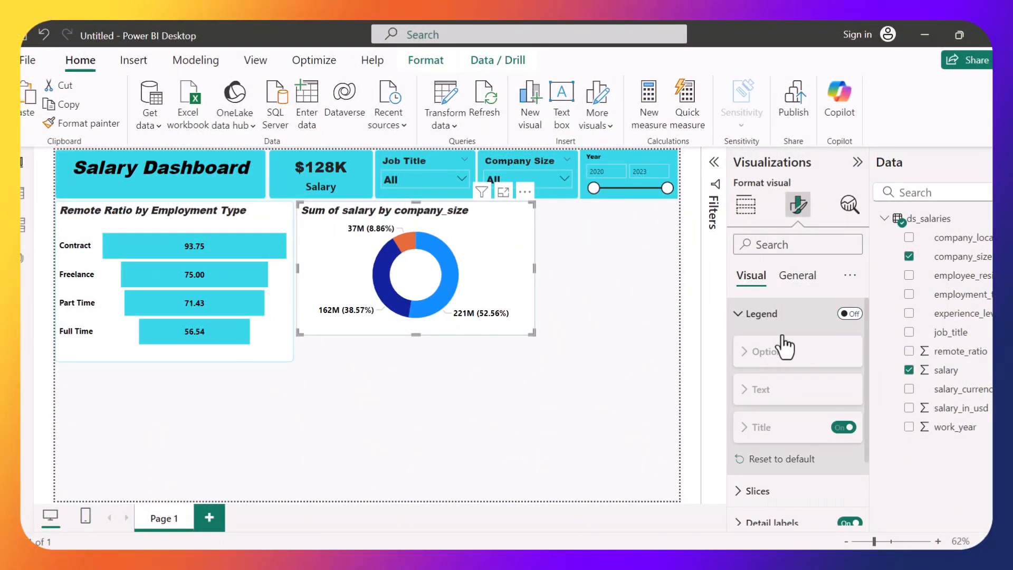
click(758, 316)
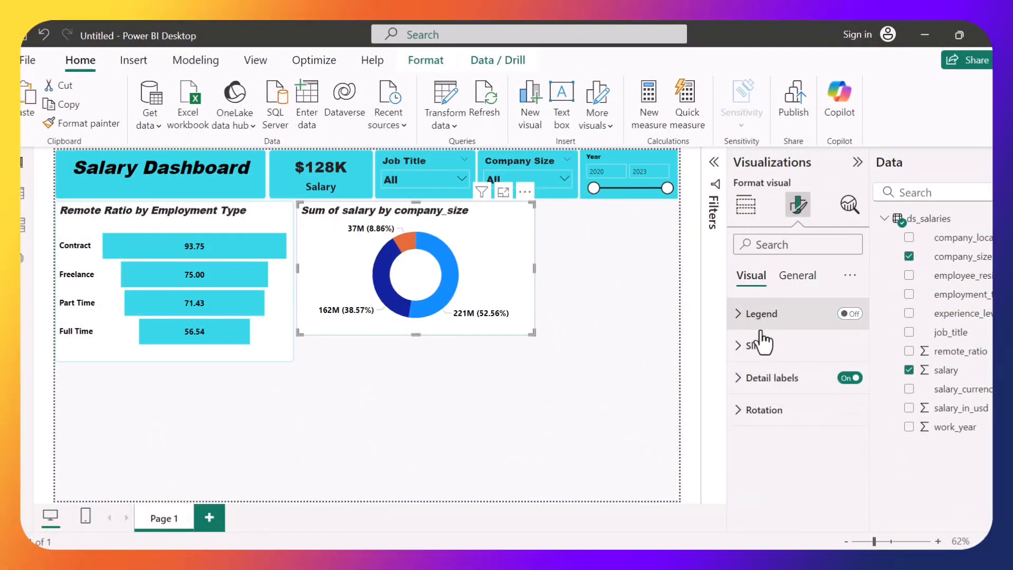
Step: Set the donut's detail label contents to category and percent of total
click(773, 379)
scroll(789, 457, down, 2)
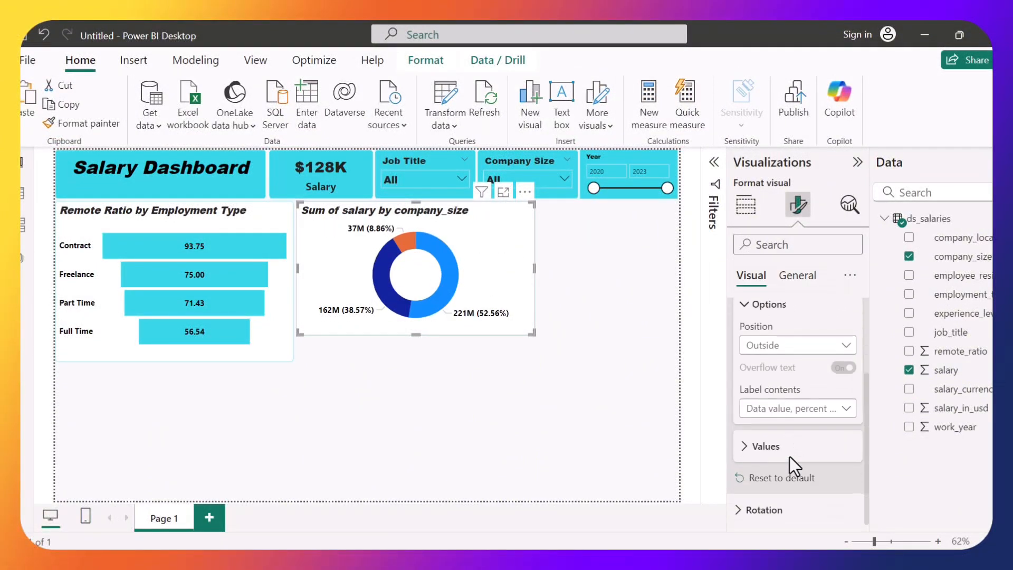
click(765, 446)
click(841, 410)
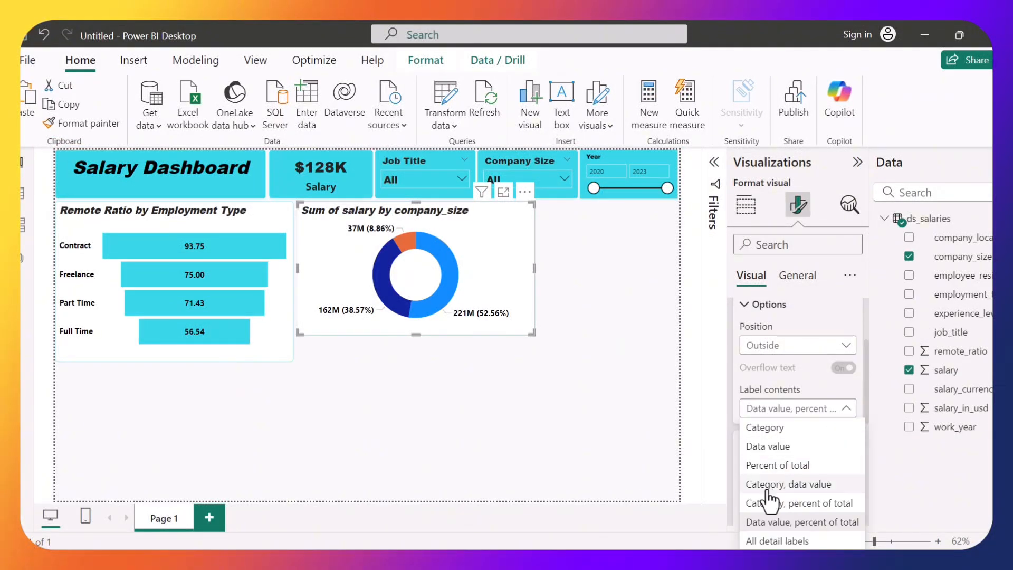
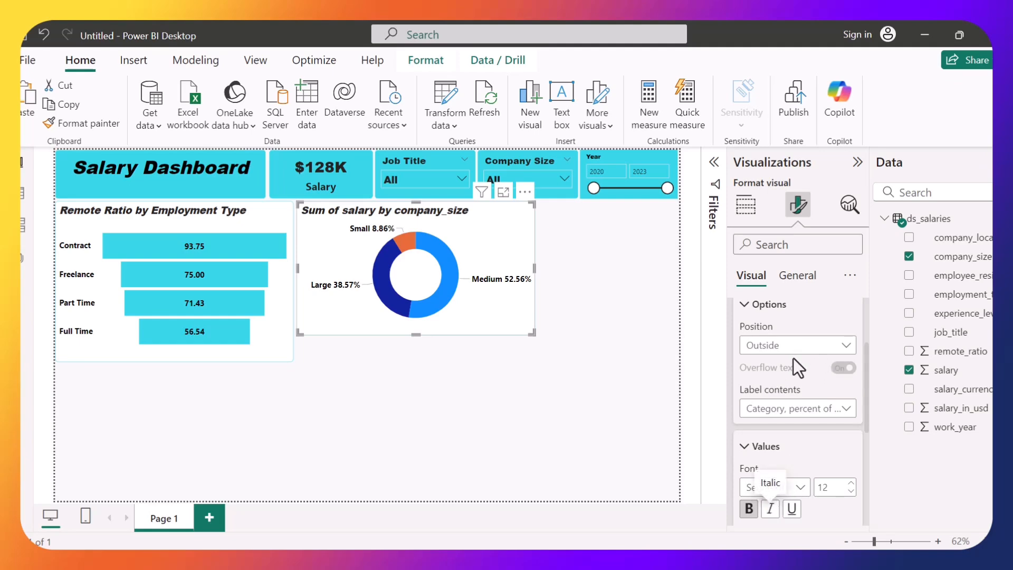
scroll(789, 372, up, 3)
click(774, 389)
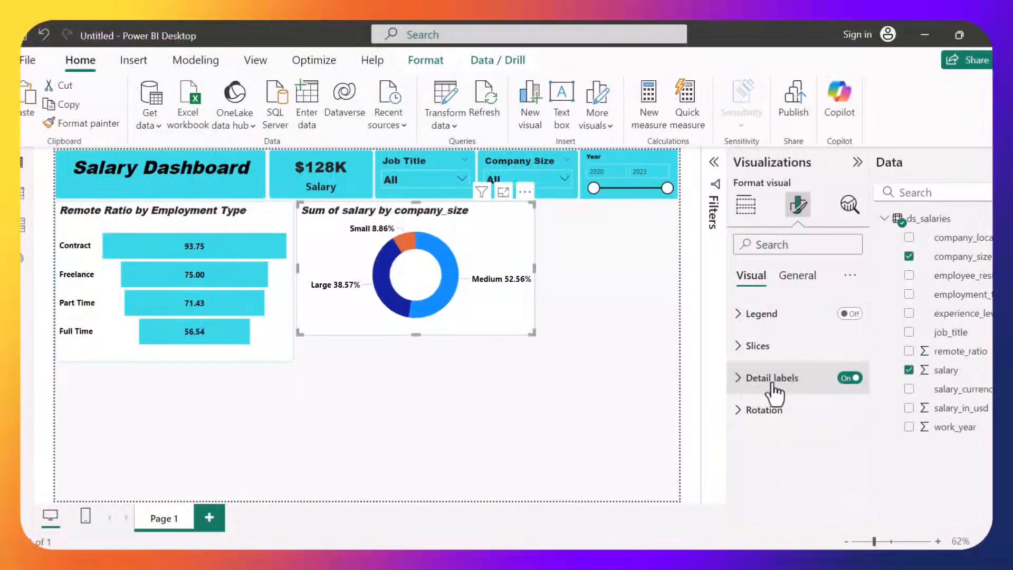
Step: Recolor the donut slices, keeping Medium blue, making Large the dashboard's cyan and Small gold #D9B300
click(746, 347)
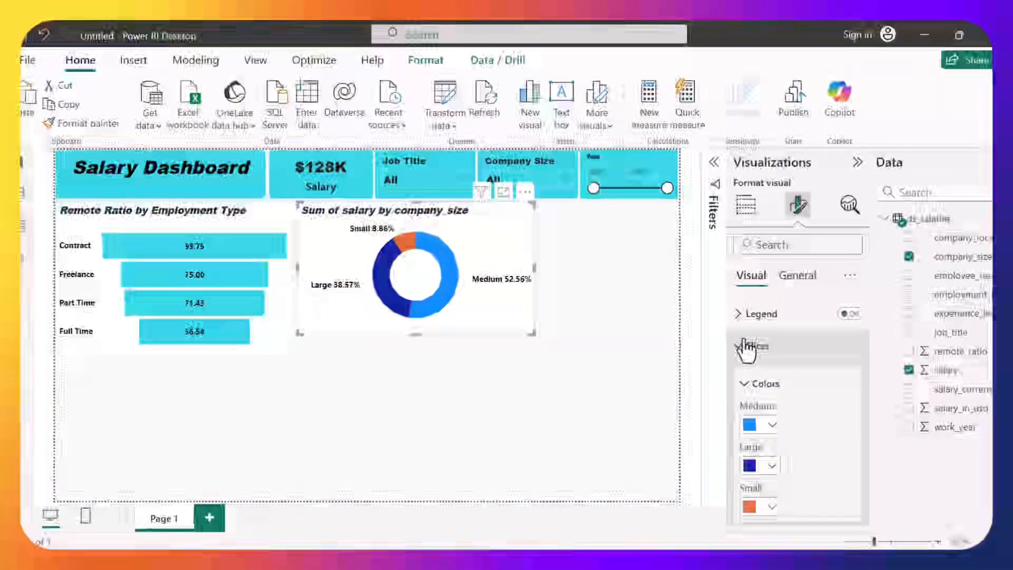
click(771, 424)
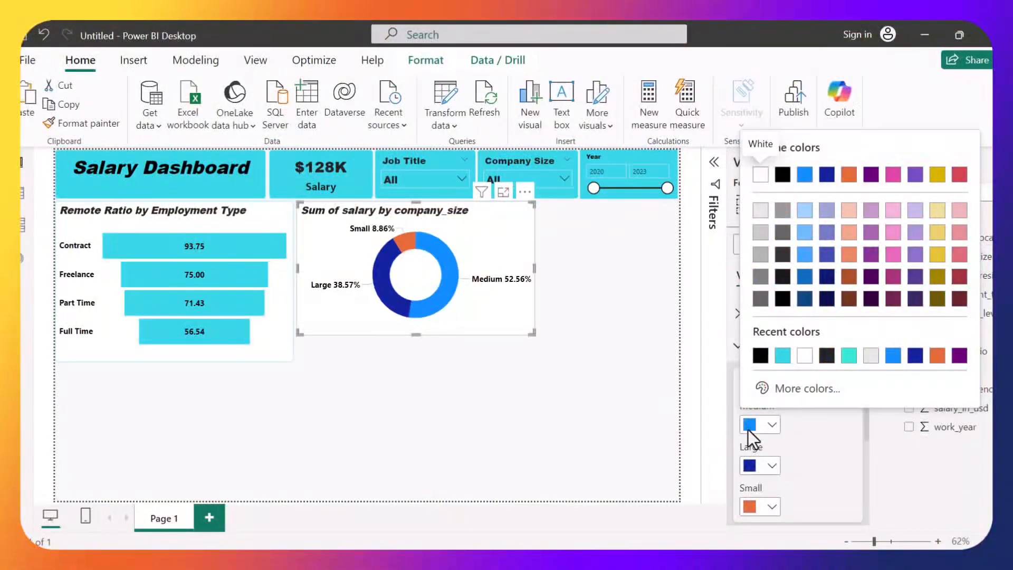
click(770, 464)
click(770, 464)
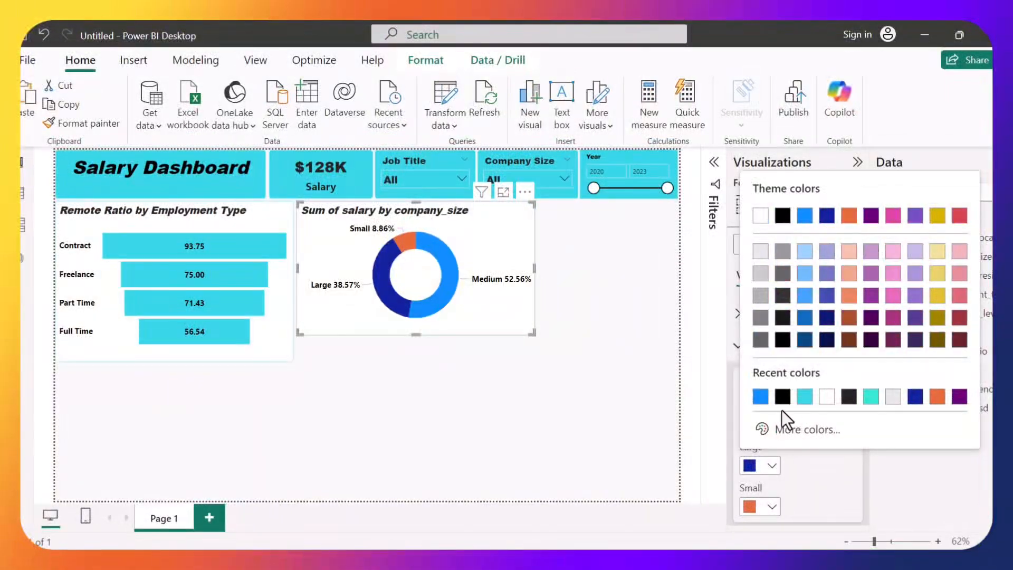
click(803, 398)
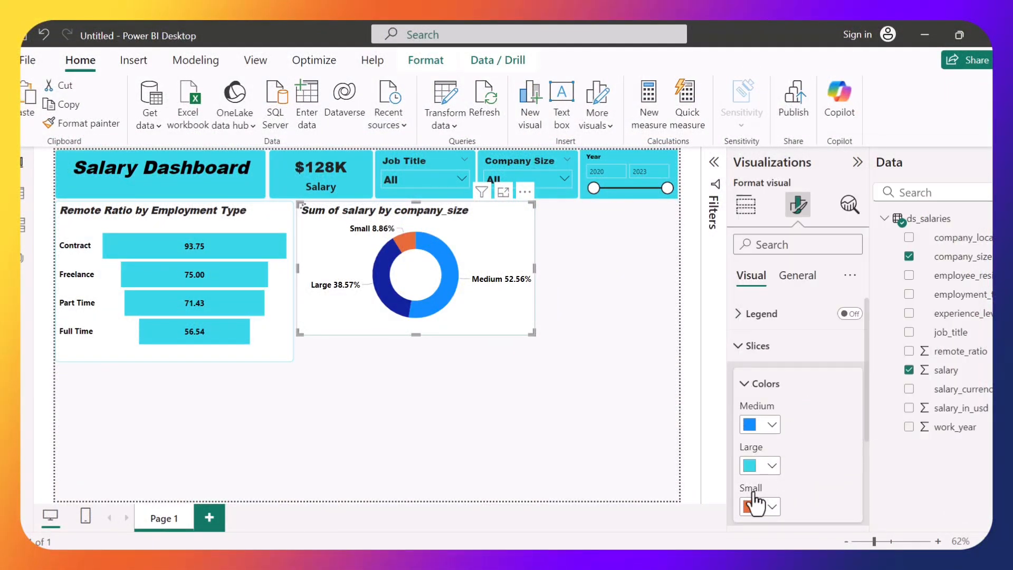
click(772, 507)
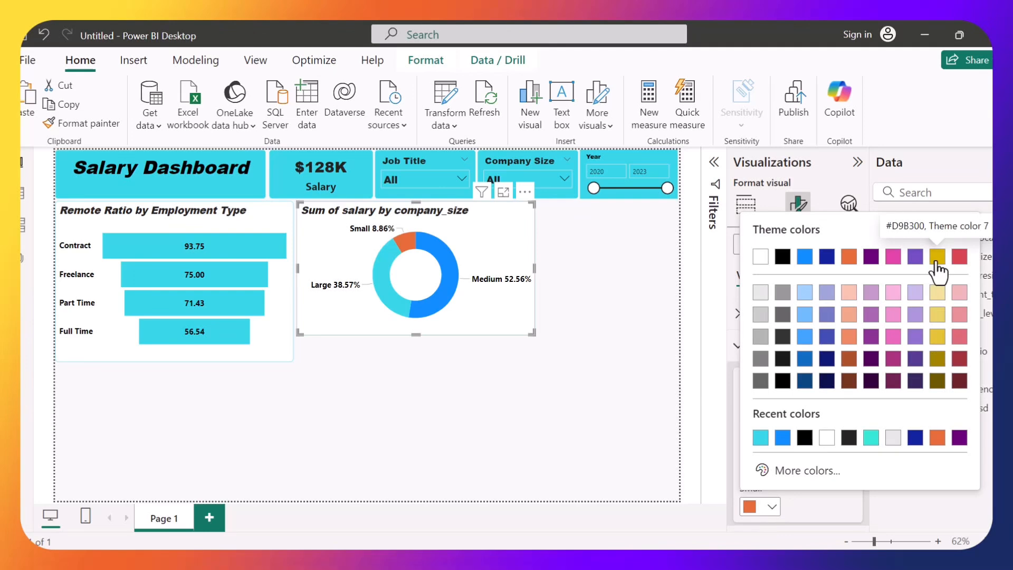
click(936, 257)
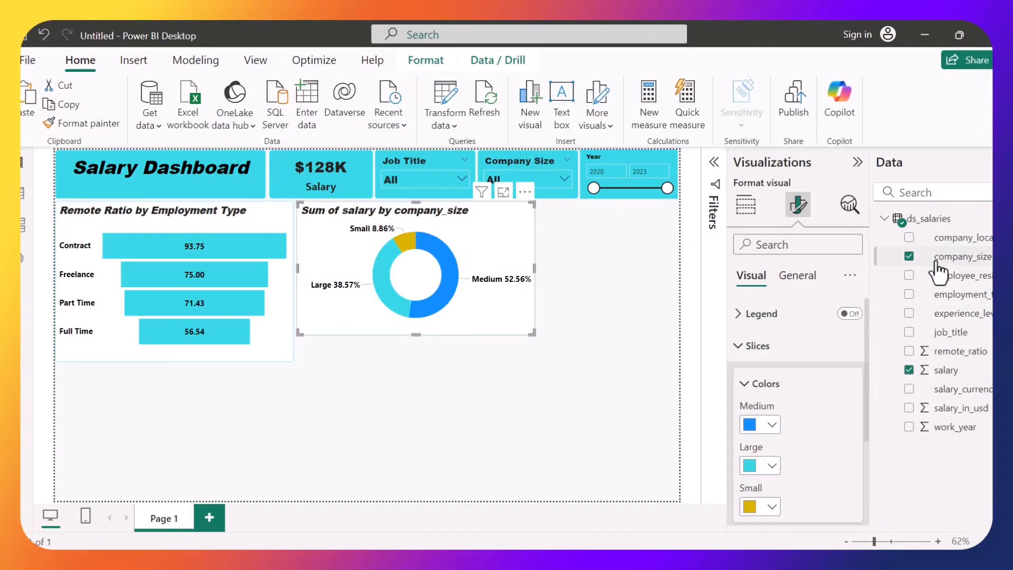
click(799, 276)
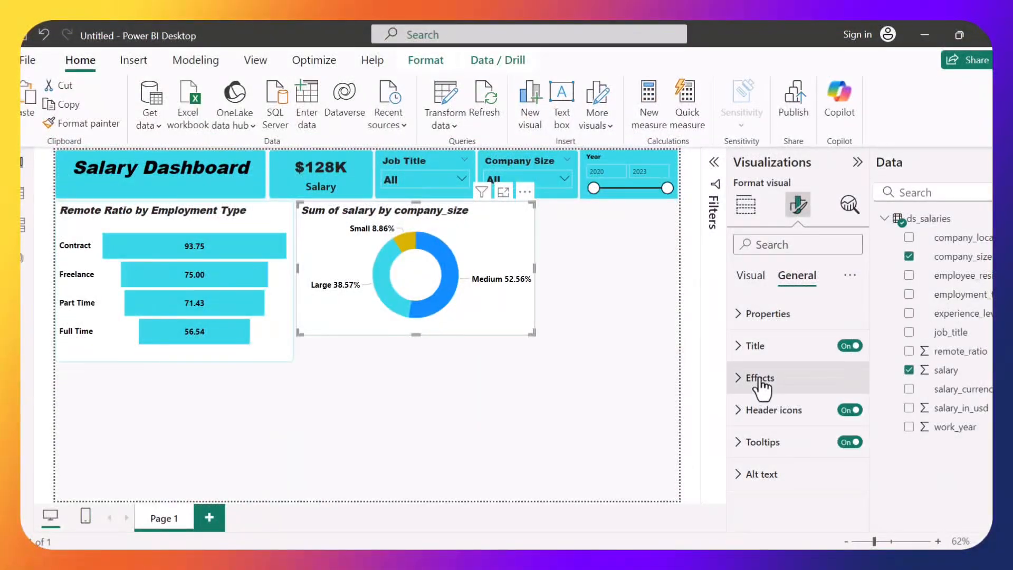
click(760, 378)
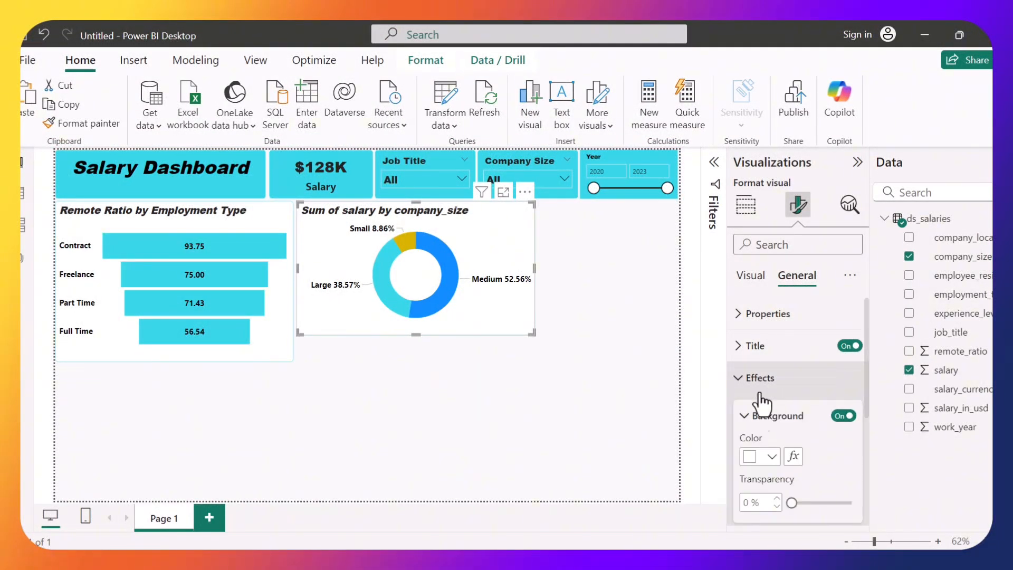
scroll(769, 461, down, 3)
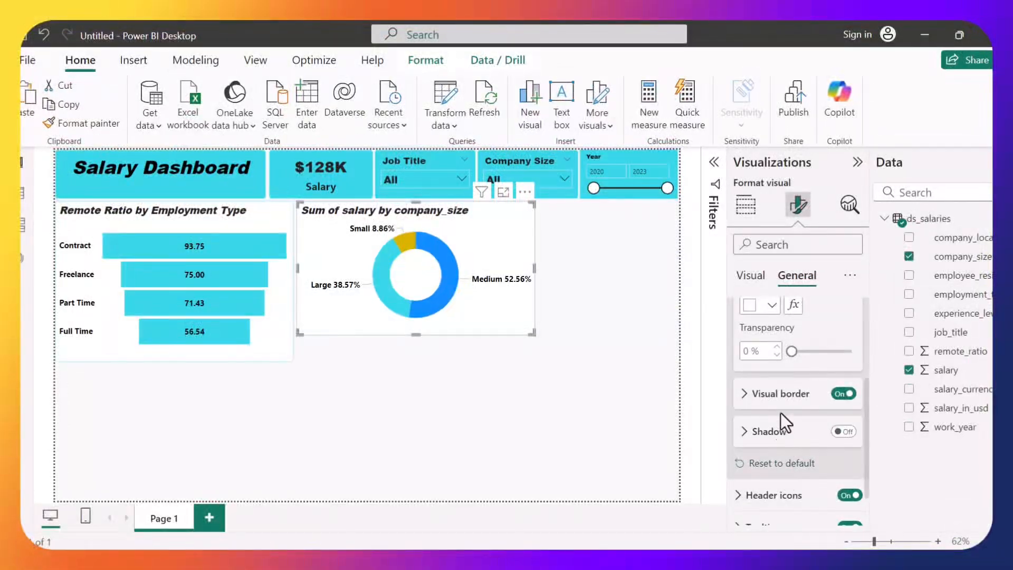
click(775, 392)
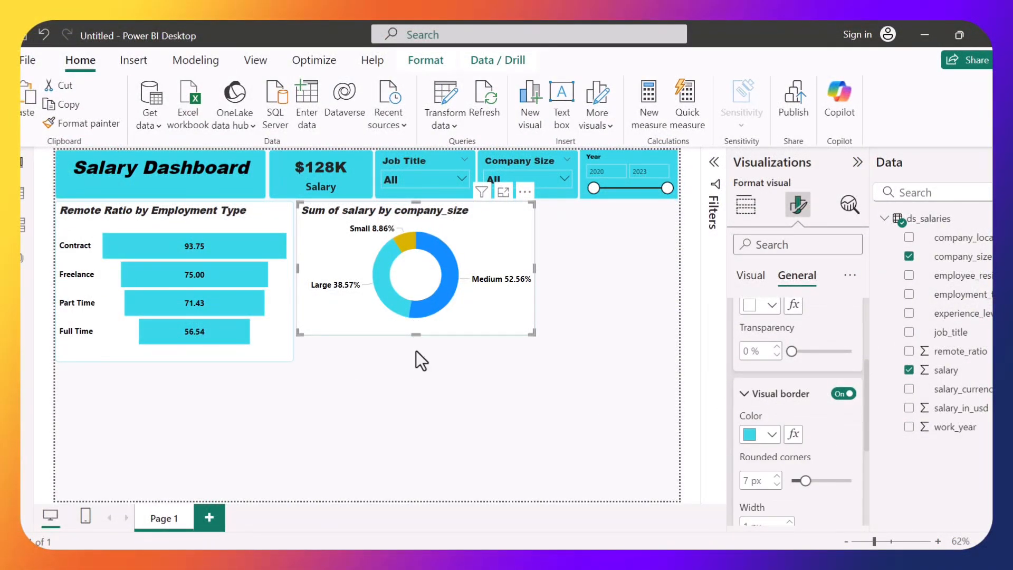
Step: Resize the donut and funnel vertically so their lower edges line up, and narrow the donut chart
drag(416, 350, 419, 343)
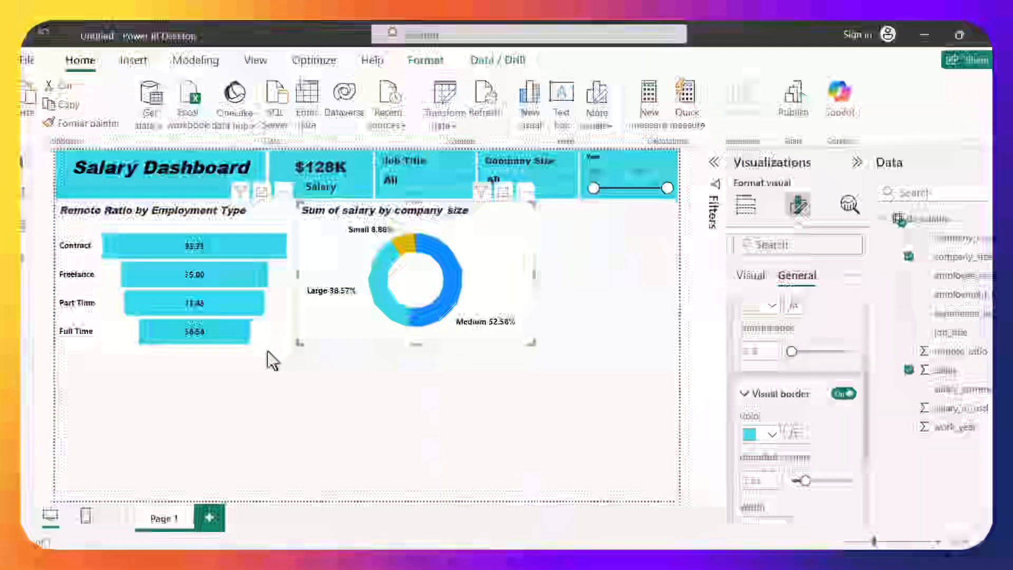
click(199, 357)
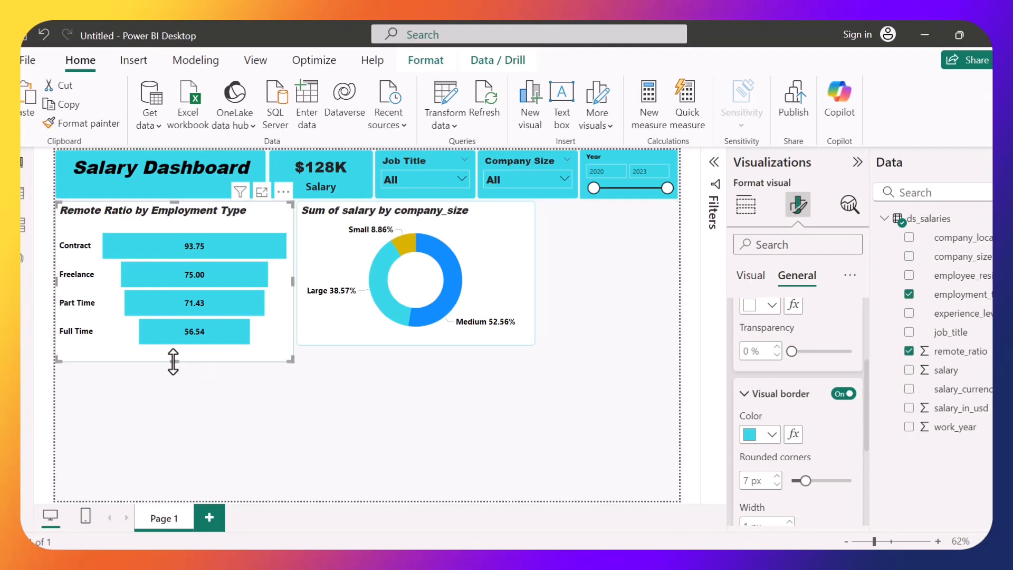
drag(174, 361, 173, 349)
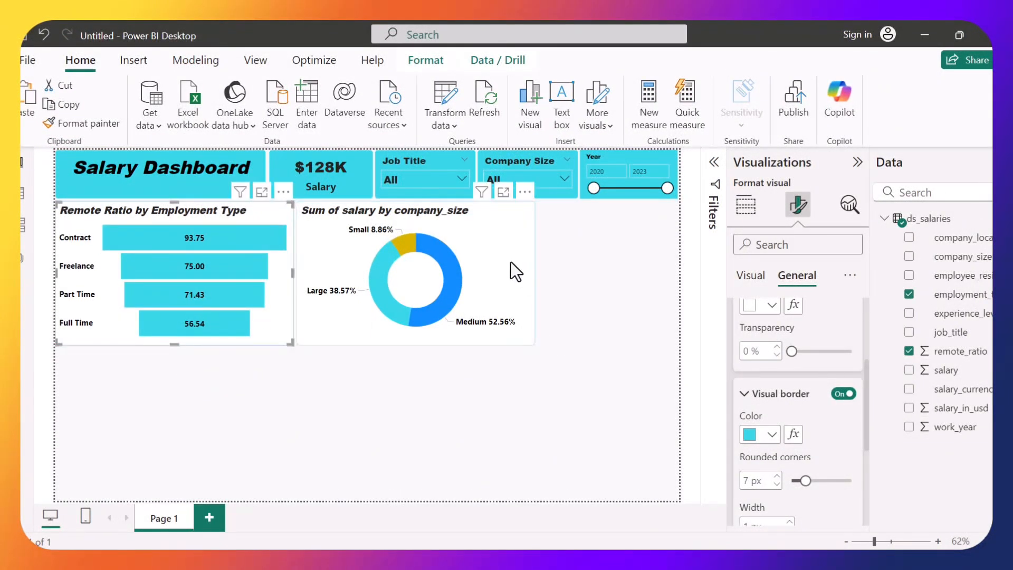
click(511, 261)
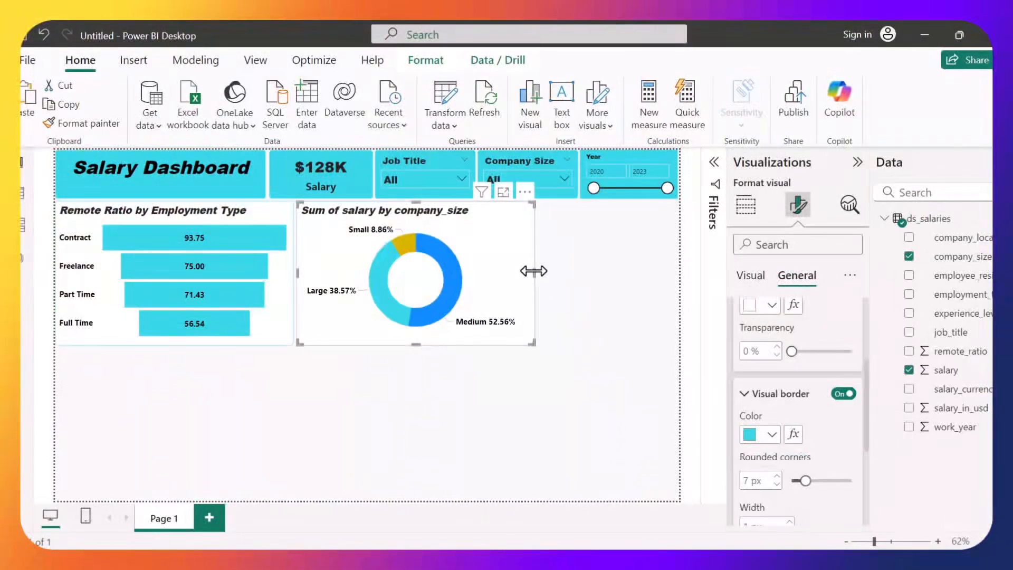
drag(526, 272, 488, 279)
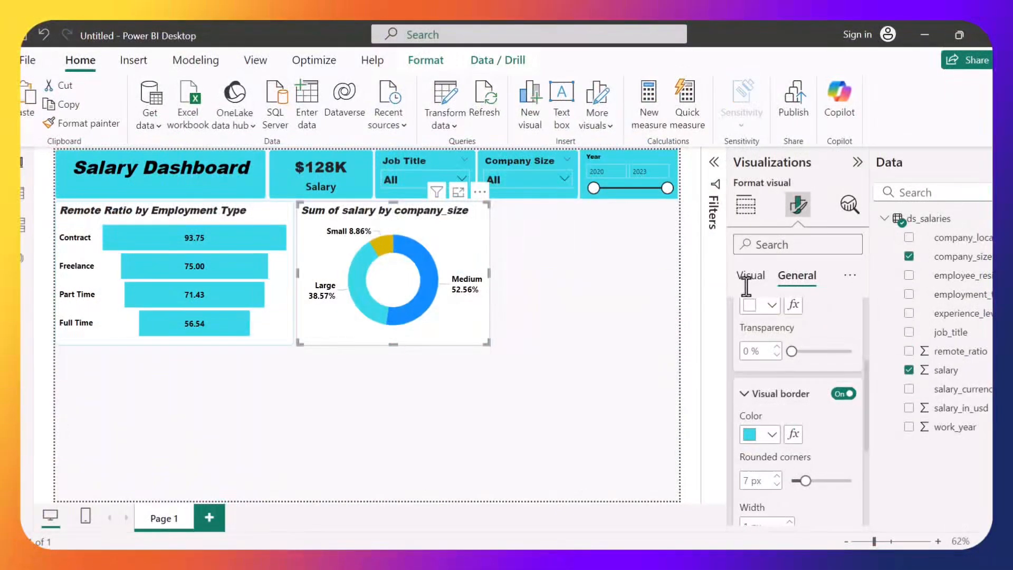
Step: Increase the inner radius of the donut chart's slices to 72%
click(747, 279)
click(756, 346)
scroll(776, 426, down, 3)
click(774, 422)
scroll(773, 425, up, 3)
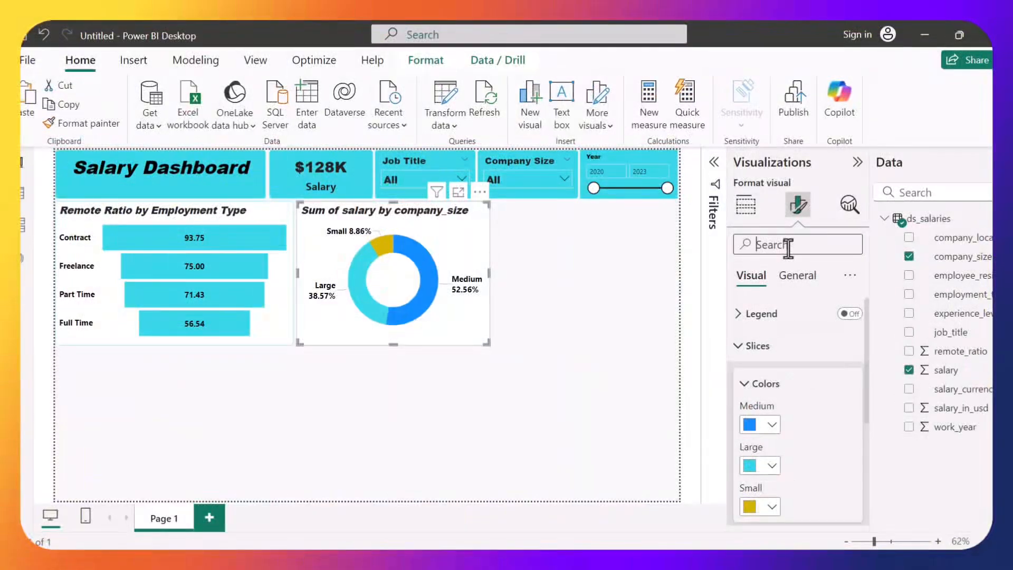
text(sl)
scroll(789, 421, down, 3)
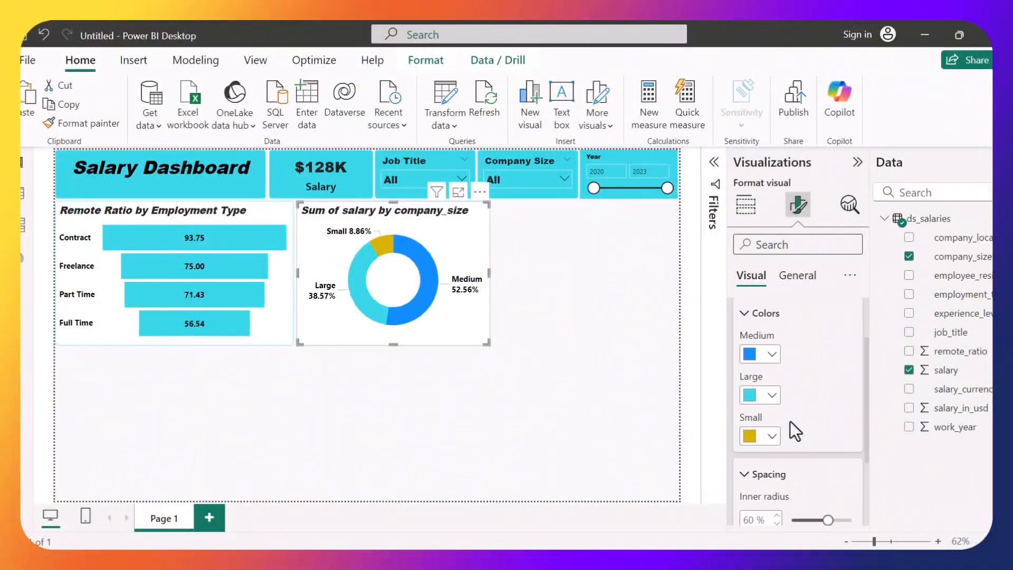
drag(823, 446, 832, 452)
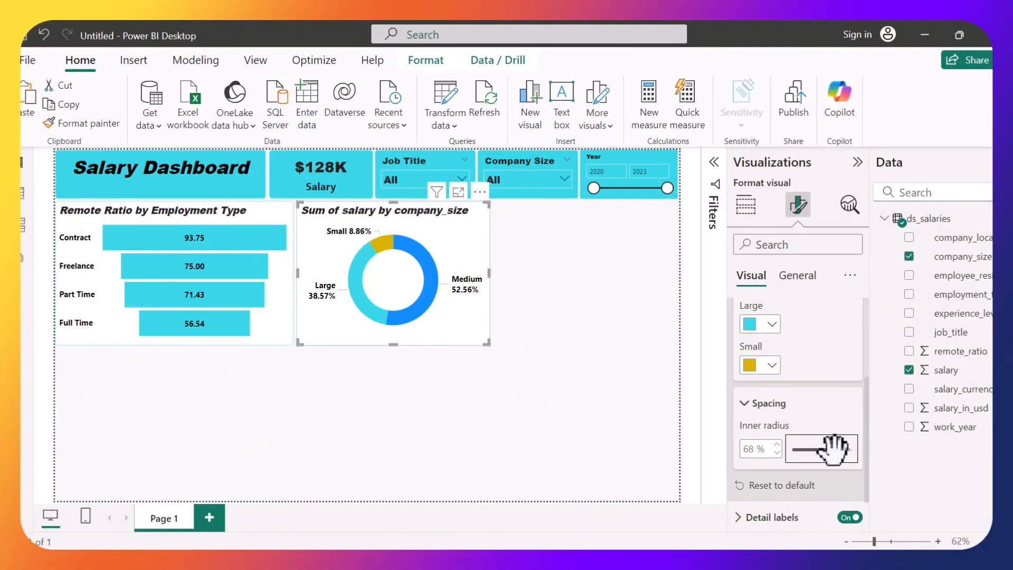
drag(832, 448, 838, 451)
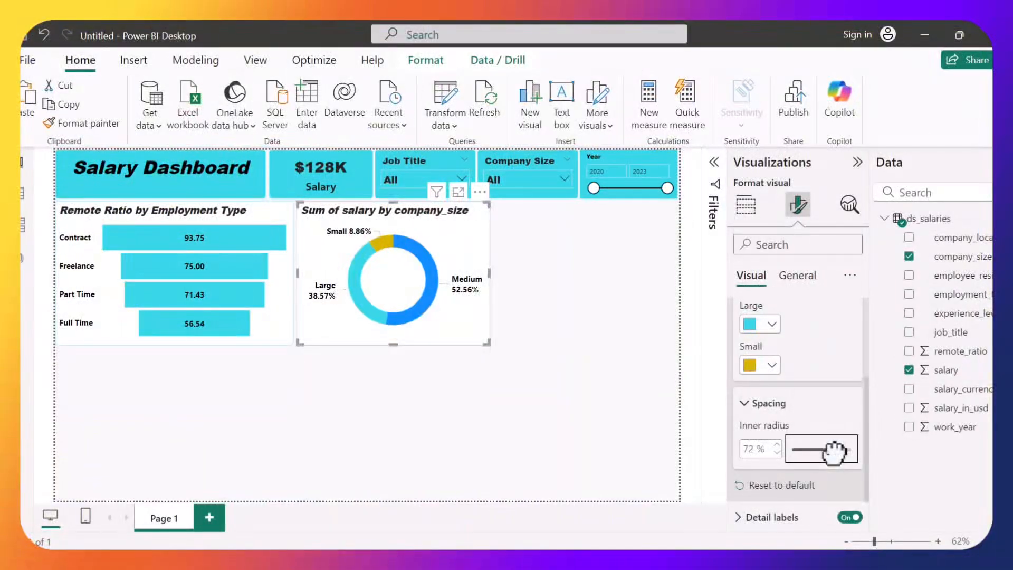
Step: Change the donut chart's salary aggregation to Average
click(746, 204)
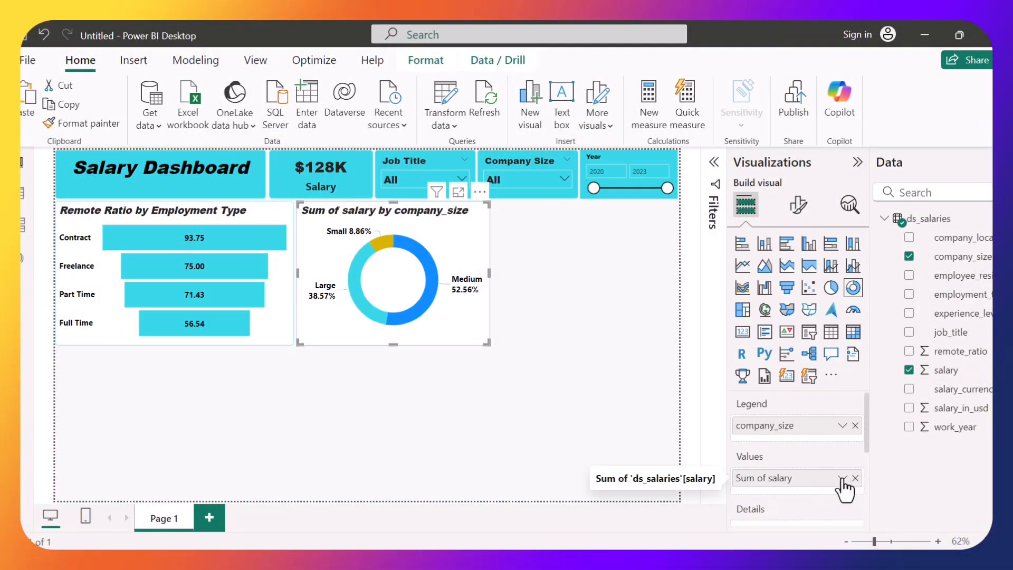
click(842, 478)
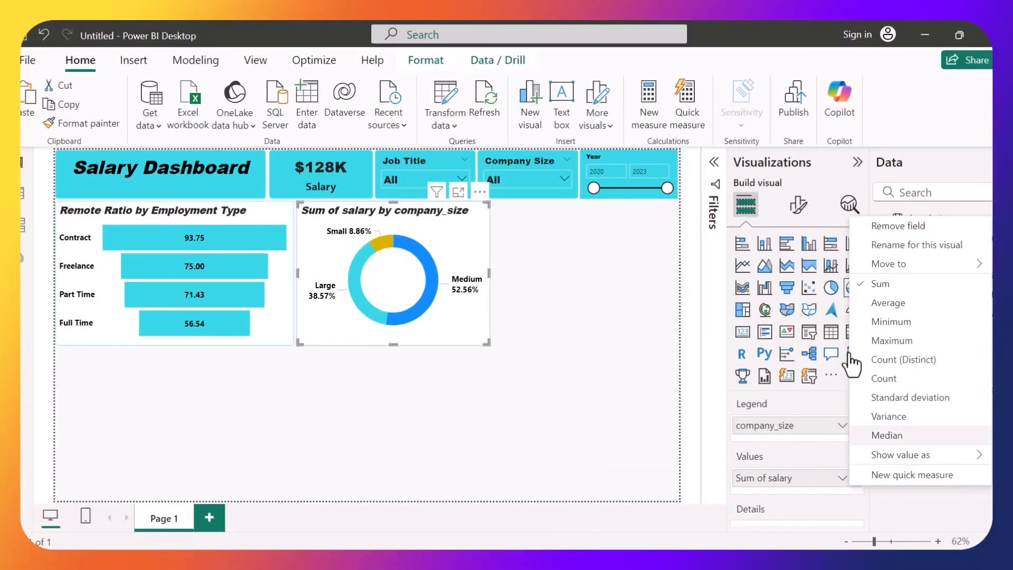
click(878, 303)
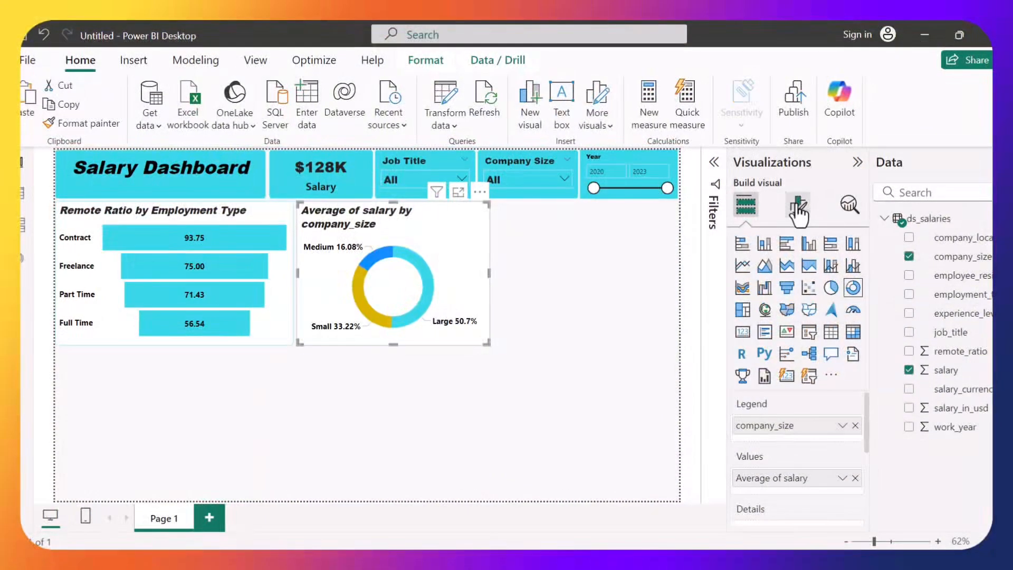
Step: Recolor the donut slices, making Large blue, Small the dashboard's cyan and Medium gold
click(798, 206)
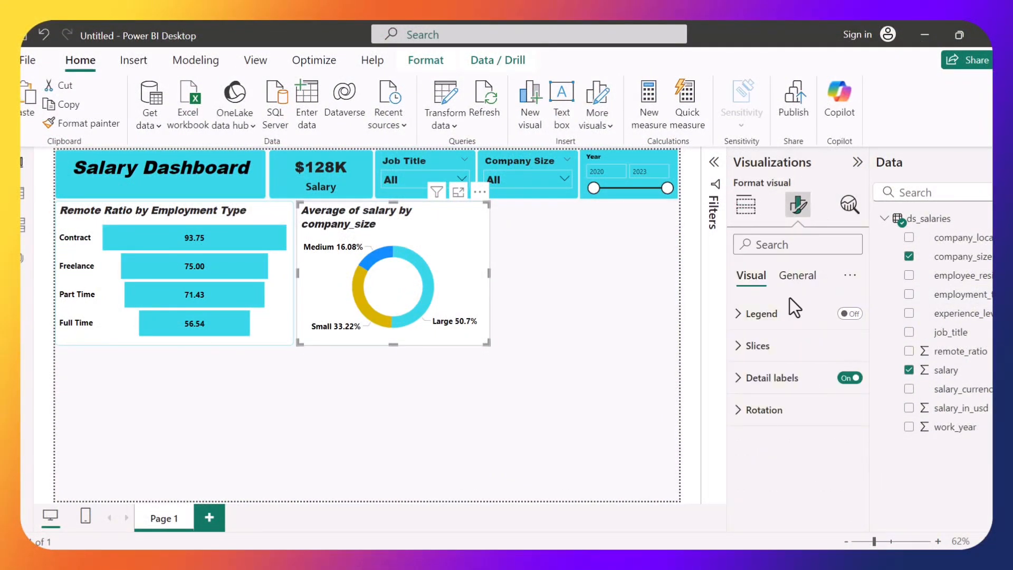
click(797, 276)
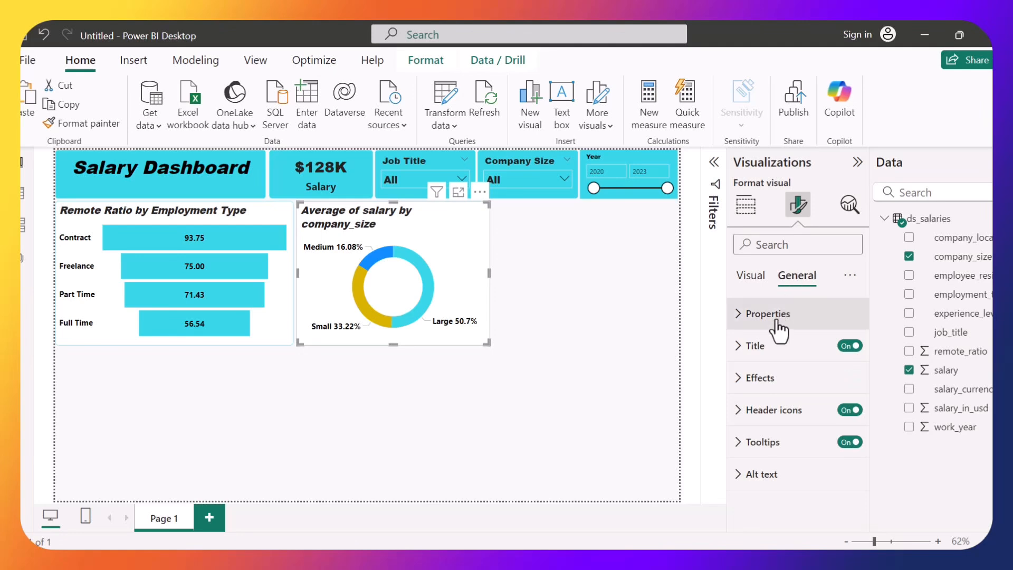
click(751, 276)
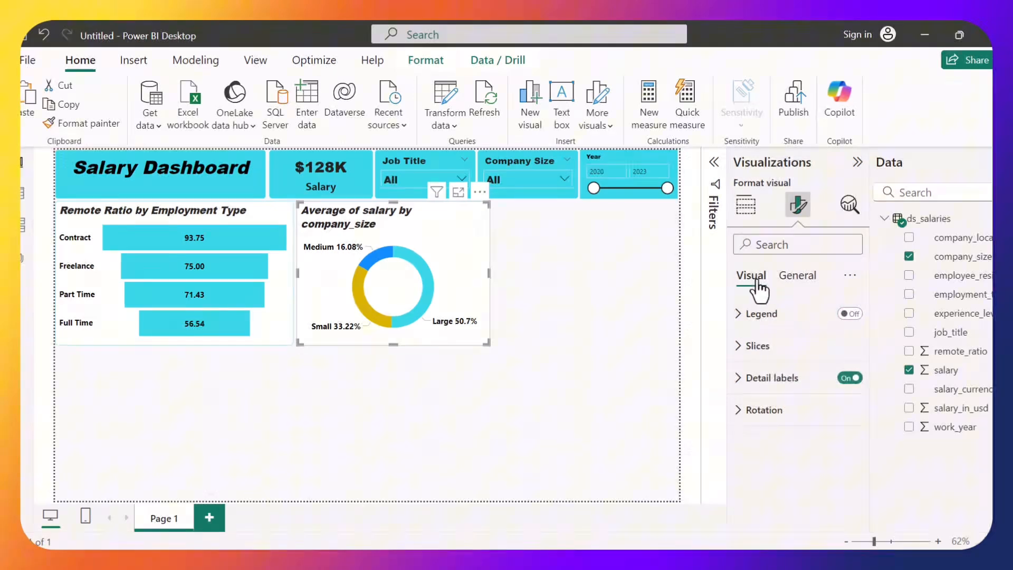
click(764, 346)
click(769, 422)
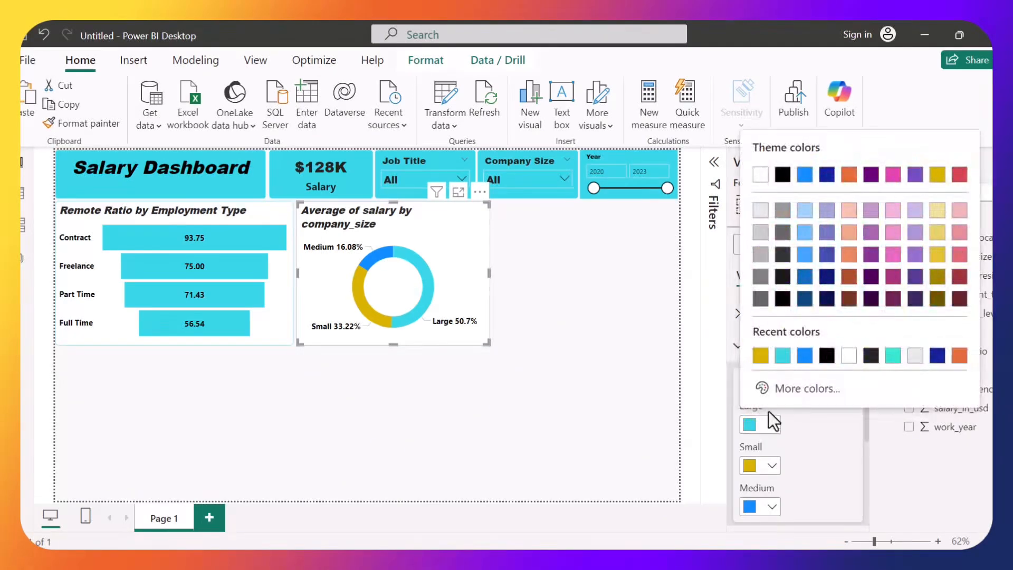
click(802, 355)
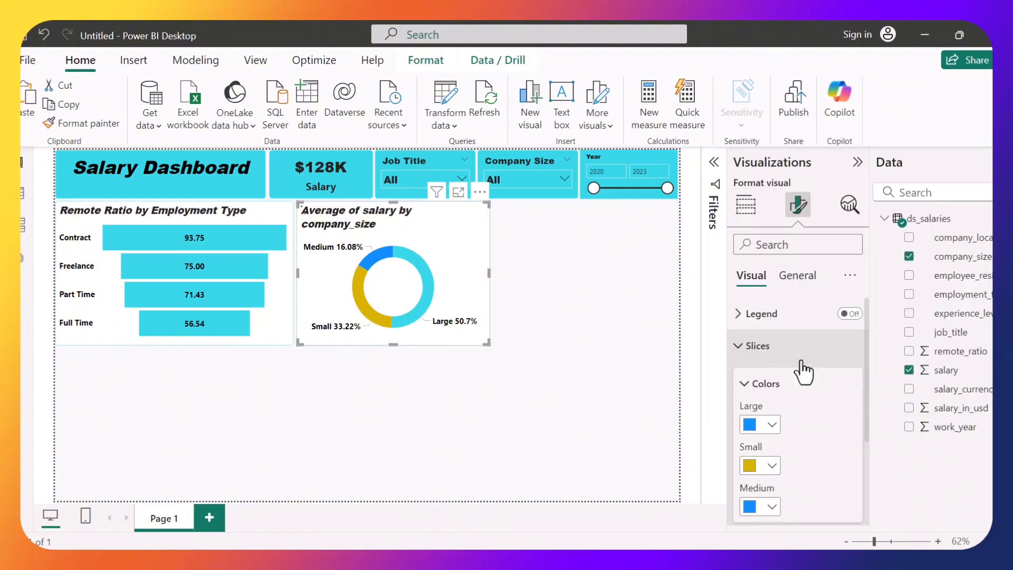
click(771, 465)
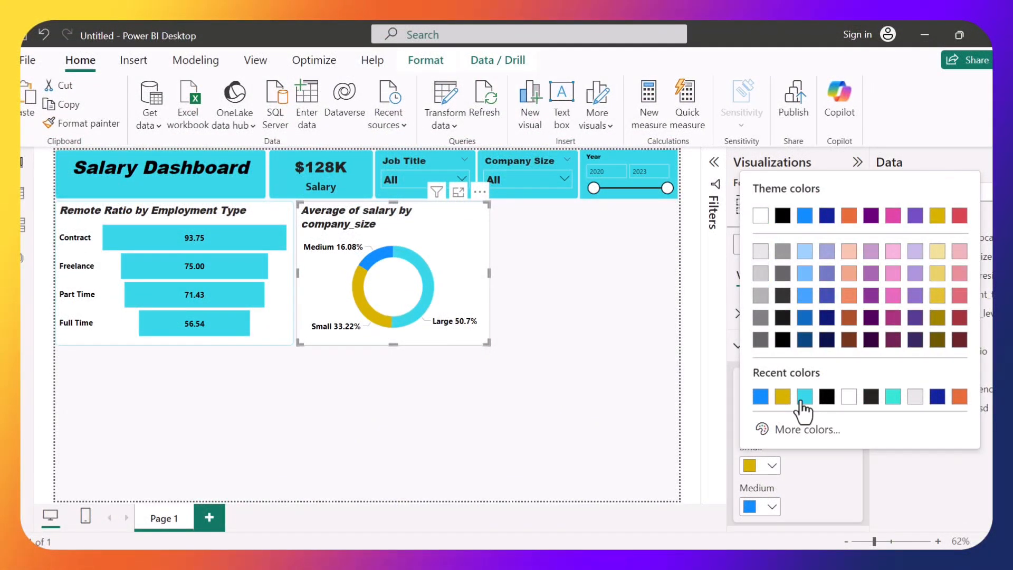
click(804, 396)
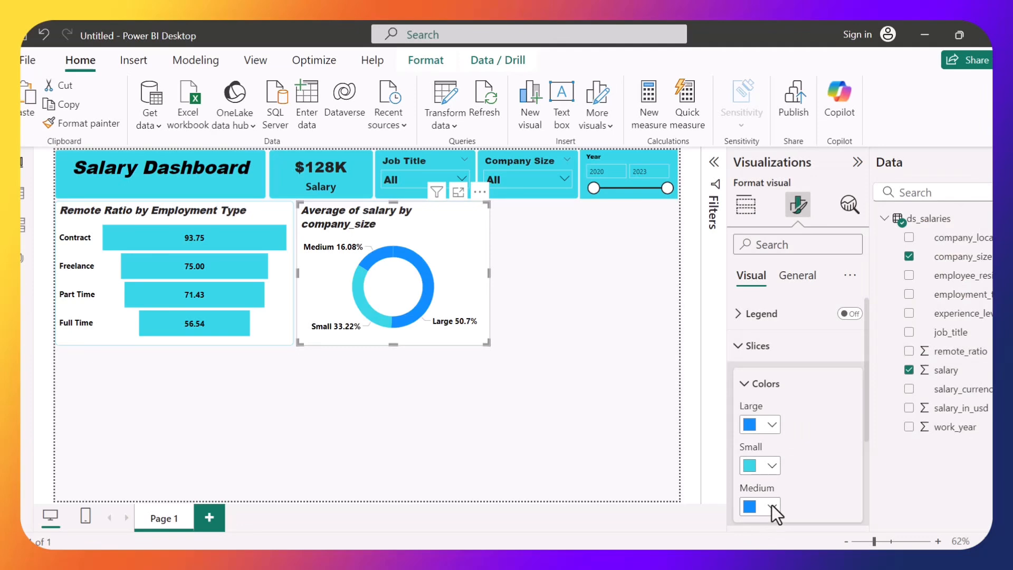
click(771, 507)
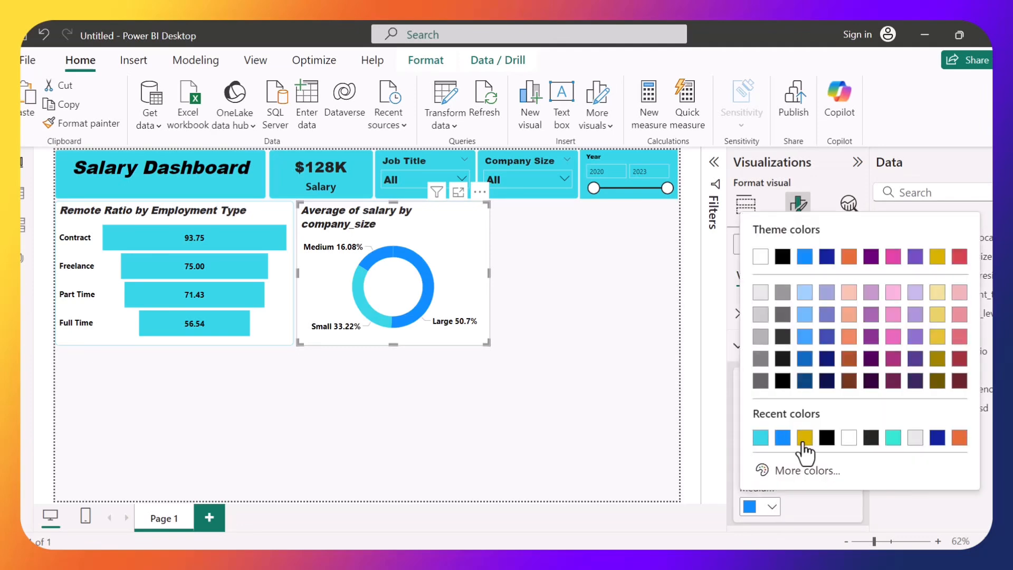
click(804, 440)
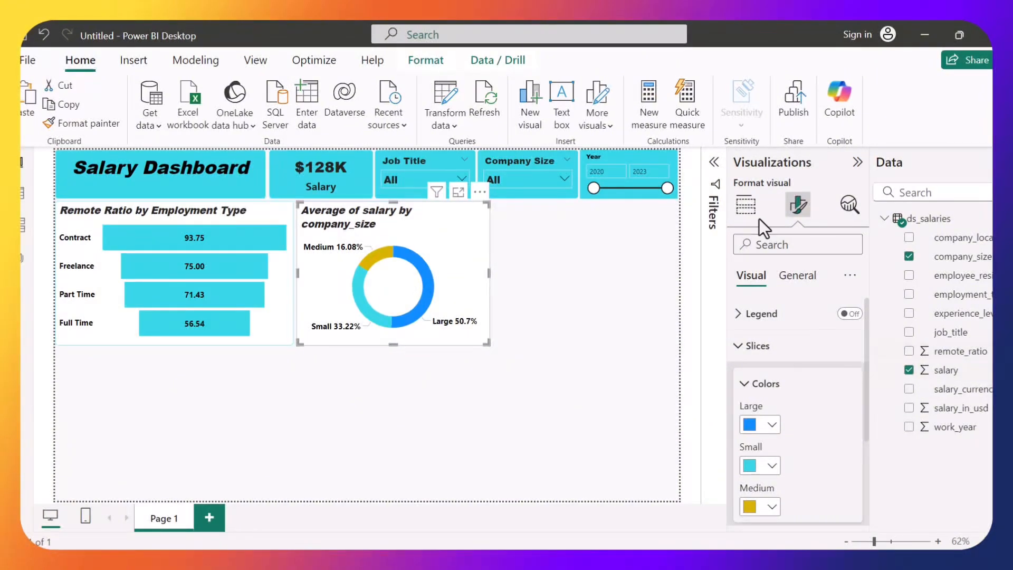
Step: Replace salary with salary_in_usd as the donut chart's value and aggregate it by Average
click(743, 208)
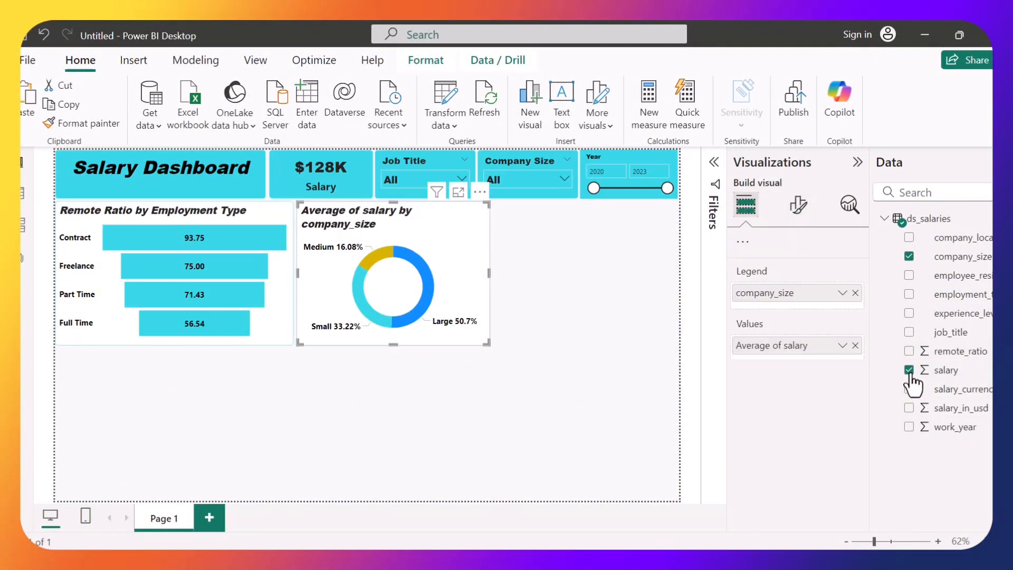
click(910, 409)
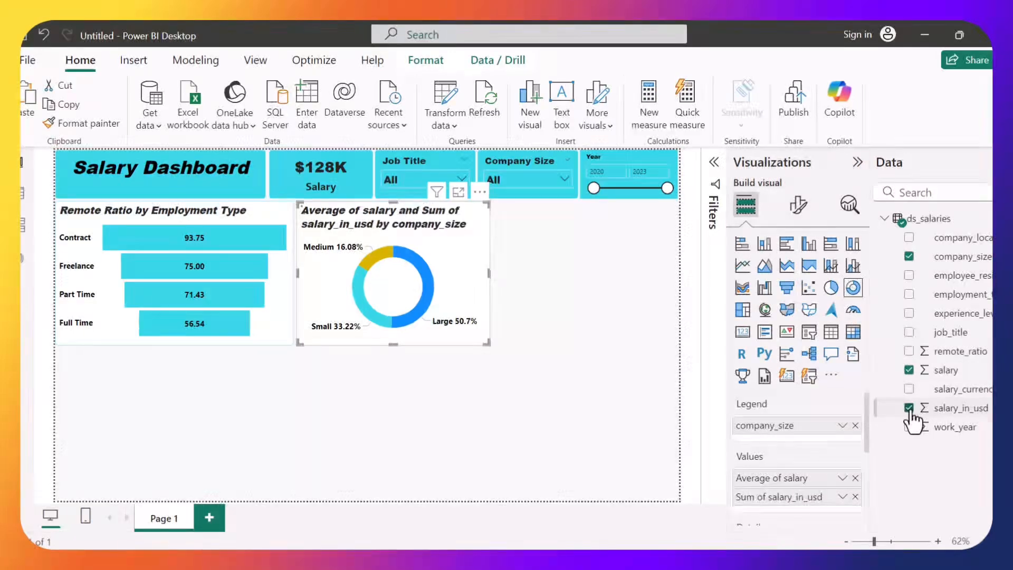
click(908, 370)
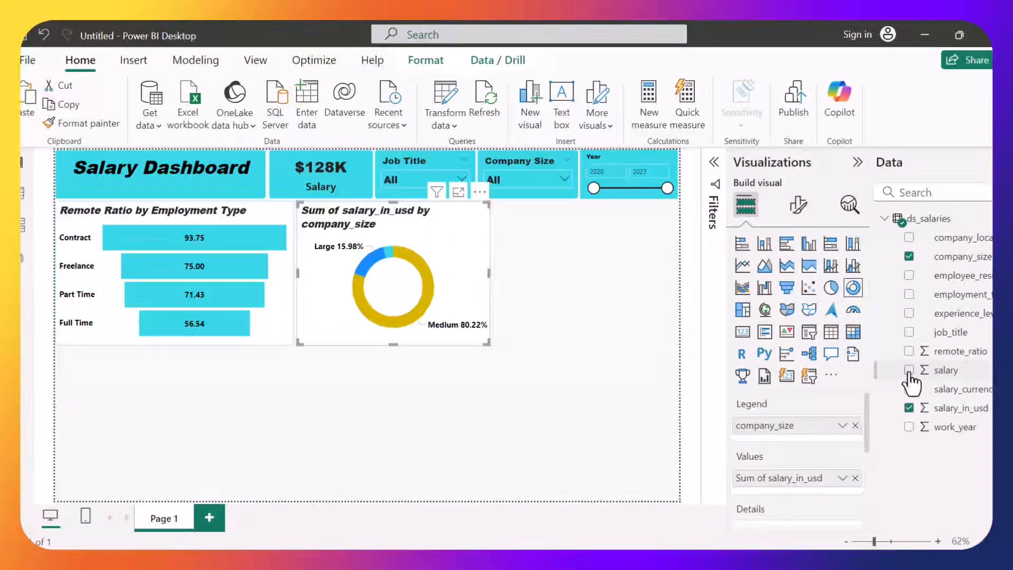
click(841, 478)
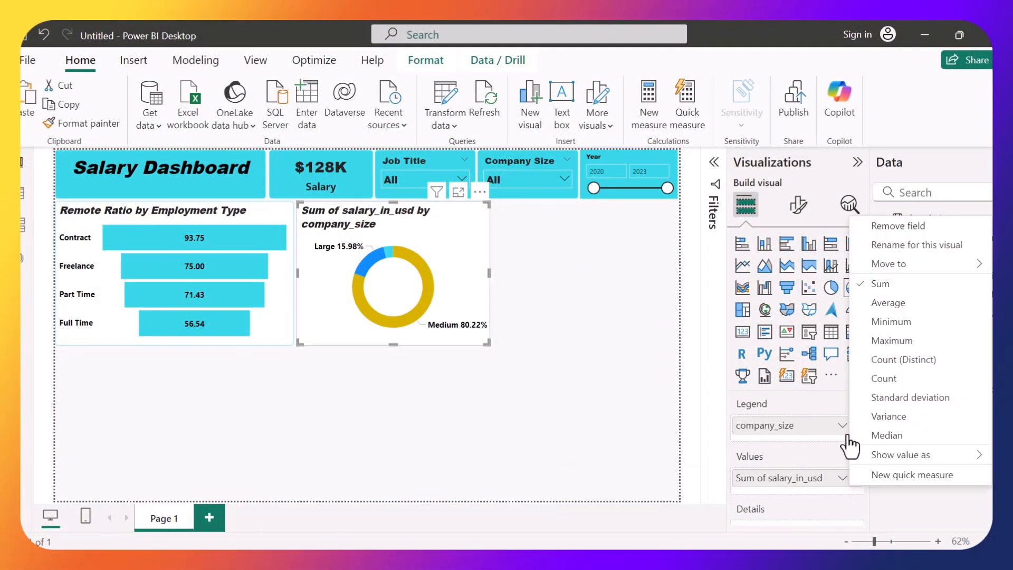
click(876, 306)
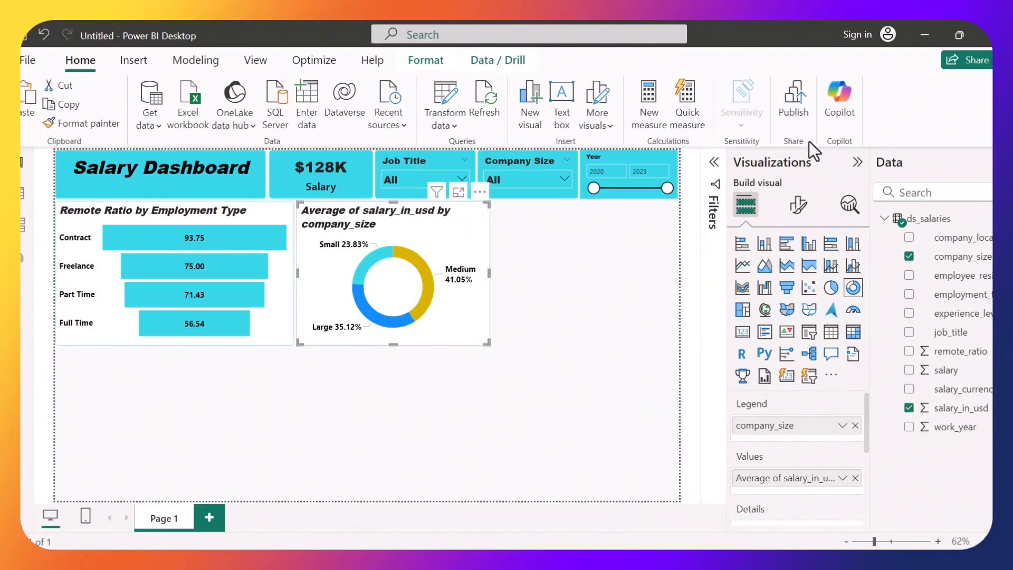
Step: Set the donut slice colors to blue for Medium, the dashboard's cyan for Large and gold #D9B300 for Small
click(797, 204)
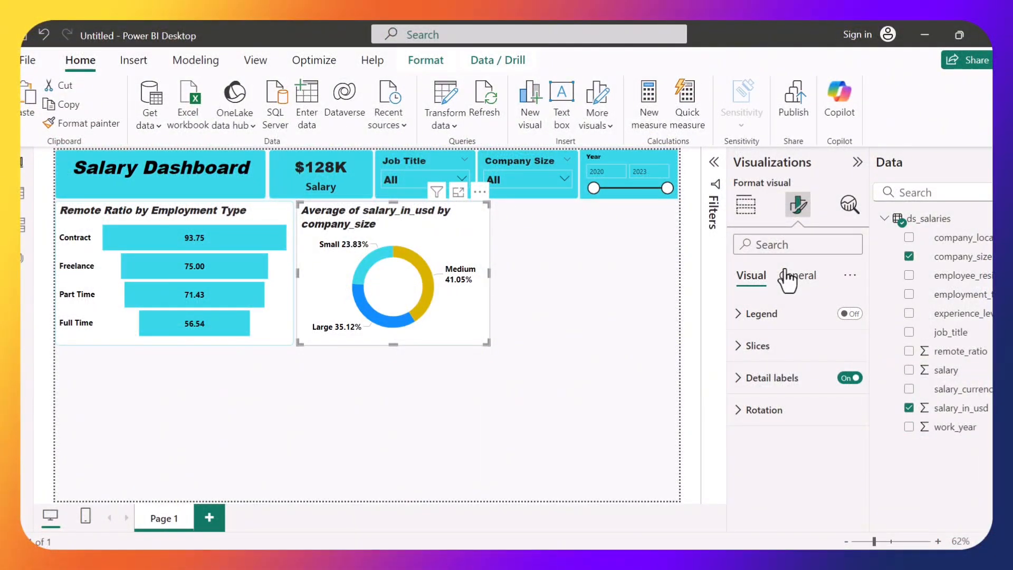
click(778, 344)
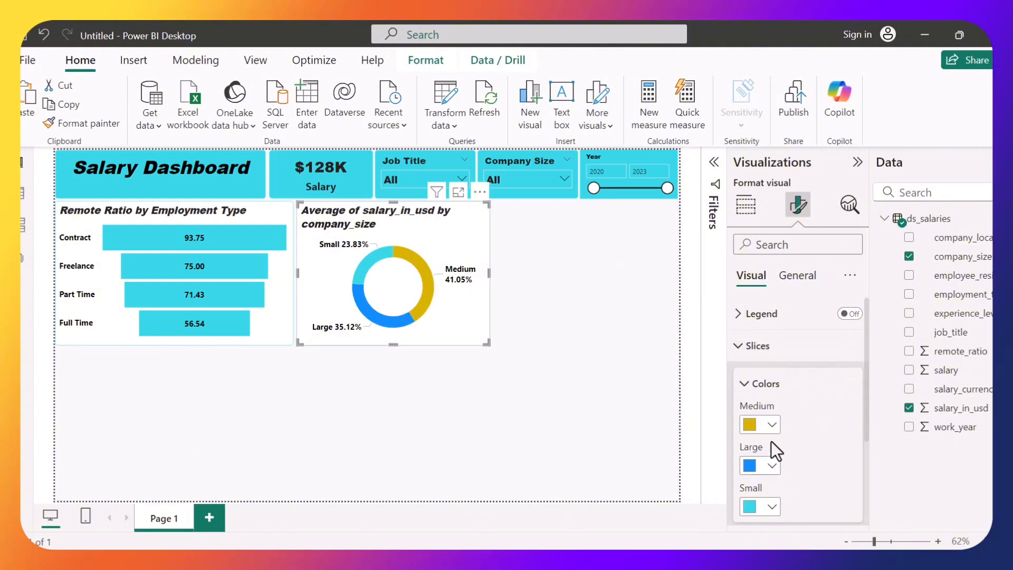
click(771, 425)
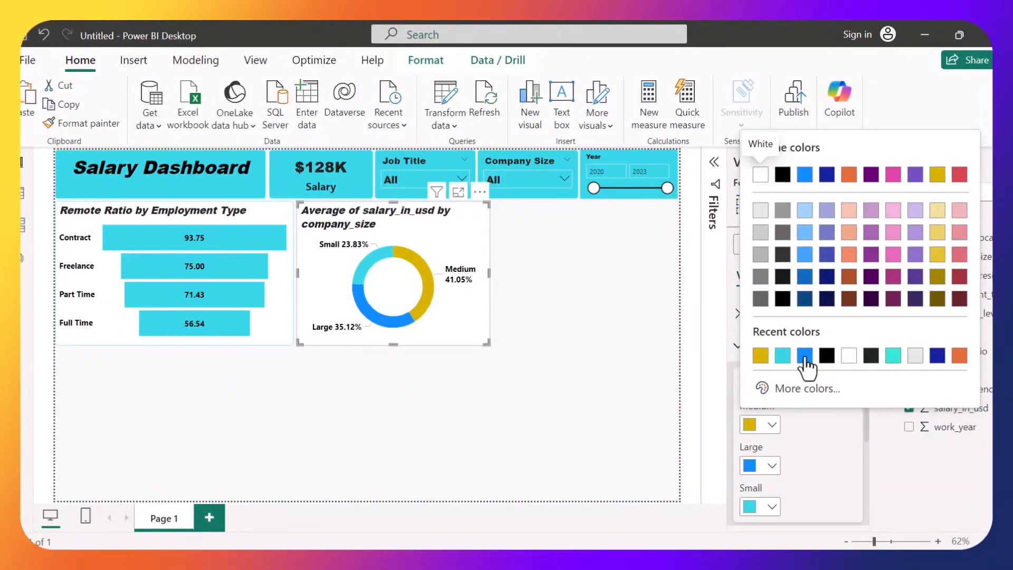
click(804, 356)
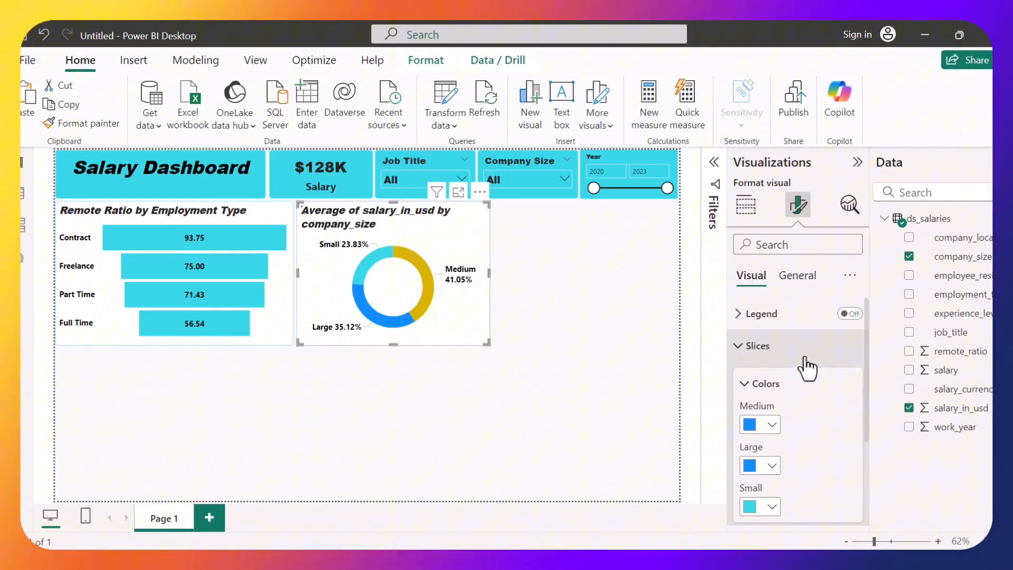
click(772, 467)
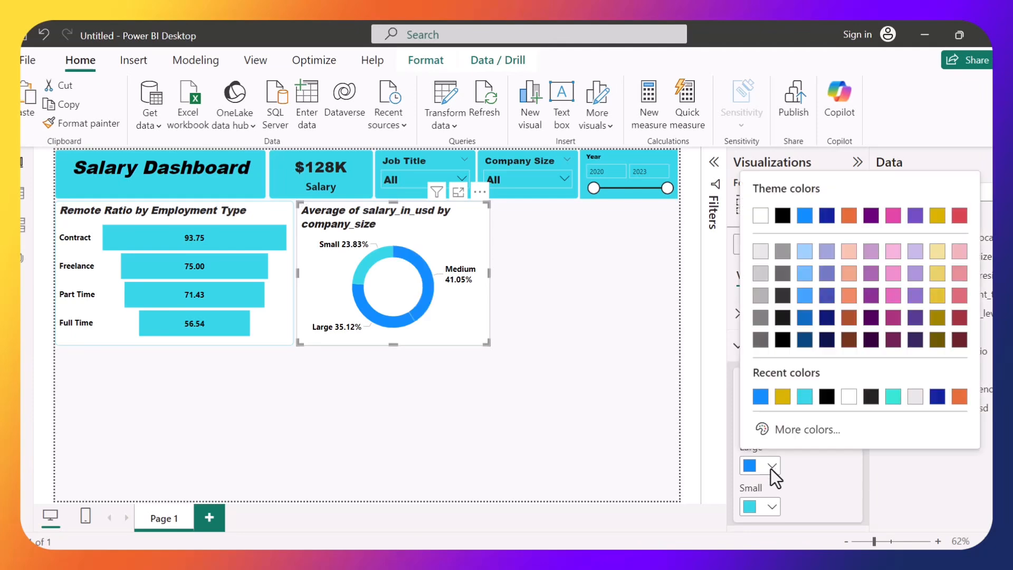
click(805, 397)
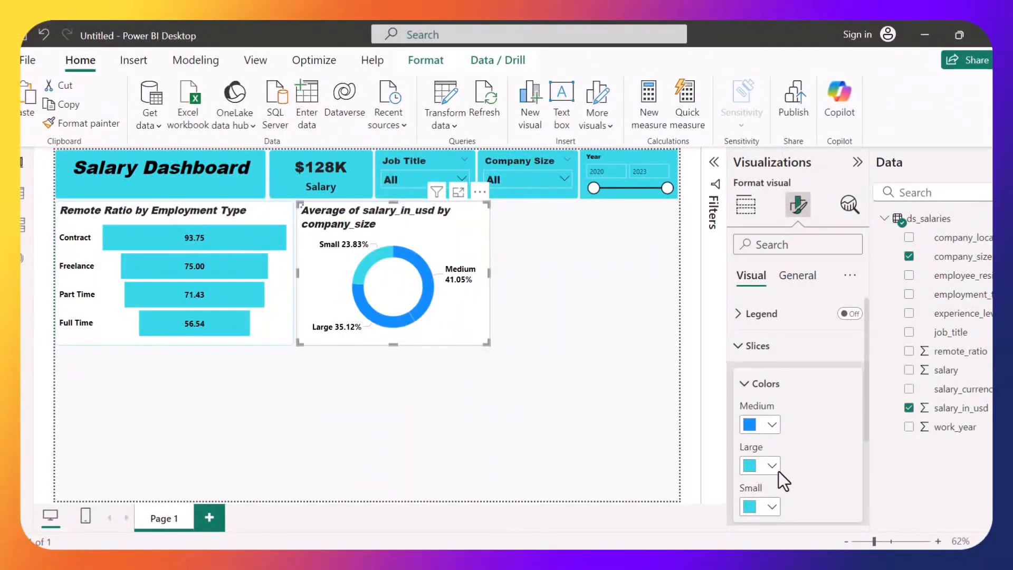
click(771, 507)
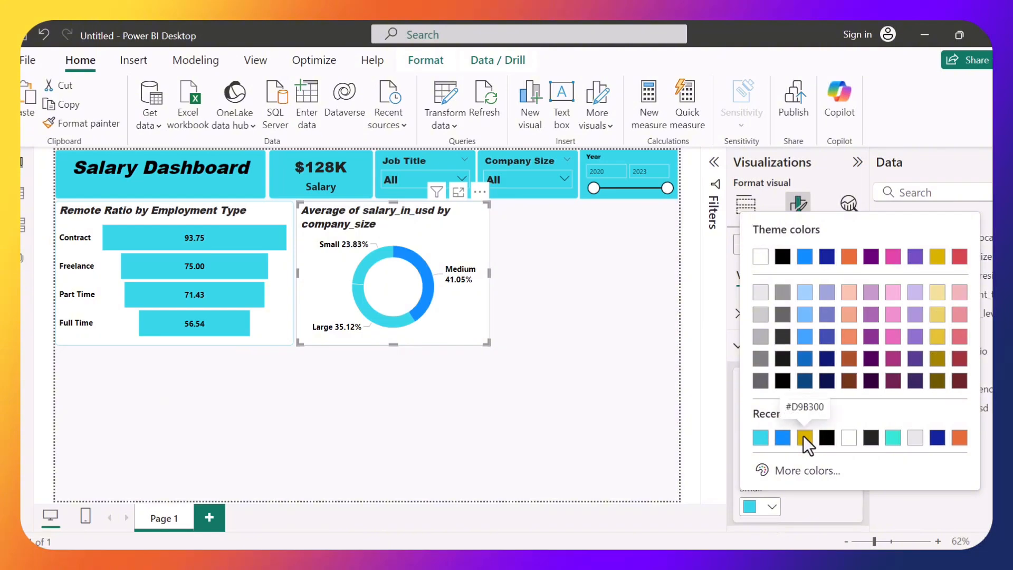
click(804, 436)
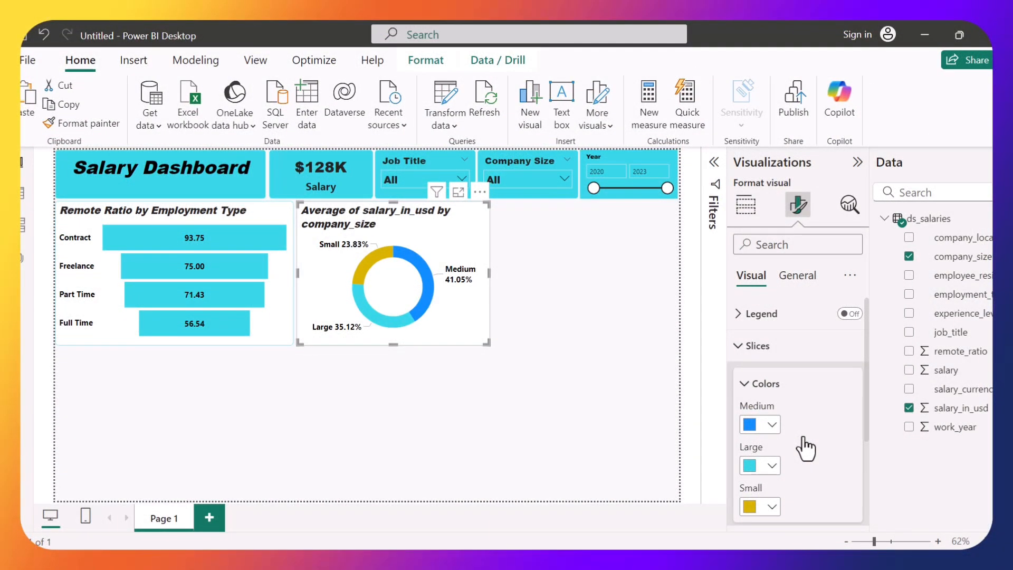
click(758, 348)
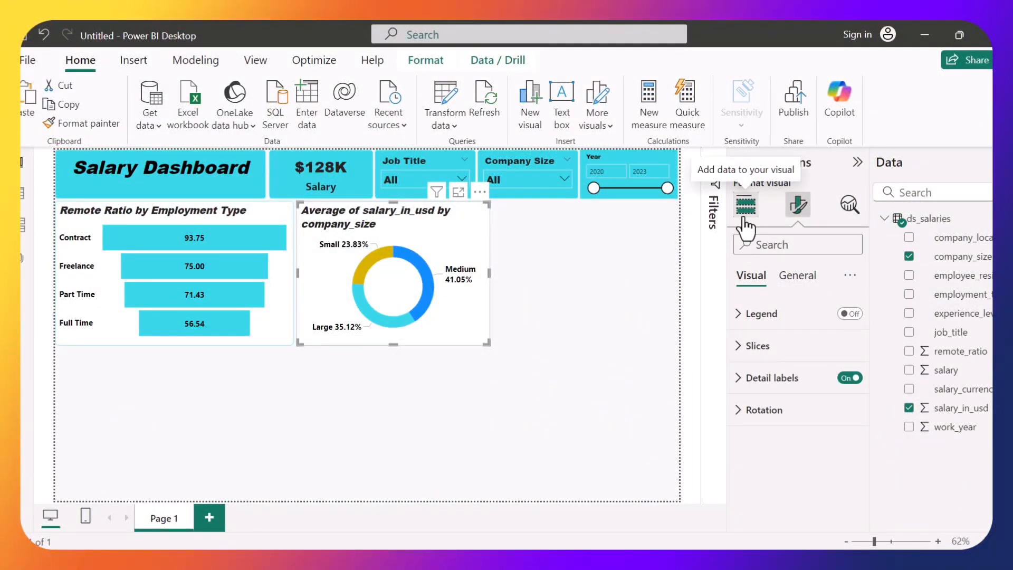
Step: Shorten the donut chart's title text to "Salary_in_usd by company_size"
click(797, 277)
click(752, 358)
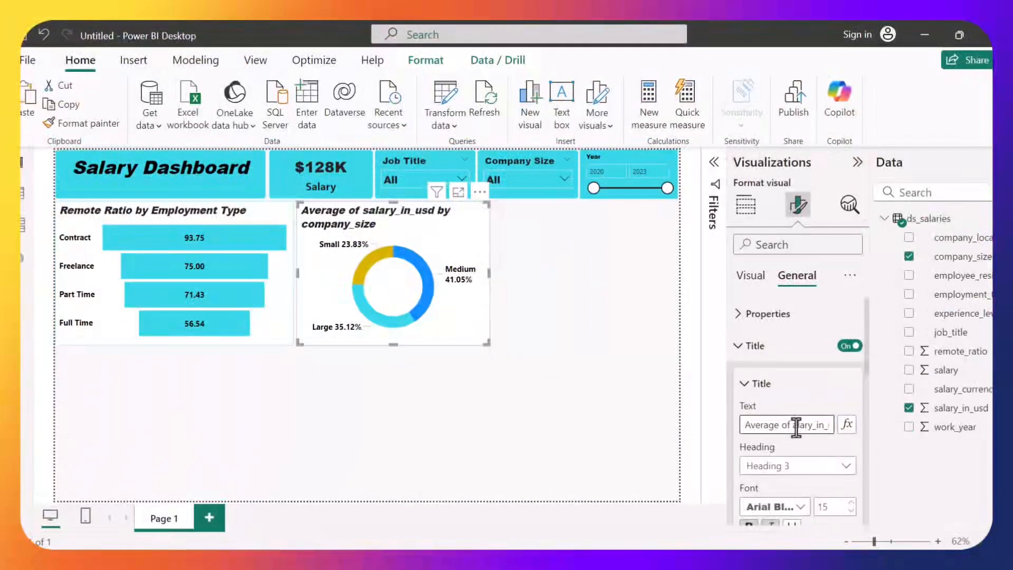
click(797, 427)
key(BackSpace)
key(BackSpace)
key(BackSpace)
key(BackSpace)
key(BackSpace)
key(BackSpace)
key(BackSpace)
key(BackSpace)
key(BackSpace)
key(BackSpace)
key(BackSpace)
key(BackSpace)
text(S)
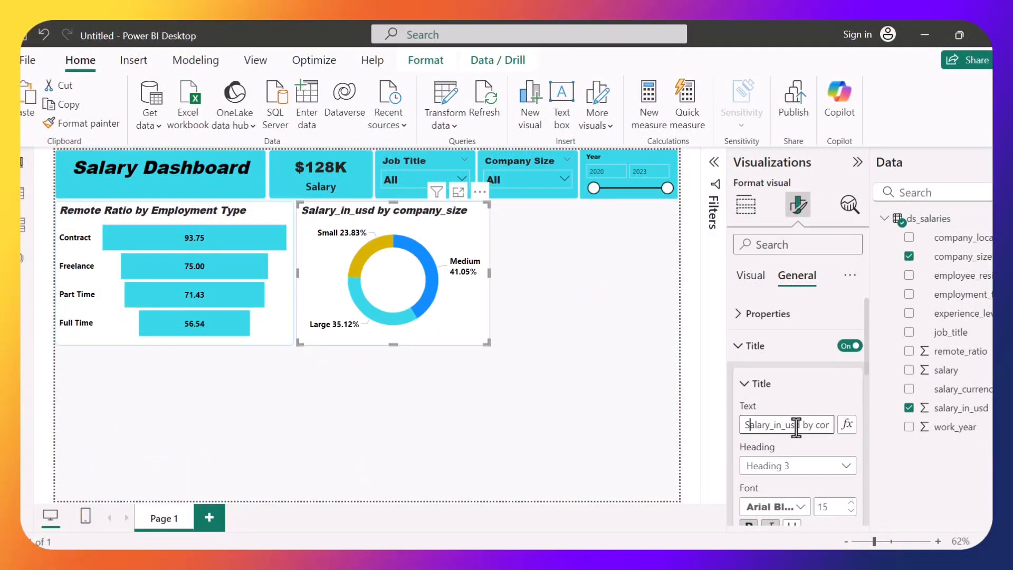
Step: Rename the donut chart's title to "Salary by Company Size"
drag(769, 426, 801, 426)
key(Delete)
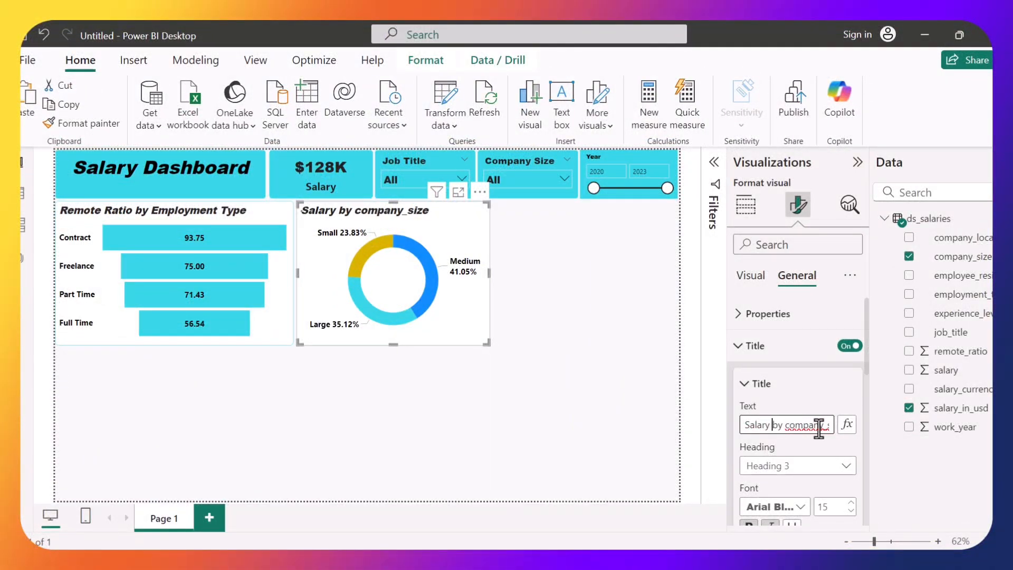
click(789, 426)
key(BackSpace)
text(C)
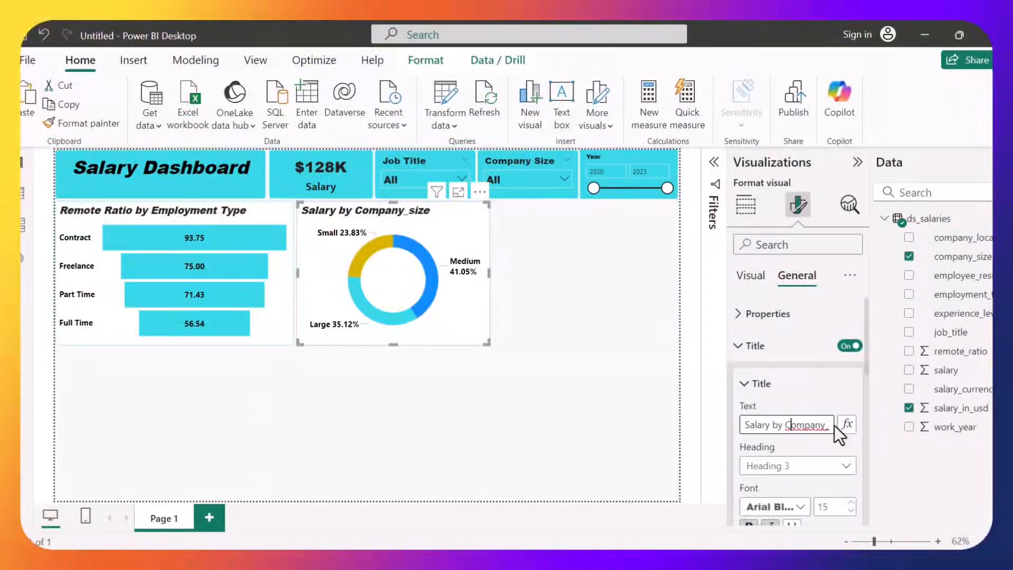
click(830, 424)
key(BackSpace)
key(Delete)
text(S)
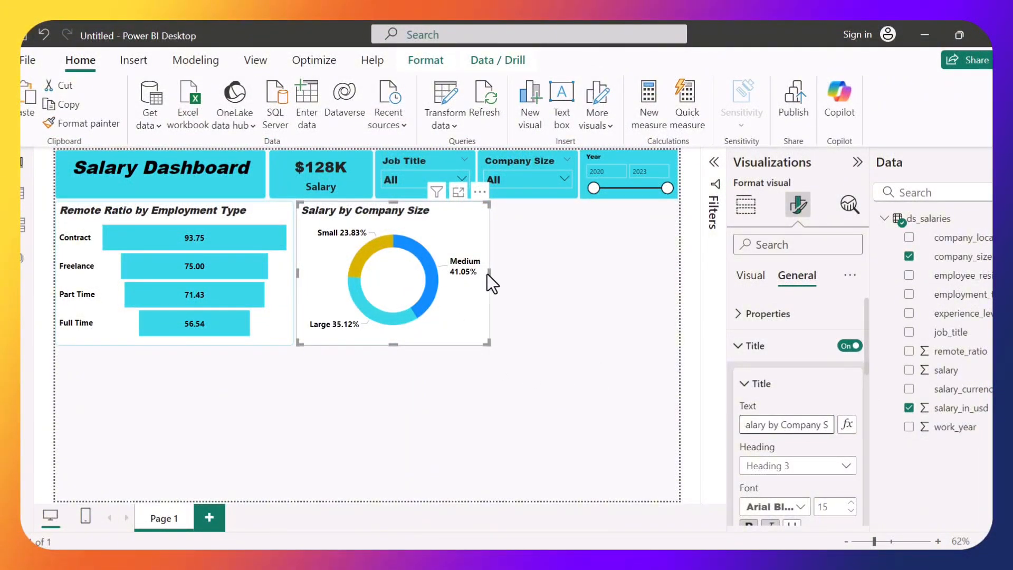
Step: Narrow the donut chart by moving its outer edge inward to free space beside it, and deselect it
drag(484, 275, 449, 279)
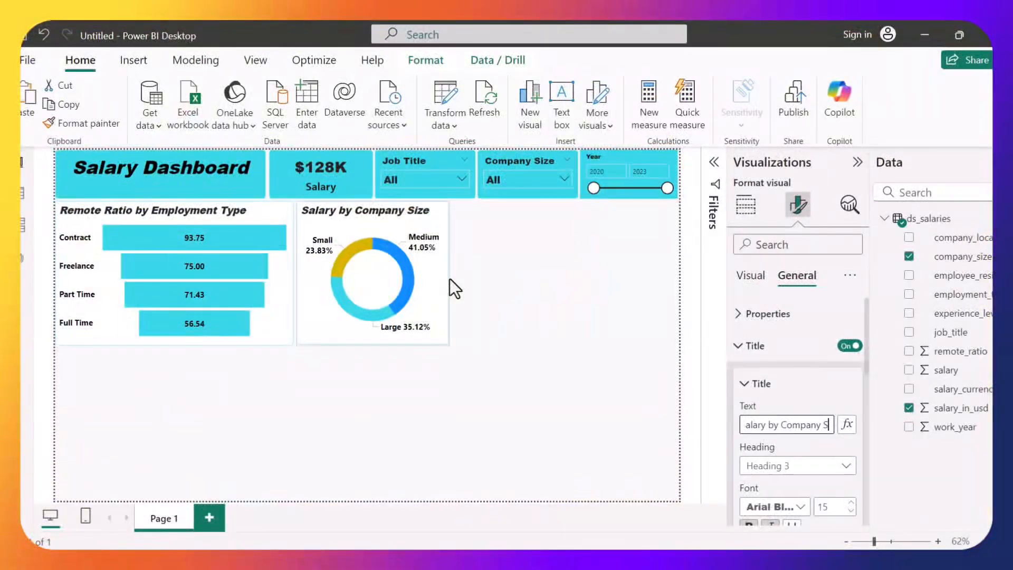
drag(450, 279, 484, 279)
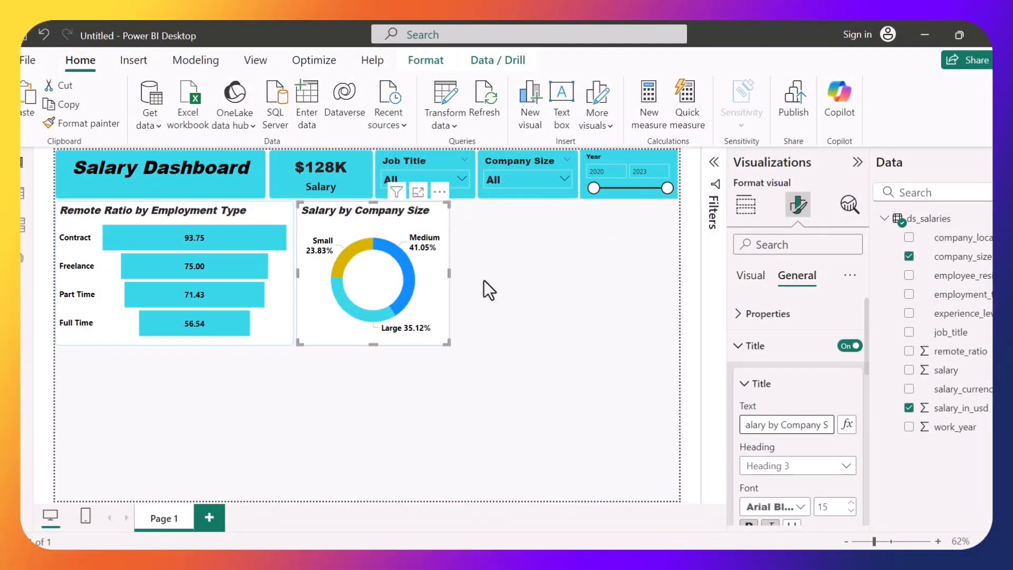
click(483, 280)
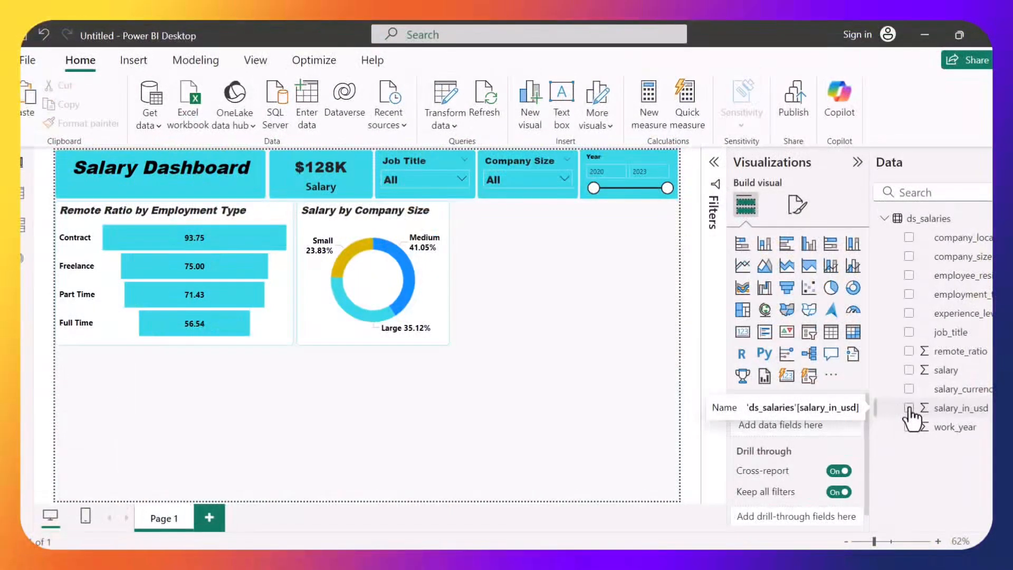
Step: Create a new column chart of salary_in_usd by employment_type, with the salary aggregated as Average
click(908, 408)
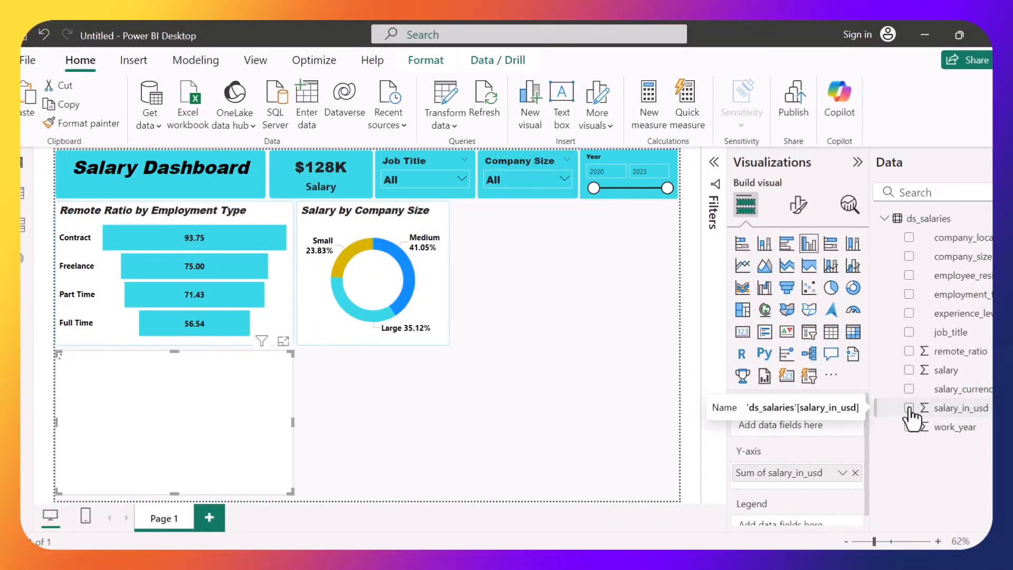
click(908, 294)
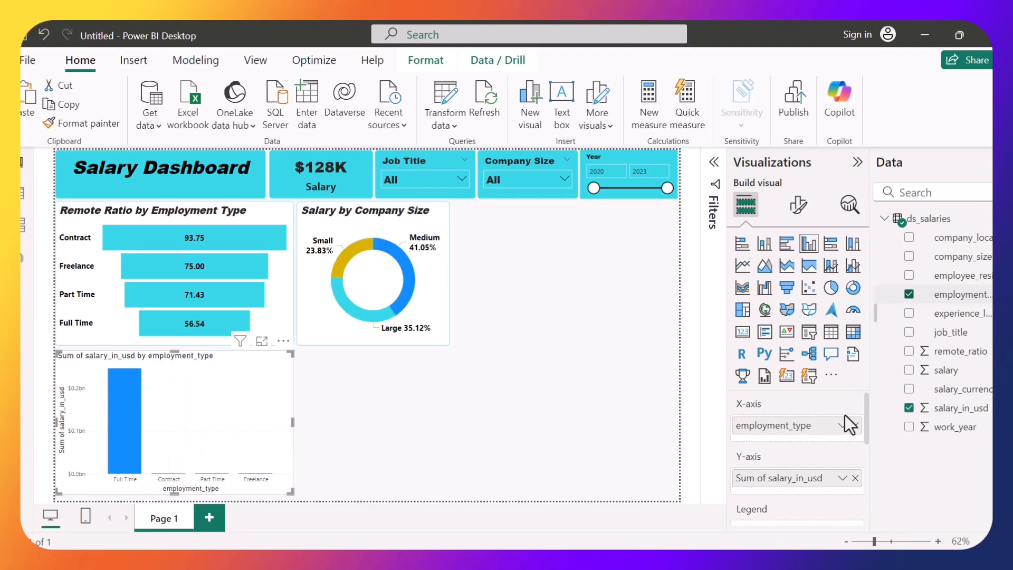
click(842, 478)
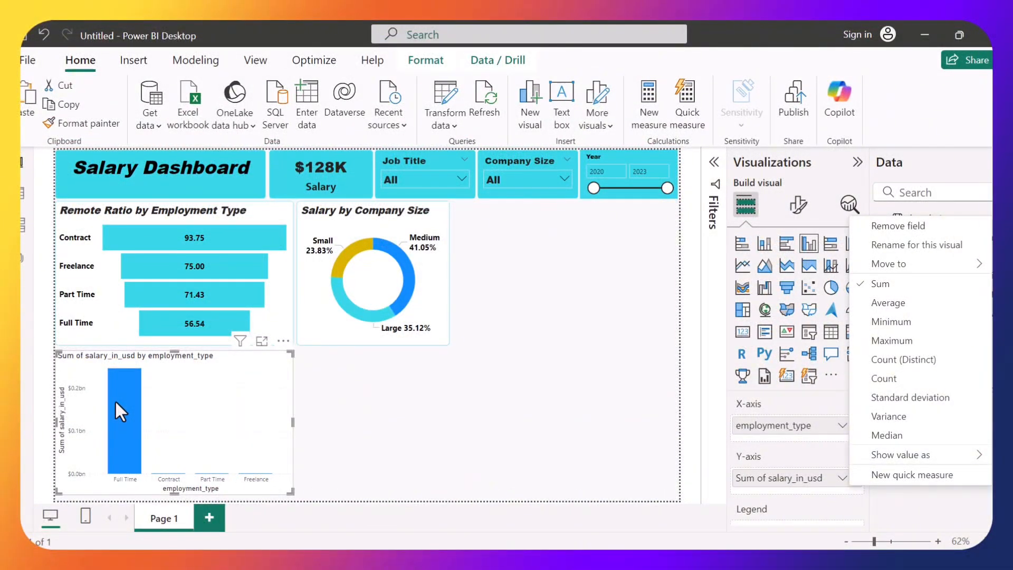
click(877, 305)
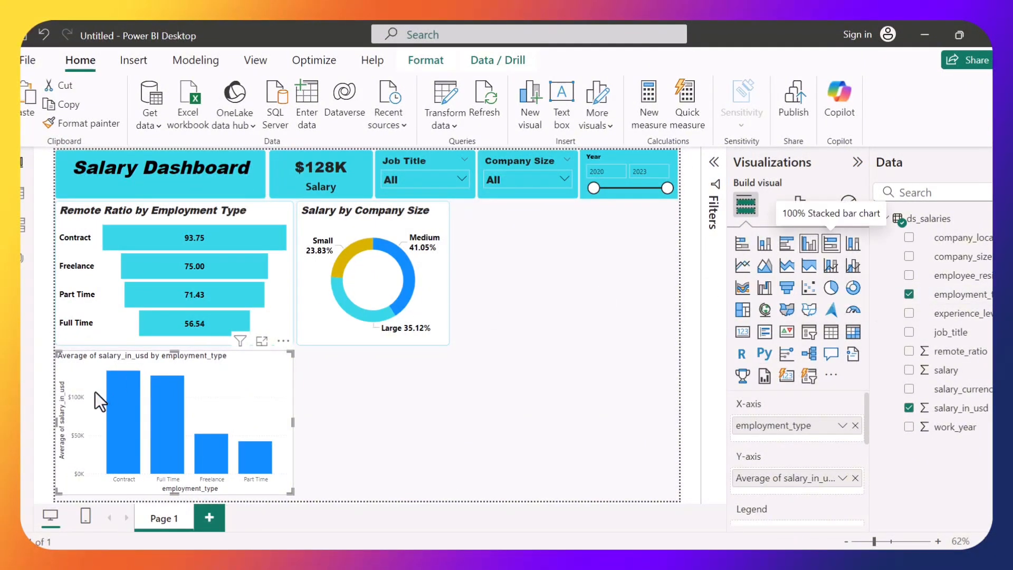
mouse_move(147, 409)
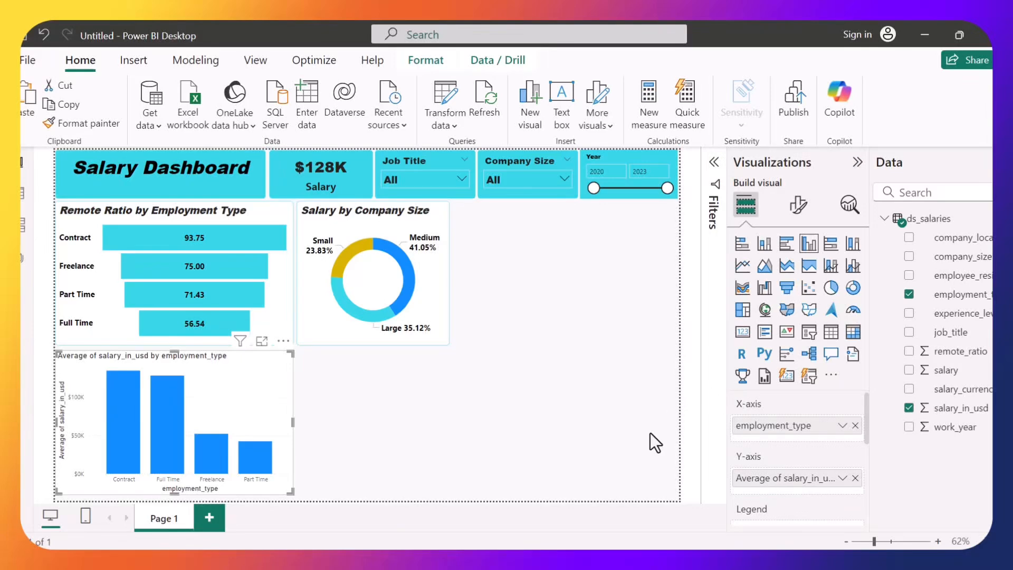
Step: Convert the new chart to a clustered bar chart and place it beside the donut chart under the slicers
click(785, 244)
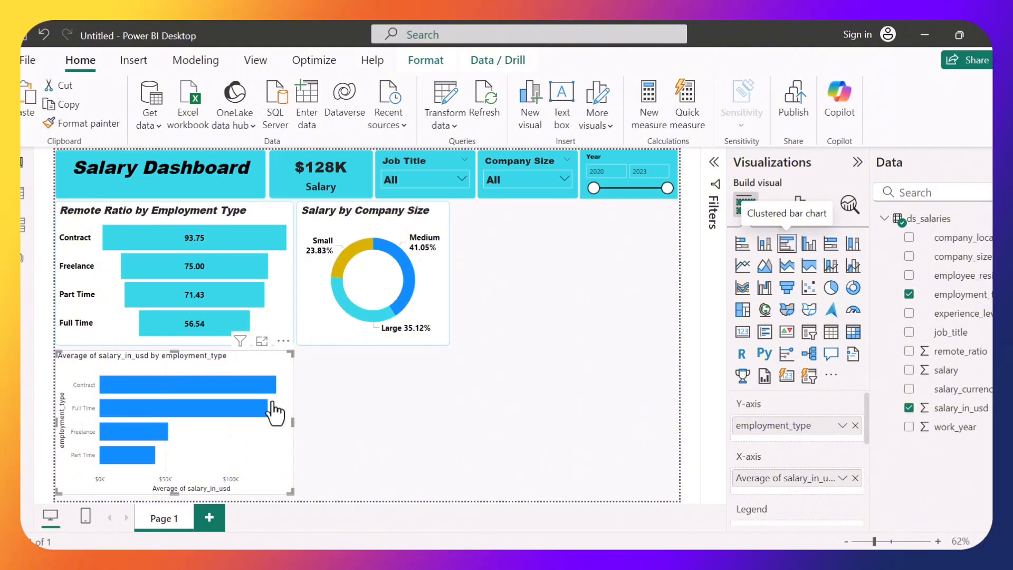
drag(400, 373, 647, 285)
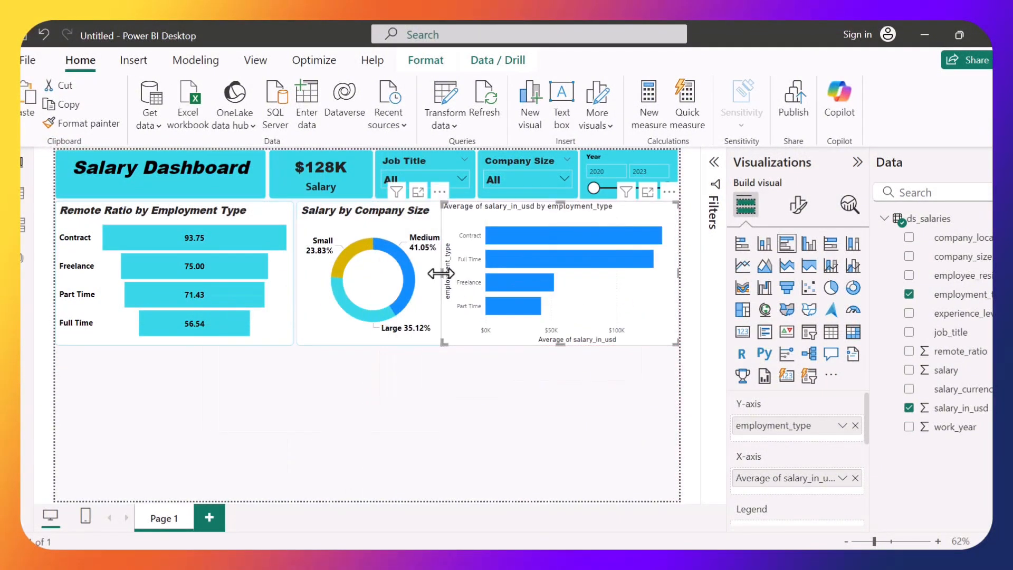
click(336, 324)
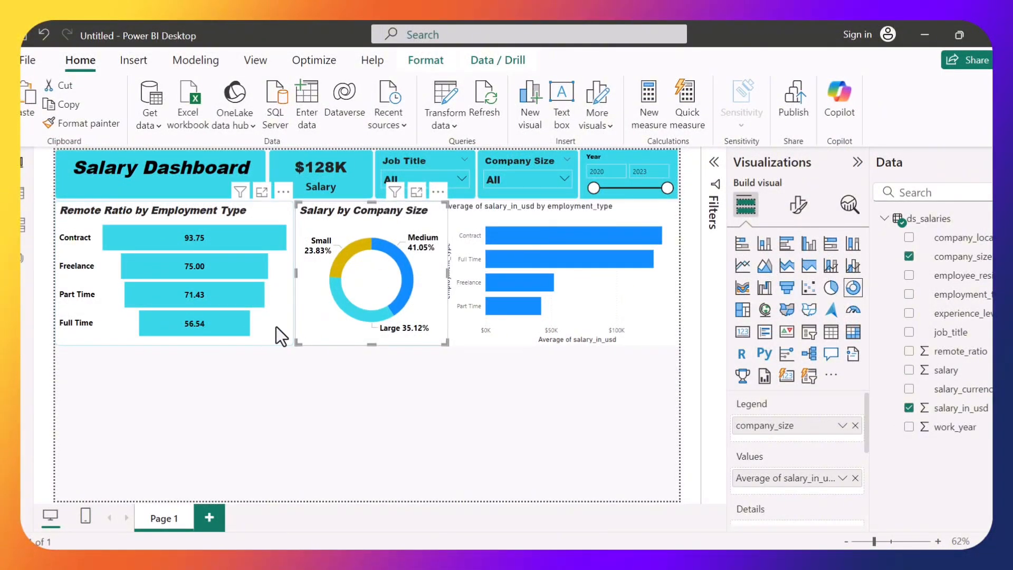
click(603, 292)
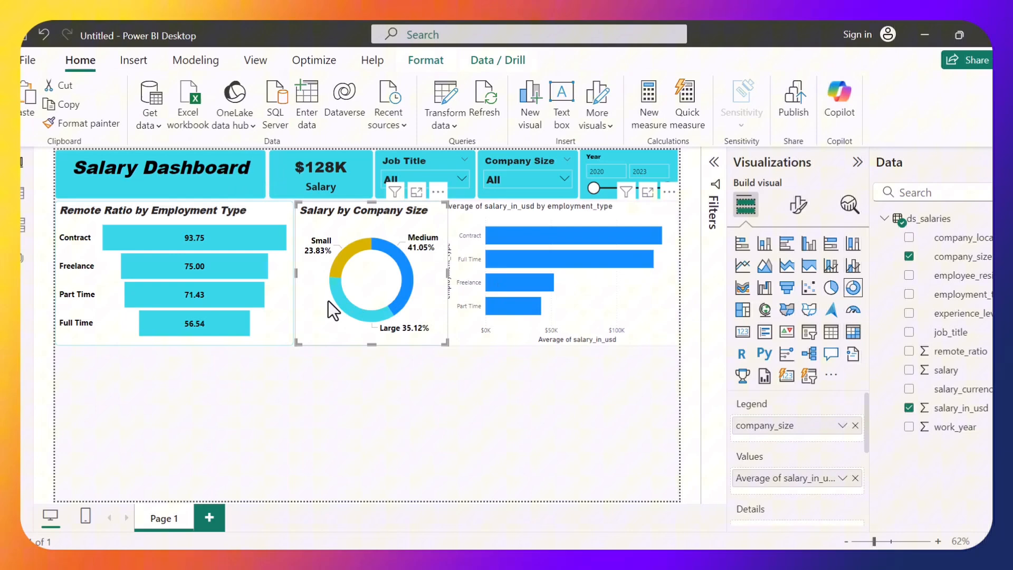
Step: Copy the Remote Ratio funnel chart's formatting onto the average salary bar chart with Format painter
click(272, 303)
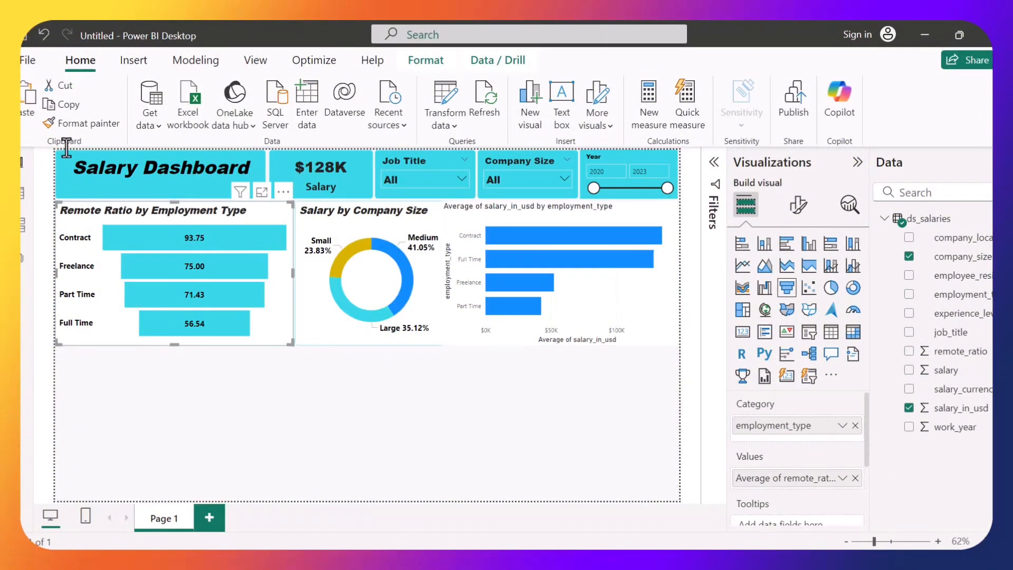
click(74, 125)
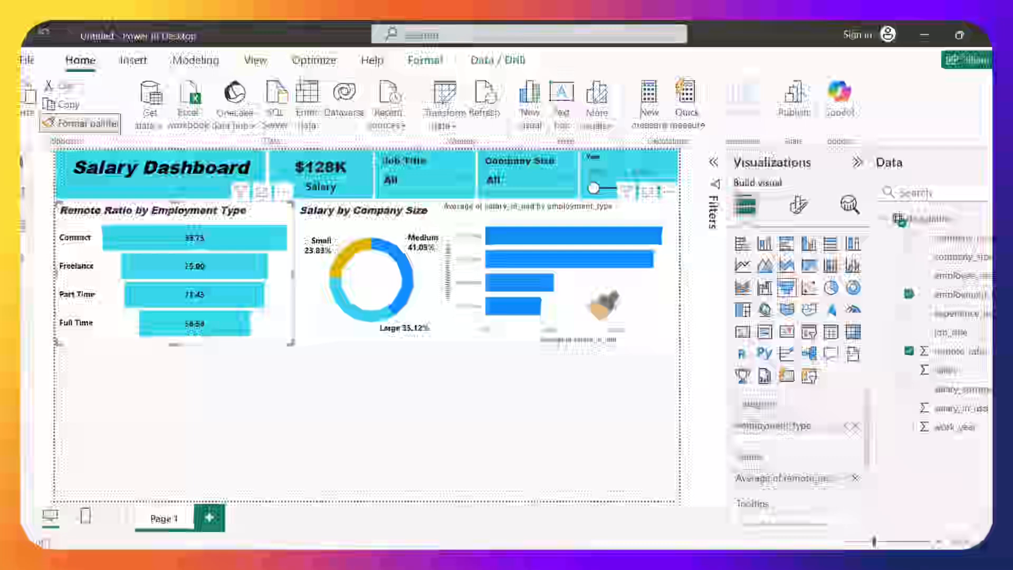
click(601, 305)
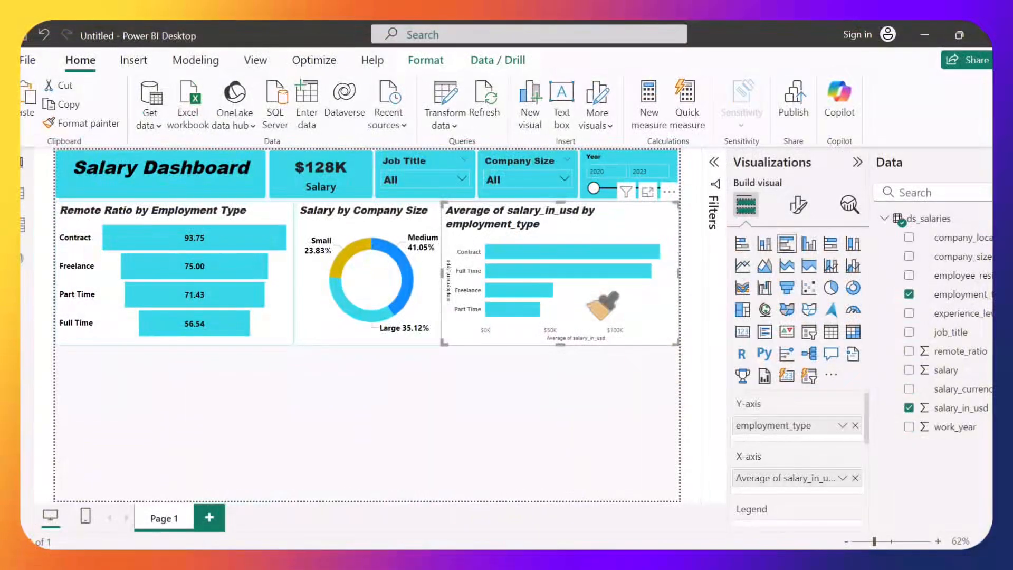
Step: Add experience_level as the bar chart's legend and change the visual to a stacked bar chart
click(799, 209)
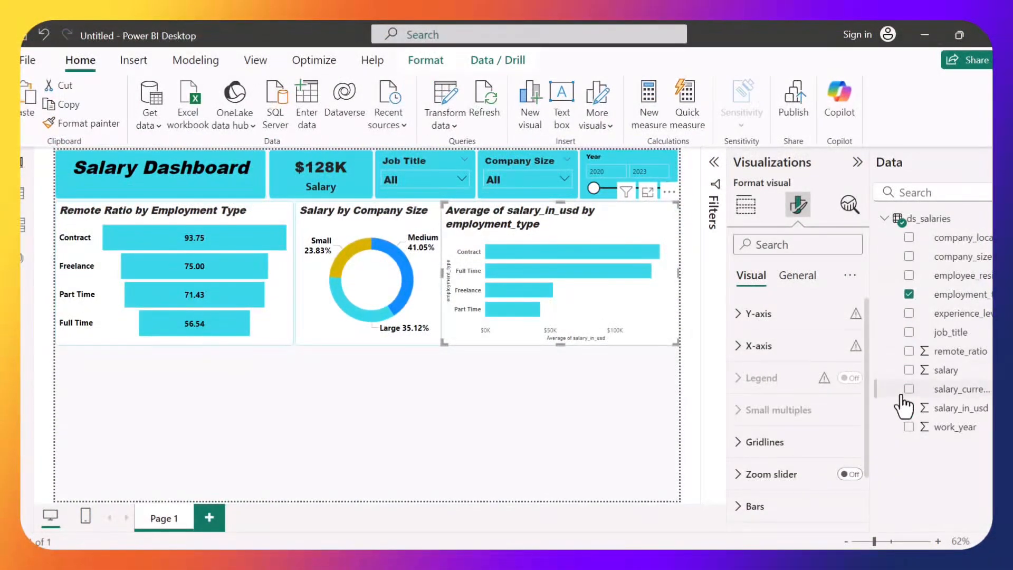
click(909, 313)
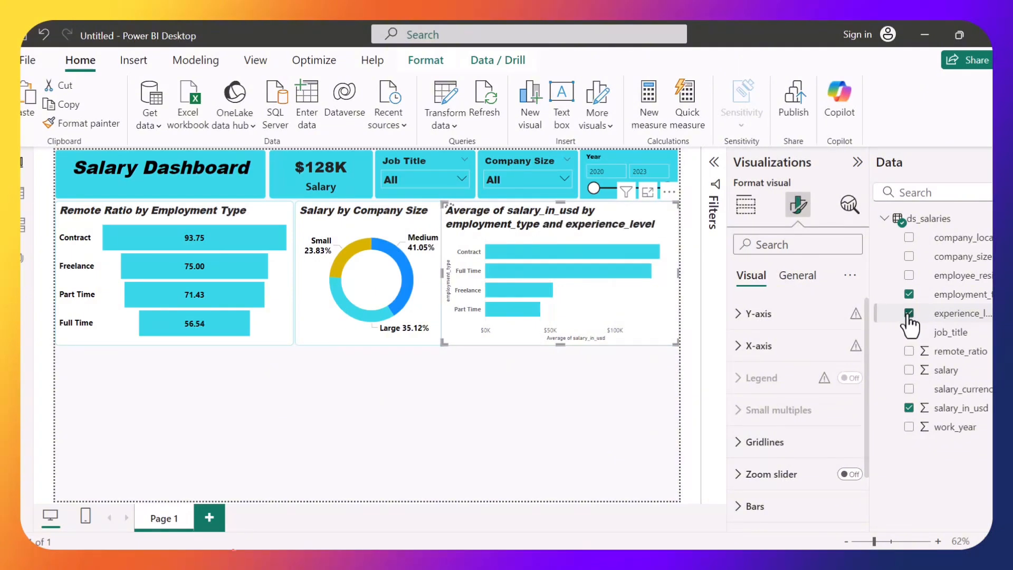
click(753, 226)
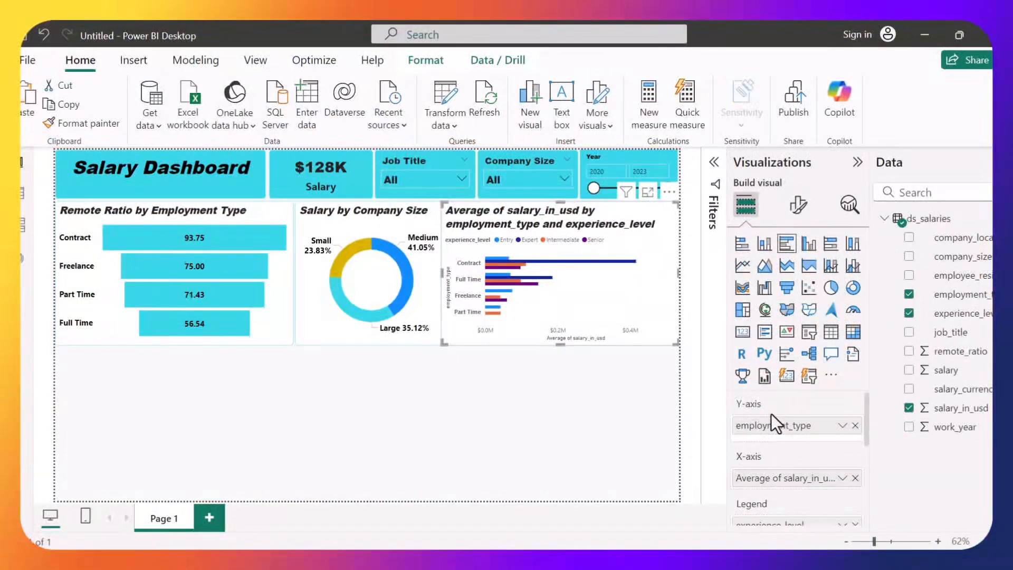
click(744, 245)
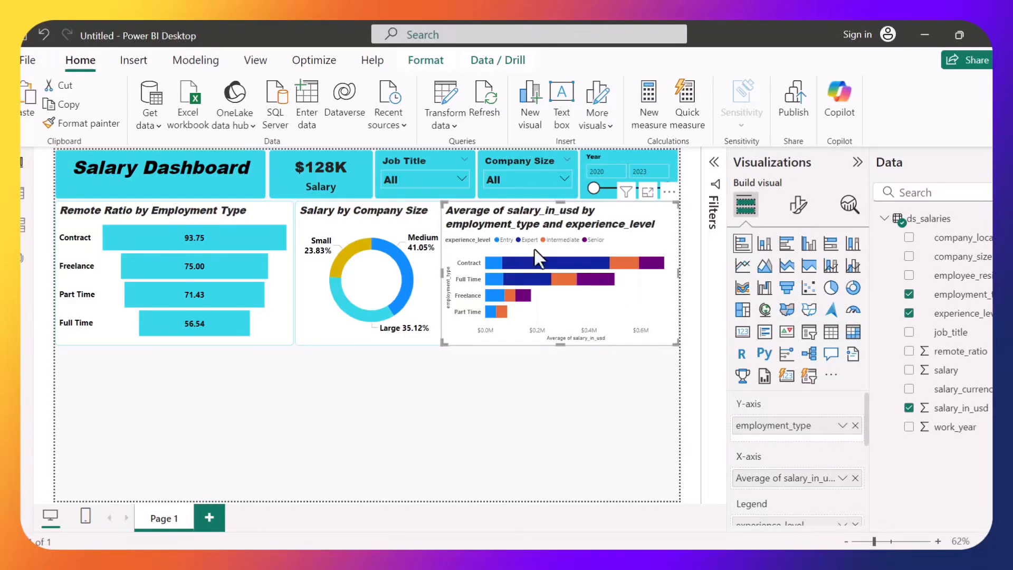
mouse_move(546, 260)
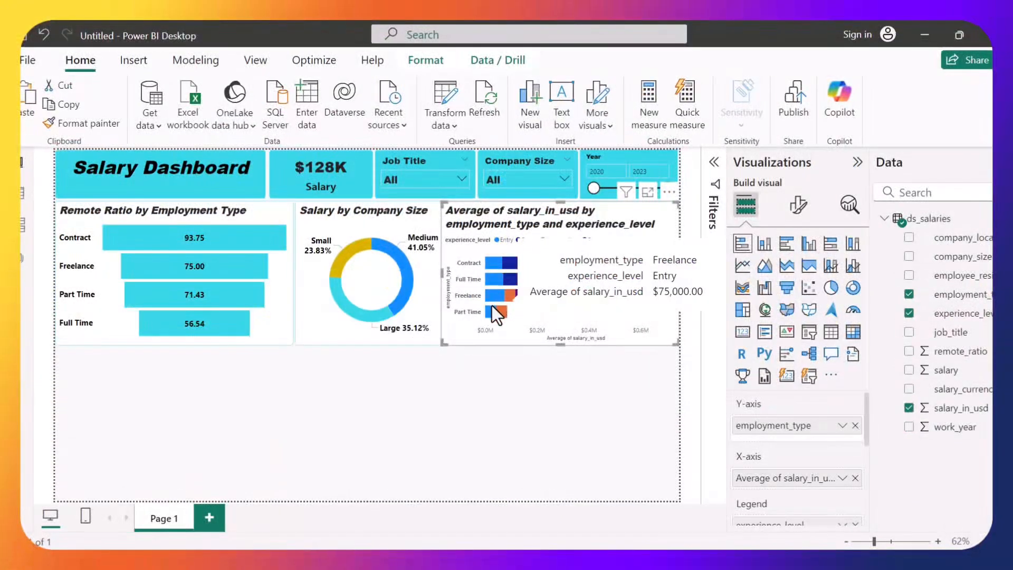
mouse_move(505, 299)
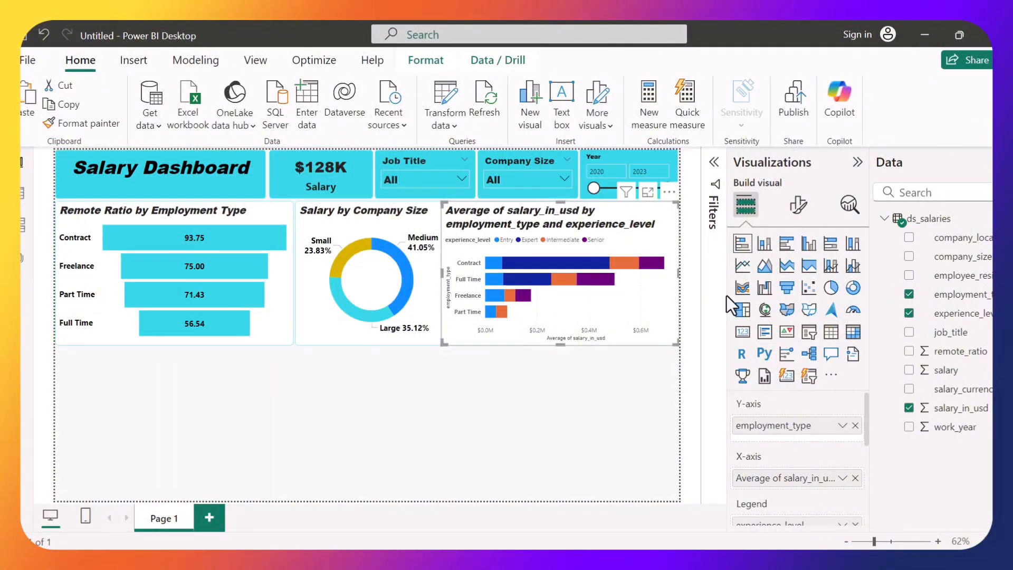
Step: Turn off the Y-axis title of the stacked bar chart
click(796, 210)
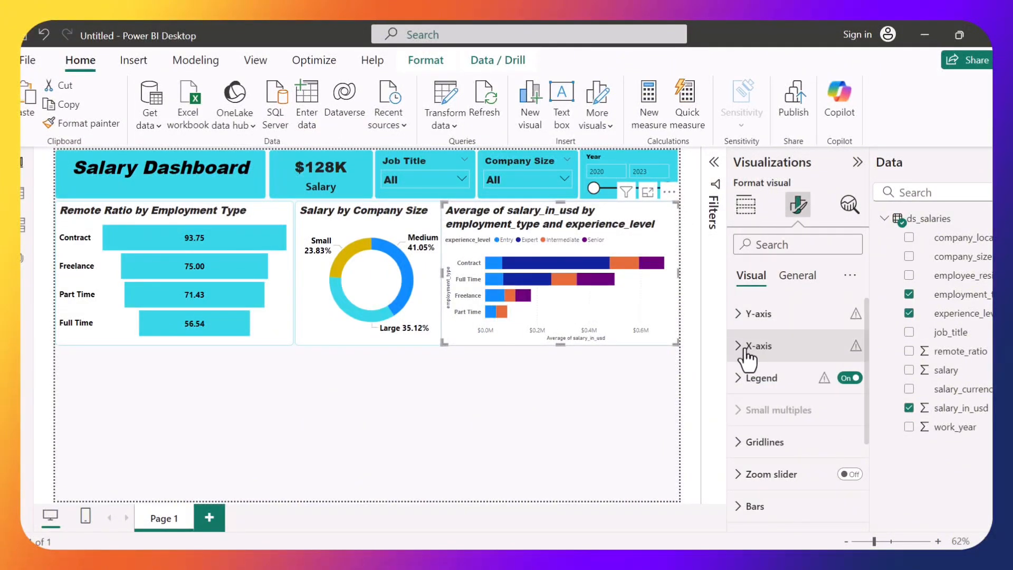
scroll(759, 467, down, 3)
scroll(762, 464, up, 1)
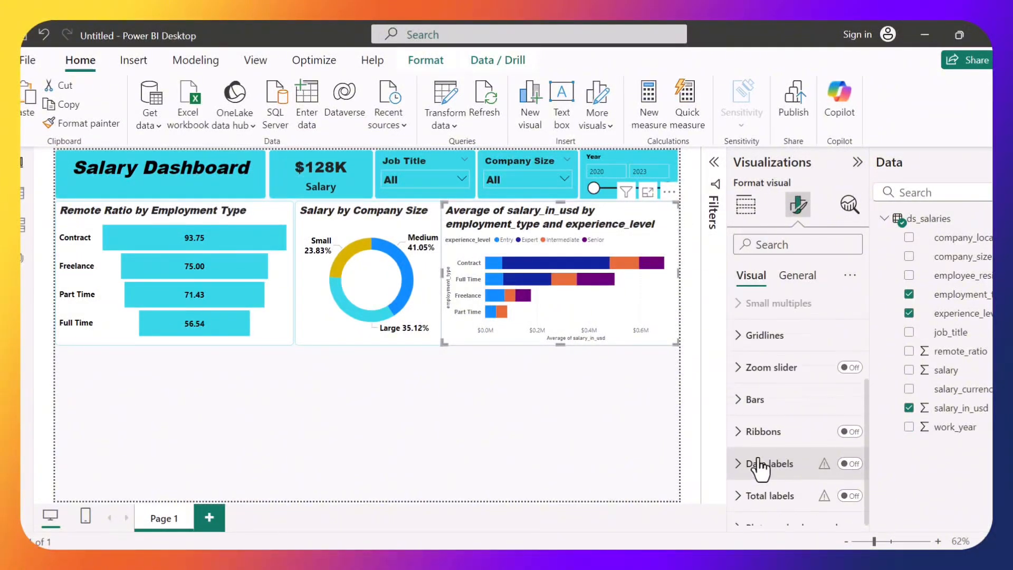
scroll(762, 469, down, 1)
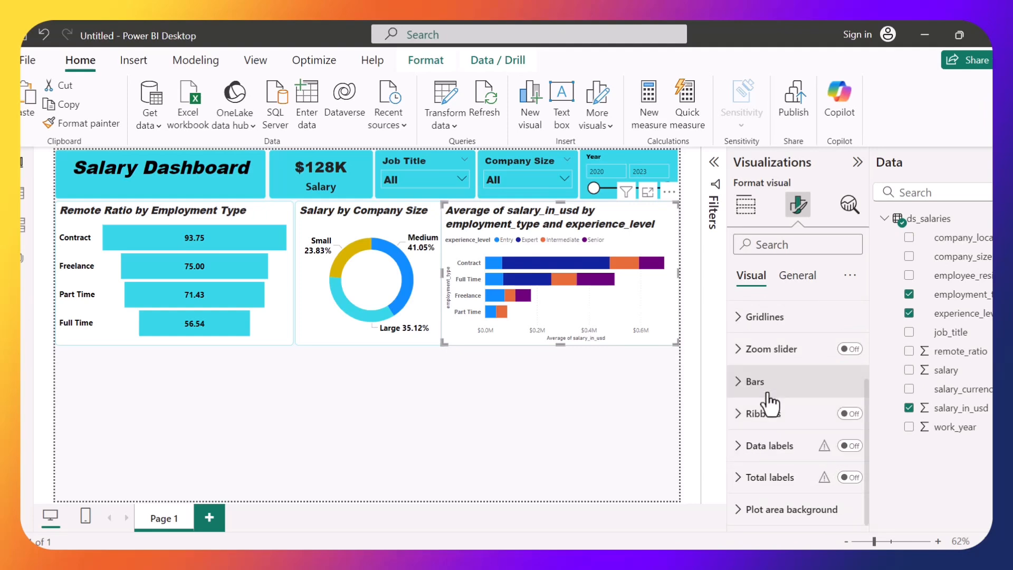
scroll(781, 385, up, 3)
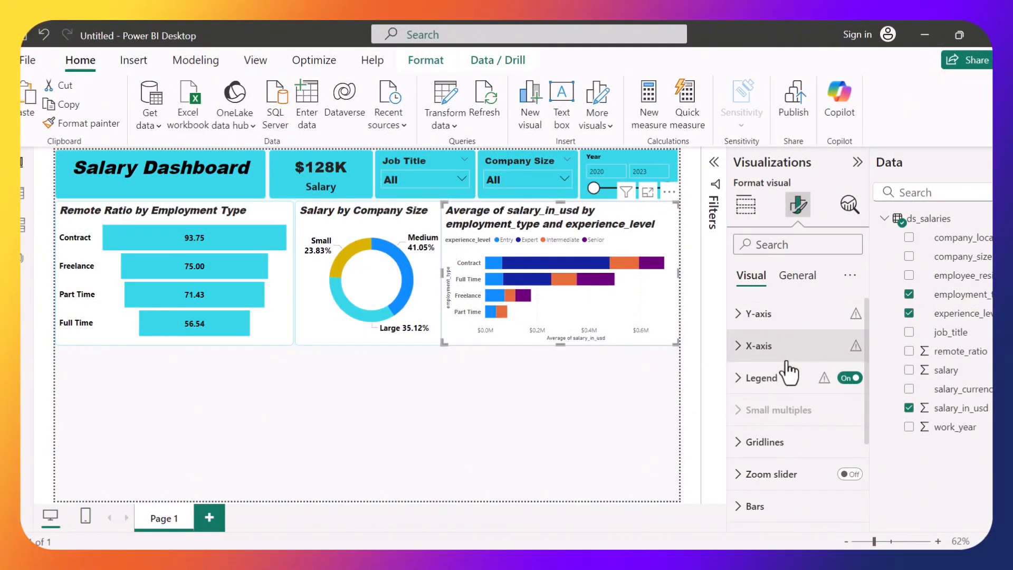
click(770, 321)
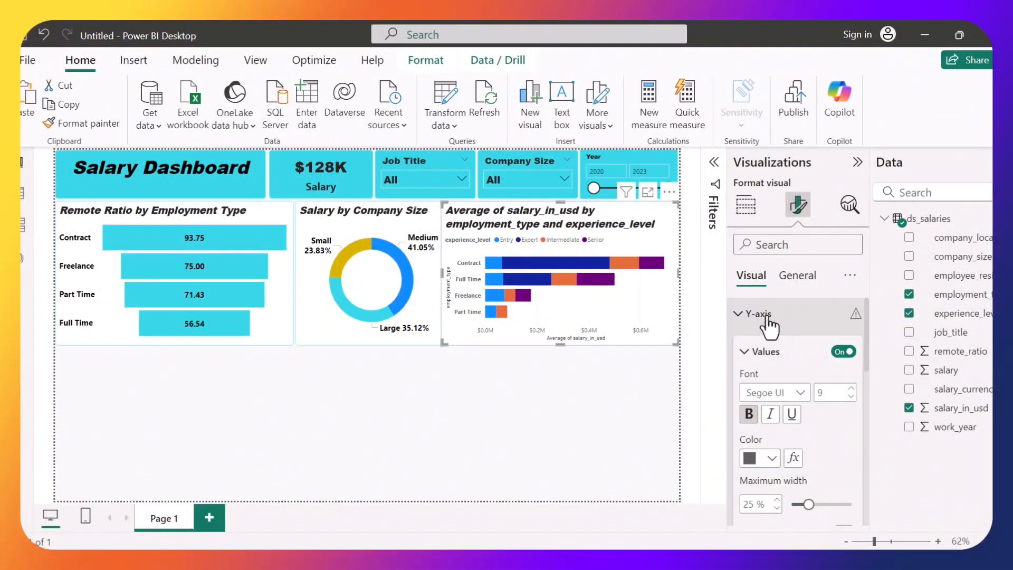
scroll(793, 369, down, 4)
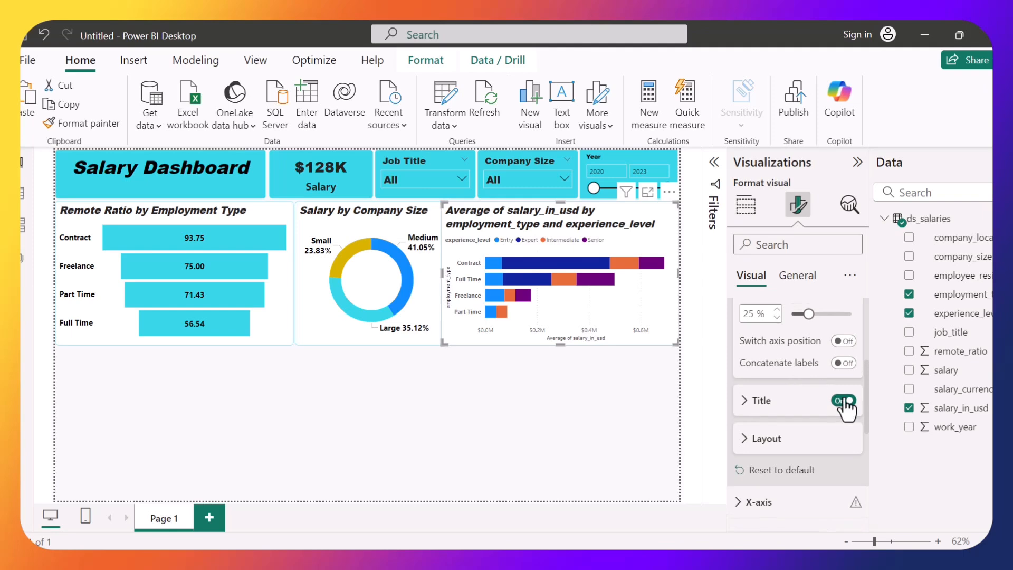
click(844, 400)
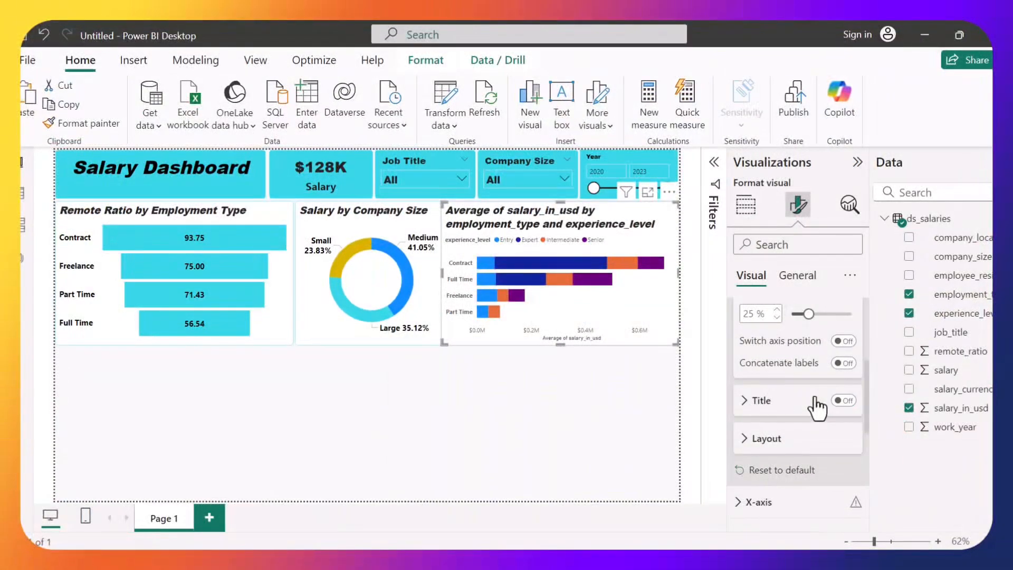
Step: Set the stacked bar chart's Y-axis values to font size 12 and black (#000000)
scroll(816, 404, up, 3)
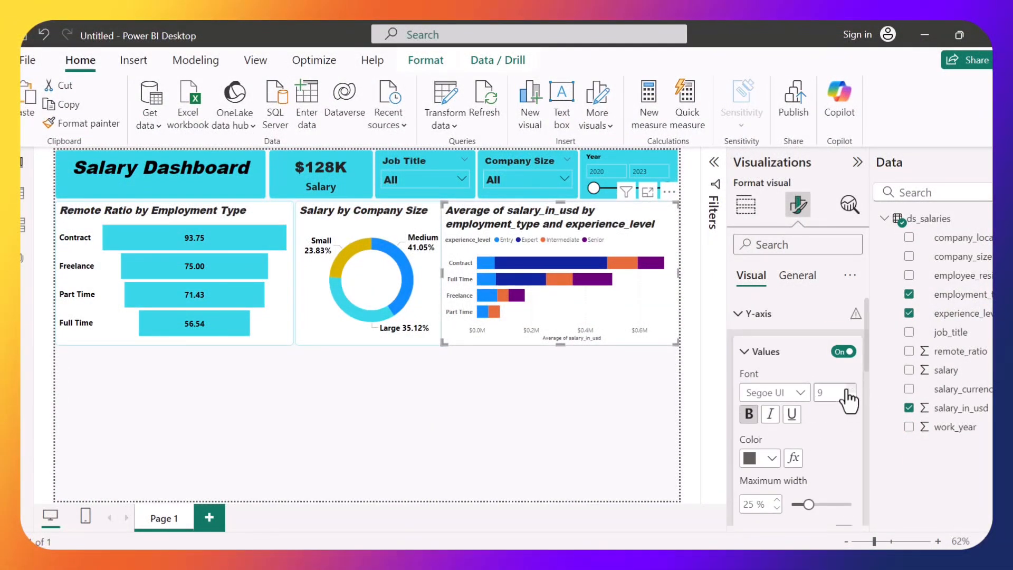
click(847, 391)
click(850, 390)
click(771, 459)
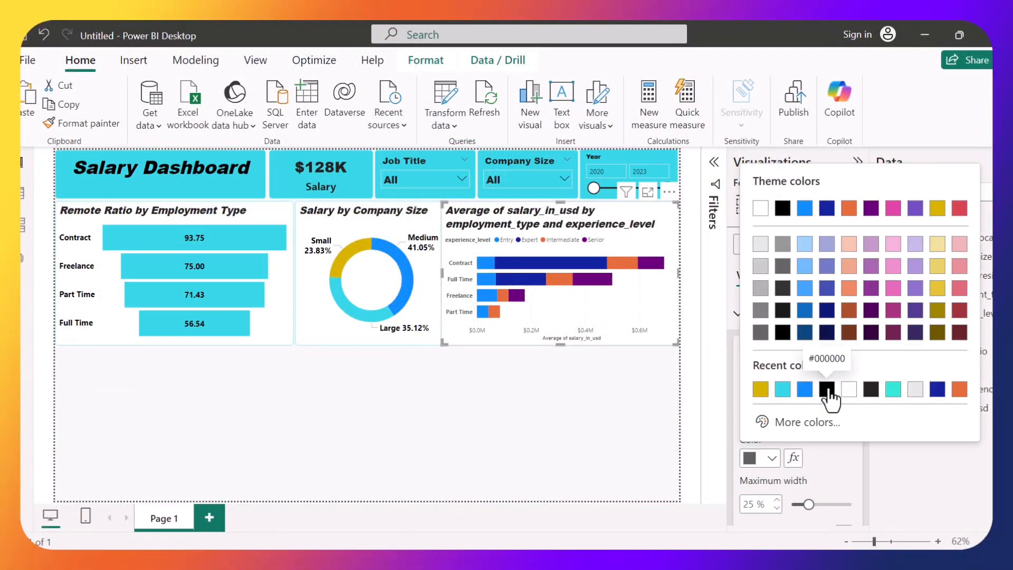
click(826, 390)
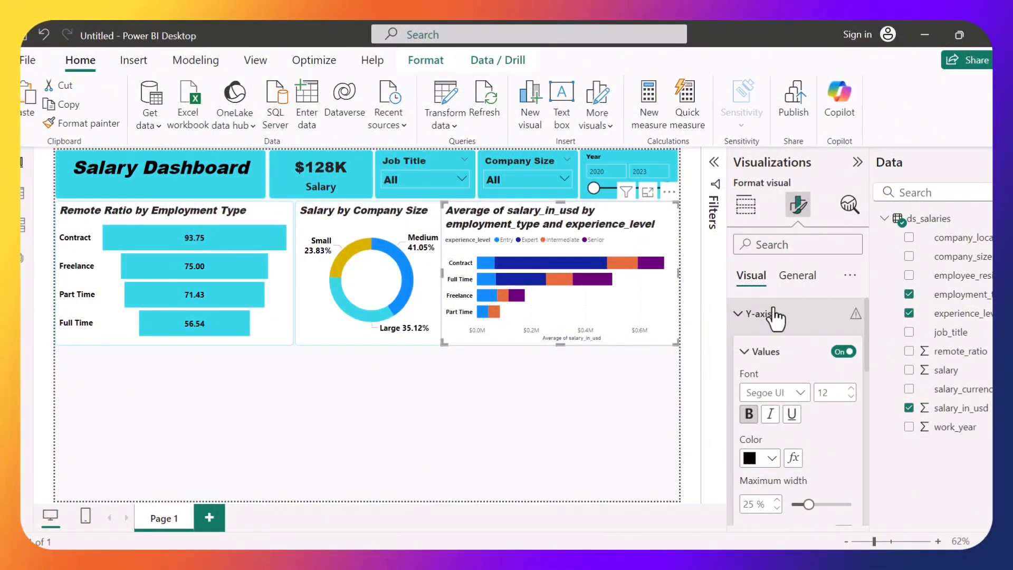
click(775, 315)
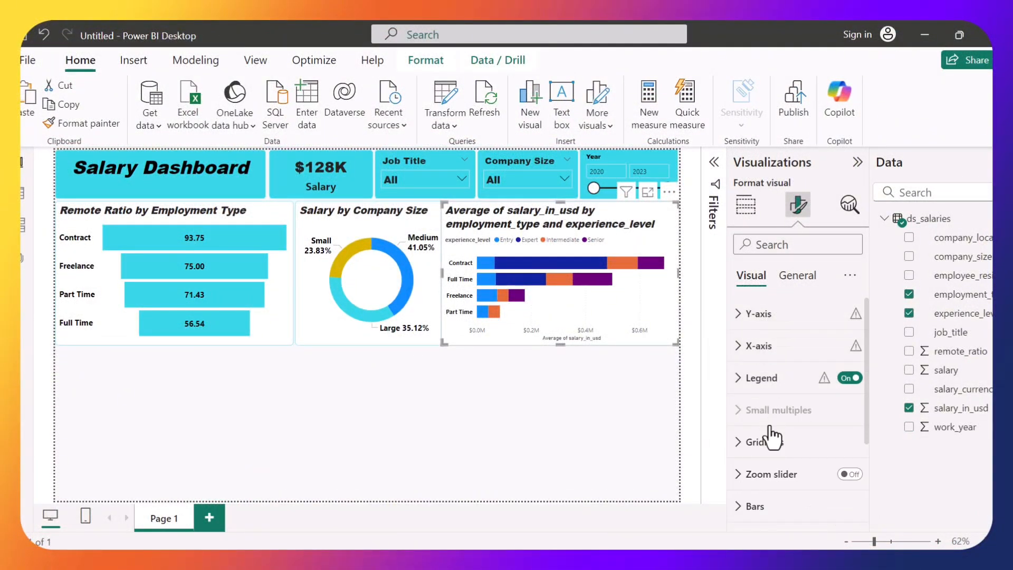
Step: Turn off the X-axis title of the stacked bar chart
click(768, 349)
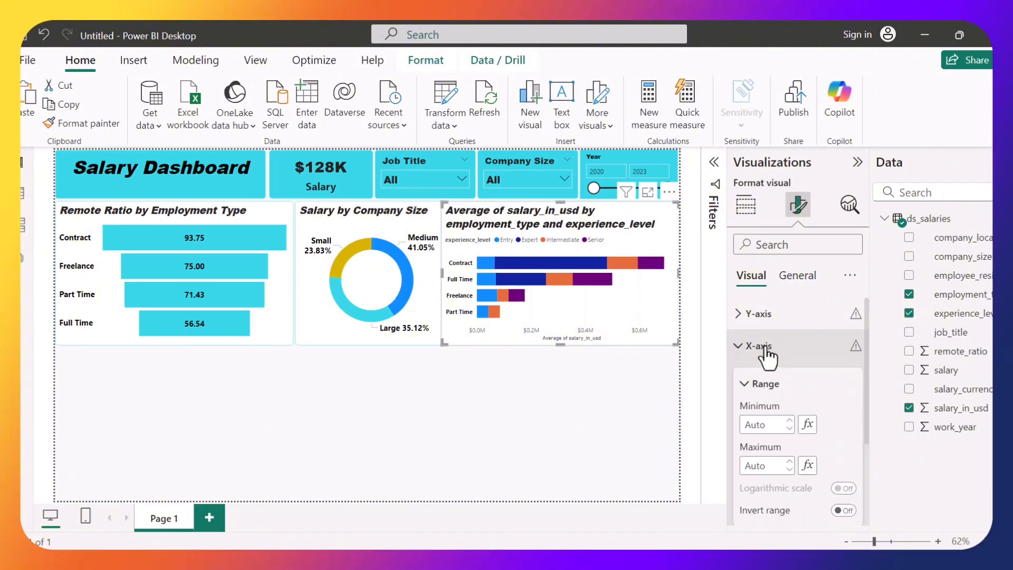
scroll(819, 466, down, 5)
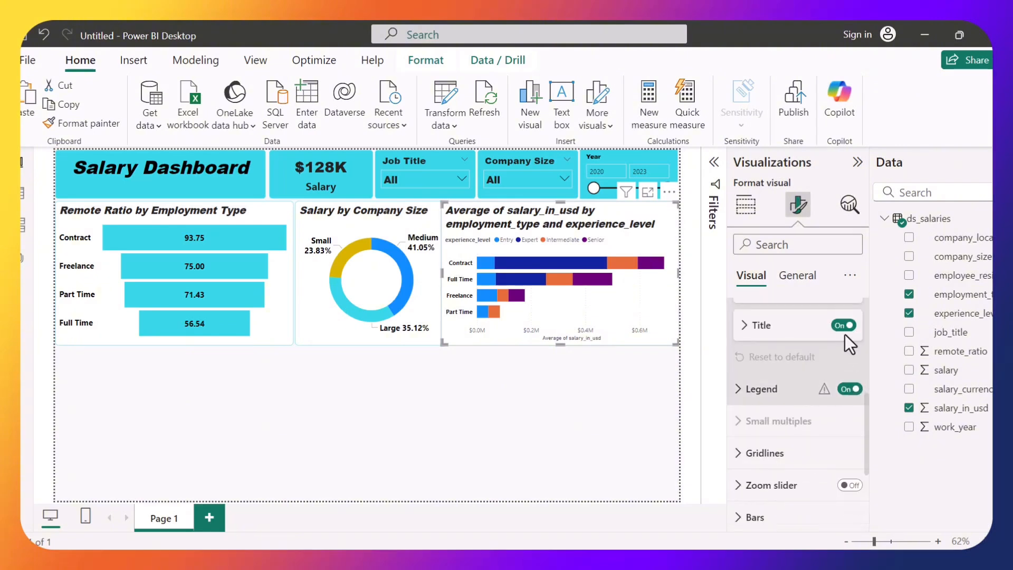
click(844, 326)
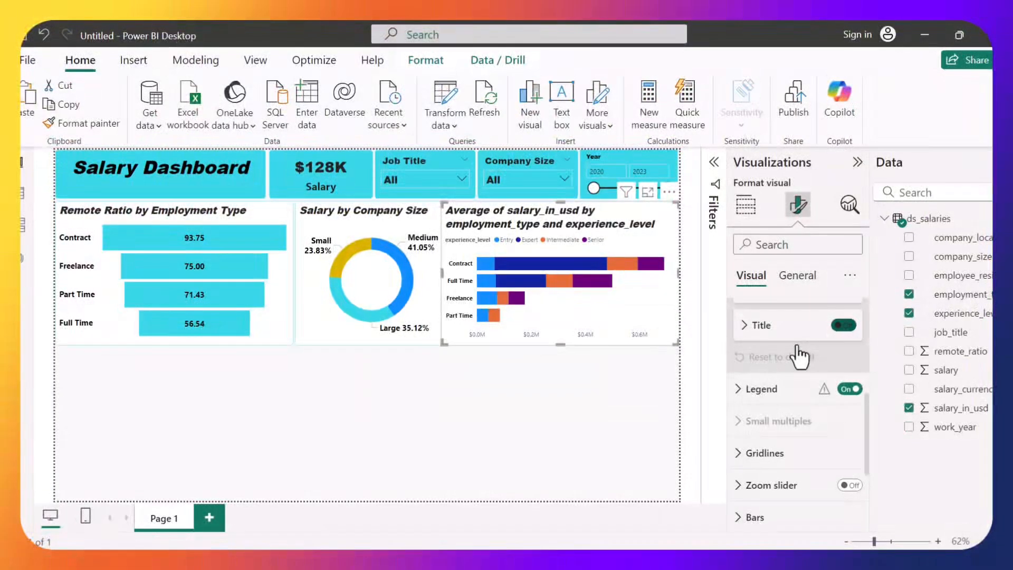
Step: Format the stacked bar chart's X-axis values as bold, font size 12 and black (#000000)
scroll(799, 355, up, 2)
click(763, 401)
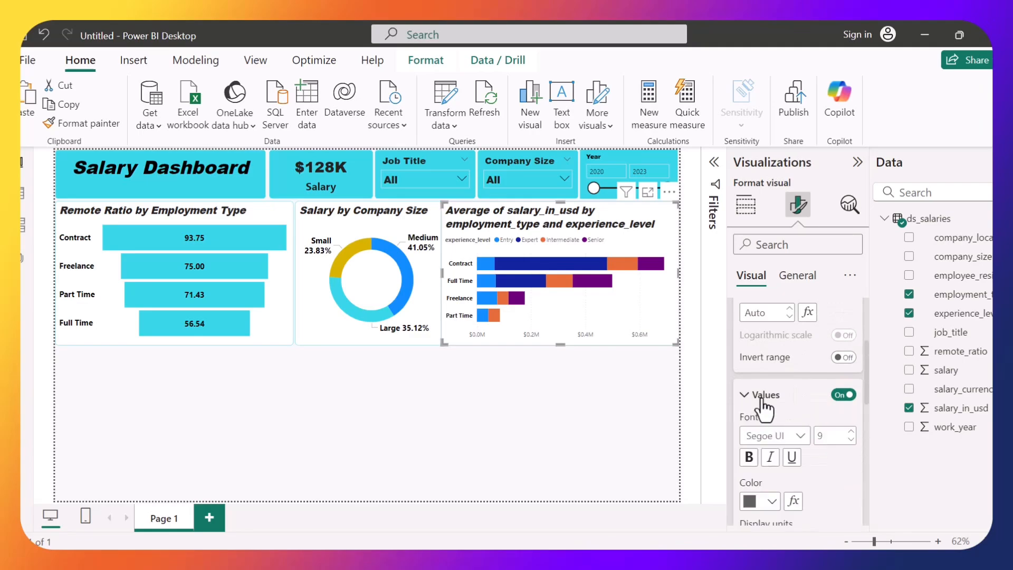
click(751, 457)
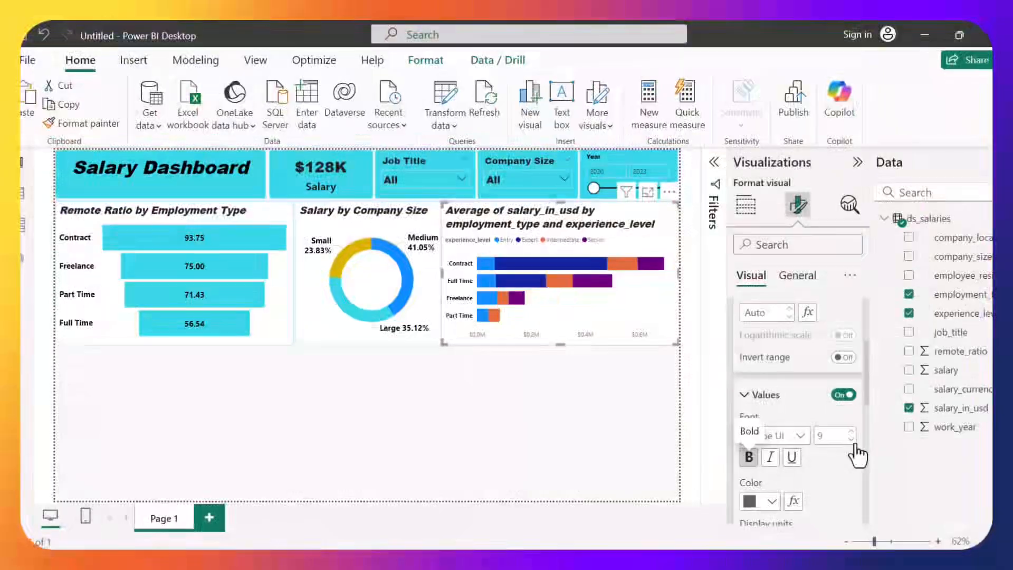
click(852, 431)
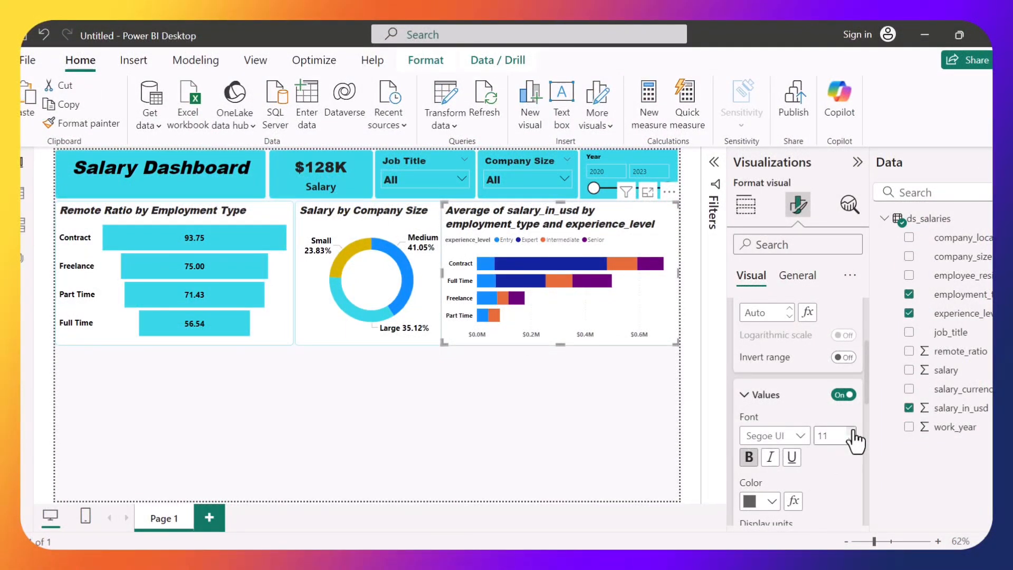
click(768, 501)
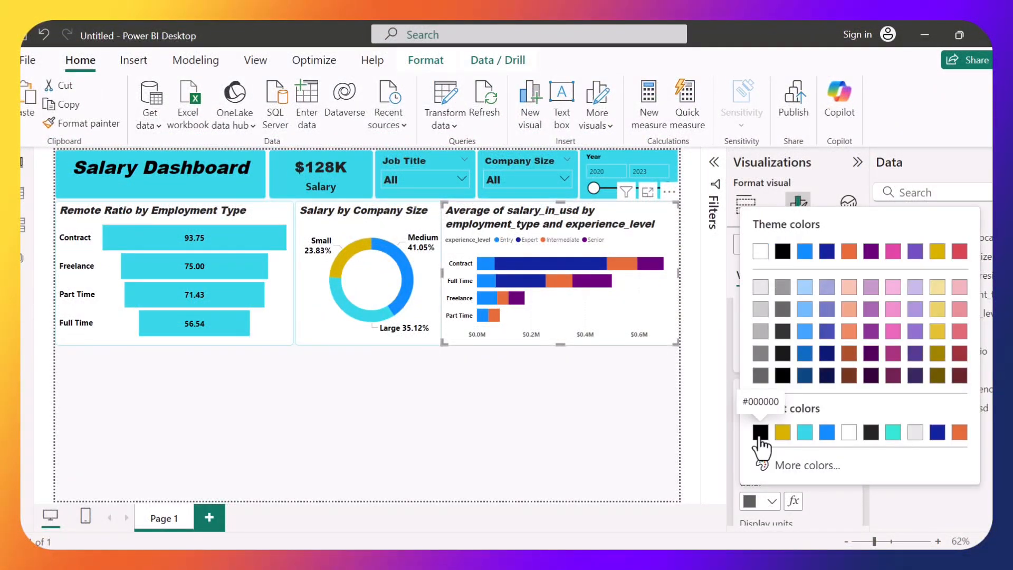
click(760, 432)
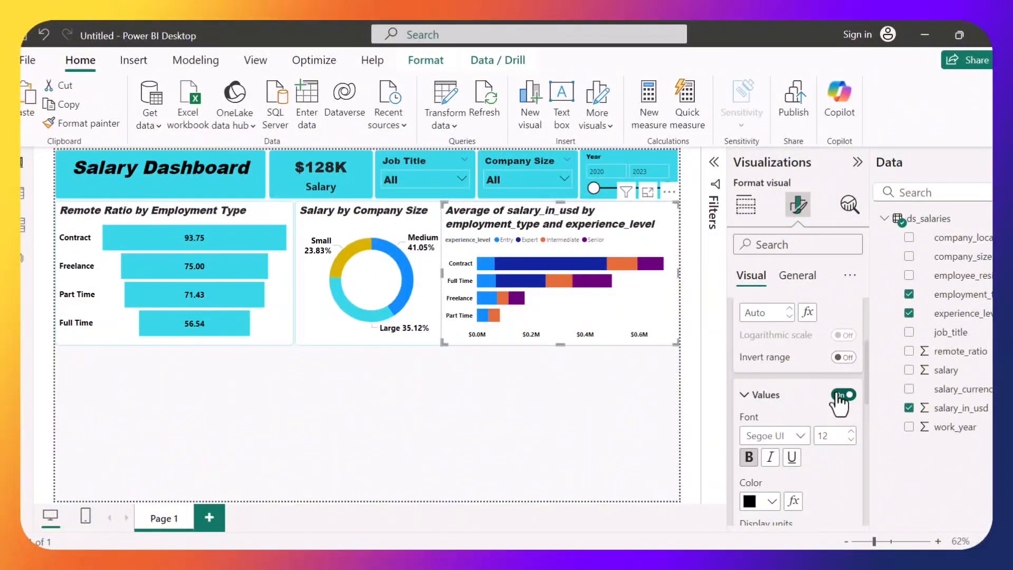
Step: Turn off the X-axis values of the stacked bar chart
click(842, 395)
scroll(809, 350, up, 3)
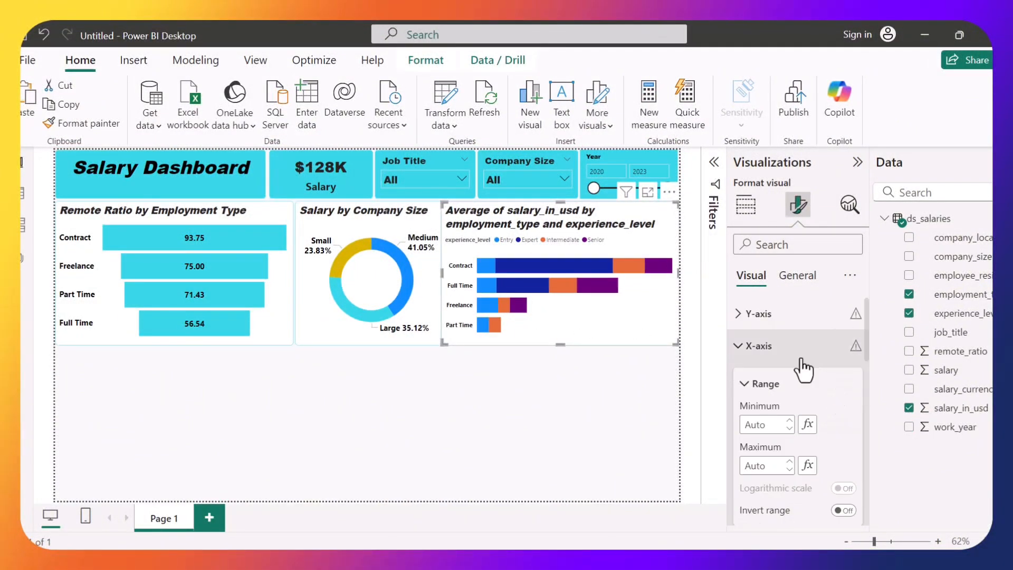
click(773, 346)
Step: Turn on the stacked bar chart's total labels and make their values bold at font size 12
scroll(781, 401, down, 3)
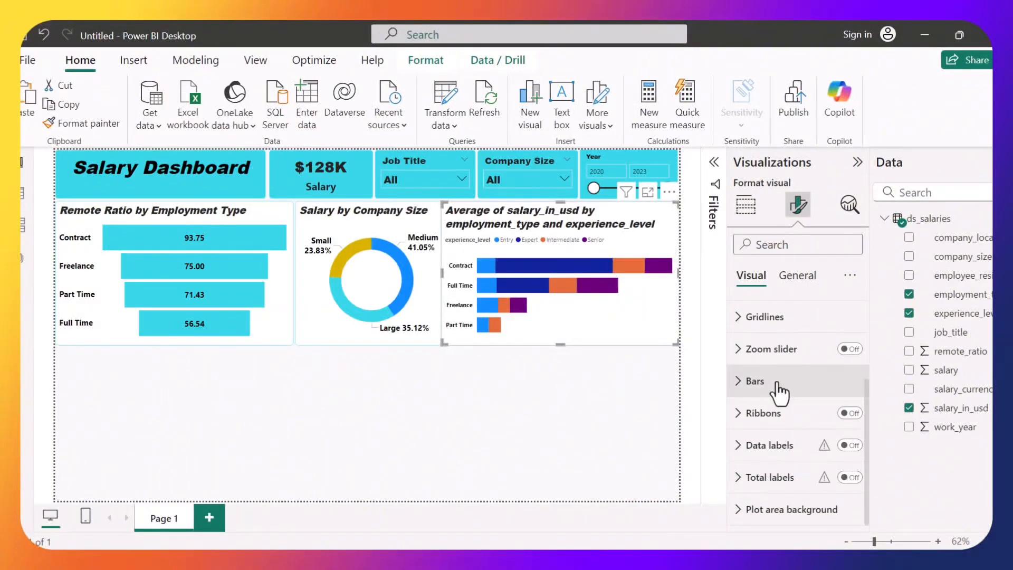
click(790, 481)
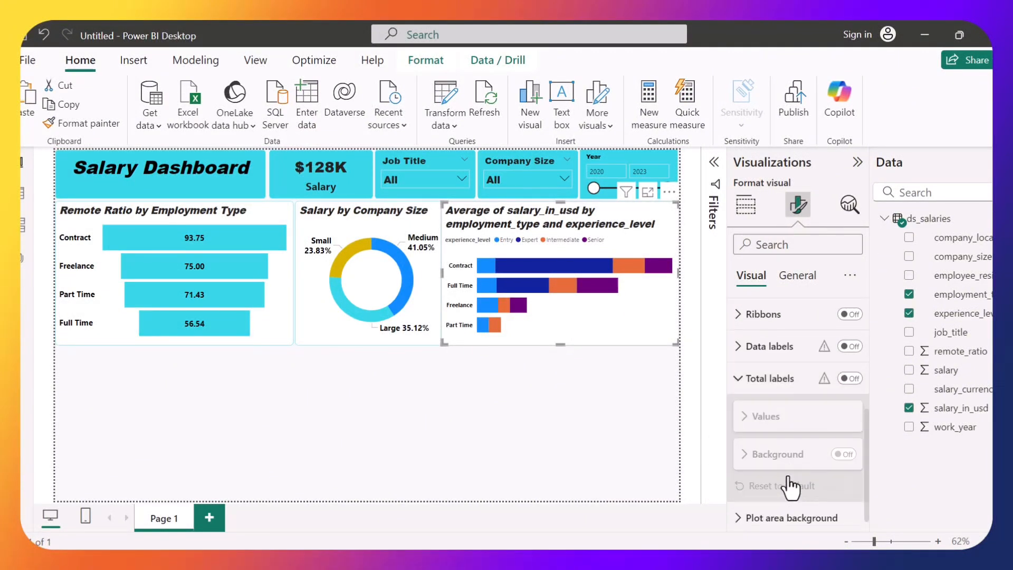
click(856, 381)
click(793, 419)
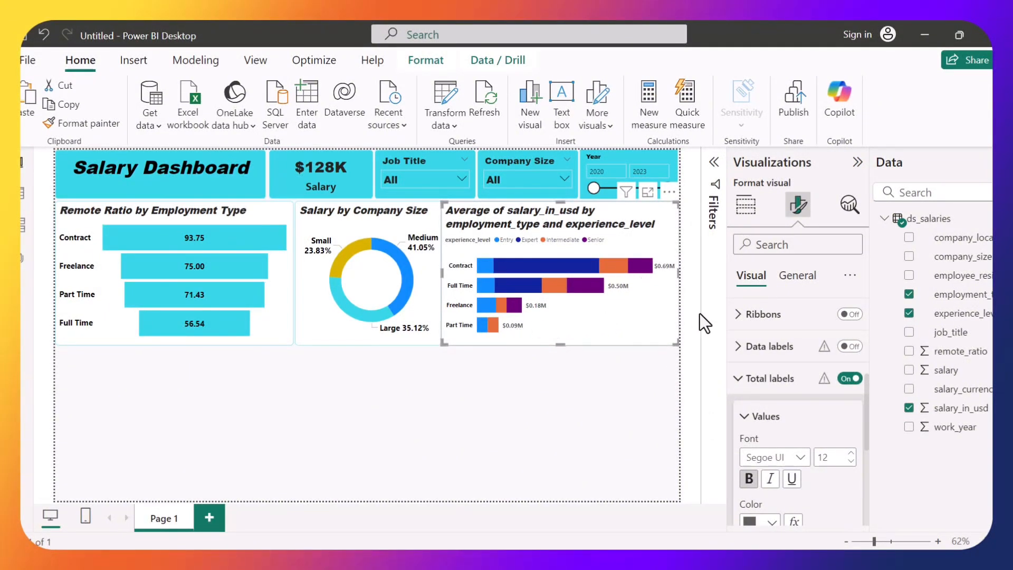
Step: Set the total labels' display units to Thousands and their color to black
scroll(780, 444, down, 3)
scroll(782, 444, down, 1)
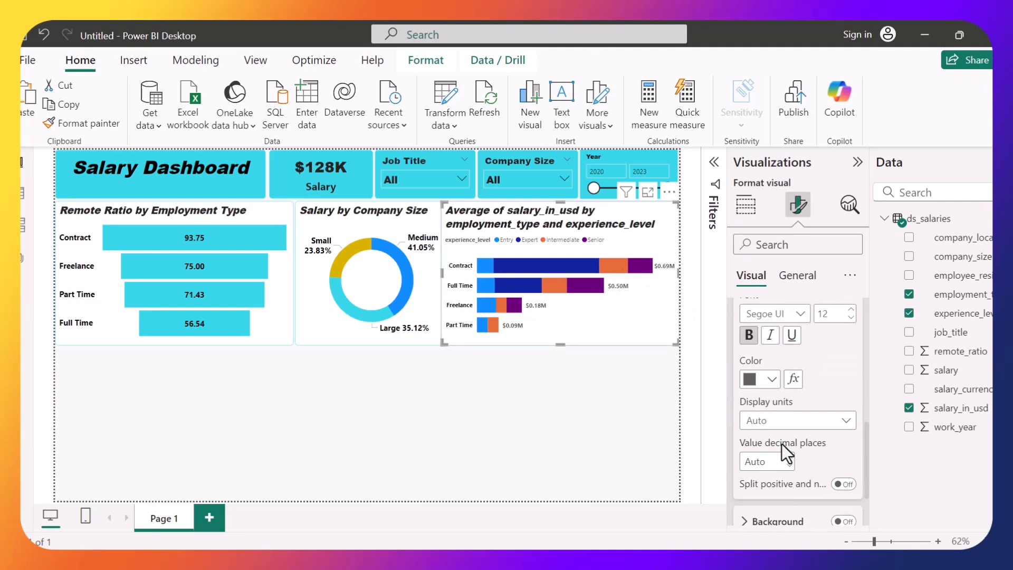
click(830, 425)
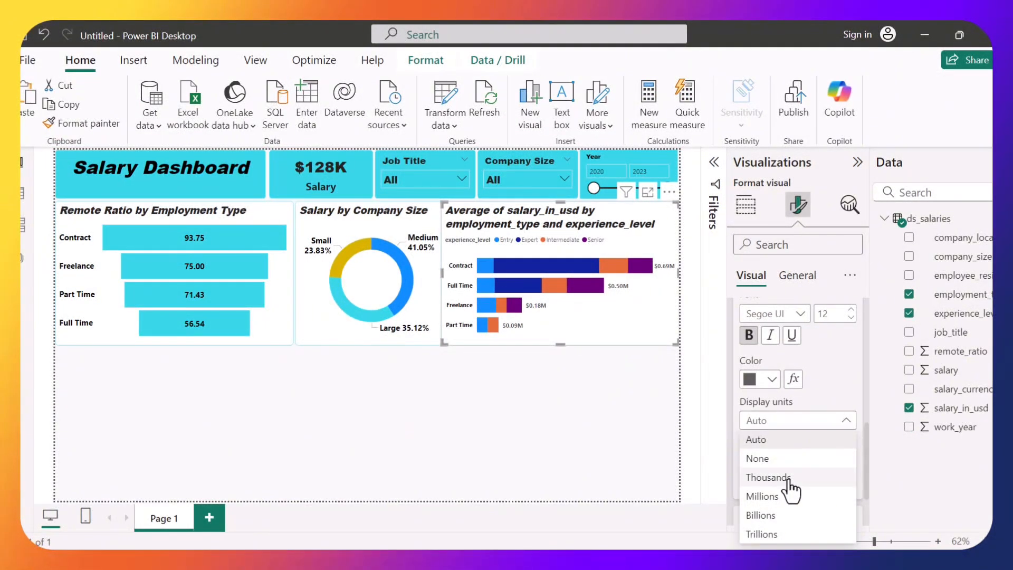
key(Escape)
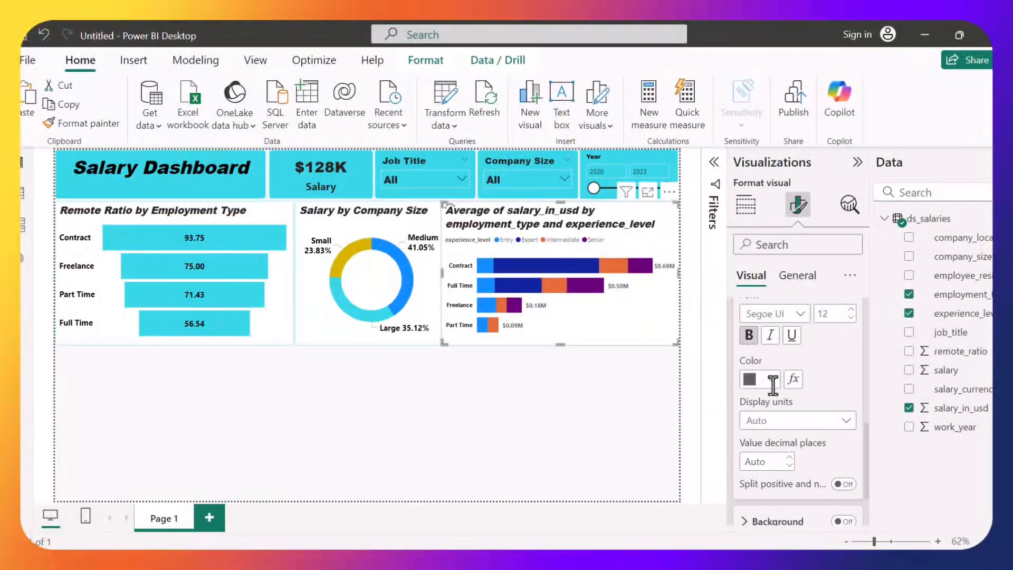
key(Down)
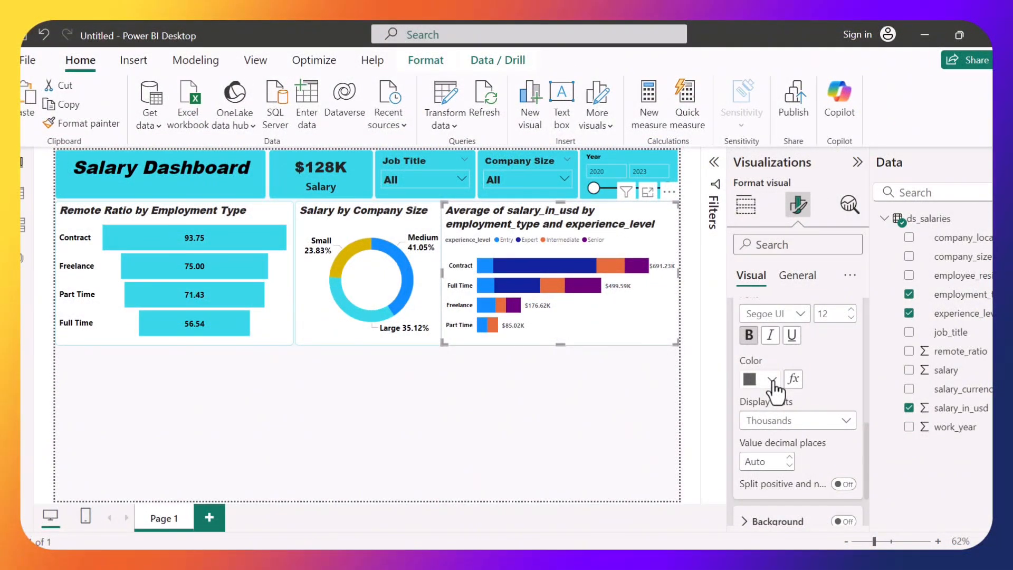
click(772, 380)
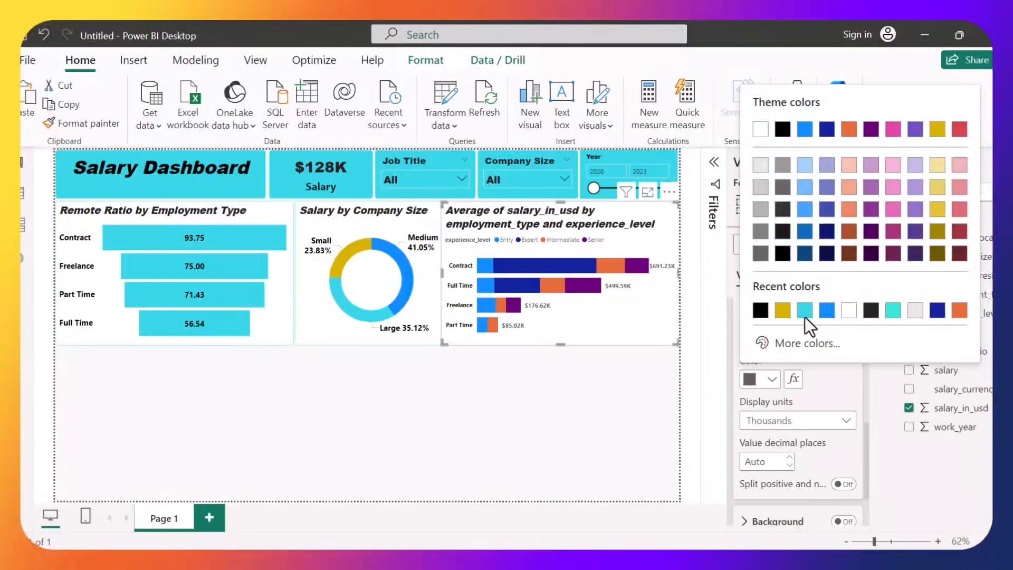
click(760, 311)
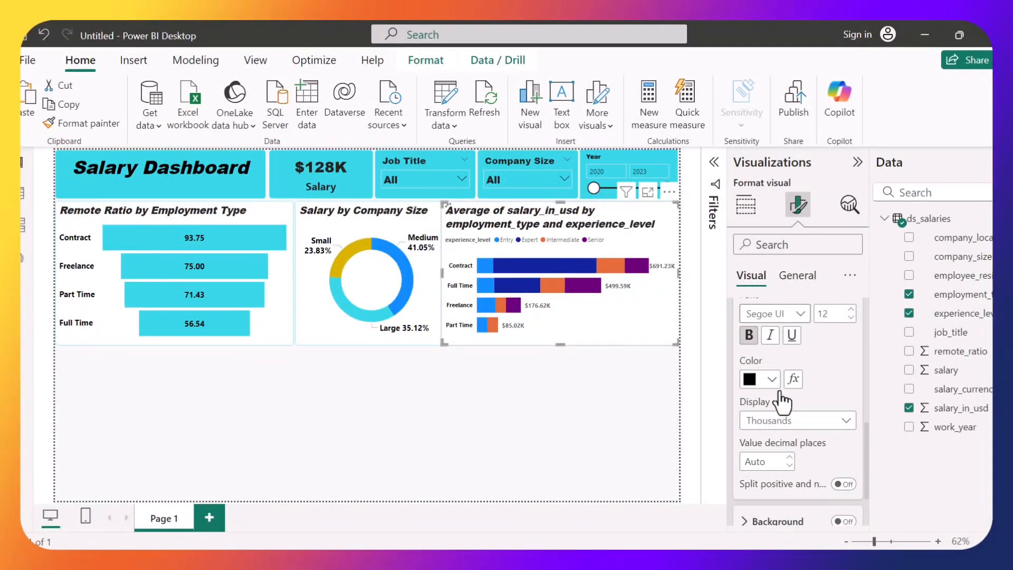
Step: Turn on a background for the total labels and color it the dashboard's light cyan-blue
scroll(782, 402, down, 2)
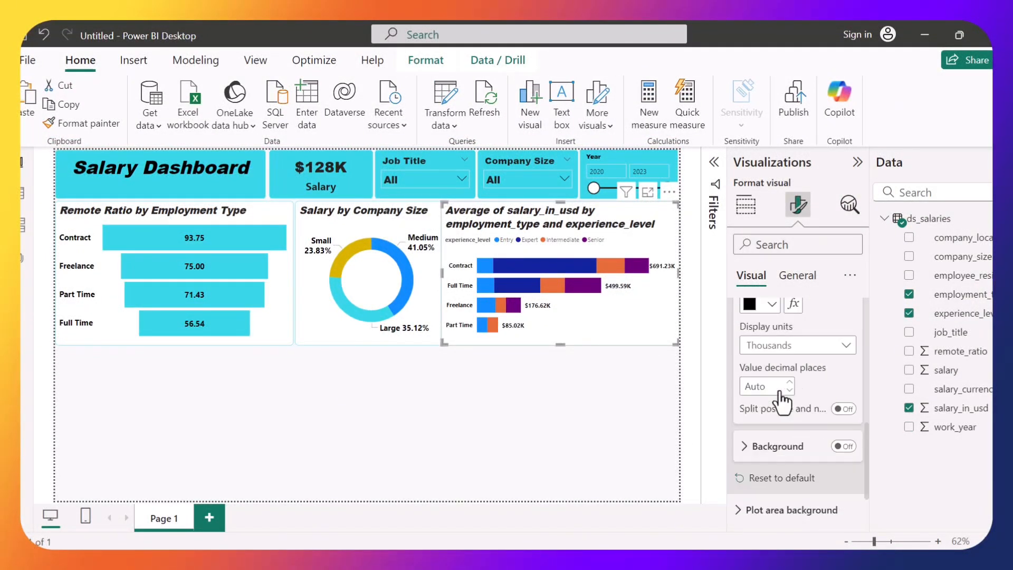
scroll(791, 406, up, 1)
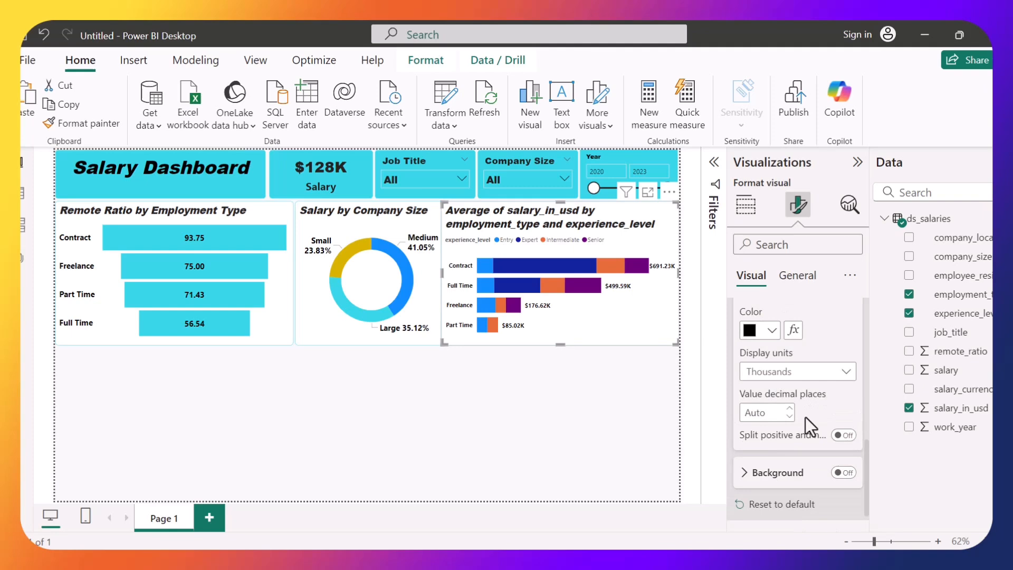
click(844, 472)
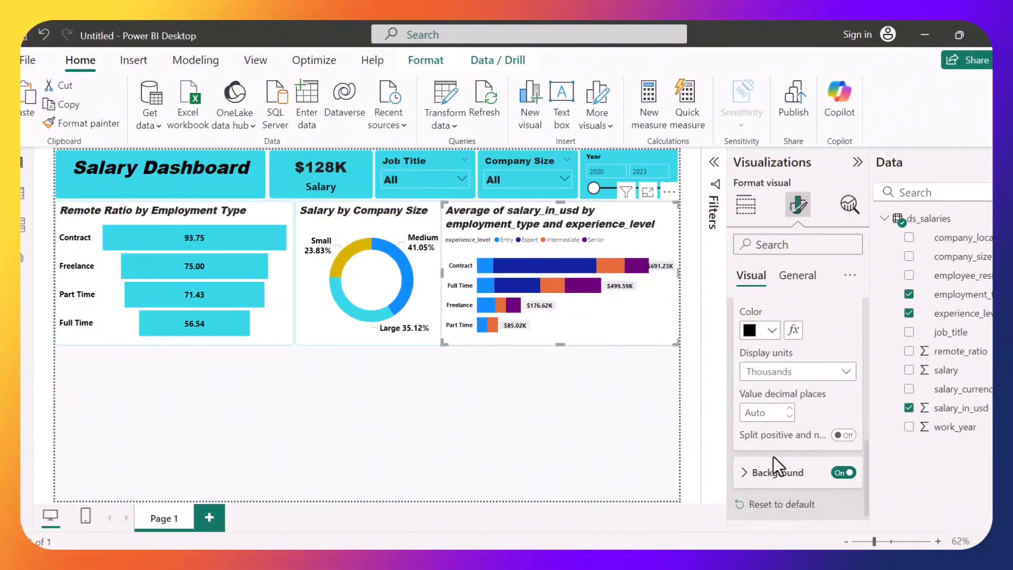
click(774, 474)
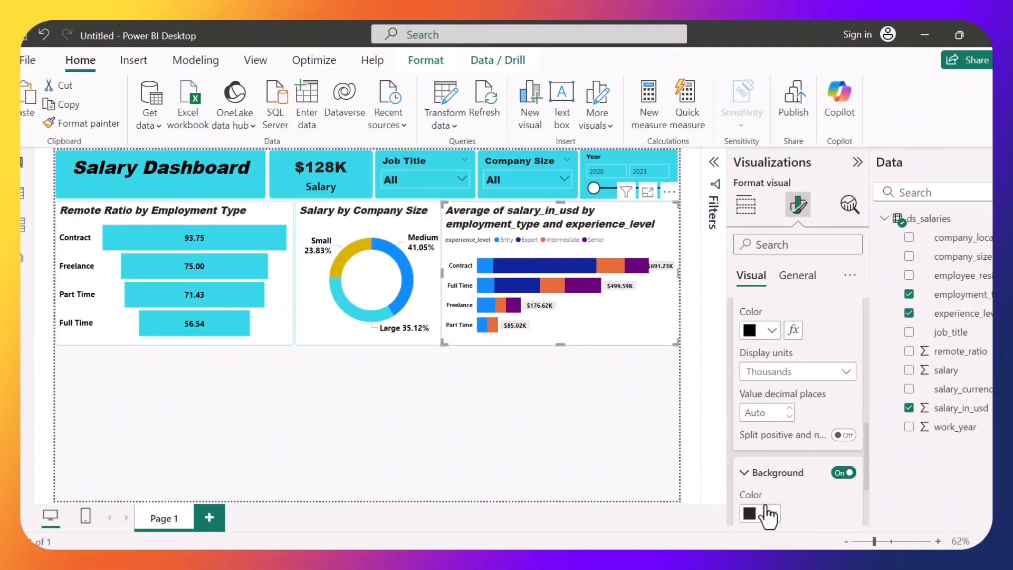
click(768, 514)
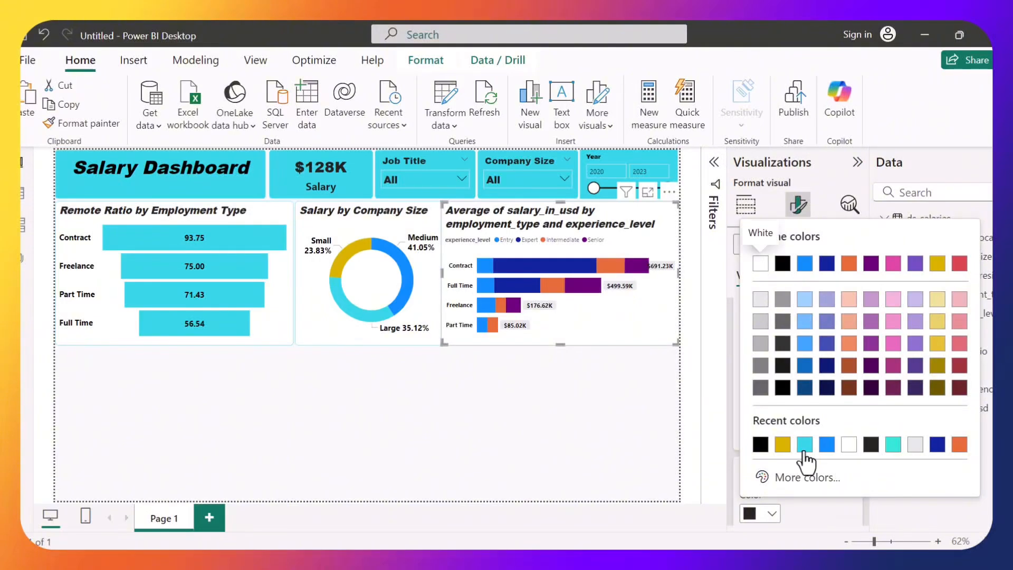
click(804, 444)
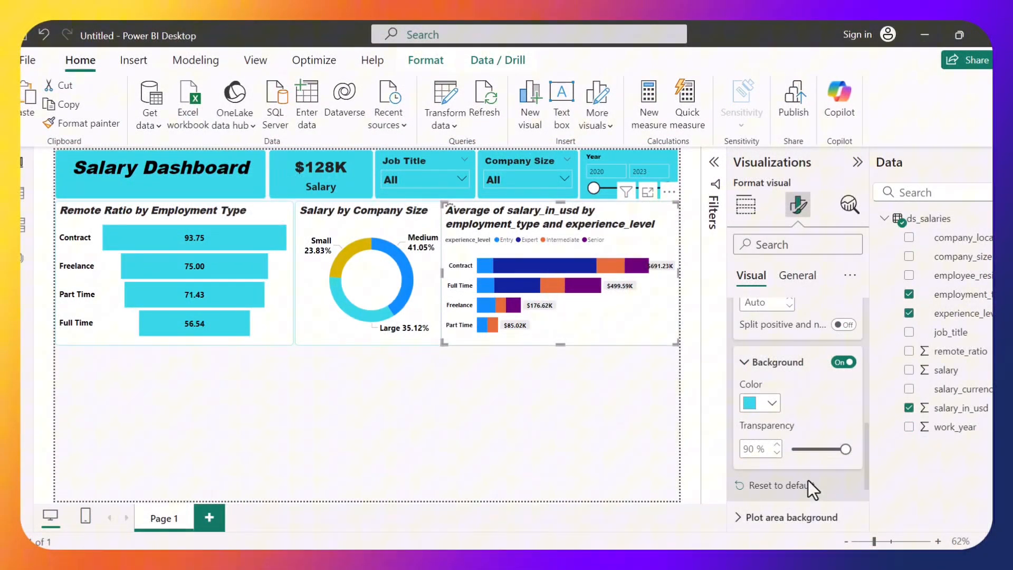
scroll(827, 467, down, 1)
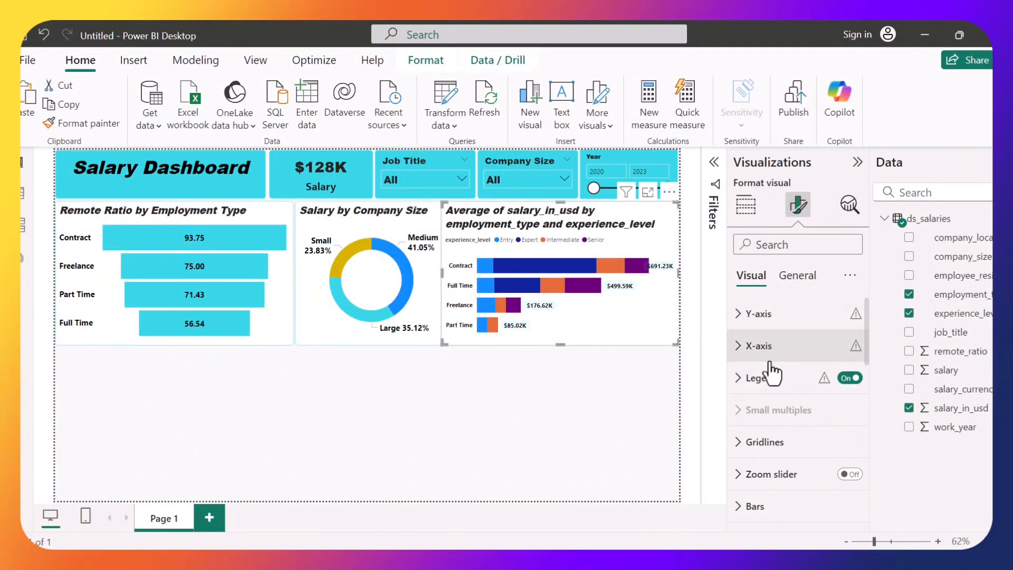
Step: Turn off the legend title of the stacked bar chart
click(761, 377)
scroll(817, 453, down, 2)
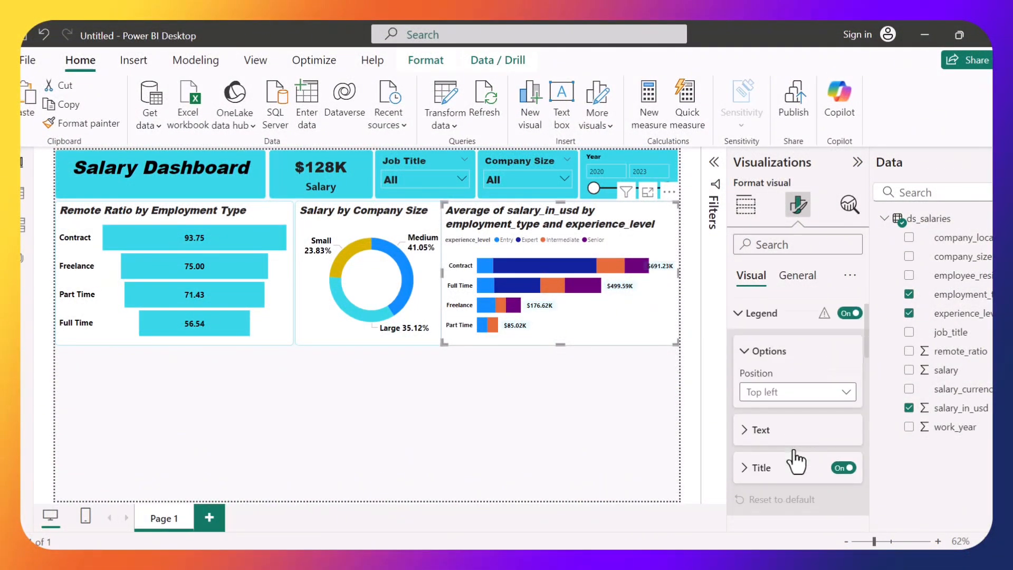
click(839, 468)
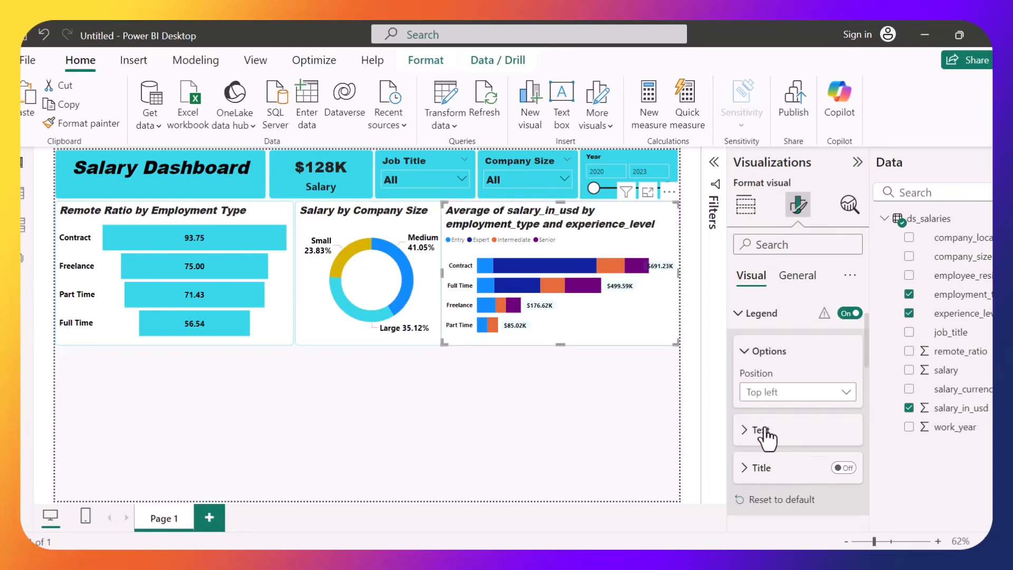
Step: Set the stacked bar chart's legend text to font size 12 and black
click(764, 433)
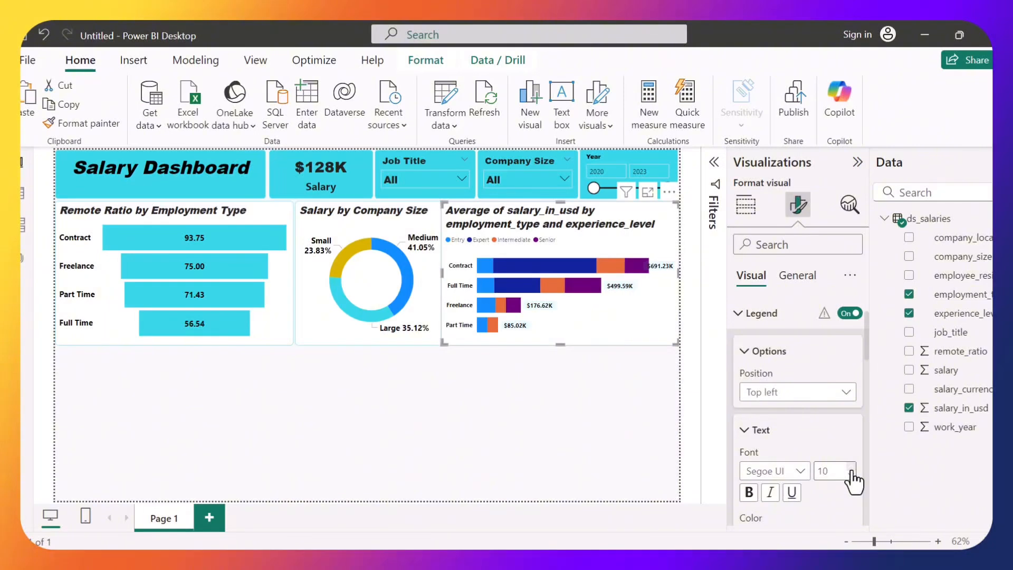
scroll(812, 485, down, 1)
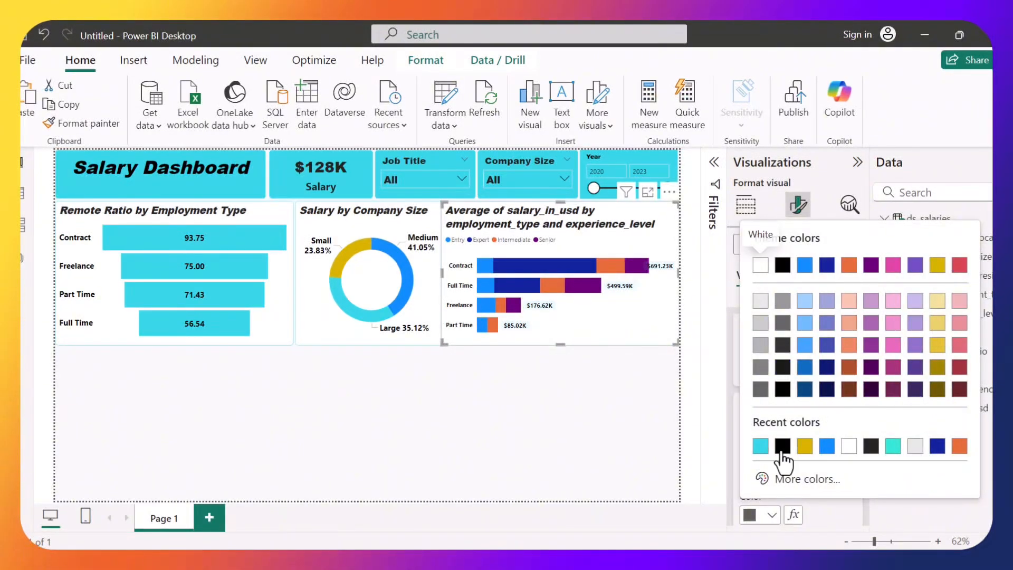
click(783, 452)
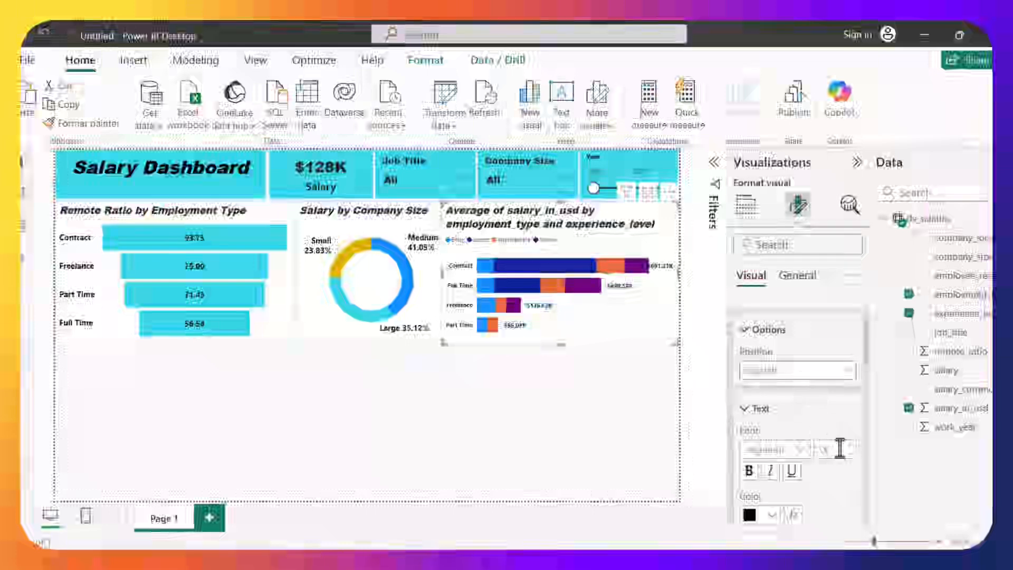
Step: Position the stacked bar chart's legend at Bottom center and make its text bold
click(802, 372)
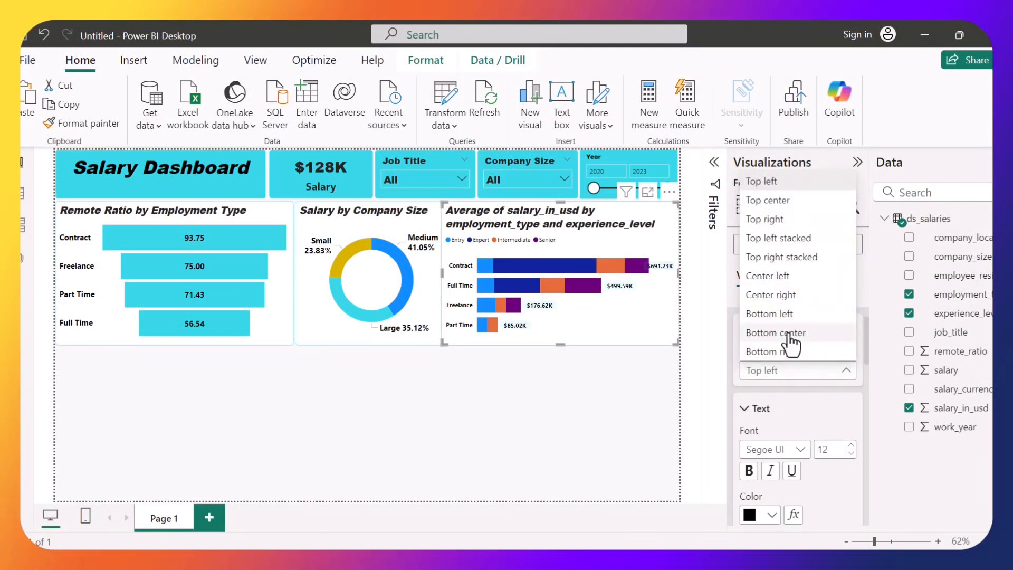
key(Escape)
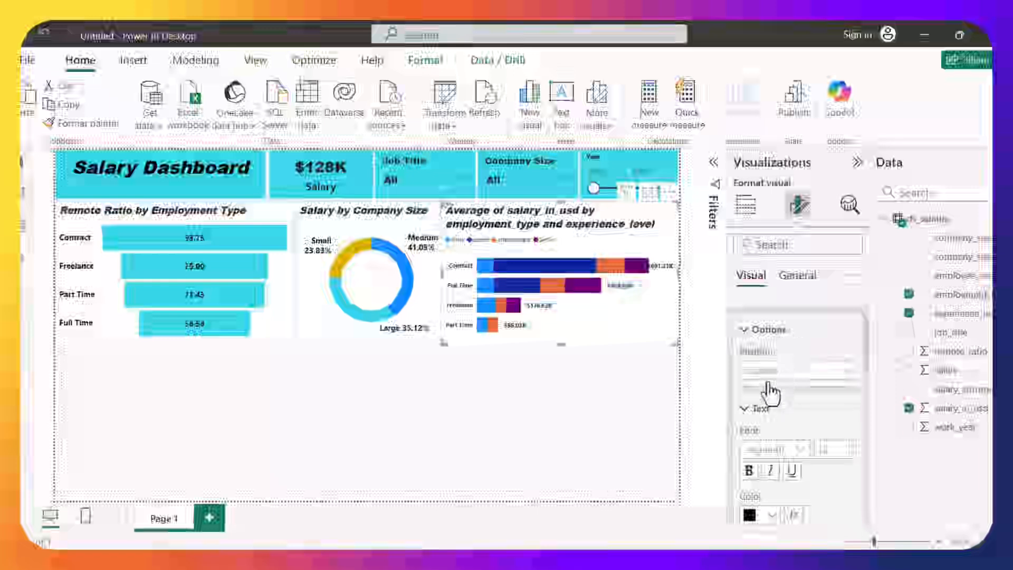
click(748, 470)
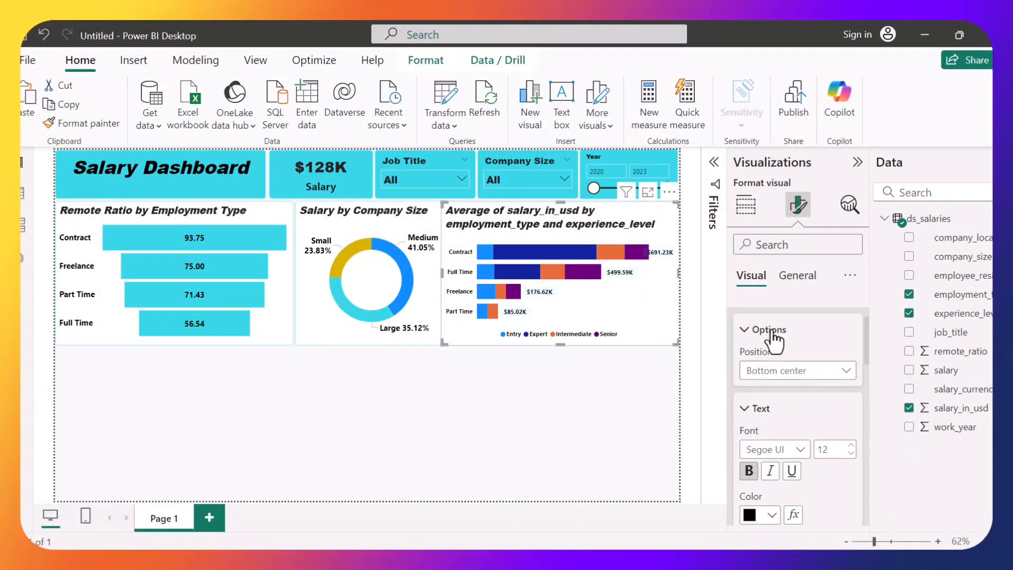
scroll(765, 337, up, 2)
click(761, 378)
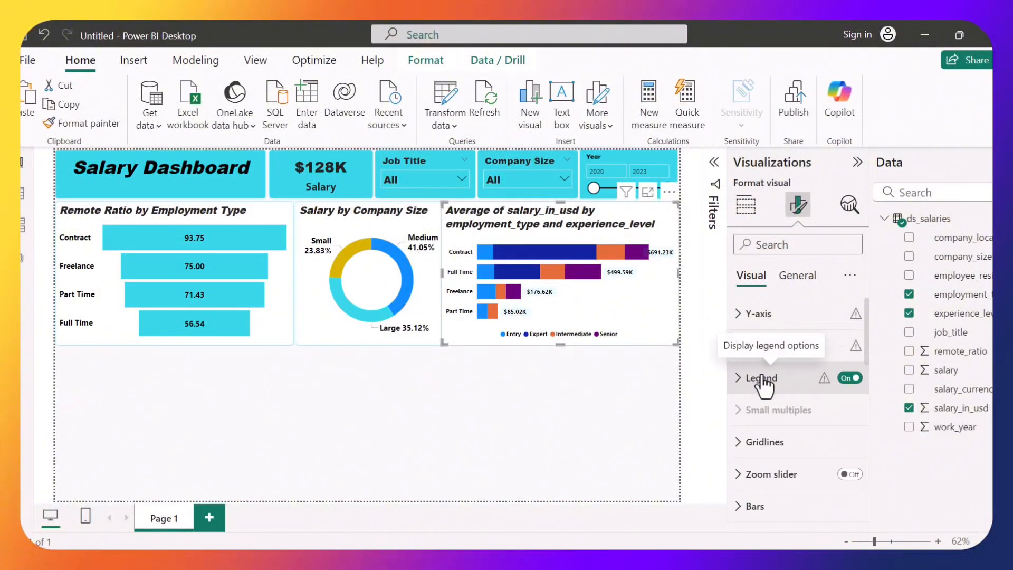
scroll(763, 488, down, 1)
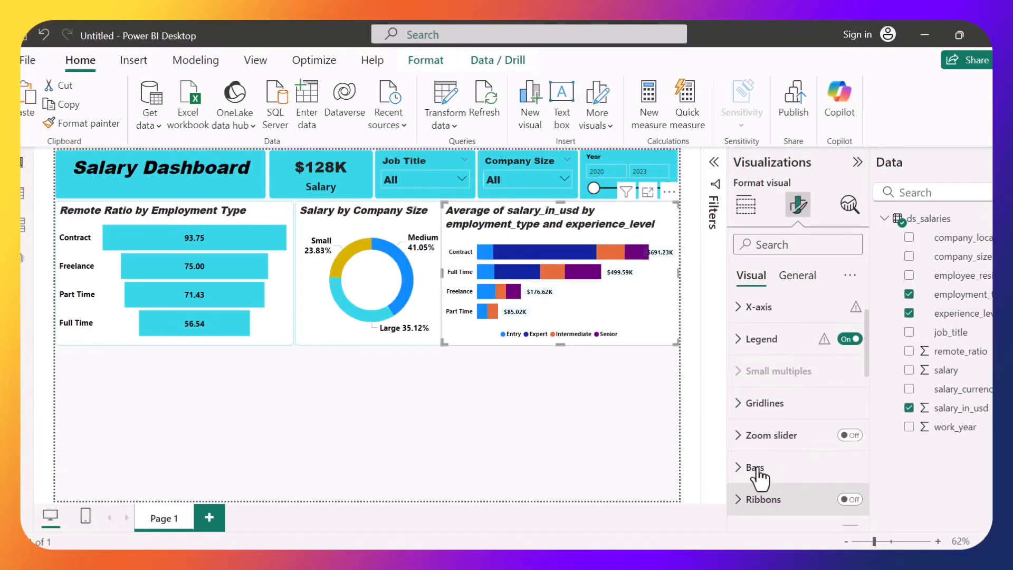
Step: Color the Expert series of the stacked bar chart in the dashboard's light cyan-blue
click(758, 470)
scroll(762, 474, down, 3)
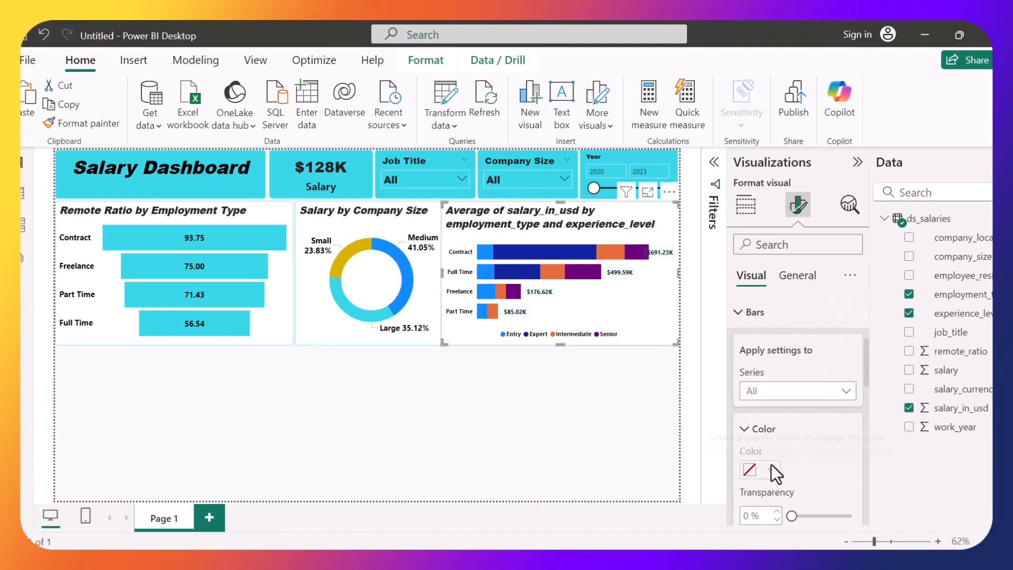
click(802, 395)
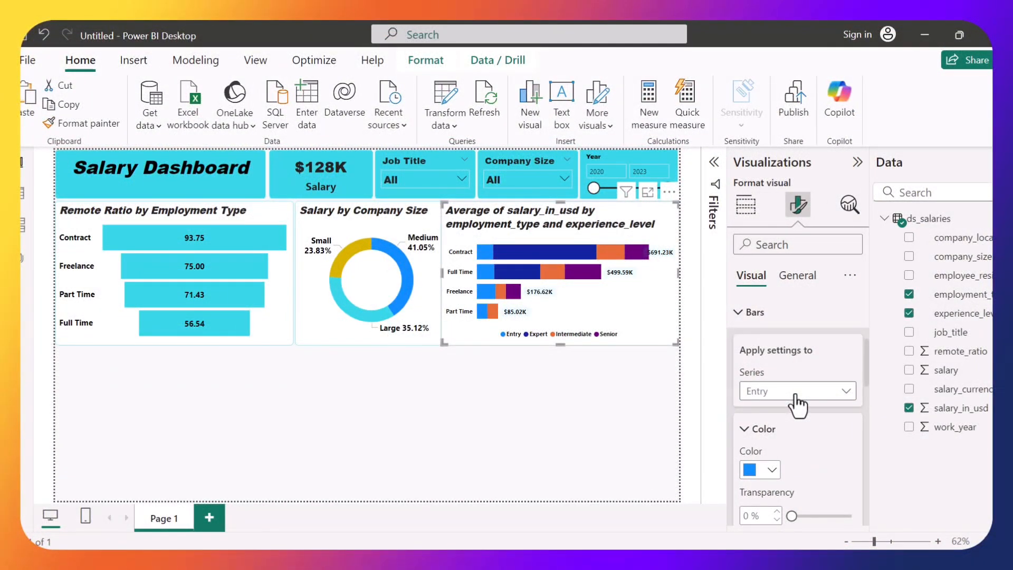
click(795, 403)
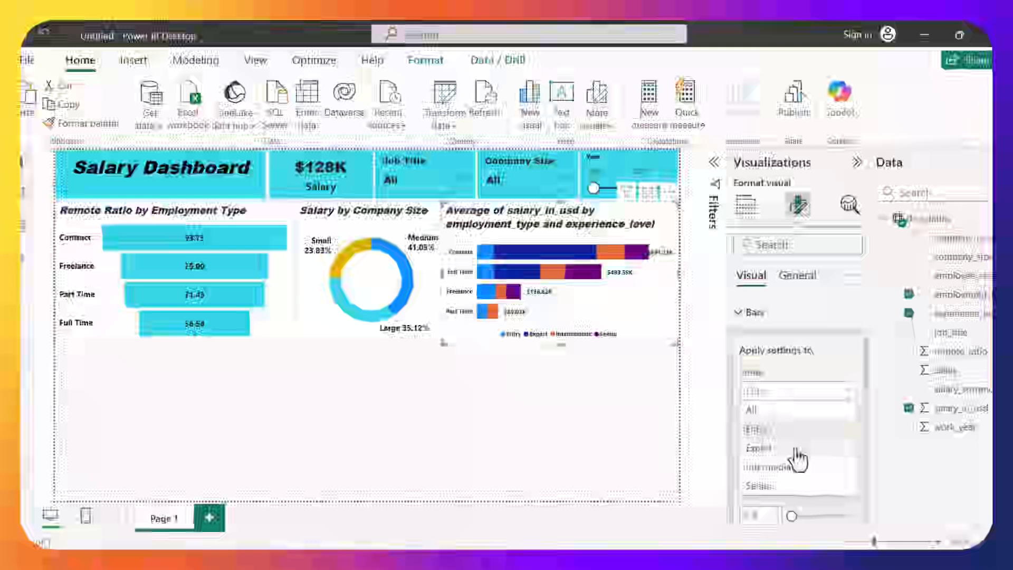
key(Escape)
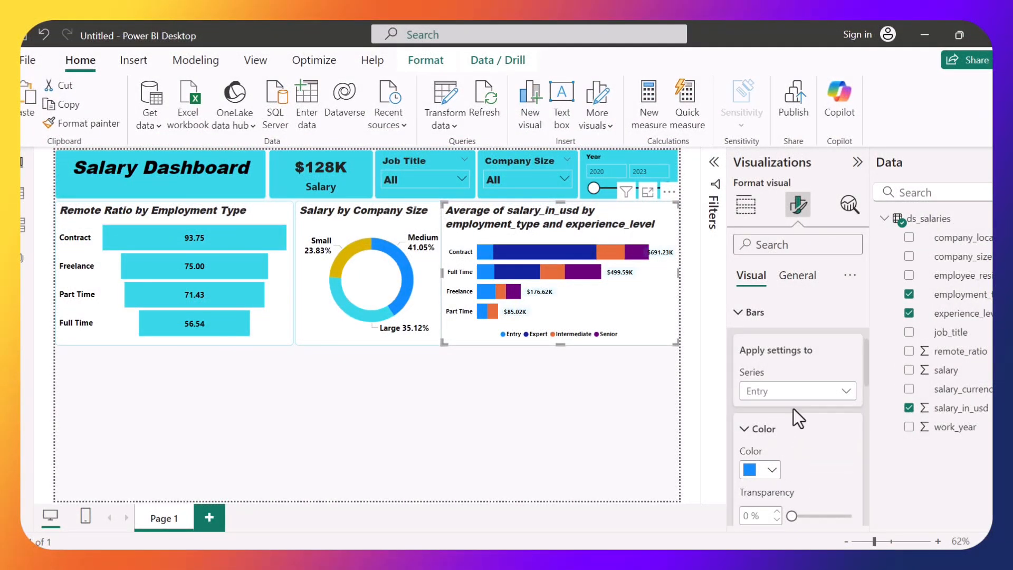
key(Down)
click(771, 470)
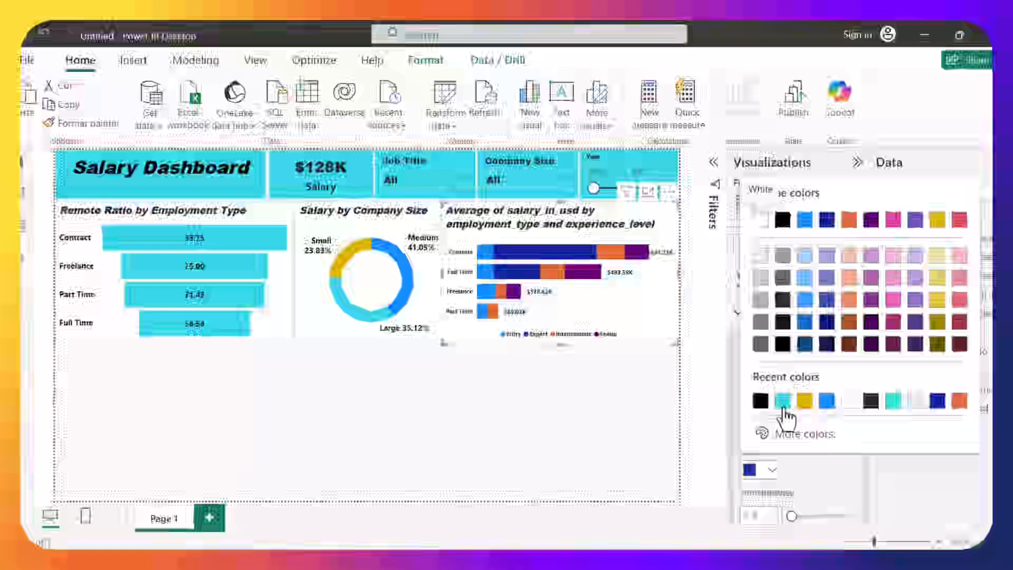
click(783, 406)
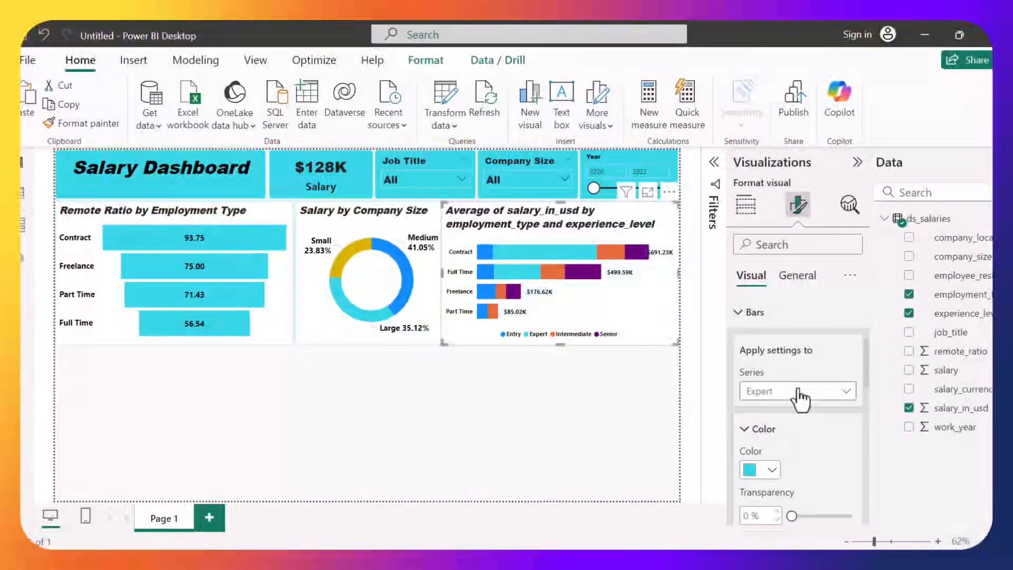
Step: Color the Intermediate series of the stacked bar chart in the recently used gold
click(799, 393)
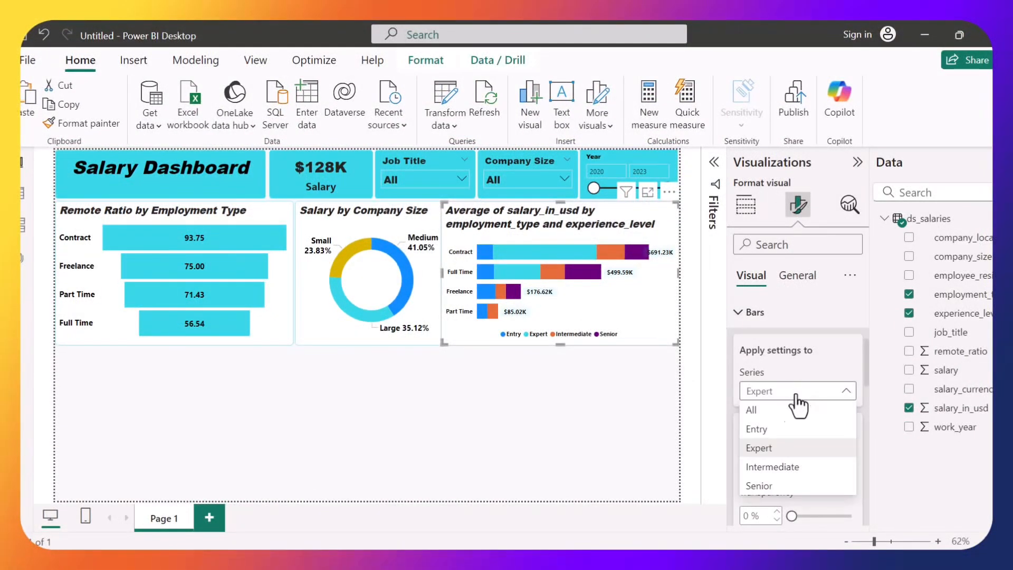
click(785, 467)
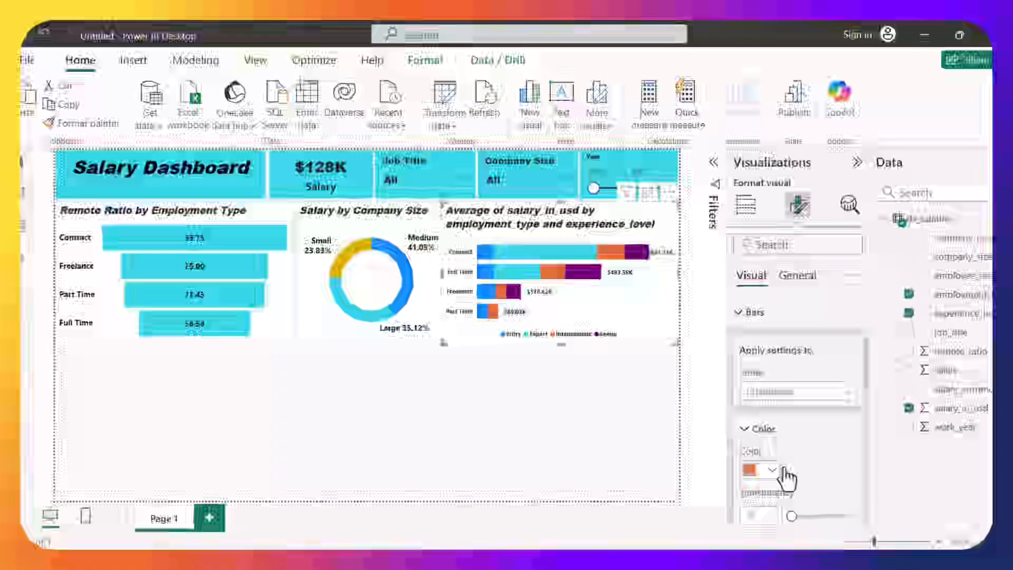
click(766, 471)
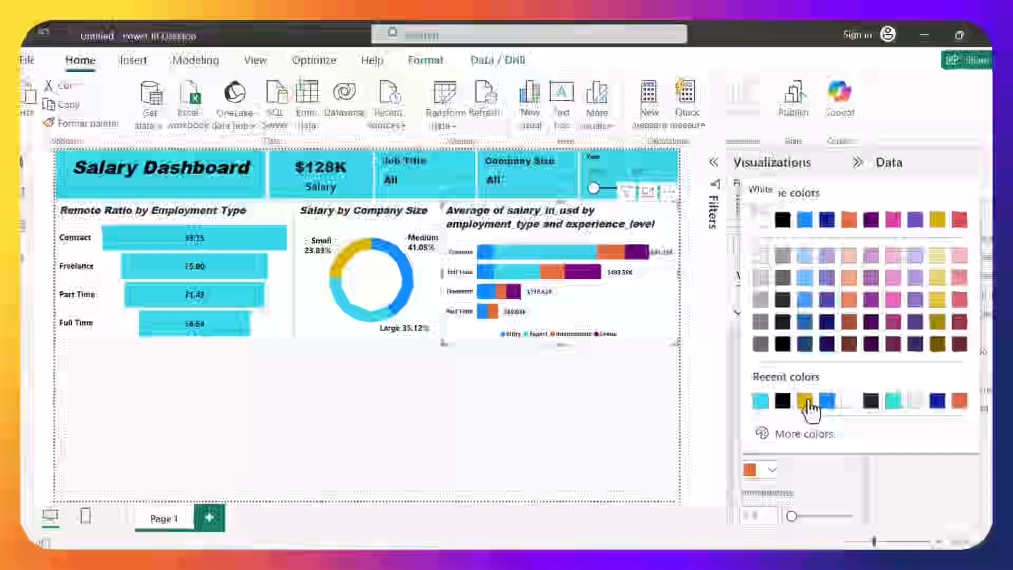
click(805, 401)
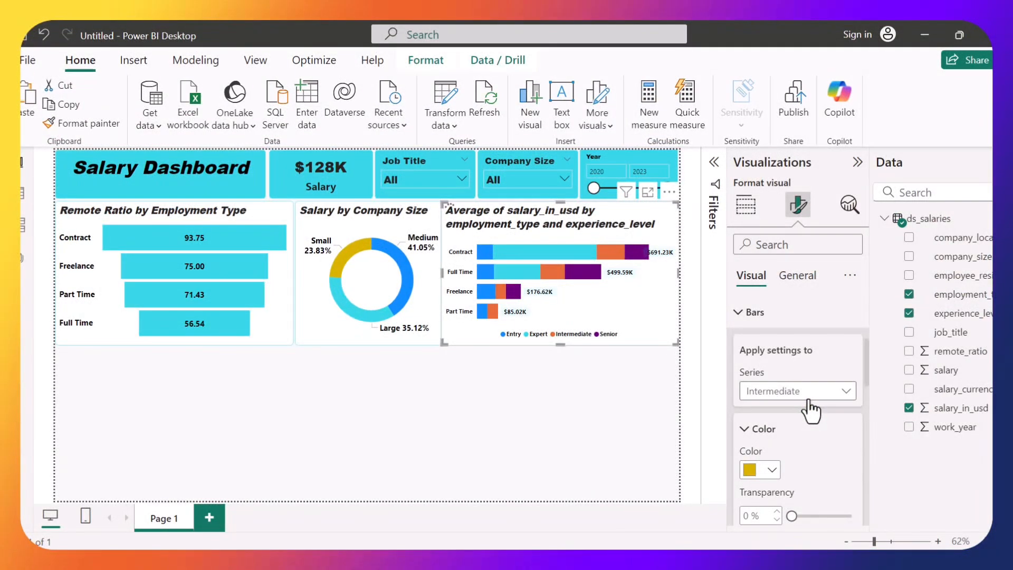
Step: Color the Senior series' bars light yellow #f0e199 (Theme color 7, 60% lighter)
click(821, 391)
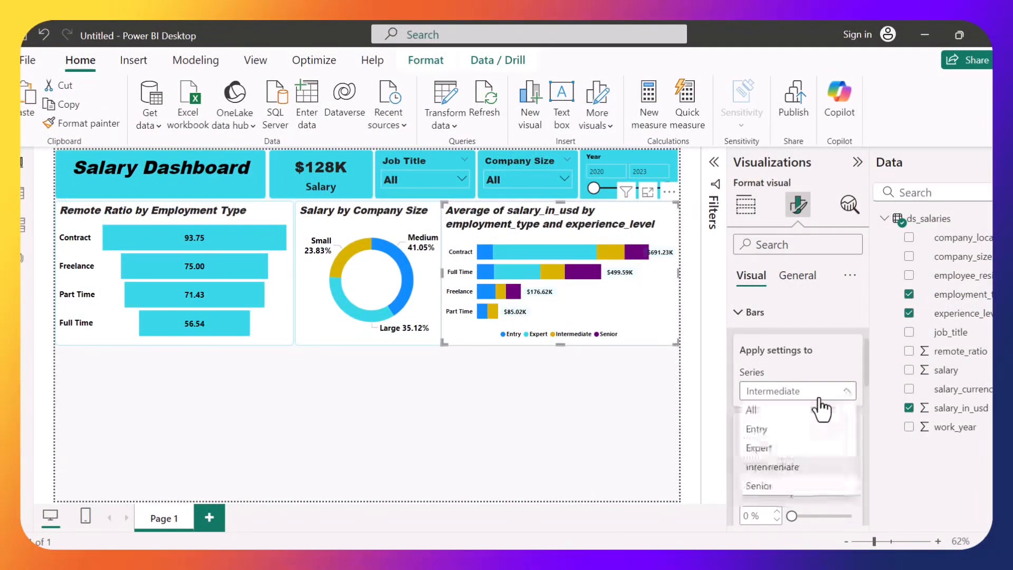
click(784, 498)
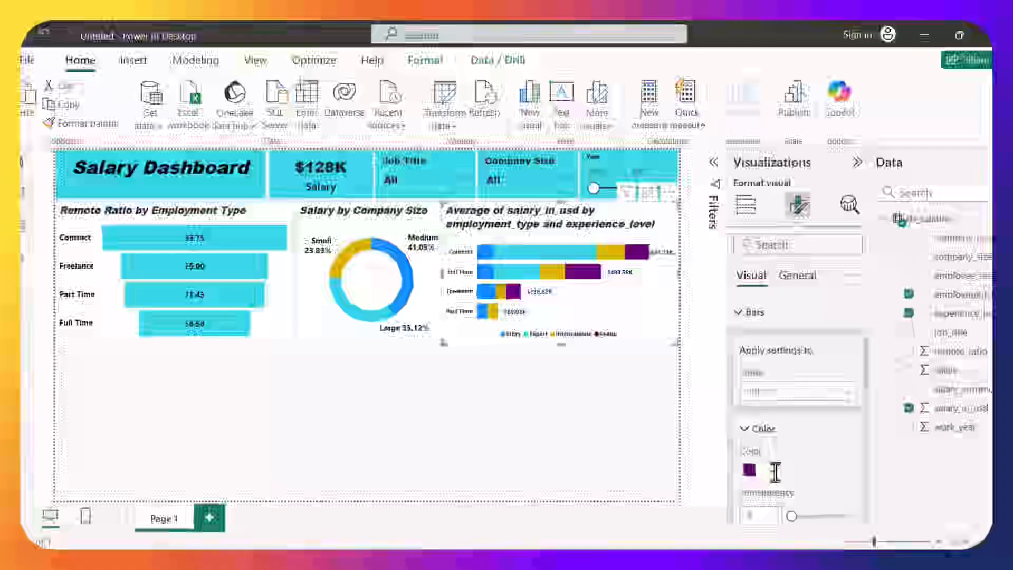
click(773, 472)
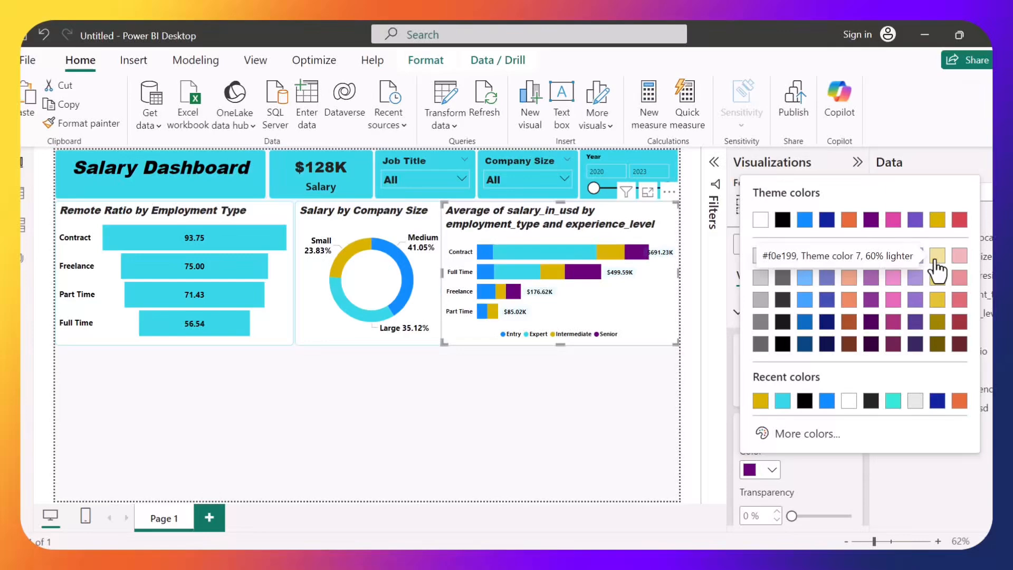
click(937, 256)
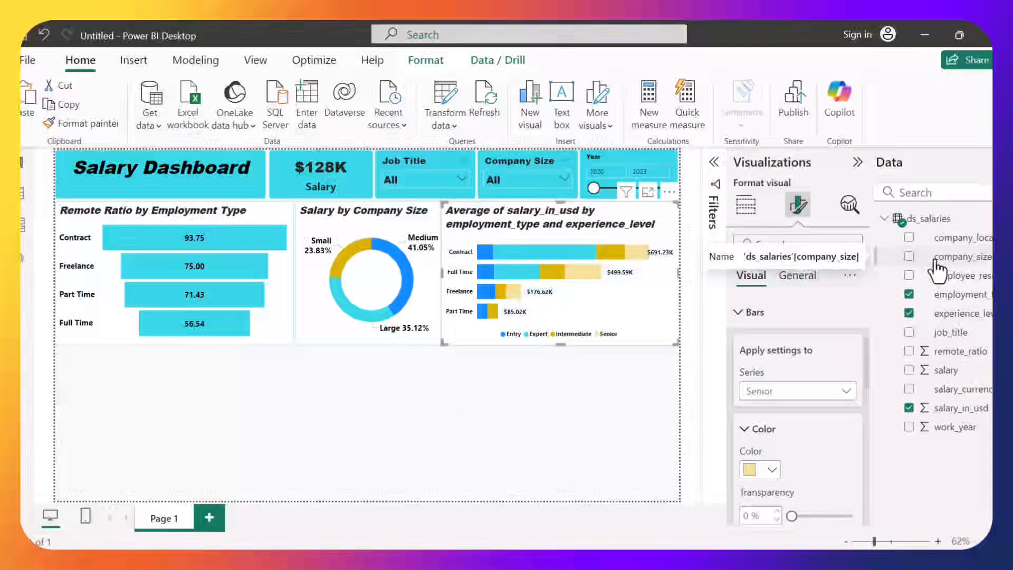
scroll(793, 337, up, 3)
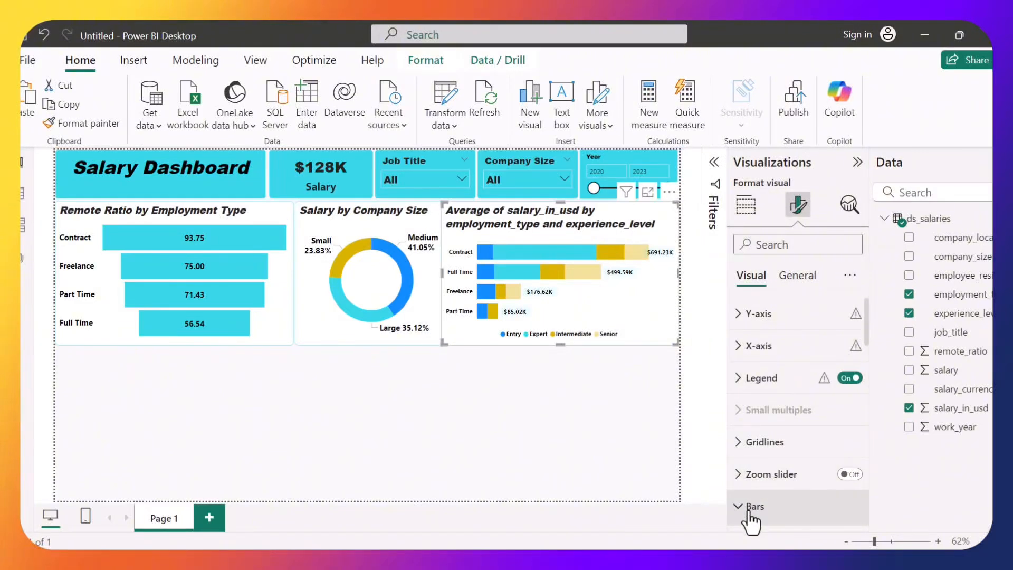
click(748, 509)
Step: Shorten the opening of the stacked bar chart's title to "Salary by", removing "Average of" and "_in_usd"
click(797, 277)
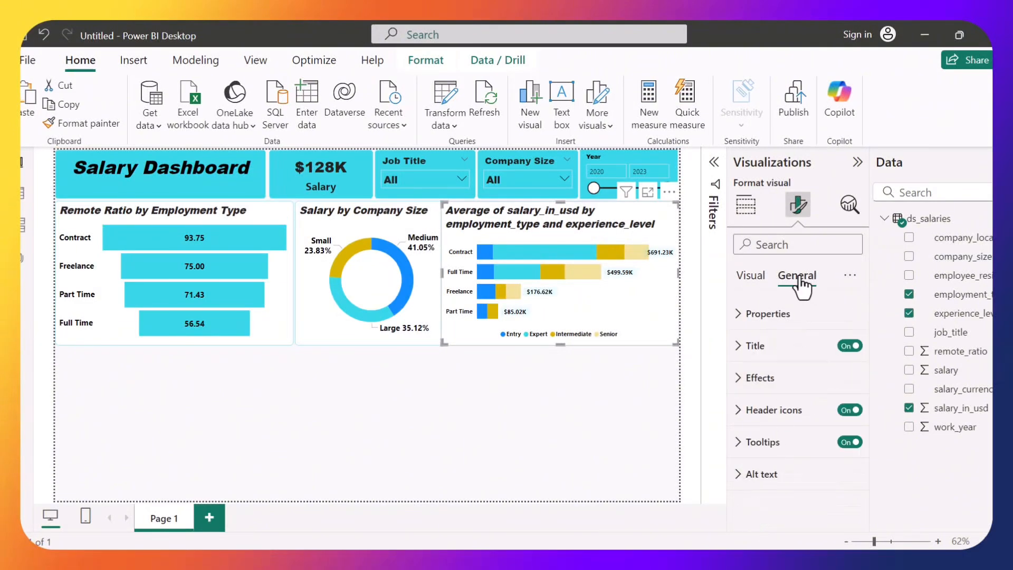
click(756, 360)
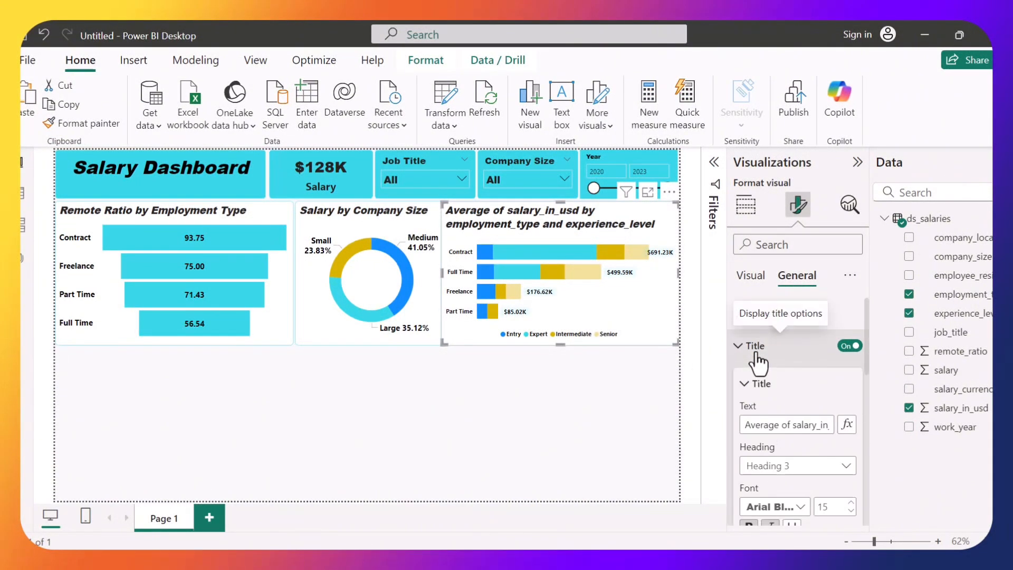
click(792, 427)
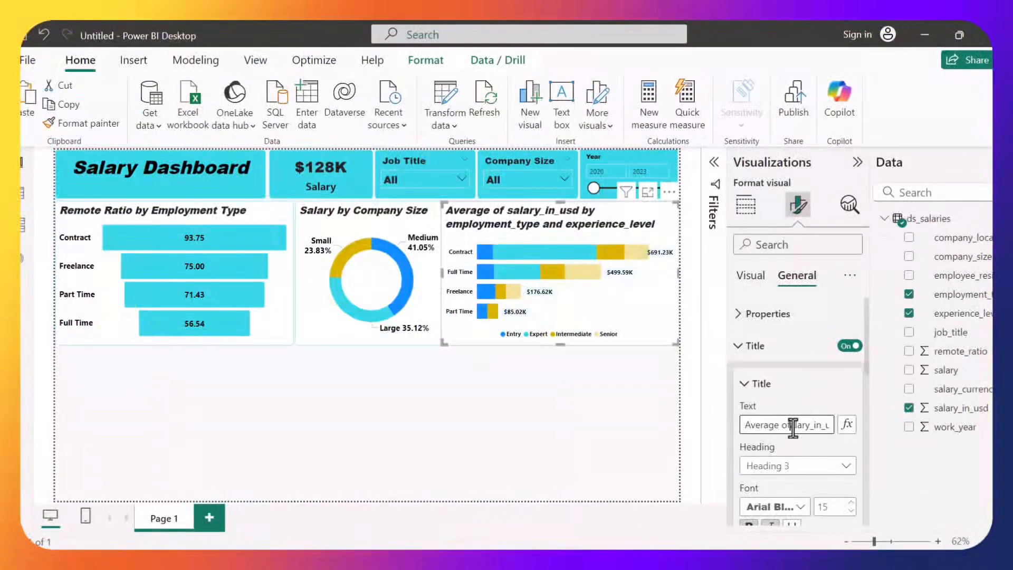
key(BackSpace)
key(BackSpace)
key(BackSpace)
key(BackSpace)
key(BackSpace)
key(BackSpace)
key(BackSpace)
key(BackSpace)
key(BackSpace)
key(BackSpace)
key(BackSpace)
key(BackSpace)
text(S)
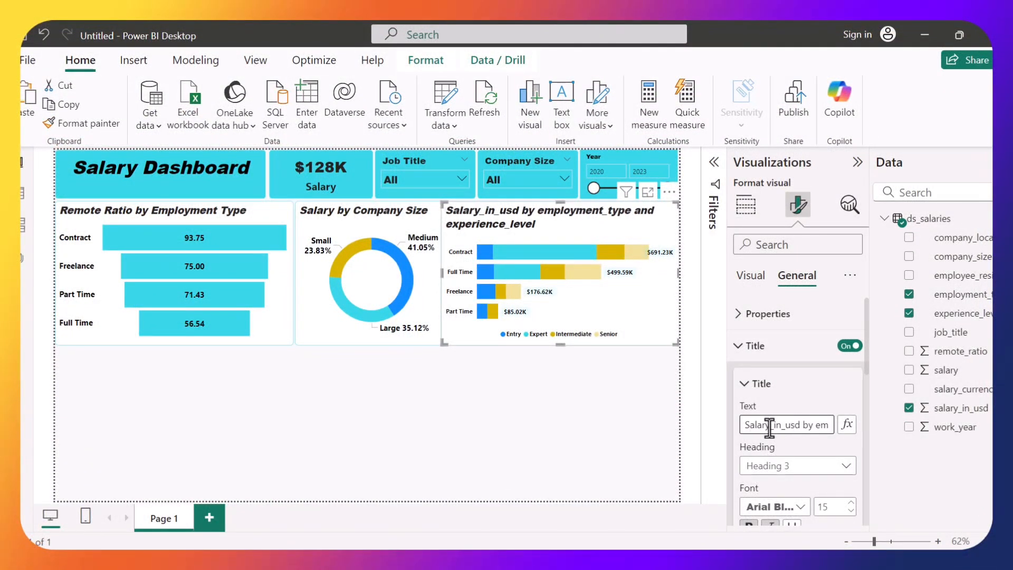
click(769, 425)
shift+click(801, 425)
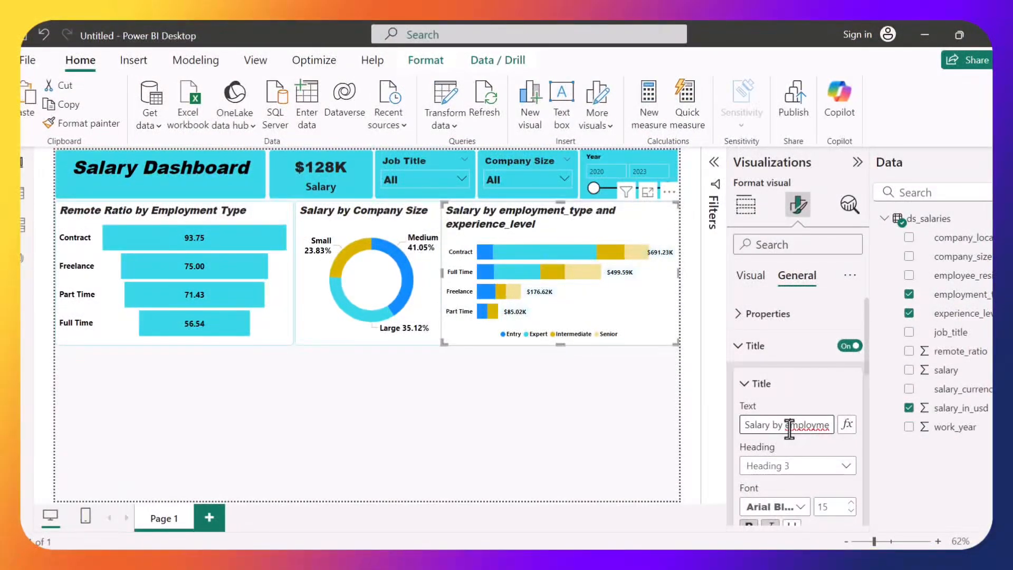
Step: Replace the field names in the chart title so that it reads "Salary by Employment Type"
click(789, 425)
key(BackSpace)
text(E)
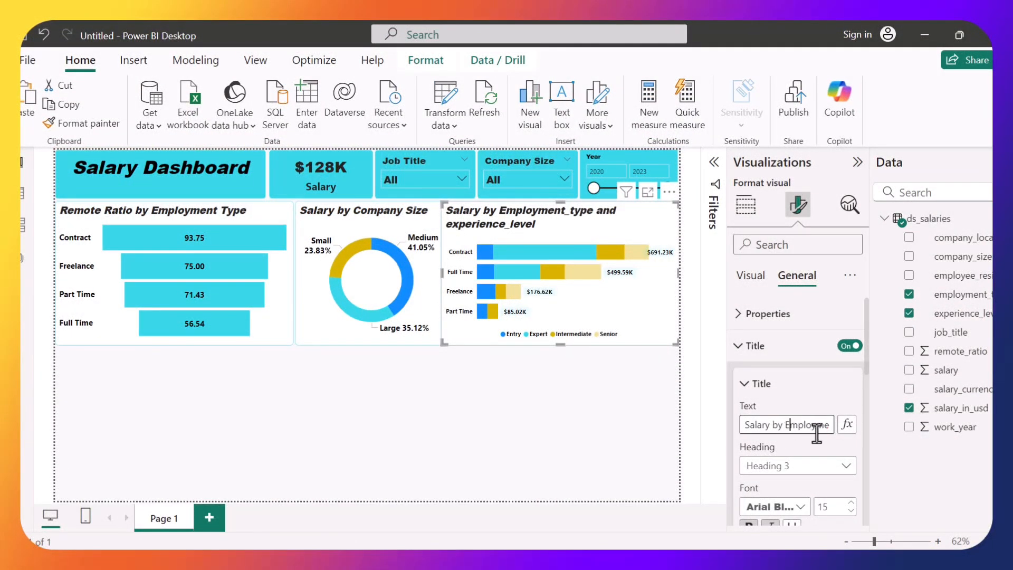
key(Right)
key(Right)
key(Right)
key(Right)
key(Right)
key(Right)
key(Right)
key(Right)
key(Right)
key(Right)
key(Right)
key(Right)
key(Right)
key(Right)
key(Right)
key(Right)
key(Right)
key(Right)
key(Right)
key(Right)
drag(760, 425, 841, 439)
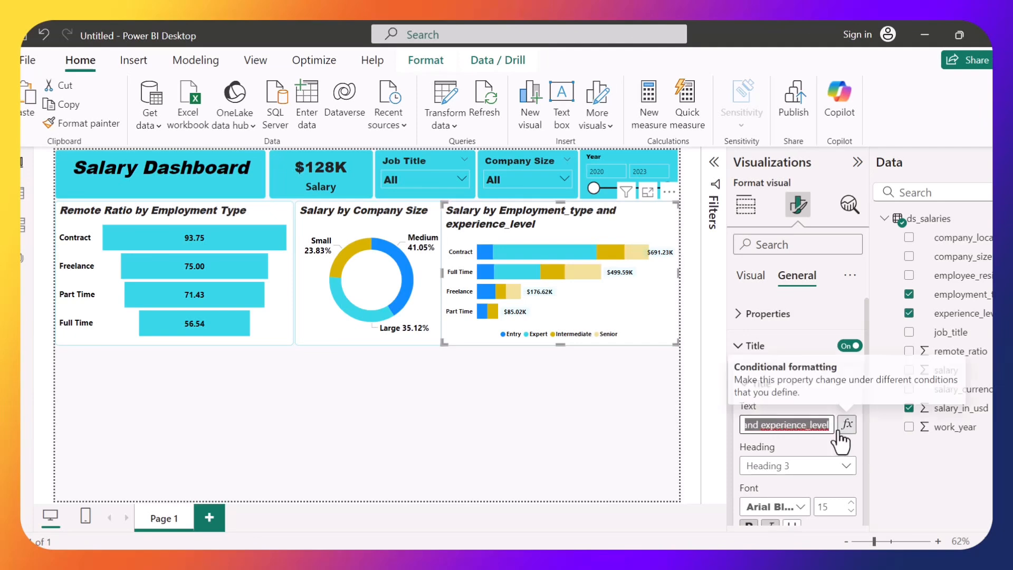
key(BackSpace)
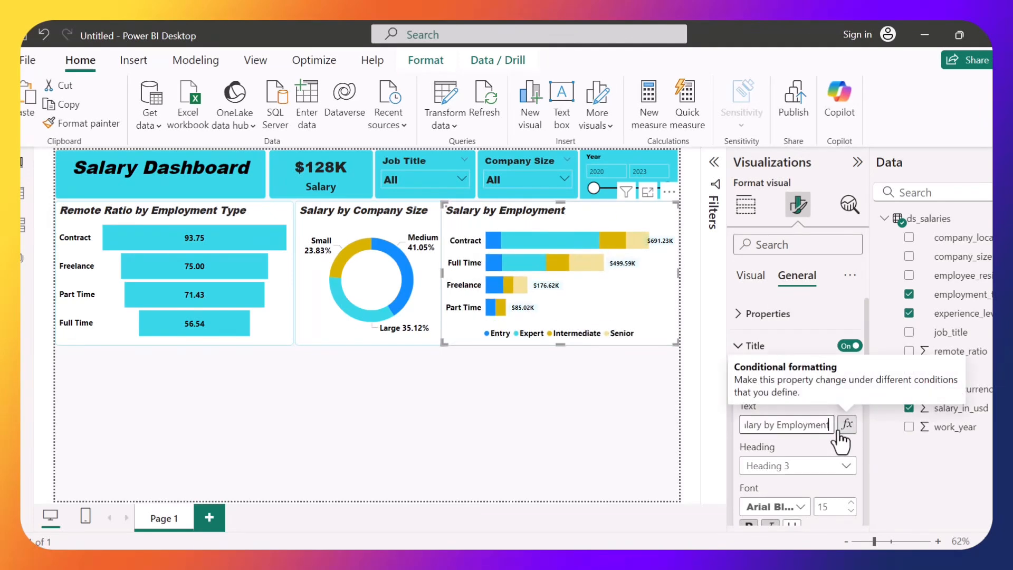
text(Type)
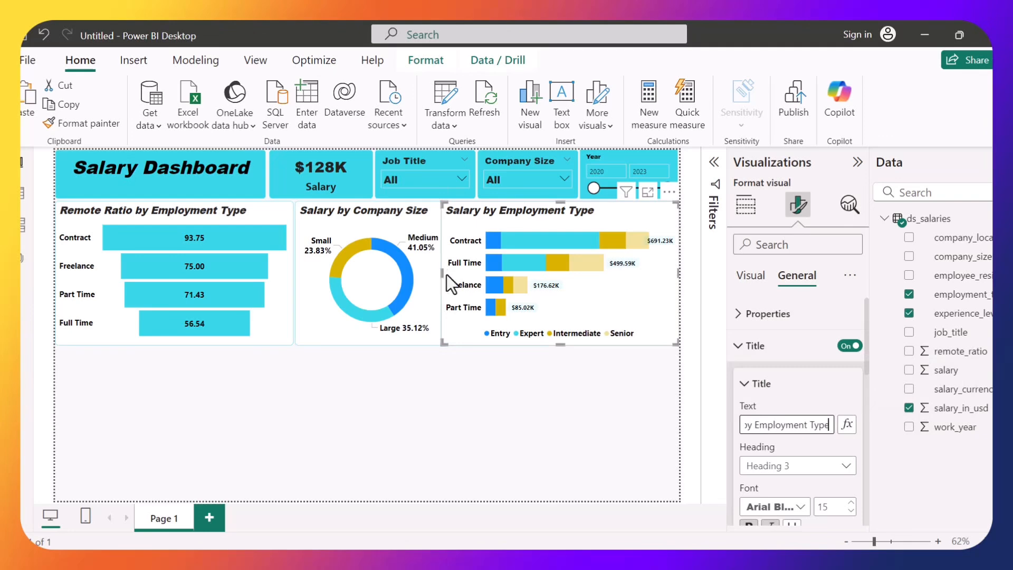
Step: Narrow the Salary by Employment Type chart from its left edge and set its width to 470
drag(447, 275, 449, 275)
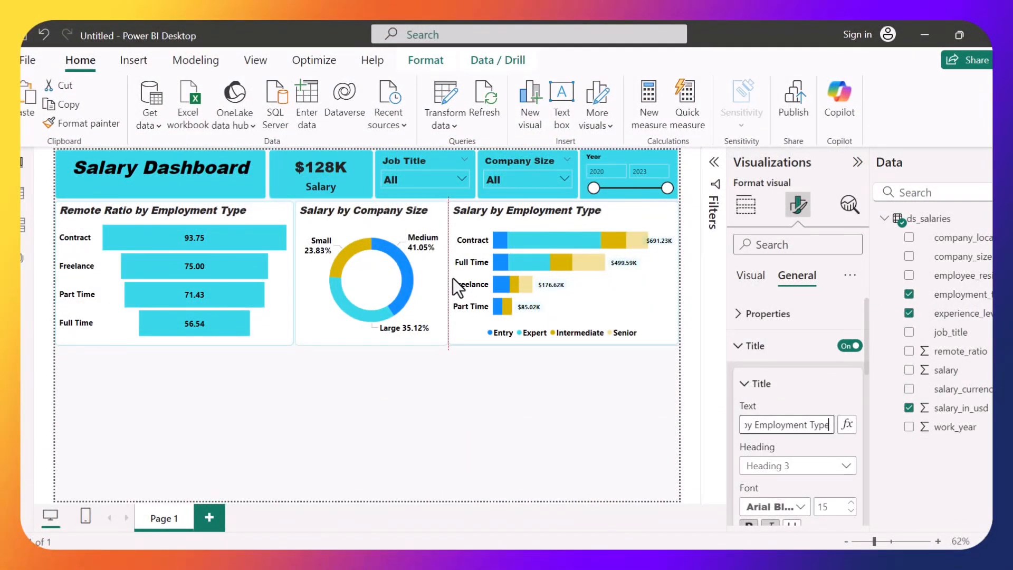
drag(453, 278, 455, 278)
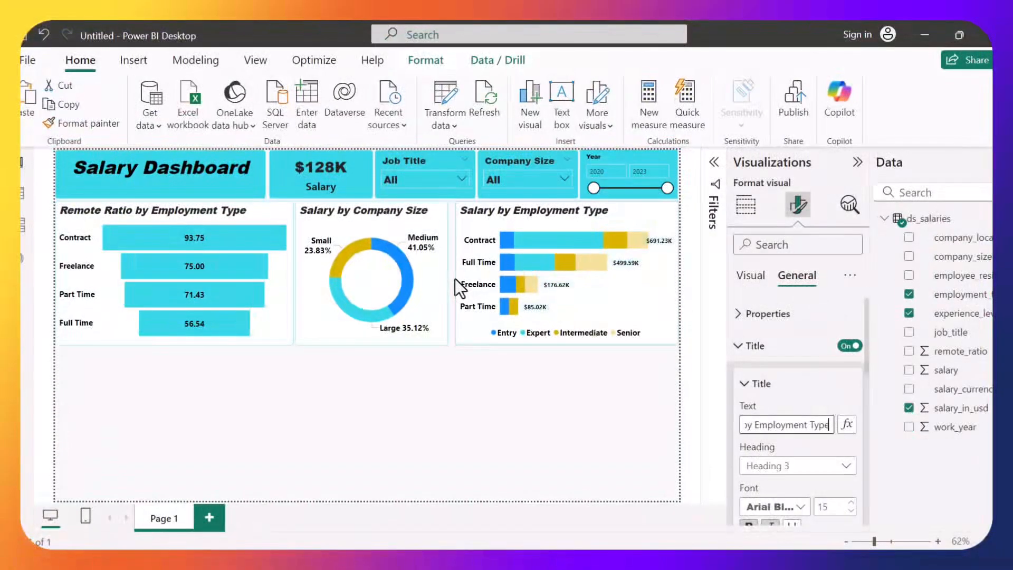
drag(454, 278, 450, 278)
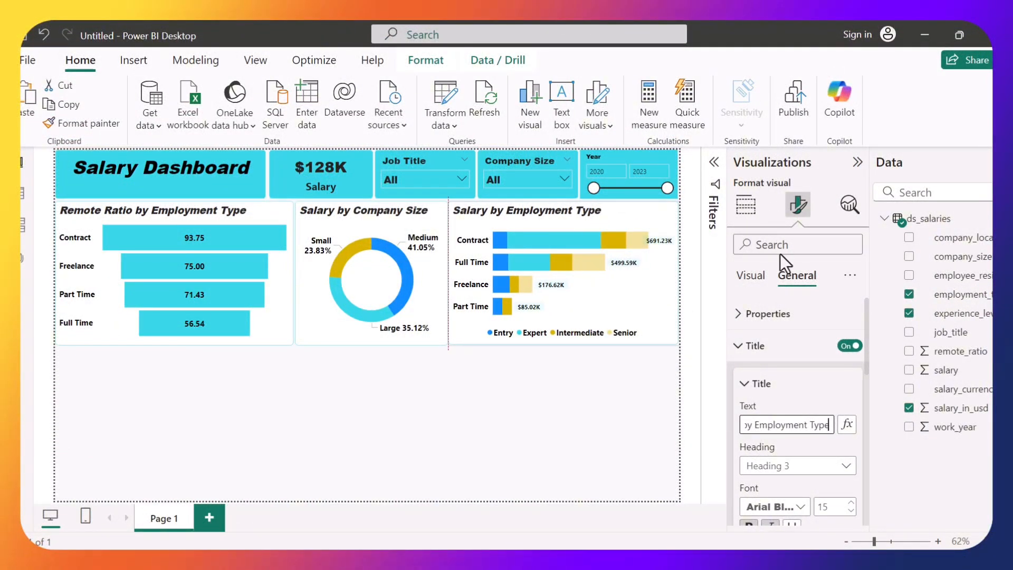
click(774, 315)
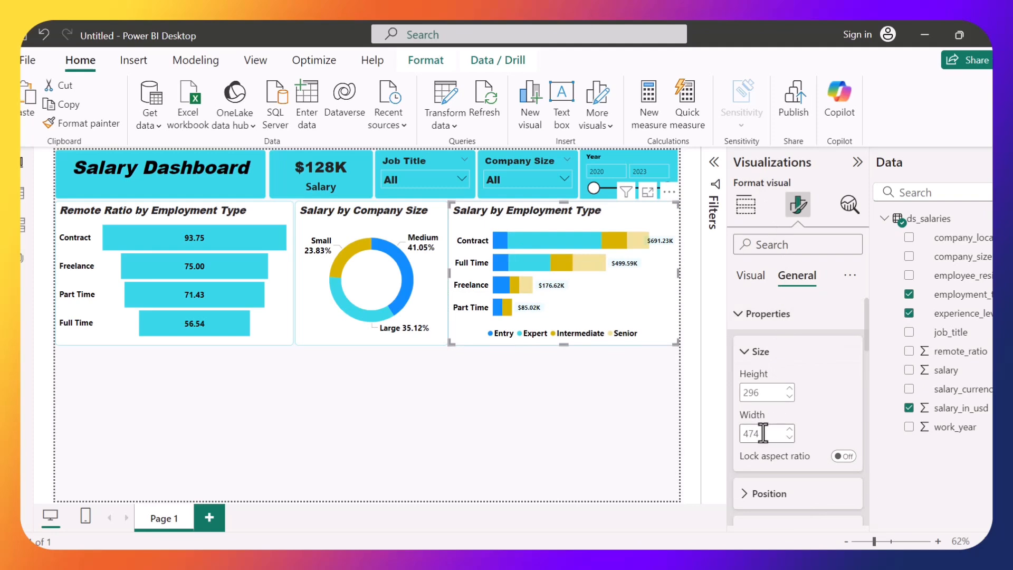
text(470)
key(Return)
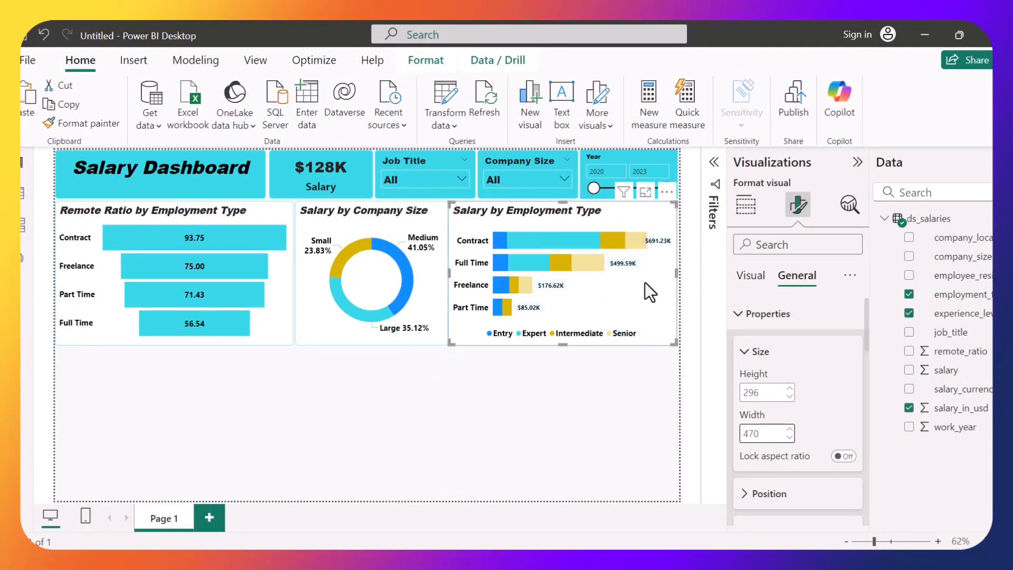
click(447, 369)
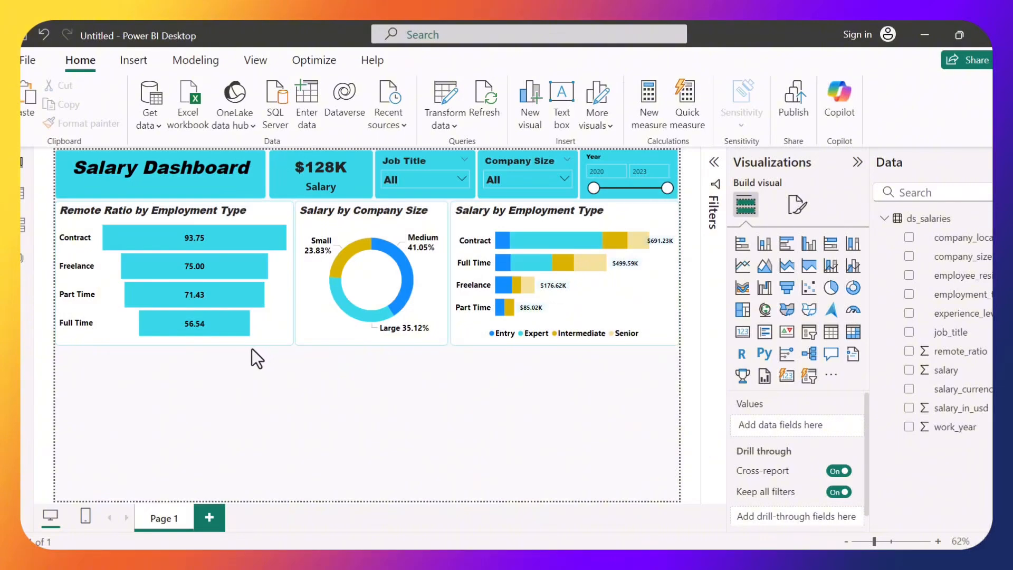
Step: Duplicate the Salary by Employment Type chart, place the copy below the Remote Ratio funnel and extend its top edge up to the row above
click(624, 286)
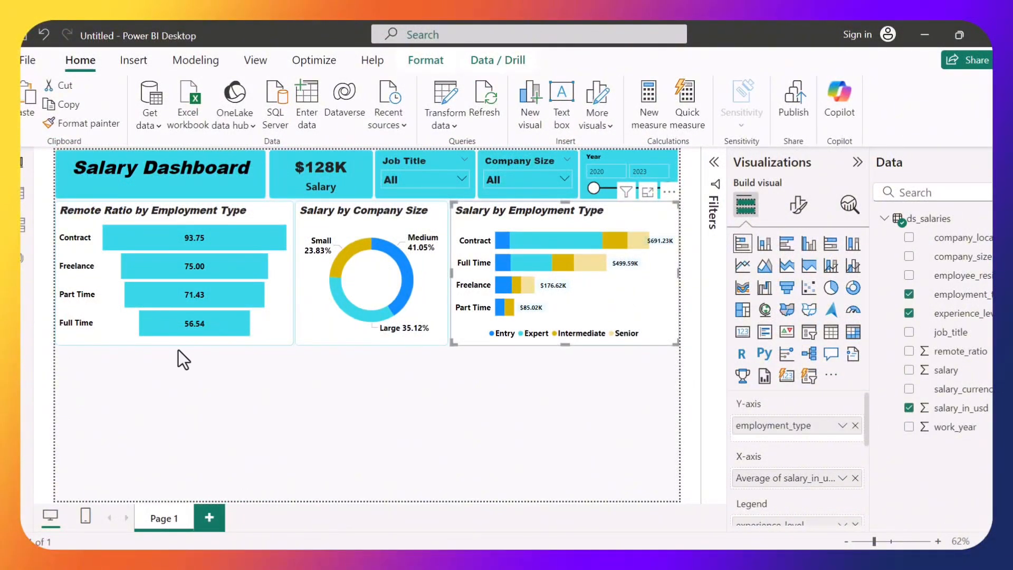
click(176, 381)
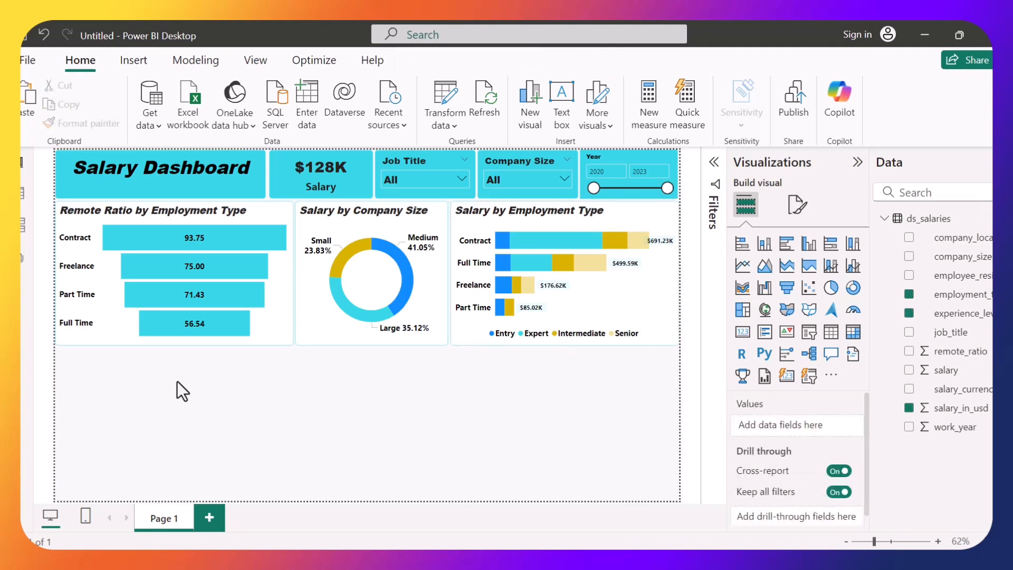
click(590, 313)
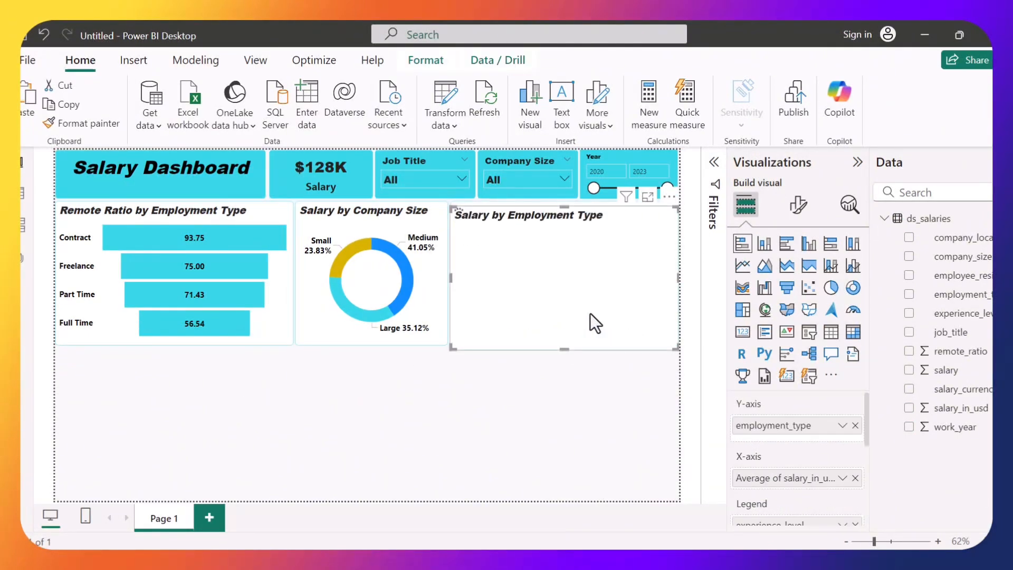
key(ctrl+c)
key(ctrl+v)
drag(577, 325, 115, 457)
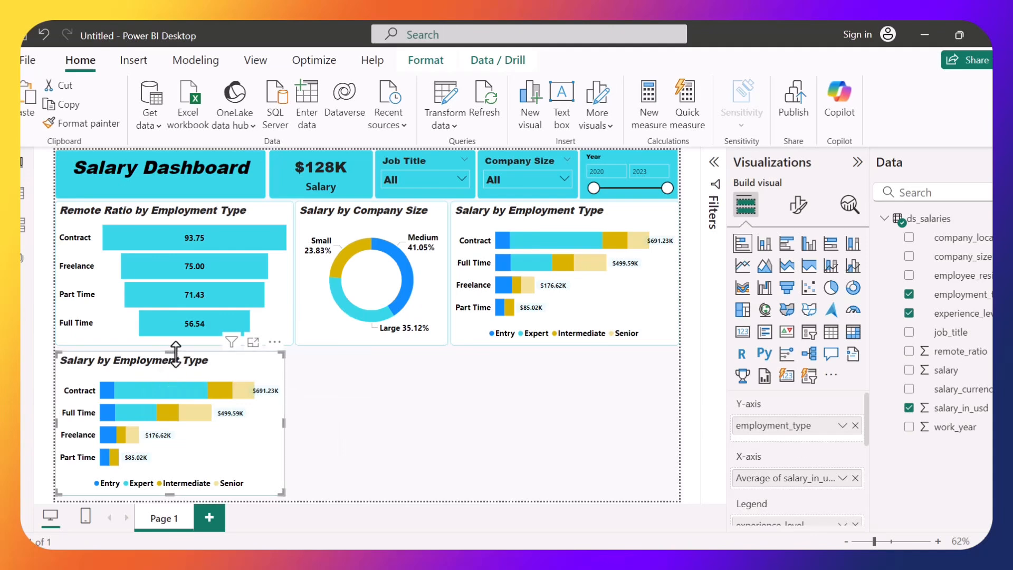
drag(166, 352, 174, 348)
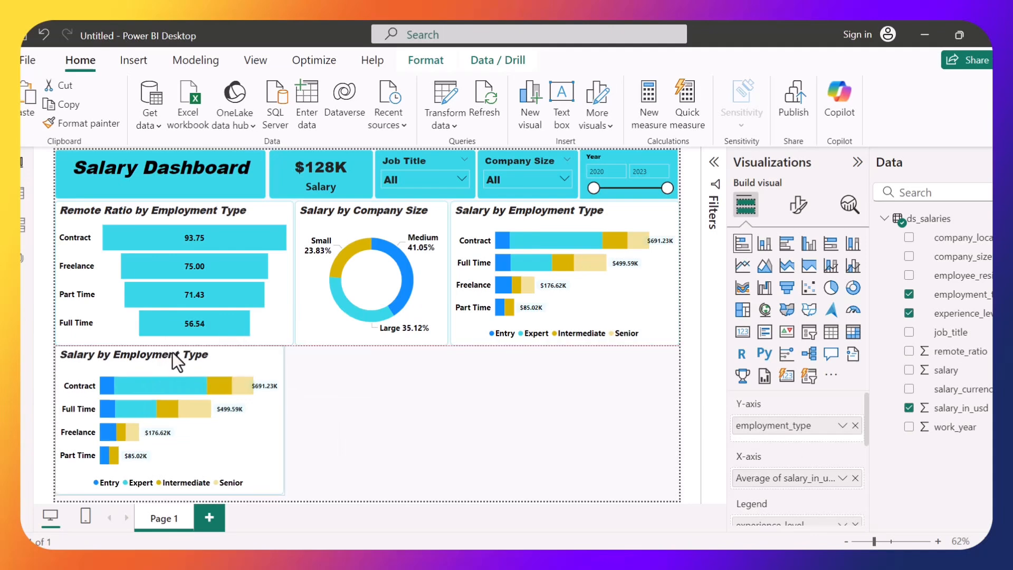
Step: Move the duplicated bar chart slightly down and replace its experience_level and employment_type fields with job_title
drag(204, 435, 205, 440)
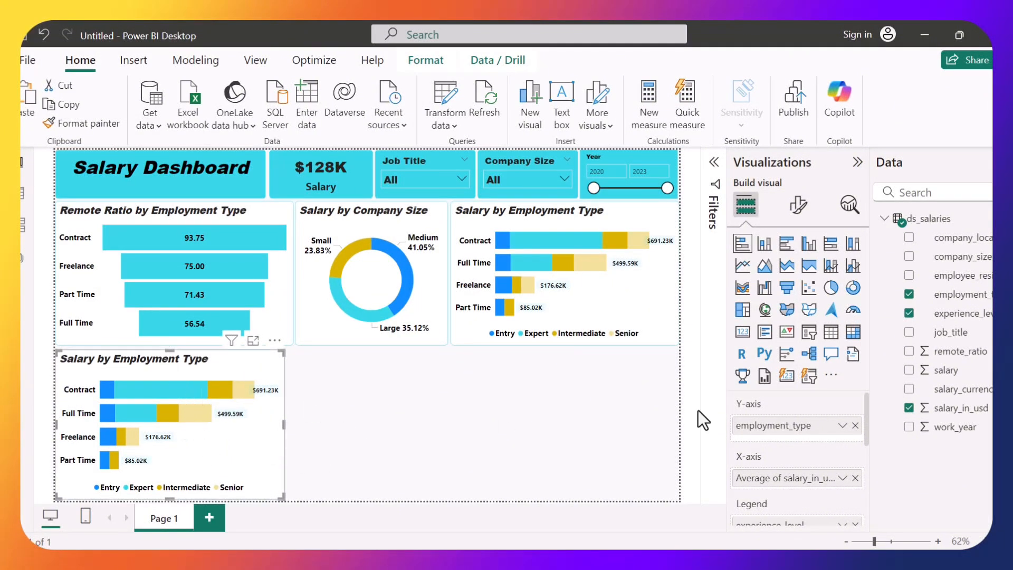
click(909, 312)
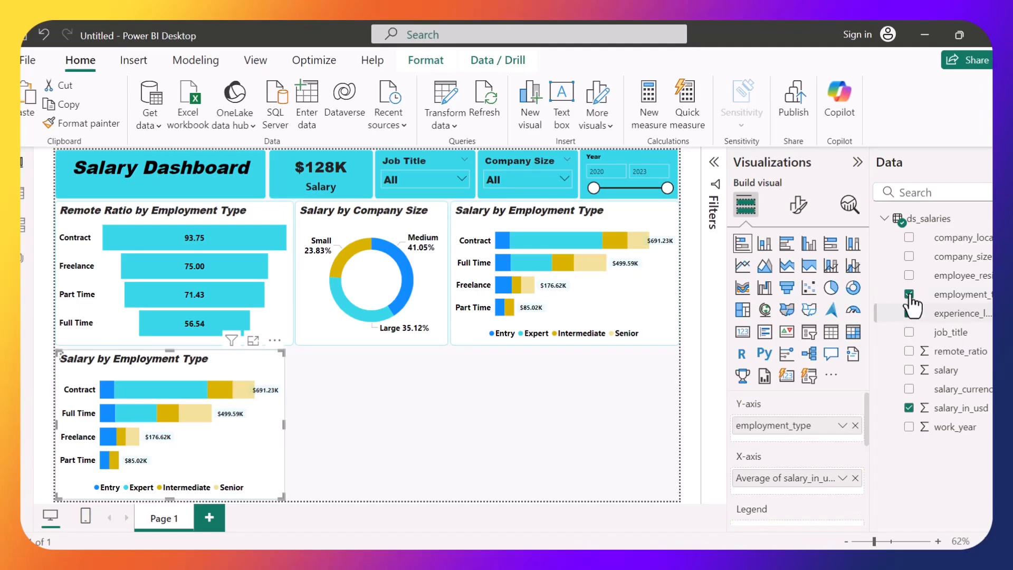
click(909, 293)
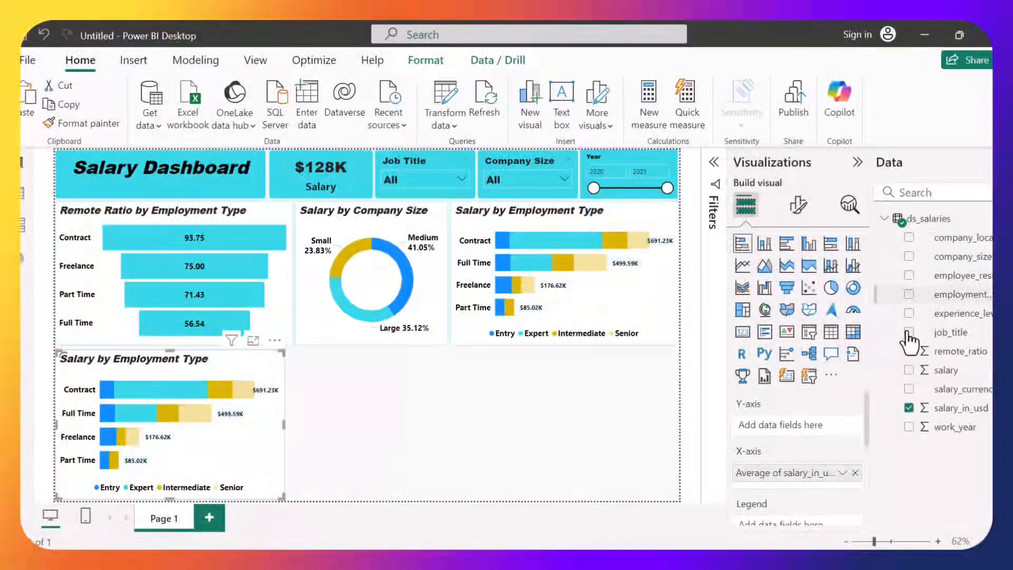
click(908, 332)
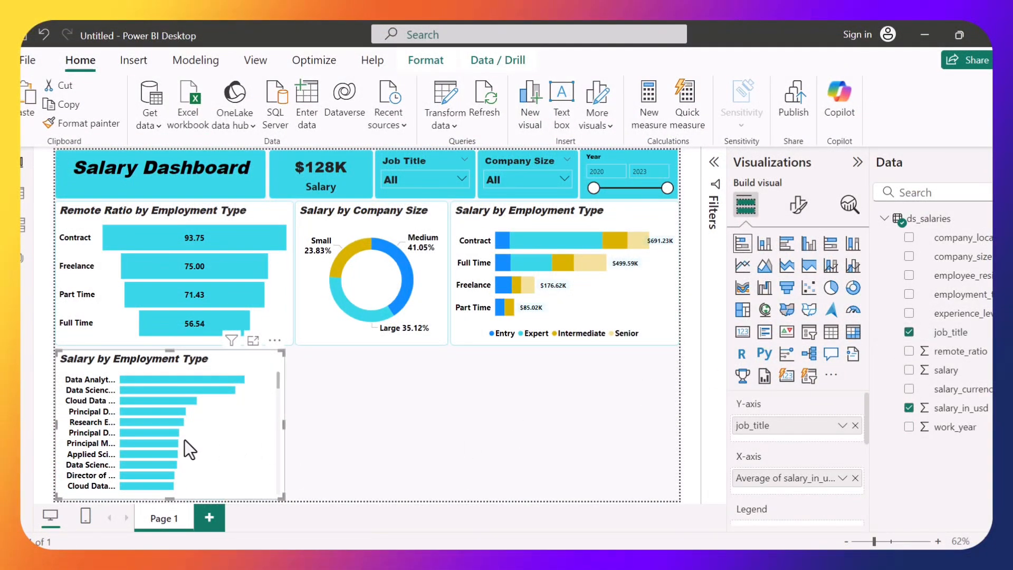
scroll(185, 439, down, 10)
scroll(184, 439, up, 10)
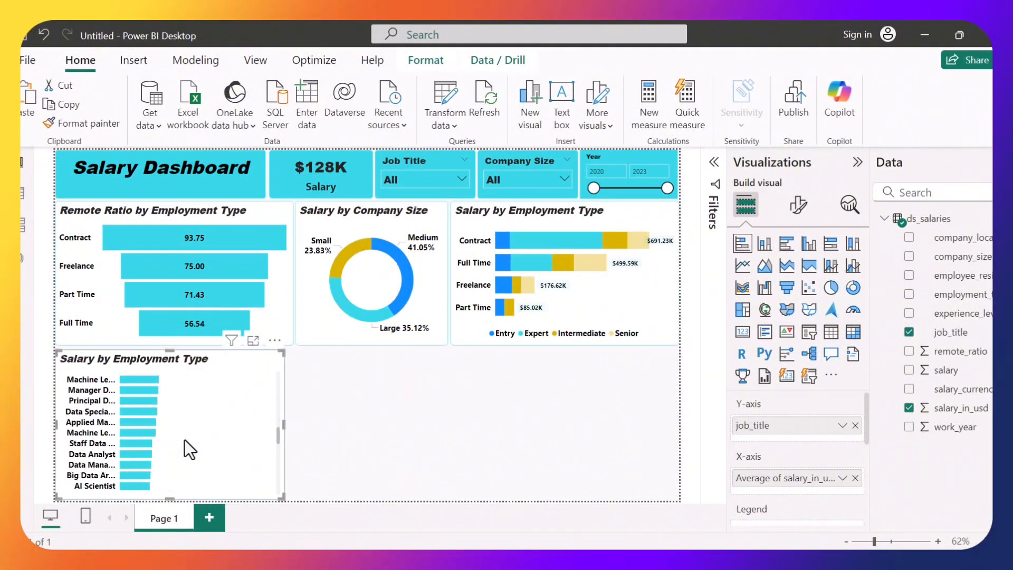
Step: Change the chart's job_title filter to the Top N type, showing the top 5 items
click(714, 168)
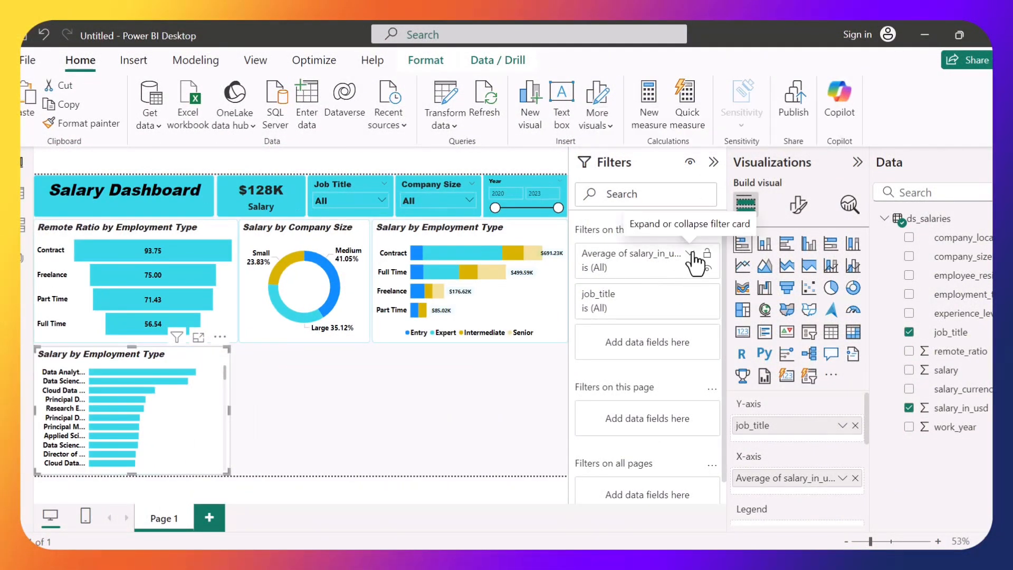
click(689, 295)
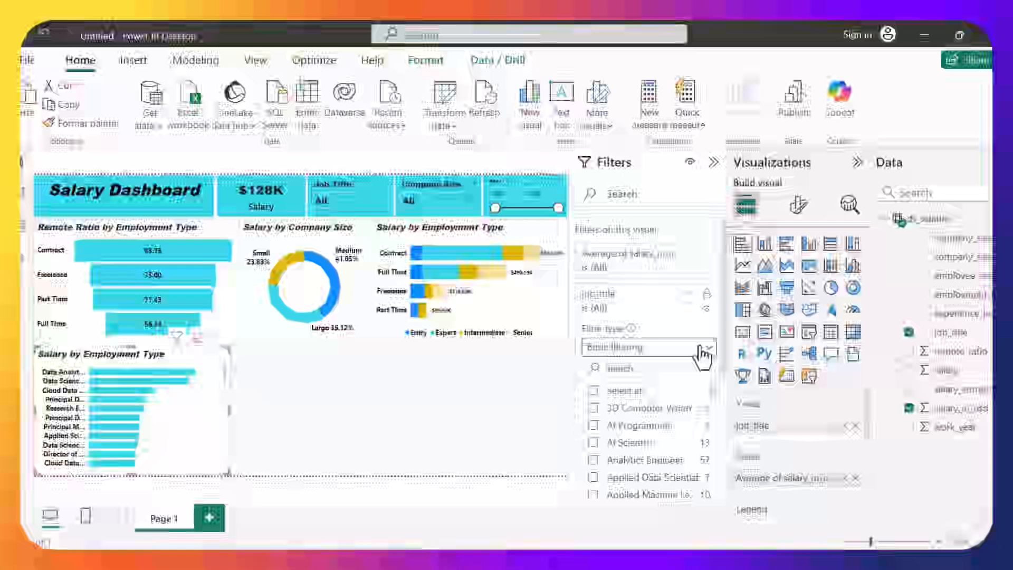
click(707, 347)
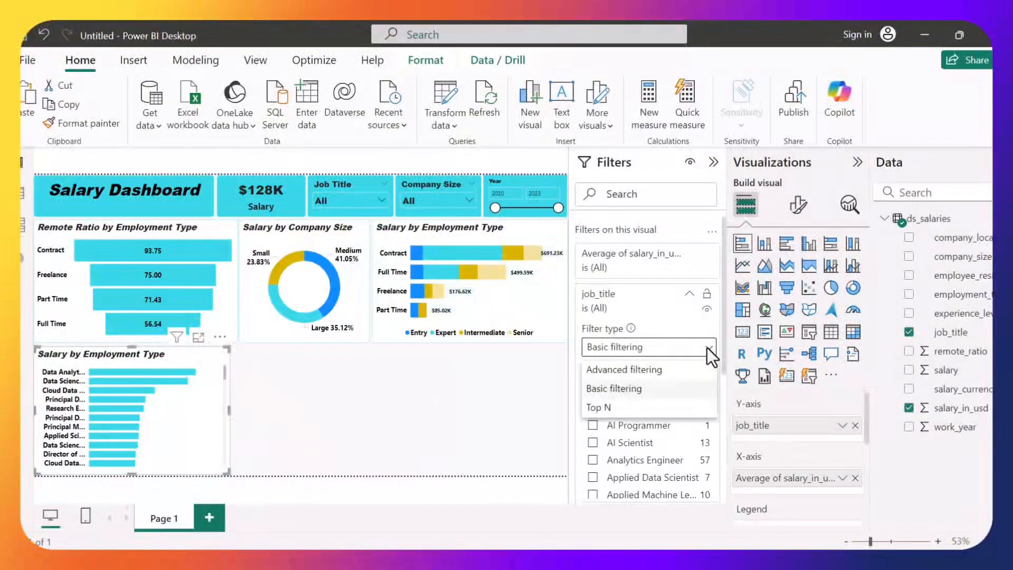
click(613, 413)
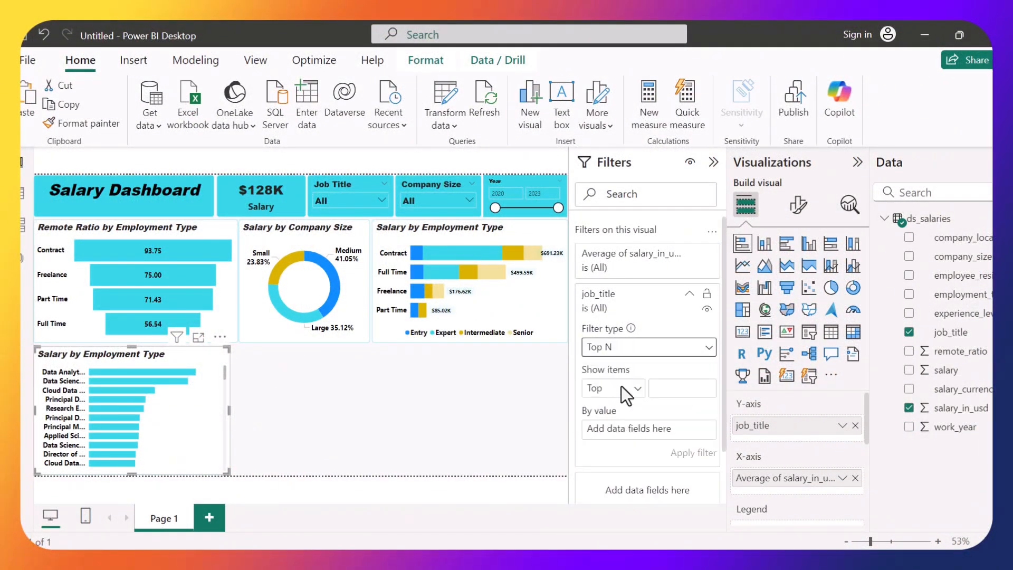
click(663, 388)
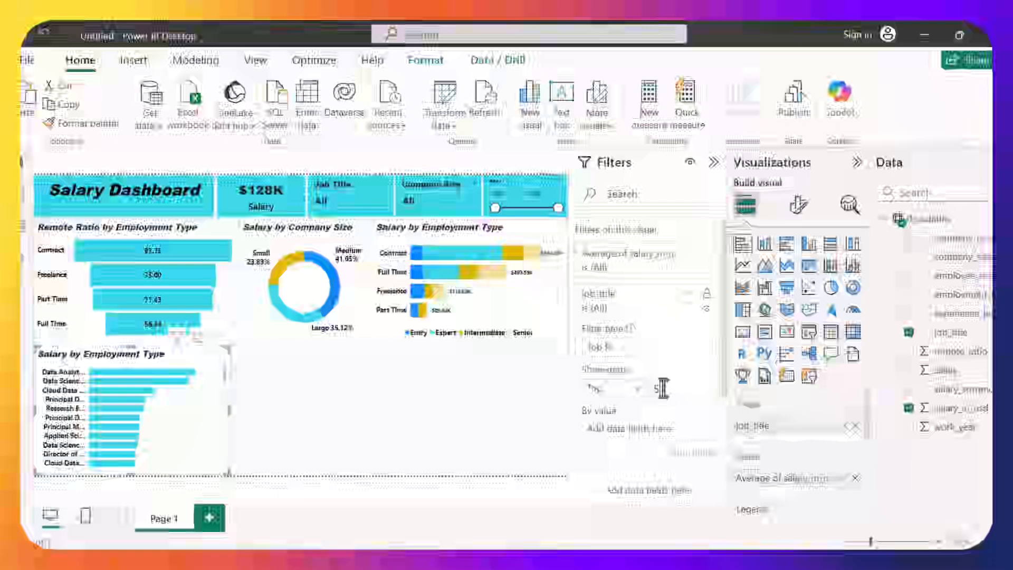
text(5)
Step: Base the Top N filter on the average of salary_in_usd, apply it and collapse the filters
drag(929, 417, 644, 425)
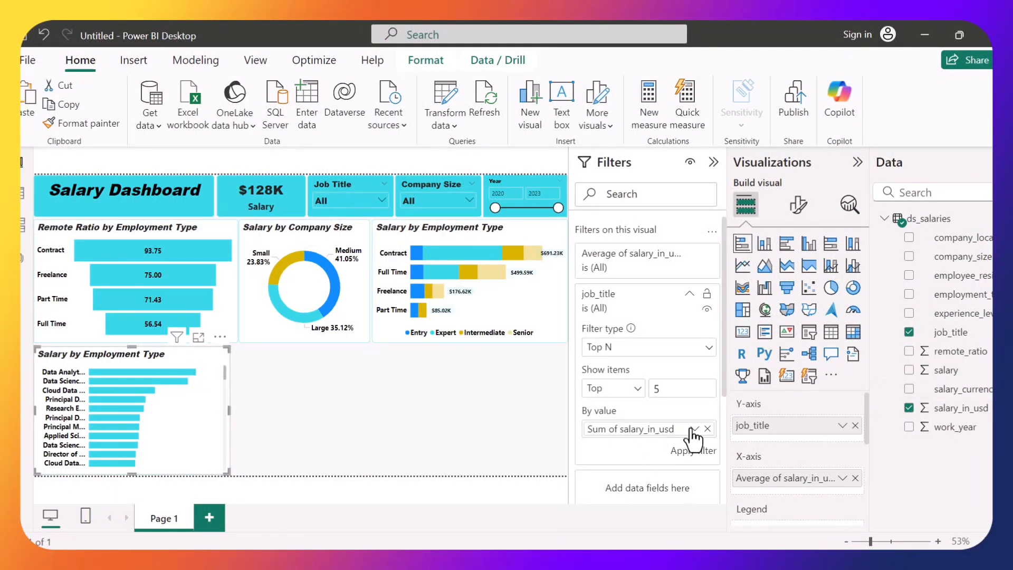
click(694, 429)
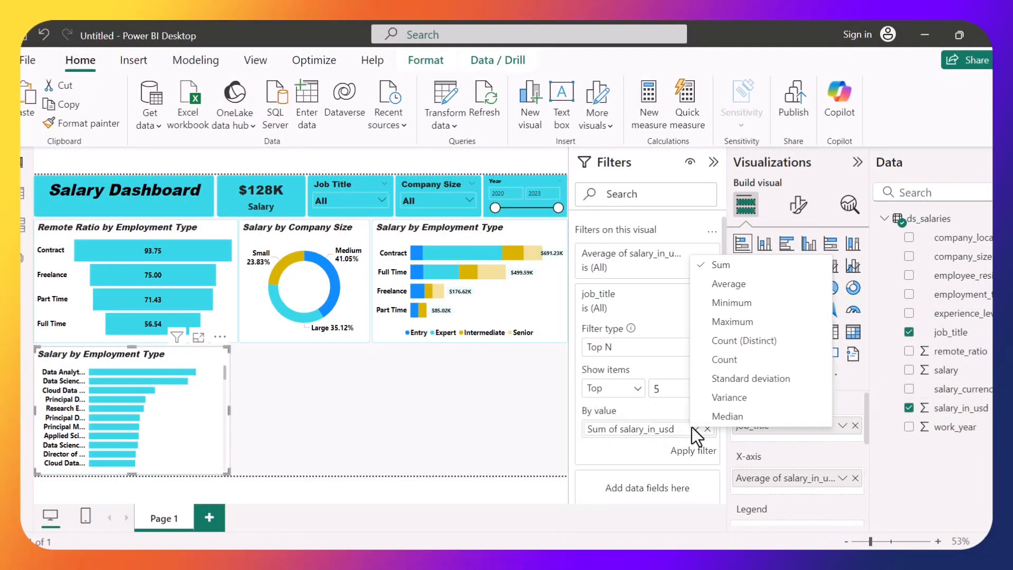
click(723, 285)
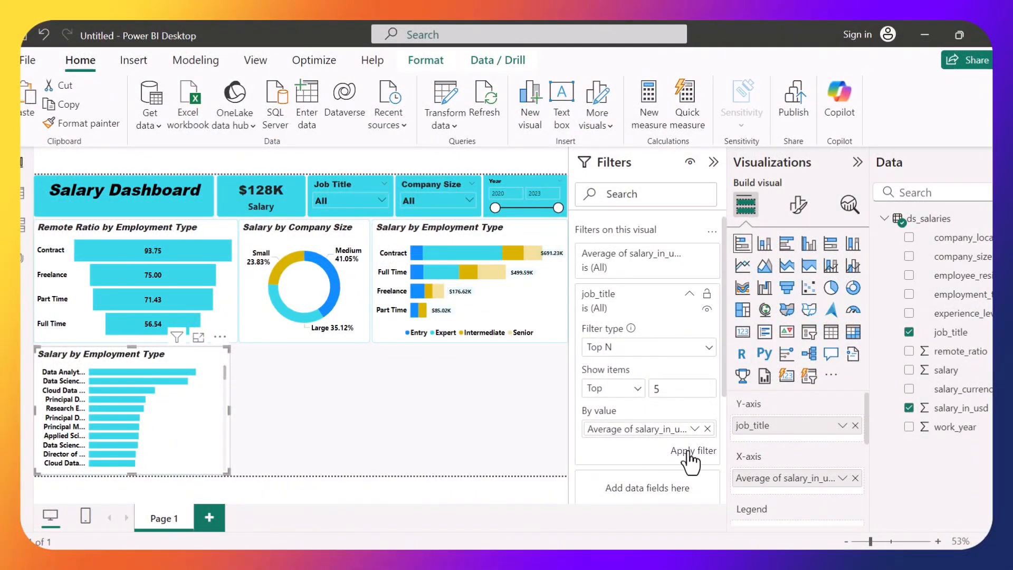
click(690, 452)
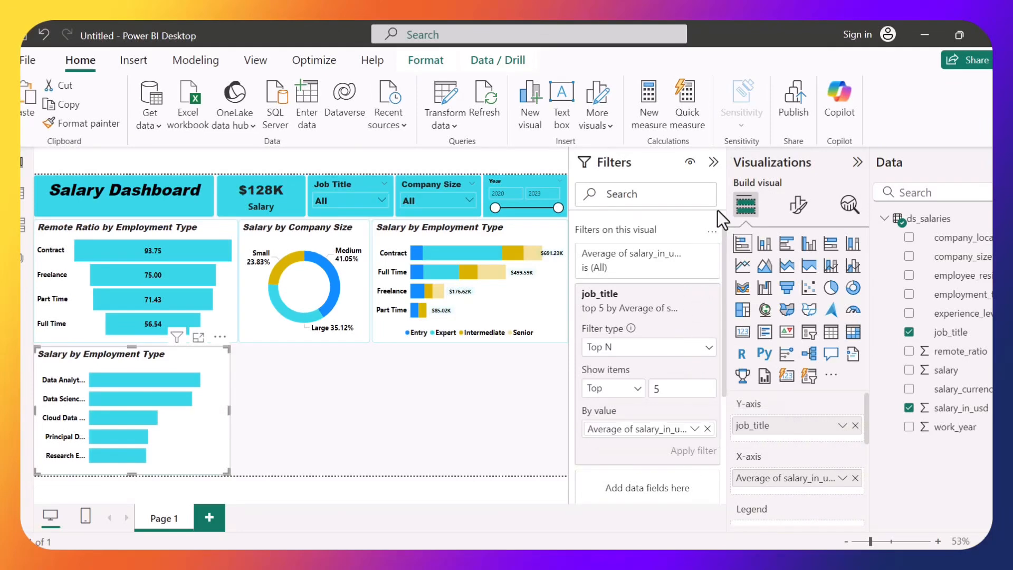
click(713, 163)
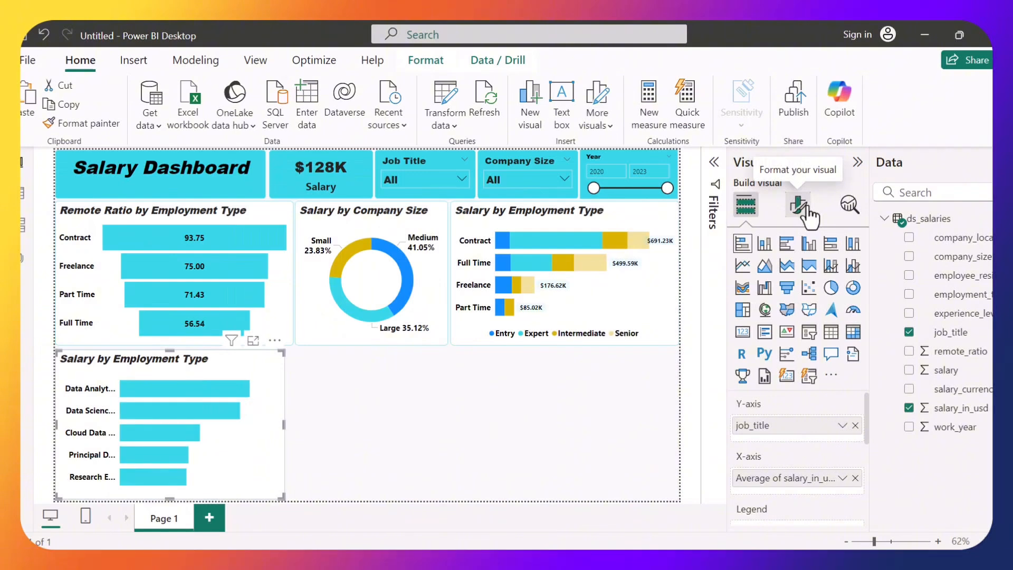
Step: Replace the duplicated chart's title with "Top 5 Job Title by Salary"
click(803, 207)
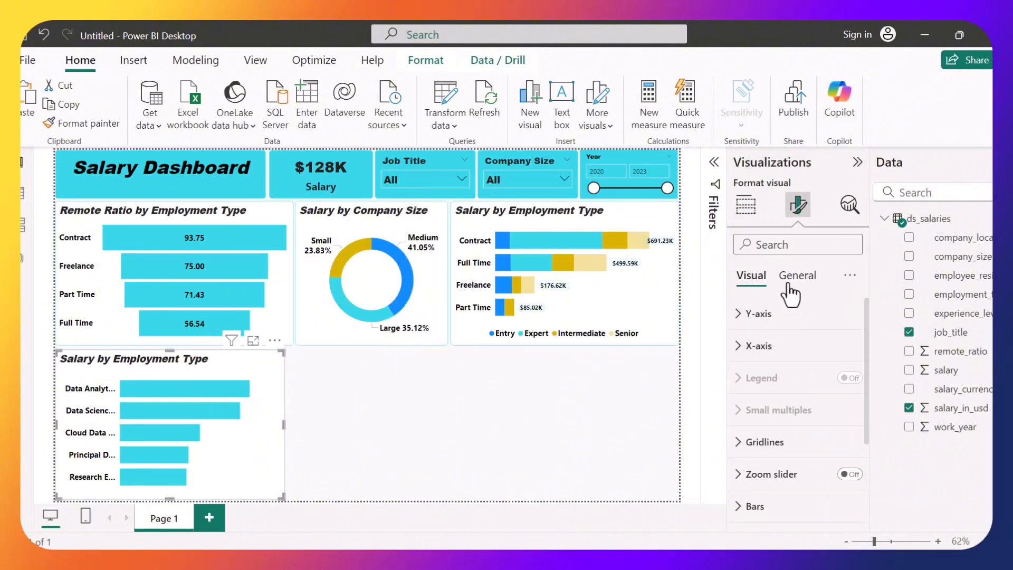
click(789, 285)
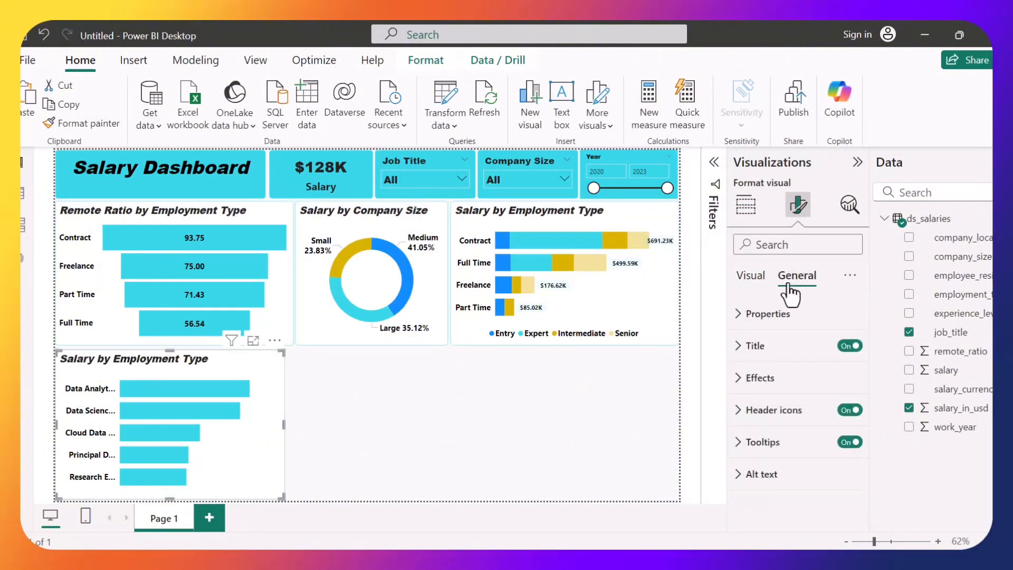
click(769, 348)
drag(745, 424, 828, 426)
key(BackSpace)
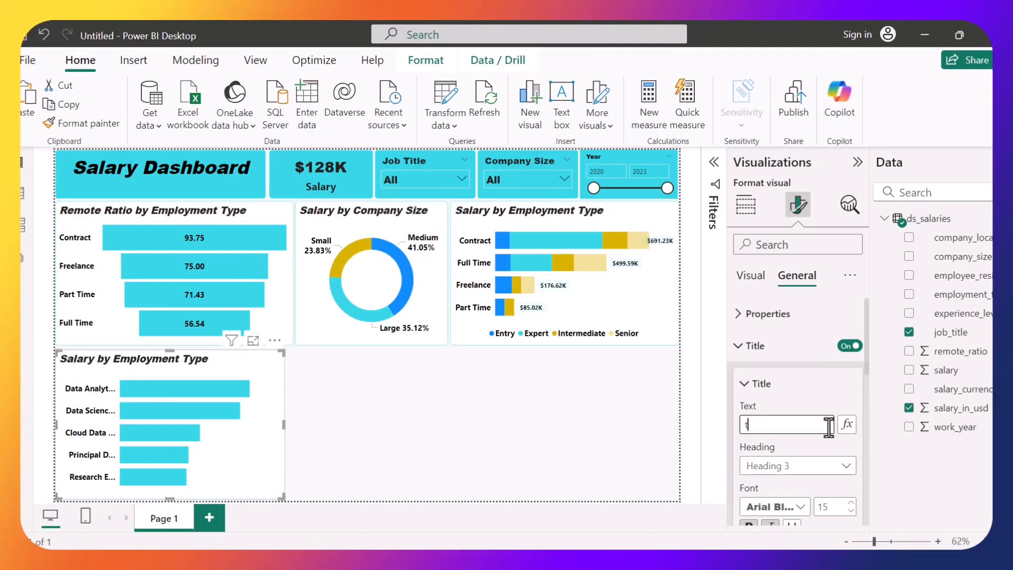
text(T)
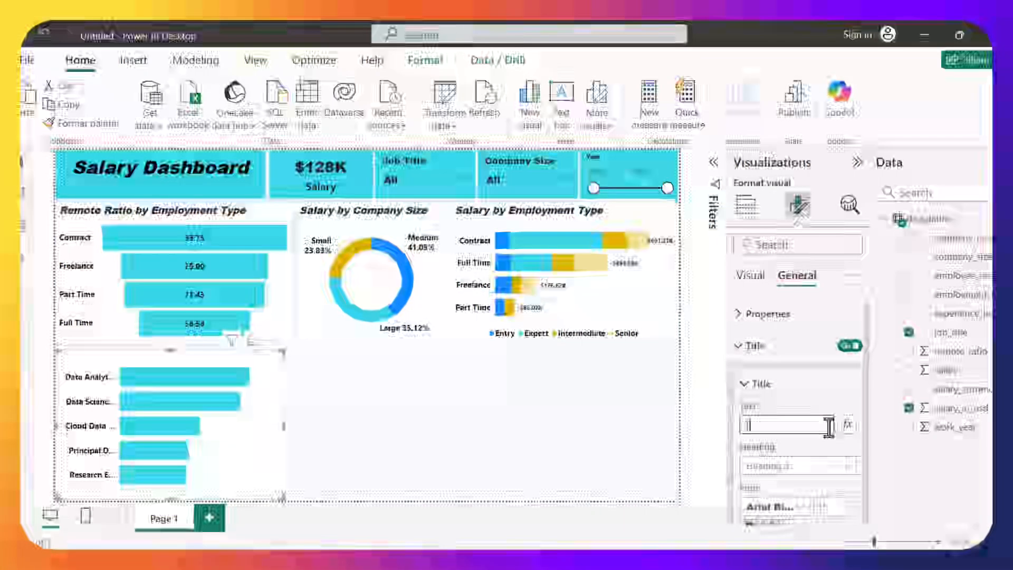
text(op)
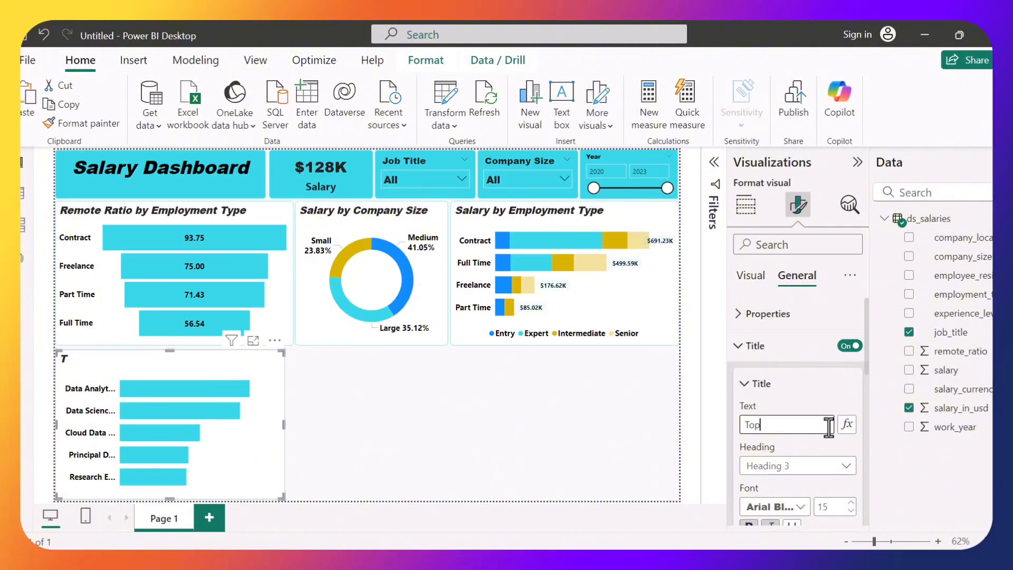
text( 5 Job)
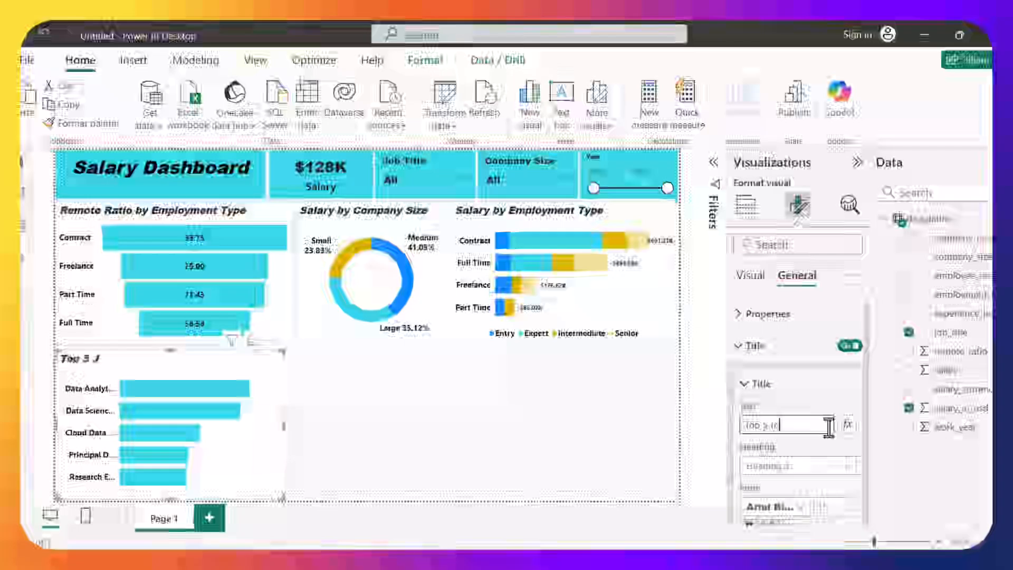
text( Title by Sa)
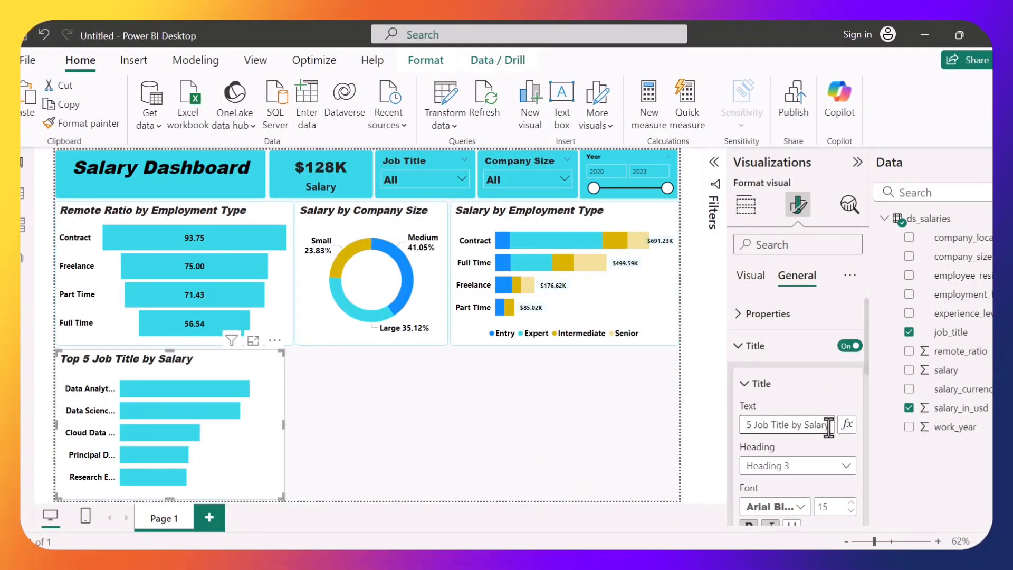
Step: Set the job title chart's Y-axis label font size to 11 and widen the chart to match the funnel above it
click(745, 204)
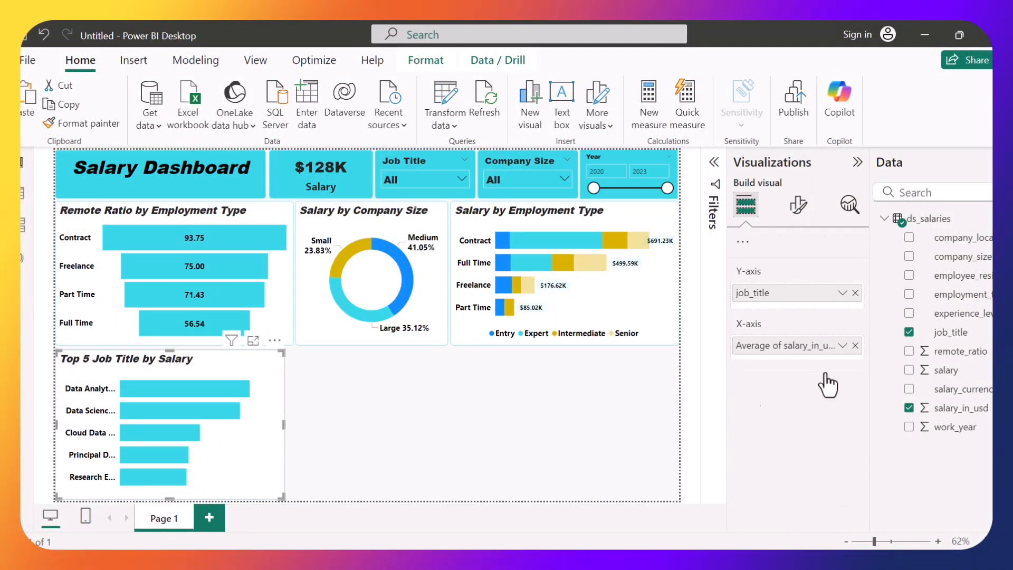
click(798, 207)
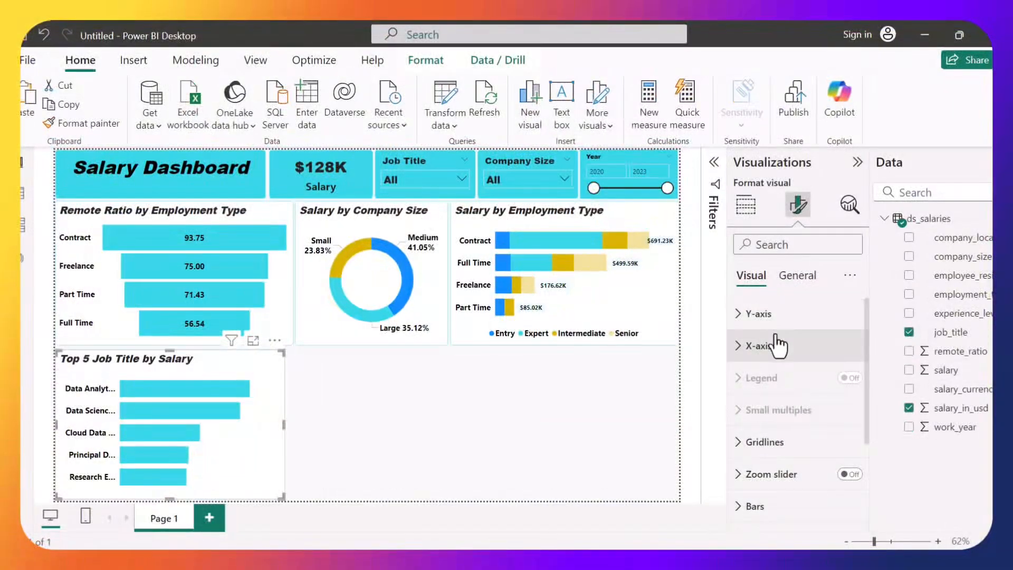
click(775, 345)
click(775, 344)
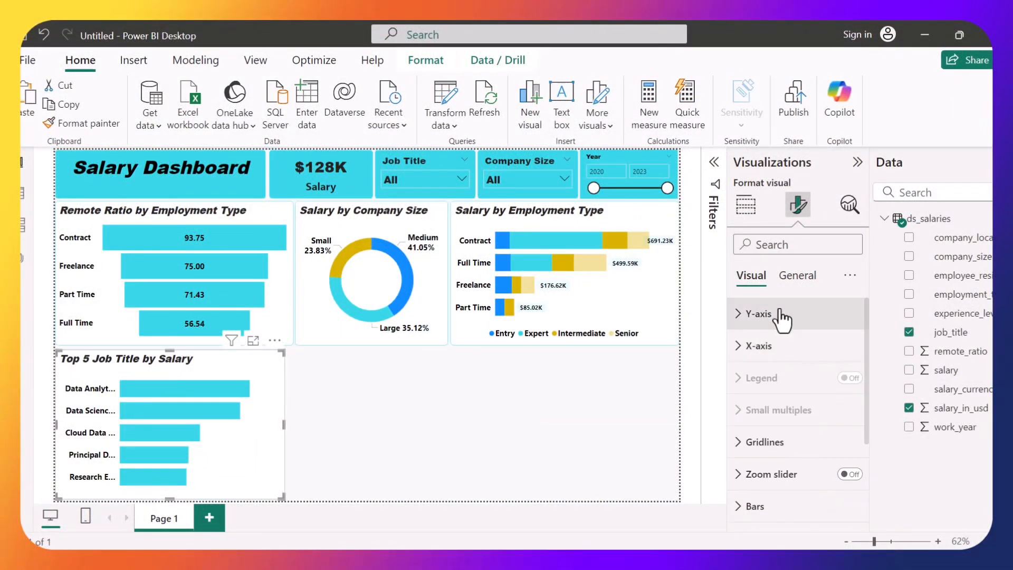
click(780, 316)
scroll(832, 412, down, 2)
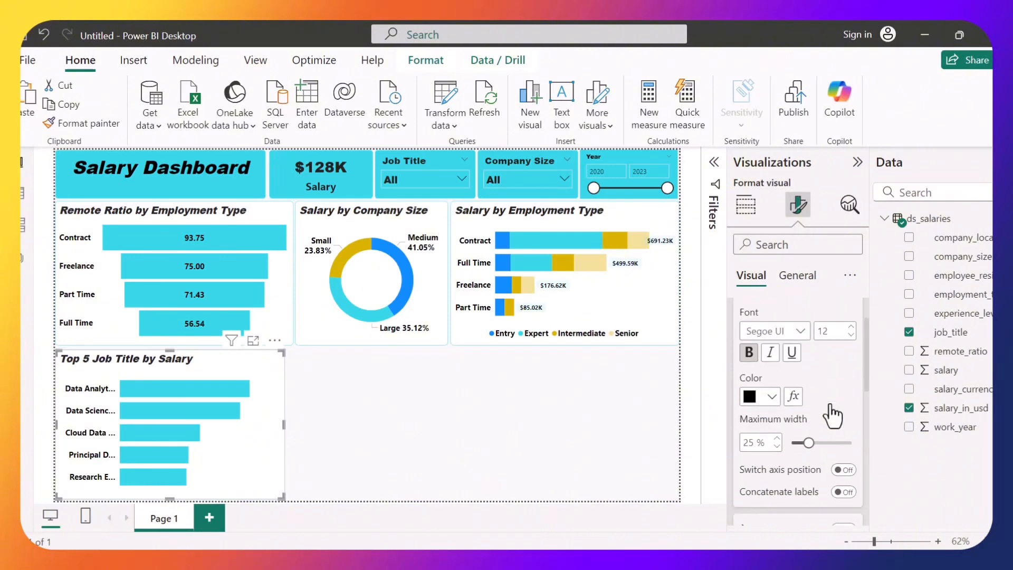
scroll(832, 413, up, 2)
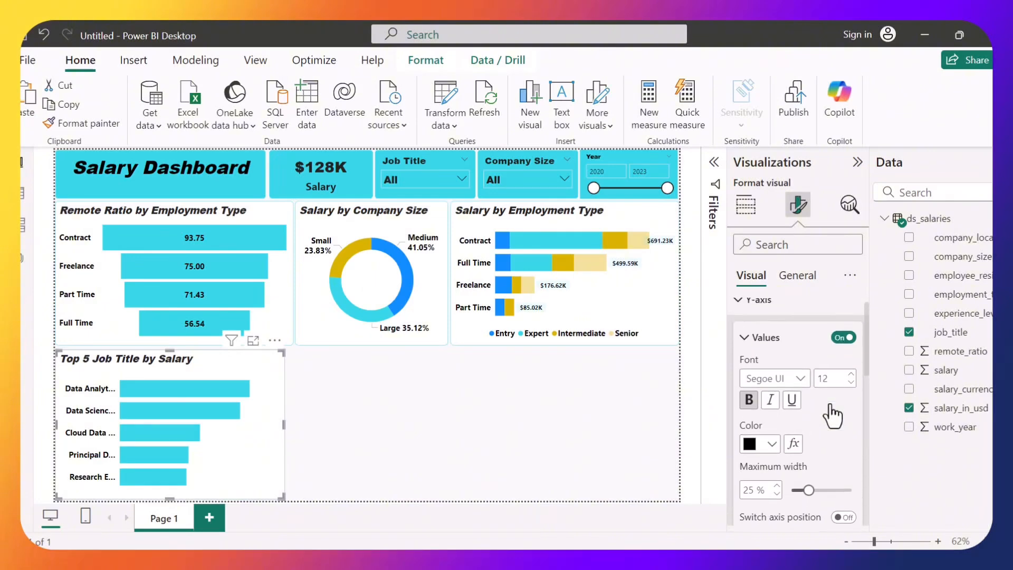
click(850, 382)
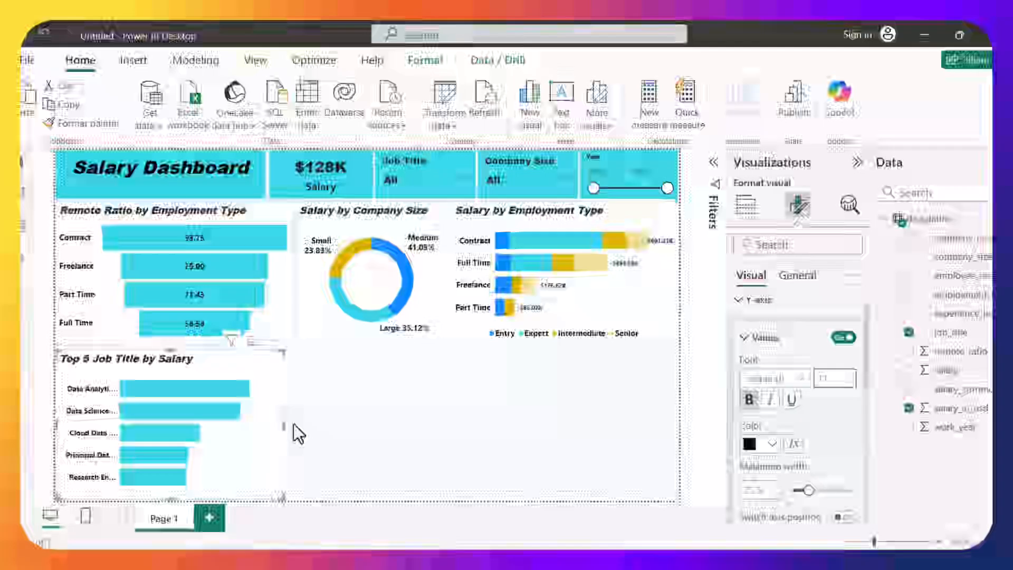
drag(283, 422, 298, 423)
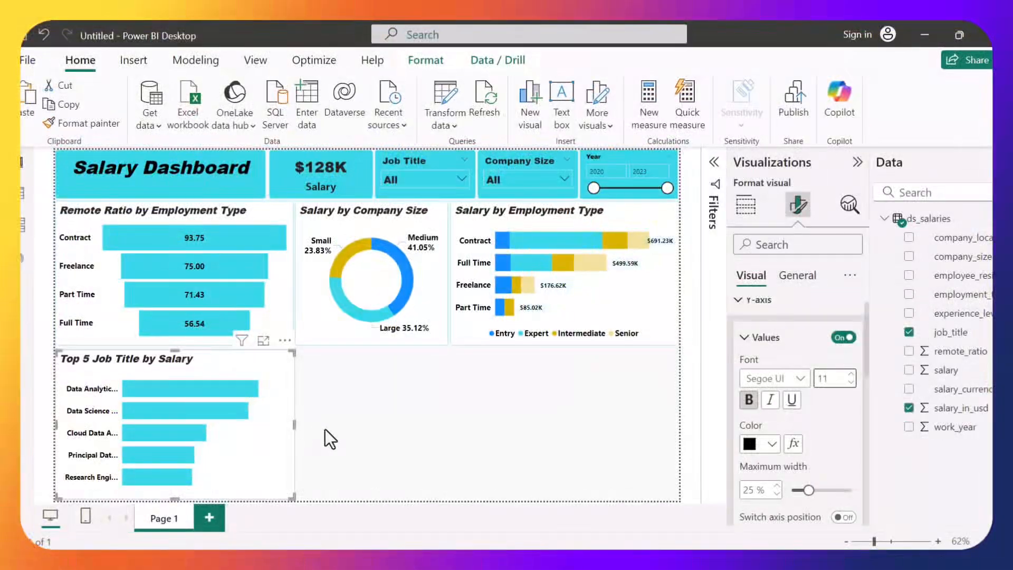
Step: Turn on data labels for the bars of the Top 5 Job Title by Salary chart
scroll(814, 407, down, 2)
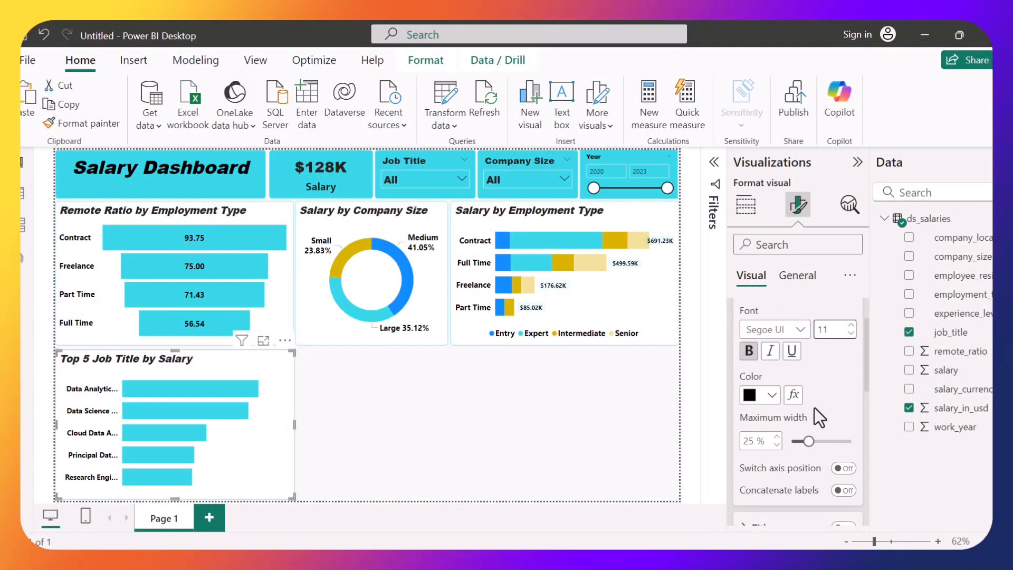
scroll(815, 407, up, 1)
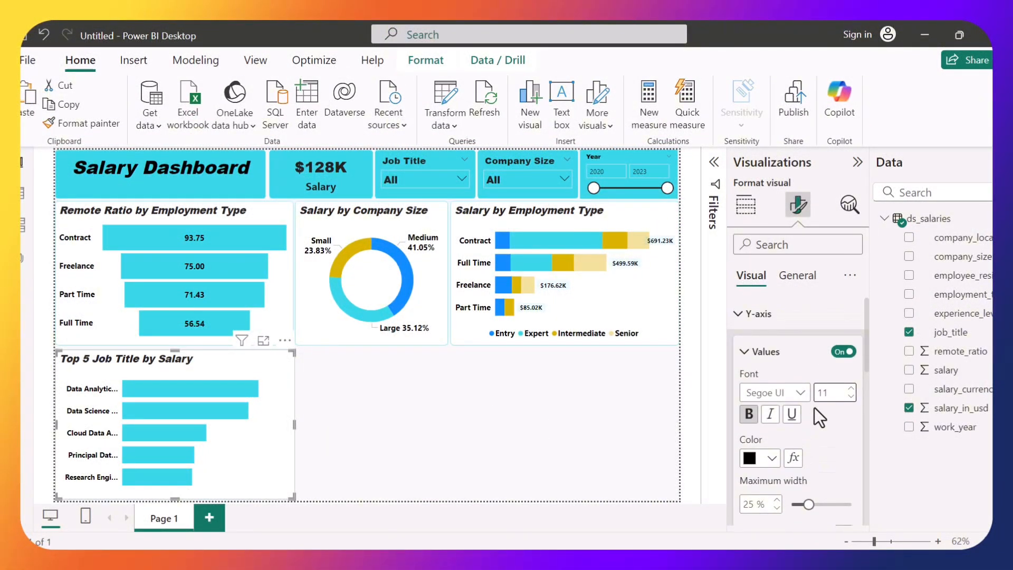
scroll(785, 465, down, 5)
click(786, 463)
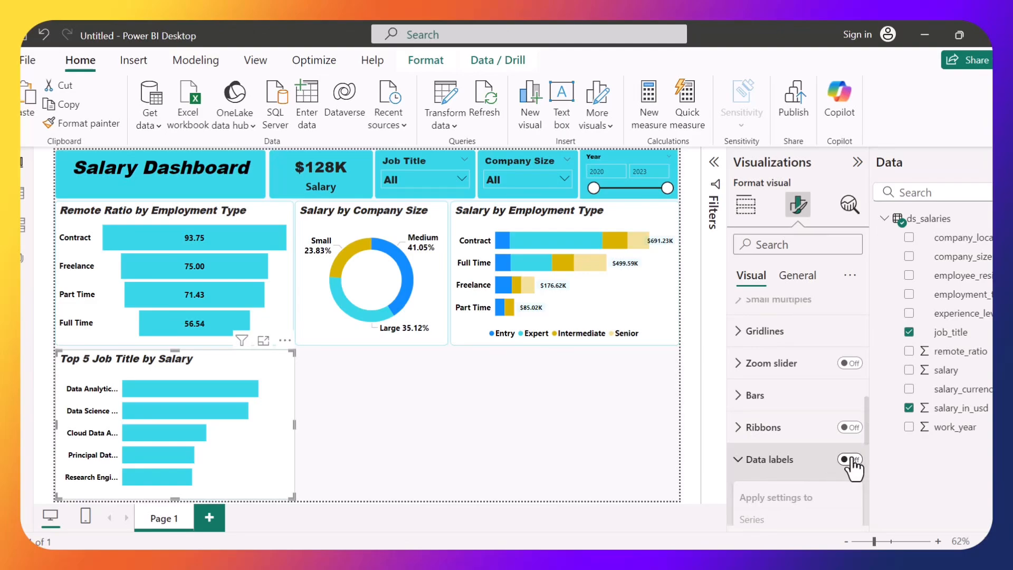
click(849, 458)
scroll(806, 467, down, 2)
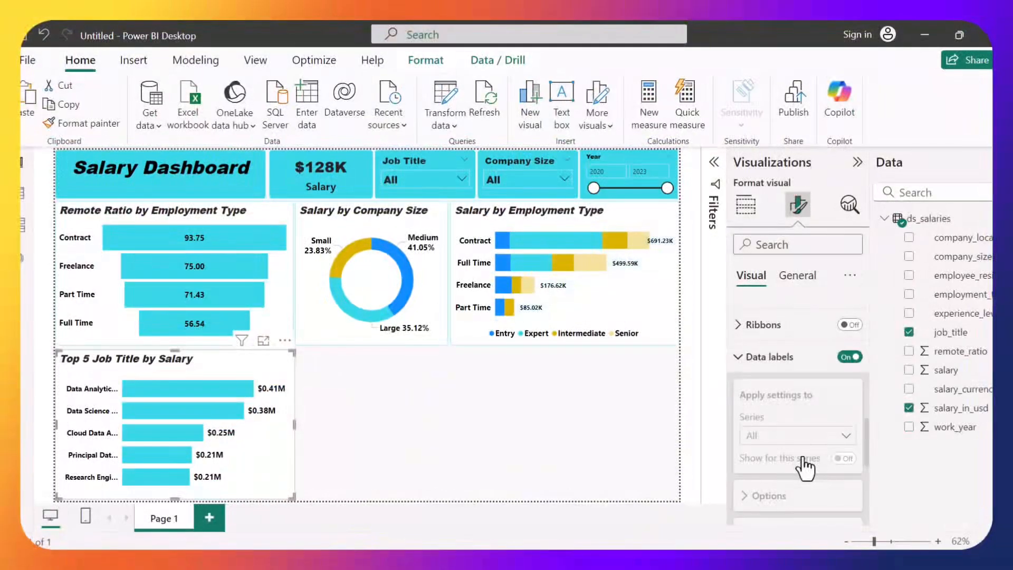
scroll(806, 467, down, 1)
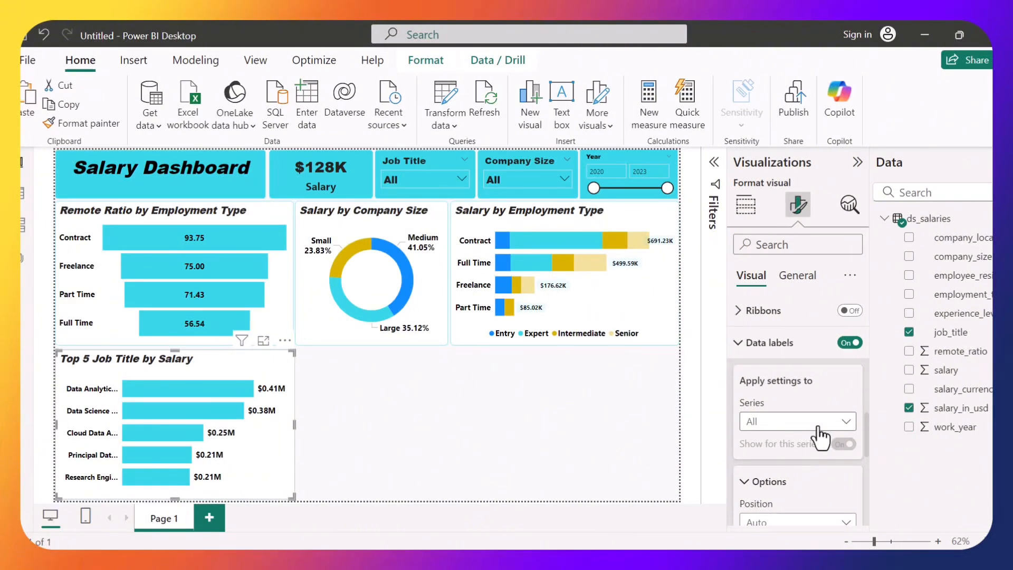
scroll(819, 435, down, 3)
scroll(751, 477, down, 4)
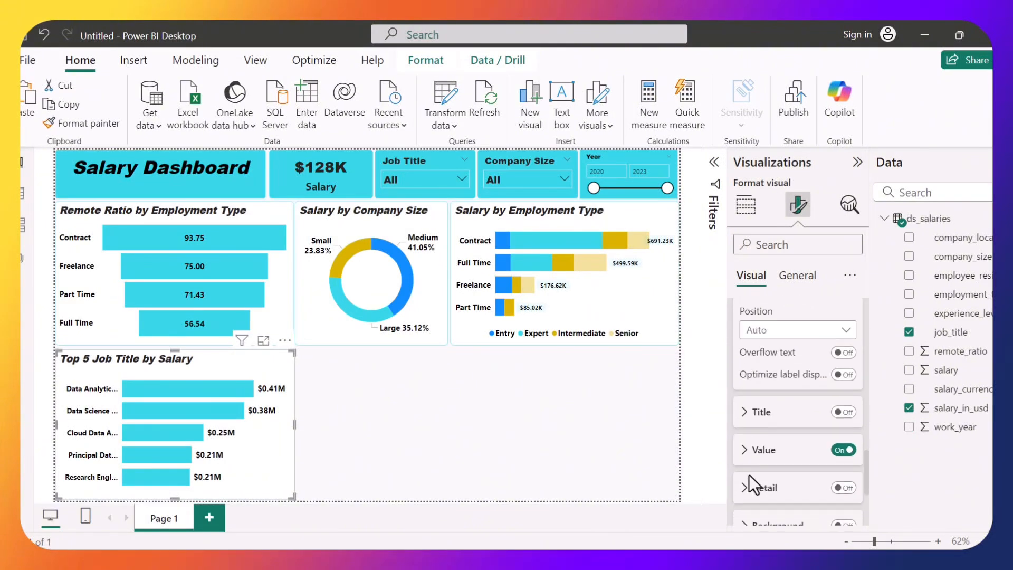
Step: Turn on the background of the Top 5 Job Title by Salary chart's data labels and colour it turquoise like the bars
scroll(803, 476, down, 3)
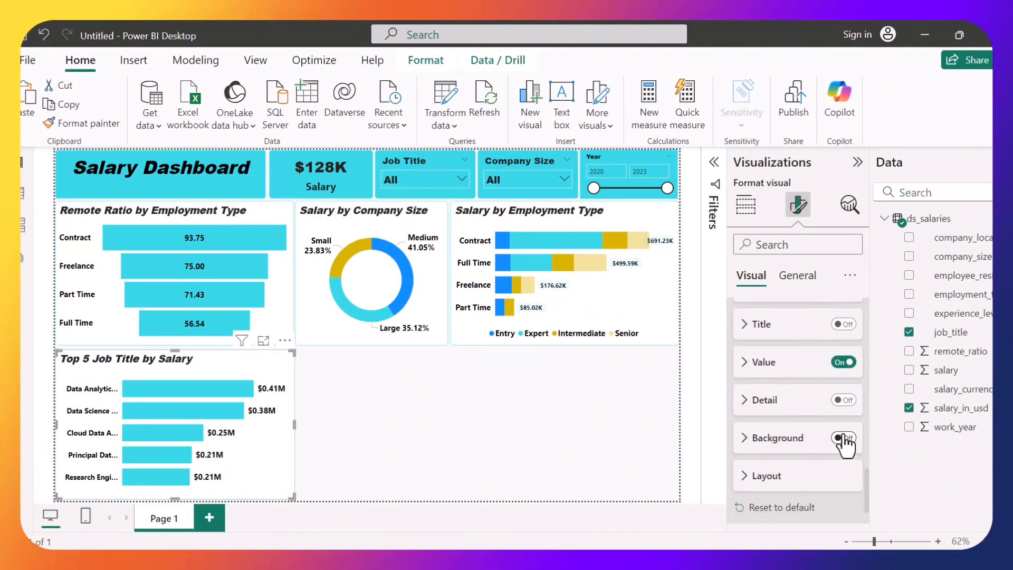
click(791, 444)
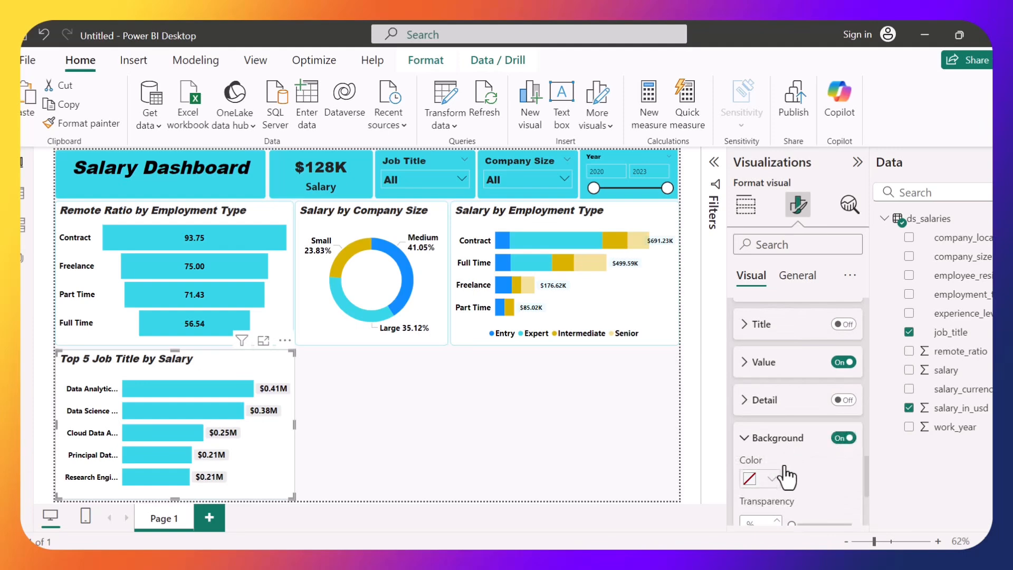
scroll(776, 440, down, 1)
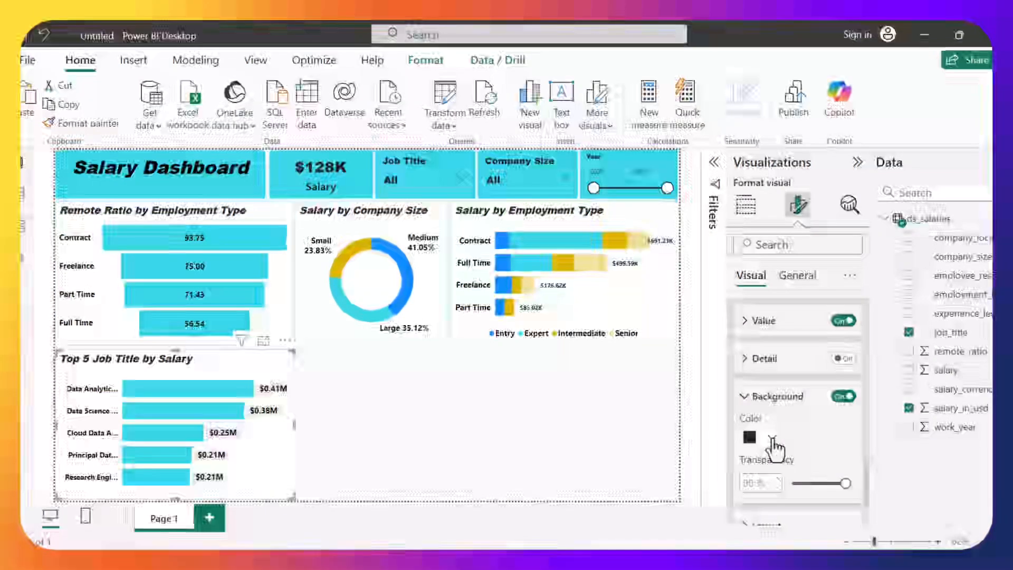
click(771, 438)
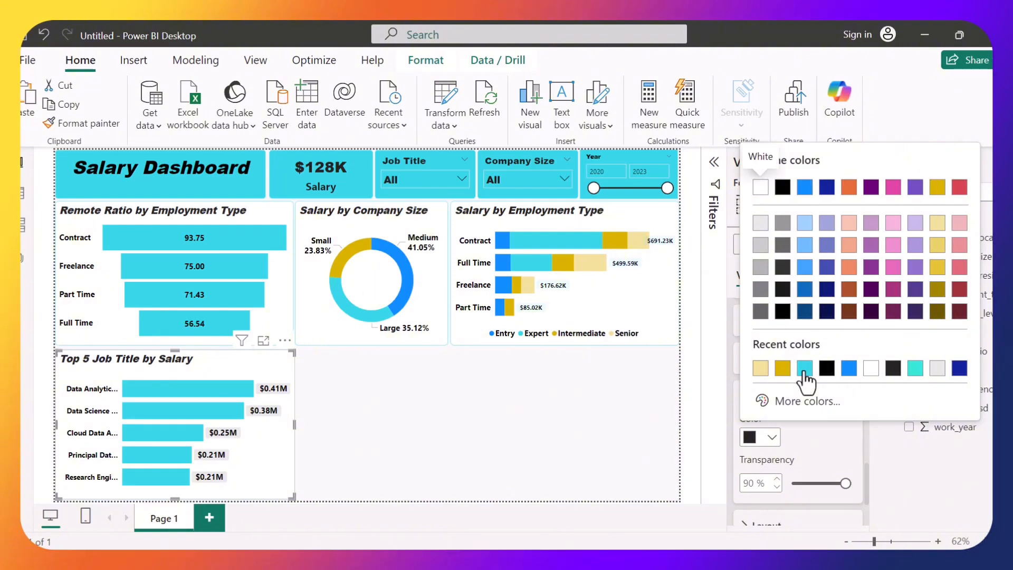
click(805, 366)
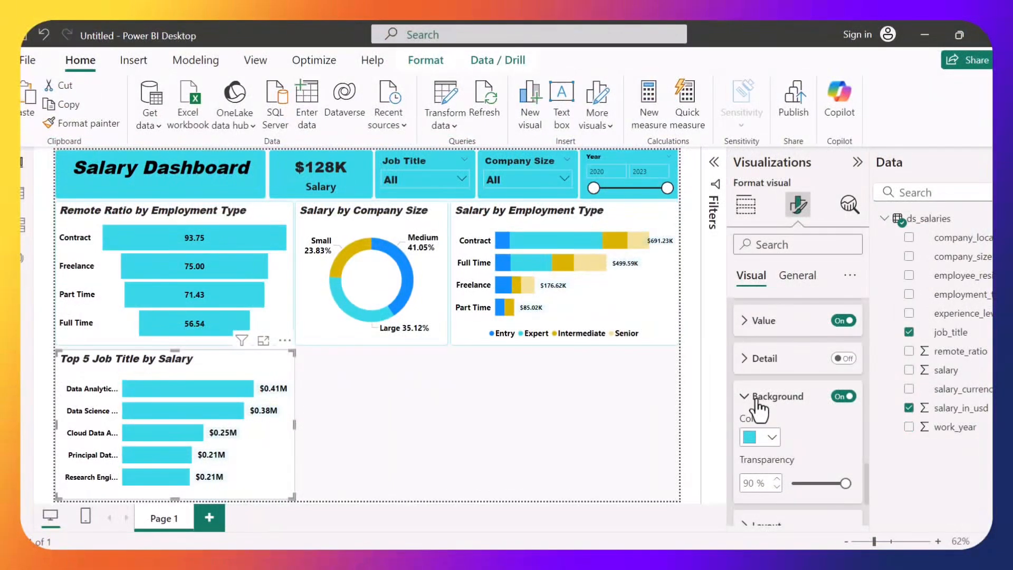
Step: Set the display units of the job title chart's data label values to Thousands
scroll(759, 406, down, 2)
scroll(769, 364, up, 5)
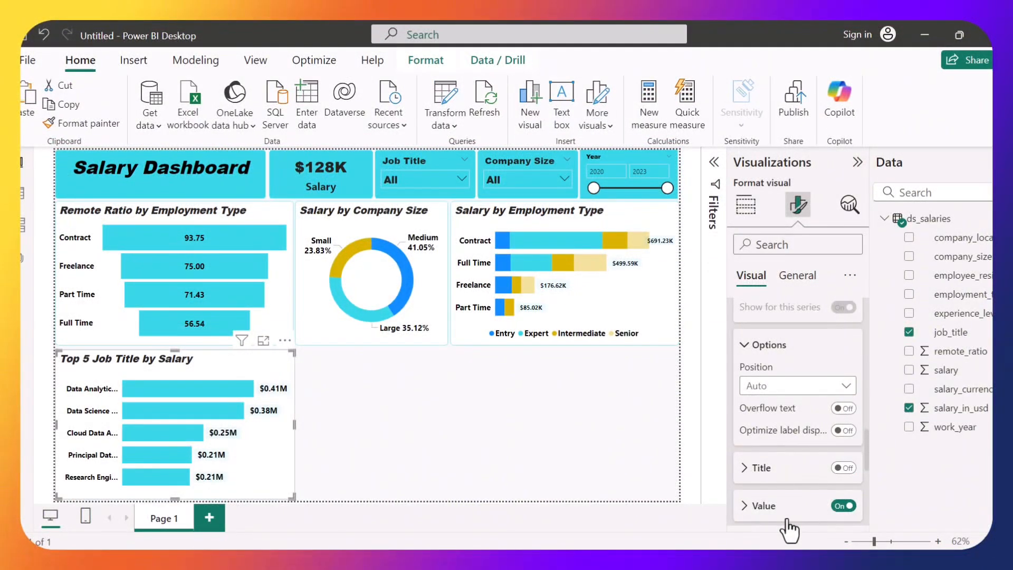
scroll(784, 476, down, 2)
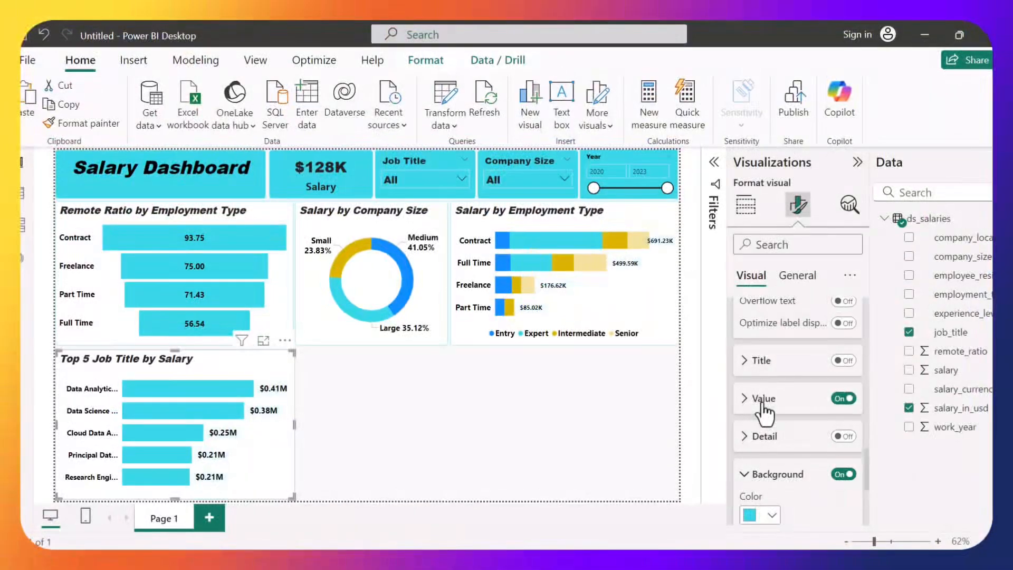
click(763, 399)
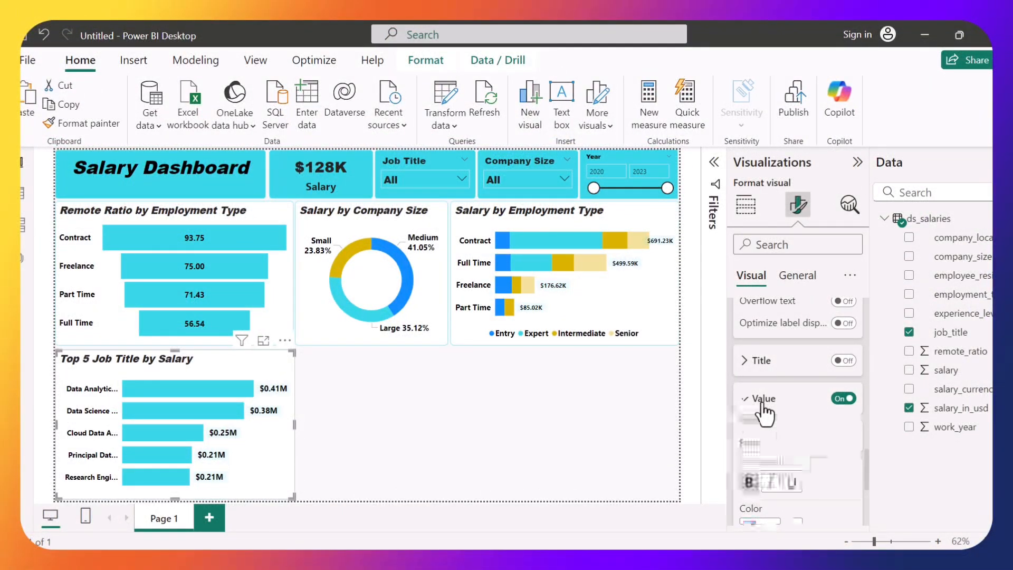
click(763, 398)
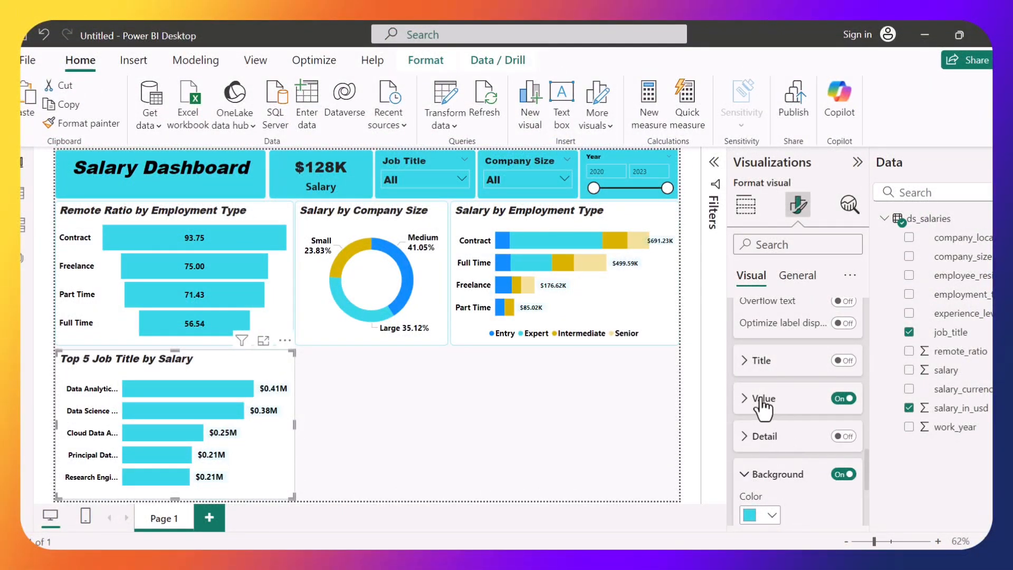
click(761, 400)
scroll(809, 470, down, 5)
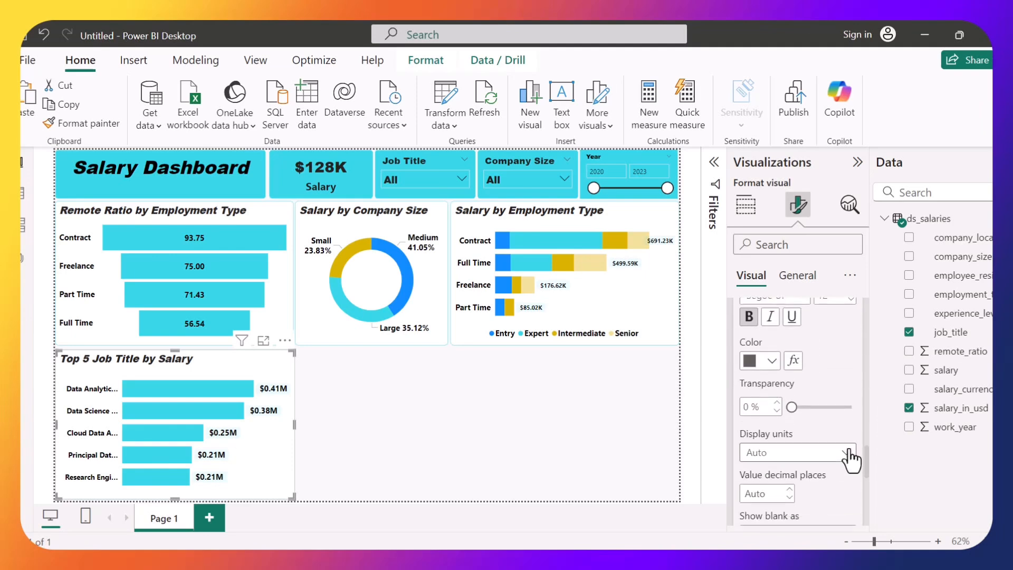
click(848, 452)
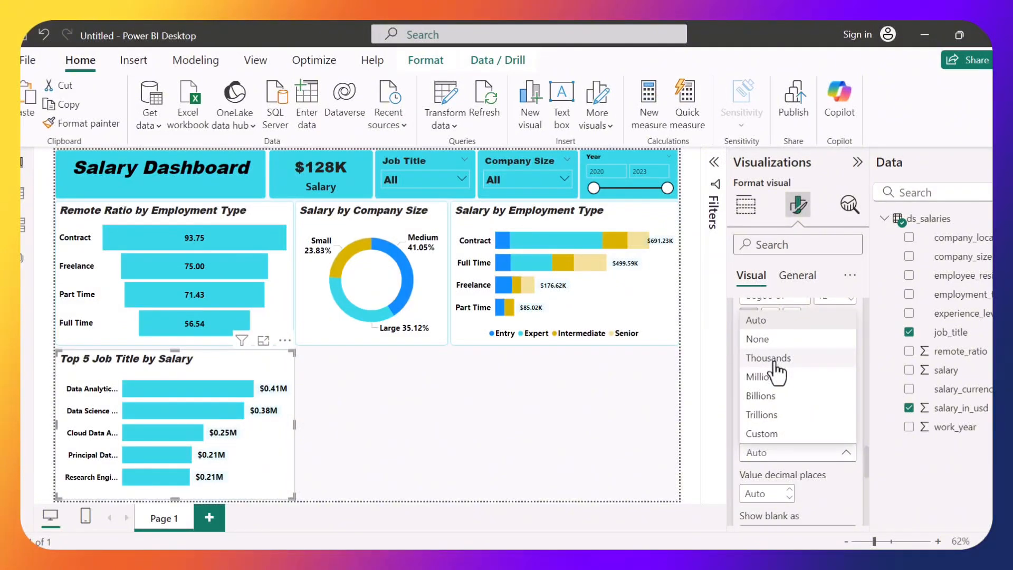
key(Escape)
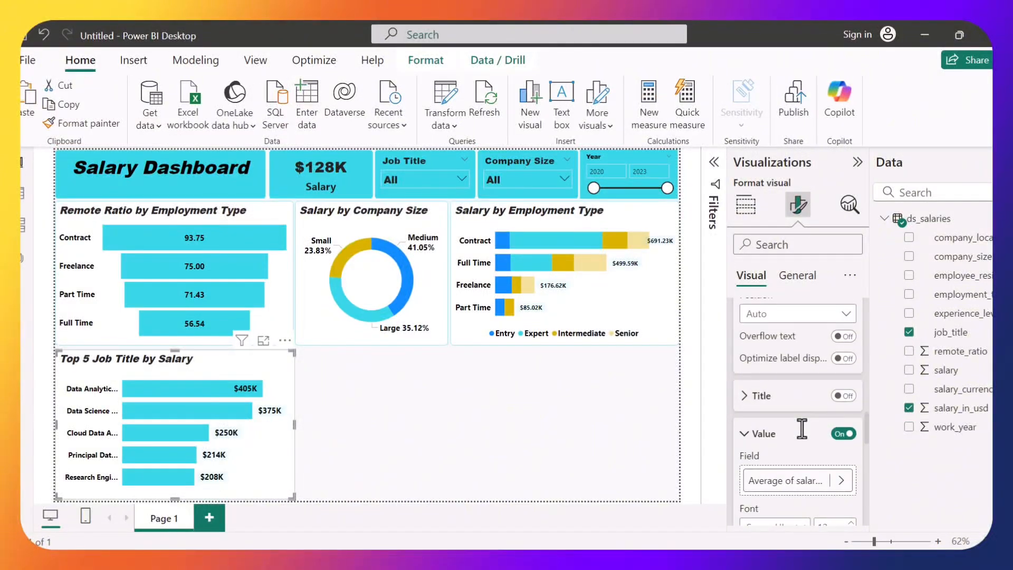
Step: Set the position of the job title chart's data labels to Outside end and collapse the label options
scroll(801, 428, up, 3)
click(820, 445)
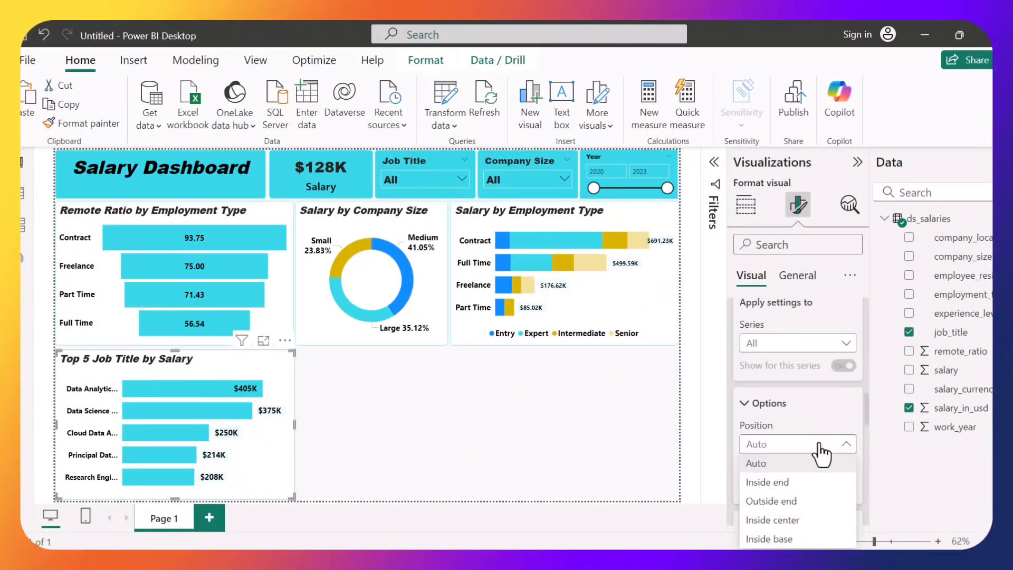
key(Escape)
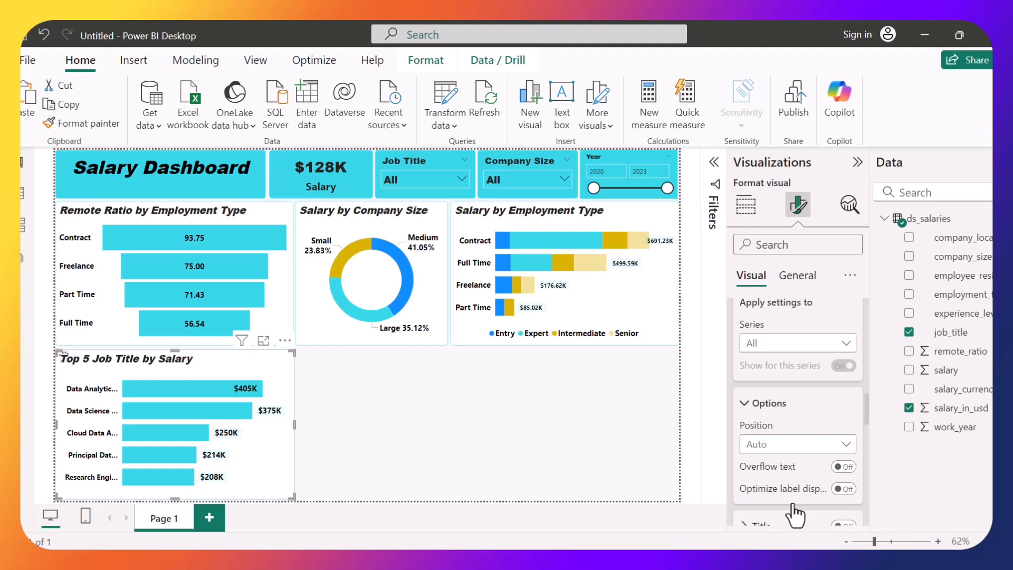
click(799, 444)
key(Down)
key(Down)
key(Return)
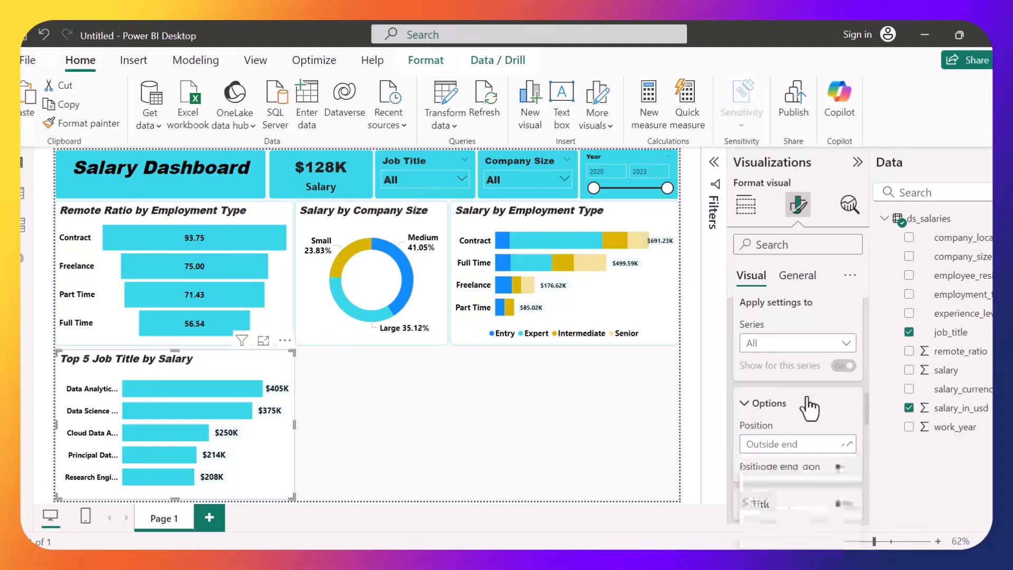
click(770, 409)
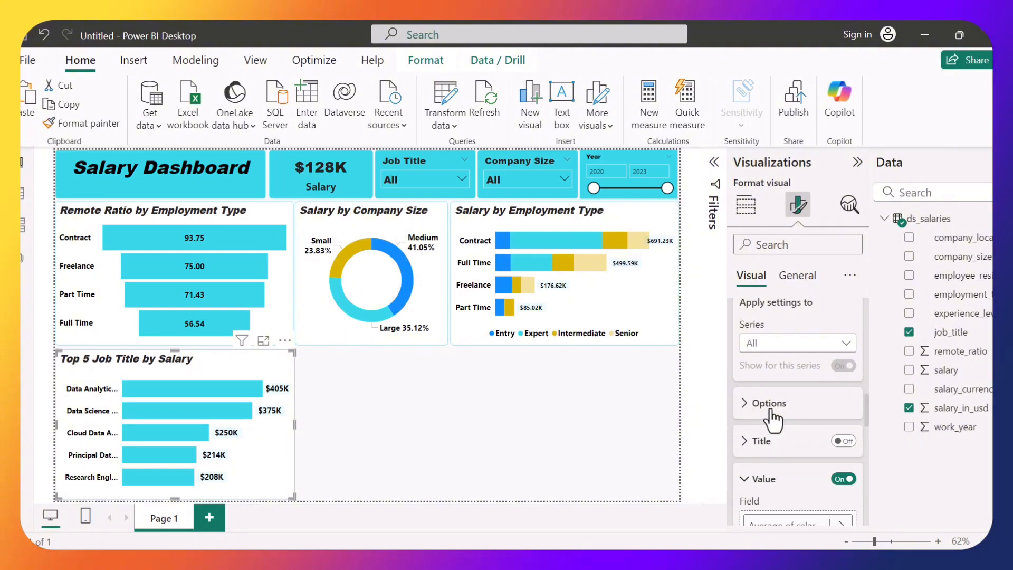
Step: Try widening the Top 5 Job Title by Salary chart and return it to the width of the funnel chart above
scroll(773, 420, down, 1)
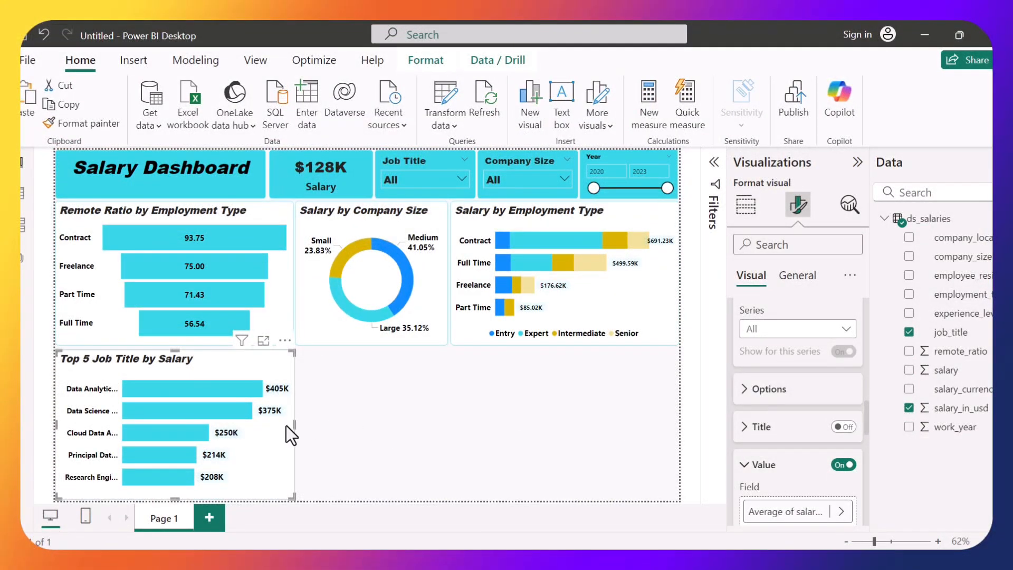
drag(294, 425, 428, 434)
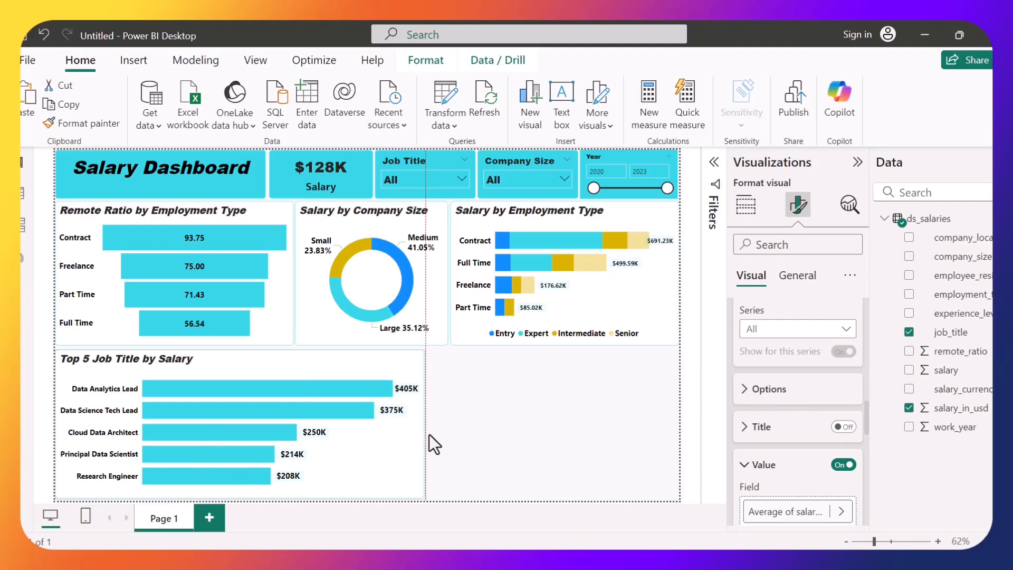
drag(429, 434, 290, 407)
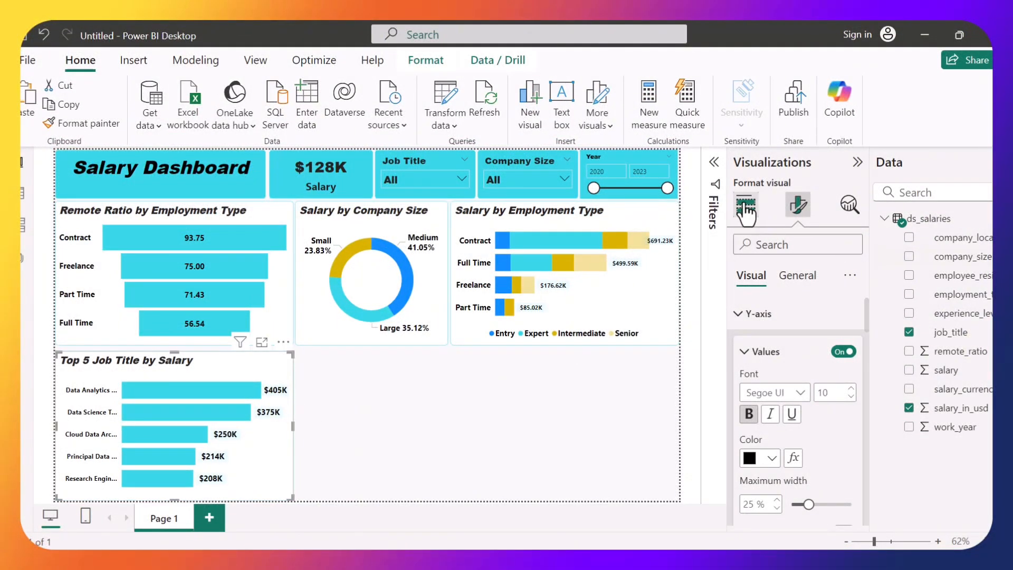
Step: Convert the Top 5 Job Title by Salary chart into a clustered column chart
click(745, 209)
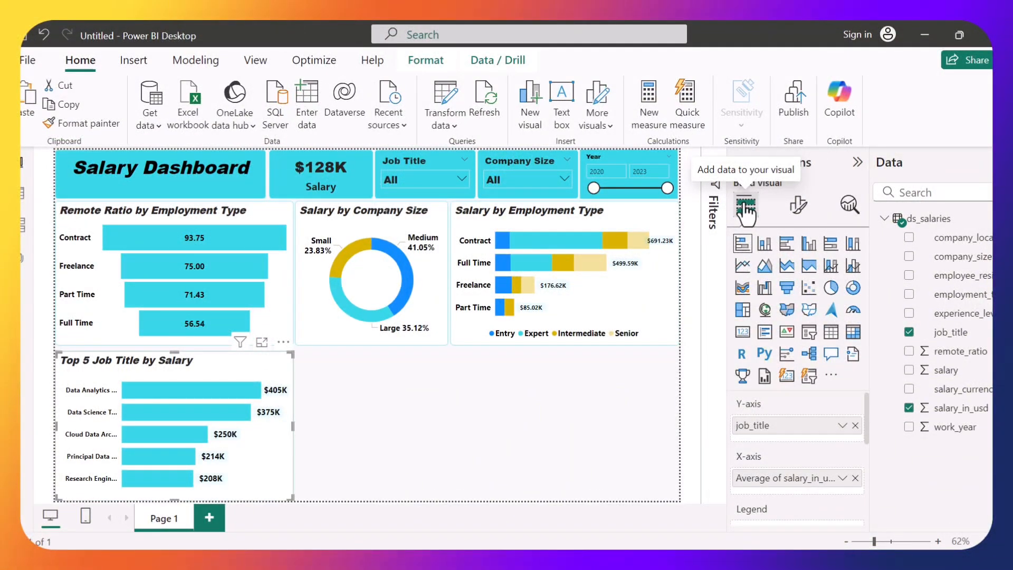
click(809, 244)
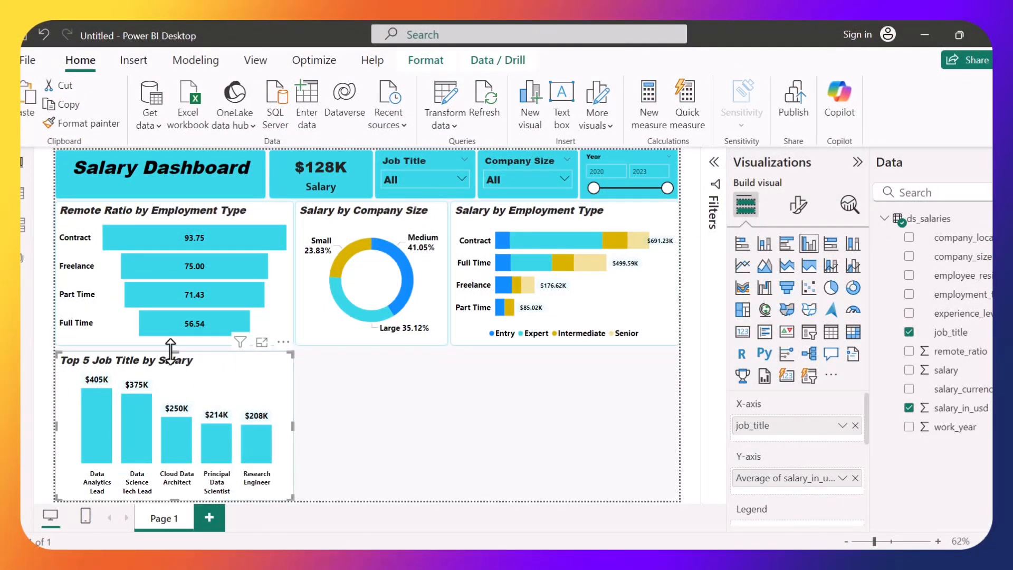
Step: Move the column chart up just beneath the funnel chart and extend its lower edge to the bottom of the page
drag(171, 348, 176, 364)
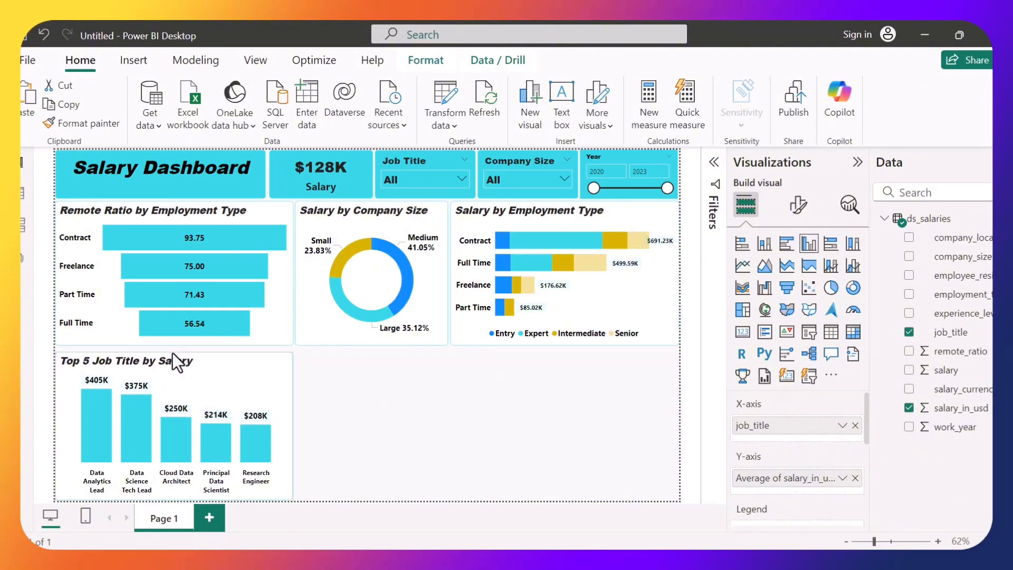
drag(176, 362, 178, 360)
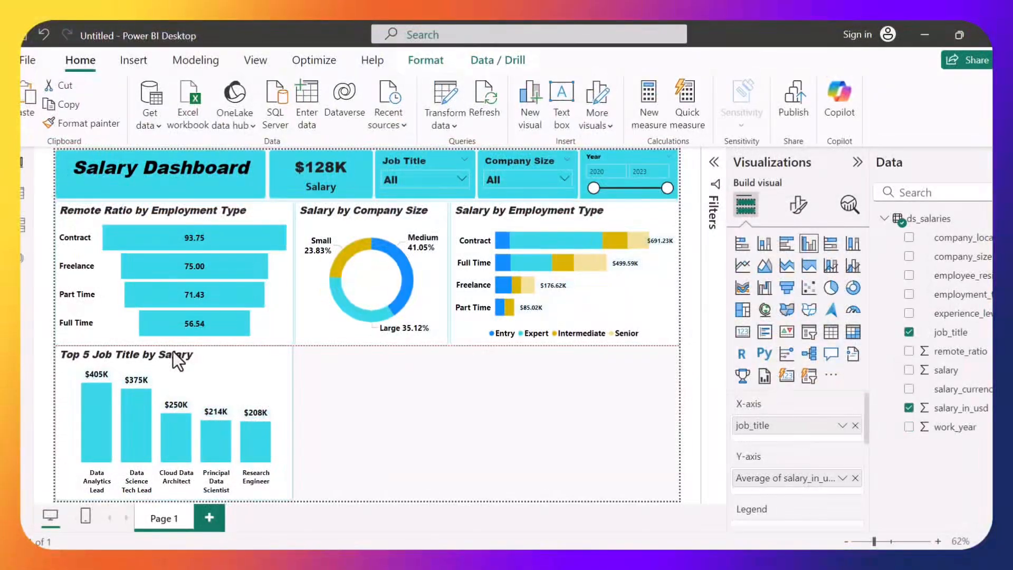
drag(173, 354, 173, 354)
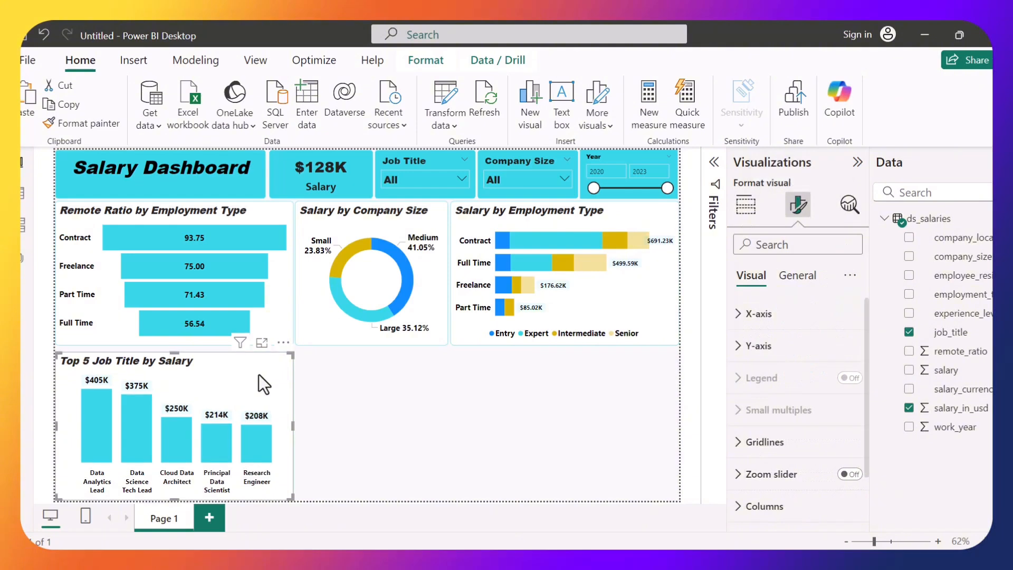
key(Up)
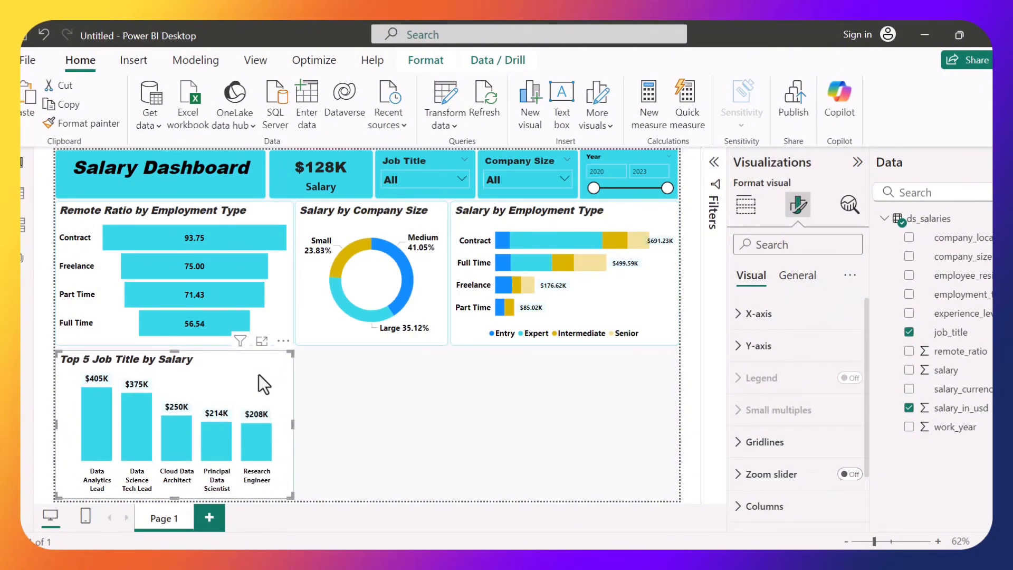
key(Up)
key(Up)
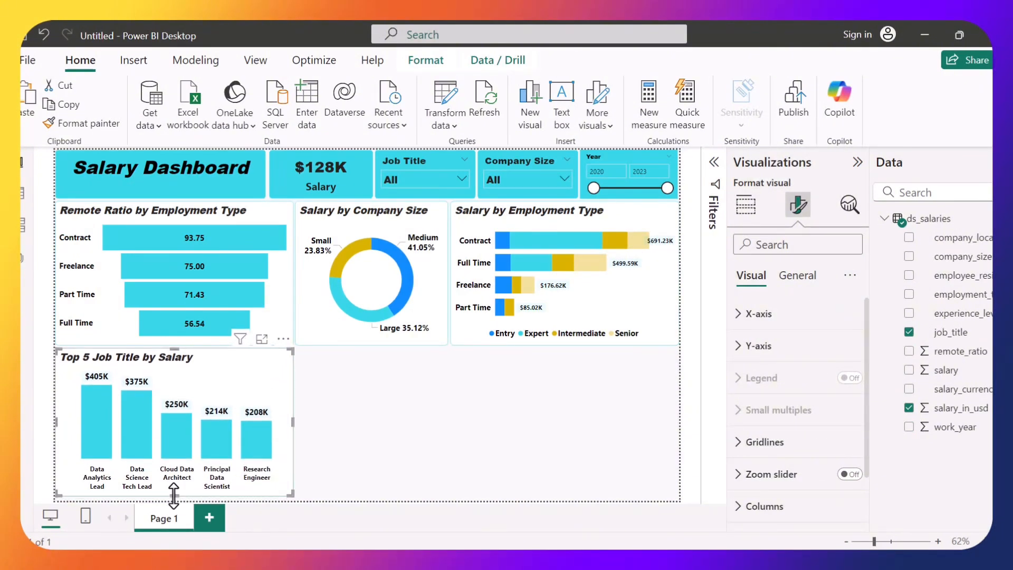
drag(178, 513, 179, 513)
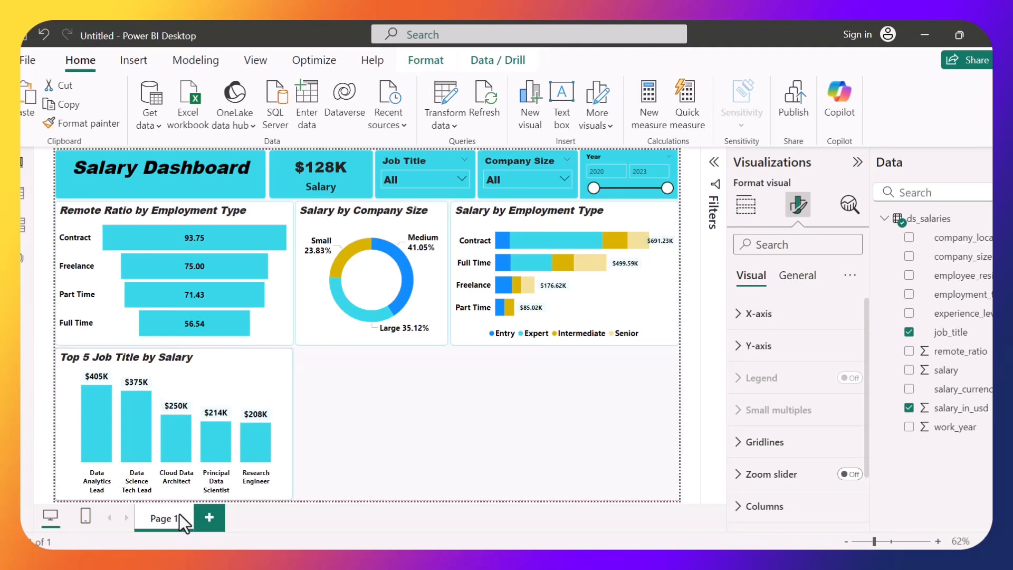
Step: Add a clustered bar chart of average salary by experience_level in the empty area beneath the donut chart
click(345, 406)
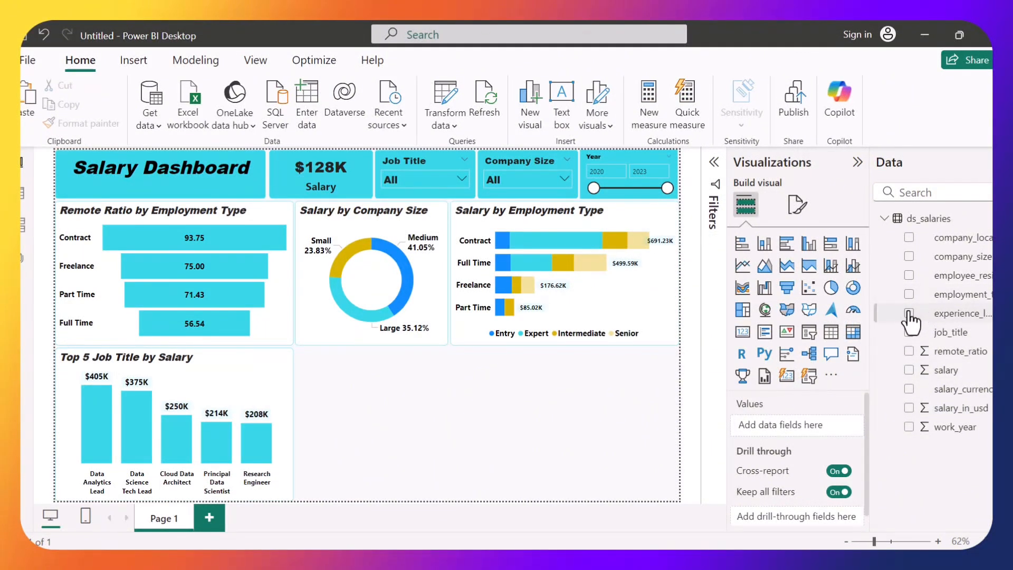
click(908, 369)
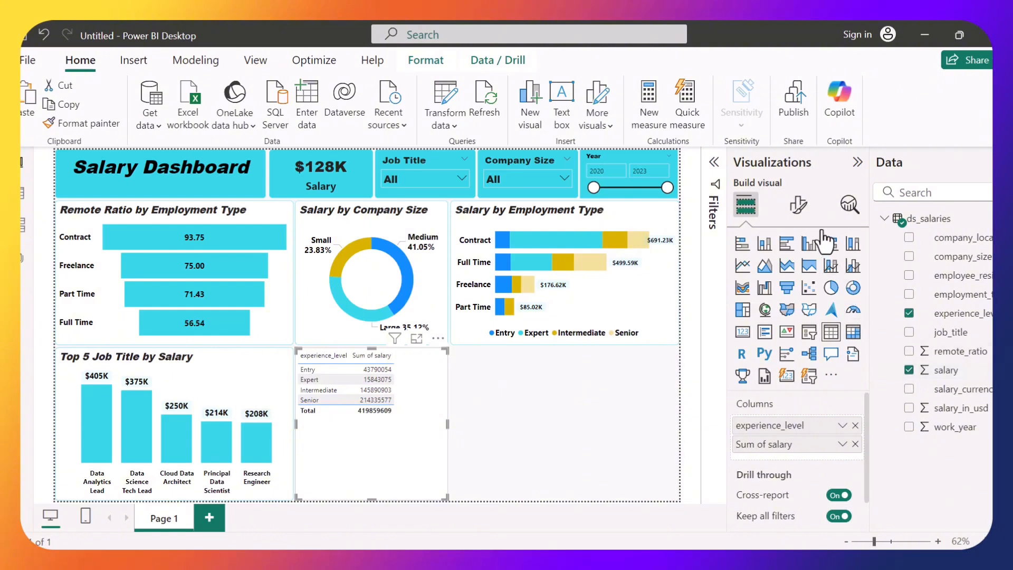
click(787, 246)
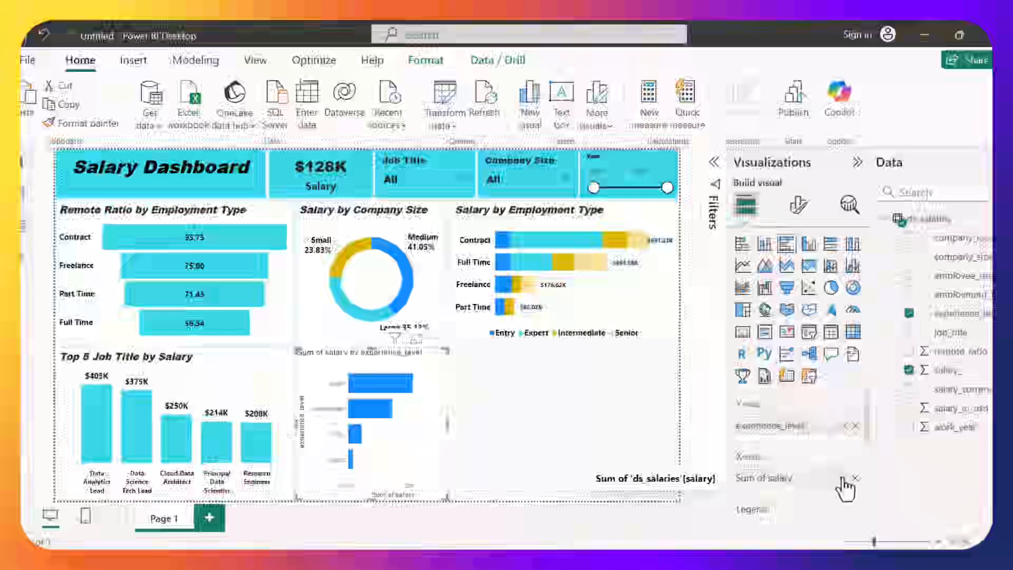
click(842, 480)
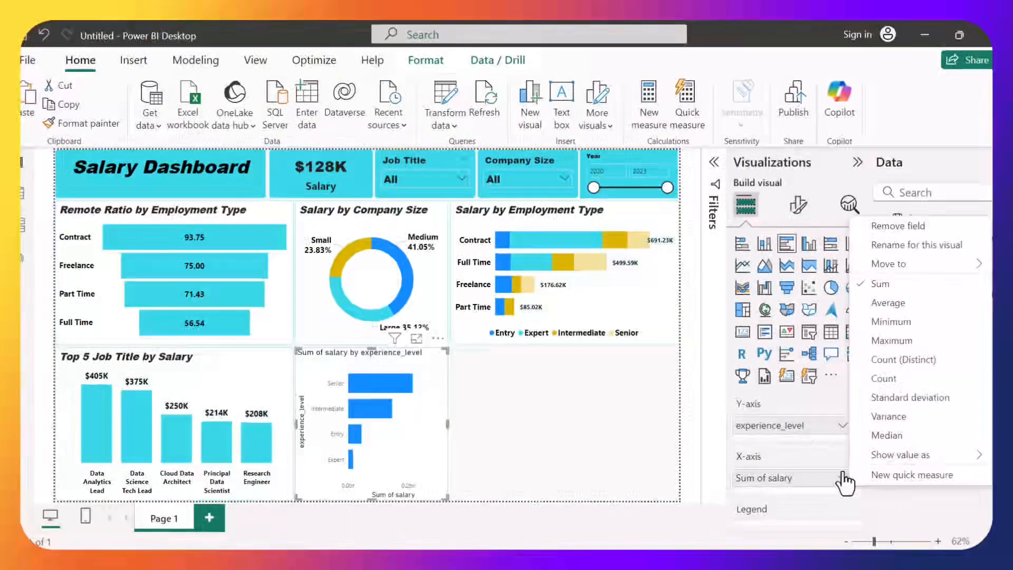
click(895, 308)
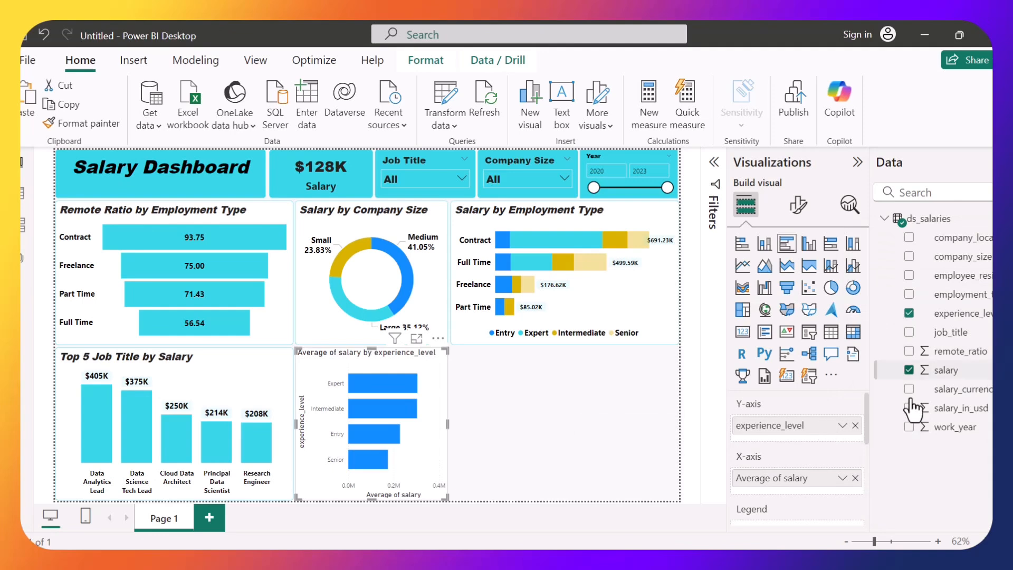
Step: Replace the salary field on the experience-level bar chart's X-axis with salary_in_usd, aggregated as Average
click(855, 477)
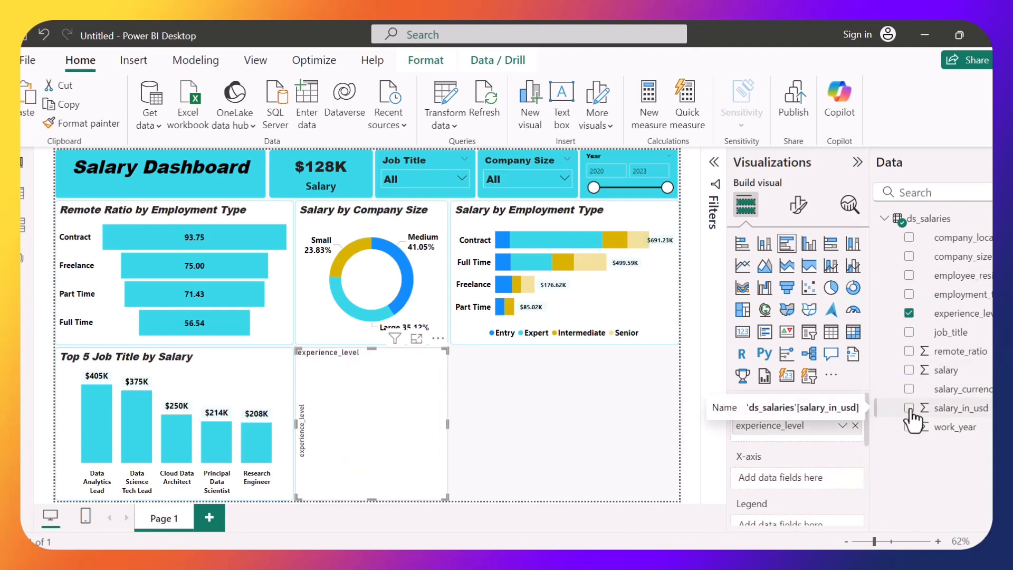
click(908, 409)
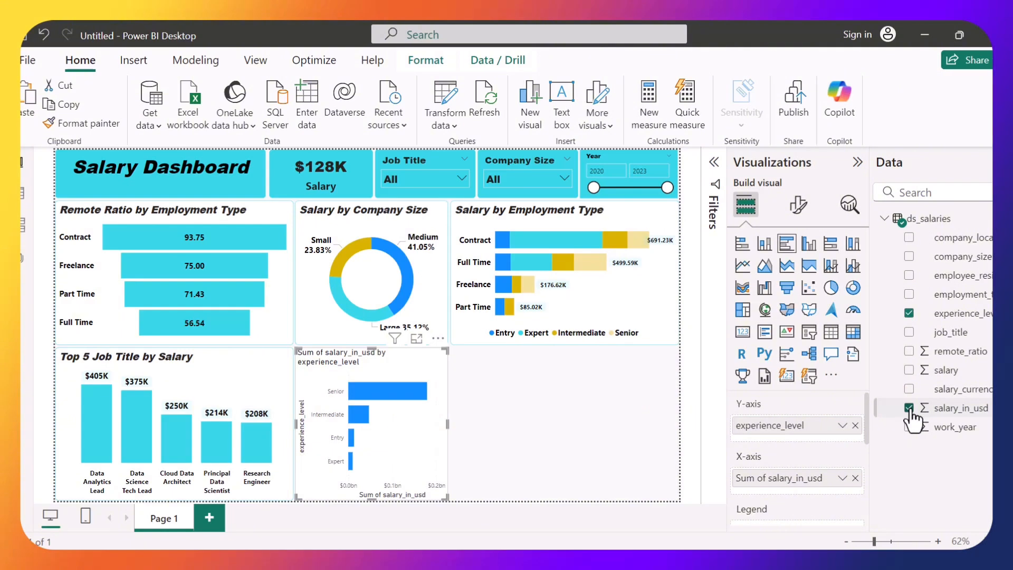
click(840, 477)
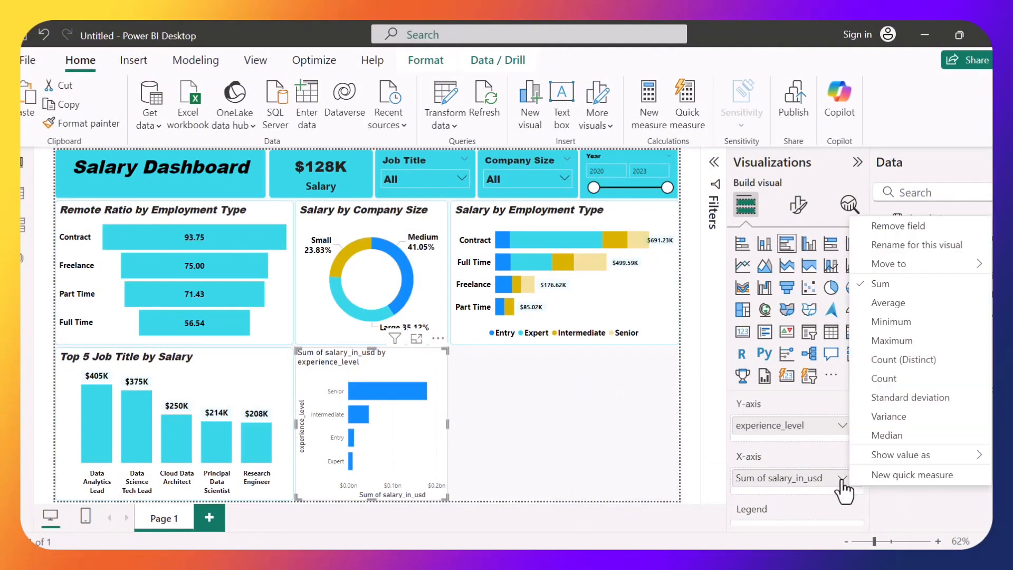
click(881, 306)
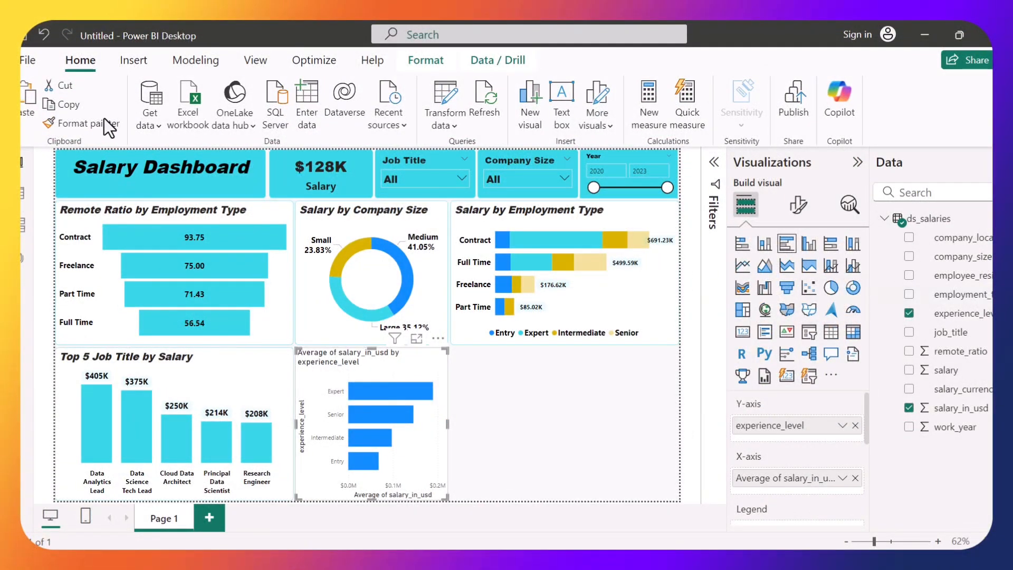
Step: Copy the formatting of the Top 5 Job Title by Salary chart onto the experience-level bar chart with the Format painter
key(shift+Tab)
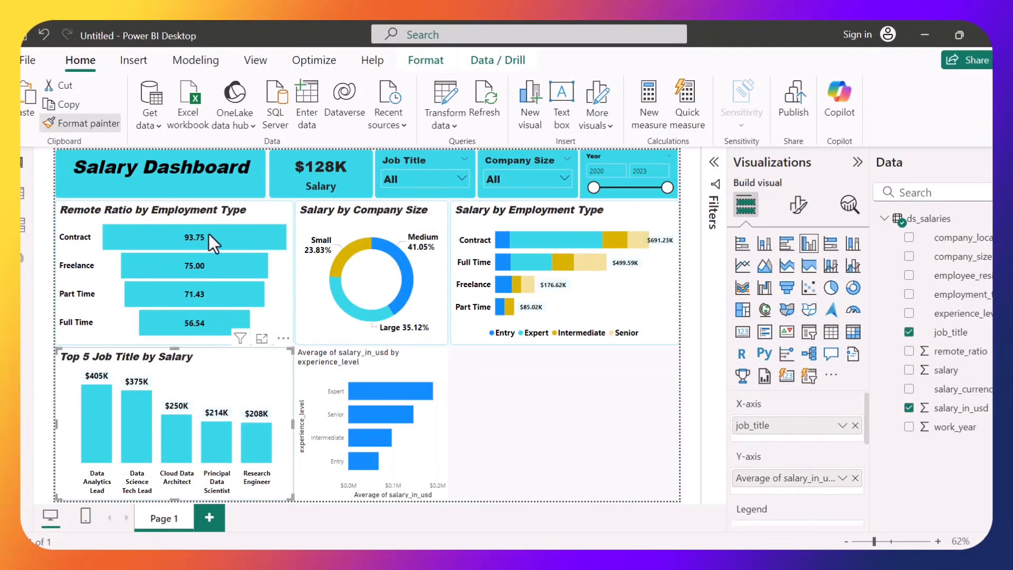
click(332, 390)
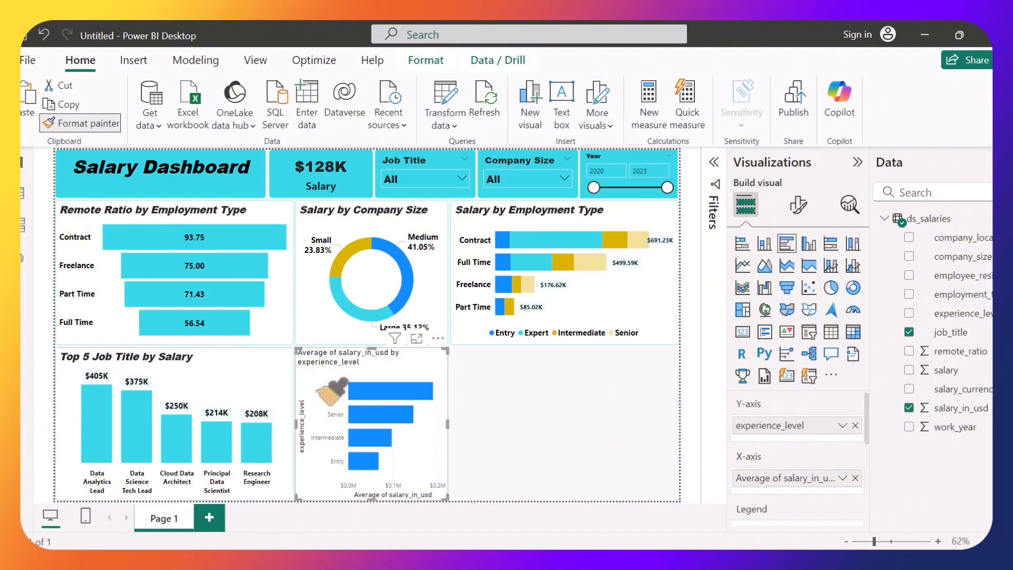
click(331, 390)
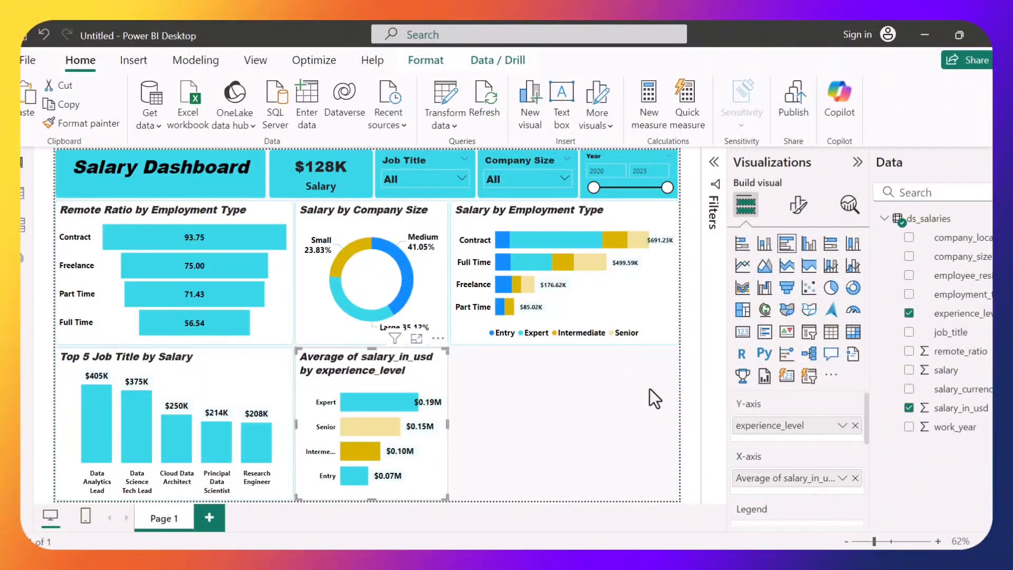
Step: Recolor the Senior bar of the experience-level chart with the turquoise used for the Expert bar
click(796, 206)
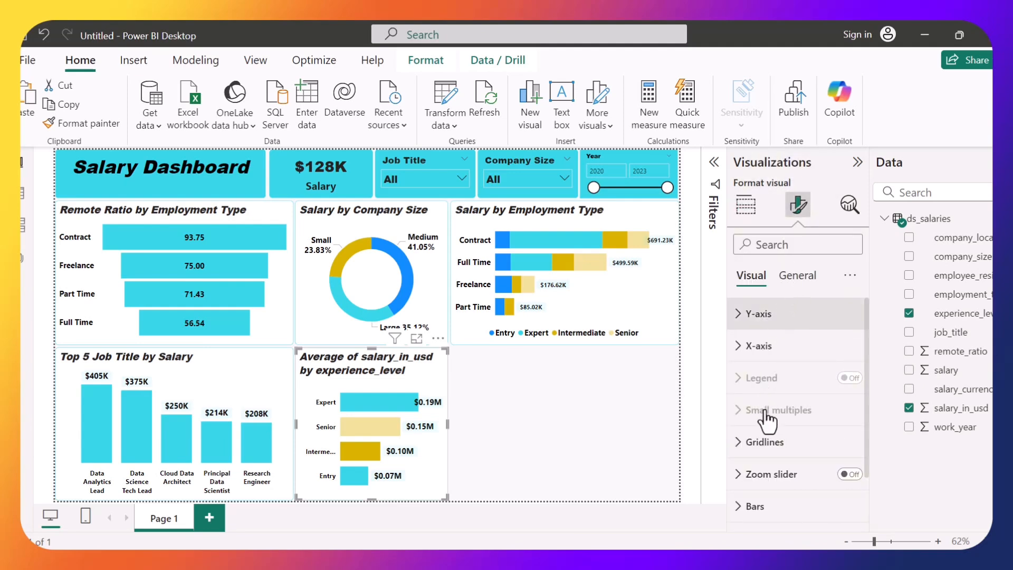
scroll(770, 420, down, 2)
scroll(768, 417, down, 1)
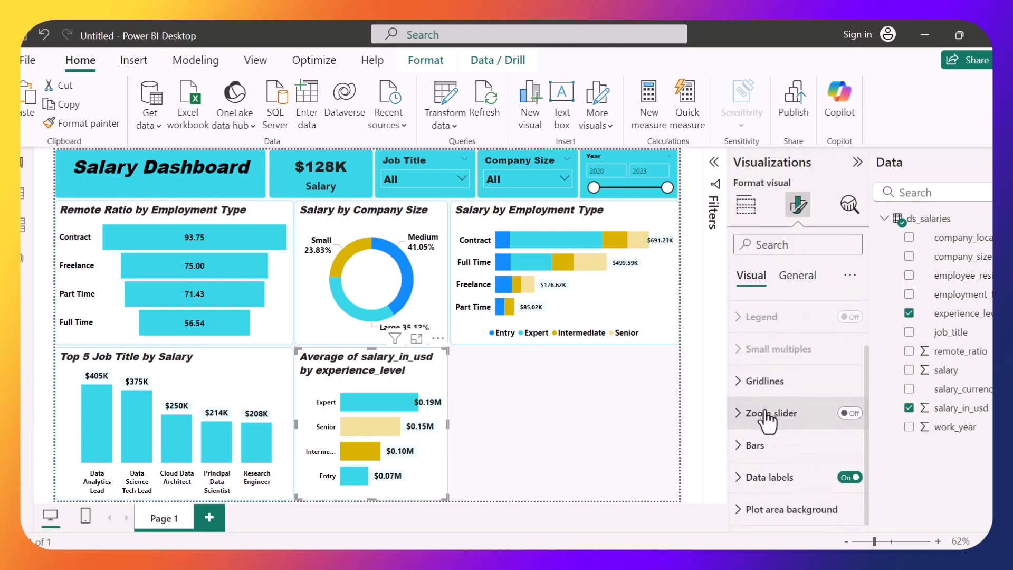
click(759, 451)
scroll(768, 491, down, 3)
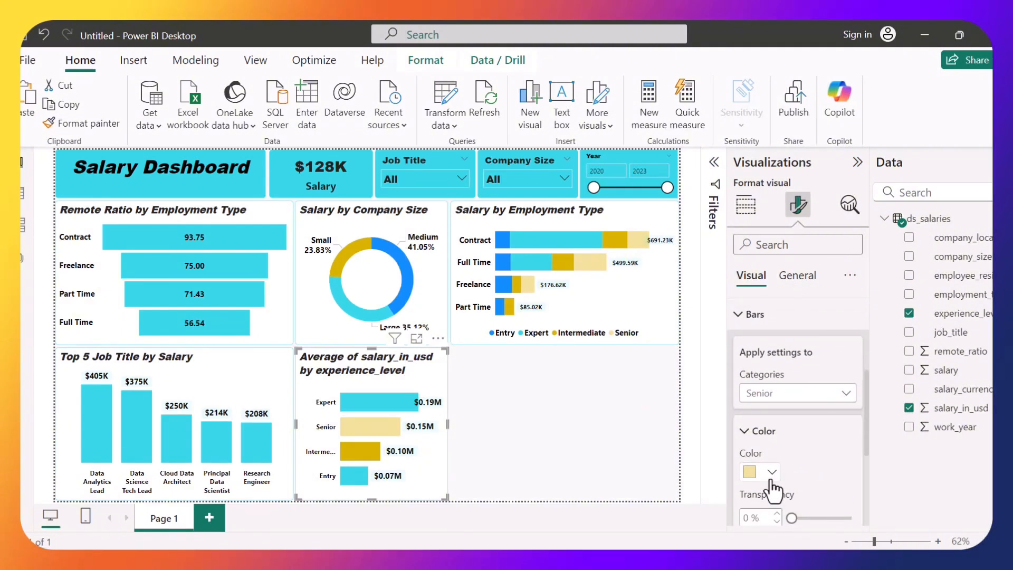
click(772, 472)
click(772, 470)
click(775, 469)
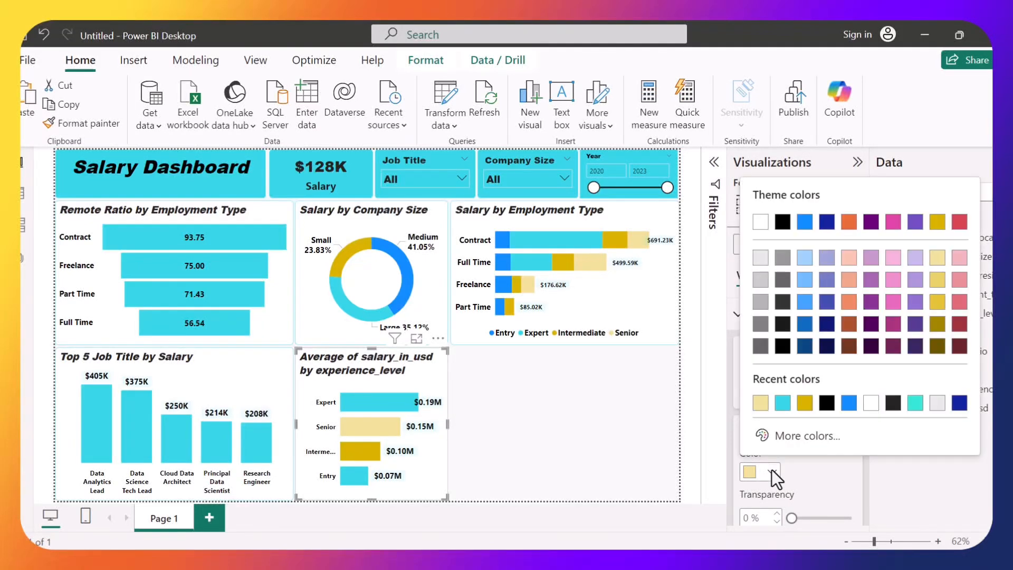
click(784, 407)
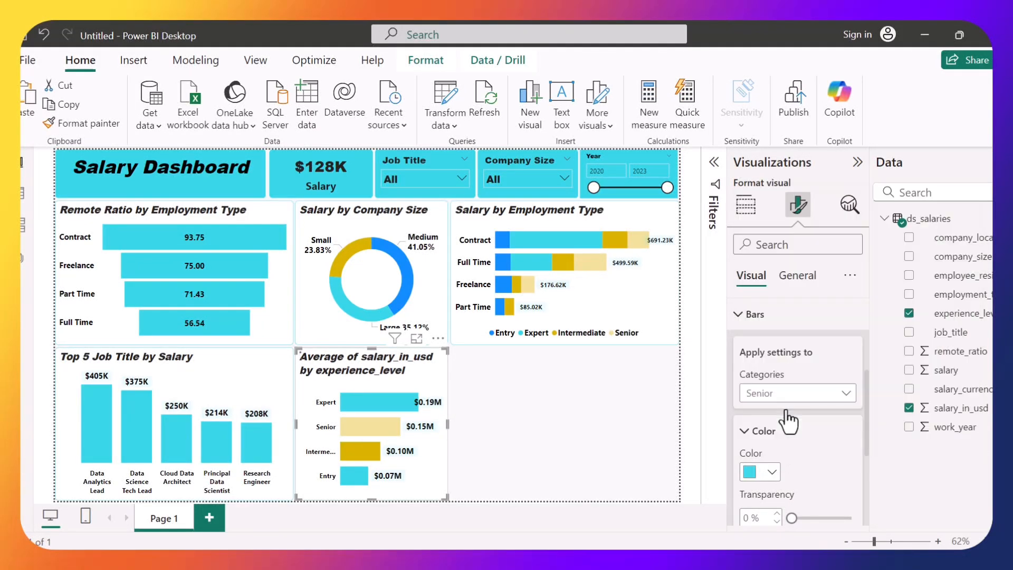
Step: Recolor the Intermediate bar of the experience-level chart in the same turquoise
click(848, 394)
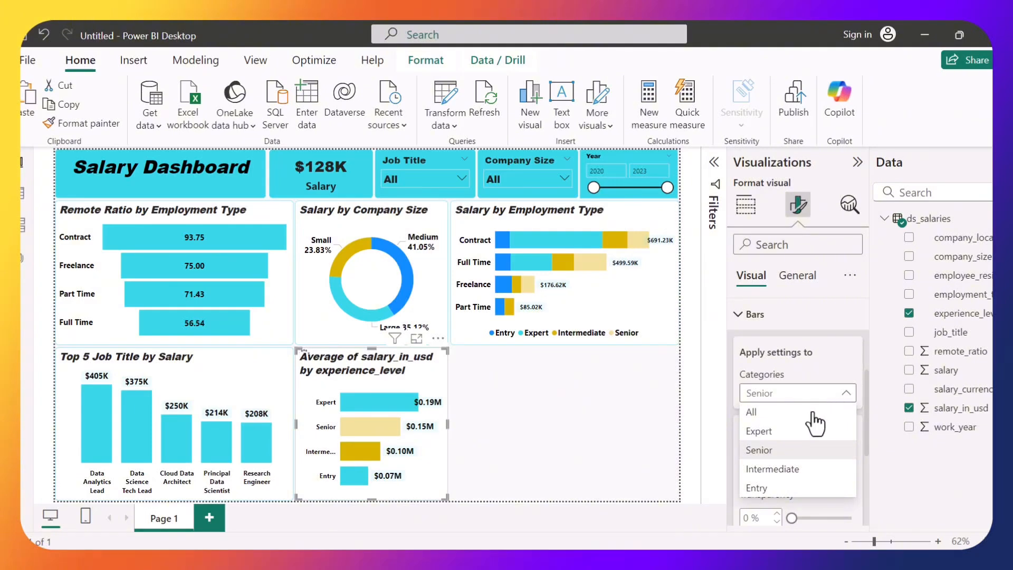
click(771, 470)
click(771, 471)
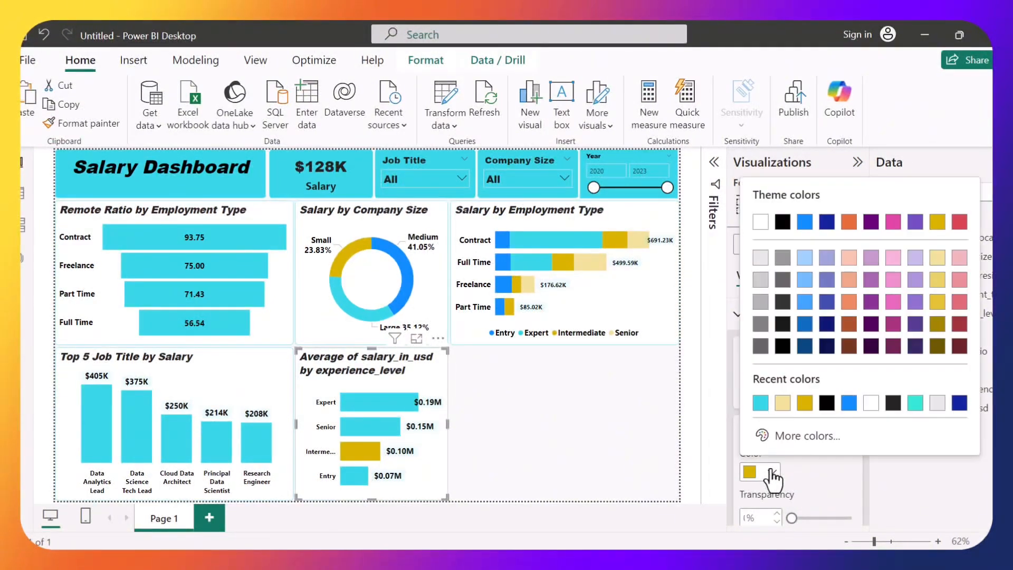
click(760, 403)
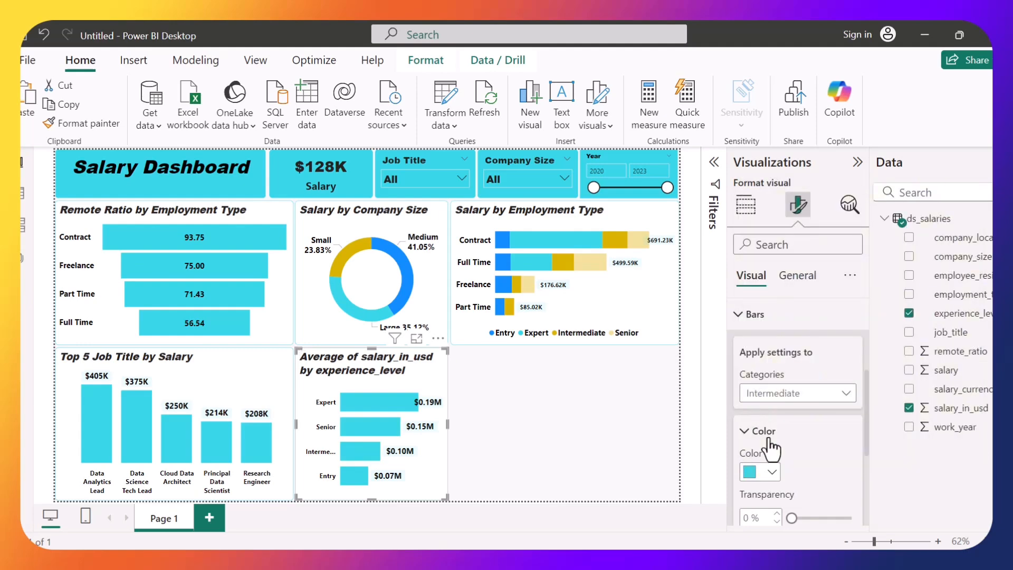
click(767, 318)
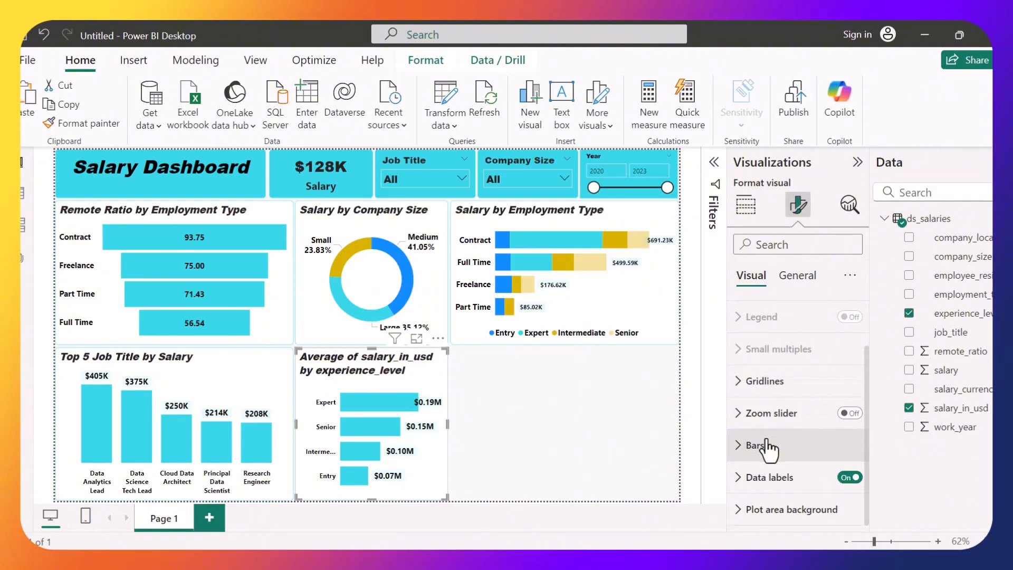
Step: Set the font color of the data label values on the experience-level chart to black
click(770, 477)
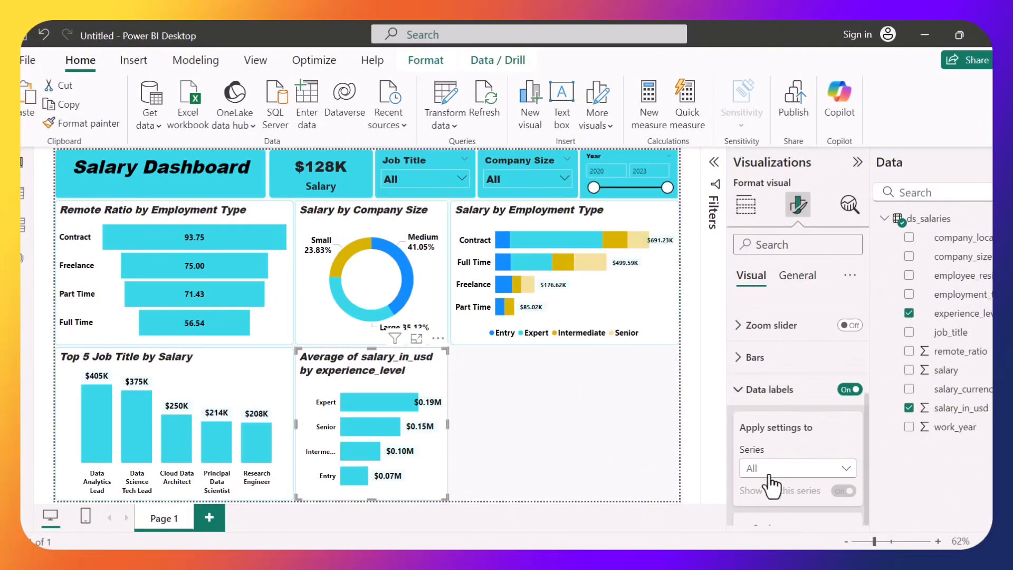
scroll(776, 471, down, 2)
scroll(777, 471, down, 1)
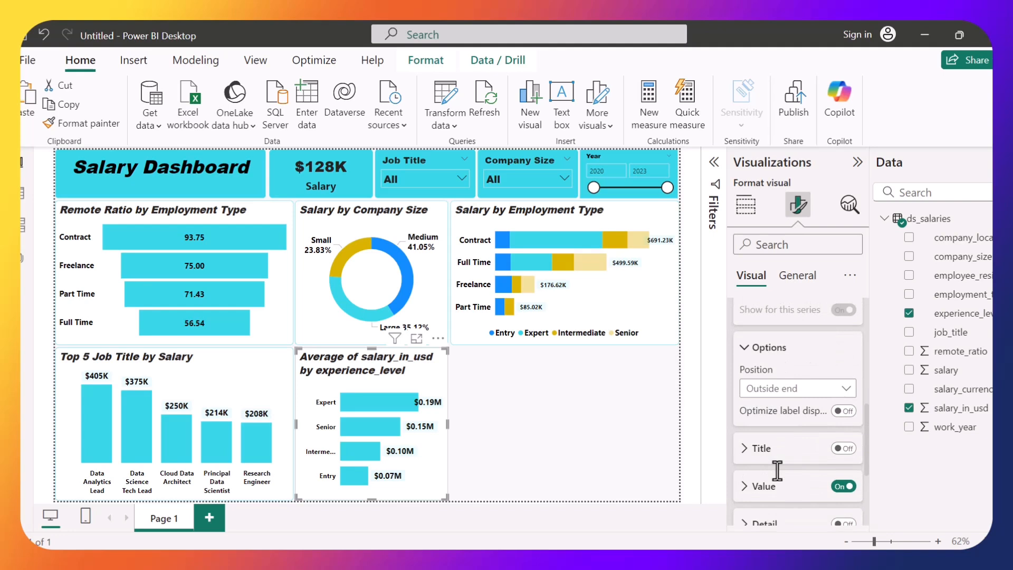
click(777, 486)
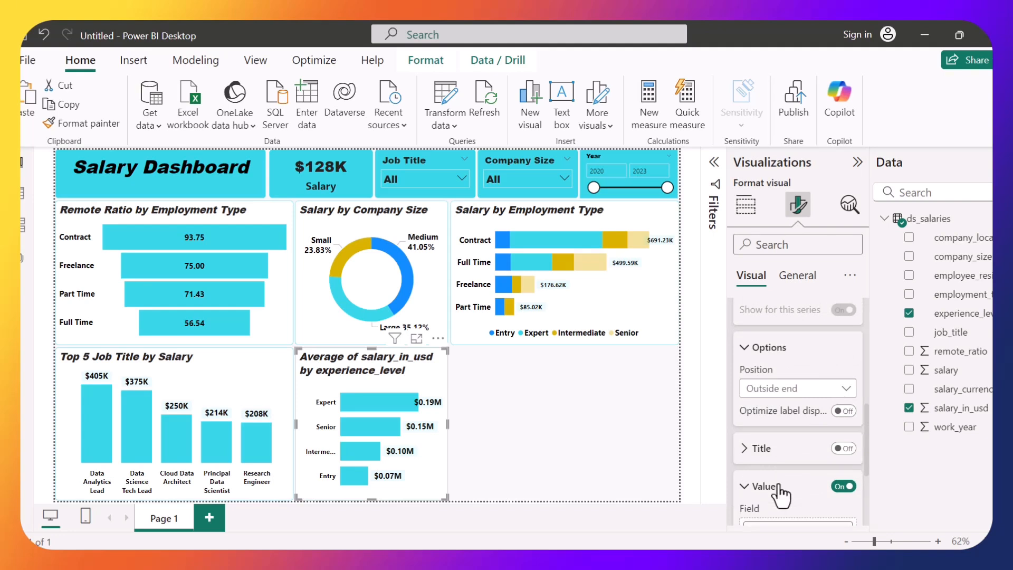
scroll(779, 481, down, 3)
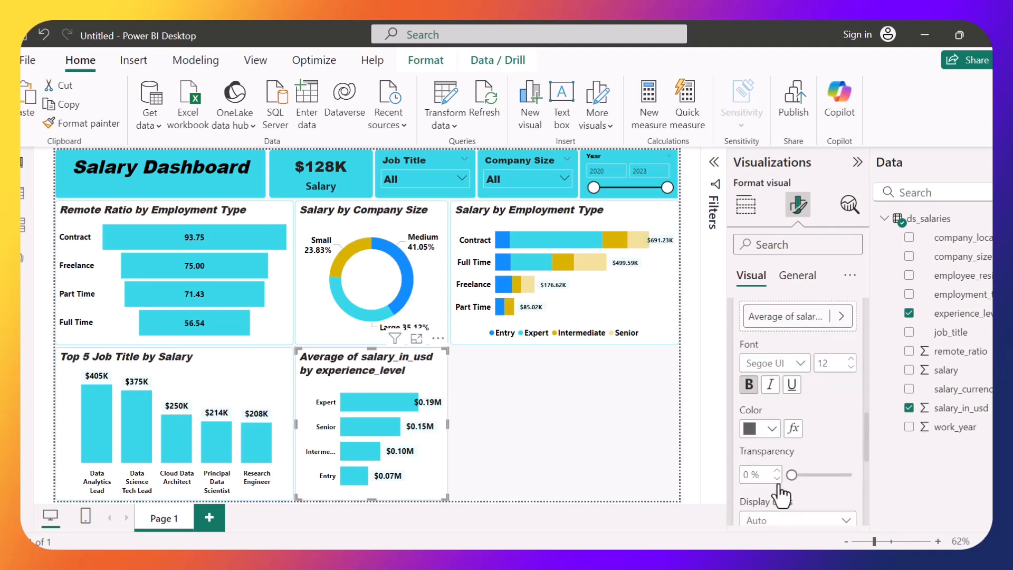
click(770, 429)
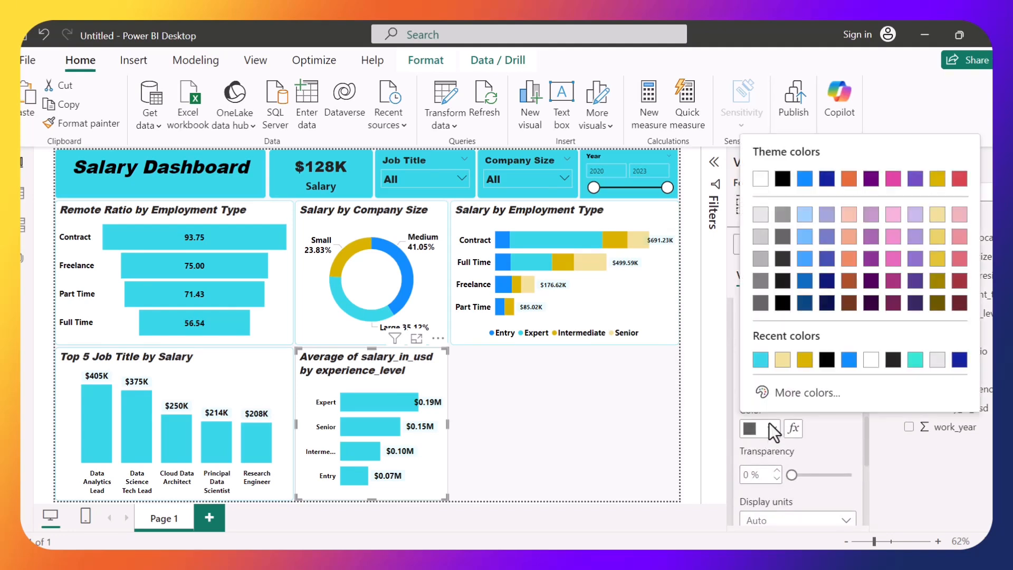
click(826, 360)
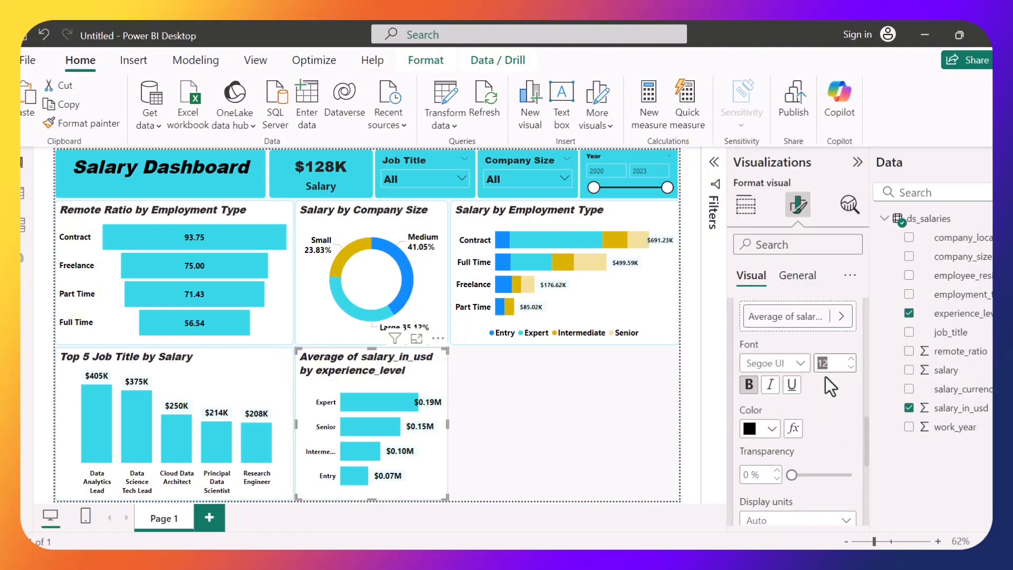
Step: Show the experience-level chart's data labels in Thousands with 0 decimal places
scroll(831, 460, down, 1)
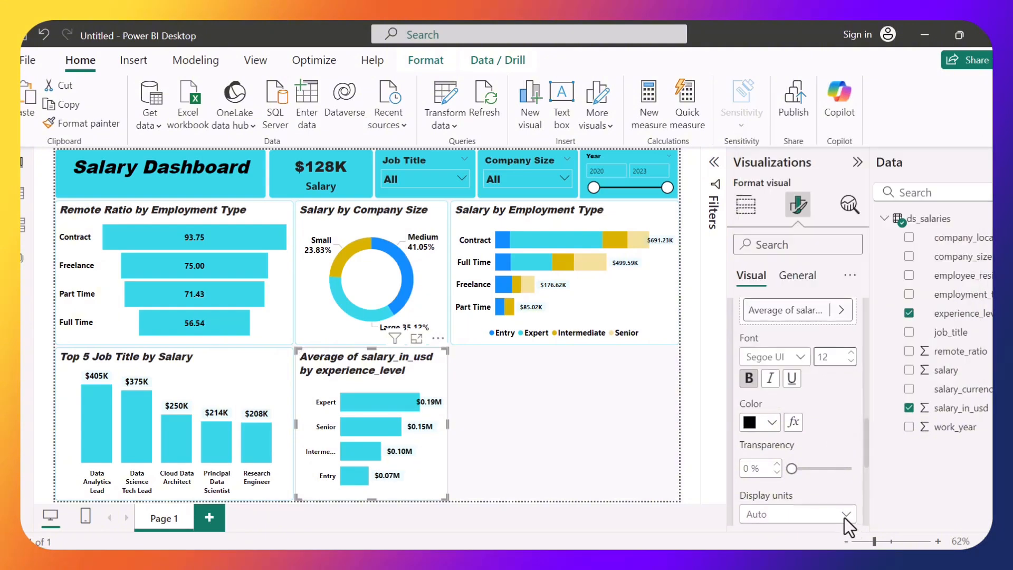
click(846, 520)
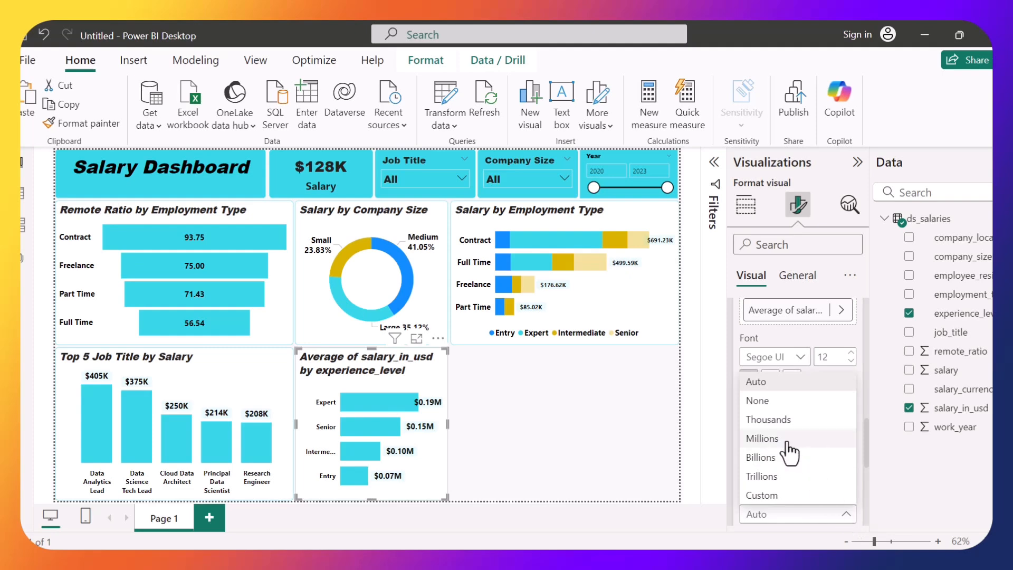
click(775, 422)
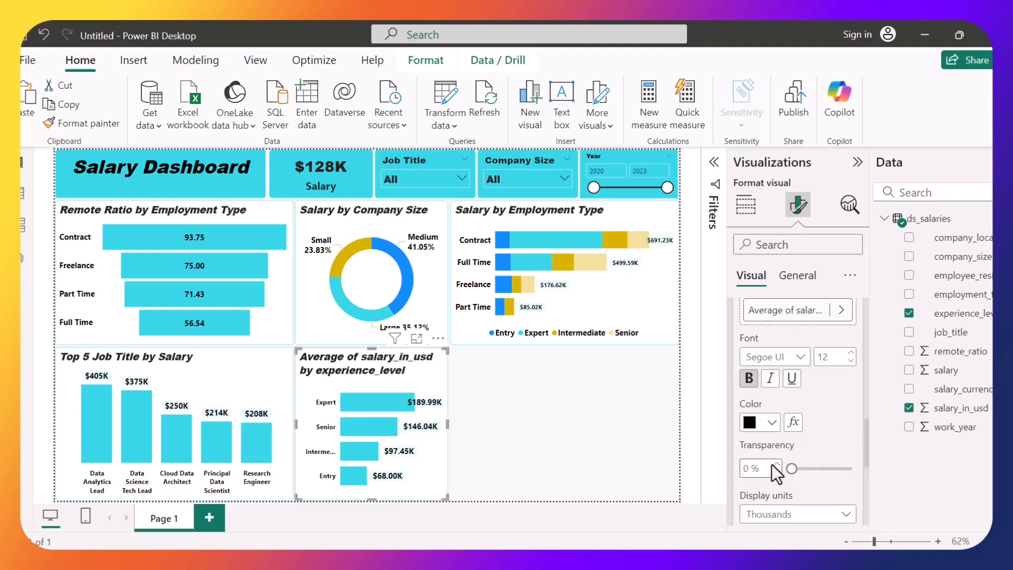
scroll(771, 464, down, 3)
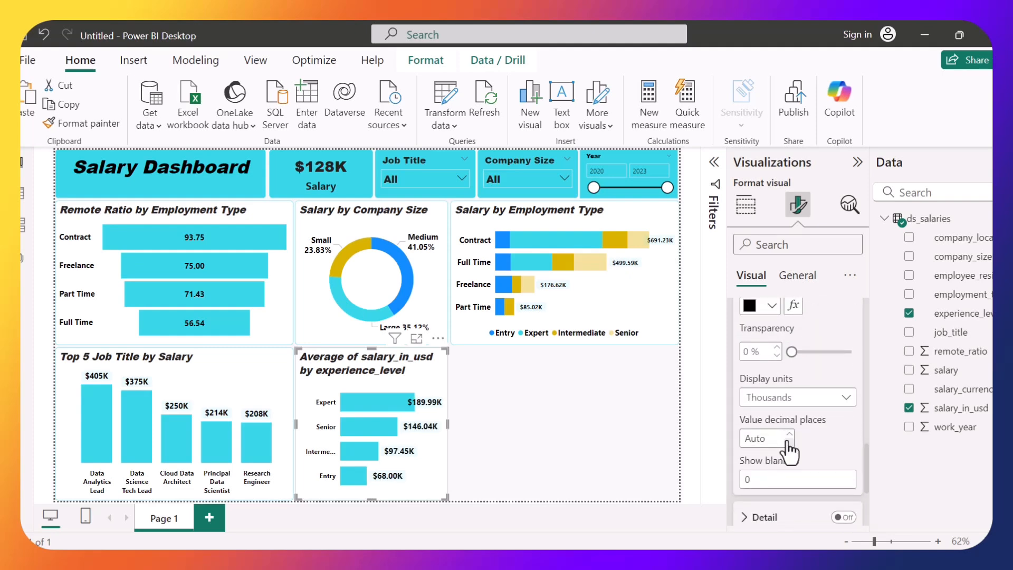
click(788, 442)
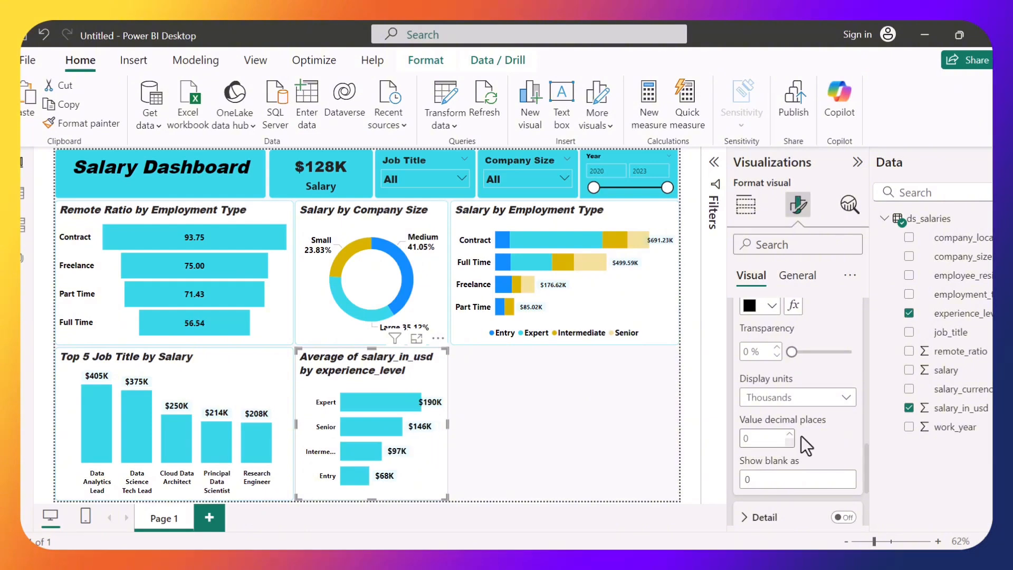
scroll(800, 436, down, 3)
scroll(800, 436, up, 3)
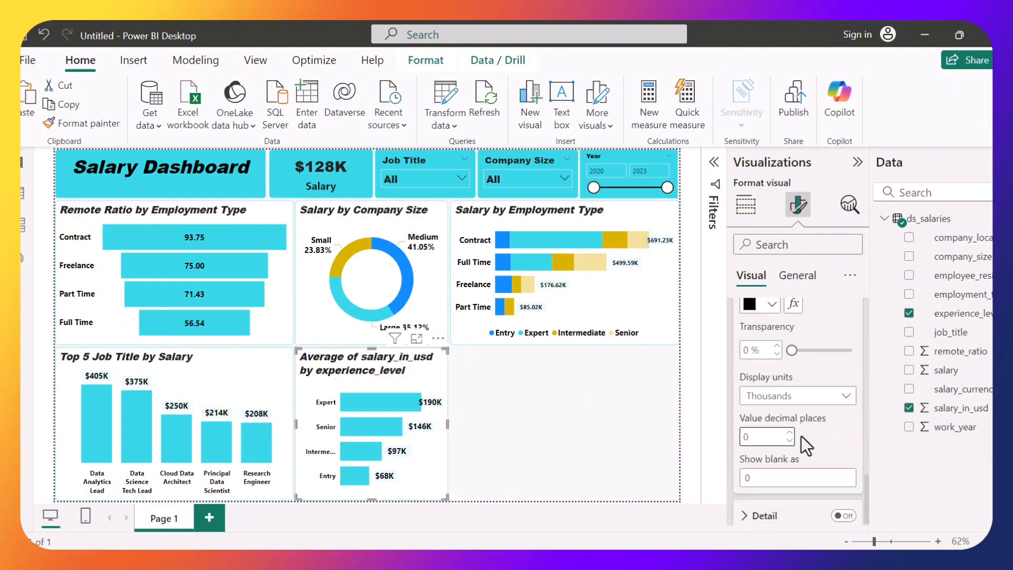
scroll(801, 436, up, 10)
scroll(765, 416, down, 3)
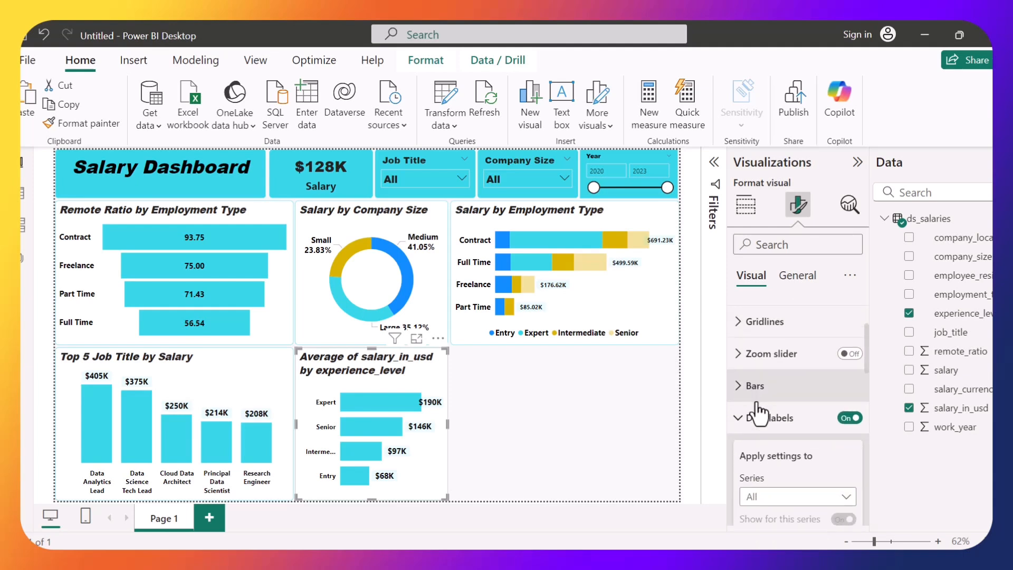
scroll(757, 411, down, 3)
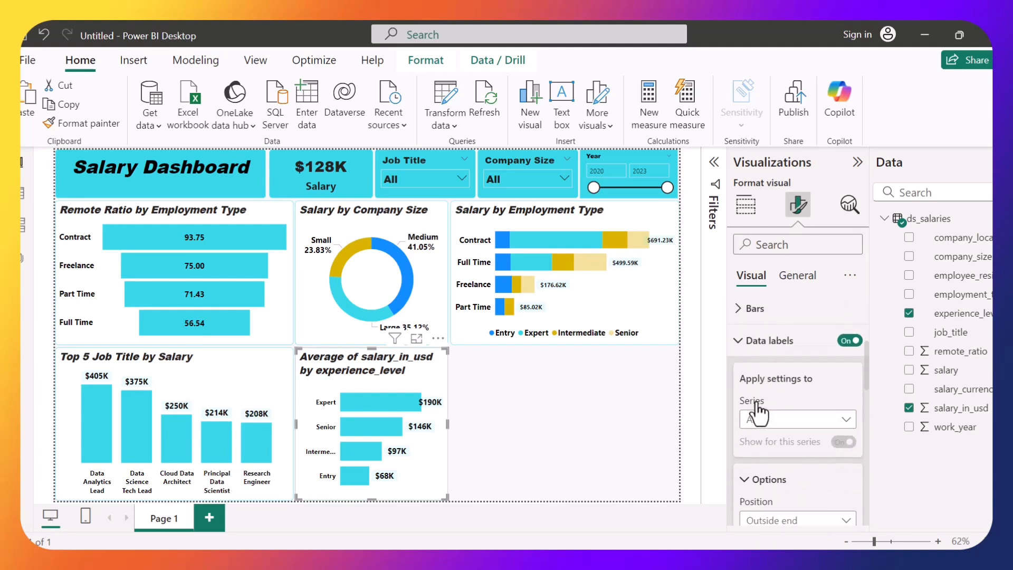
click(761, 337)
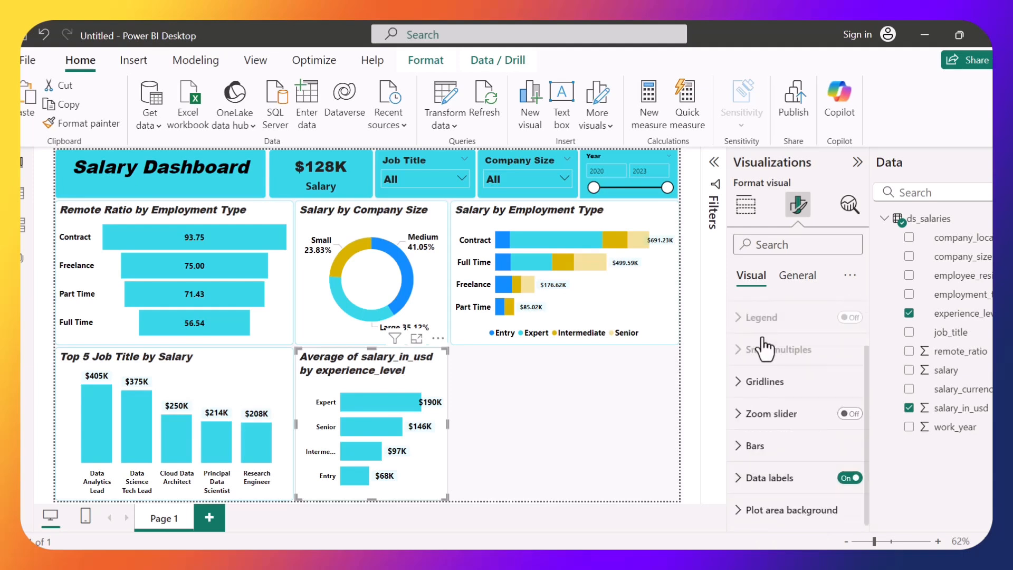
Step: Change the title of the experience-level chart to "Salary by Experience Level"
scroll(763, 349, up, 2)
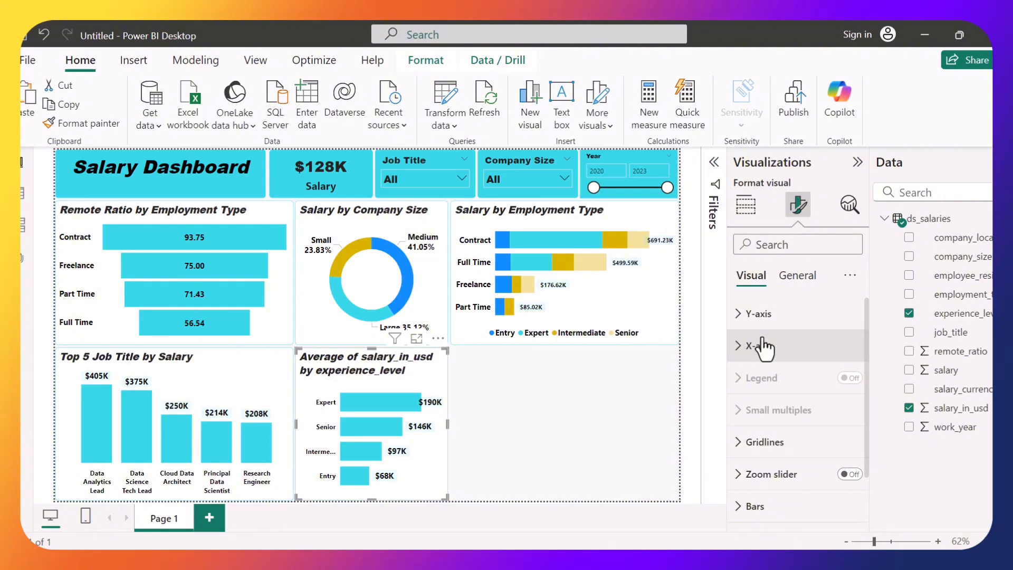
click(756, 352)
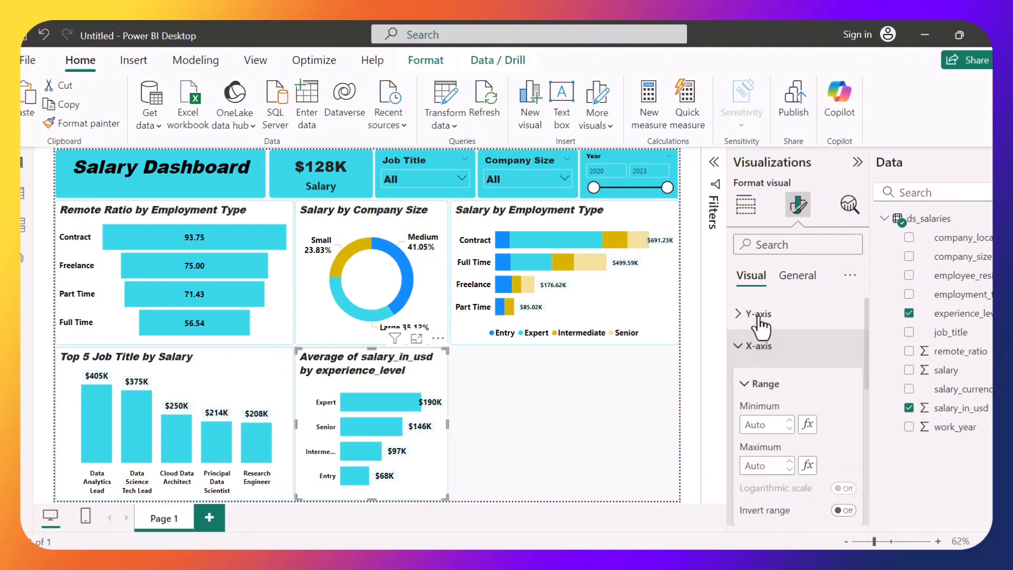
click(794, 279)
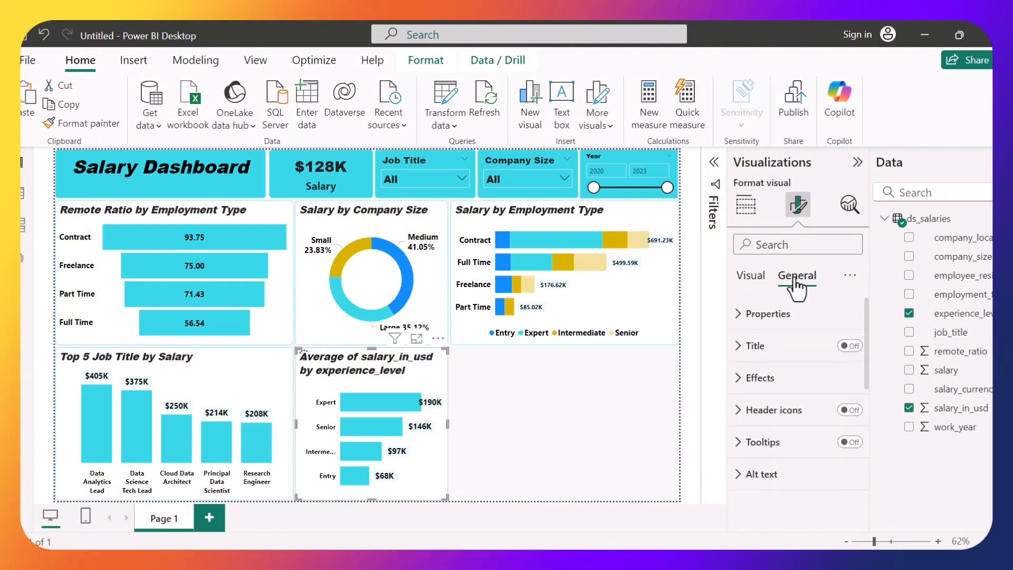
click(769, 352)
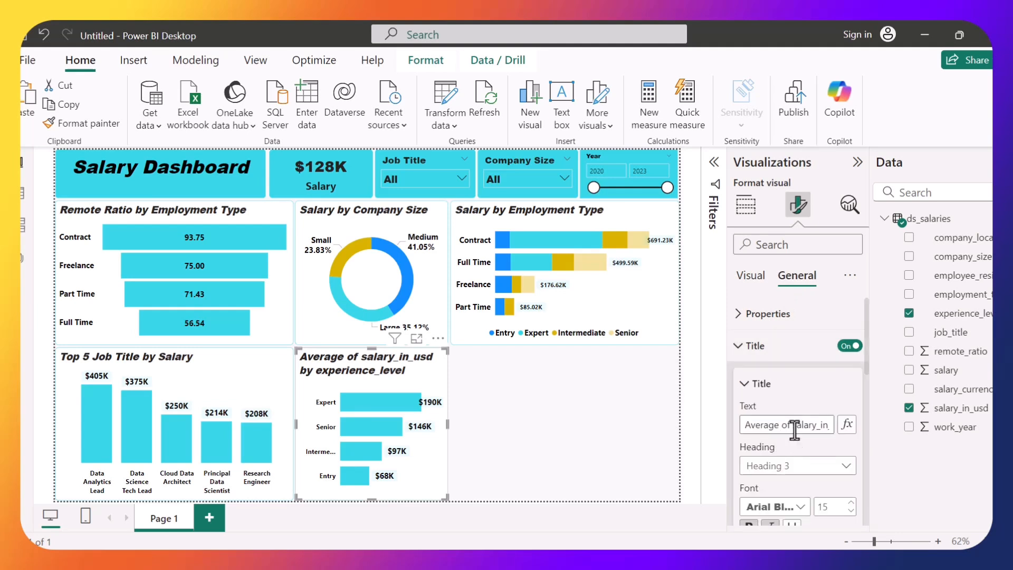
click(794, 425)
key(shift+Home)
key(BackSpace)
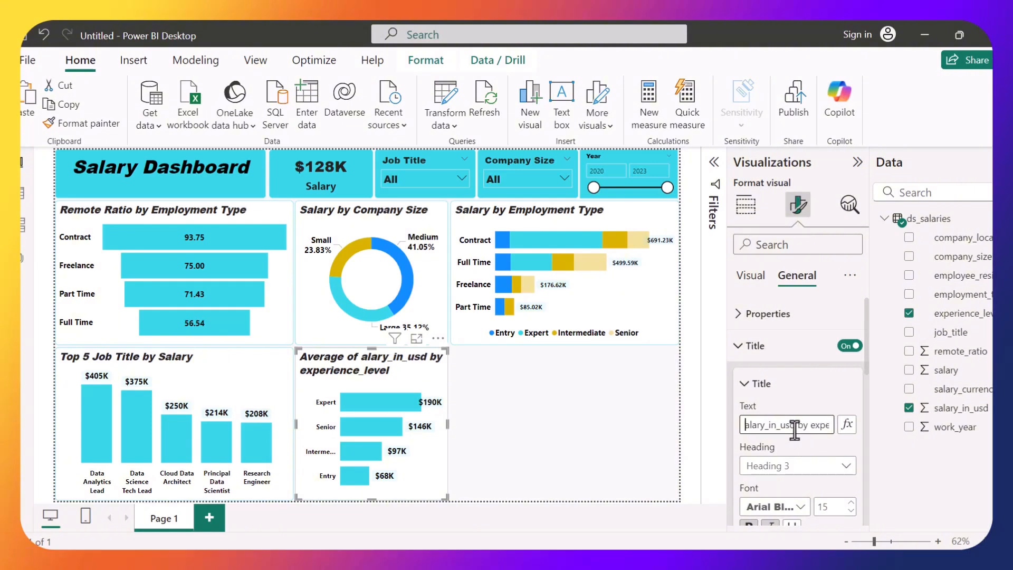
text(S)
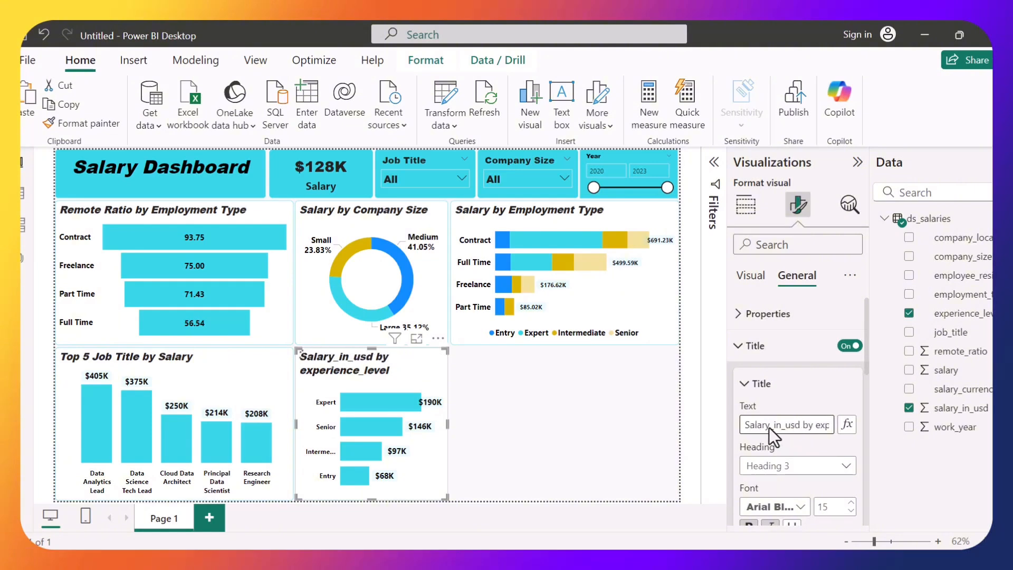
drag(770, 426, 799, 431)
key(Delete)
key(Right)
key(Right)
key(Right)
key(Right)
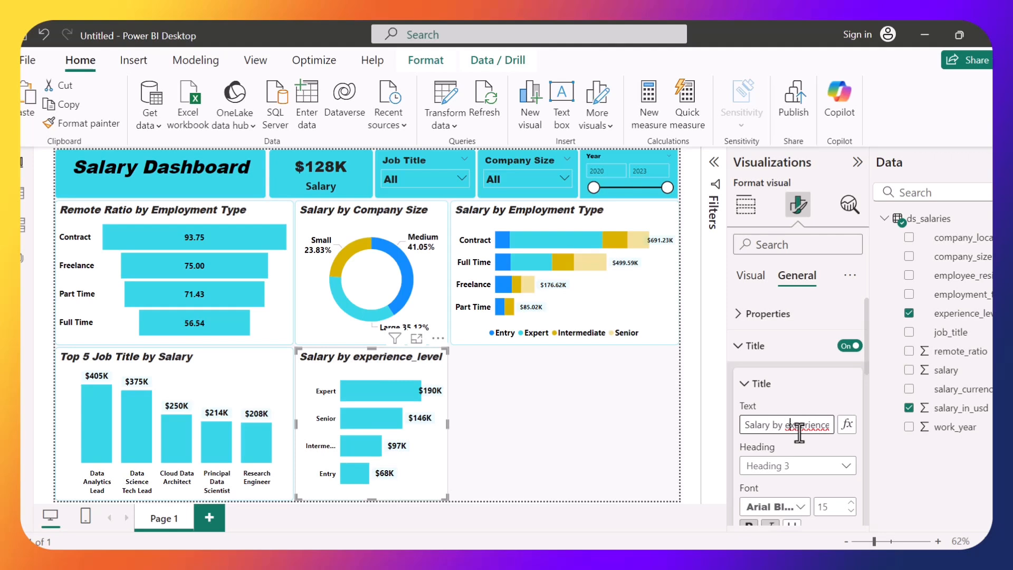
key(Delete)
text(E)
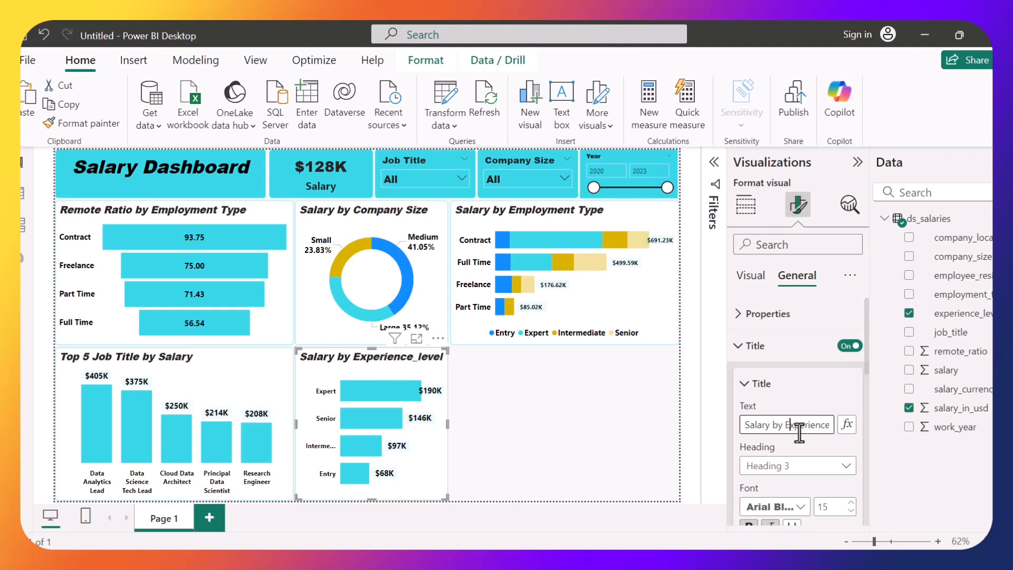
key(End)
key(BackSpace)
key(BackSpace)
text(L)
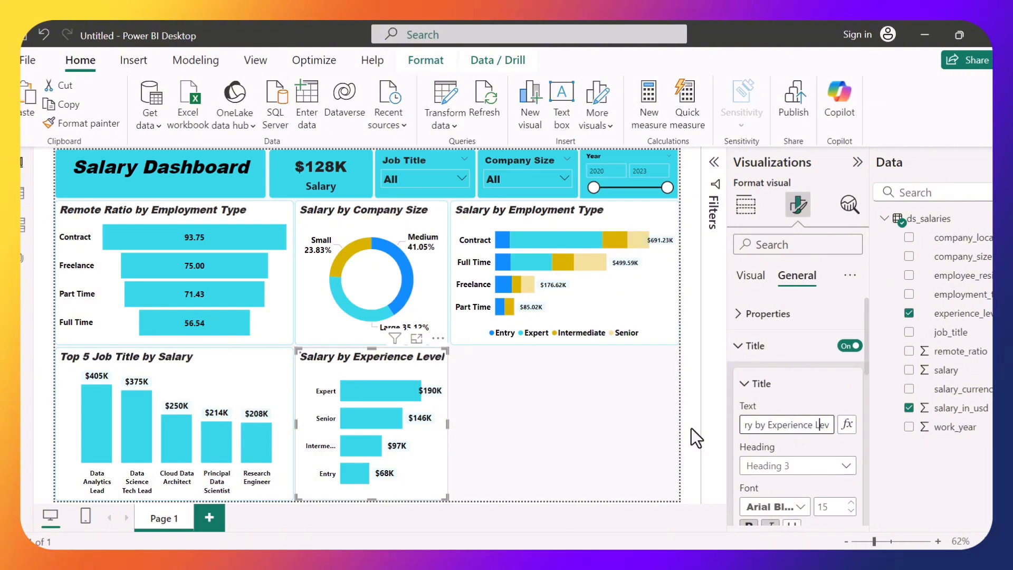
click(762, 347)
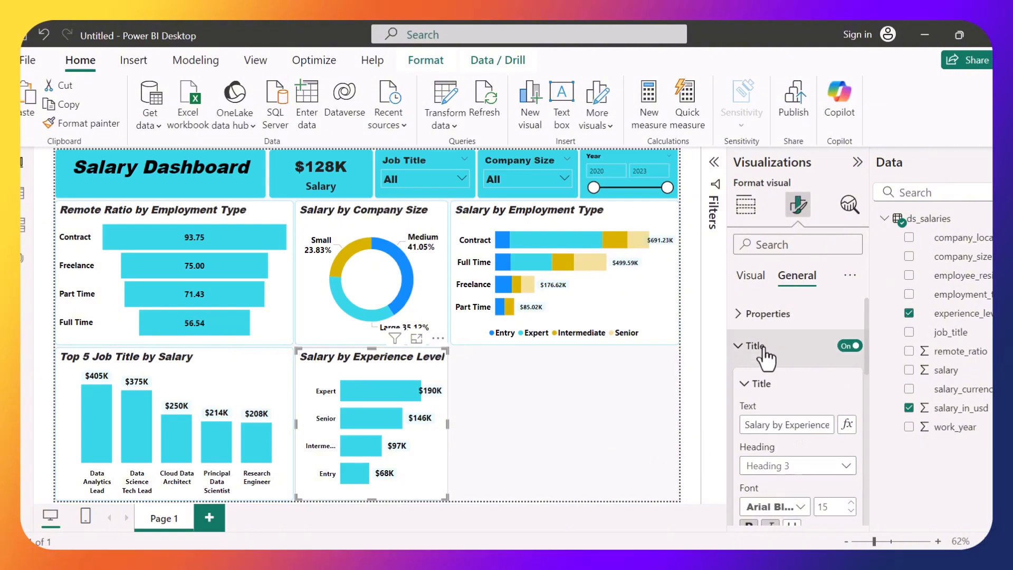
Step: Reduce the font size of the Y-axis values on the experience-level chart to 9
click(752, 277)
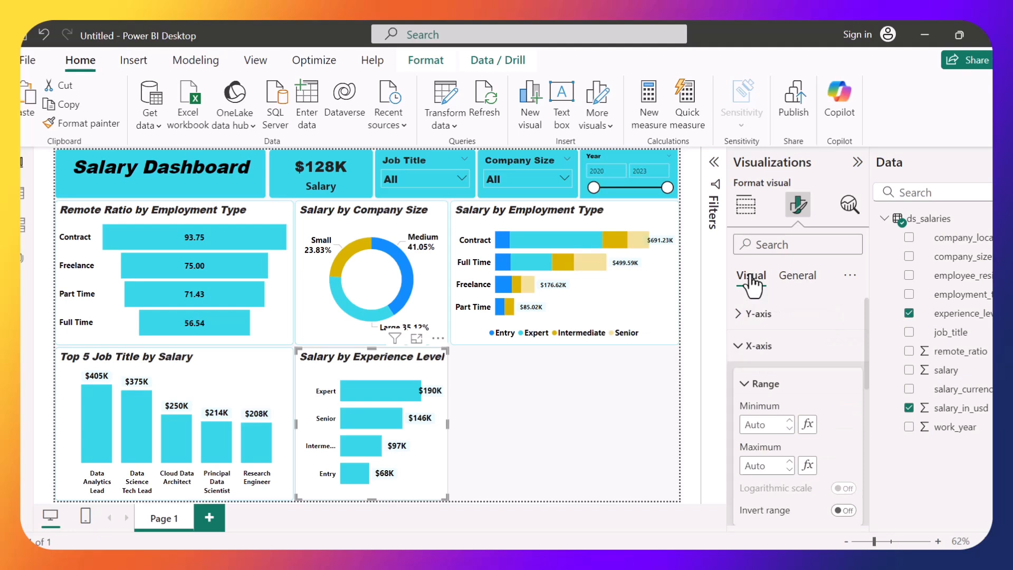
click(755, 316)
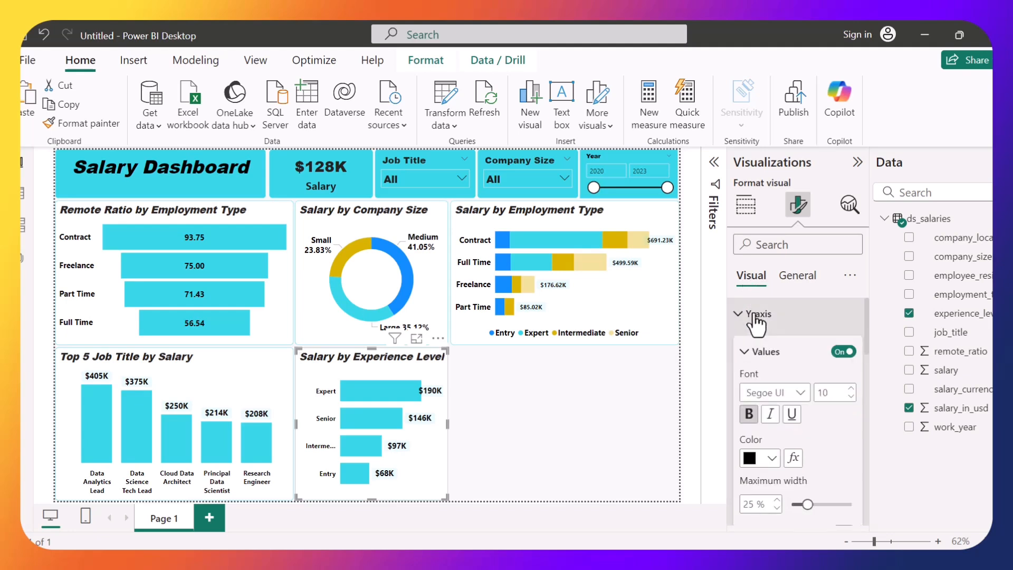
click(851, 397)
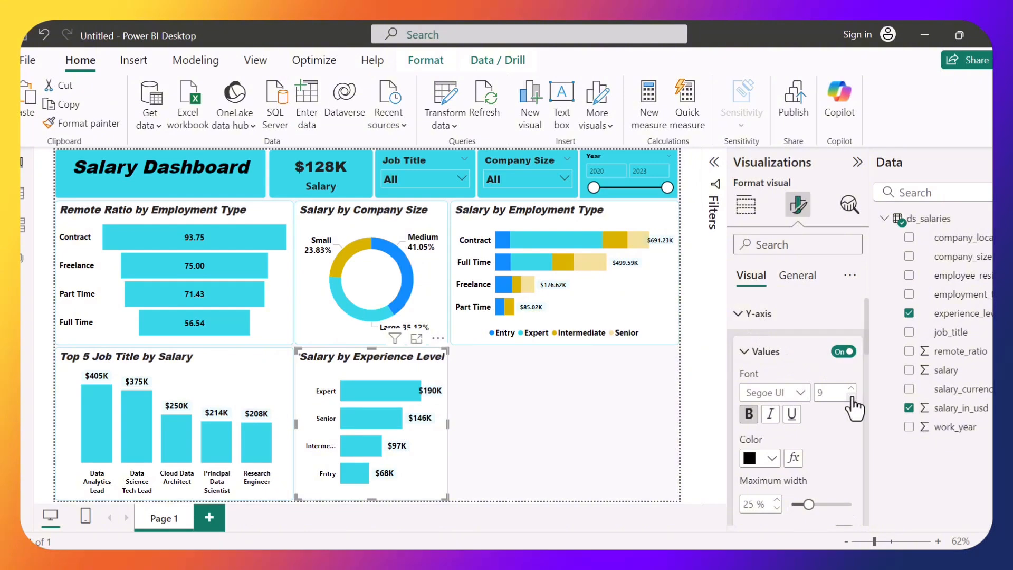
click(480, 400)
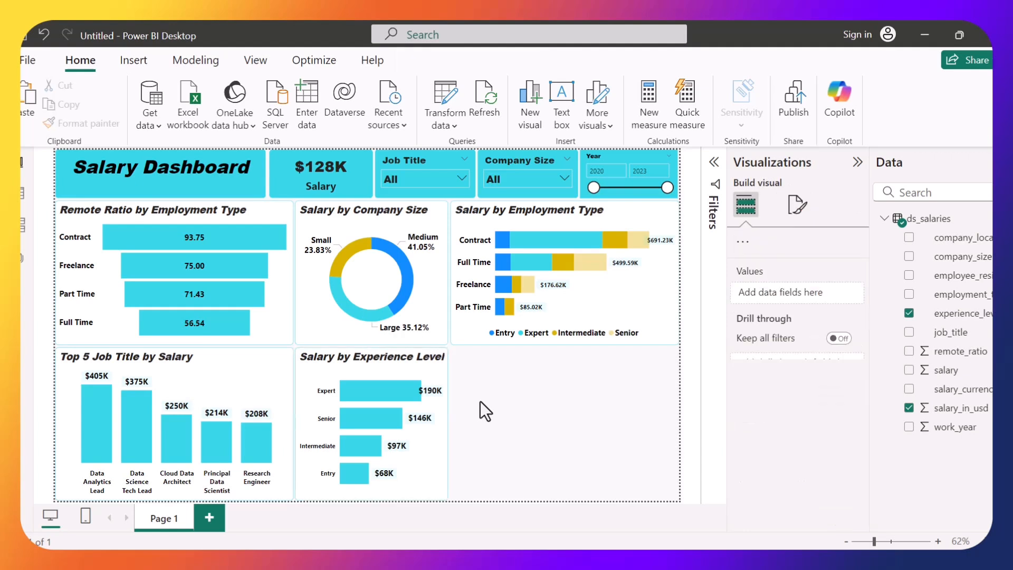
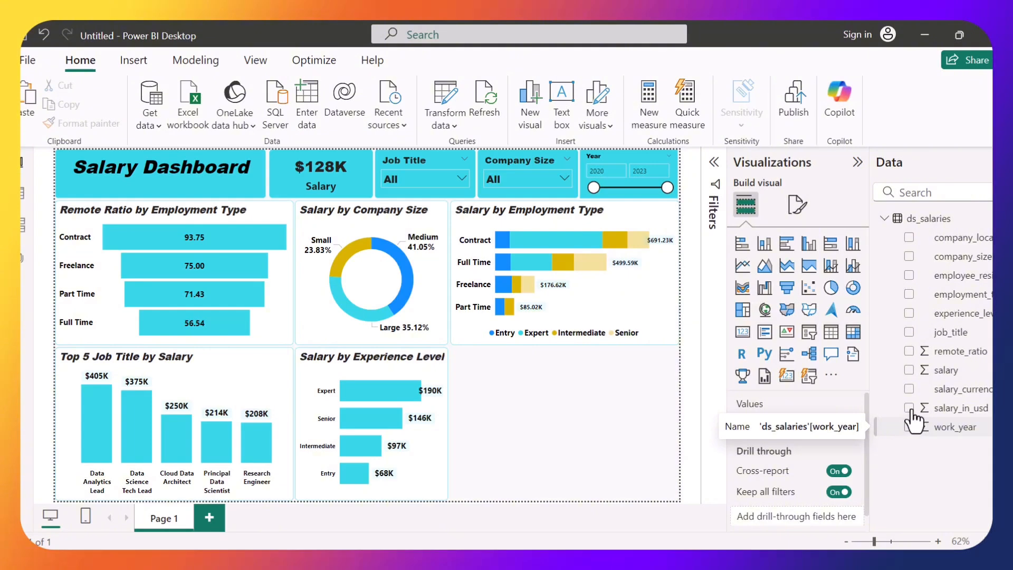
Step: Add a line chart with work_year on the X-axis and the average of salary_in_usd on the Y-axis
click(909, 409)
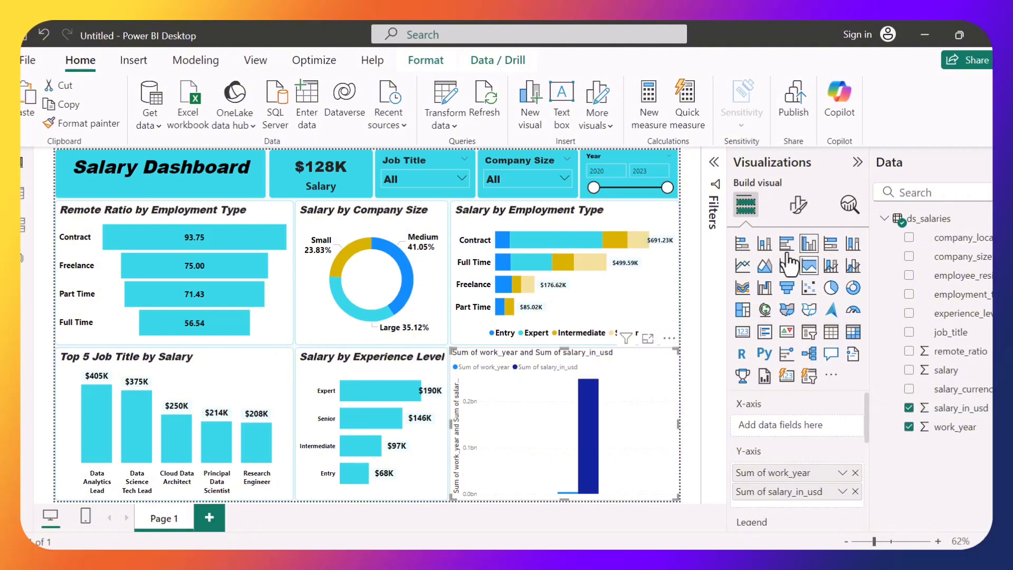
click(743, 266)
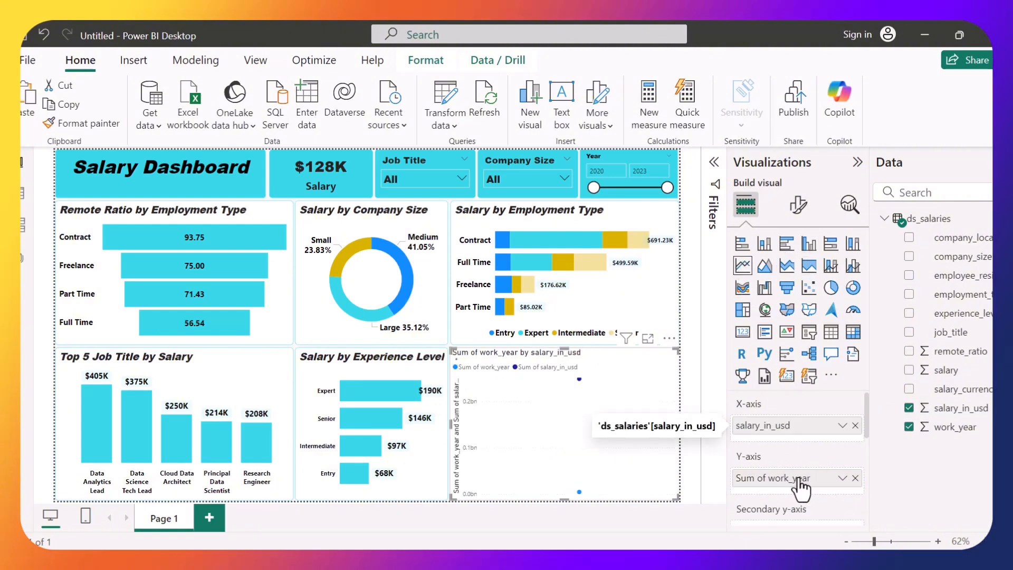
drag(807, 441, 802, 483)
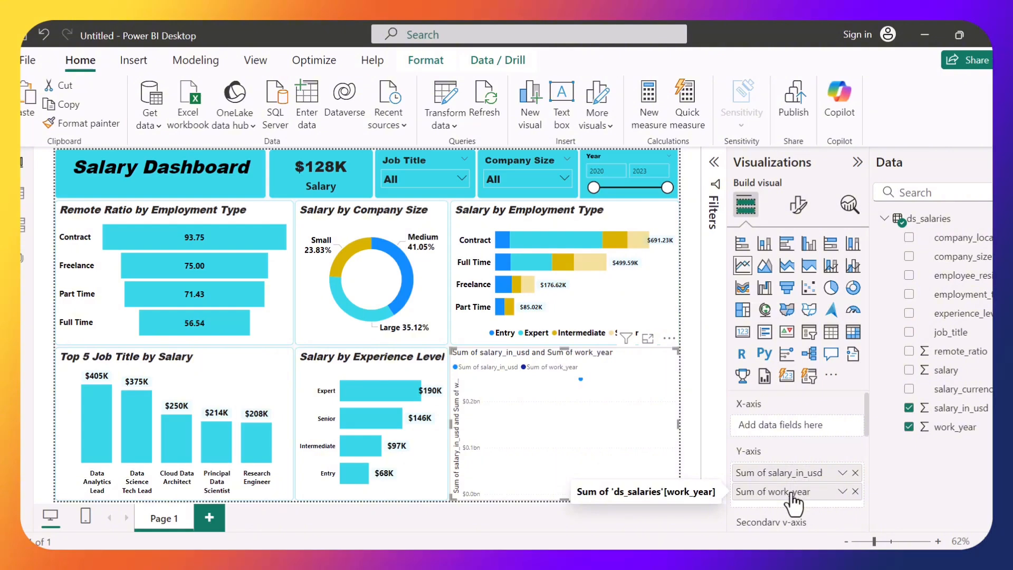
drag(792, 498, 791, 437)
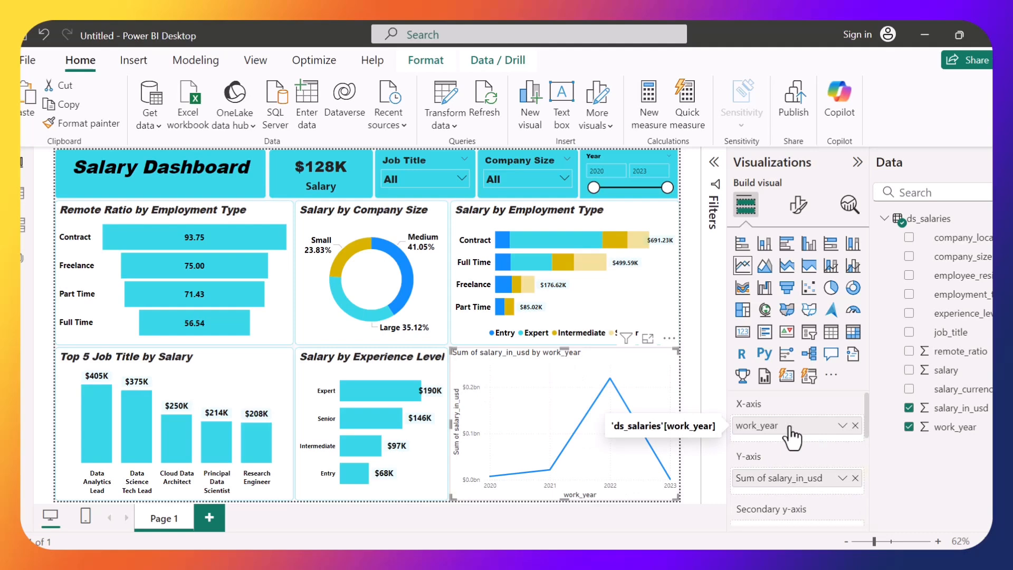
click(842, 477)
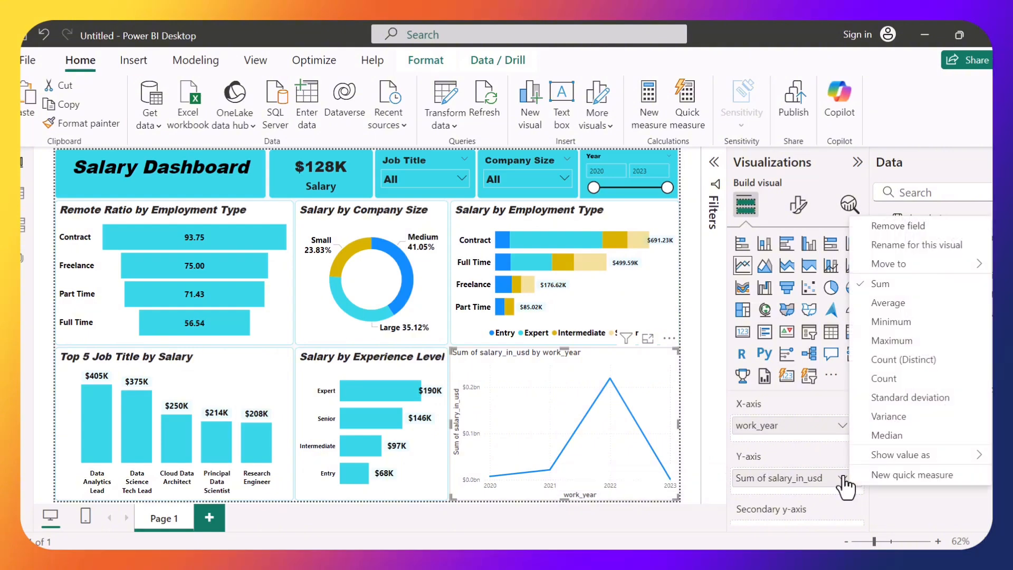
click(885, 304)
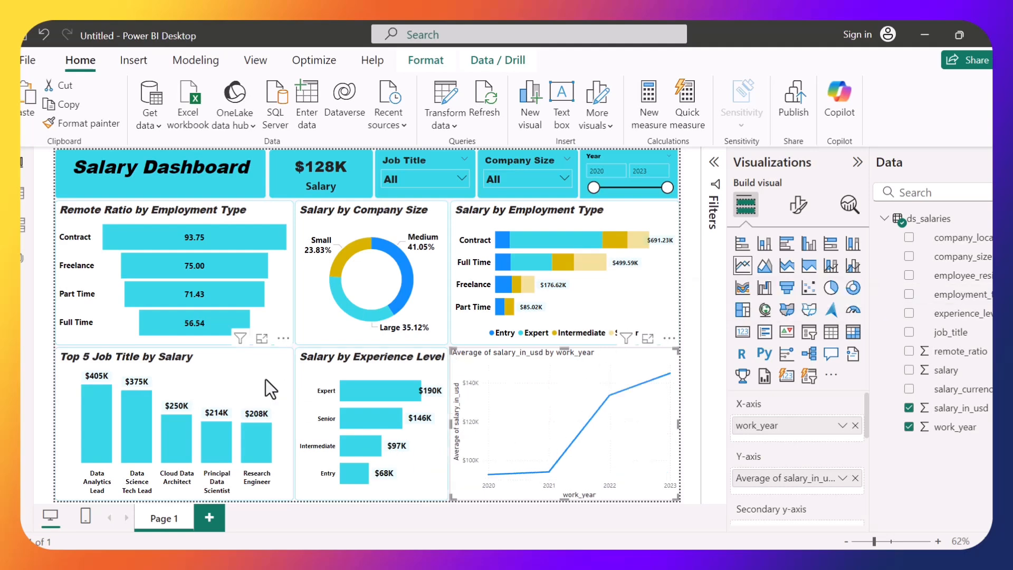
Step: Copy the formatting of the Salary by Experience Level chart onto the new line chart with the Format painter
click(424, 484)
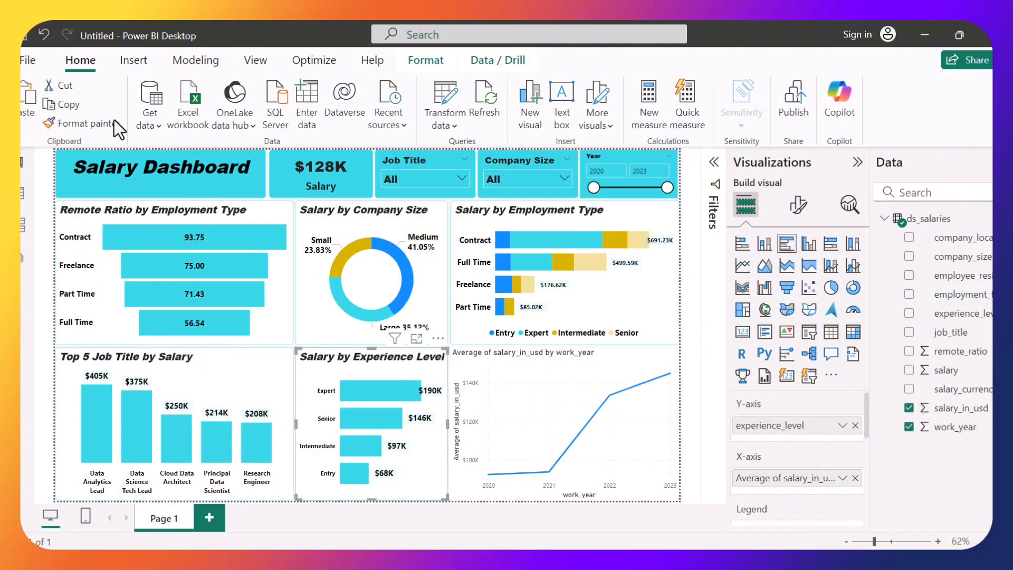
click(94, 122)
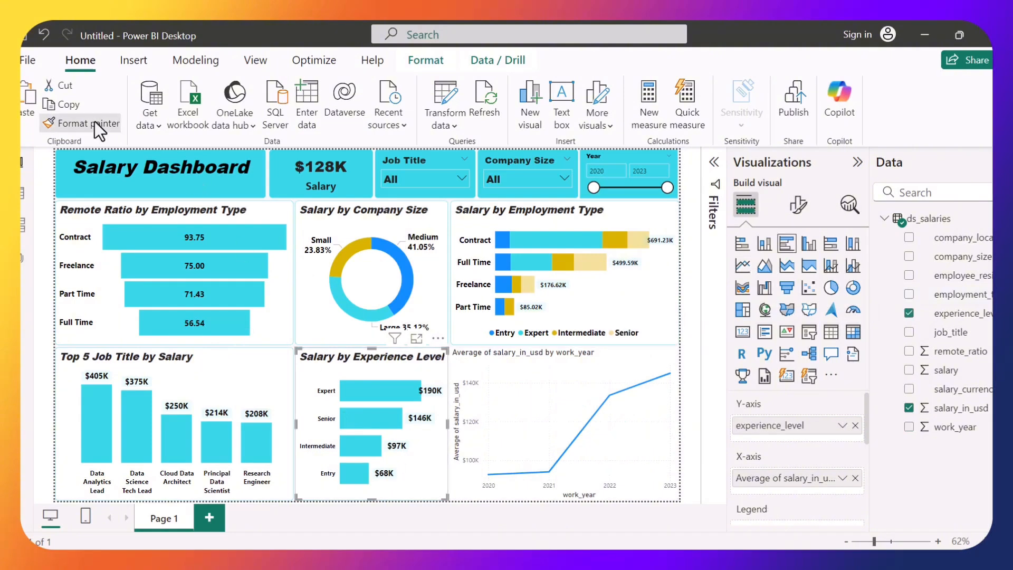
click(549, 395)
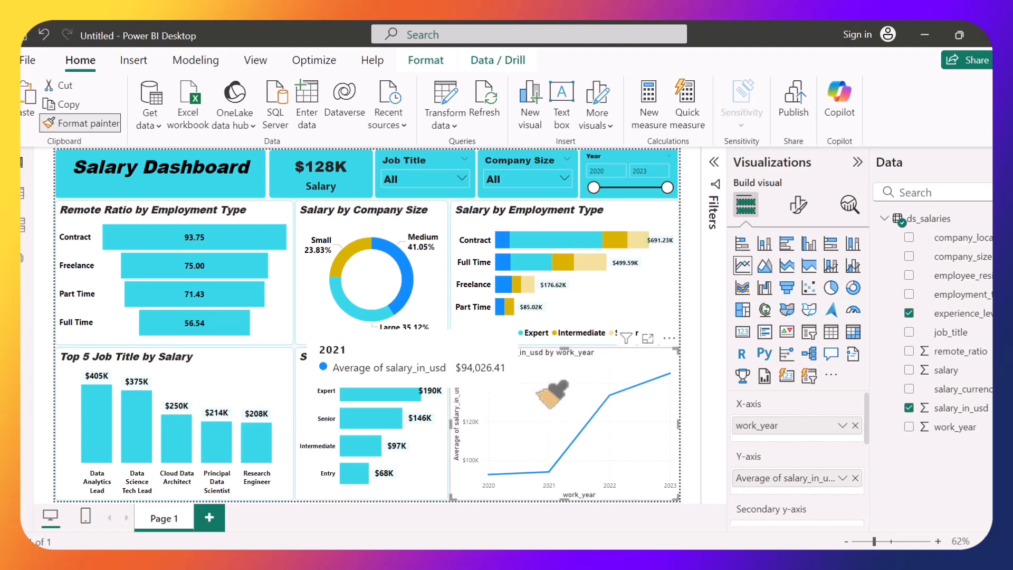
click(551, 394)
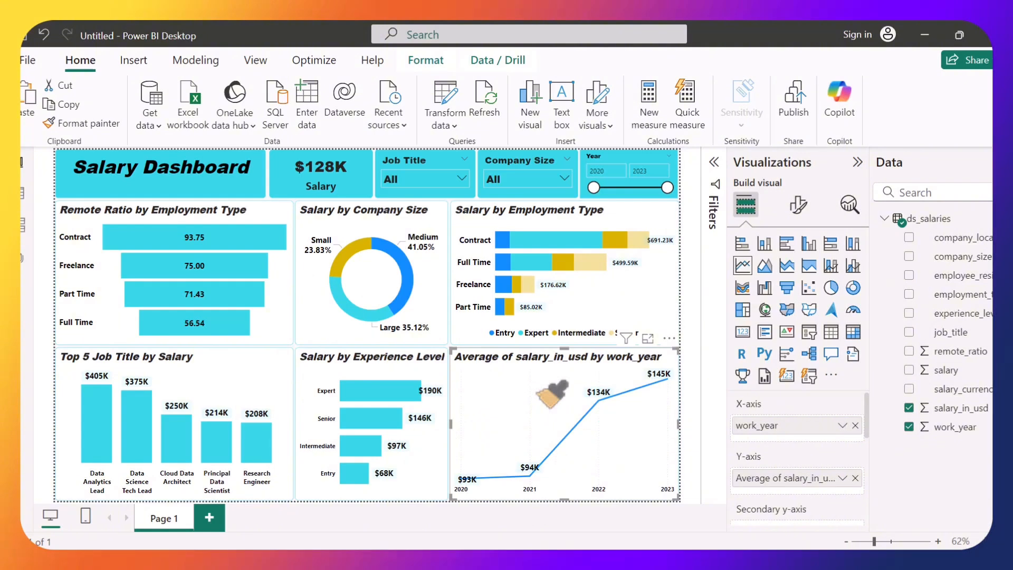
Step: Change the title of the line chart to "Salary Trend"
click(798, 209)
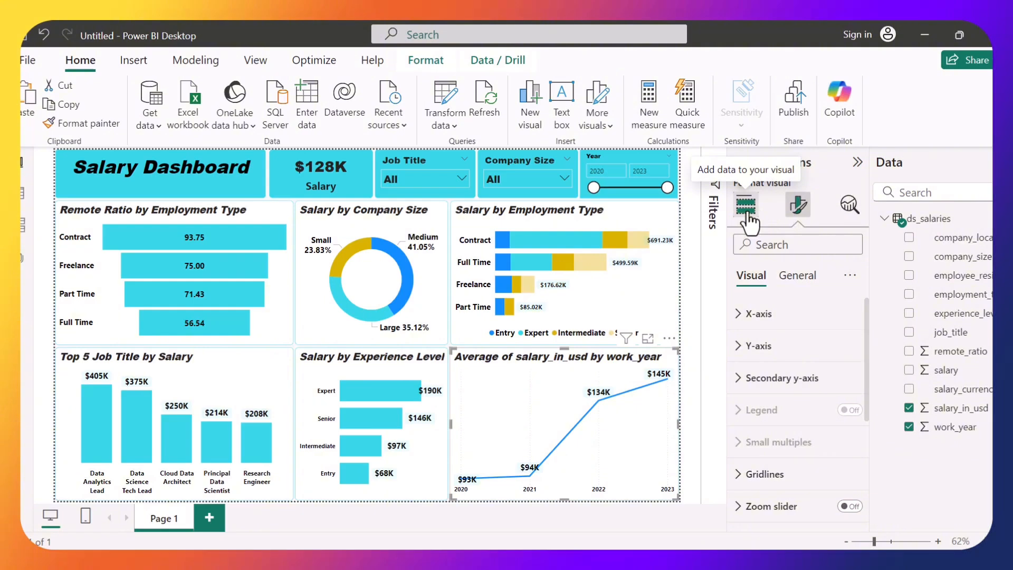
click(792, 278)
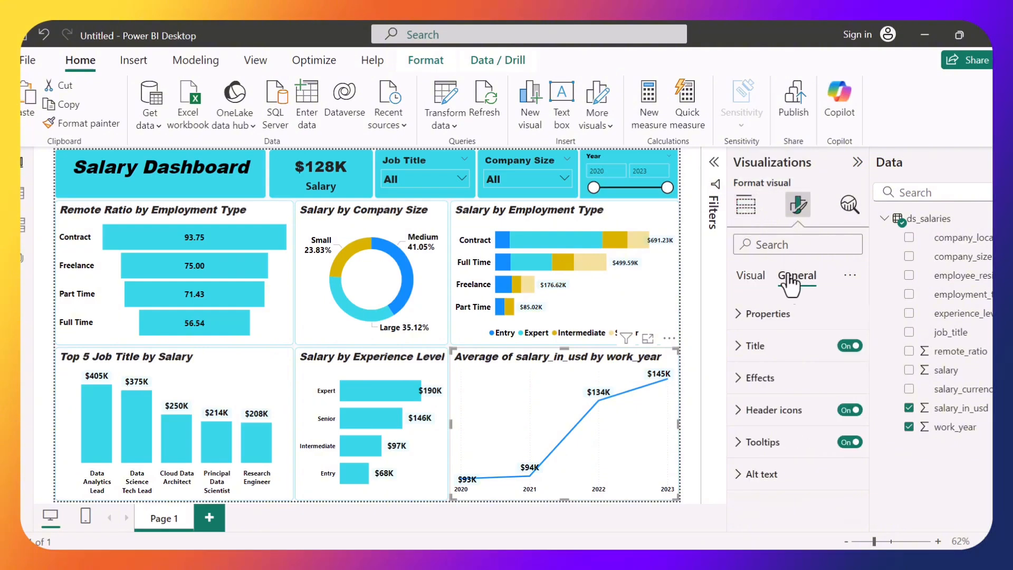
click(774, 376)
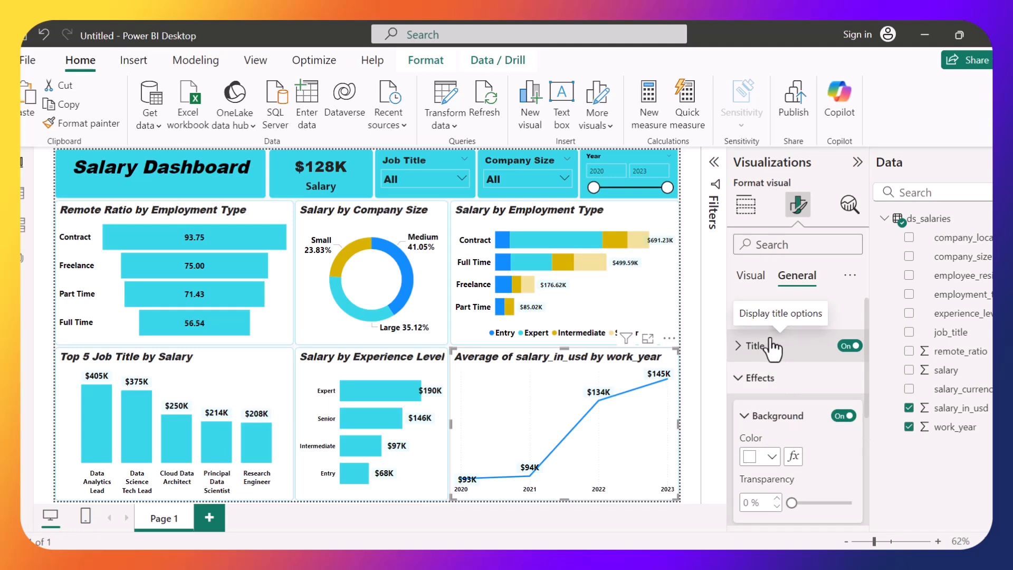
click(773, 349)
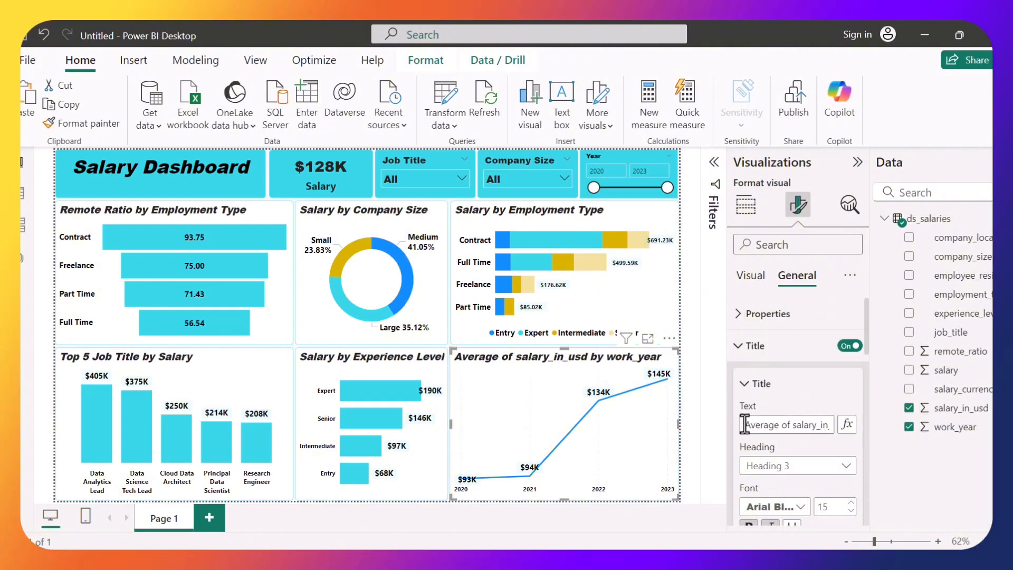
drag(745, 424, 846, 443)
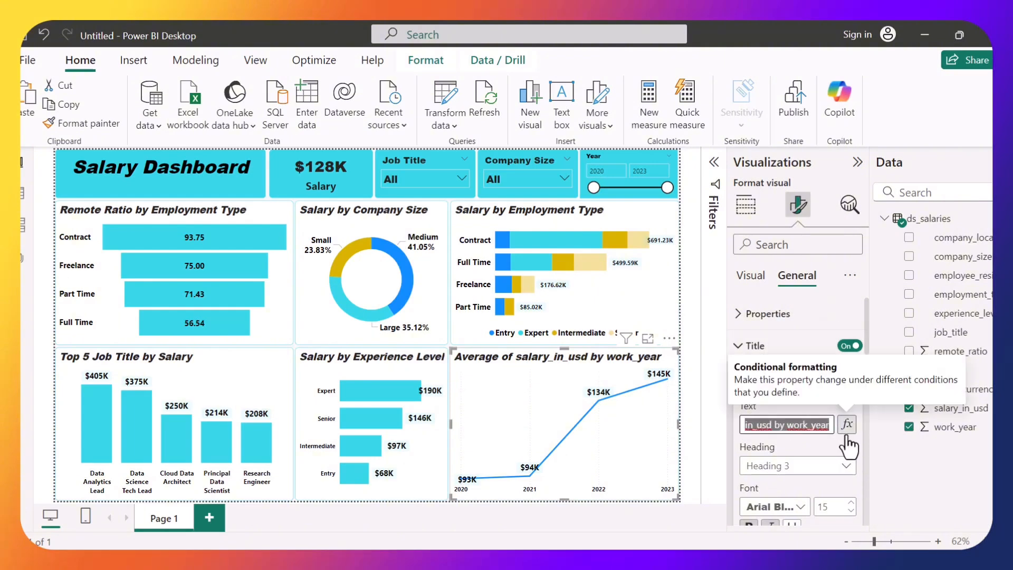
text(Sala)
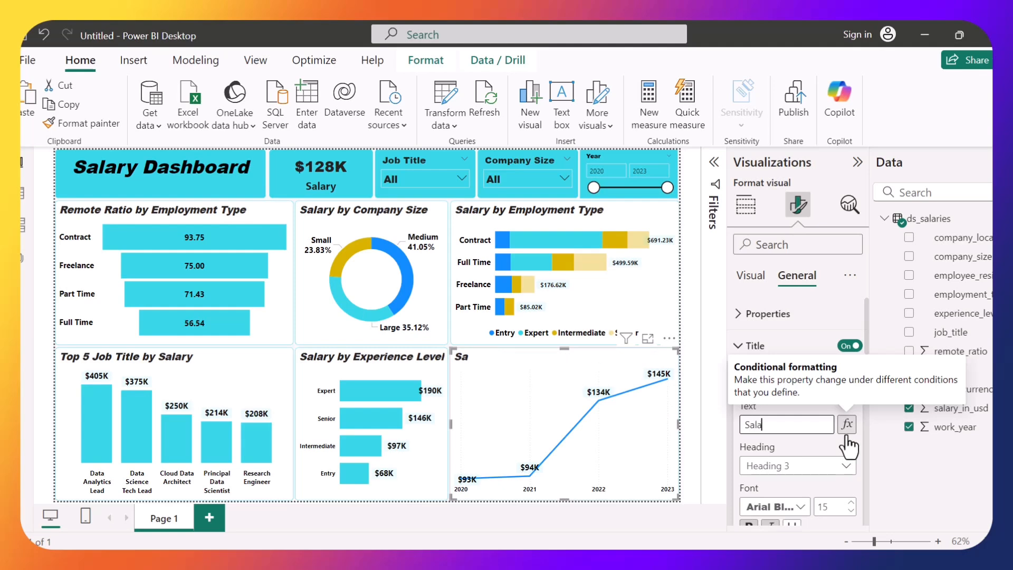
text(ry Trend)
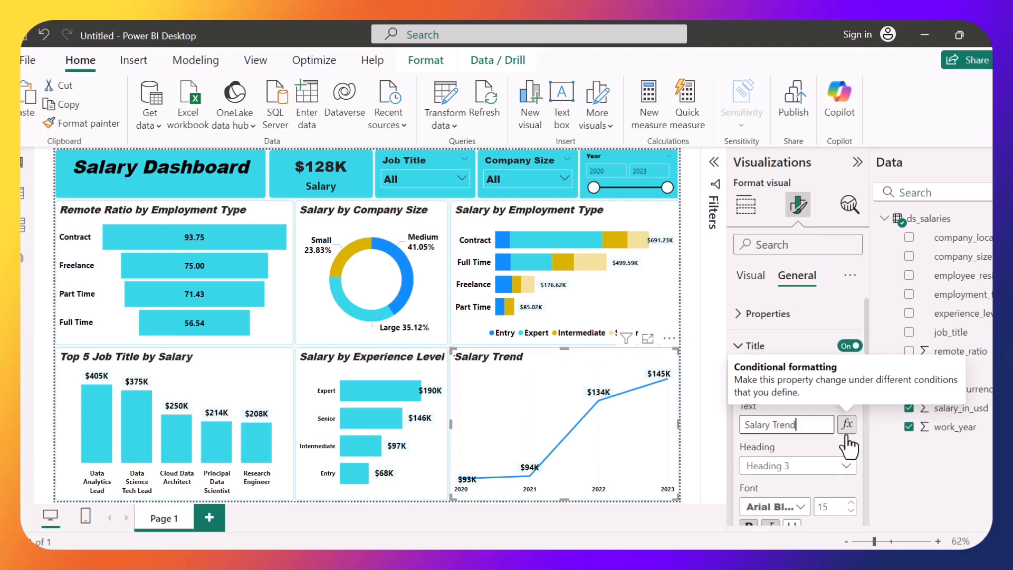
scroll(755, 466, down, 2)
scroll(755, 467, down, 3)
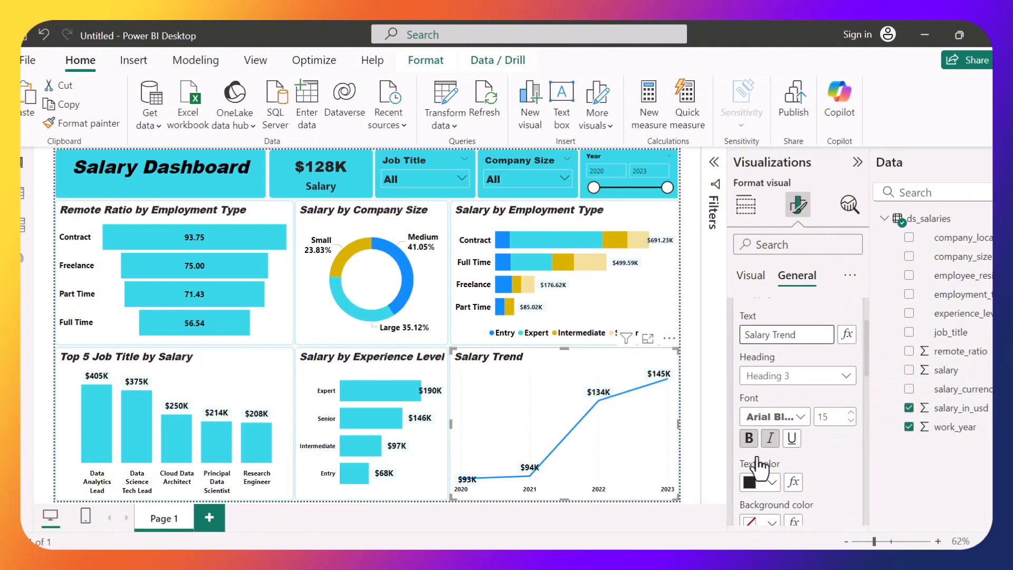
scroll(757, 464, down, 1)
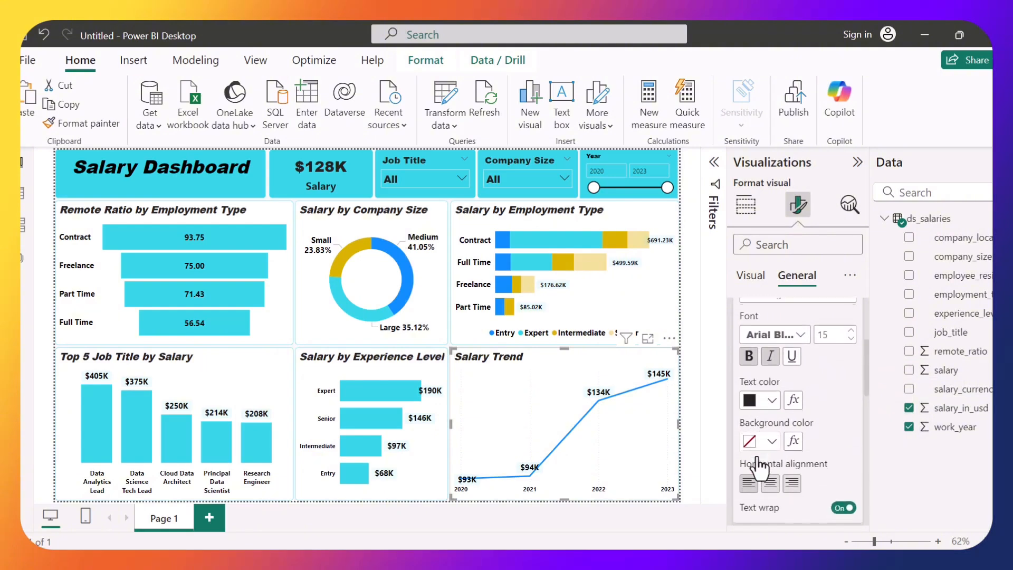
scroll(758, 465, up, 4)
scroll(759, 466, up, 1)
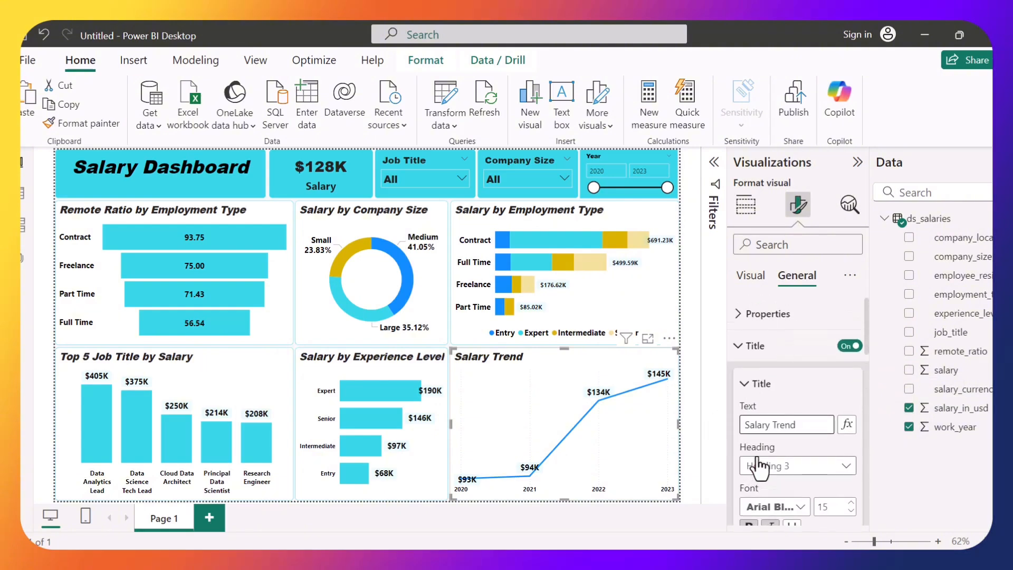
Step: Increase the font size of the X-axis values on the Salary Trend chart to 11
click(748, 276)
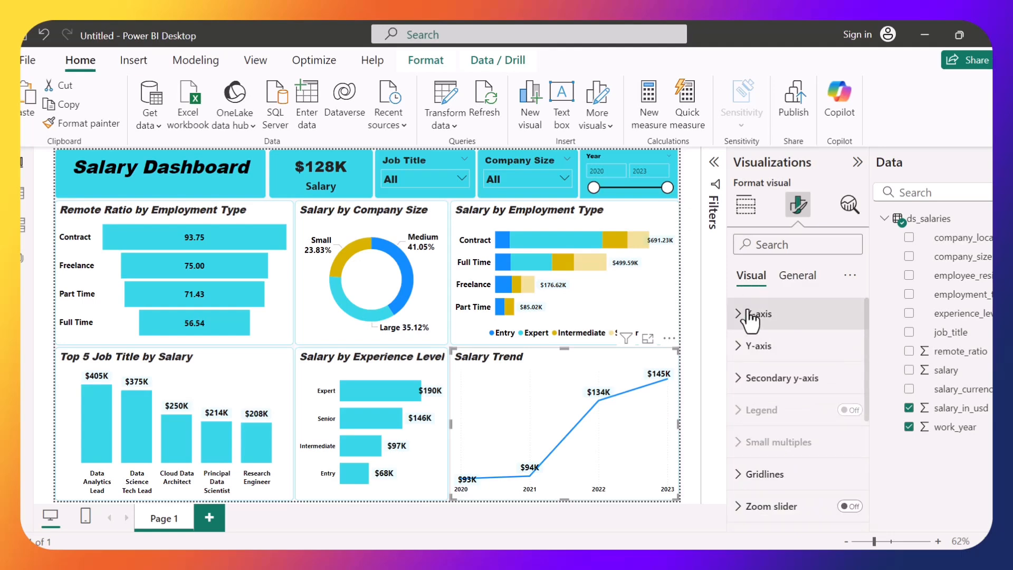
click(748, 314)
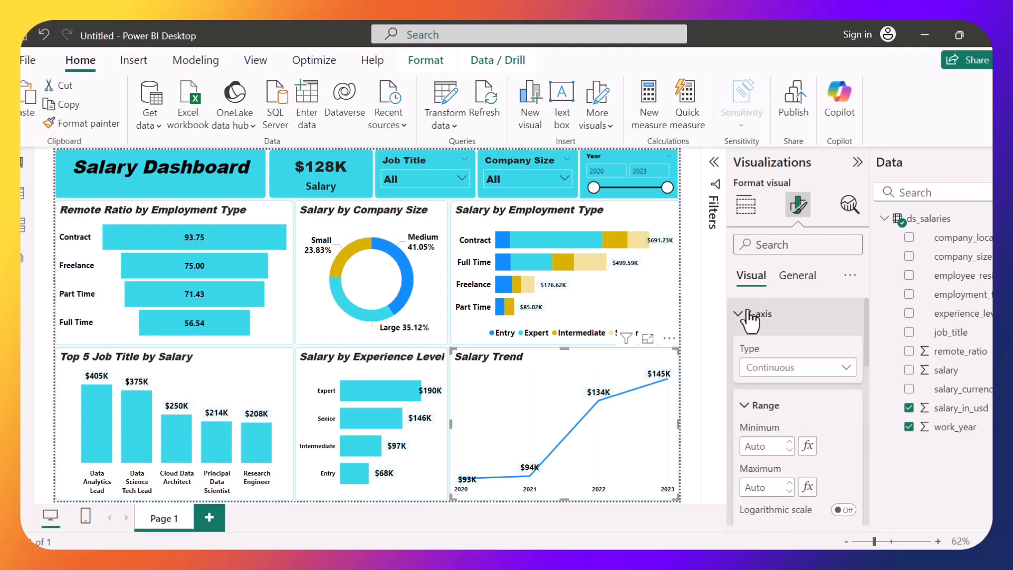
scroll(816, 465, down, 4)
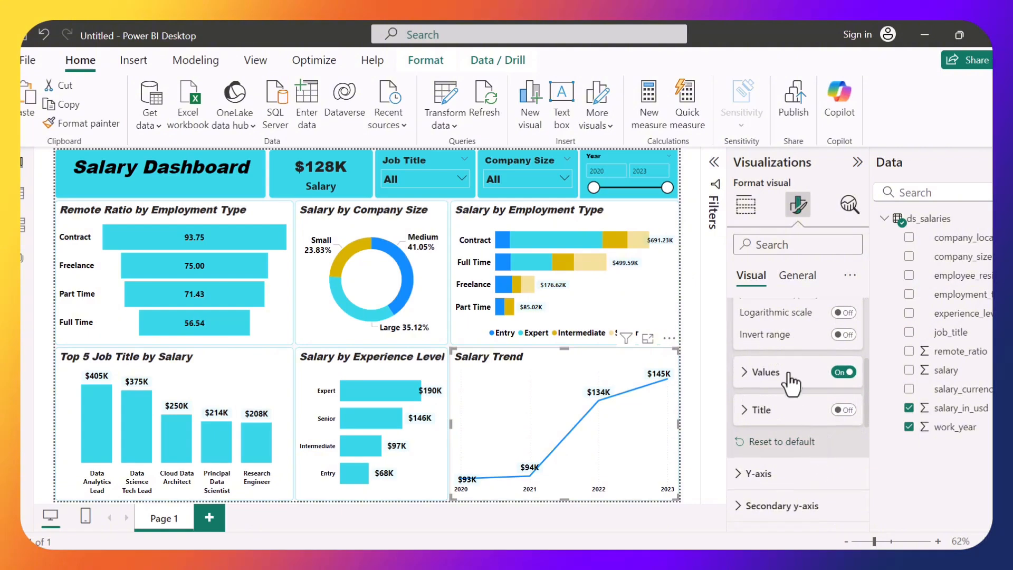
click(791, 376)
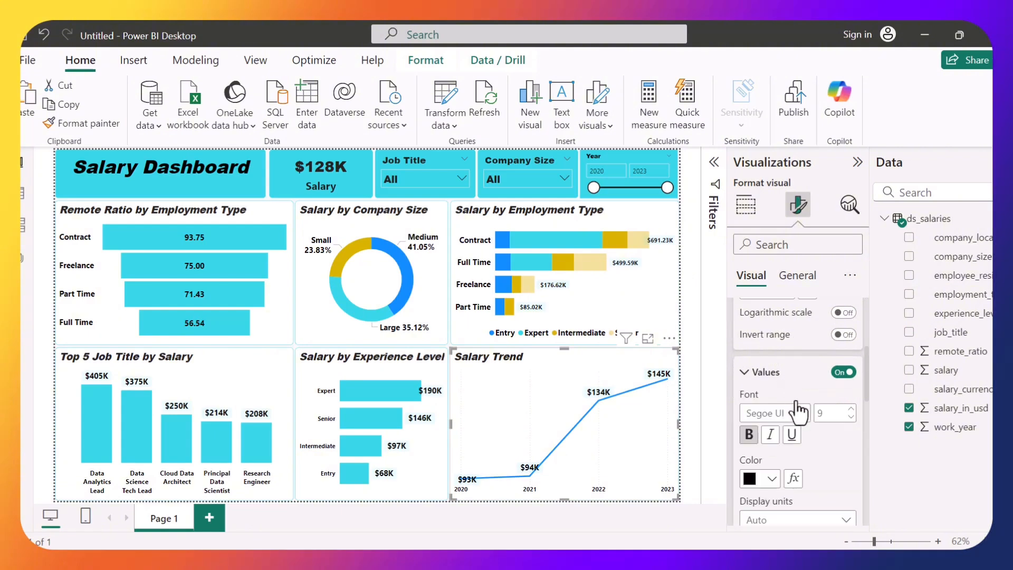
click(850, 409)
click(850, 410)
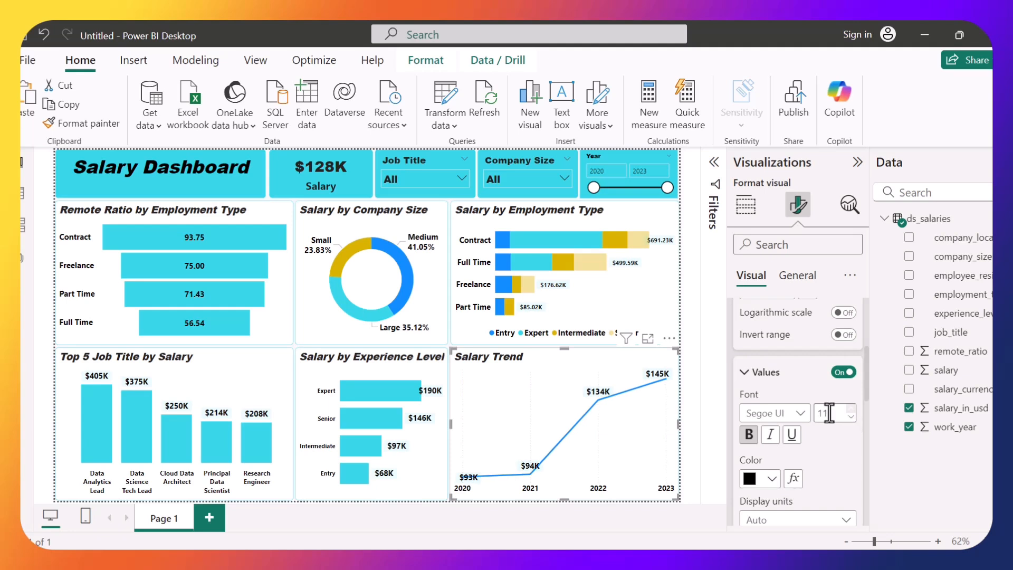
click(839, 414)
scroll(763, 385, up, 3)
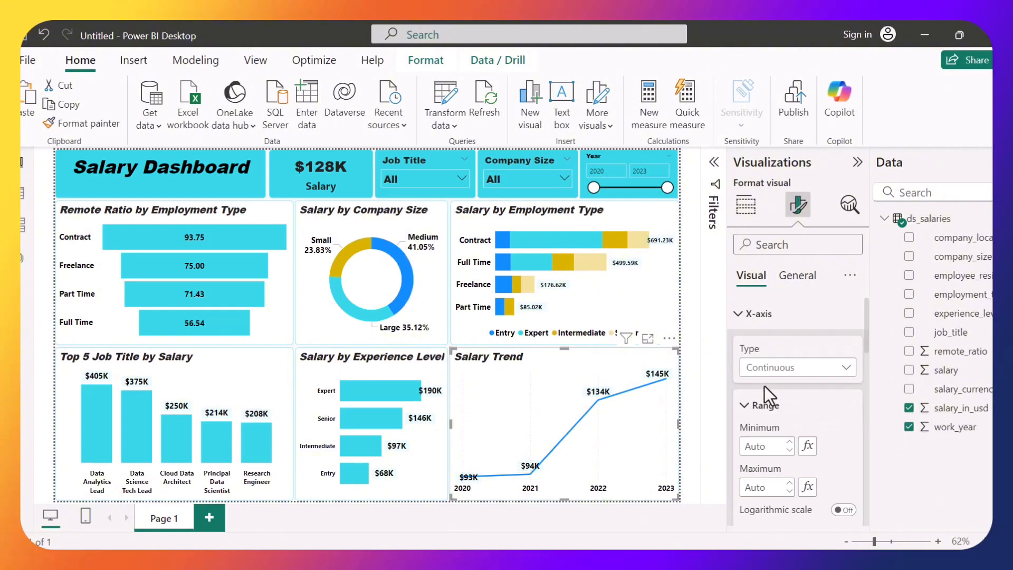
click(765, 316)
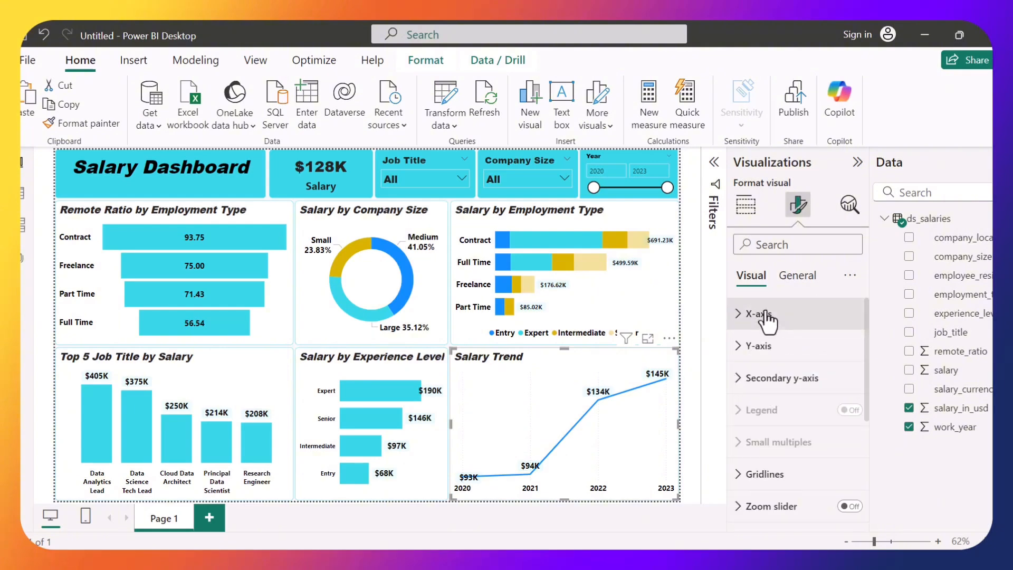
Step: Turn off the vertical gridlines on the Salary Trend chart
scroll(748, 433, down, 2)
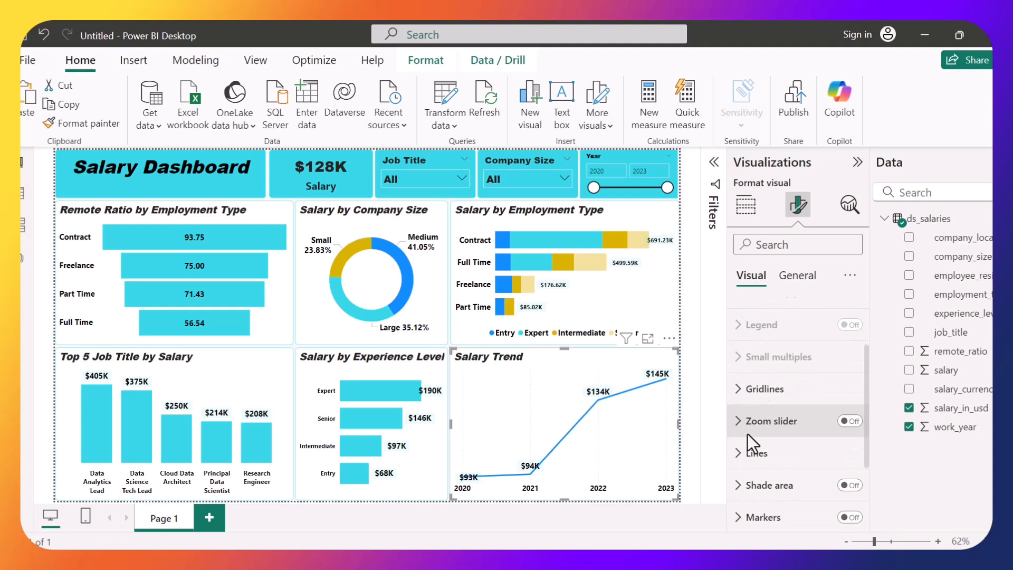
click(767, 391)
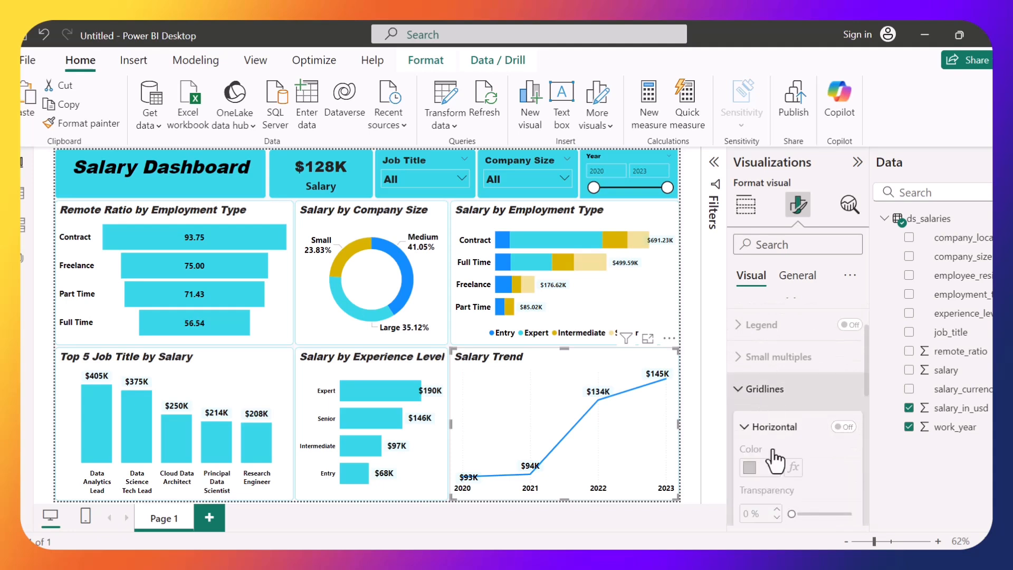
scroll(772, 457, down, 1)
scroll(772, 457, down, 5)
scroll(772, 456, up, 2)
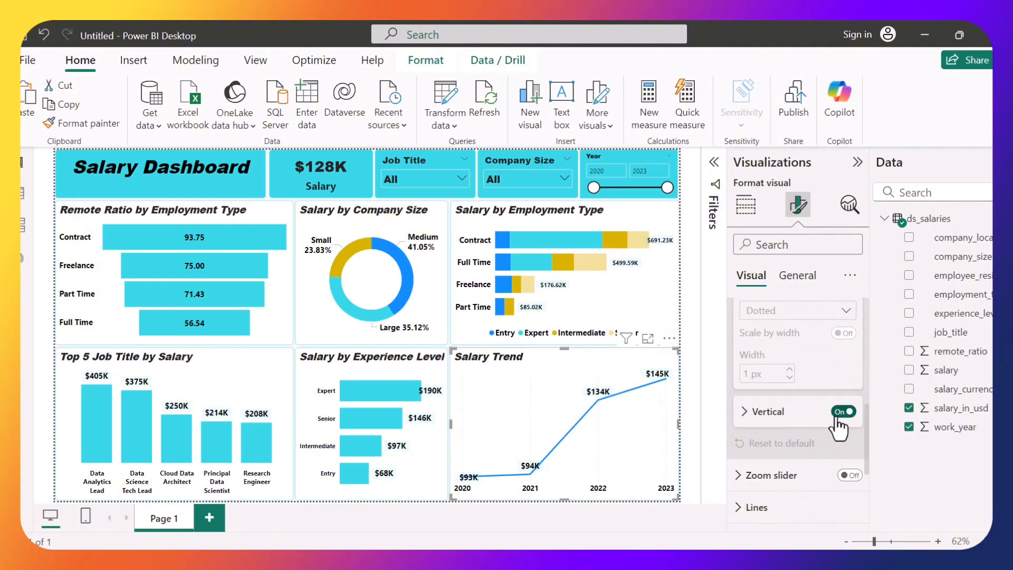
click(838, 415)
Step: Position the data labels of the Salary Trend chart above the line
scroll(838, 425, down, 5)
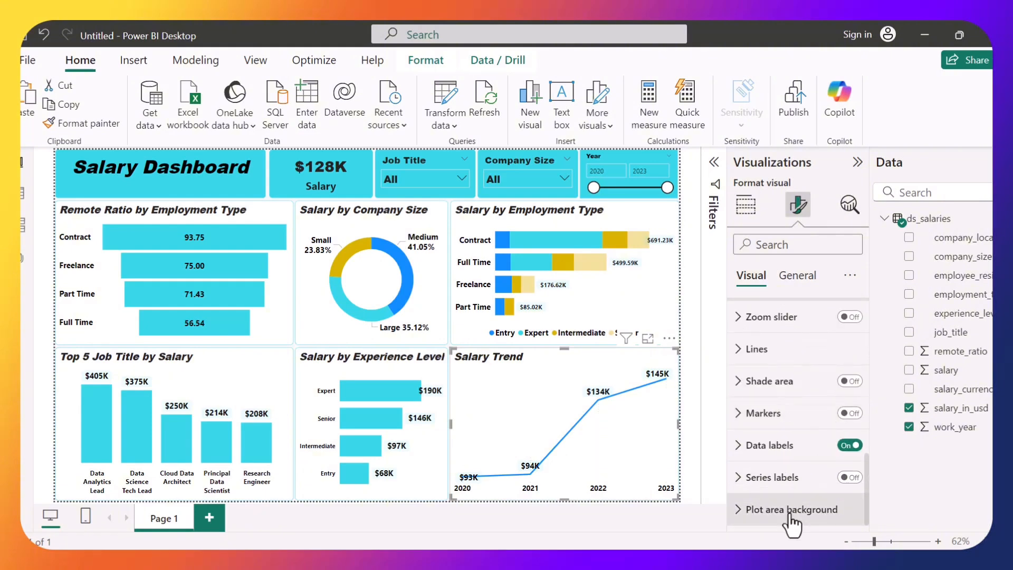
click(786, 453)
scroll(790, 454, down, 5)
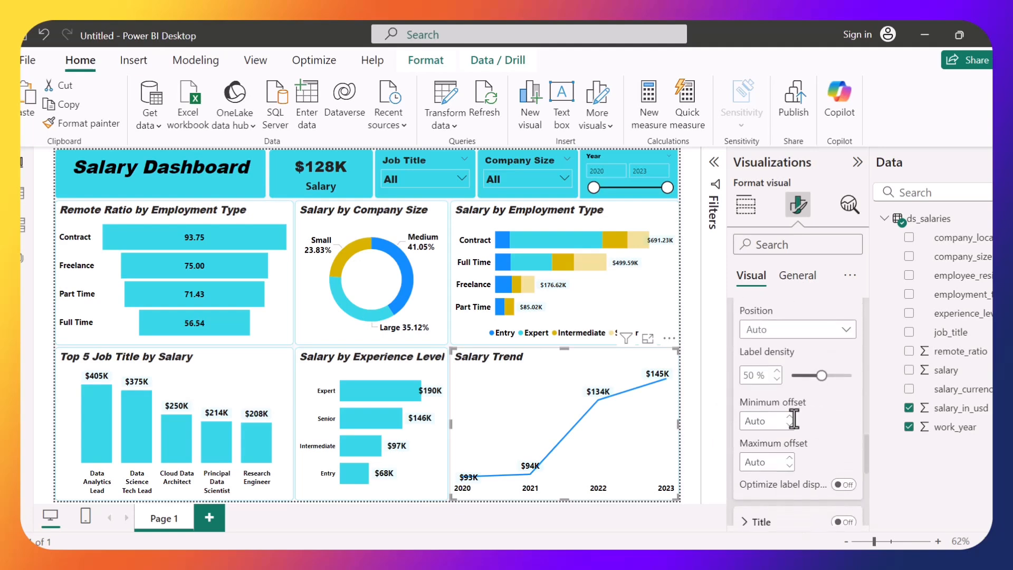
click(803, 335)
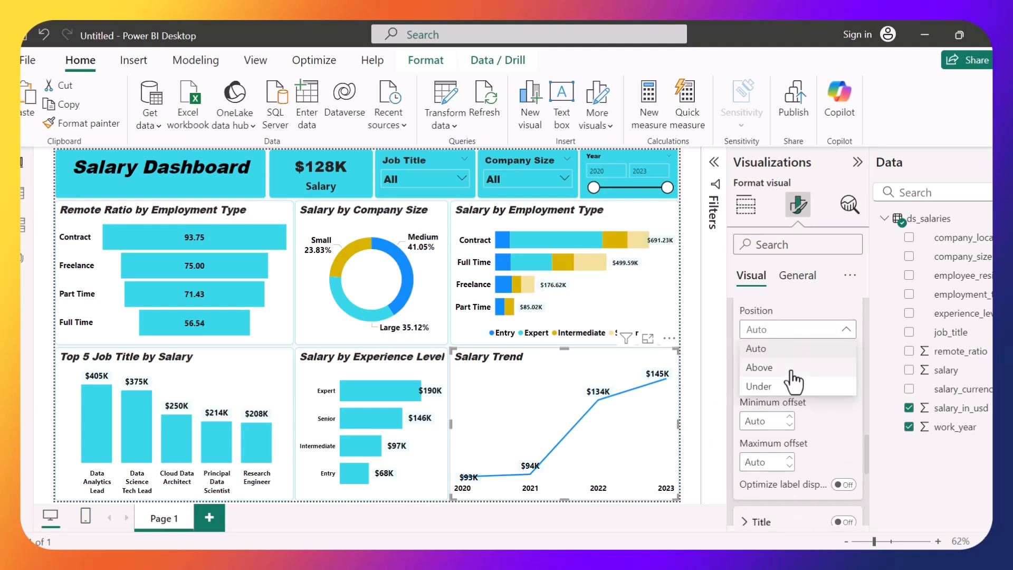
key(Escape)
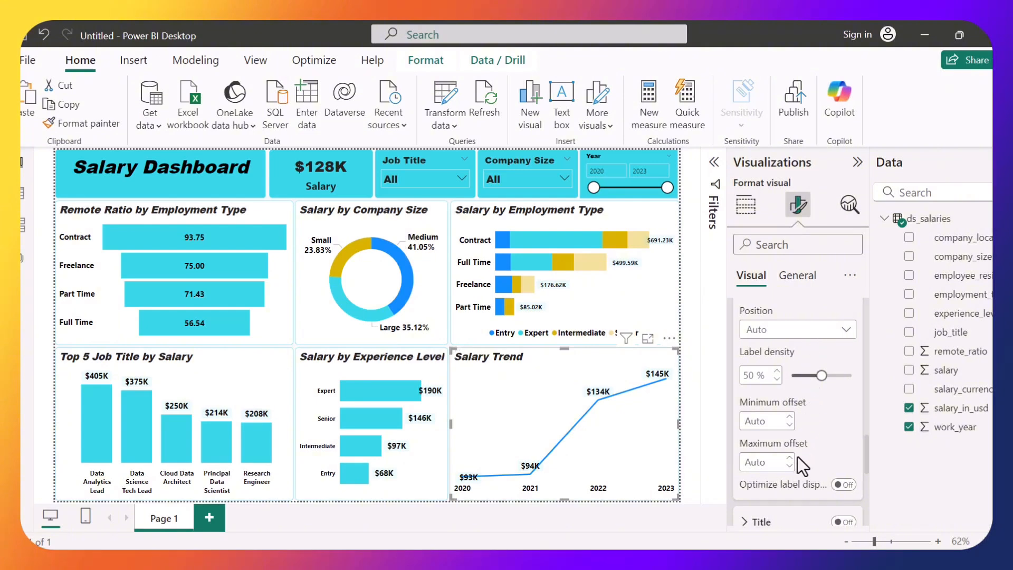
scroll(797, 458, down, 1)
scroll(797, 457, down, 1)
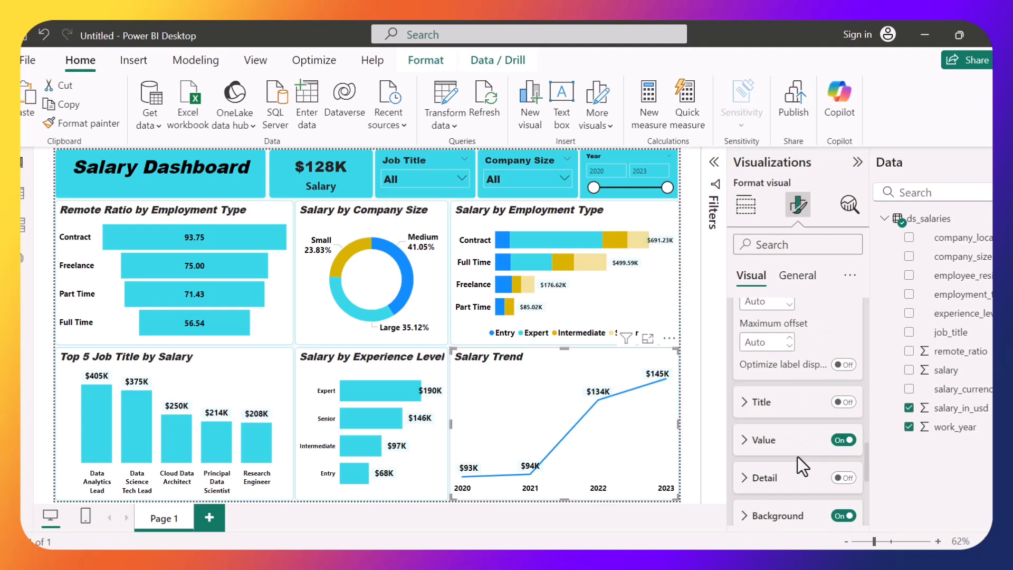
Step: Turn on the shade area under the Salary Trend line and open its settings
scroll(797, 456, up, 3)
scroll(796, 457, down, 8)
scroll(804, 353, down, 2)
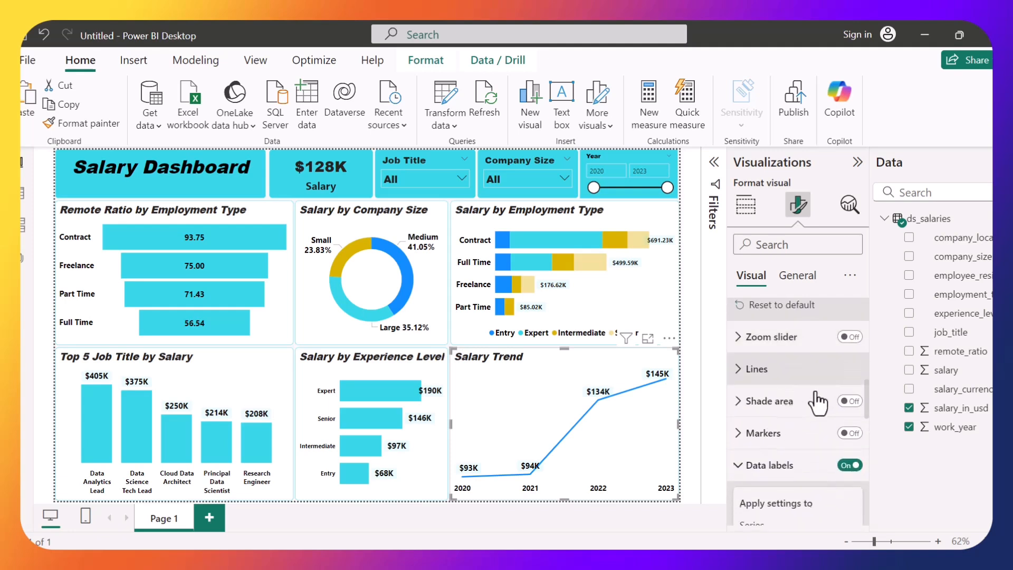
click(845, 401)
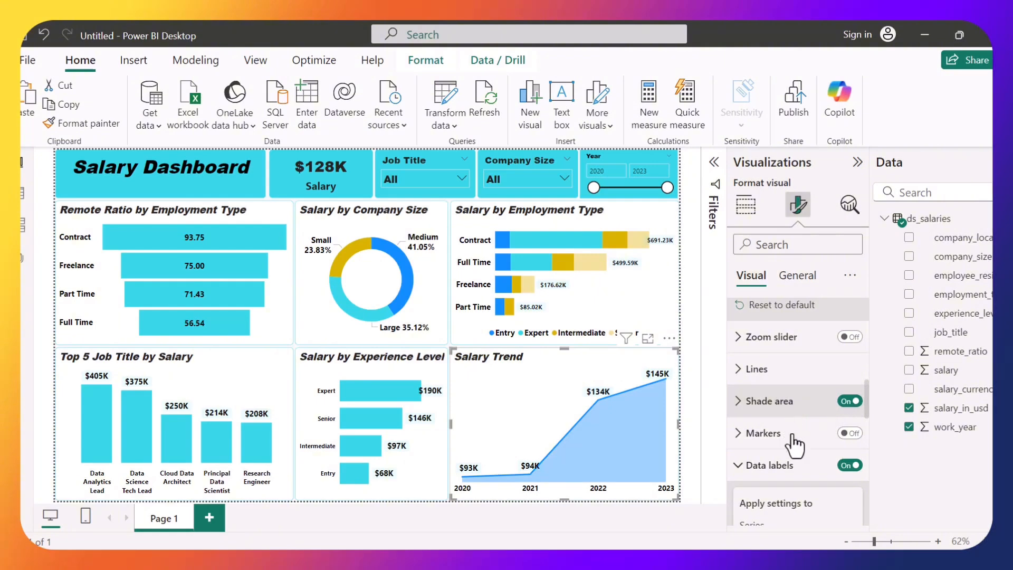
click(789, 403)
scroll(805, 489, down, 3)
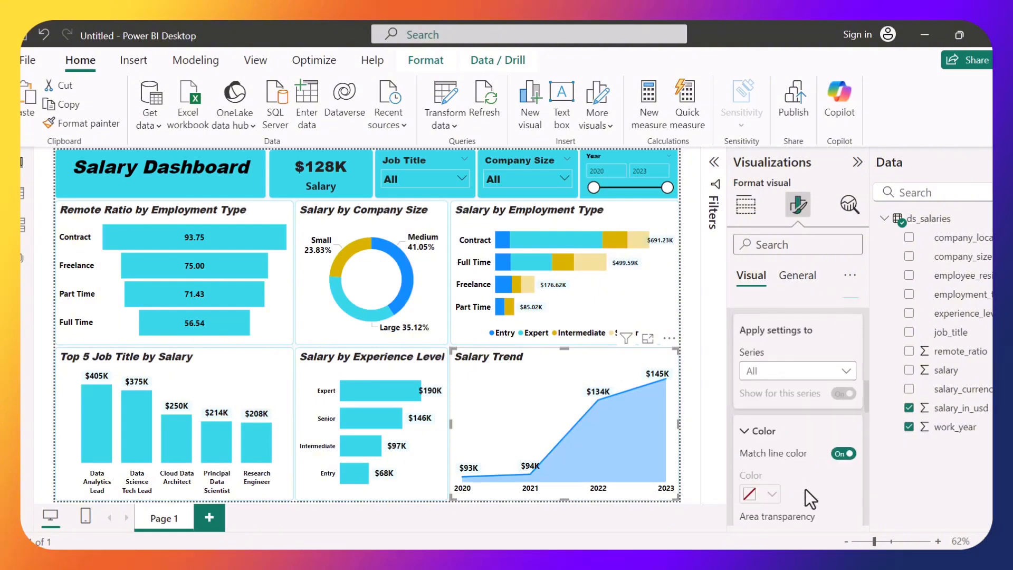
Step: Change the Salary Trend line color to the turquoise used in the other charts, and deselect the chart
scroll(805, 488, up, 6)
scroll(786, 434, down, 5)
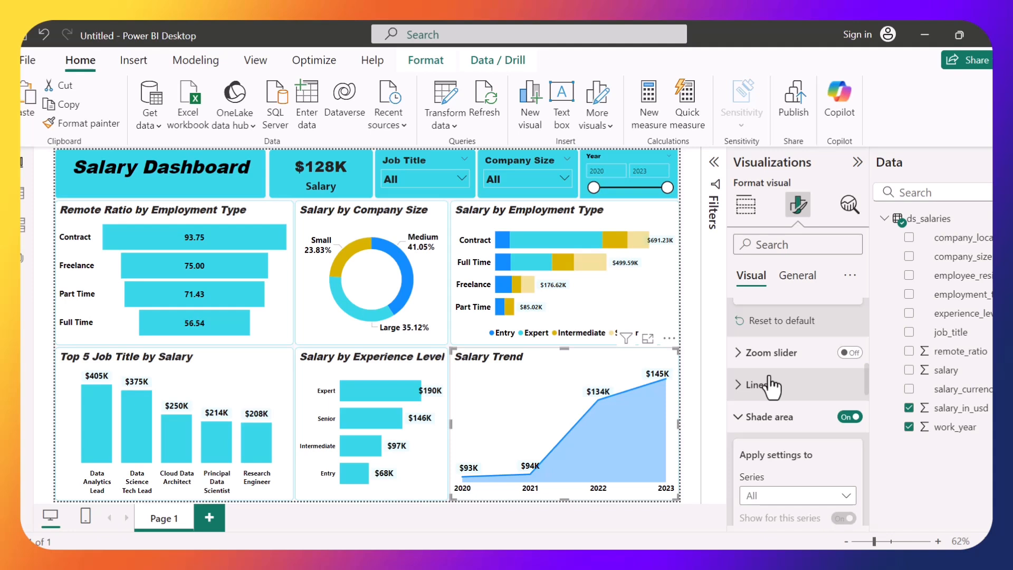
click(771, 386)
scroll(804, 456, down, 3)
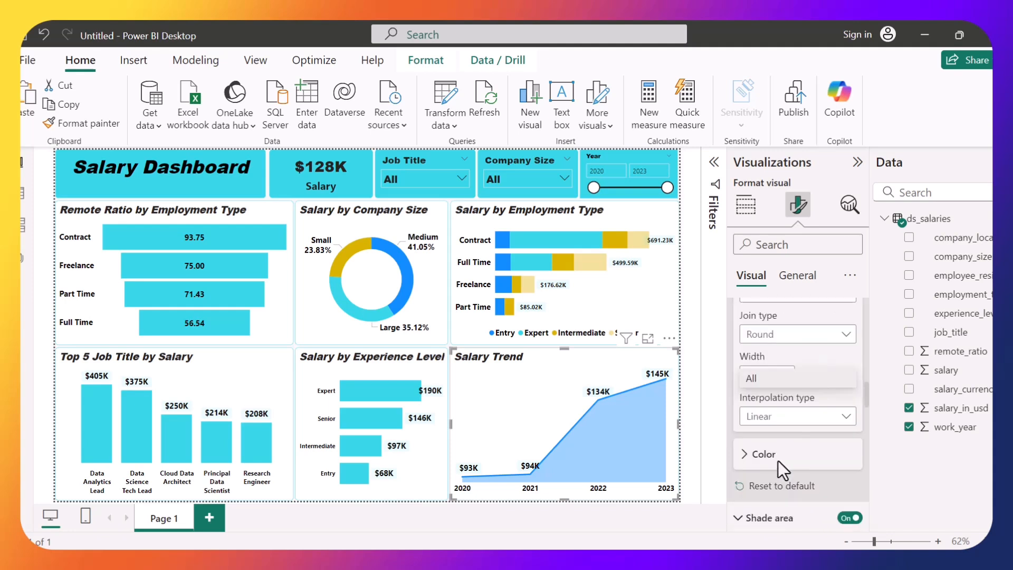
scroll(780, 462, down, 2)
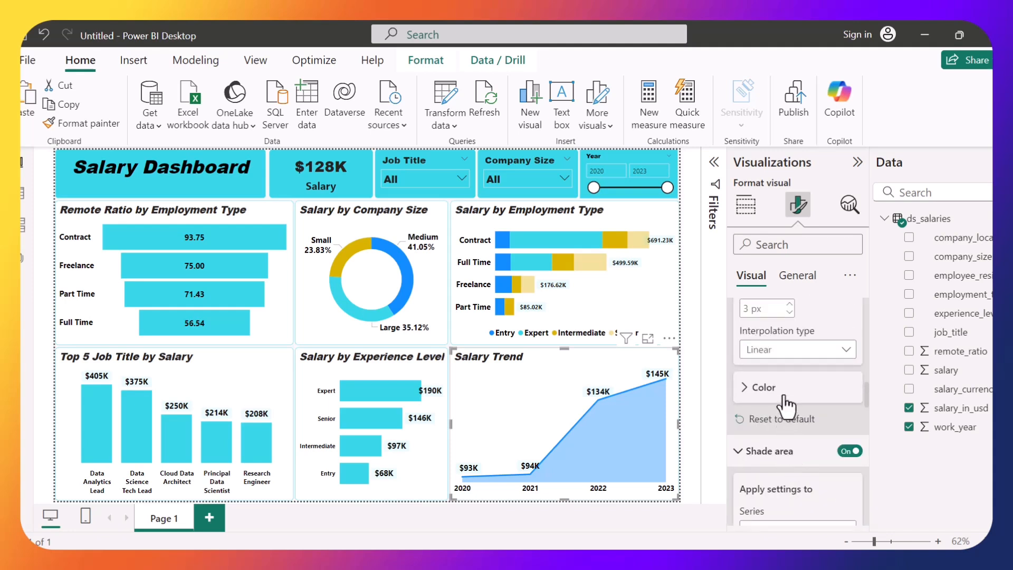
click(784, 397)
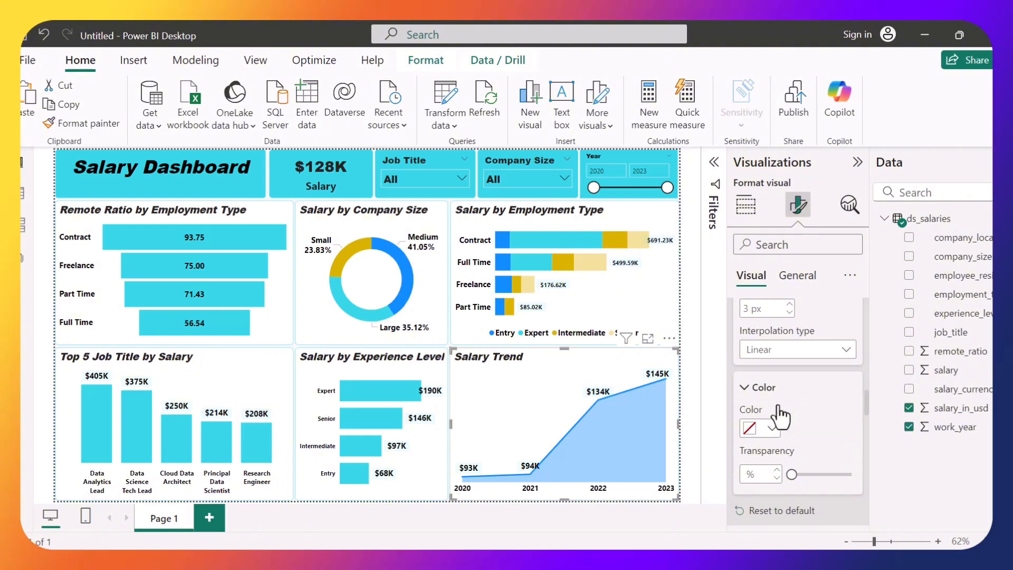
click(770, 426)
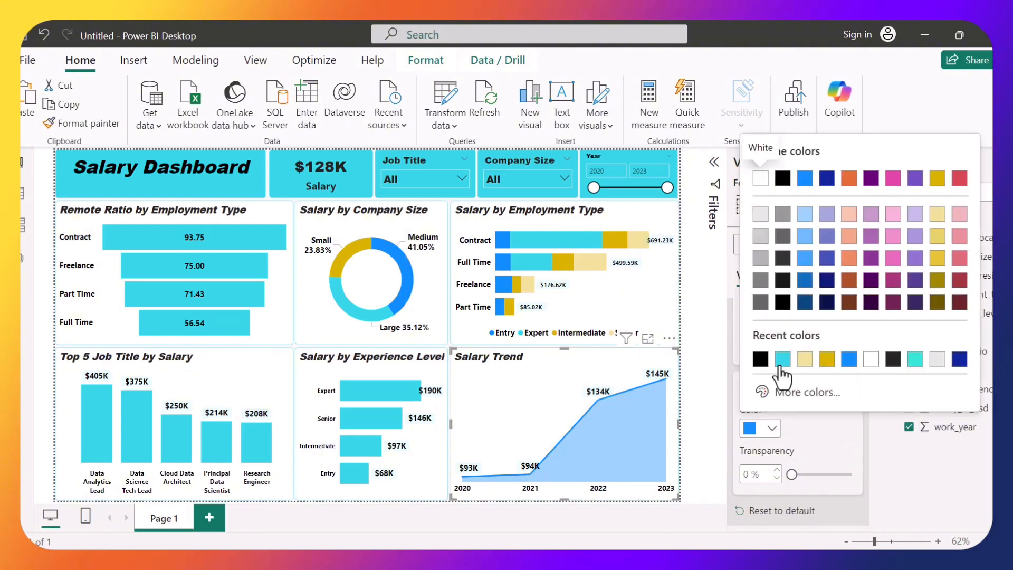
click(782, 359)
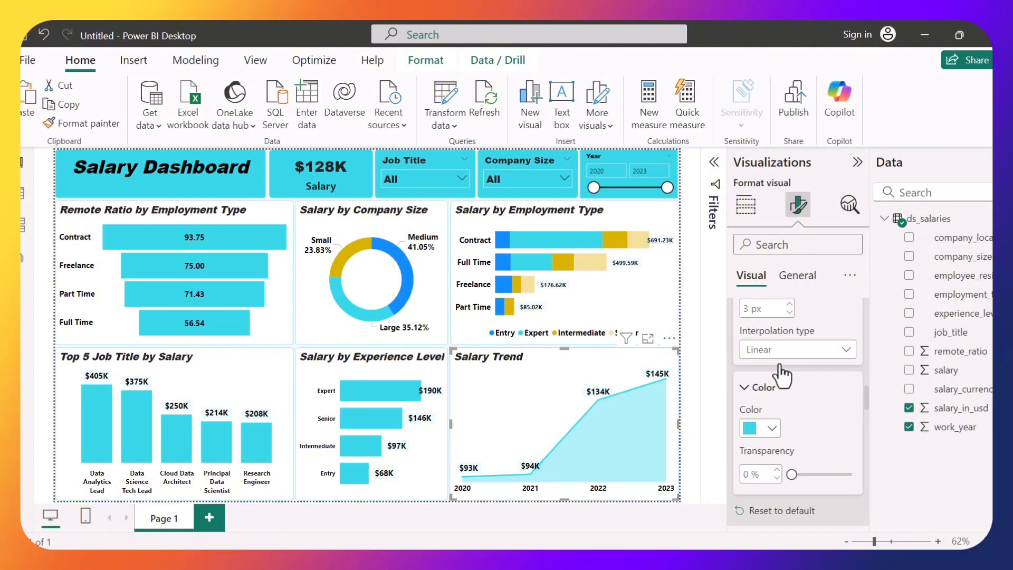
click(606, 346)
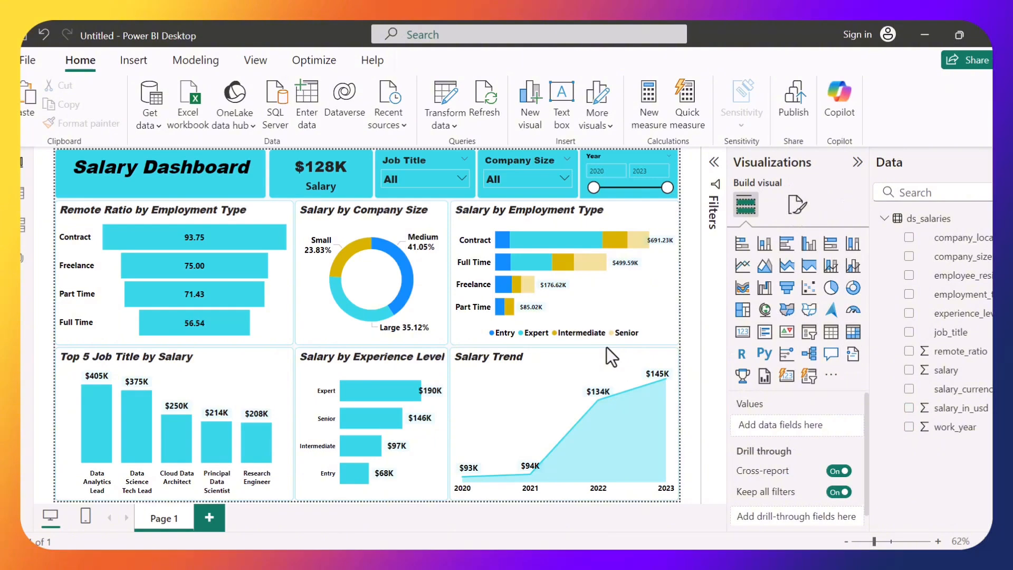
Step: Export the finished Salary Dashboard report to PDF
click(22, 58)
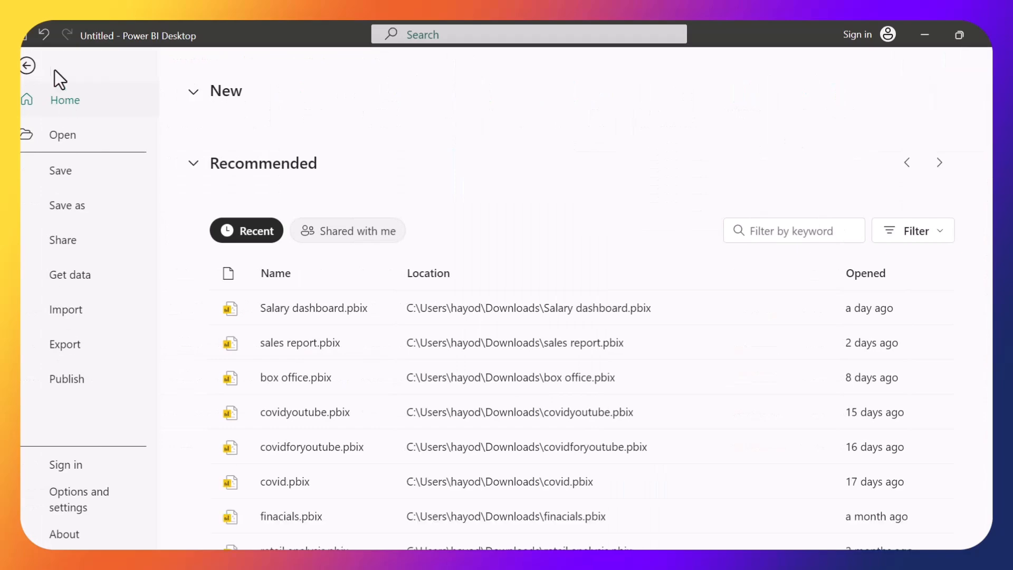
click(31, 64)
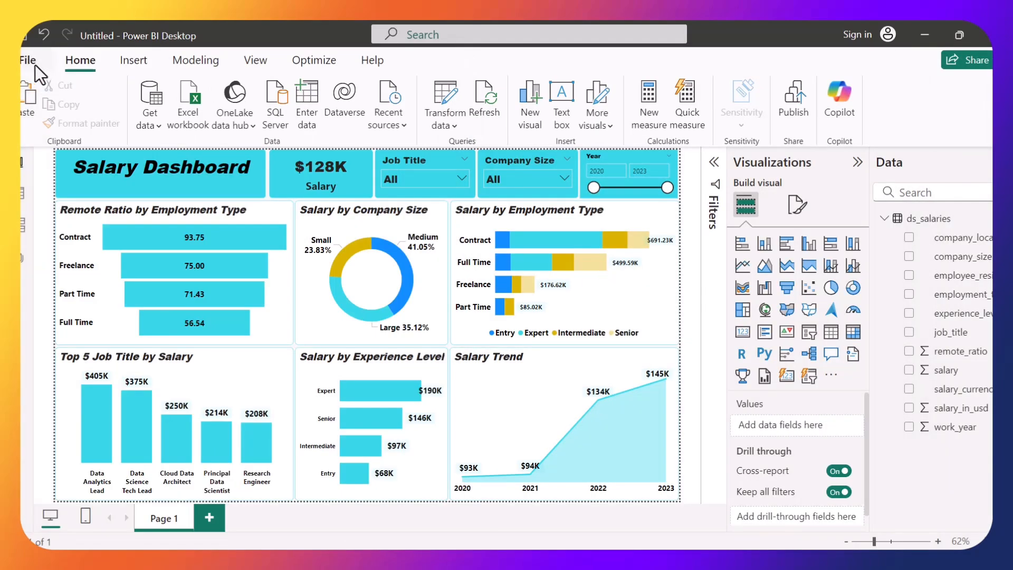
click(30, 63)
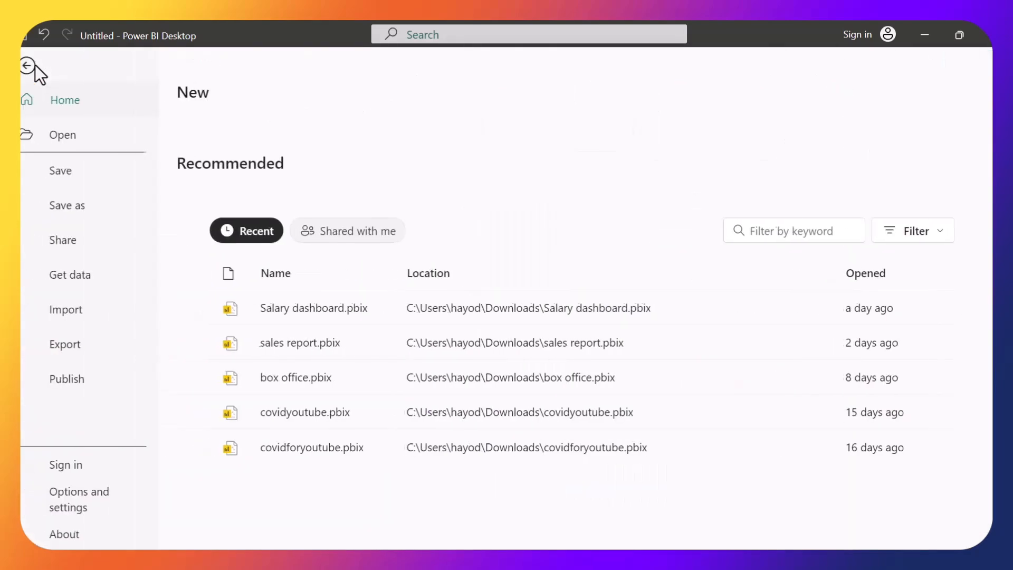
click(59, 343)
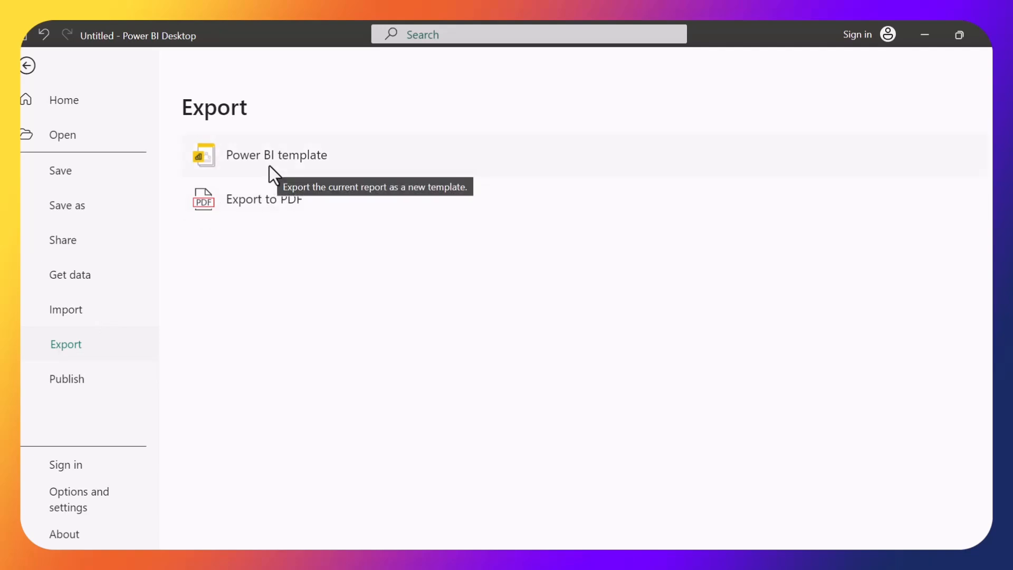
click(272, 197)
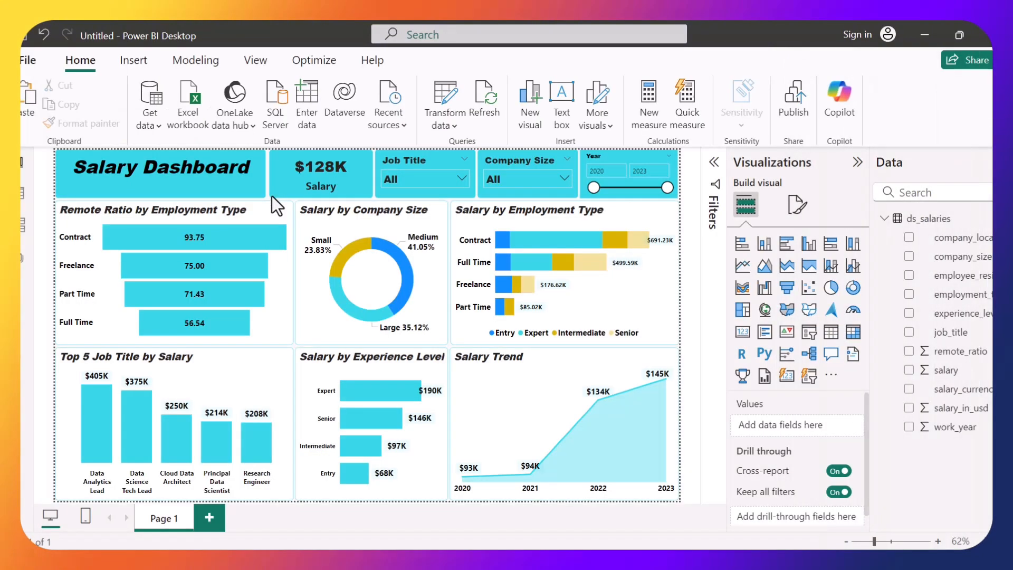